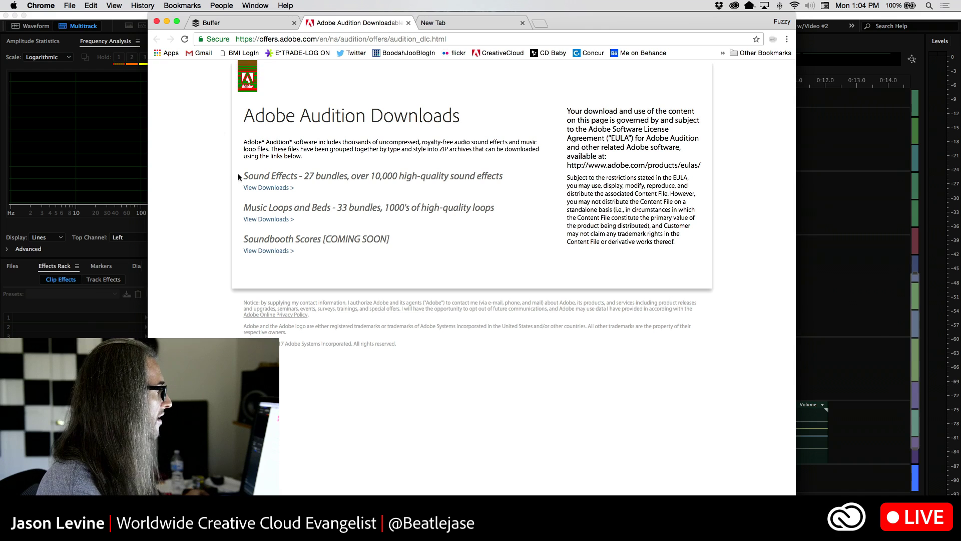
Open the Sound Effects downloads page and look through the full list of downloadable bundles, from Ambience 1 to Weather
{"action": "left_click", "coordinate": [267, 187]}
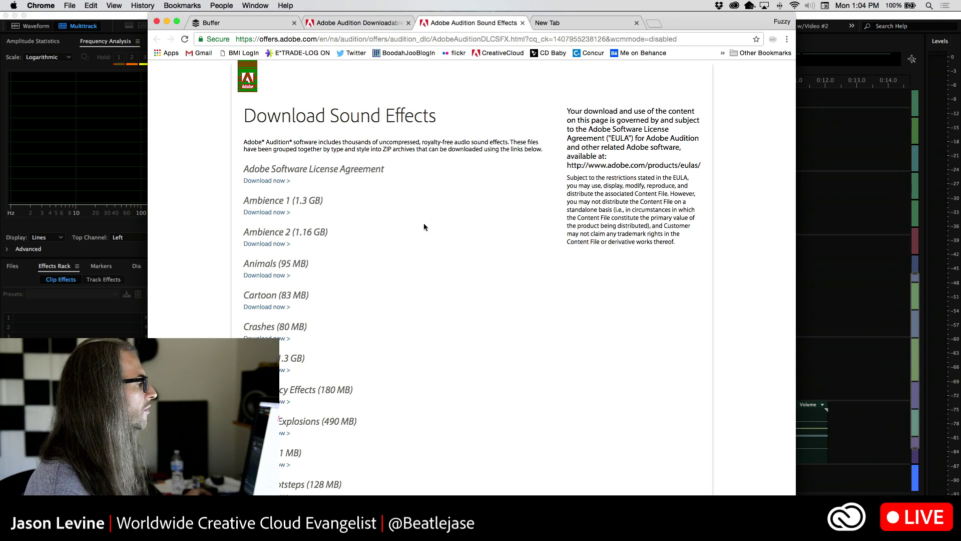
{"action": "scroll", "coordinate": [416, 292], "scroll_direction": "down", "scroll_amount": 3}
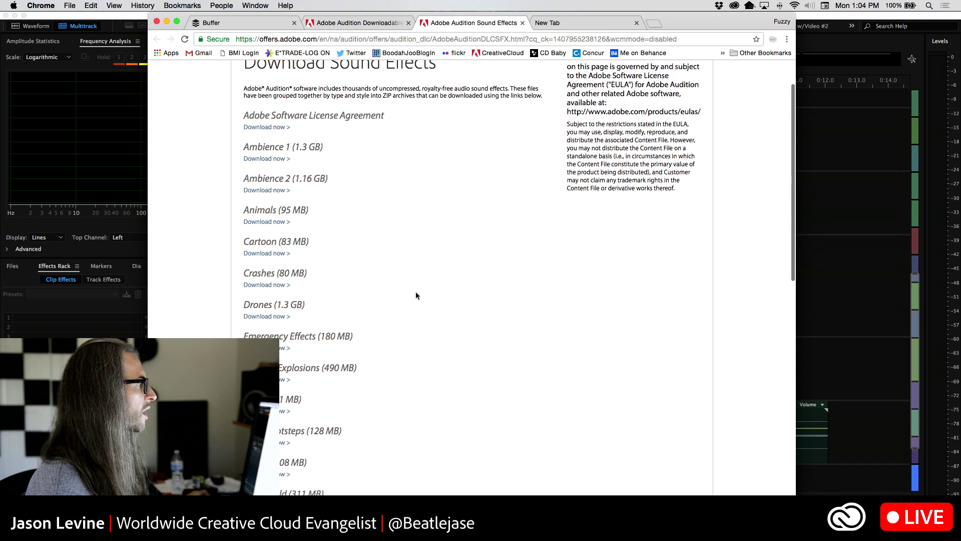
{"action": "scroll", "coordinate": [415, 292], "scroll_direction": "down", "scroll_amount": 2}
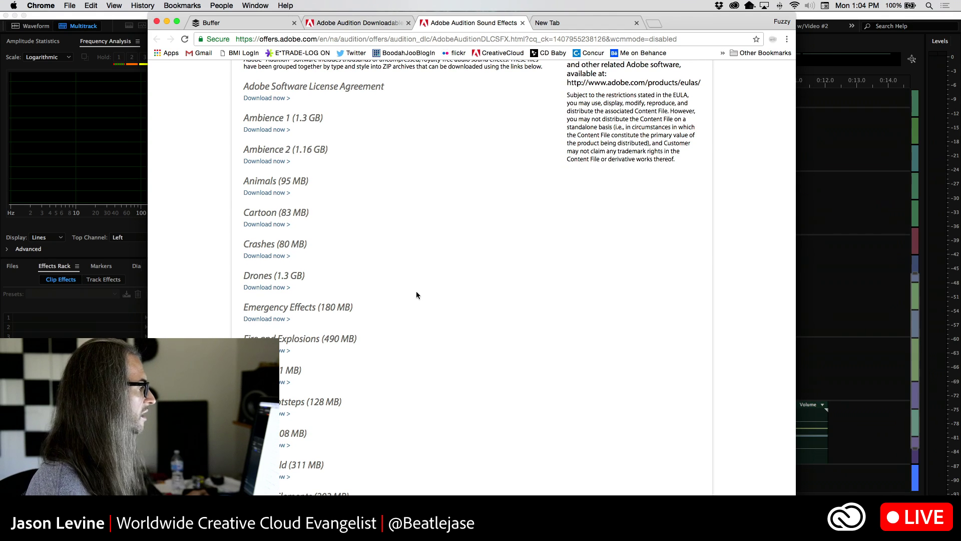
{"action": "scroll", "coordinate": [416, 295], "scroll_direction": "up", "scroll_amount": 4}
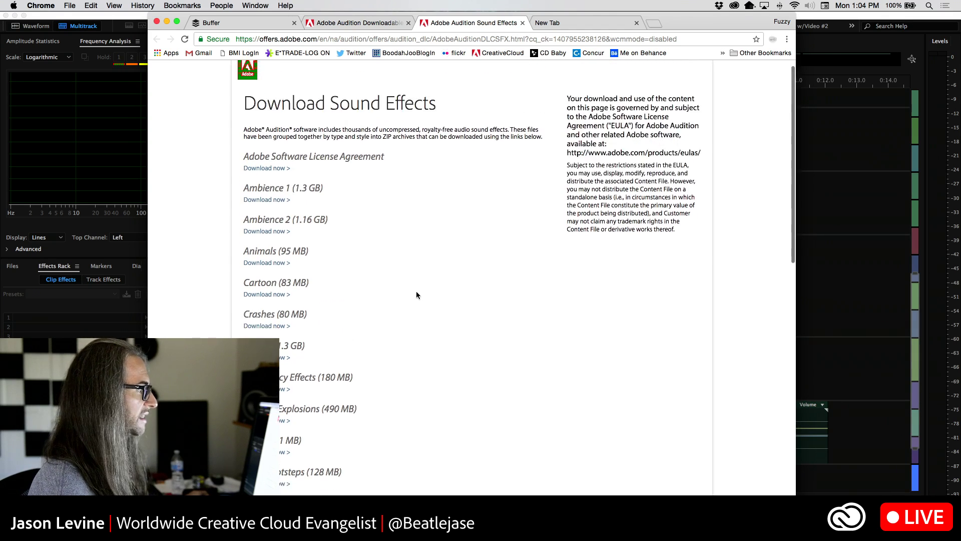
{"action": "scroll", "coordinate": [416, 295], "scroll_direction": "down", "scroll_amount": 12}
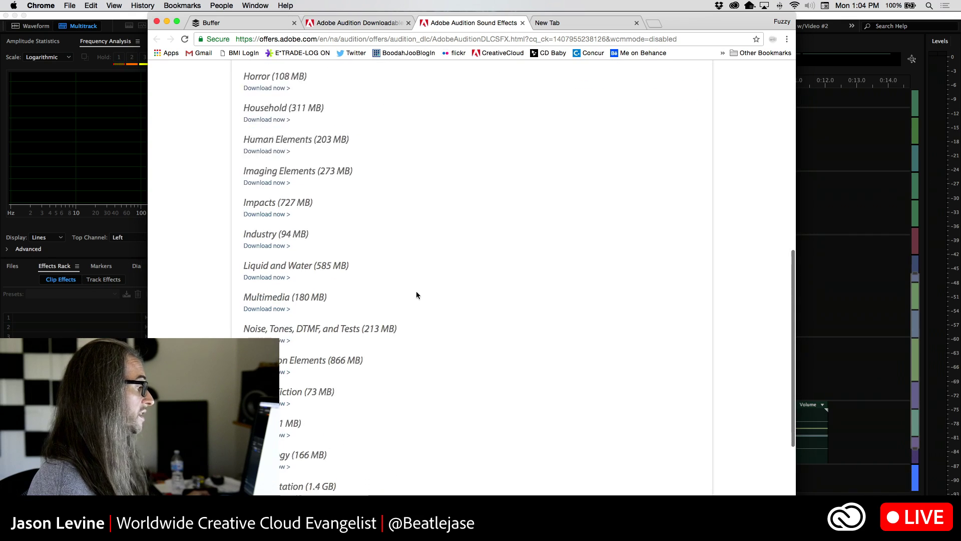
{"action": "scroll", "coordinate": [416, 295], "scroll_direction": "down", "scroll_amount": 3}
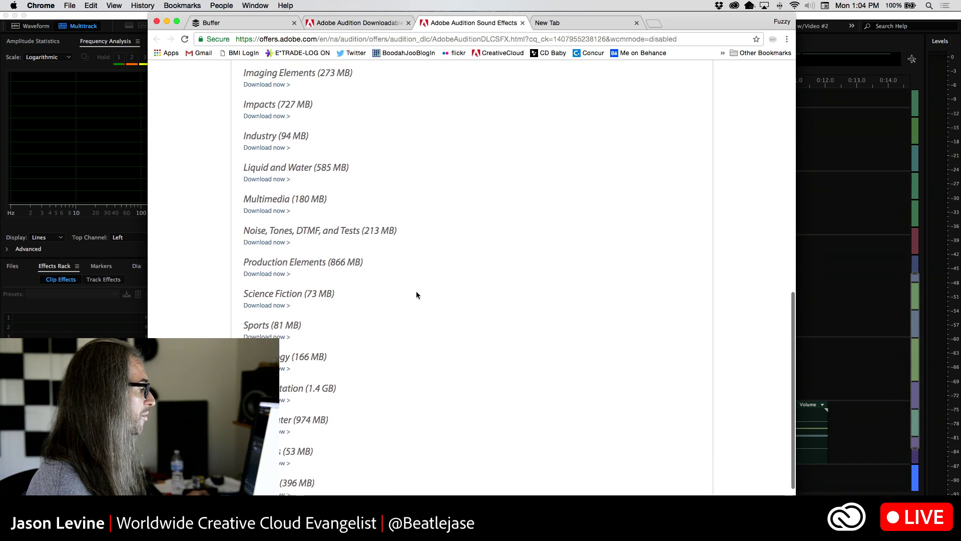
{"action": "scroll", "coordinate": [416, 294], "scroll_direction": "up", "scroll_amount": 1}
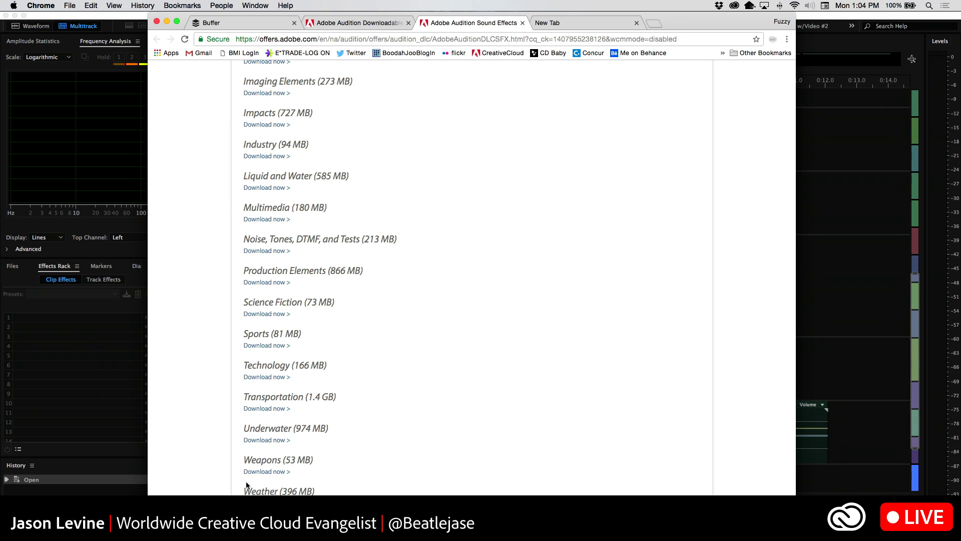
{"action": "scroll", "coordinate": [245, 485], "scroll_direction": "down", "scroll_amount": 4}
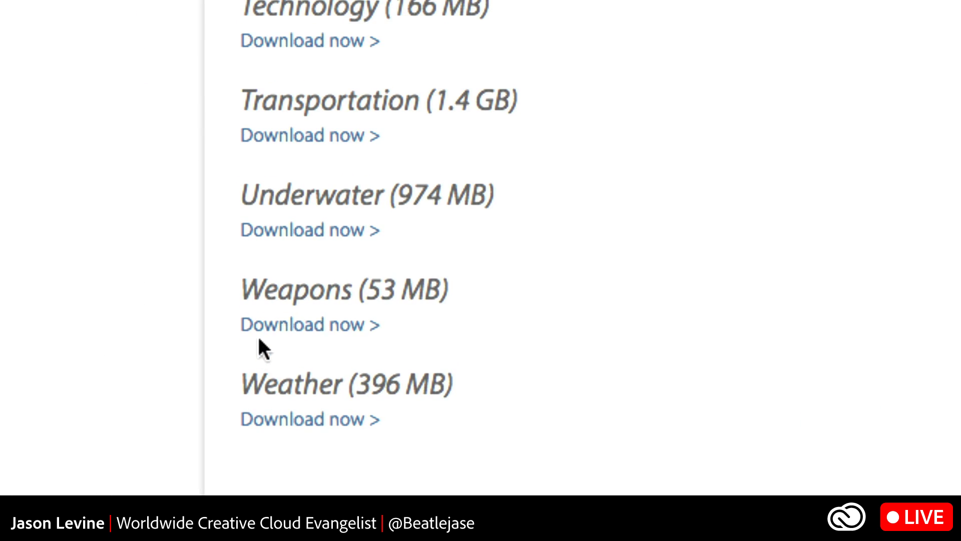
{"action": "scroll", "coordinate": [253, 393], "scroll_direction": "up", "scroll_amount": 2}
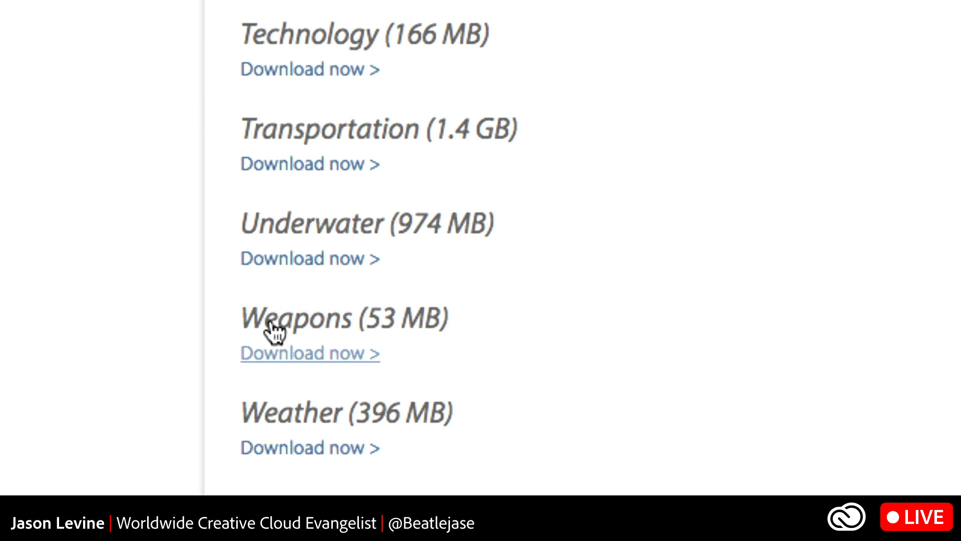
{"action": "scroll", "coordinate": [271, 323], "scroll_direction": "up", "scroll_amount": 6}
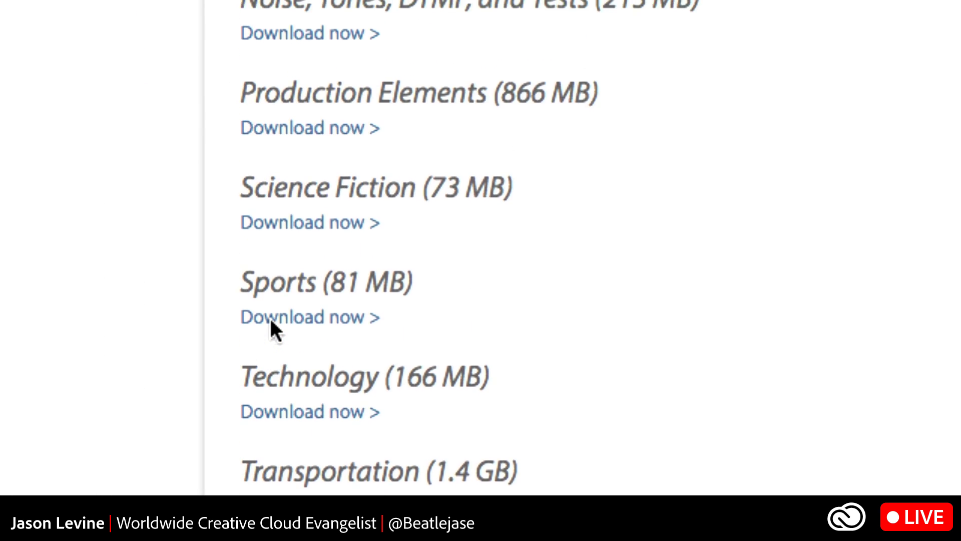
{"action": "scroll", "coordinate": [273, 329], "scroll_direction": "up", "scroll_amount": 6}
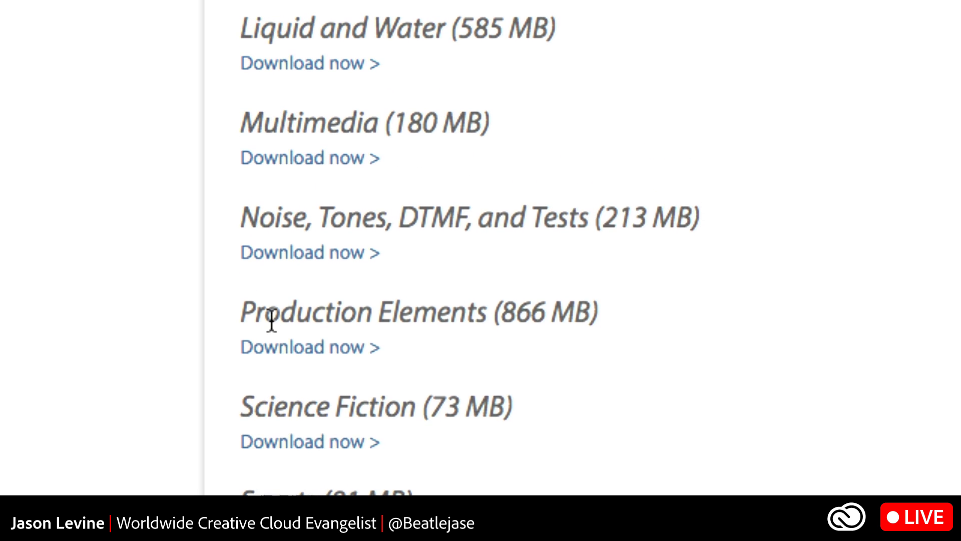
{"action": "scroll", "coordinate": [274, 320], "scroll_direction": "up", "scroll_amount": 4}
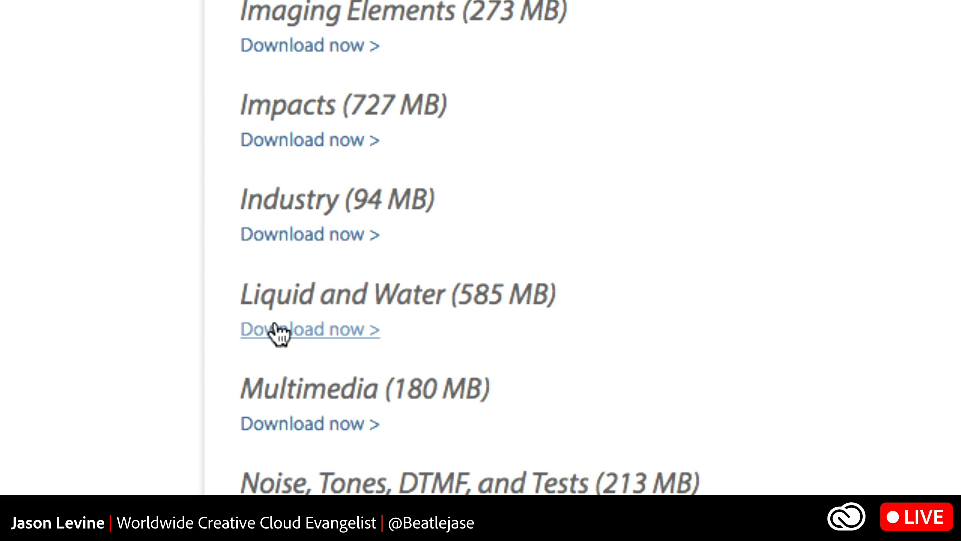
{"action": "scroll", "coordinate": [274, 327], "scroll_direction": "up", "scroll_amount": 6}
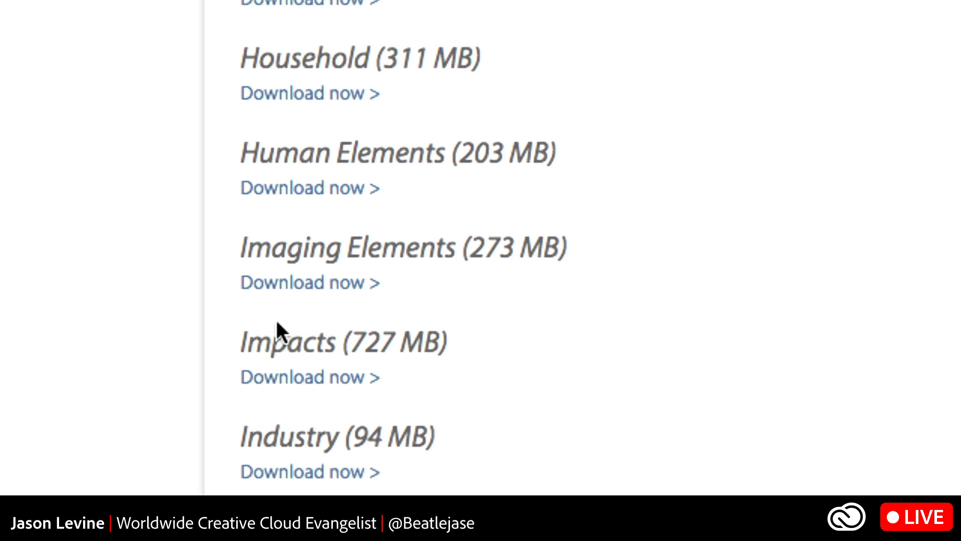
{"action": "scroll", "coordinate": [279, 323], "scroll_direction": "up", "scroll_amount": 5}
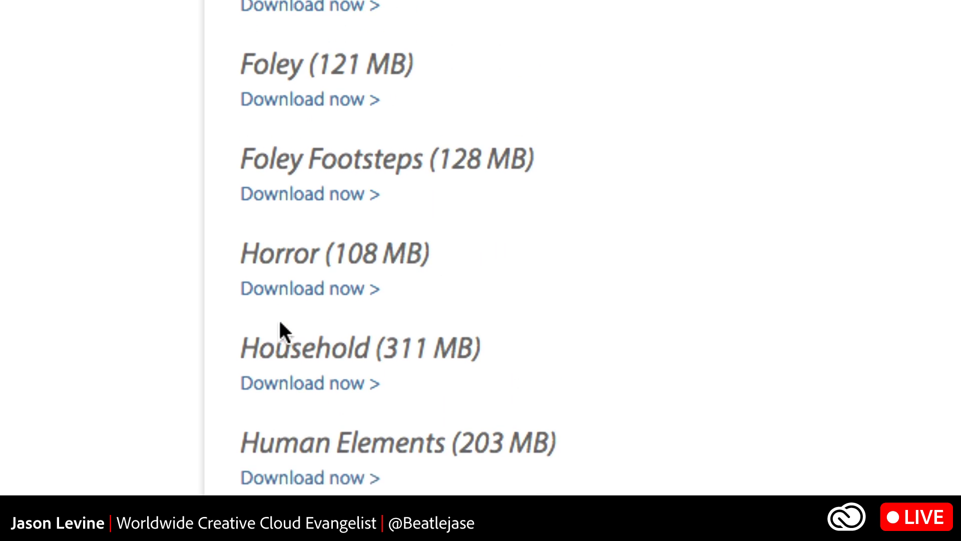
{"action": "scroll", "coordinate": [254, 316], "scroll_direction": "up", "scroll_amount": 4}
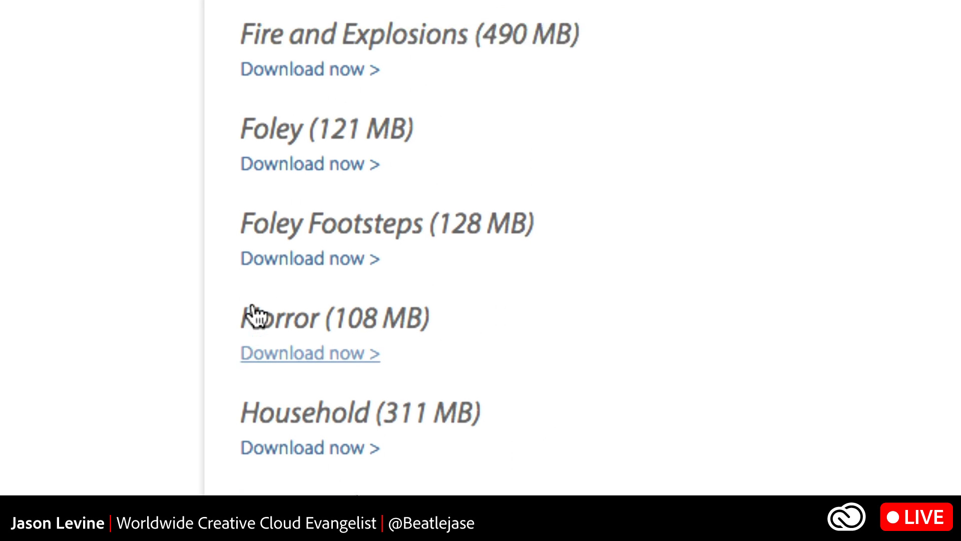
{"action": "scroll", "coordinate": [254, 314], "scroll_direction": "up", "scroll_amount": 5}
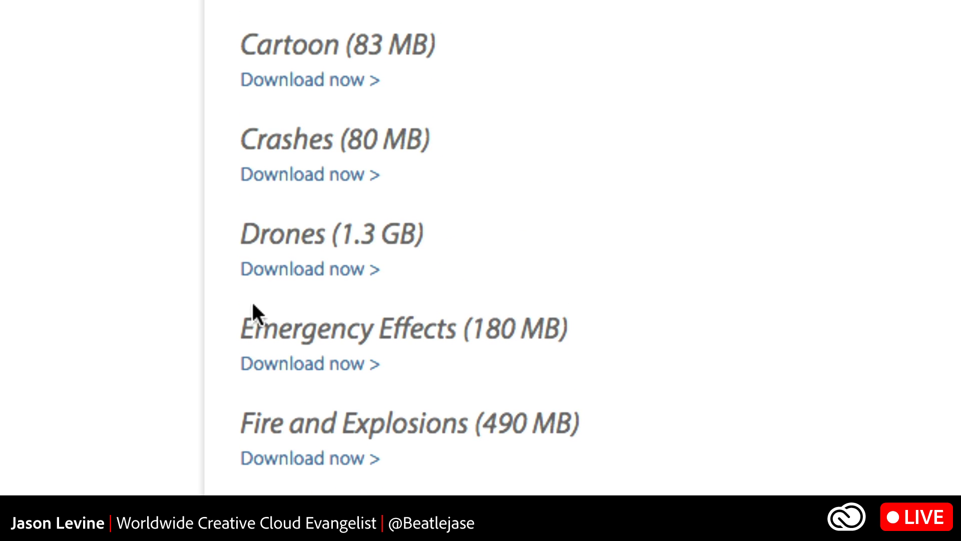
{"action": "scroll", "coordinate": [194, 295], "scroll_direction": "up", "scroll_amount": 1}
{"action": "scroll", "coordinate": [255, 25], "scroll_direction": "up", "scroll_amount": 5}
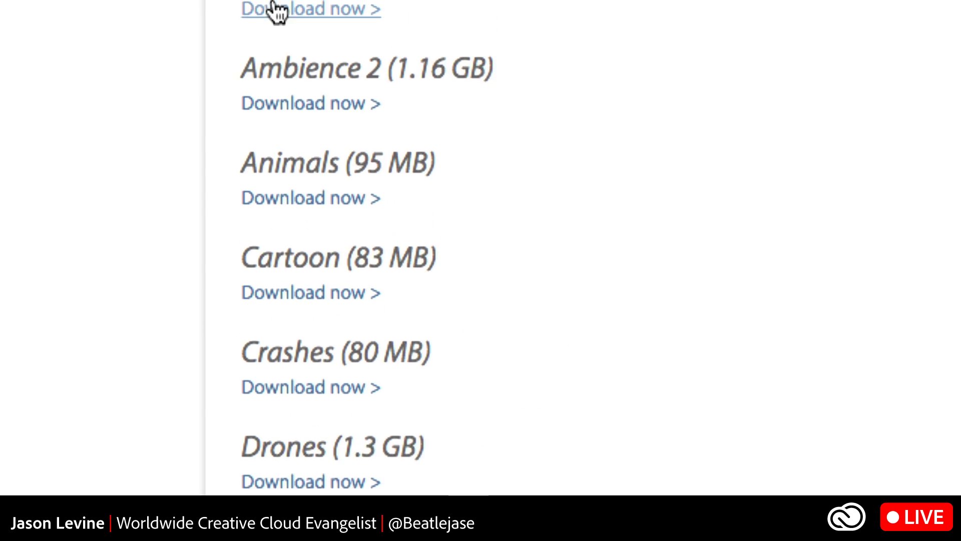
{"action": "scroll", "coordinate": [280, 8], "scroll_direction": "up", "scroll_amount": 2}
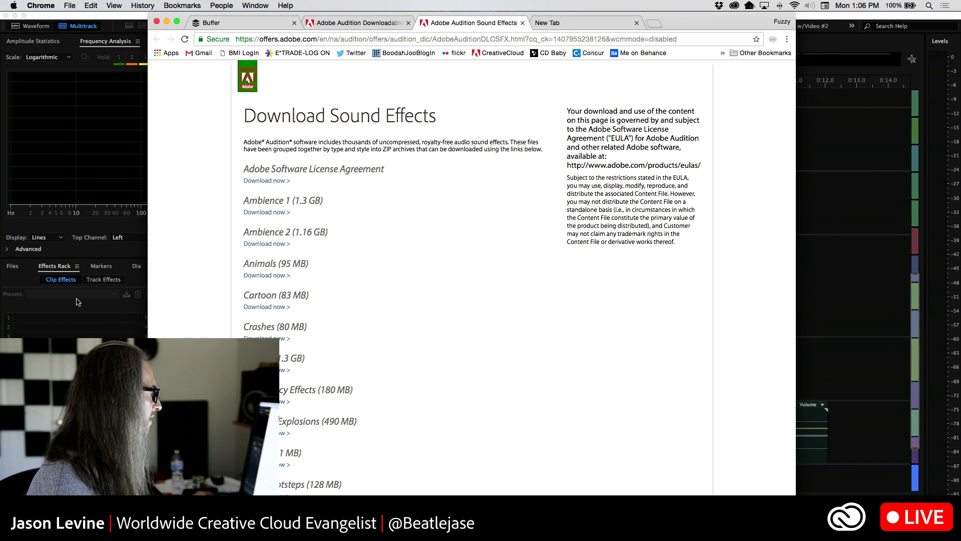
Switch to Adobe Audition and browse the Loopology folder on the Asset2015 volume in the Media Browser, checking its loop genre subfolders
{"action": "left_click", "coordinate": [102, 298]}
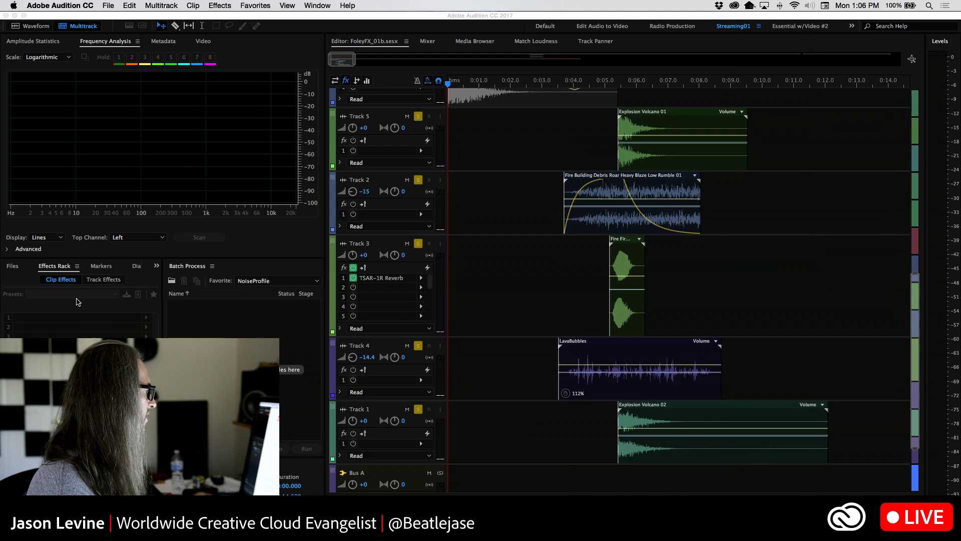
{"action": "left_click", "coordinate": [156, 267]}
{"action": "left_click", "coordinate": [157, 267]}
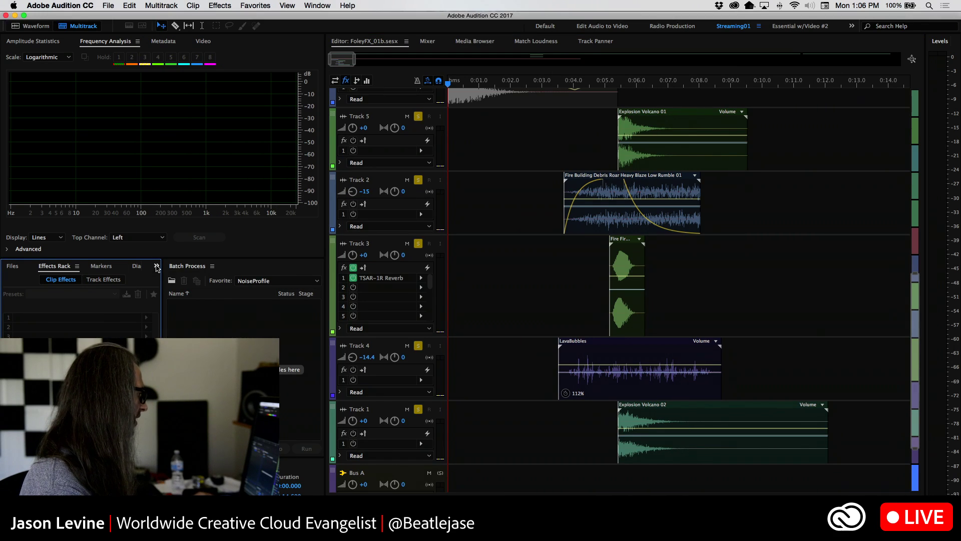
{"action": "left_click", "coordinate": [466, 46]}
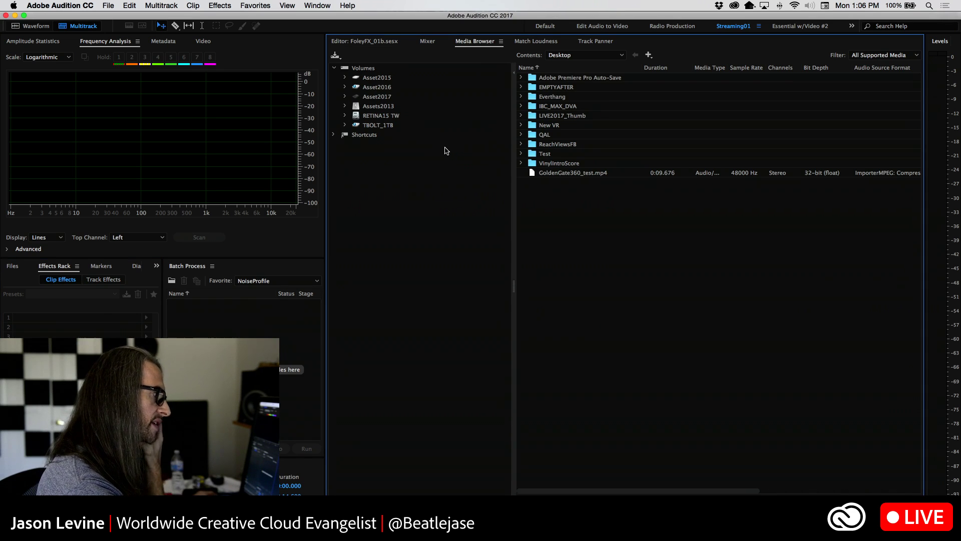
{"action": "left_click", "coordinate": [379, 79]}
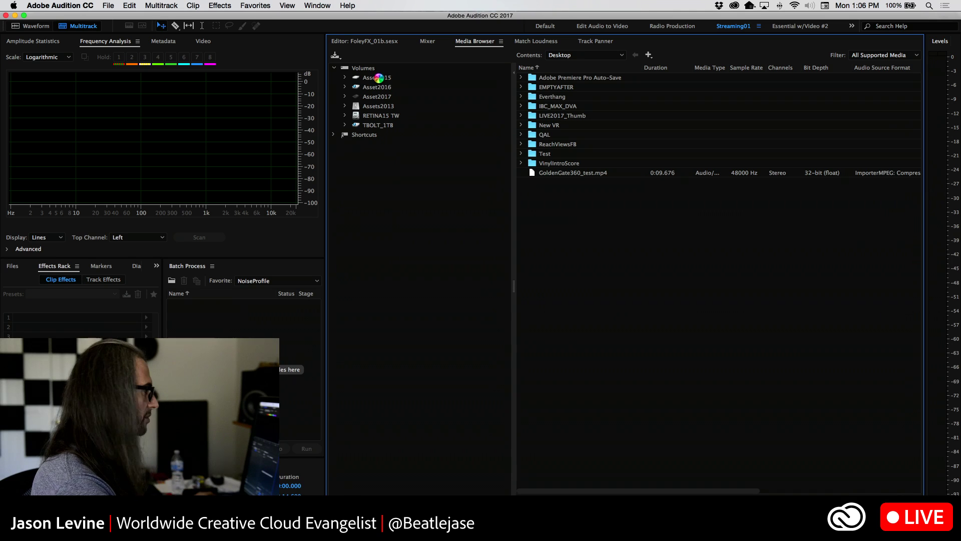
{"action": "double_click", "coordinate": [532, 231]}
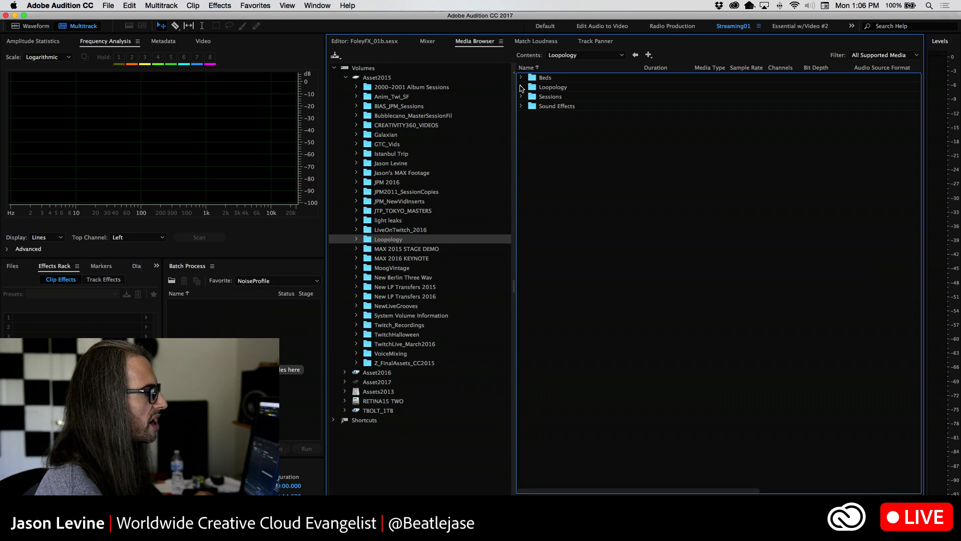
{"action": "left_click", "coordinate": [521, 87]}
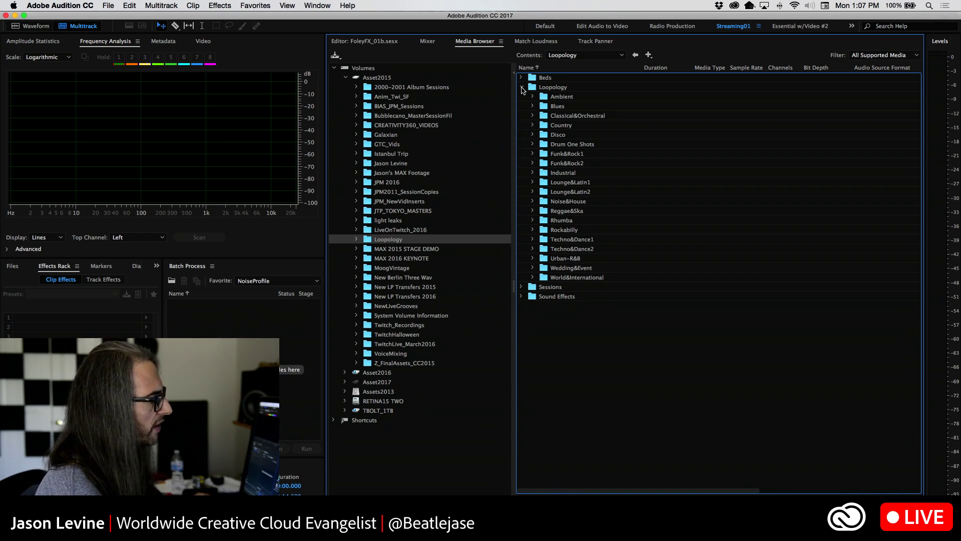
{"action": "left_click", "coordinate": [521, 88]}
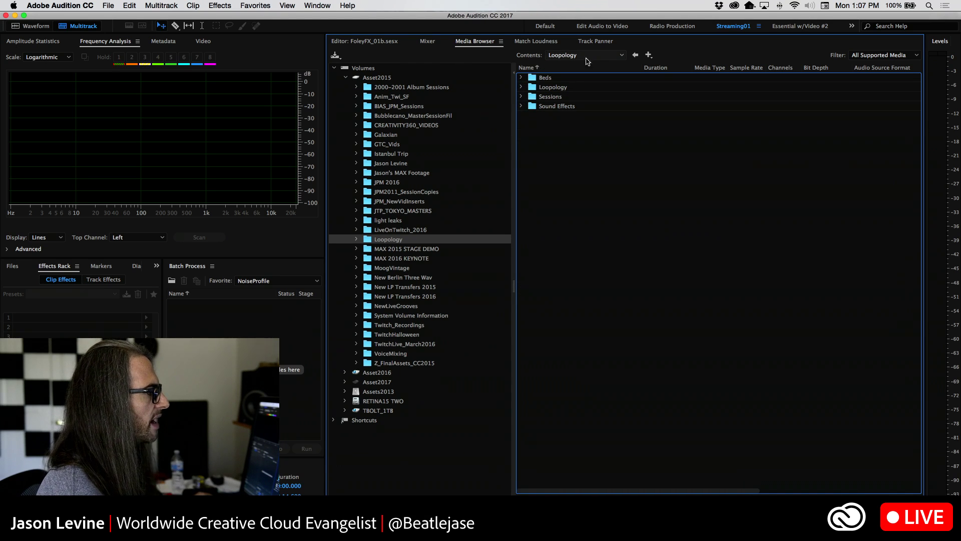
Open the Sound Effects folder inside Loopology and list the Ambience_1 files with the Name column widened to fit full file names
{"action": "left_click", "coordinate": [636, 55]}
{"action": "double_click", "coordinate": [556, 230]}
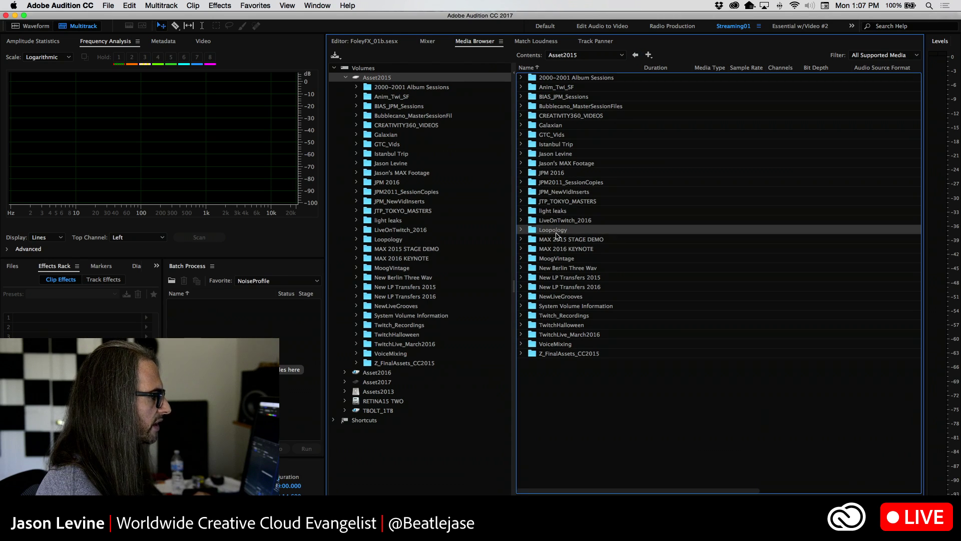
{"action": "double_click", "coordinate": [532, 106]}
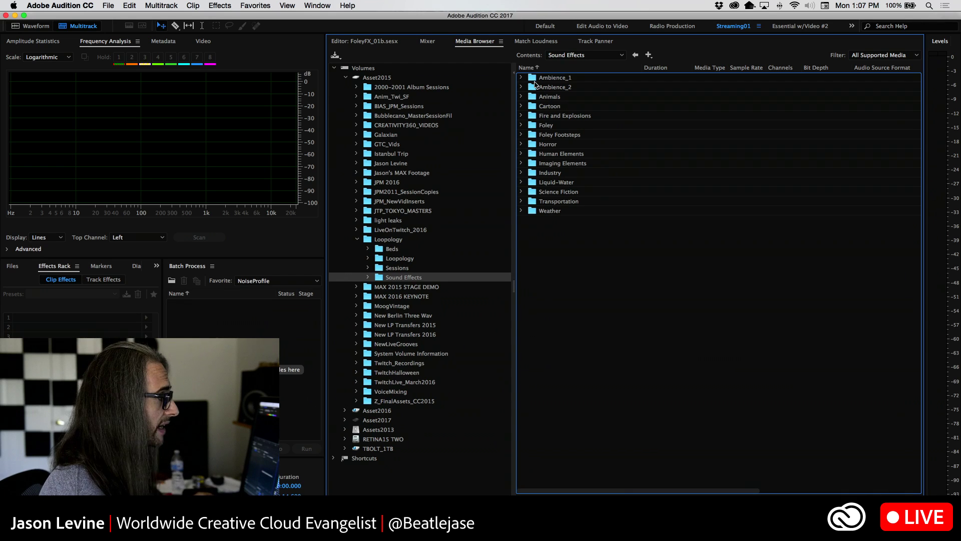
{"action": "left_click", "coordinate": [521, 78]}
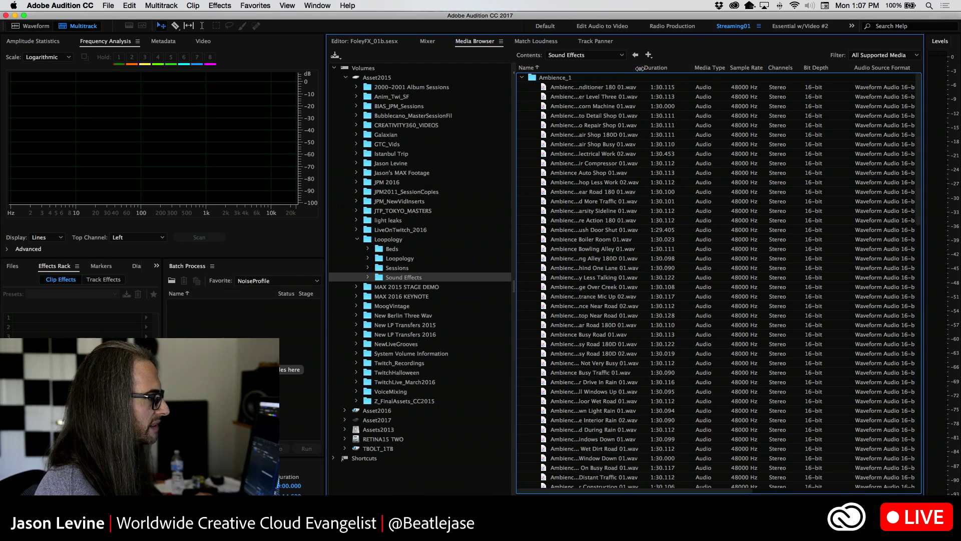
{"action": "left_click_drag", "start_coordinate": [643, 69], "coordinate": [778, 72]}
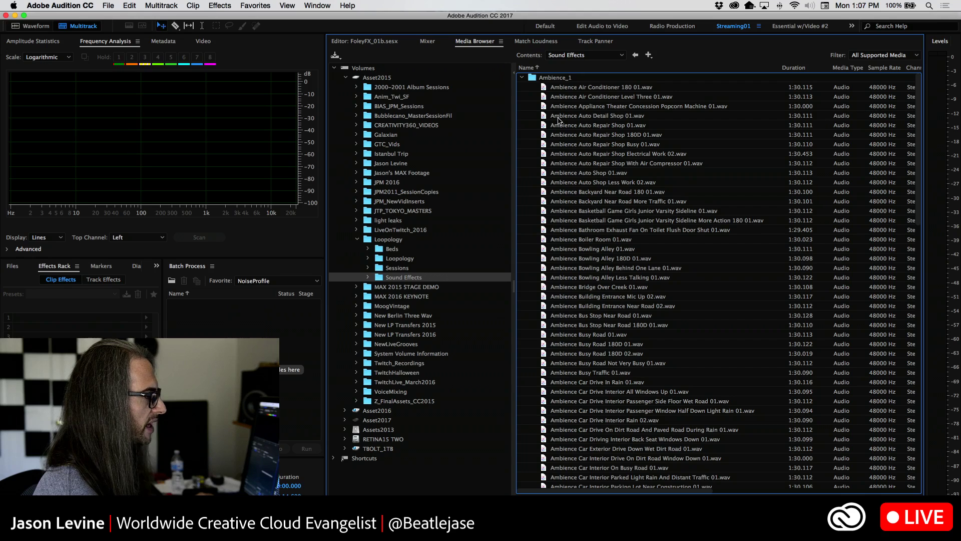
Preview several Ambience_1 recordings, including air conditioner, auto detail shop, auto repair shop and basketball game sideline, and collapse the folder
{"action": "left_click", "coordinate": [600, 97]}
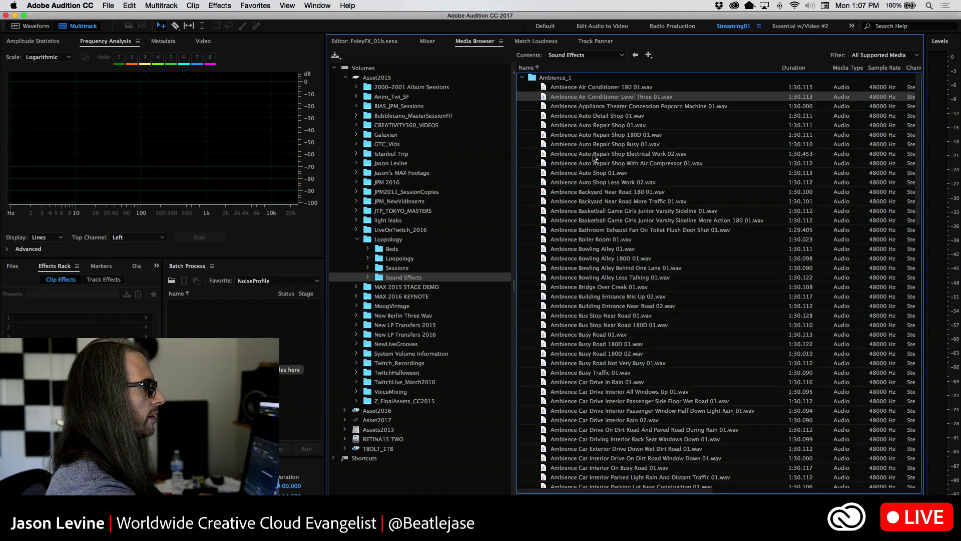
{"action": "left_click", "coordinate": [583, 117]}
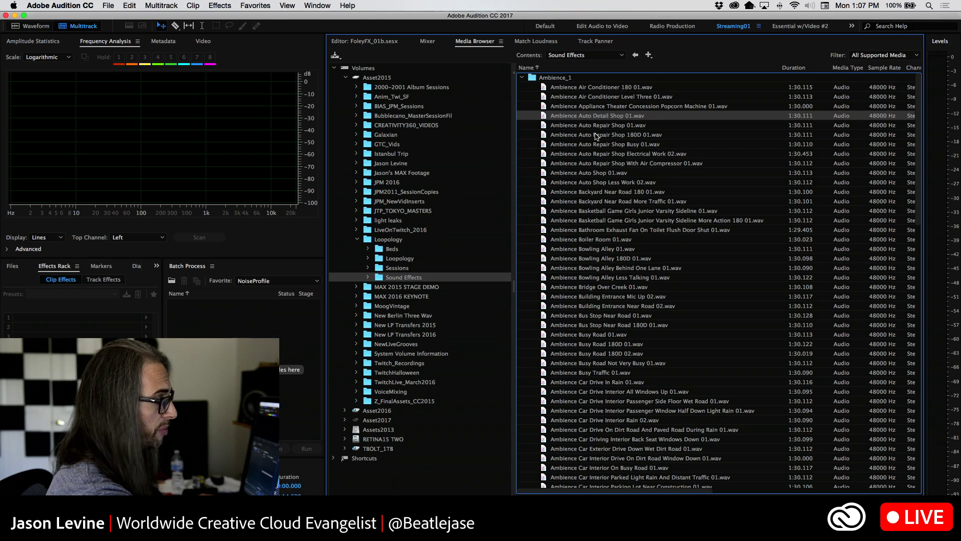
{"action": "left_click", "coordinate": [596, 135]}
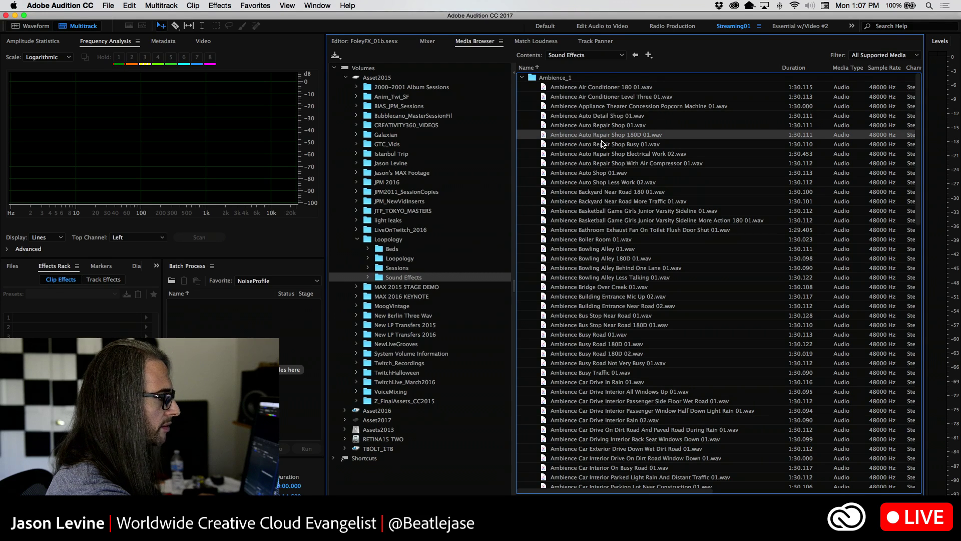
{"action": "left_click", "coordinate": [595, 165]}
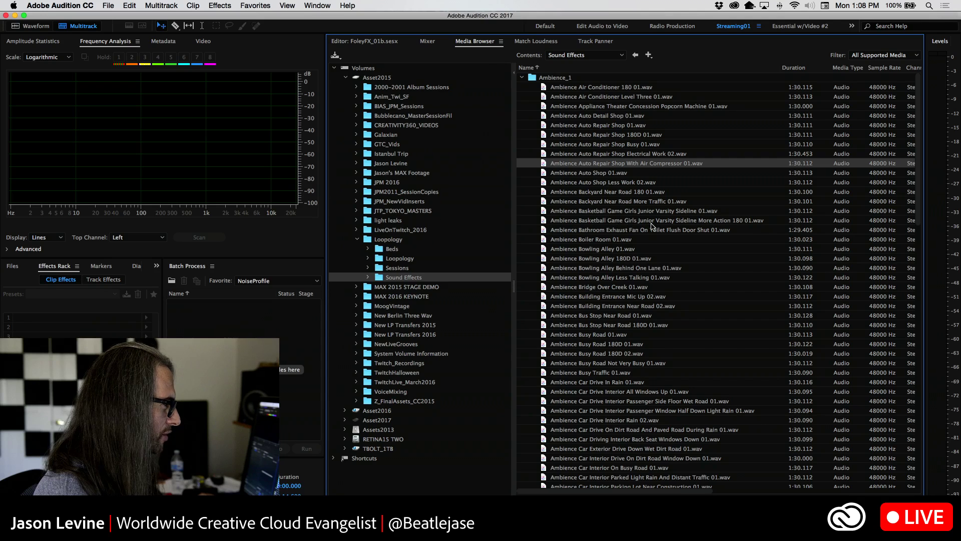
{"action": "left_click", "coordinate": [698, 222]}
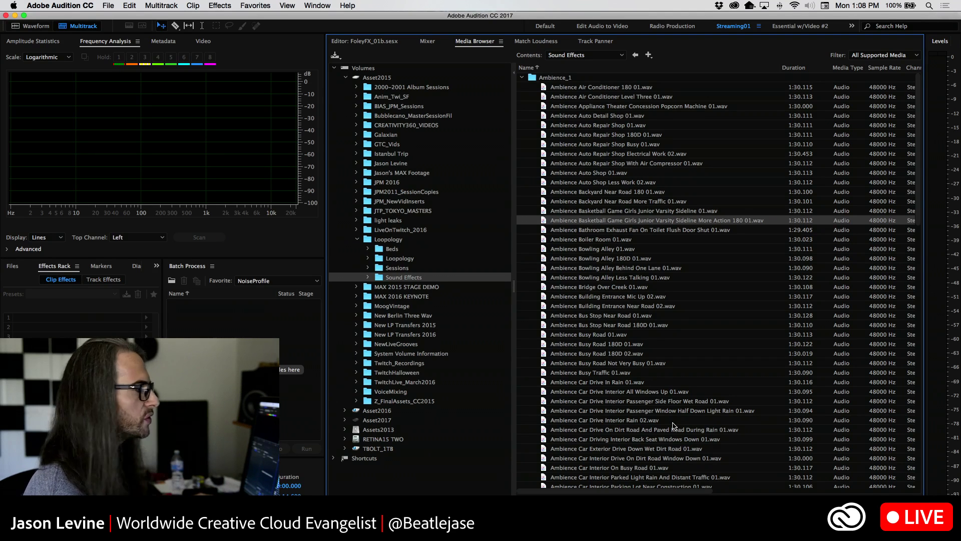
{"action": "left_click", "coordinate": [520, 79]}
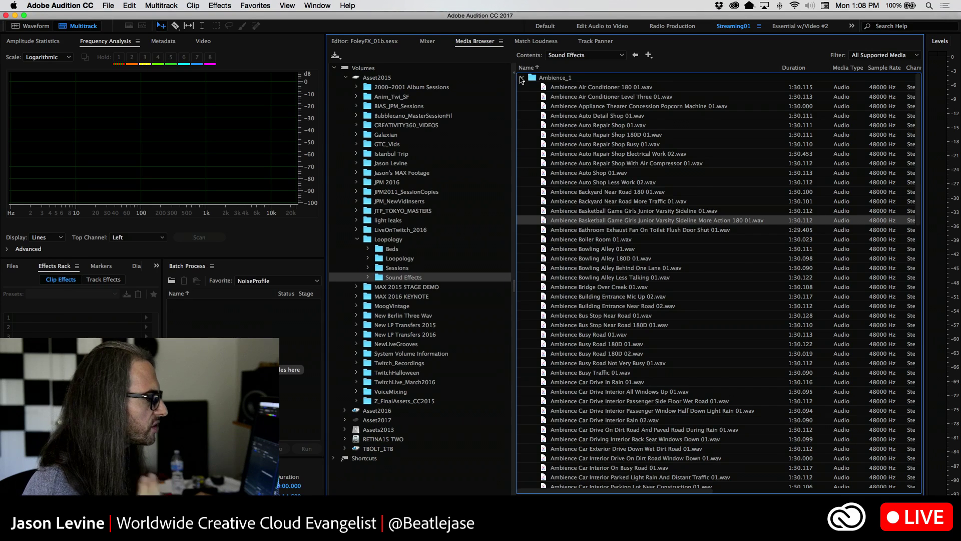
Collapse the Ambience_1 folder, switch to Chrome and open the Bubblecano demo page on gskinner.com
{"action": "left_click", "coordinate": [521, 79]}
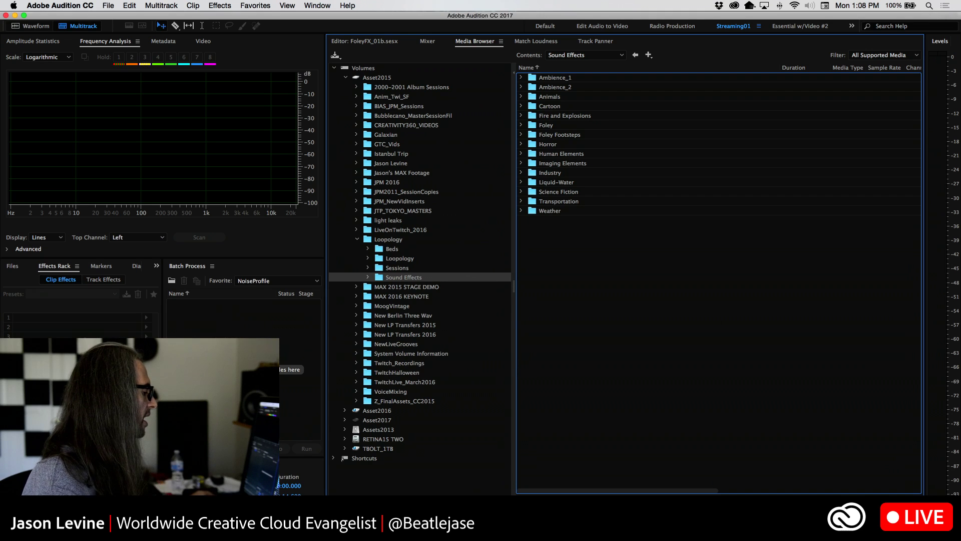
{"action": "key", "text": "super+Tab"}
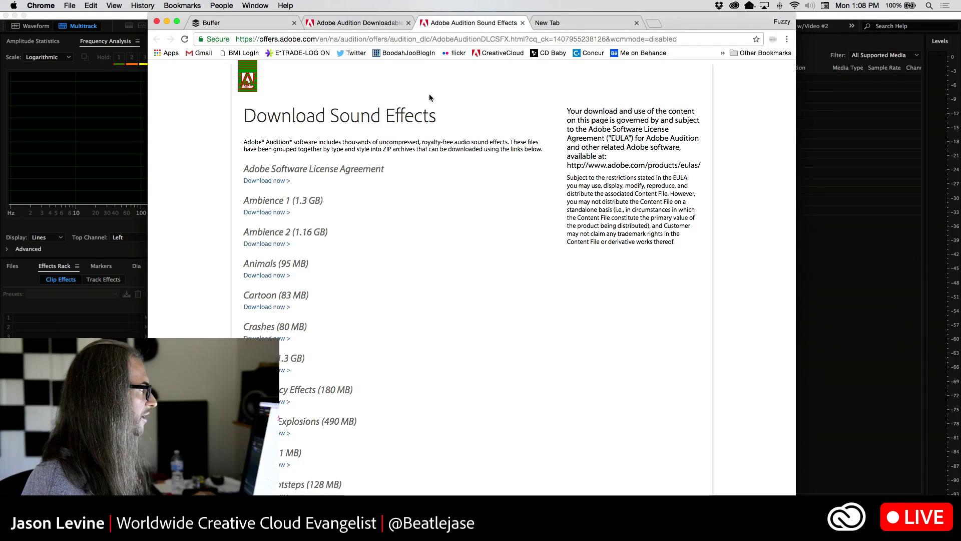
{"action": "left_click", "coordinate": [578, 20]}
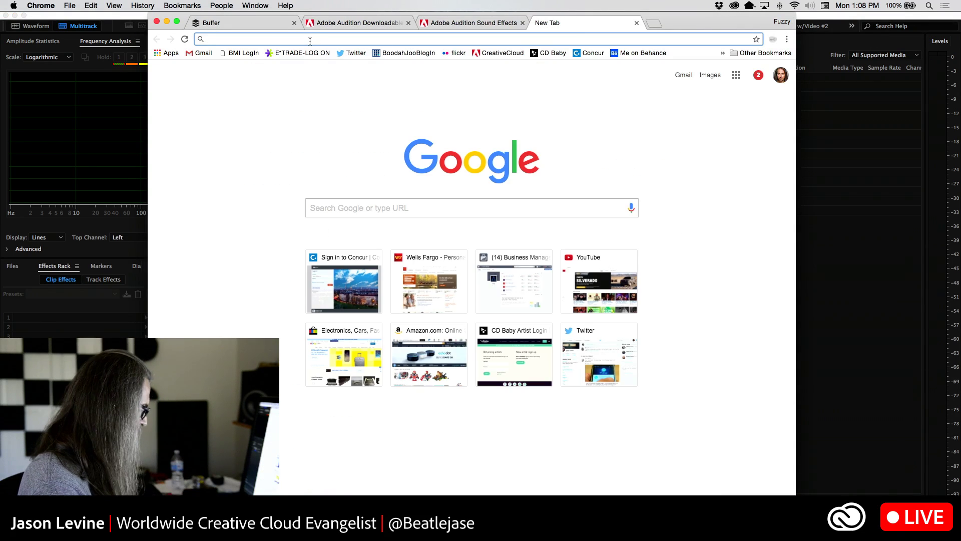
{"action": "type", "text": "bubble"}
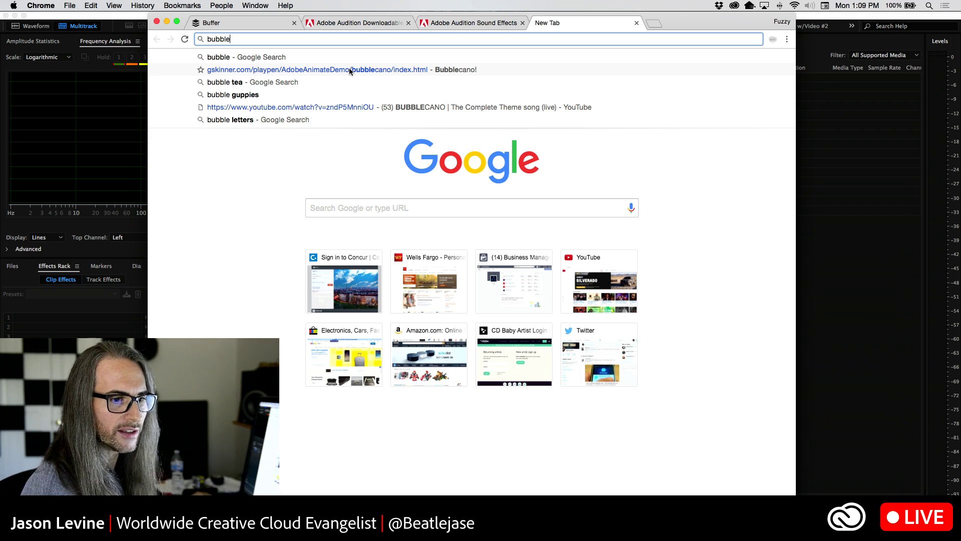
{"action": "left_click", "coordinate": [350, 69]}
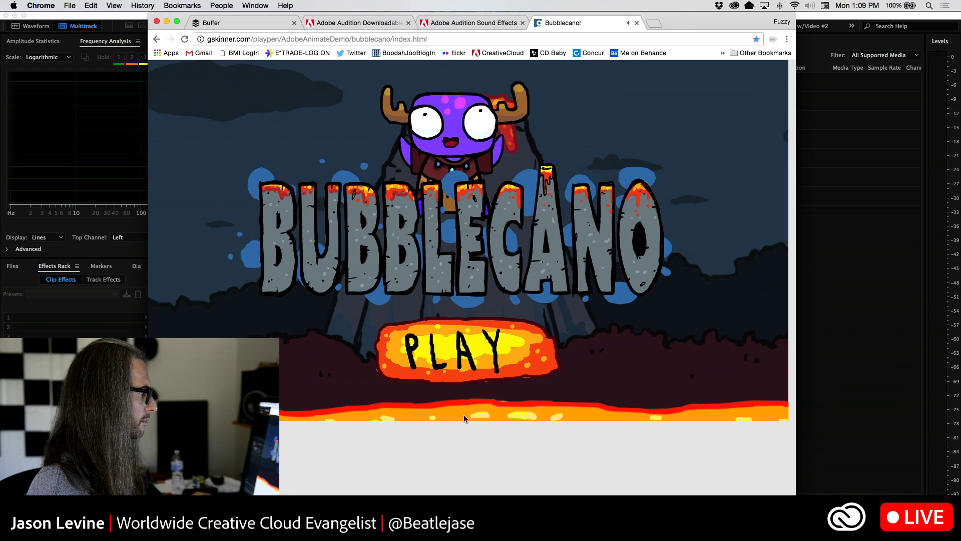
Start the Bubblecano game and play a round, trapping the falling creatures in bubbles
{"action": "left_click", "coordinate": [455, 360]}
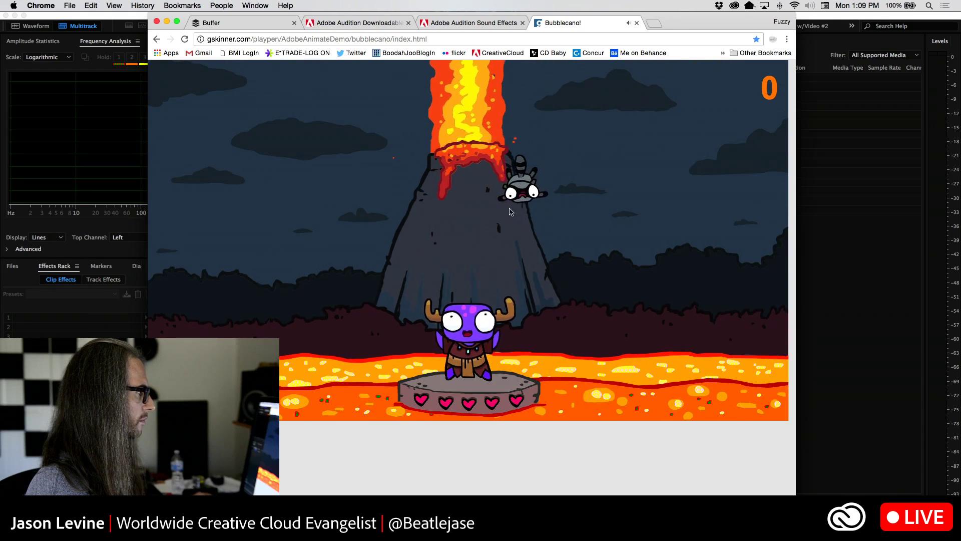
{"action": "left_click", "coordinate": [518, 205]}
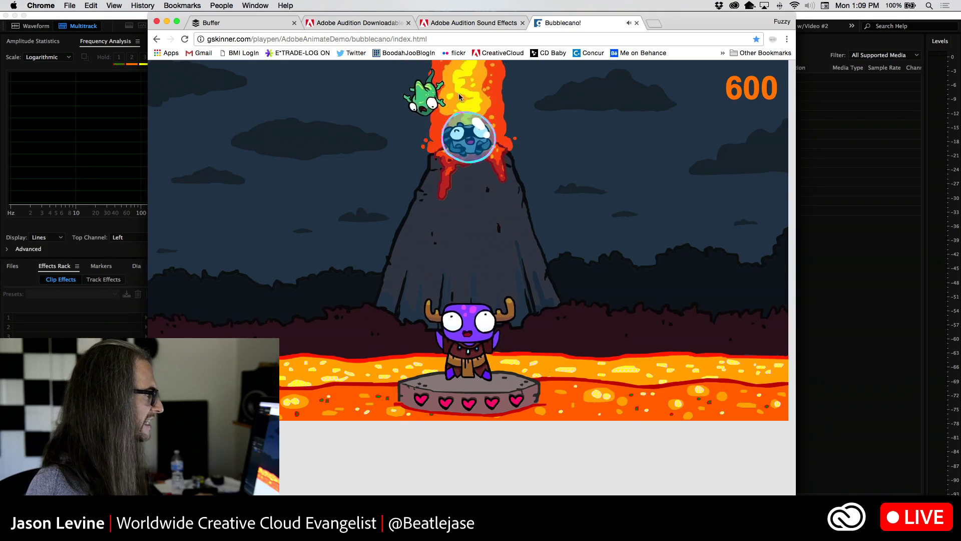
{"action": "left_click", "coordinate": [483, 220]}
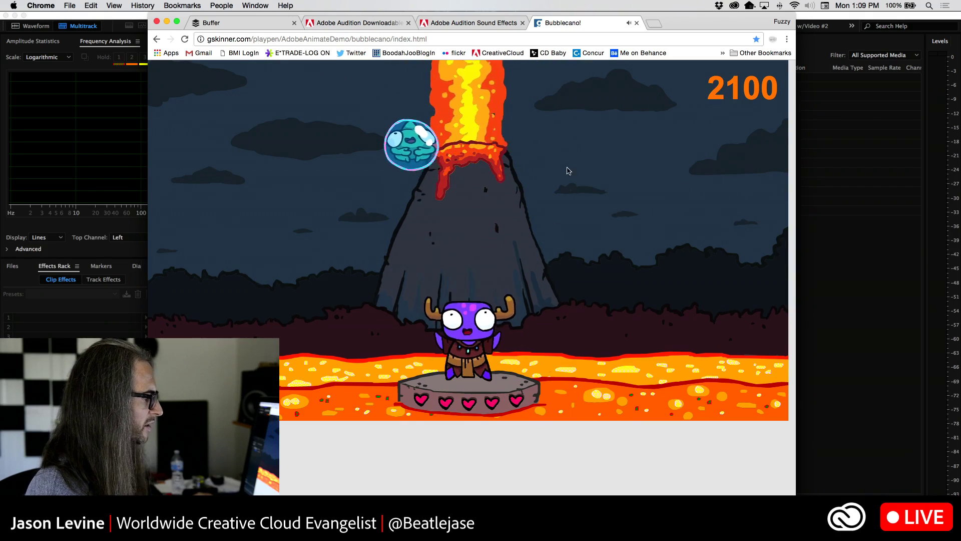
{"action": "left_click", "coordinate": [498, 141]}
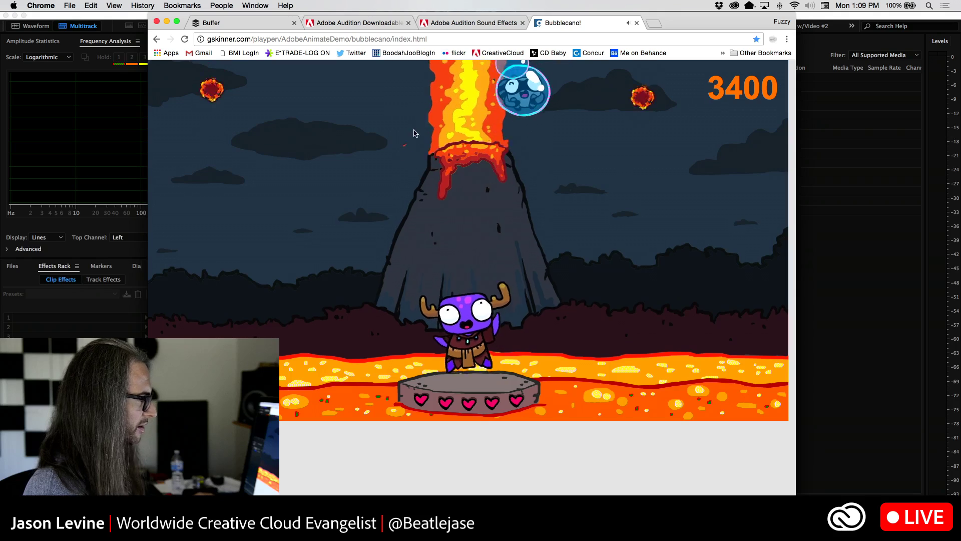
{"action": "left_click", "coordinate": [472, 128]}
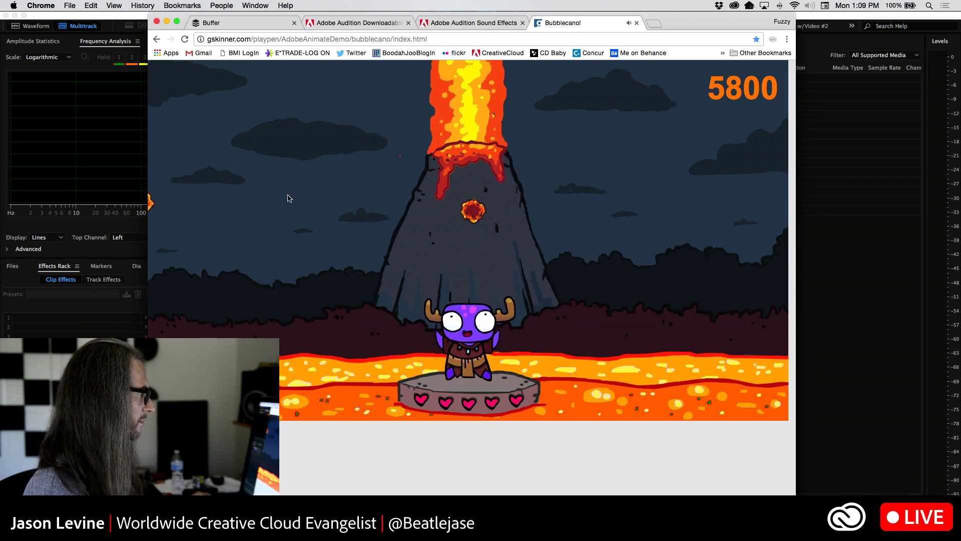
{"action": "left_click", "coordinate": [577, 118]}
{"action": "left_click", "coordinate": [576, 118]}
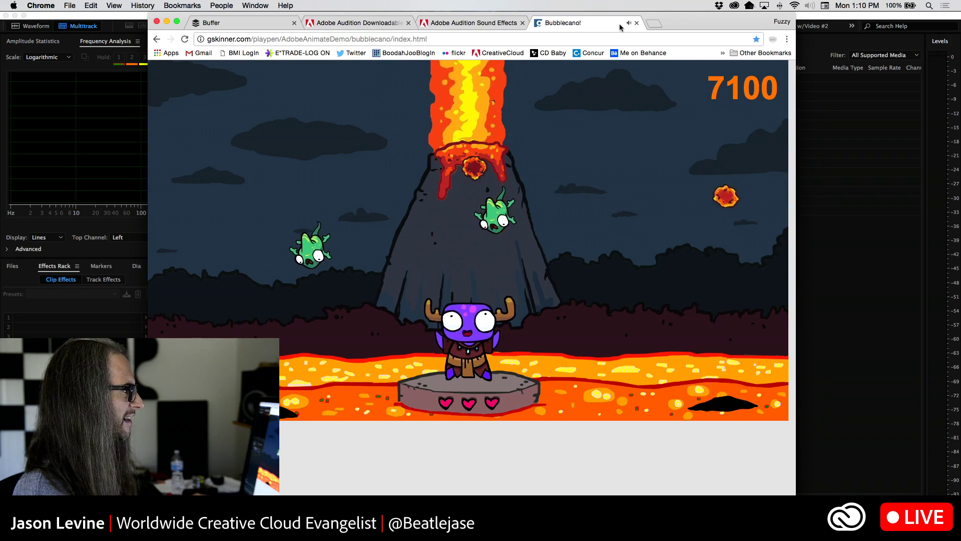
Close the Bubblecano page, return to Adobe Audition and view the layered explosion and fire tracks in the FoleyFX_01b.sesx session
{"action": "left_click", "coordinate": [636, 23]}
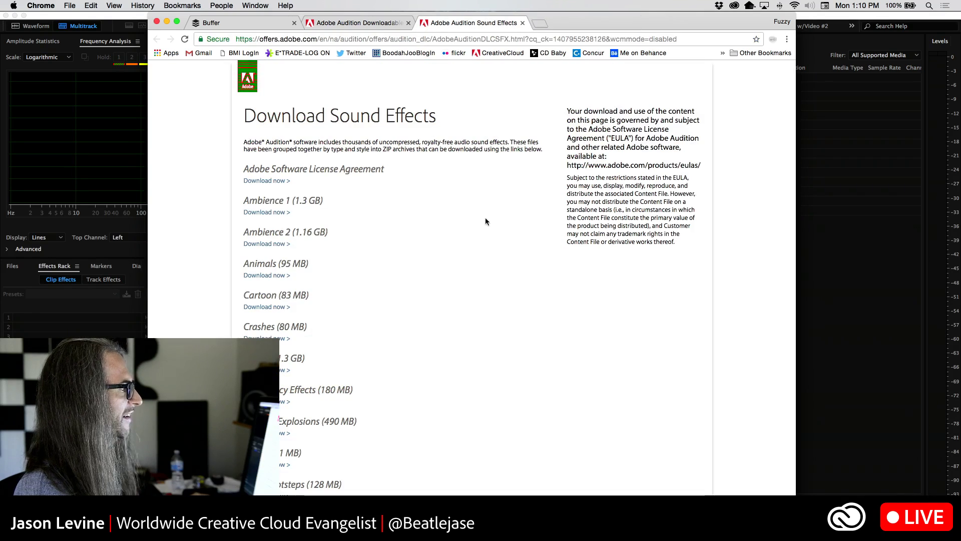
{"action": "left_click", "coordinate": [810, 340]}
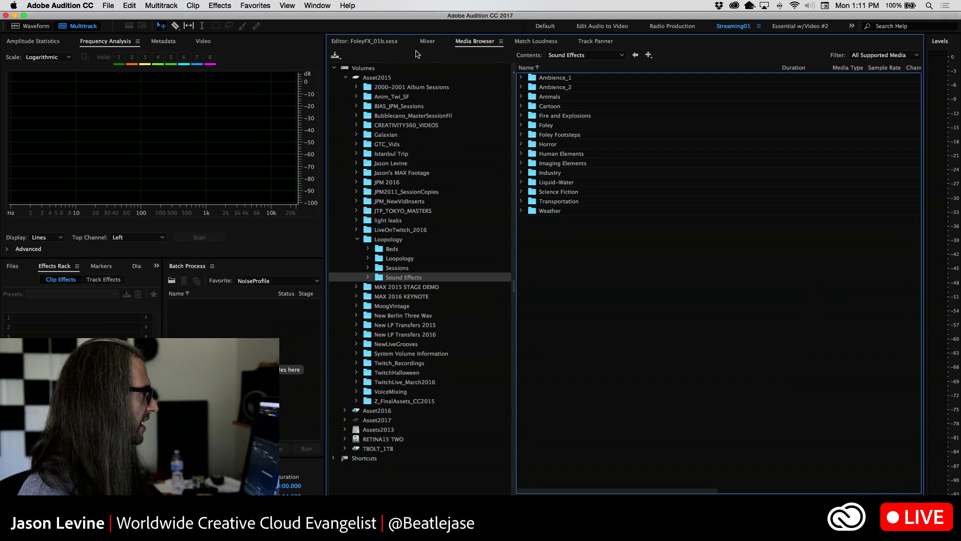
{"action": "left_click", "coordinate": [383, 42]}
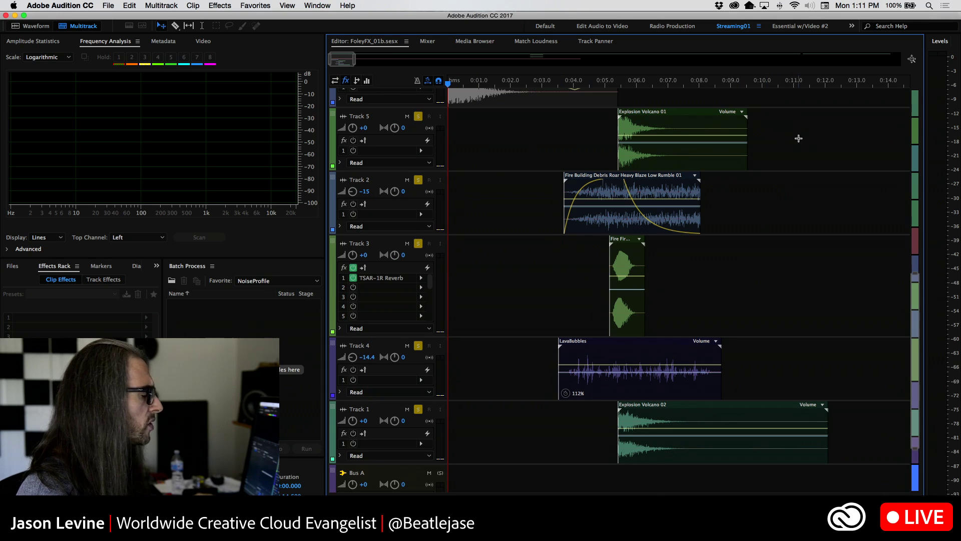
{"action": "left_click_drag", "start_coordinate": [916, 275], "coordinate": [916, 204]}
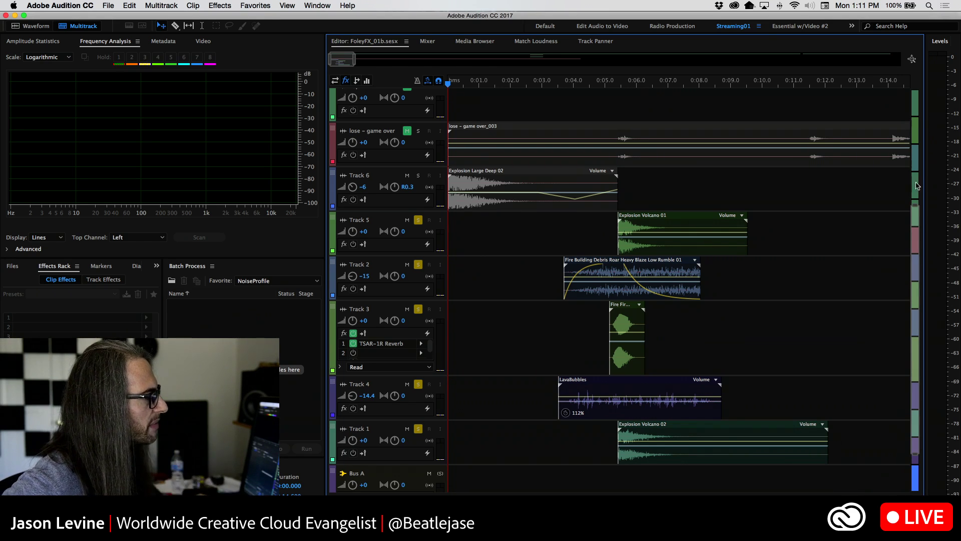
Open the Fire and Explosions folder in the Media Browser and preview Explosion Blast Large 01, Explosion Volcano 01 and Explosion Volcano 02
{"action": "left_click", "coordinate": [471, 42]}
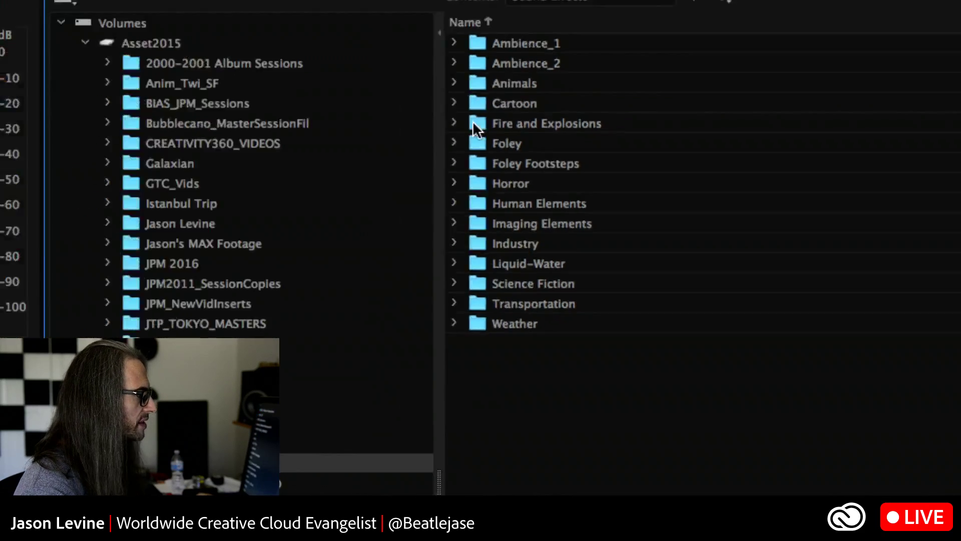
{"action": "left_click", "coordinate": [522, 116]}
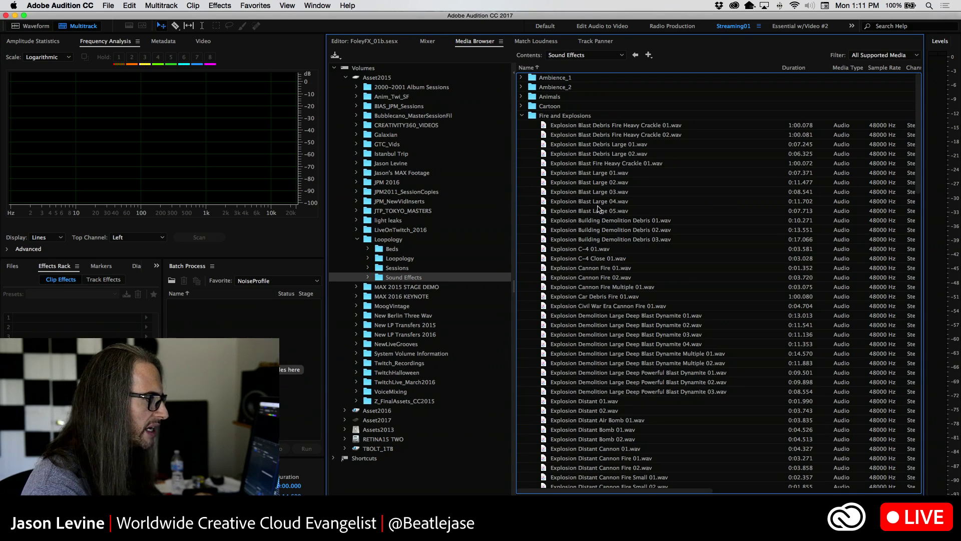
{"action": "left_click", "coordinate": [577, 175]}
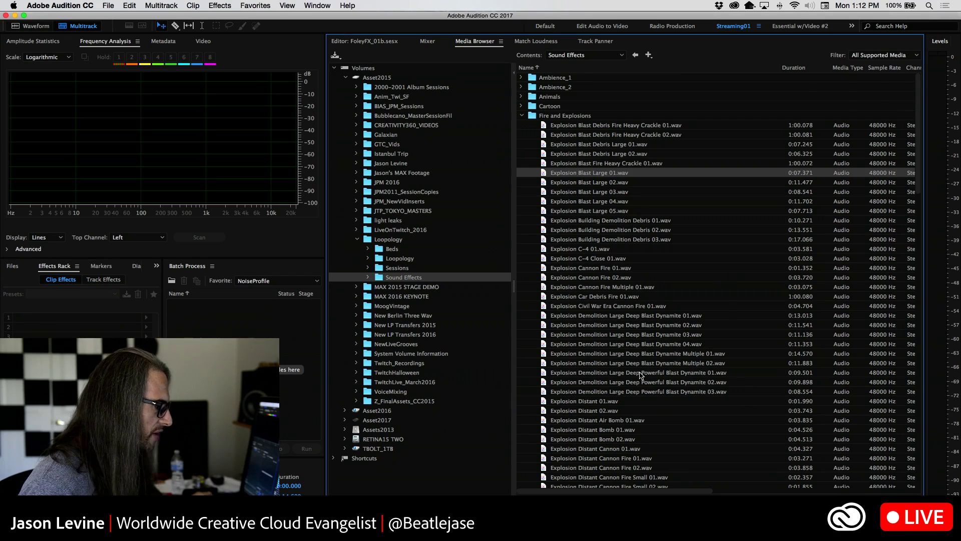
{"action": "scroll", "coordinate": [641, 374], "scroll_direction": "down", "scroll_amount": 15}
{"action": "scroll", "coordinate": [640, 374], "scroll_direction": "down", "scroll_amount": 5}
{"action": "scroll", "coordinate": [640, 374], "scroll_direction": "up", "scroll_amount": 5}
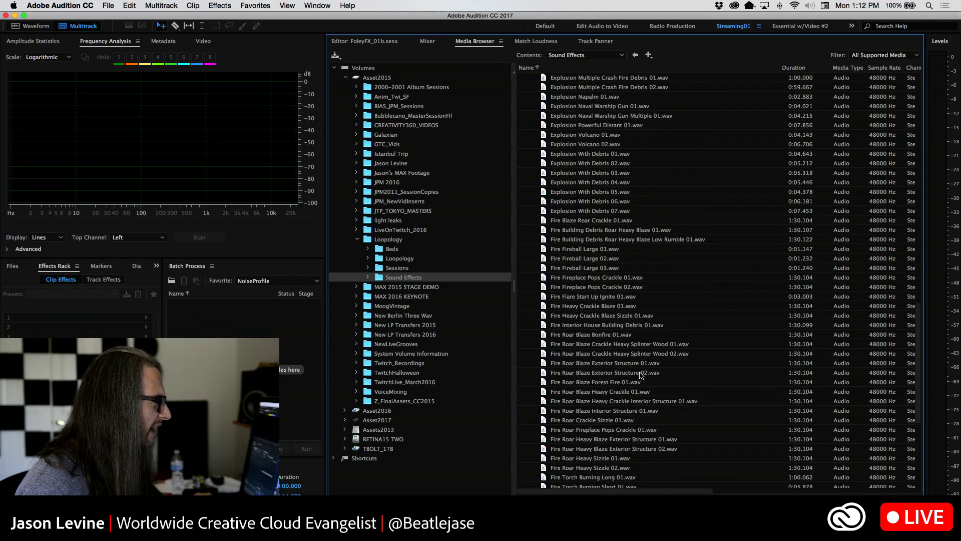
{"action": "left_click", "coordinate": [577, 138]}
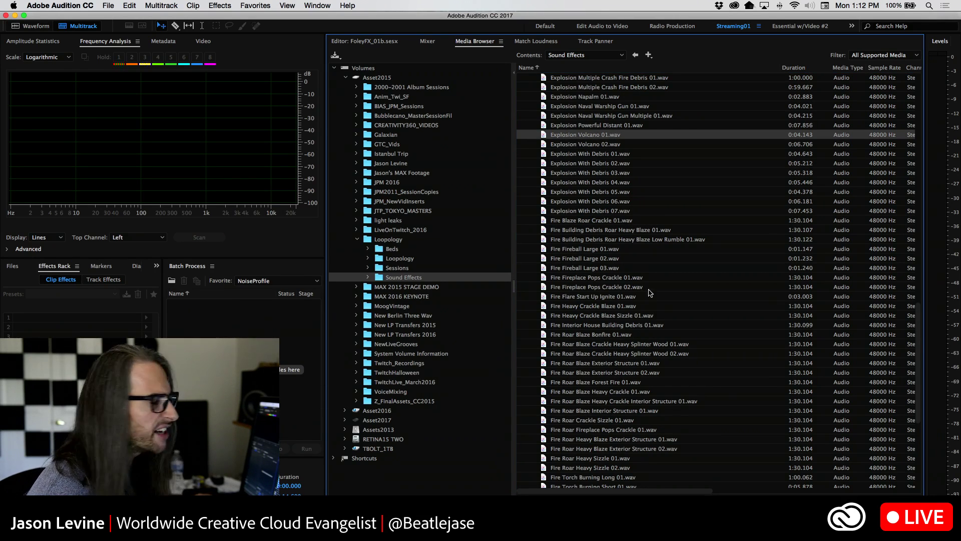
{"action": "left_click", "coordinate": [597, 145]}
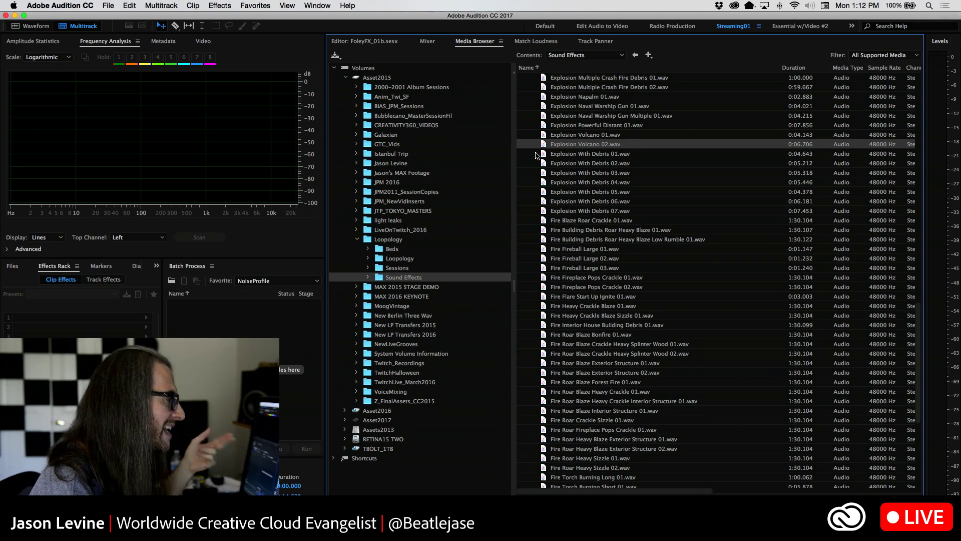
Return to the FoleyFX_01b.sesx session and exclusively solo Track 5, which holds the Explosion Volcano 01 clip
{"action": "left_click", "coordinate": [361, 41]}
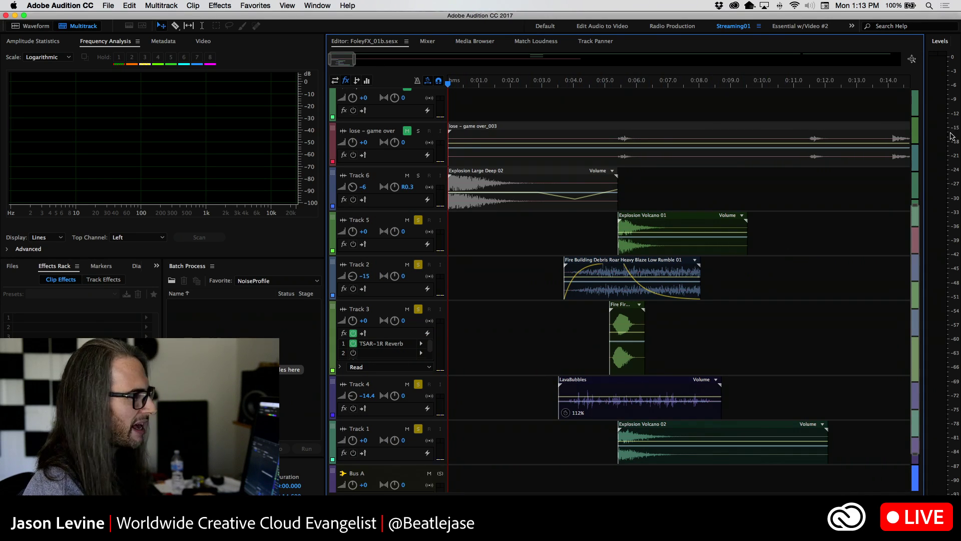
{"action": "left_click_drag", "start_coordinate": [915, 204], "coordinate": [925, 245]}
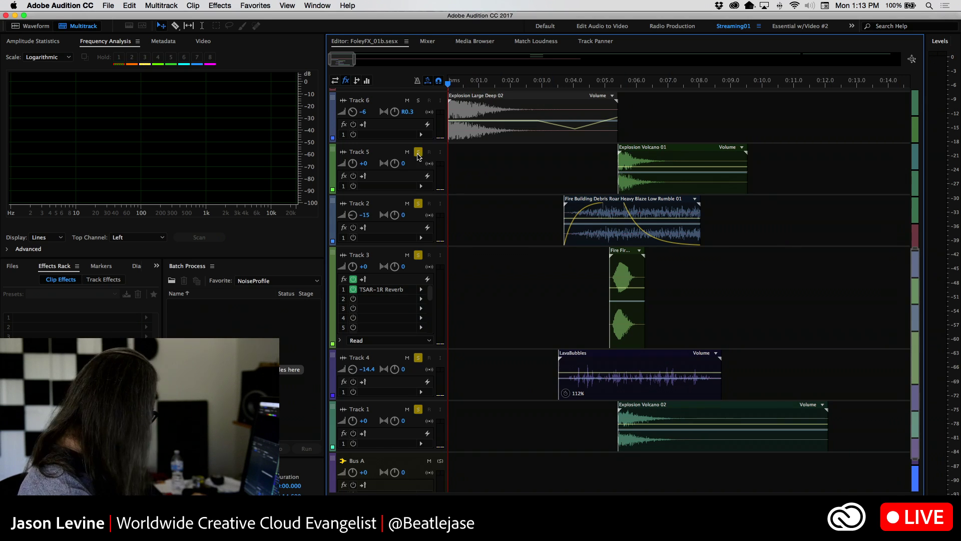
{"action": "left_click", "coordinate": [417, 153], "text": "super"}
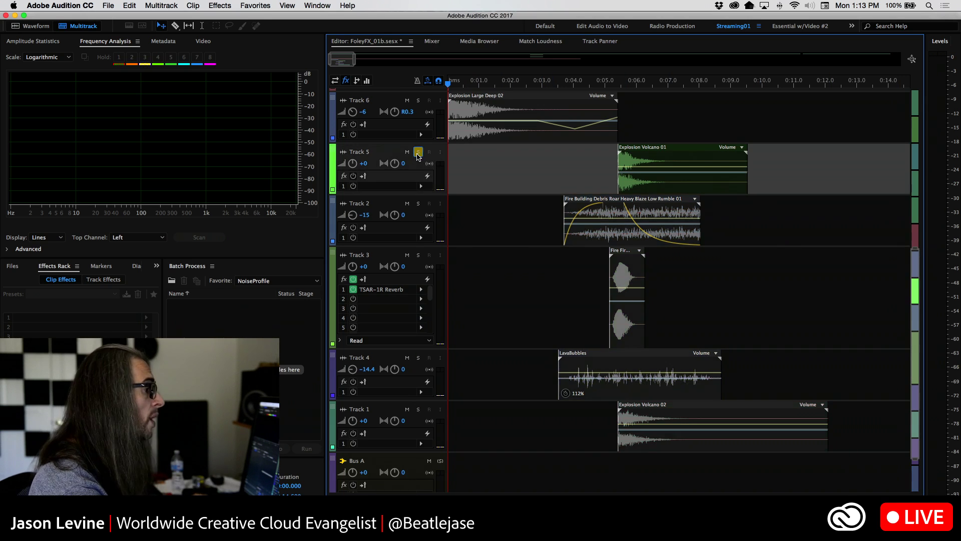
Play the soloed Explosion Volcano 01 clip from its start, replay it from just before the clip, and return the playhead near its start
{"action": "left_click", "coordinate": [618, 84]}
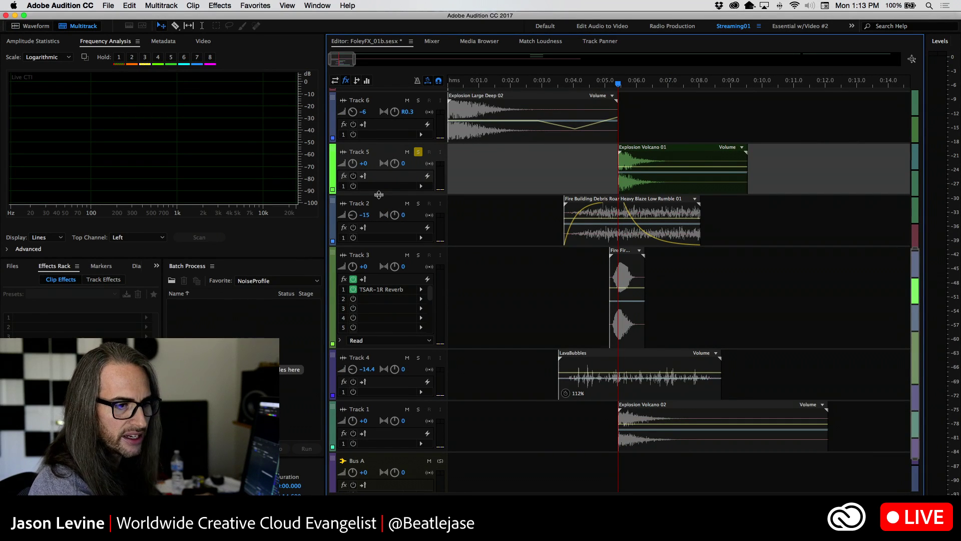
{"action": "key", "text": "space"}
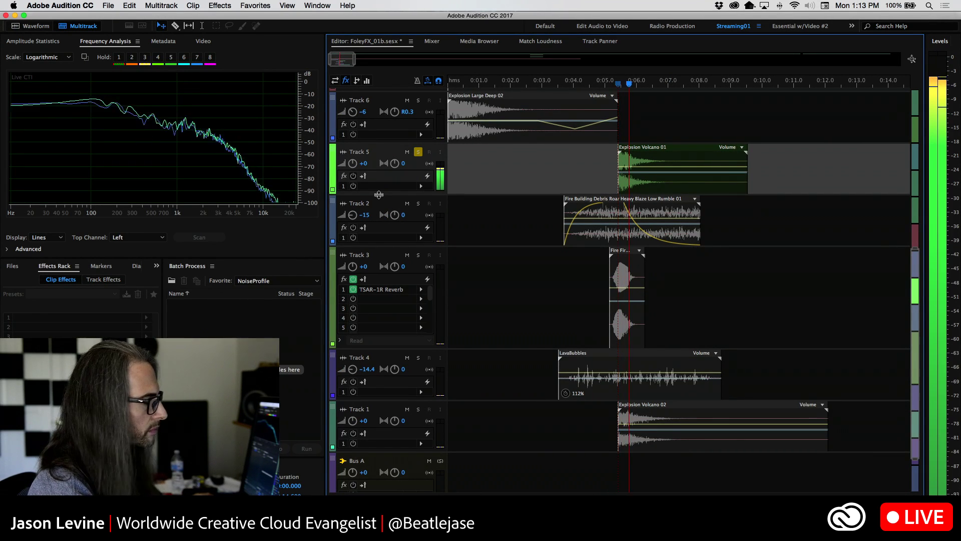
{"action": "key", "text": "space"}
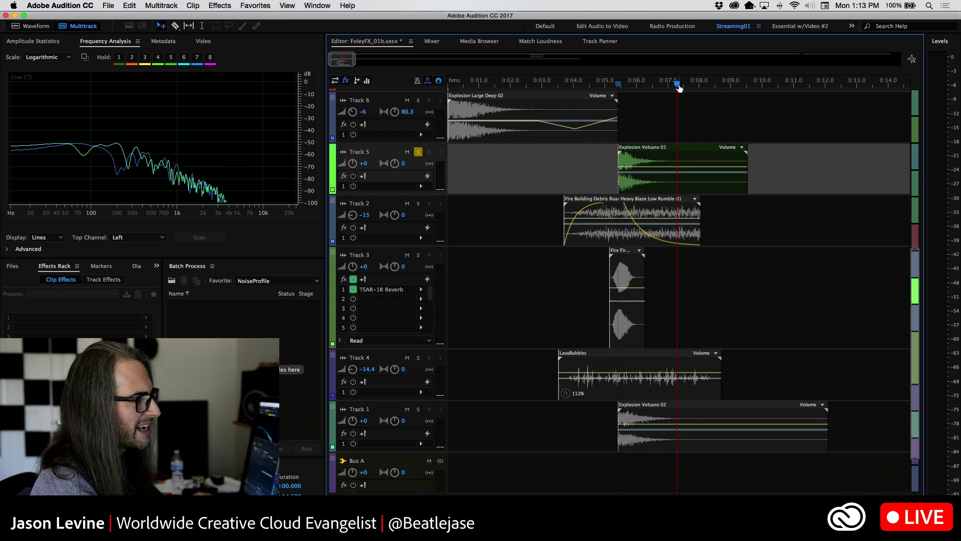
{"action": "left_click_drag", "start_coordinate": [679, 88], "coordinate": [605, 85]}
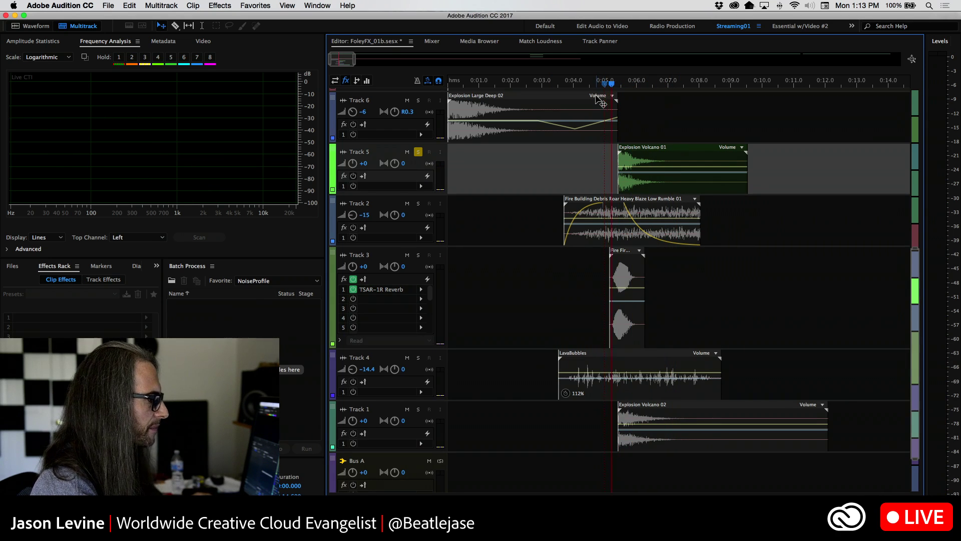
{"action": "key", "text": "space"}
{"action": "key", "text": "space"}
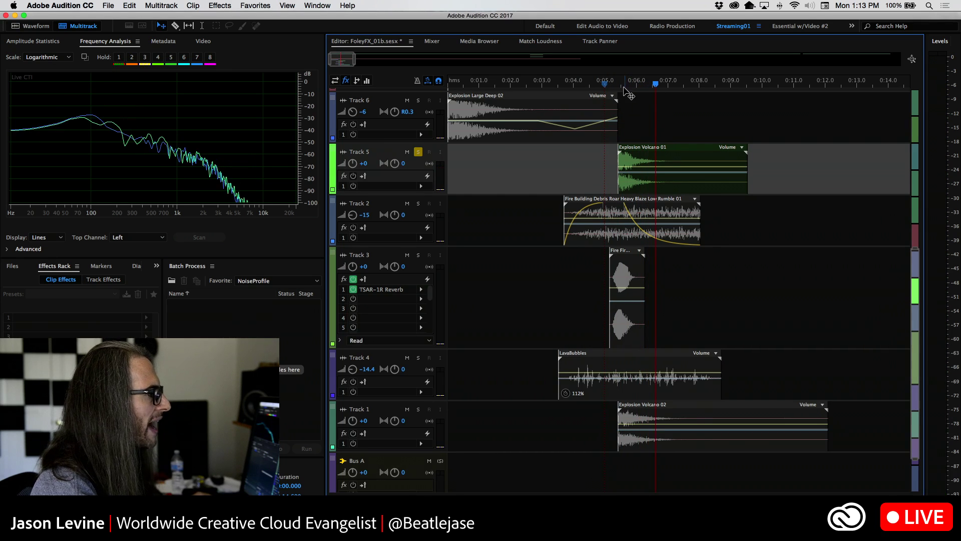
{"action": "left_click", "coordinate": [622, 84]}
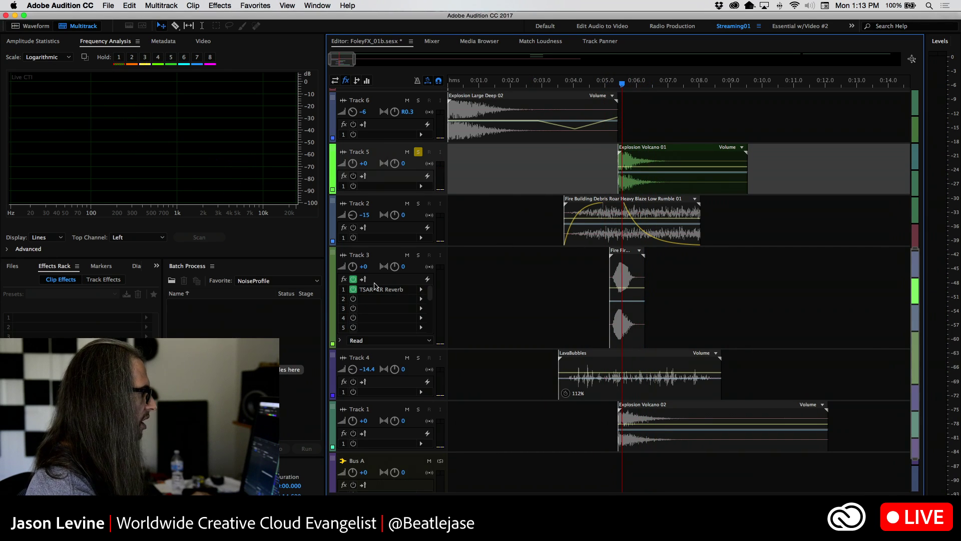
Bypass the effects rack with the TSAR-1R Reverb on Track 3 and solo Track 3 instead of Track 5
{"action": "left_click", "coordinate": [353, 279]}
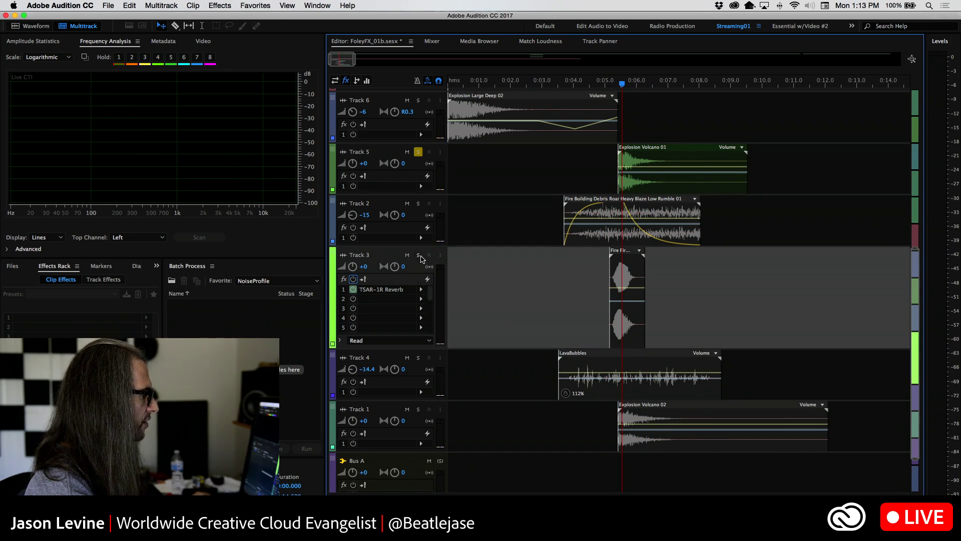
{"action": "left_click", "coordinate": [418, 255]}
{"action": "left_click", "coordinate": [419, 152]}
Play the soloed Fire Fireball Large 01 clip on Track 3 from just before its start
{"action": "key", "text": "="}
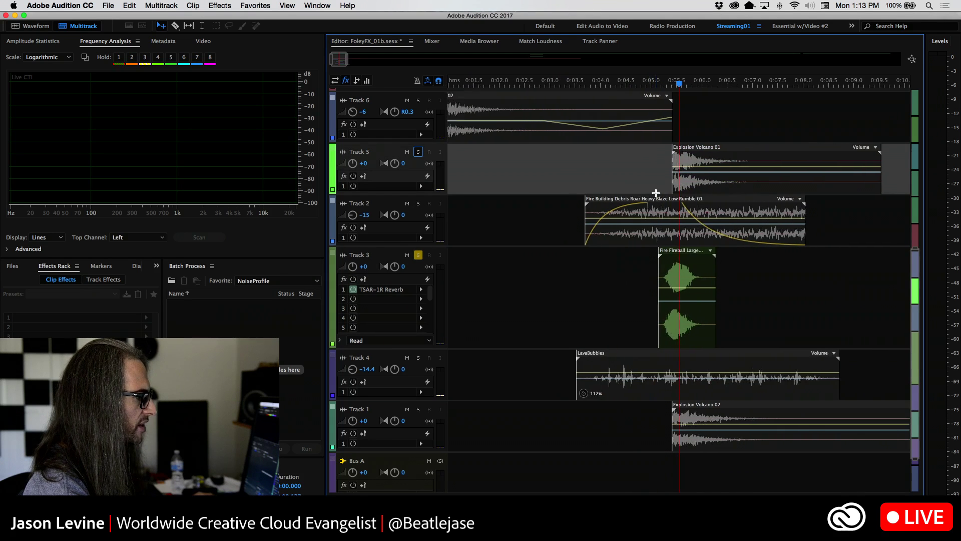
{"action": "key", "text": "="}
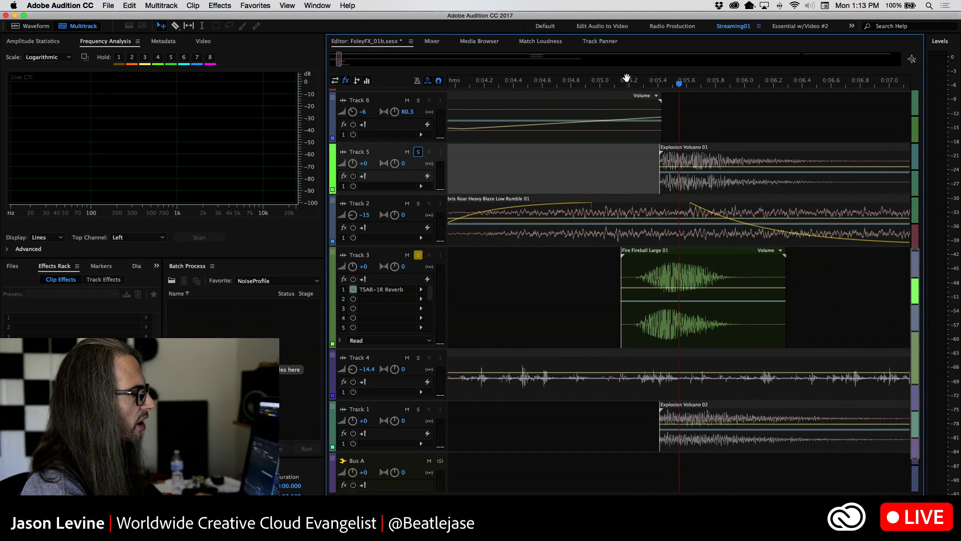
{"action": "left_click", "coordinate": [618, 83]}
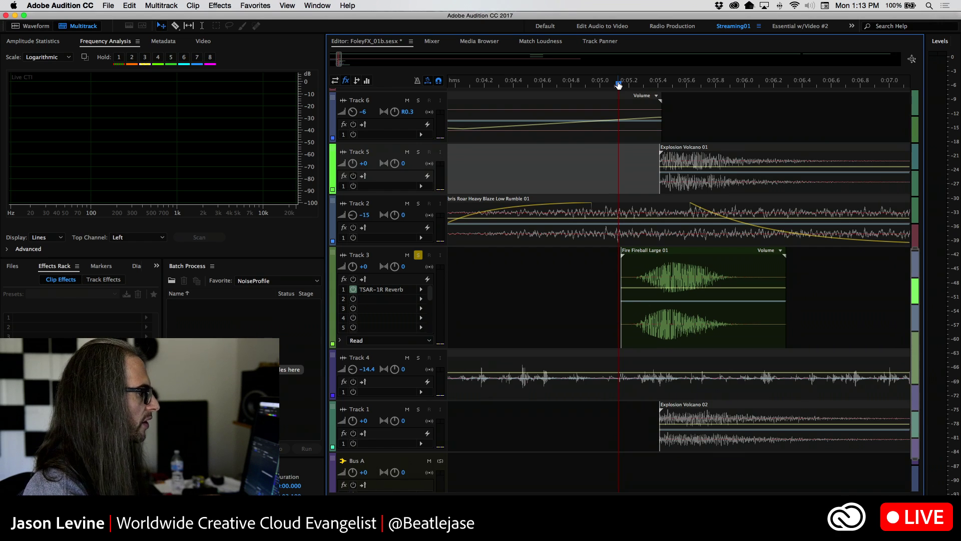
{"action": "key", "text": "space"}
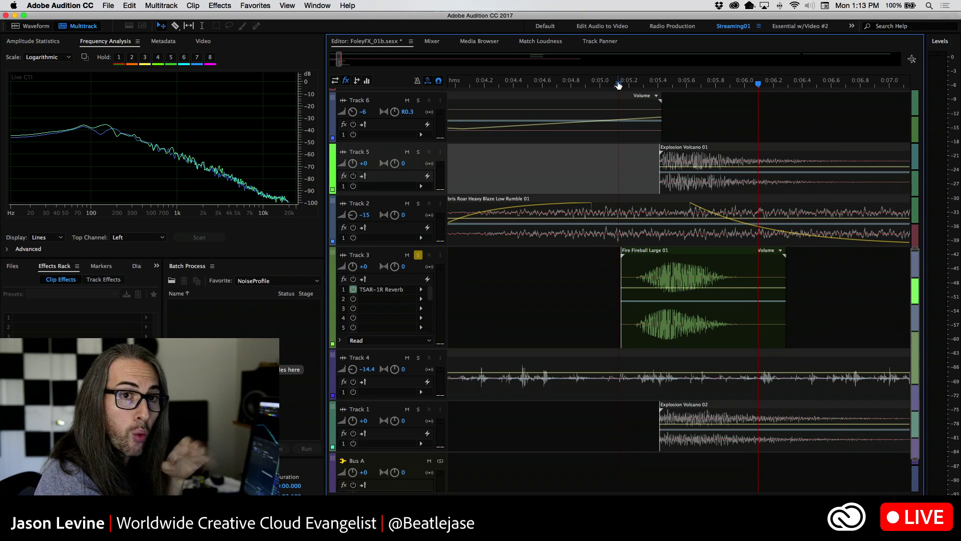
Replay the soloed Fire Fireball Large 01 clip without reverb and return the playhead near its start
{"action": "key", "text": "space"}
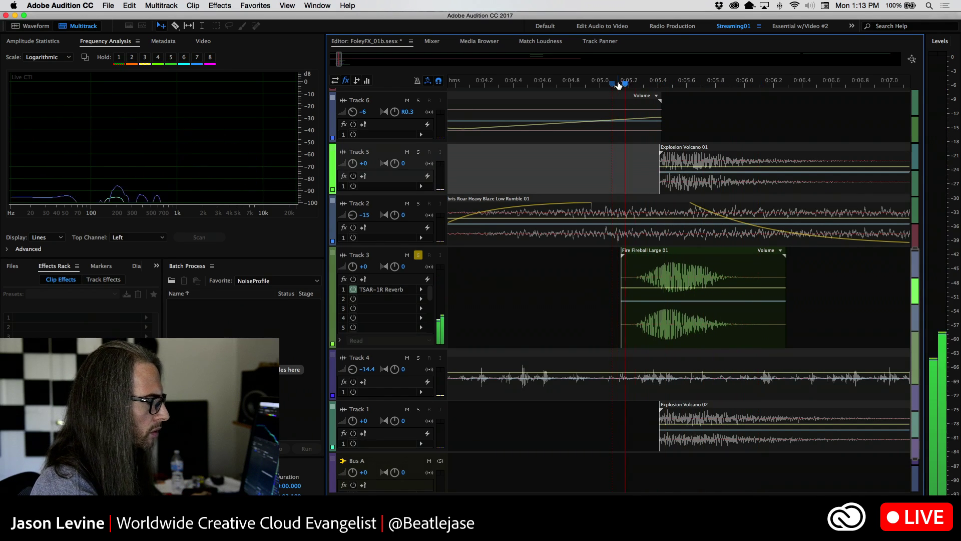
{"action": "key", "text": "space"}
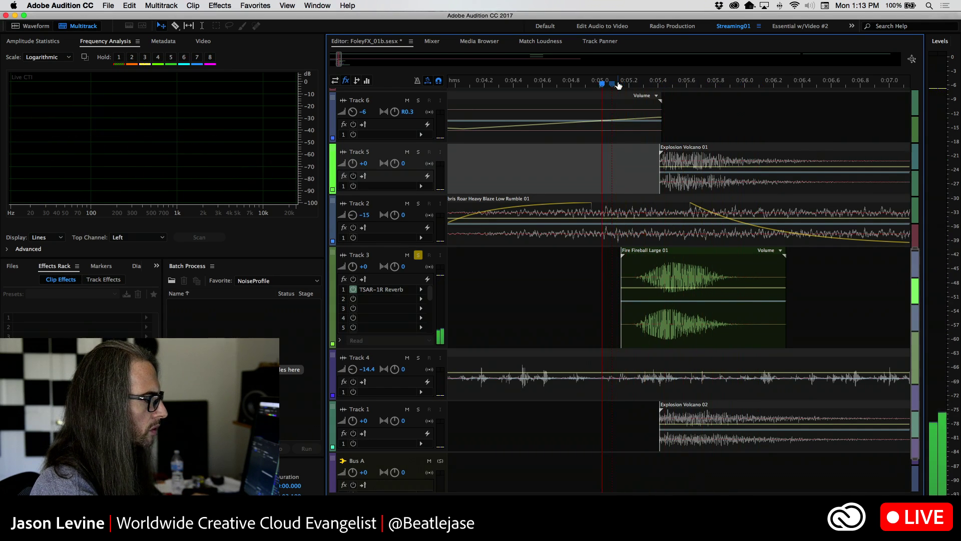
{"action": "key", "text": "space"}
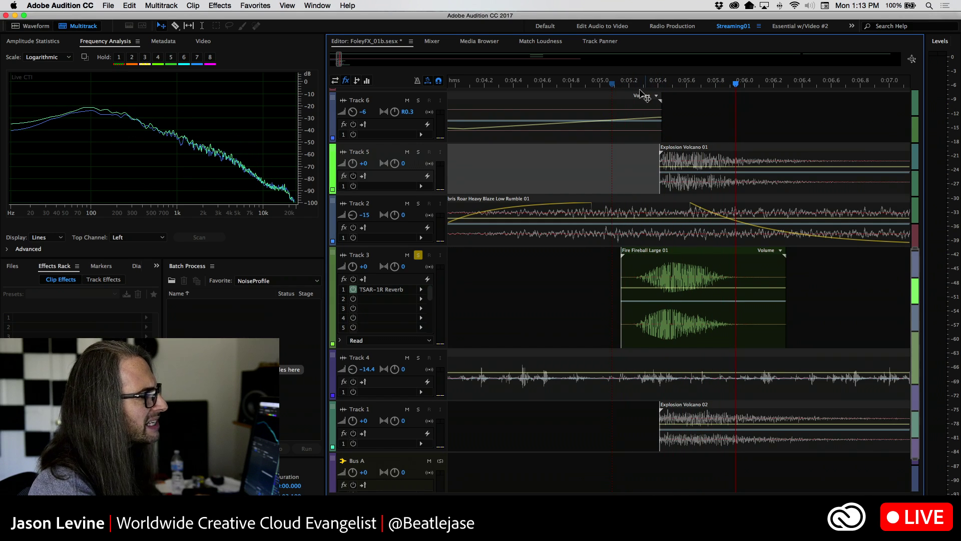
{"action": "key", "text": "space"}
{"action": "left_click", "coordinate": [632, 84]}
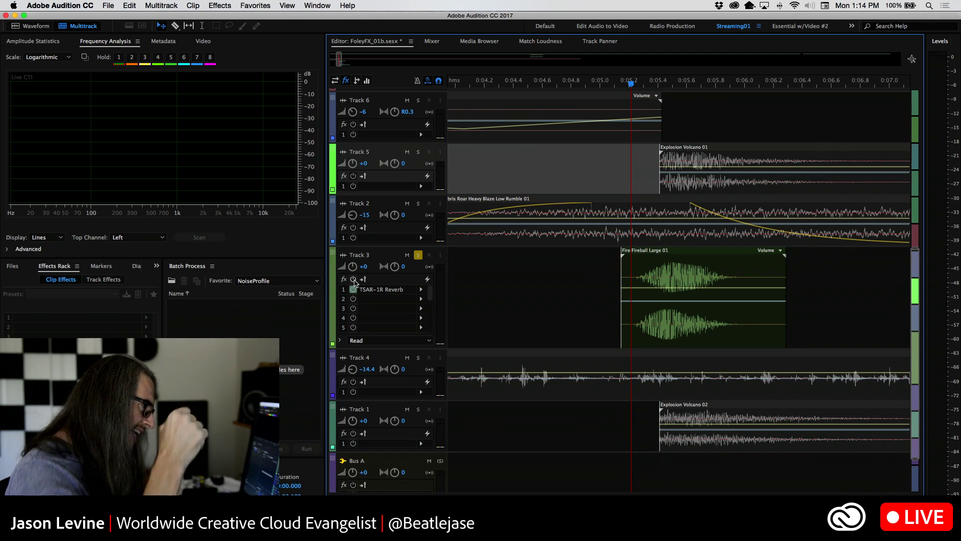
Re-enable Track 3's effects rack, open its TSAR-1R Reverb, and move the effect window clear of the Fire Fireball Large 01 clip
{"action": "left_click", "coordinate": [354, 279]}
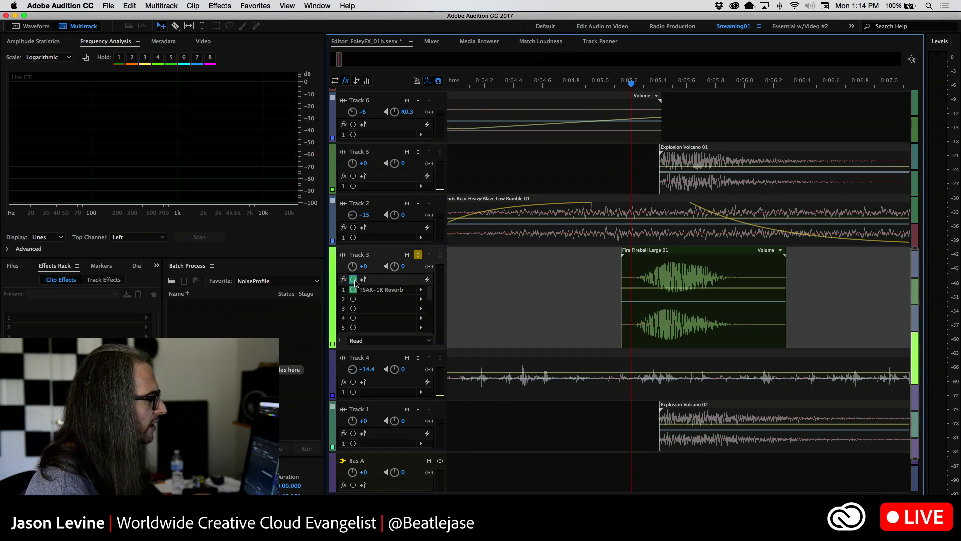
{"action": "double_click", "coordinate": [373, 292]}
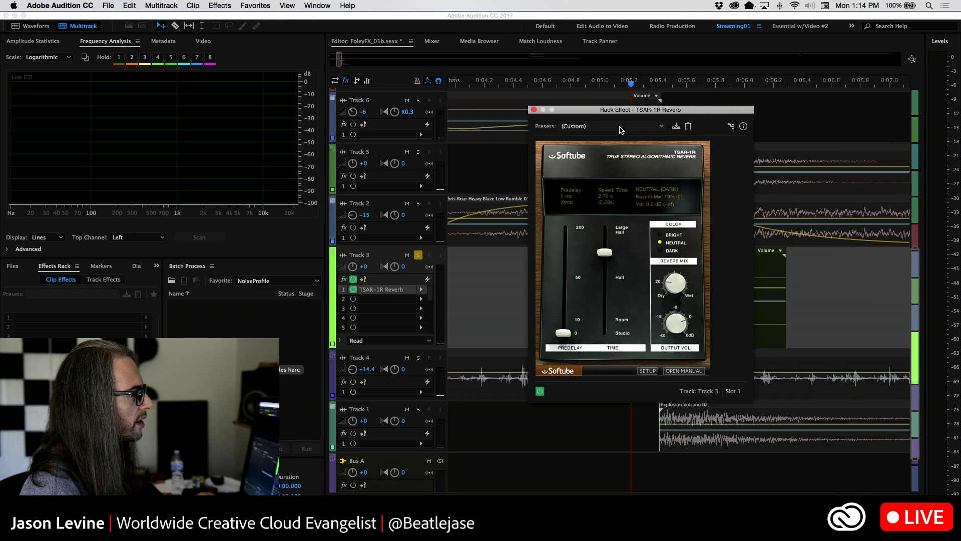
{"action": "left_click_drag", "start_coordinate": [615, 105], "coordinate": [488, 87]}
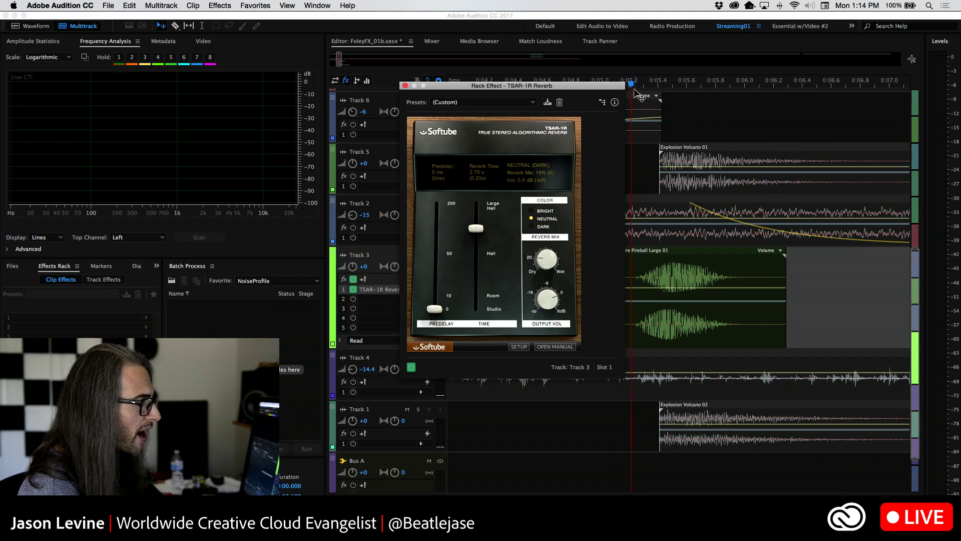
Compare the Fire Fireball Large 01 clip with Track 3's effects rack enabled and bypassed during playback, leaving the rack enabled
{"action": "key", "text": "space"}
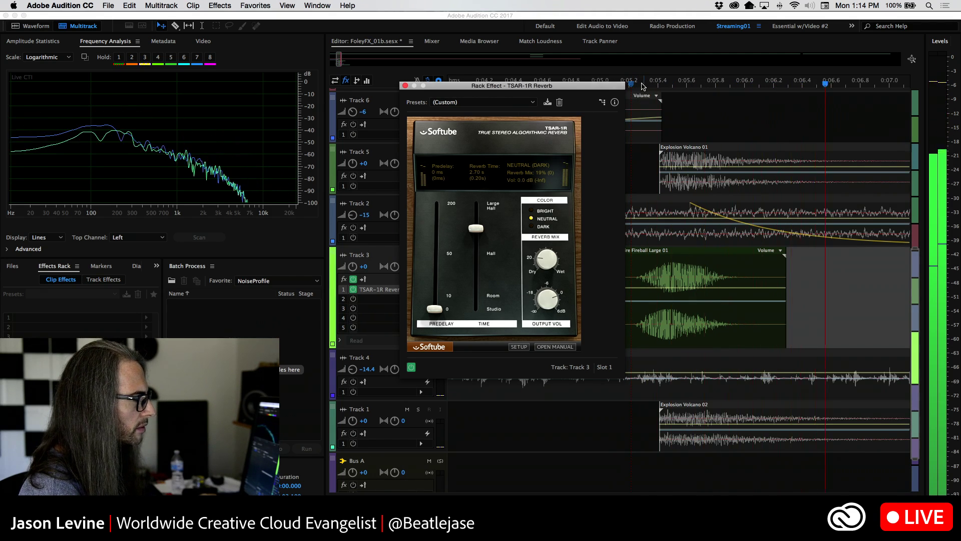
{"action": "left_click", "coordinate": [632, 86]}
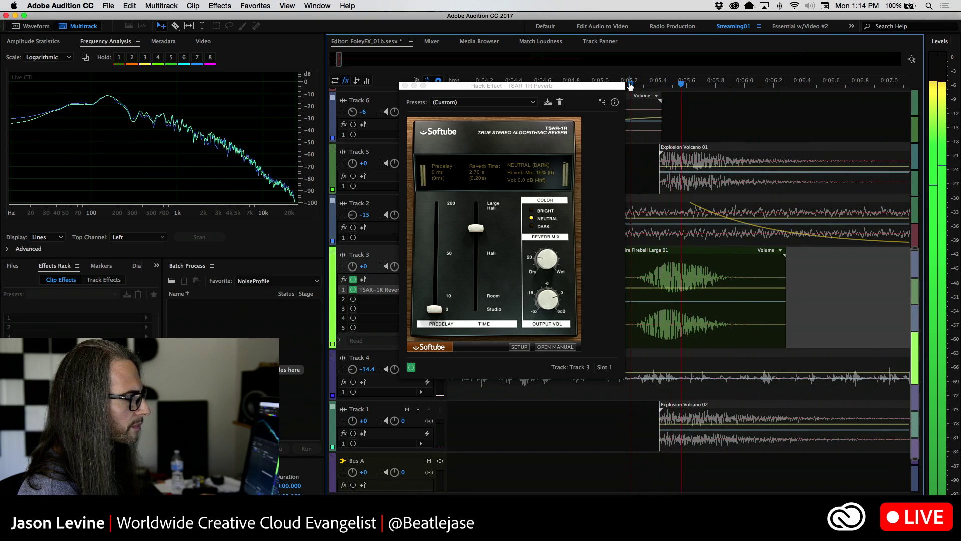
{"action": "key", "text": "space"}
{"action": "left_click", "coordinate": [353, 279]}
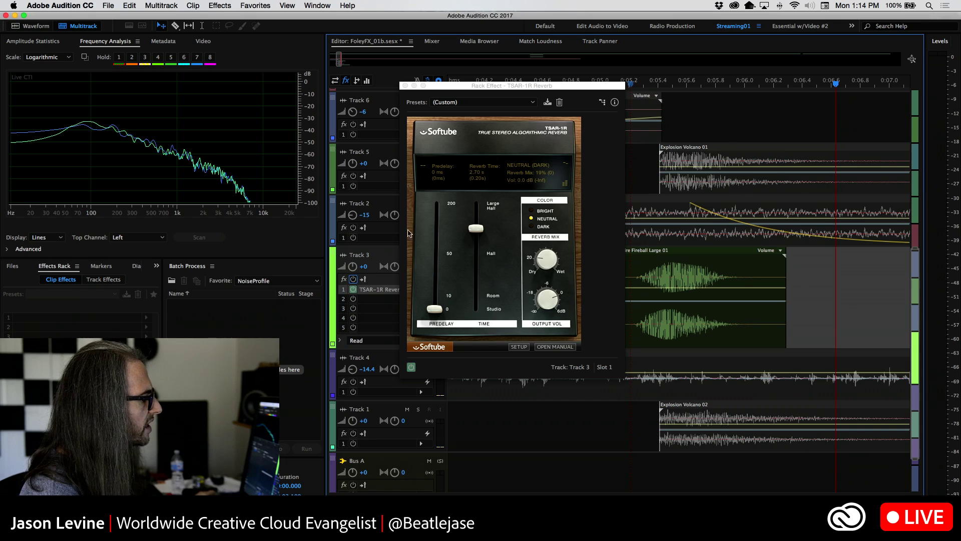
{"action": "left_click", "coordinate": [630, 84]}
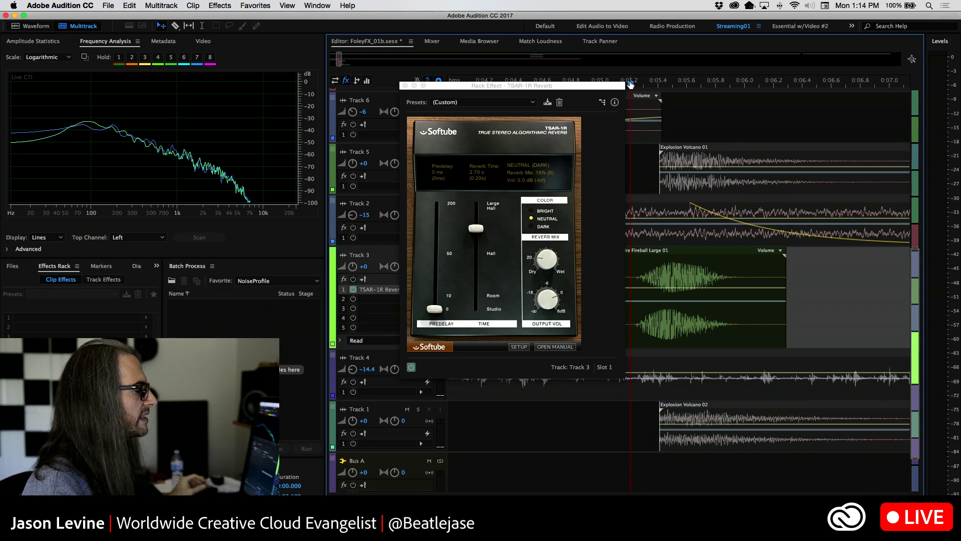
{"action": "key", "text": "space"}
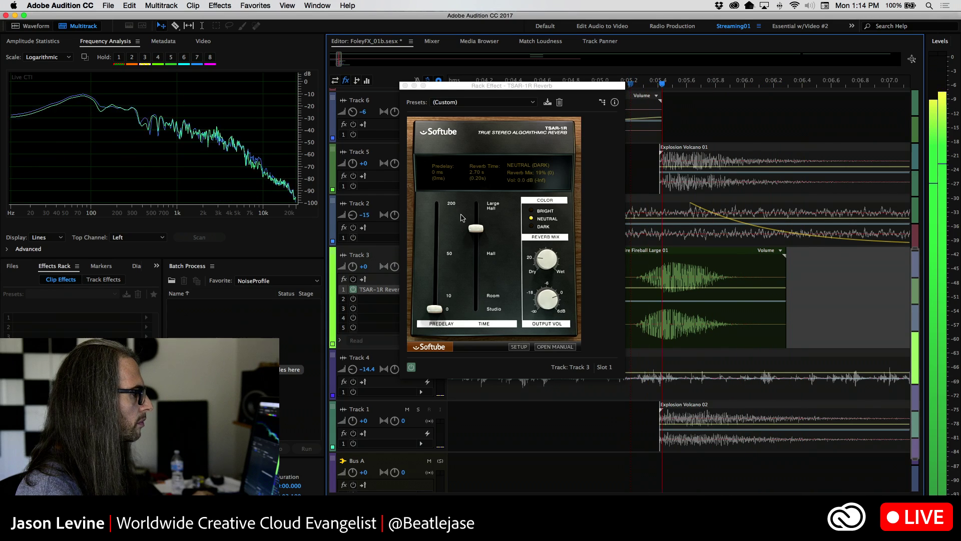
{"action": "left_click", "coordinate": [353, 279]}
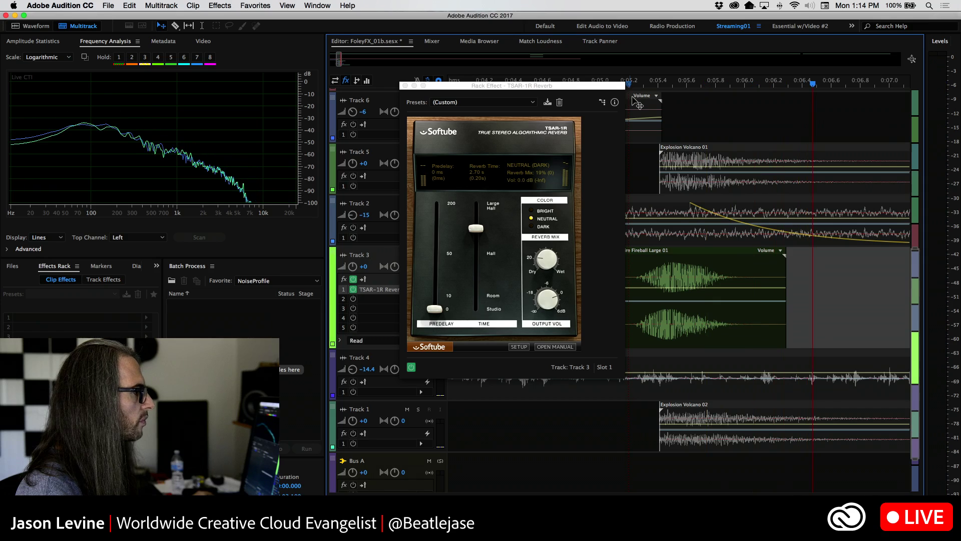
Move the reverb window off Track 5's controls, and play Track 5 soloed together with Track 3 from the fireball clip's start
{"action": "left_click_drag", "start_coordinate": [459, 89], "coordinate": [454, 232]}
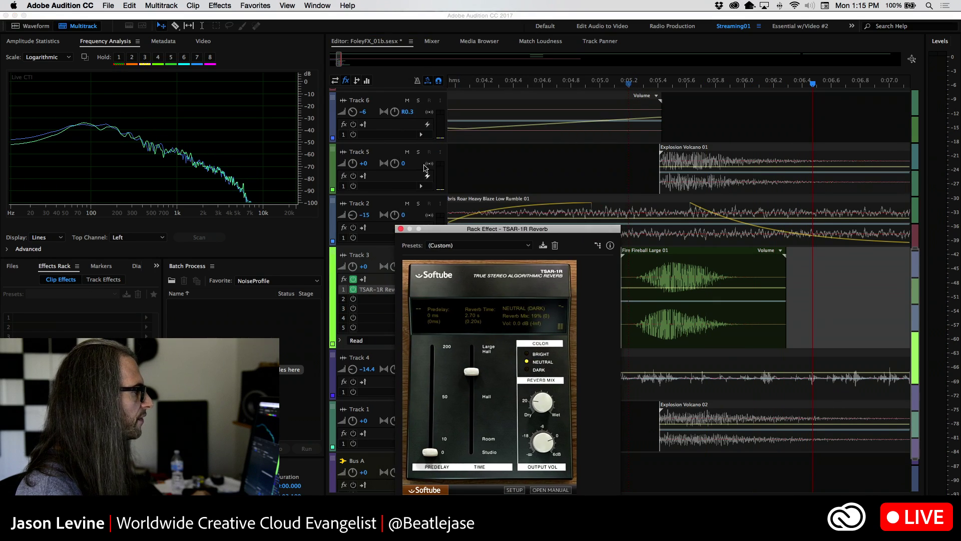
{"action": "left_click", "coordinate": [418, 152]}
{"action": "left_click", "coordinate": [620, 85]}
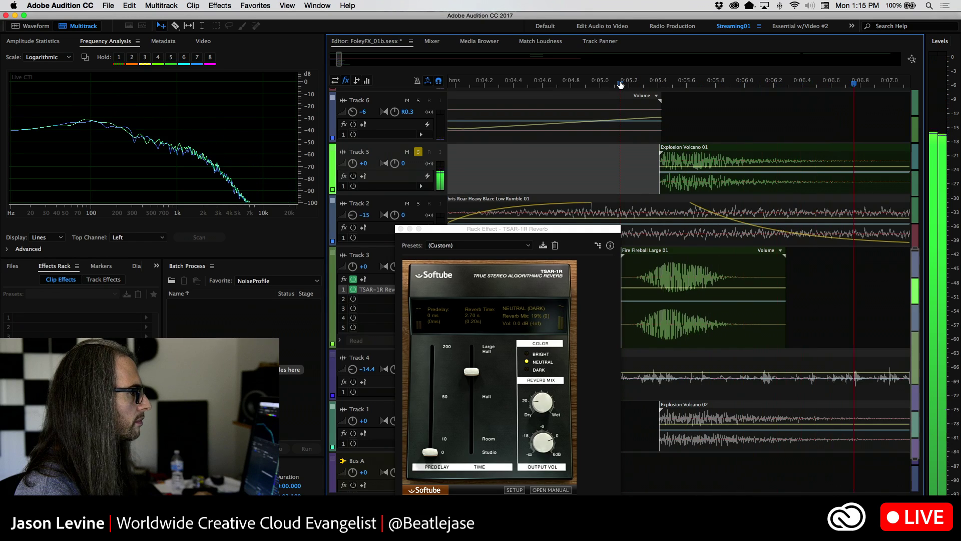
{"action": "key", "text": "space"}
{"action": "key", "text": "space"}
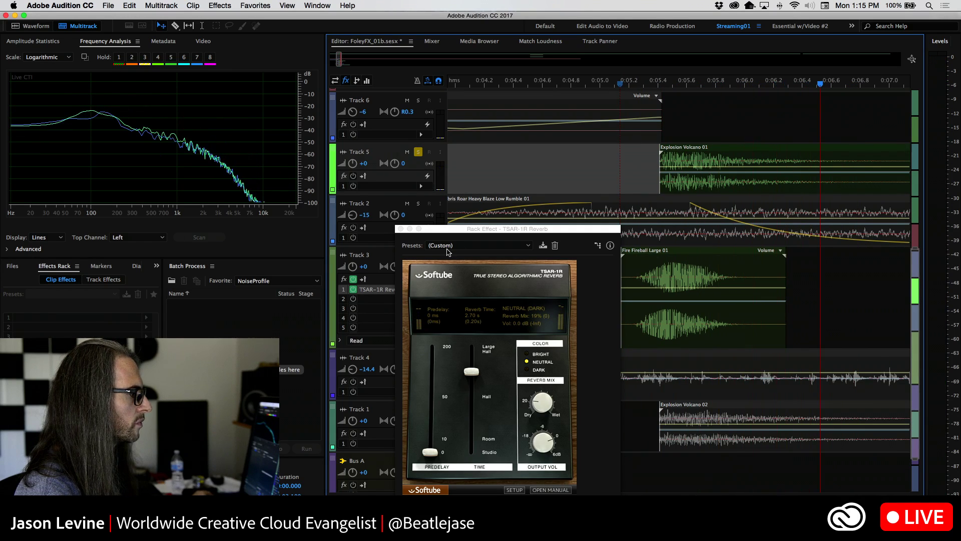
Close the TSAR-1R Reverb window and turn off solo on Tracks 3 and 5
{"action": "left_click", "coordinate": [400, 229]}
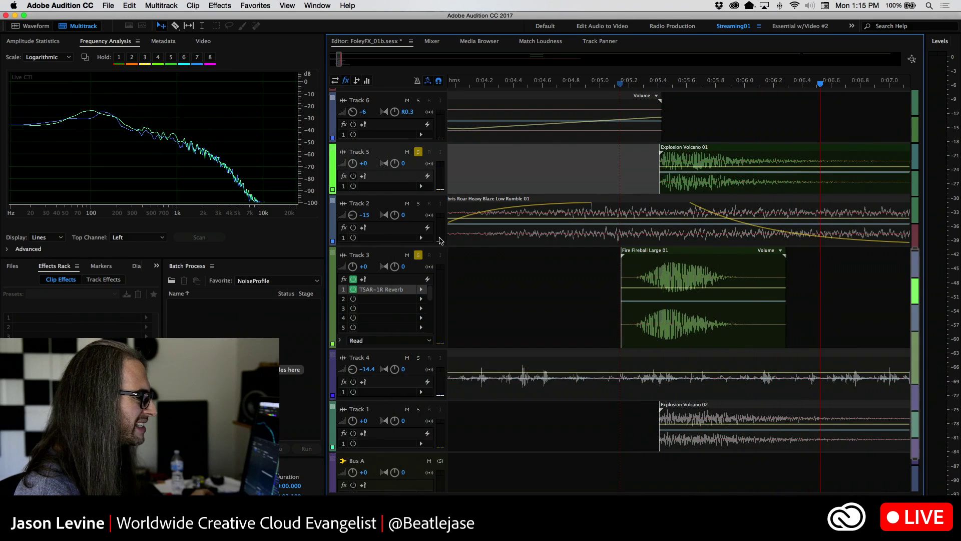
{"action": "left_click", "coordinate": [417, 256]}
{"action": "left_click", "coordinate": [418, 152]}
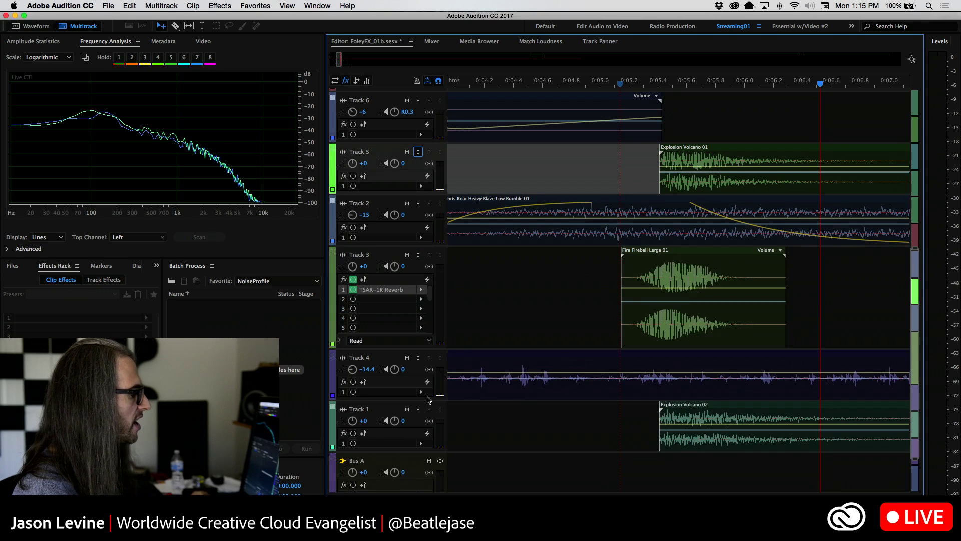
Solo Track 1 and play the Explosion Volcano 02 clip from just before its start
{"action": "left_click", "coordinate": [418, 411]}
{"action": "left_click", "coordinate": [649, 83]}
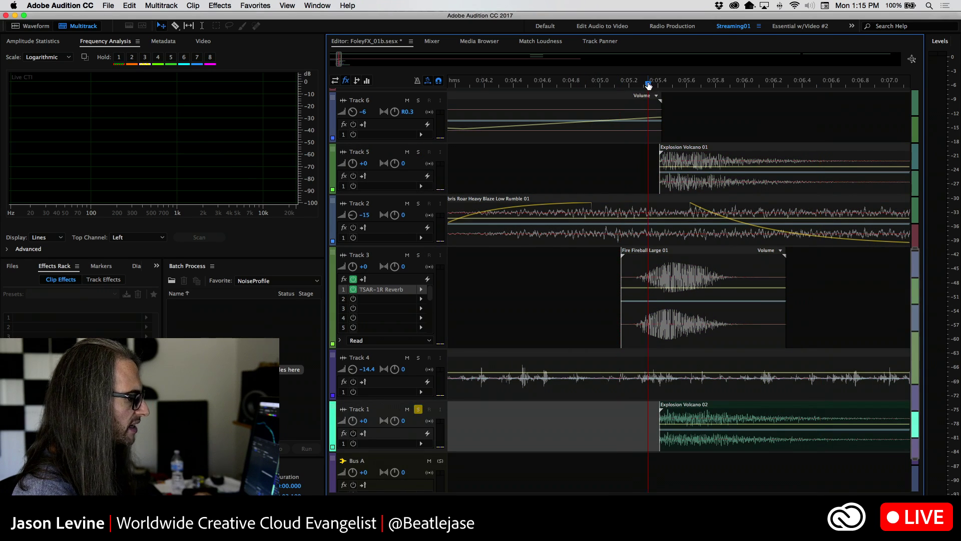
{"action": "key", "text": "space"}
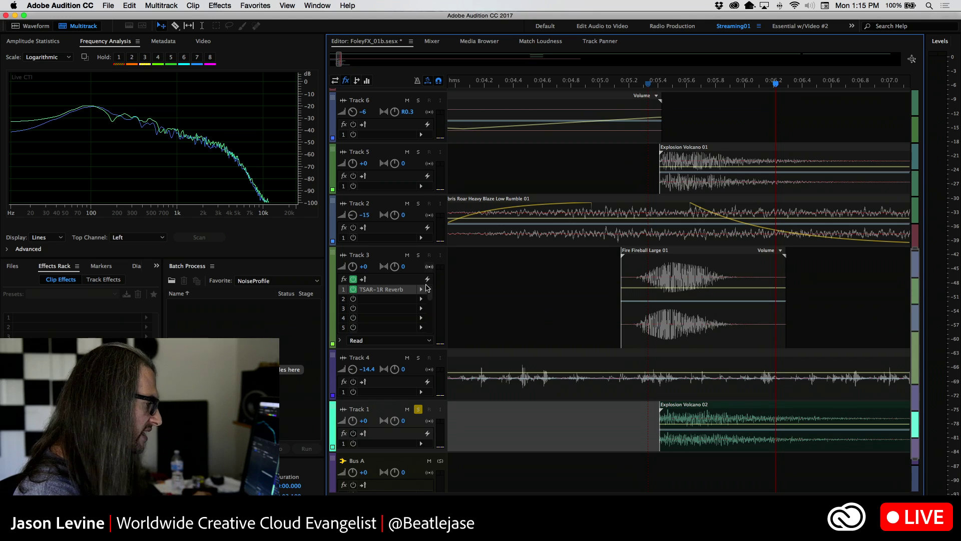
Solo Track 2 alongside Track 1, leaving Track 4 unsoloed, and play both from about 0:04.5
{"action": "left_click", "coordinate": [418, 357]}
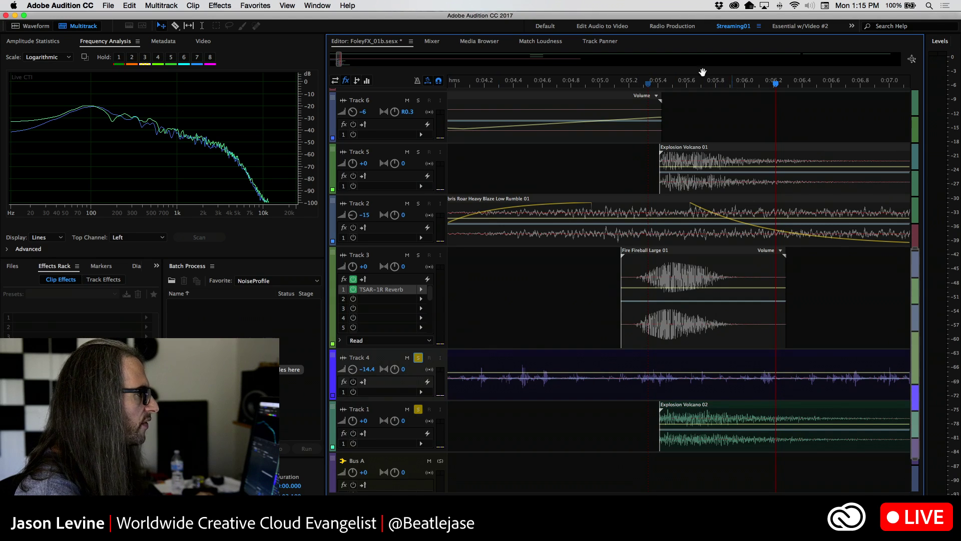
{"action": "scroll", "coordinate": [349, 61], "scroll_direction": "down", "scroll_amount": 5}
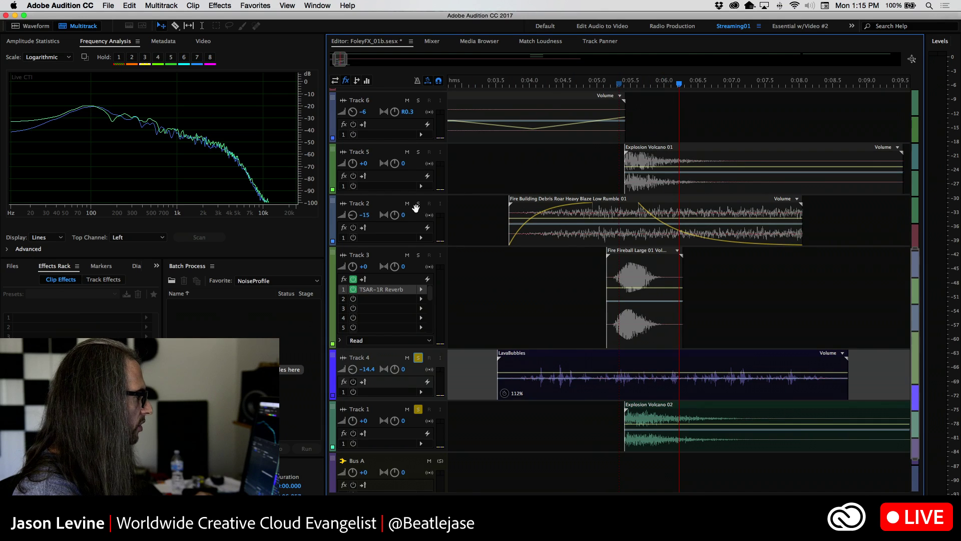
{"action": "left_click", "coordinate": [418, 204]}
{"action": "left_click", "coordinate": [417, 358]}
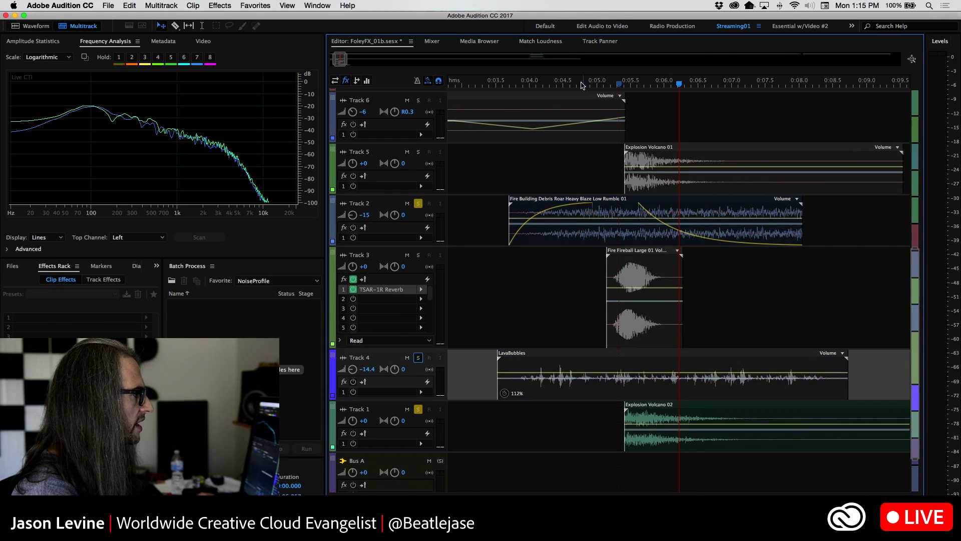
{"action": "left_click", "coordinate": [562, 86]}
{"action": "key", "text": "space"}
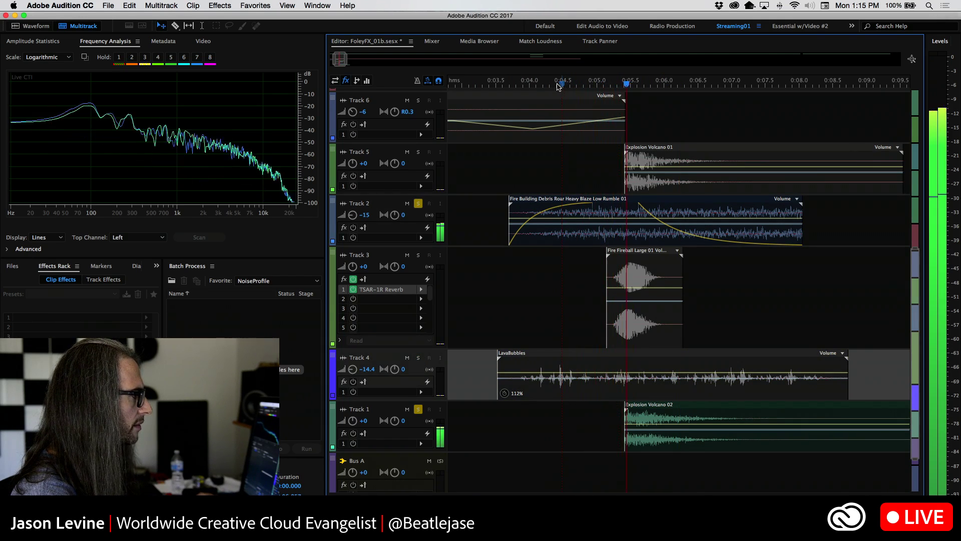
Turn off Track 1's solo and play only the Fire Building Debris Roar clip on Track 2 from about 0:04.5
{"action": "left_click", "coordinate": [538, 318]}
{"action": "left_click", "coordinate": [418, 409]}
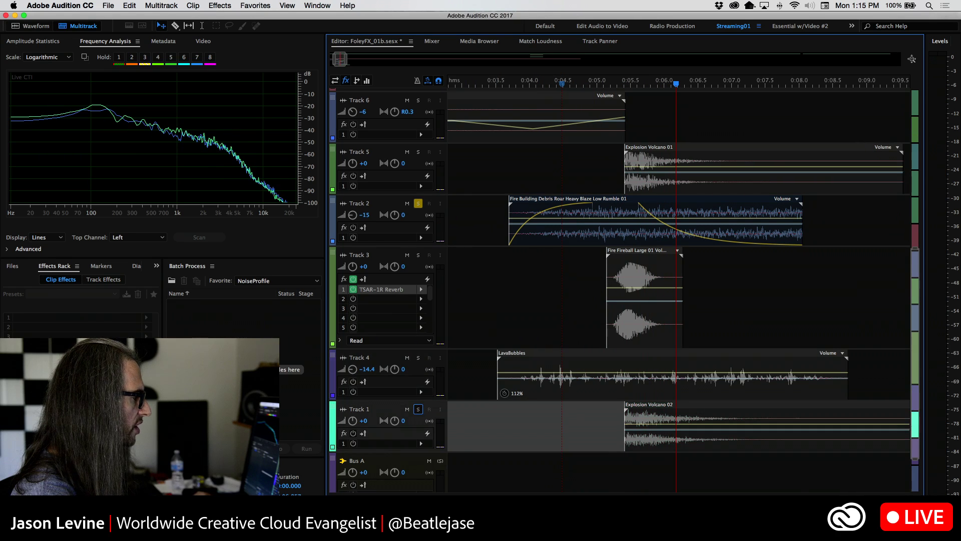
{"action": "left_click", "coordinate": [561, 85]}
{"action": "key", "text": "space"}
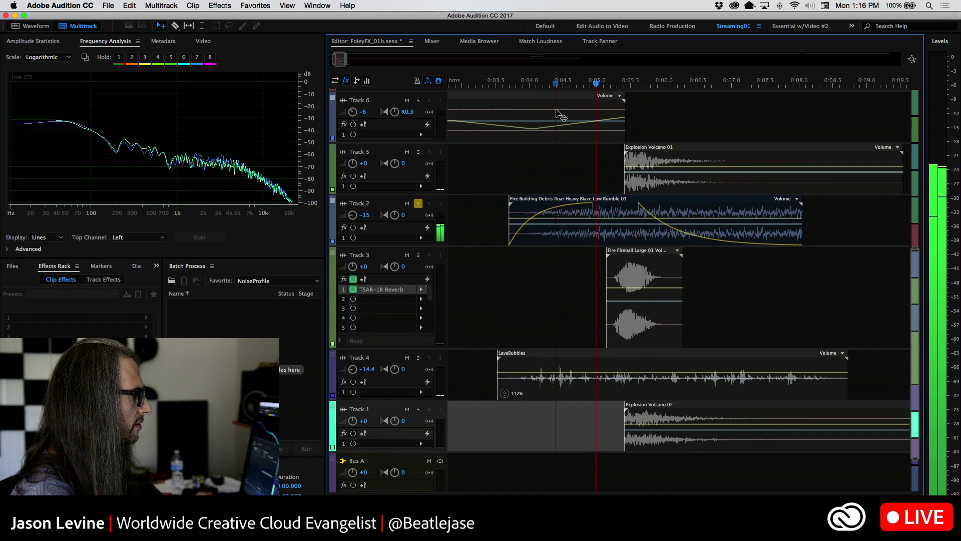
{"action": "left_click", "coordinate": [565, 86]}
{"action": "key", "text": "space"}
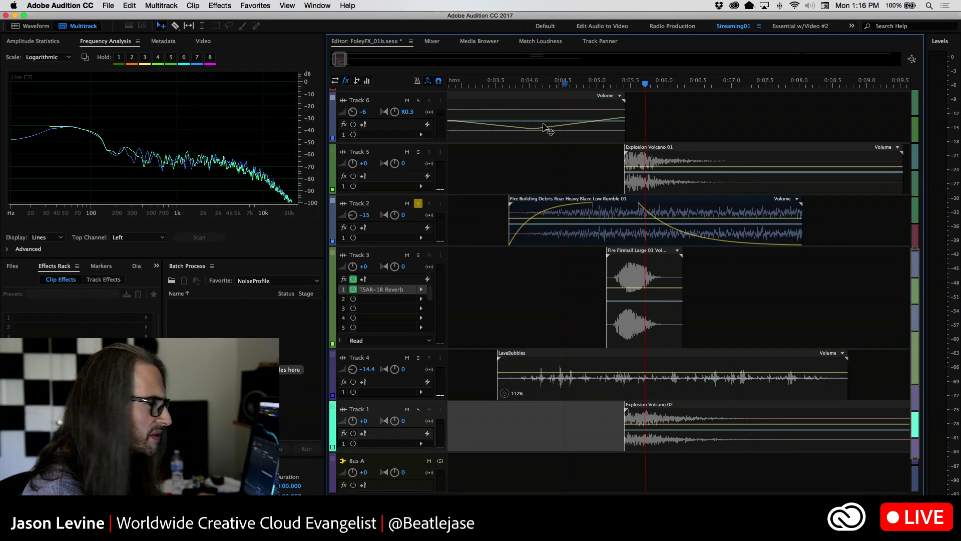
Solo Track 4 instead of Track 2 and play the LavaBubbles clip from about 0:04.3
{"action": "left_click", "coordinate": [418, 204]}
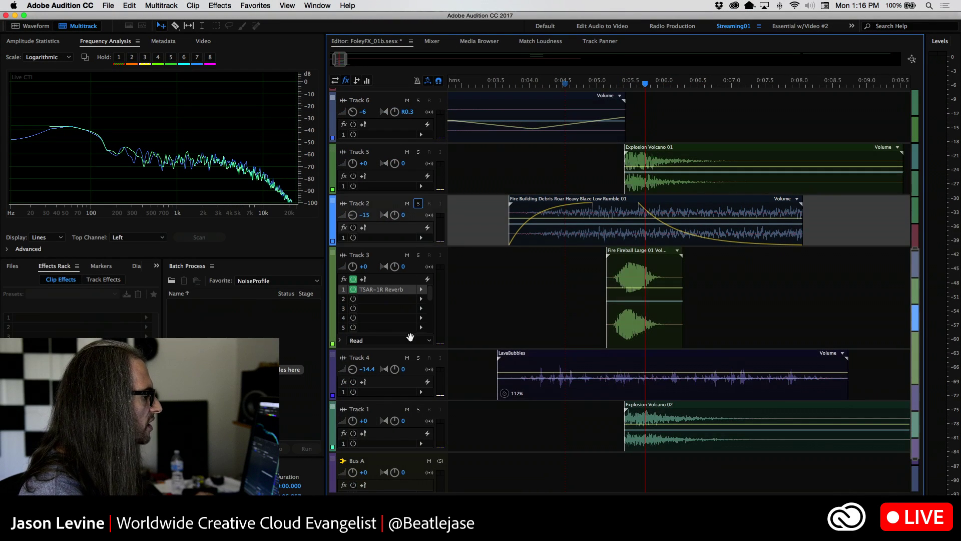
{"action": "left_click", "coordinate": [418, 357]}
{"action": "left_click", "coordinate": [550, 85]}
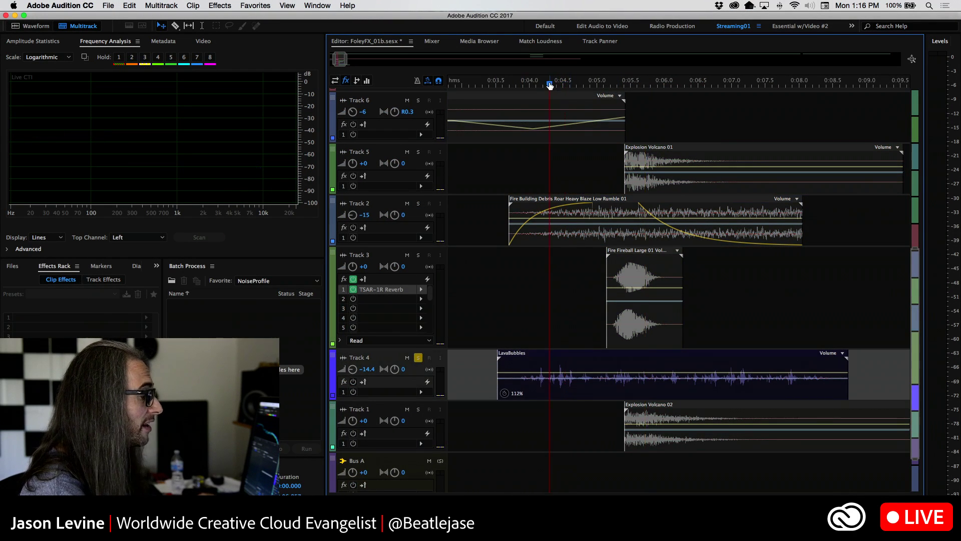
{"action": "key", "text": "space"}
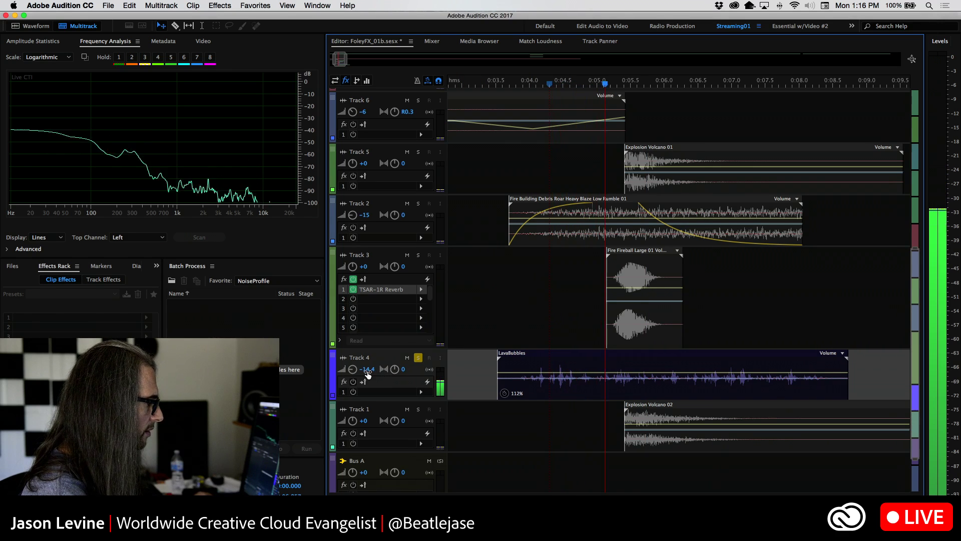
Raise Track 4's volume to audition LavaBubbles louder, lower it to -13.2, and stop playback
{"action": "left_click_drag", "start_coordinate": [366, 369], "coordinate": [365, 341]}
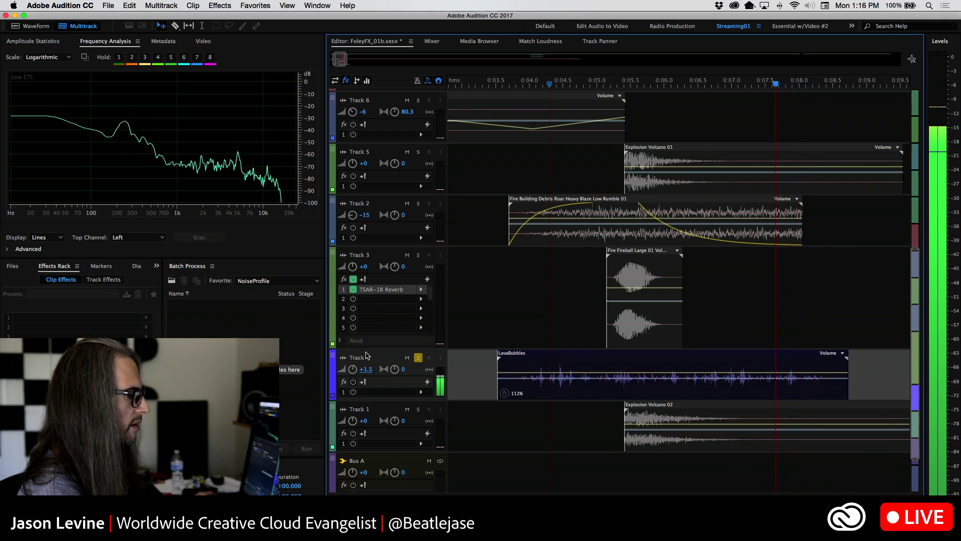
{"action": "left_click_drag", "start_coordinate": [362, 364], "coordinate": [366, 382]}
{"action": "key", "text": "space"}
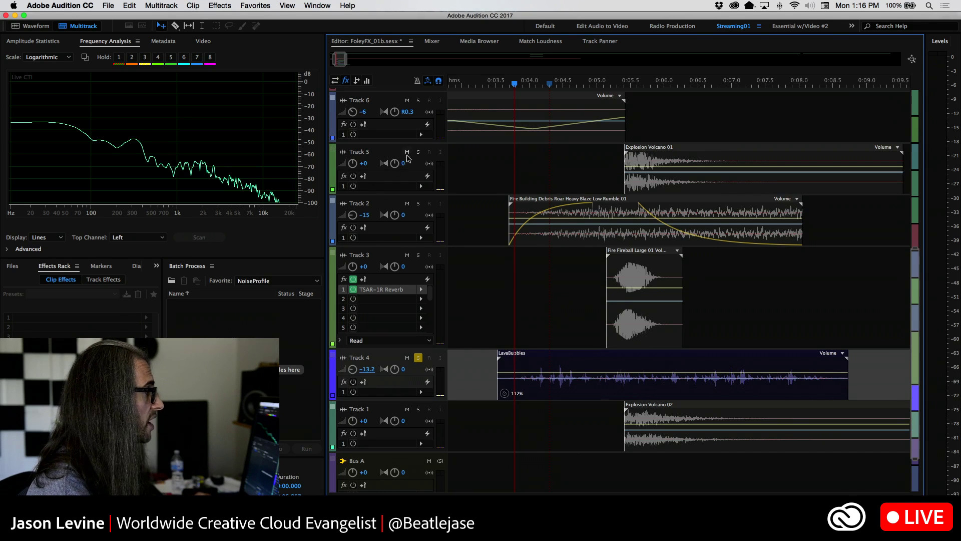
Solo Tracks 5, 2, 3 and 1 together with Track 4 and play the combined eruption layers
{"action": "left_click", "coordinate": [418, 152]}
{"action": "left_click", "coordinate": [418, 203]}
{"action": "left_click", "coordinate": [418, 255]}
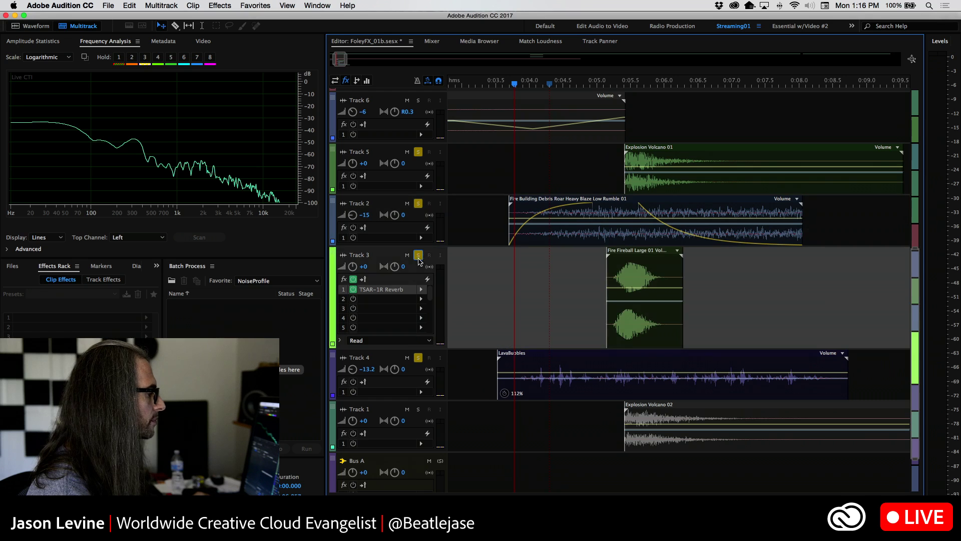
{"action": "left_click", "coordinate": [418, 409]}
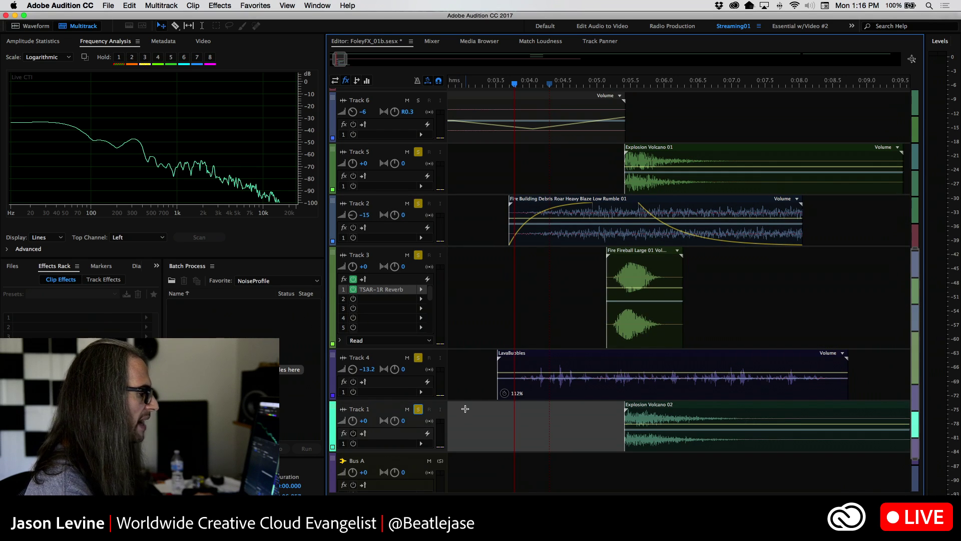
{"action": "key", "text": "space"}
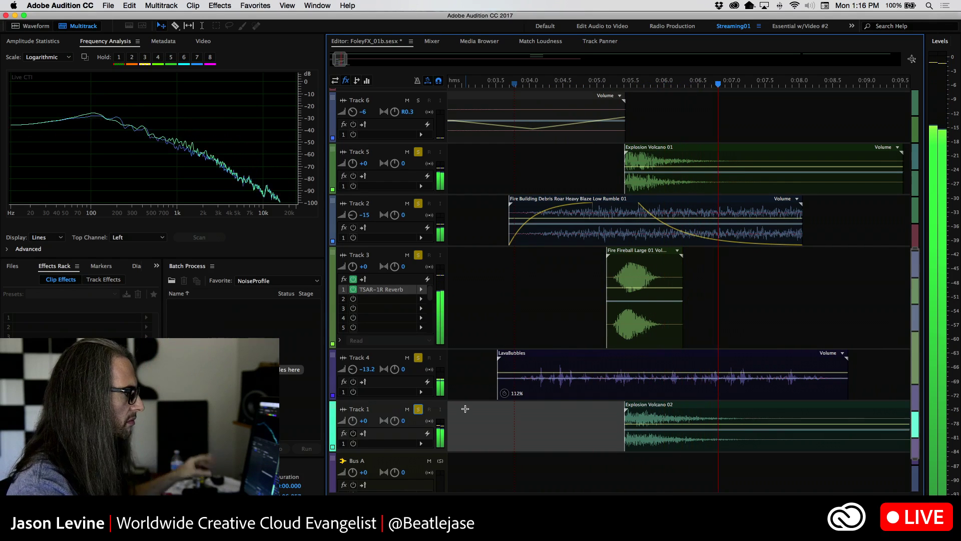
Replay the combined eruption layers from about 0:04.9 and again from about 0:04.7
{"action": "key", "text": "space"}
{"action": "left_click", "coordinate": [591, 86]}
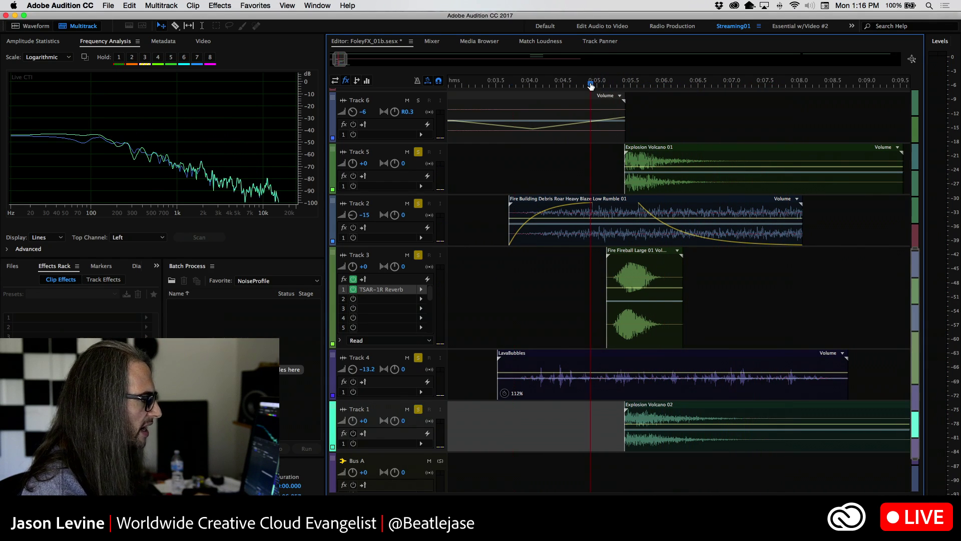
{"action": "key", "text": "space"}
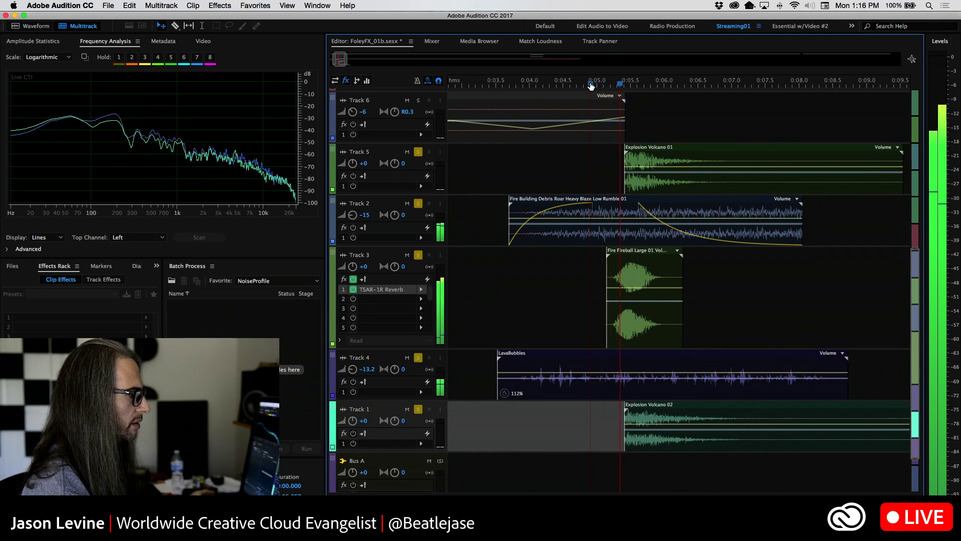
{"action": "left_click", "coordinate": [578, 84]}
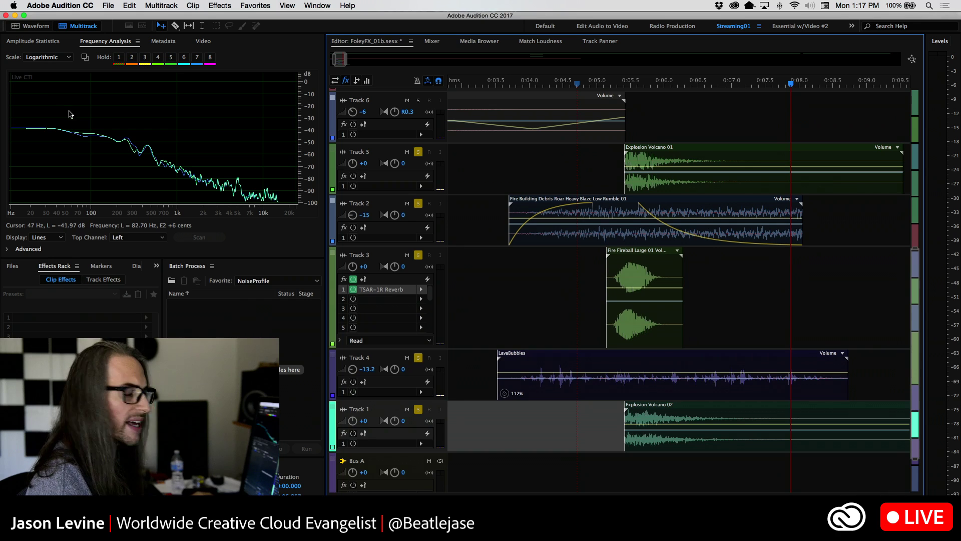
Check the Bubblecano_SFX2a.sesx session briefly and return to FoleyFX_01b.sesx
{"action": "left_click", "coordinate": [412, 42]}
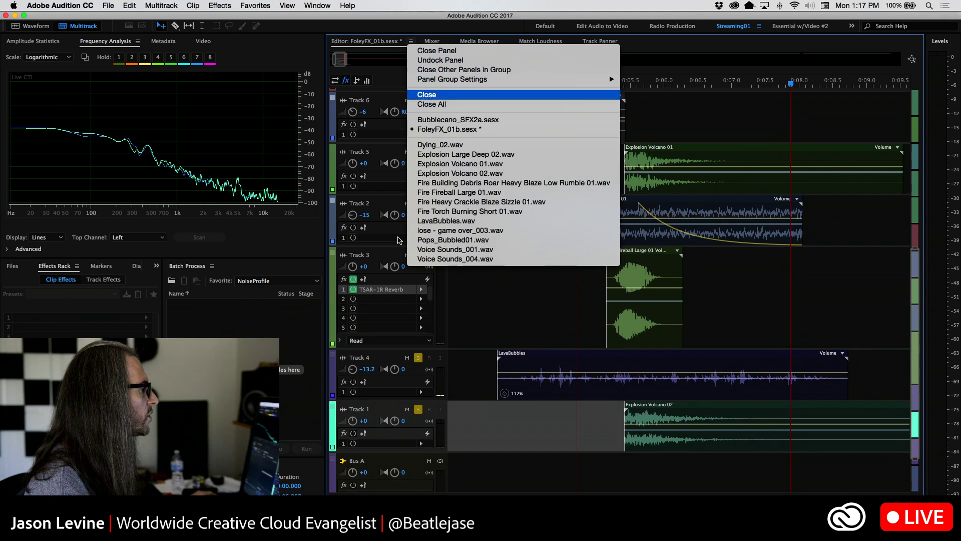
{"action": "left_click", "coordinate": [415, 123]}
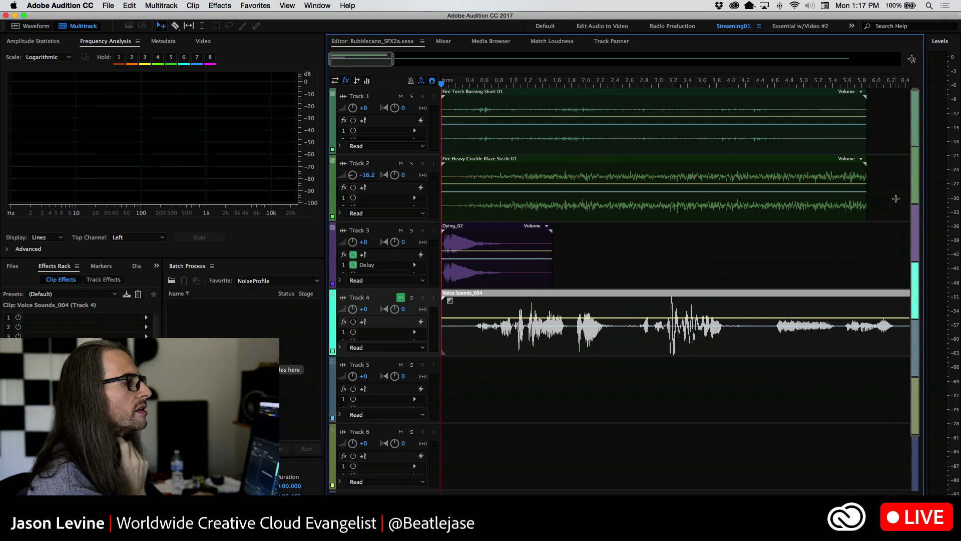
{"action": "left_click", "coordinate": [422, 42]}
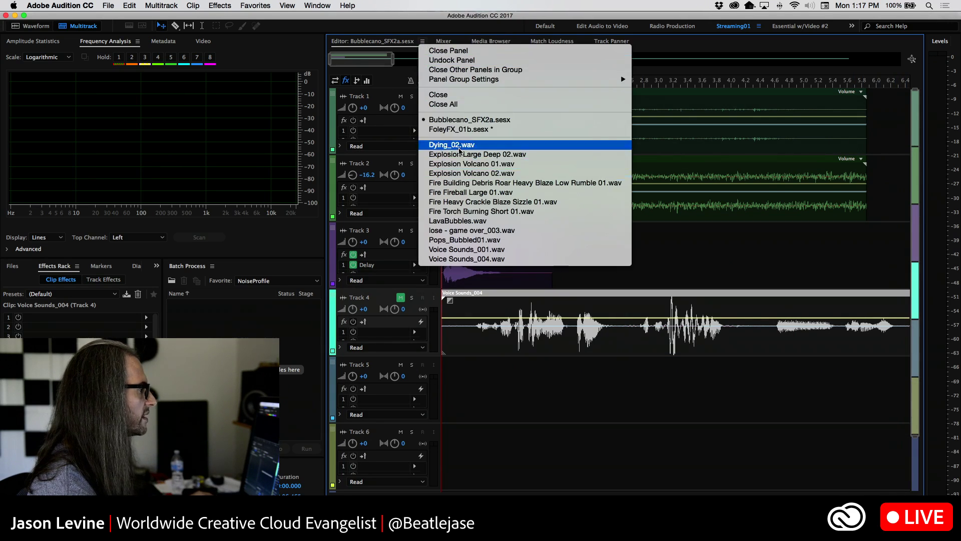
{"action": "left_click", "coordinate": [456, 130]}
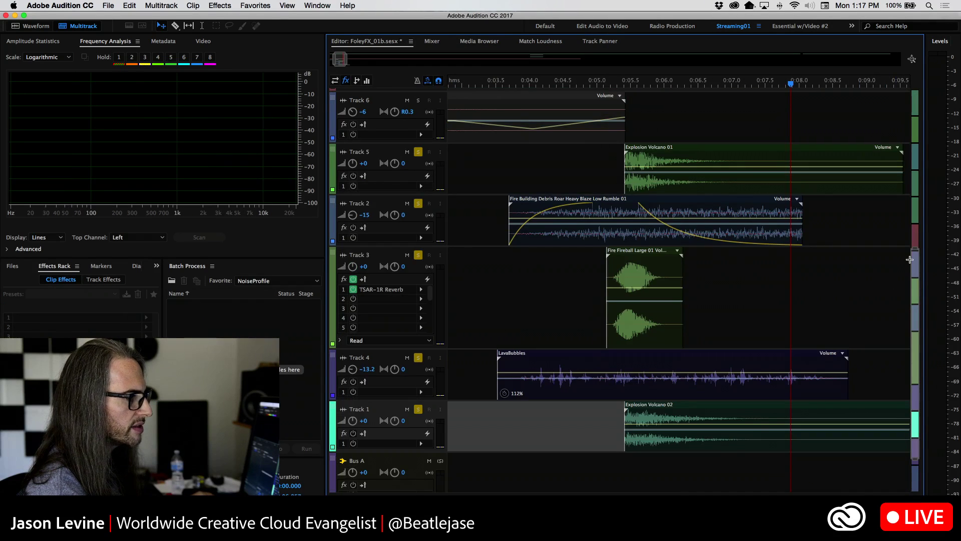
Survey all FoleyFX_01b tracks from the start of the timeline and enlarge the lose – game over track to examine its clip
{"action": "left_click_drag", "start_coordinate": [914, 251], "coordinate": [914, 90]}
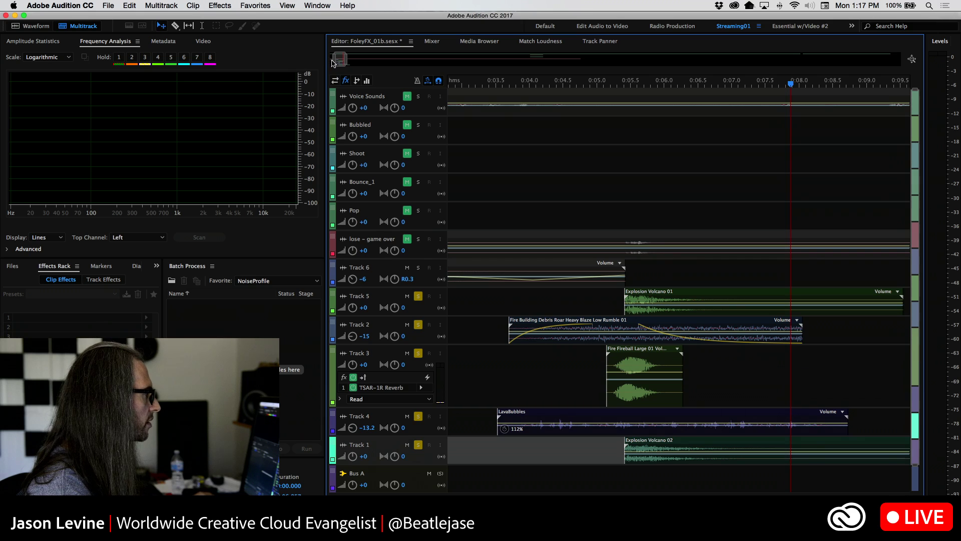
{"action": "left_click_drag", "start_coordinate": [333, 63], "coordinate": [275, 64]}
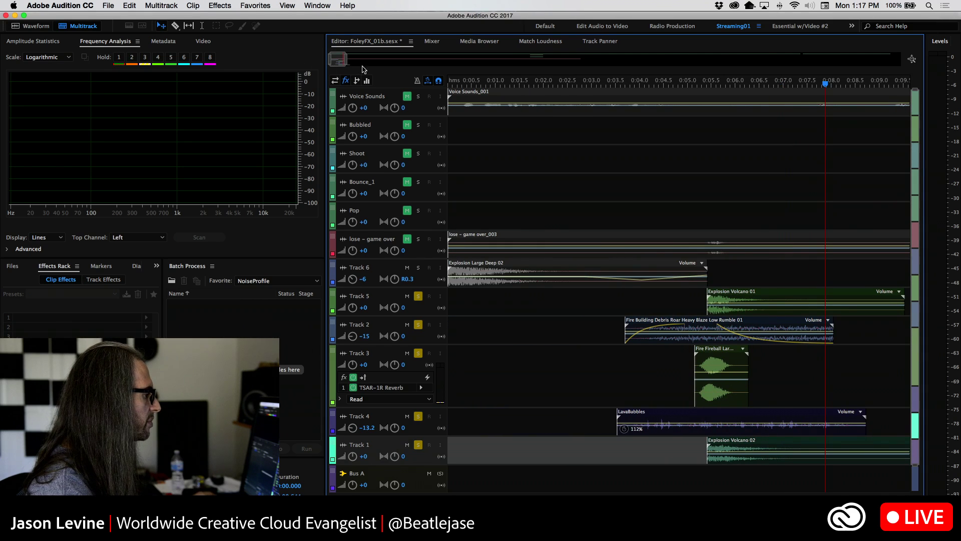
{"action": "left_click_drag", "start_coordinate": [346, 61], "coordinate": [410, 65]}
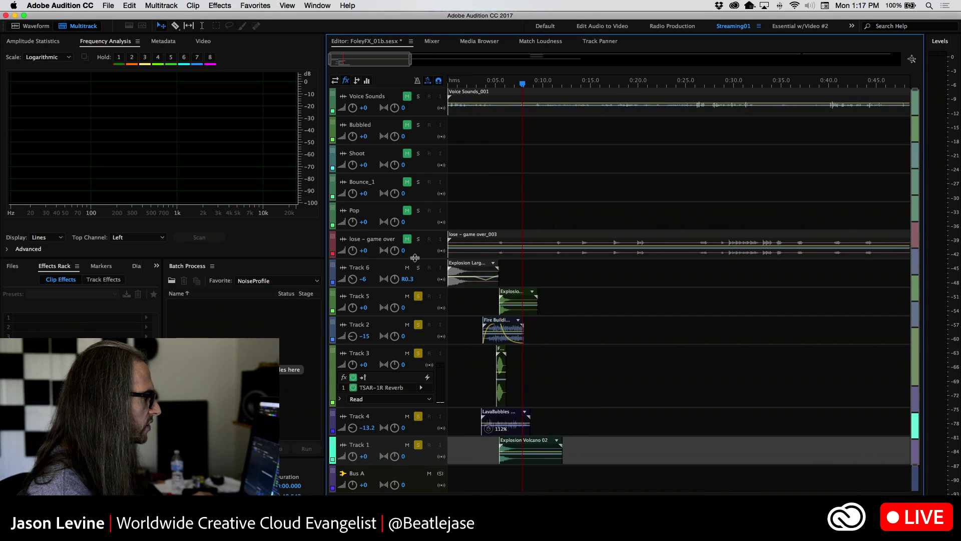
{"action": "left_click", "coordinate": [417, 270]}
{"action": "left_click_drag", "start_coordinate": [418, 270], "coordinate": [417, 298]}
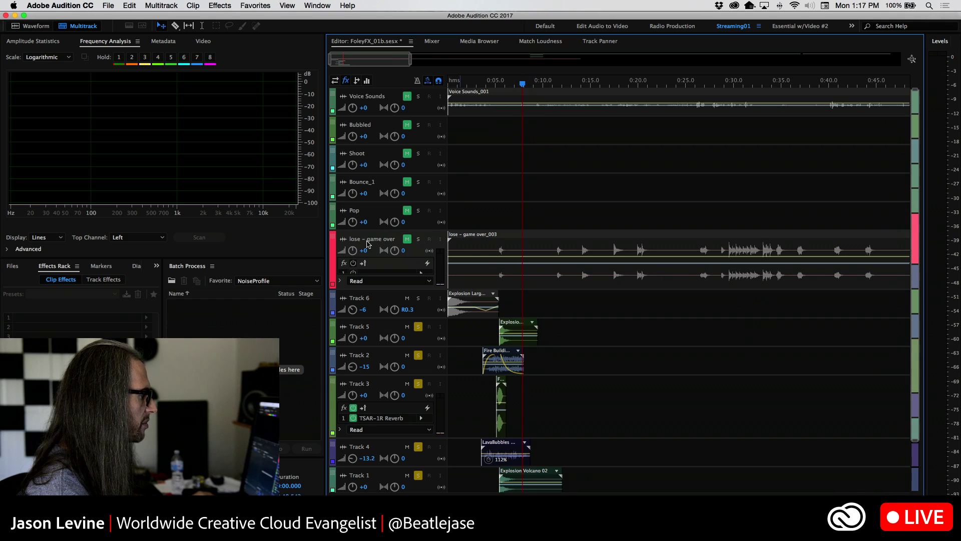
{"action": "scroll", "coordinate": [381, 308], "scroll_direction": "up", "scroll_amount": 5}
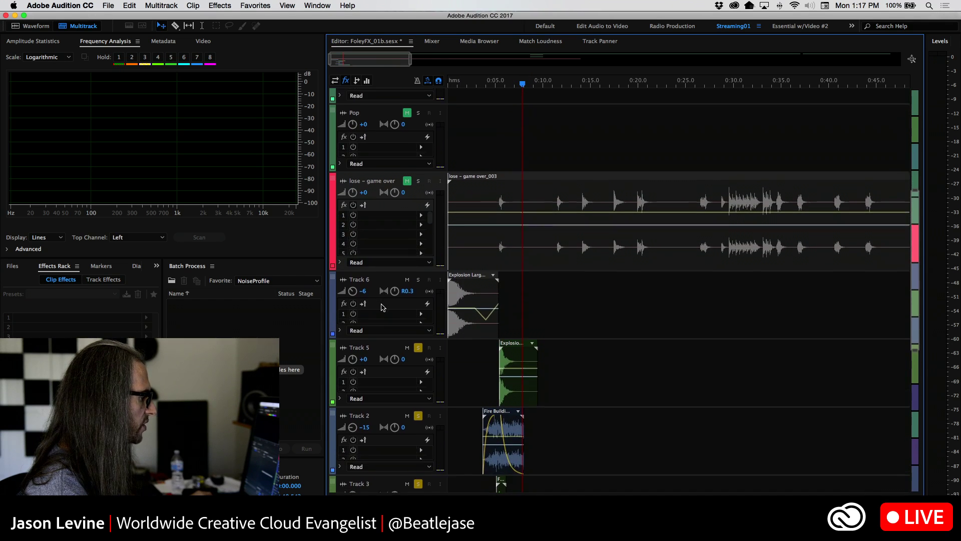
{"action": "scroll", "coordinate": [382, 307], "scroll_direction": "down", "scroll_amount": 2}
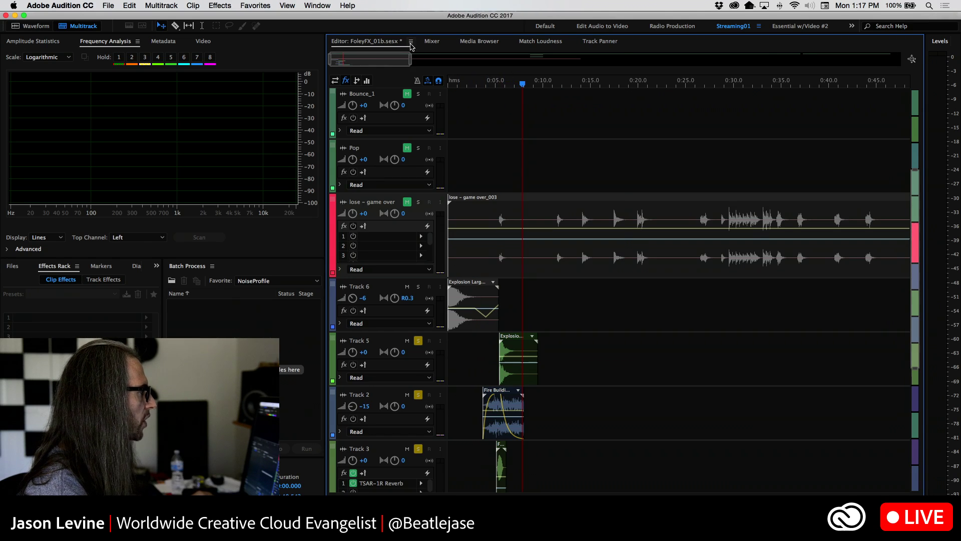
In the Bubblecano_SFX2a.sesx session, mute Tracks 1 and 2 and switch off Track 3's effects rack
{"action": "left_click", "coordinate": [410, 44]}
{"action": "left_click", "coordinate": [502, 121]}
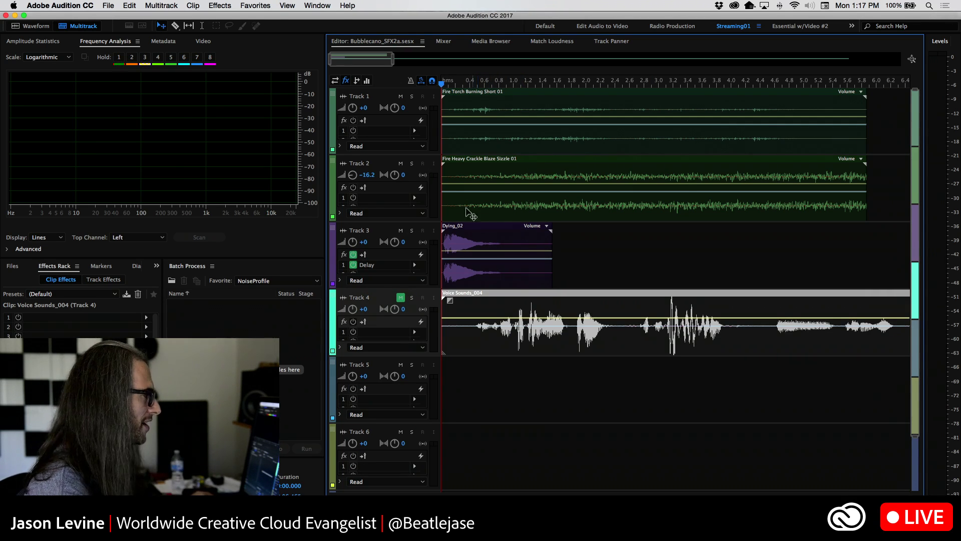
{"action": "left_click", "coordinate": [401, 96]}
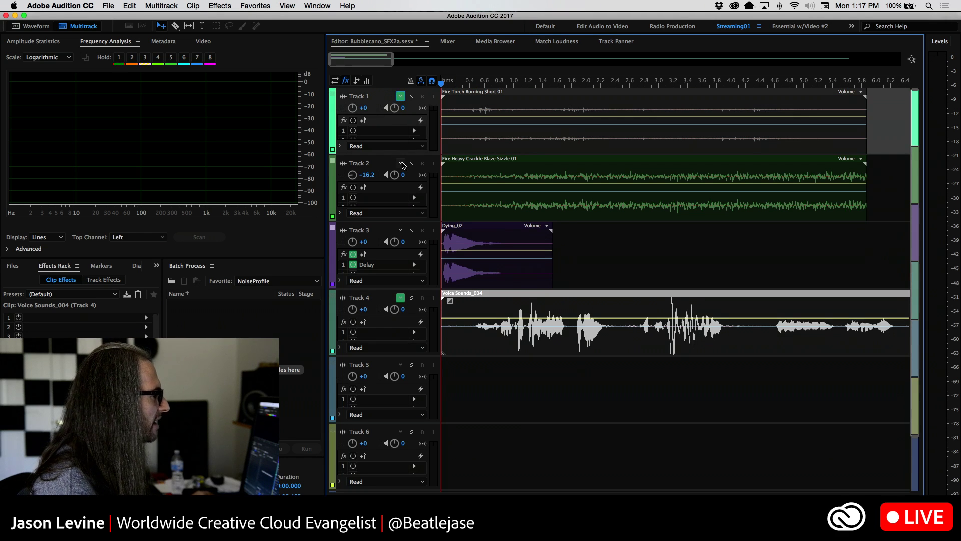
{"action": "left_click", "coordinate": [401, 164]}
{"action": "left_click", "coordinate": [352, 254]}
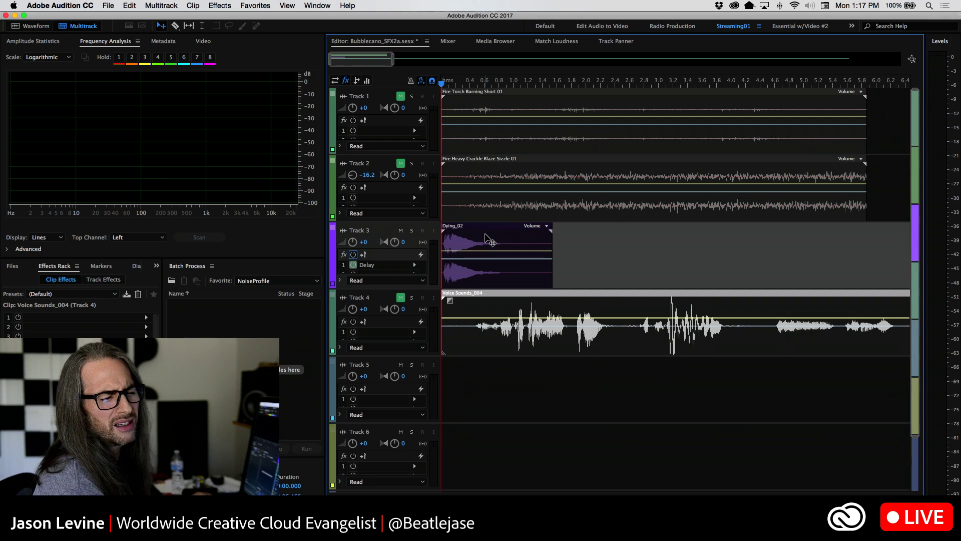
Play the Dying_02 clip on Track 3 several times from the start without its effects, and stop playback
{"action": "key", "text": "space"}
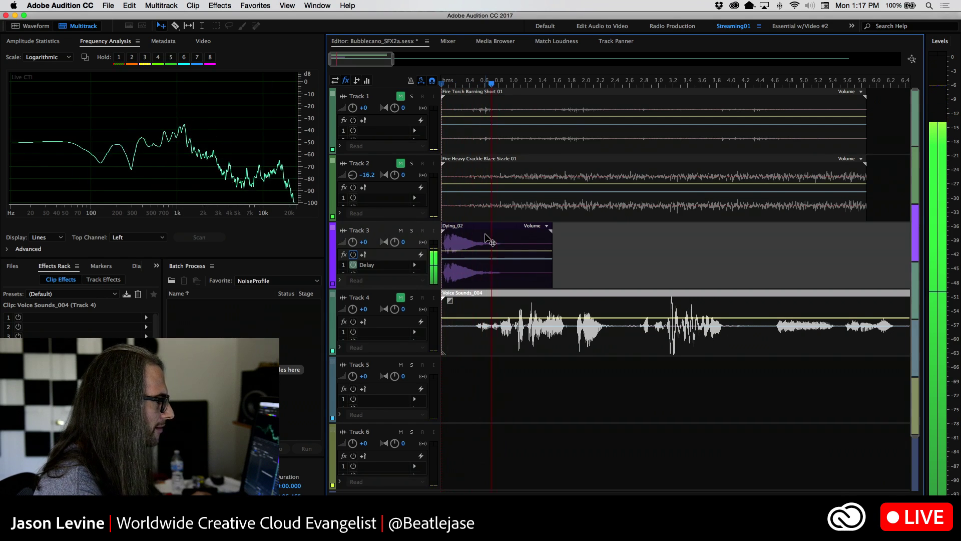
{"action": "key", "text": "space"}
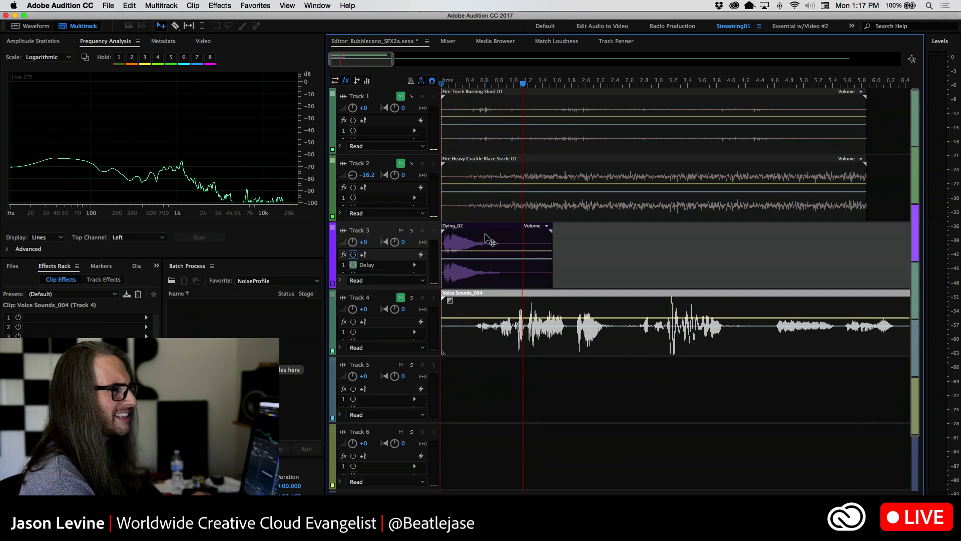
{"action": "key", "text": "space"}
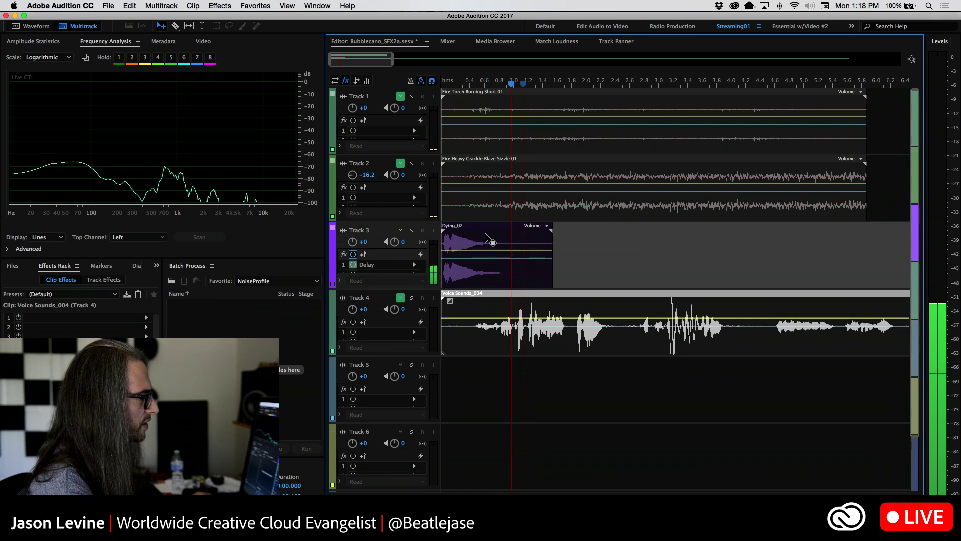
{"action": "key", "text": "End"}
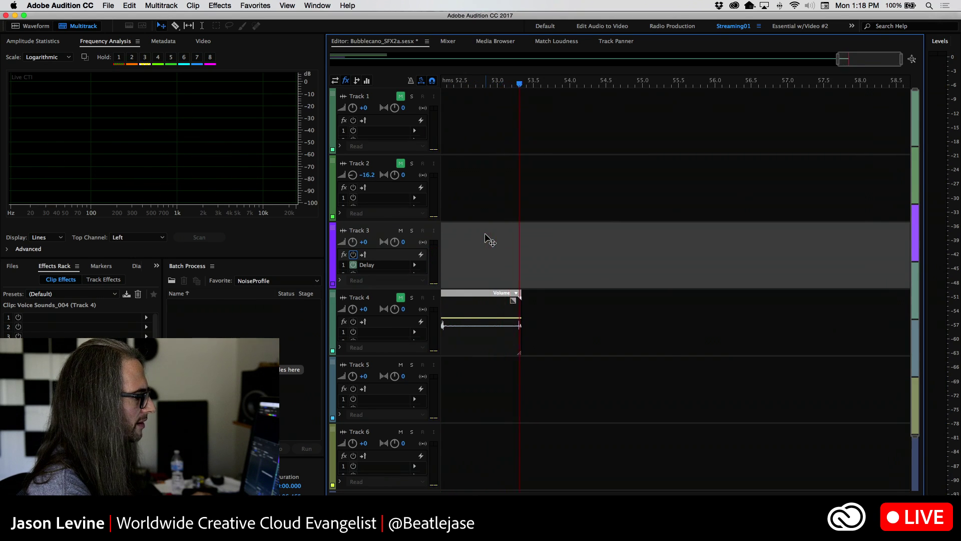
{"action": "key", "text": "Home"}
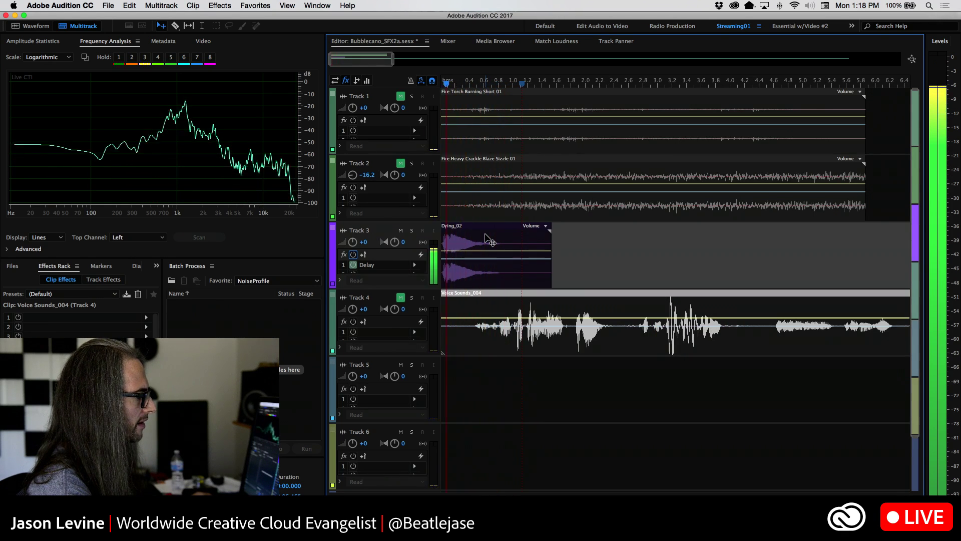
{"action": "key", "text": "End"}
{"action": "key", "text": "Home"}
{"action": "key", "text": "space"}
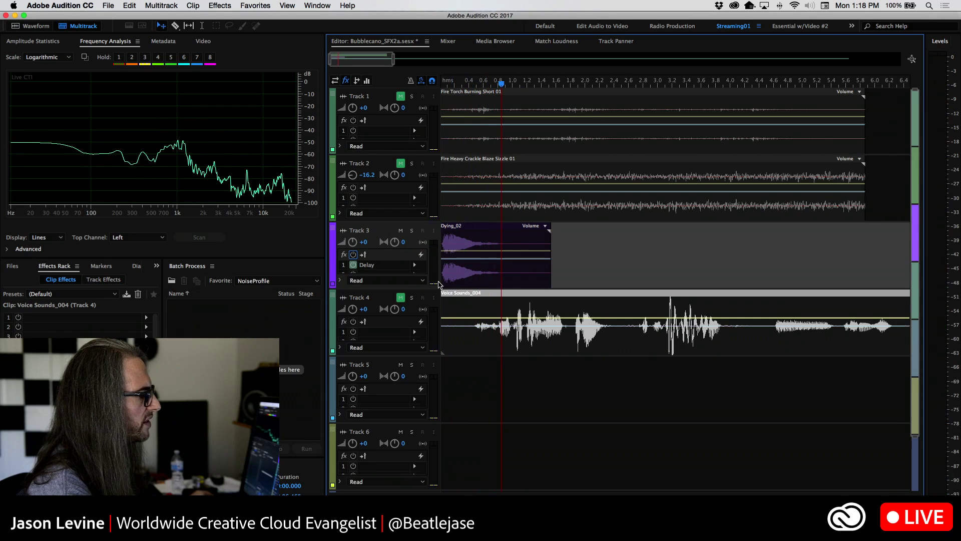
{"action": "key", "text": "XF86AudioRaiseVolume"}
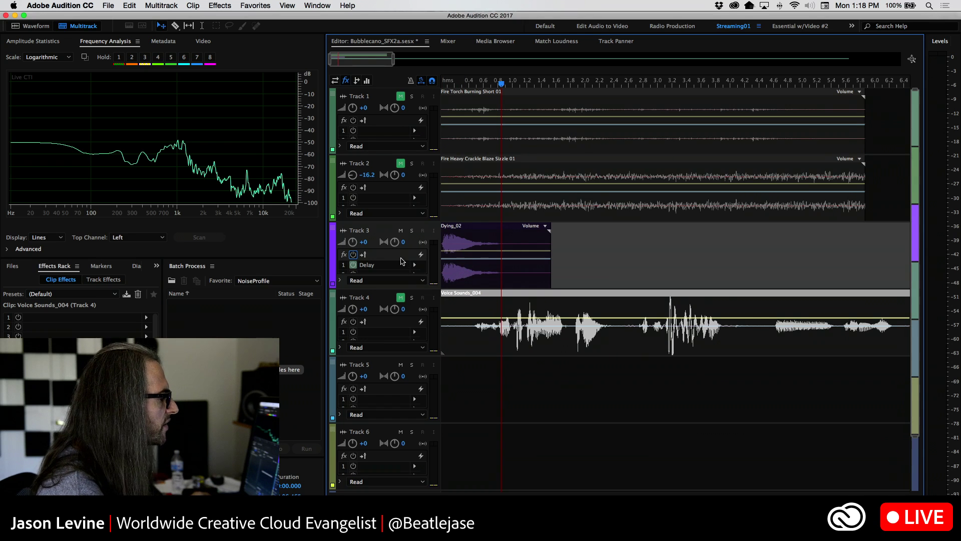
Turn Track 3's effects rack back on and open its Delay effect to view the settings and available presets
{"action": "left_click_drag", "start_coordinate": [419, 291], "coordinate": [421, 306]}
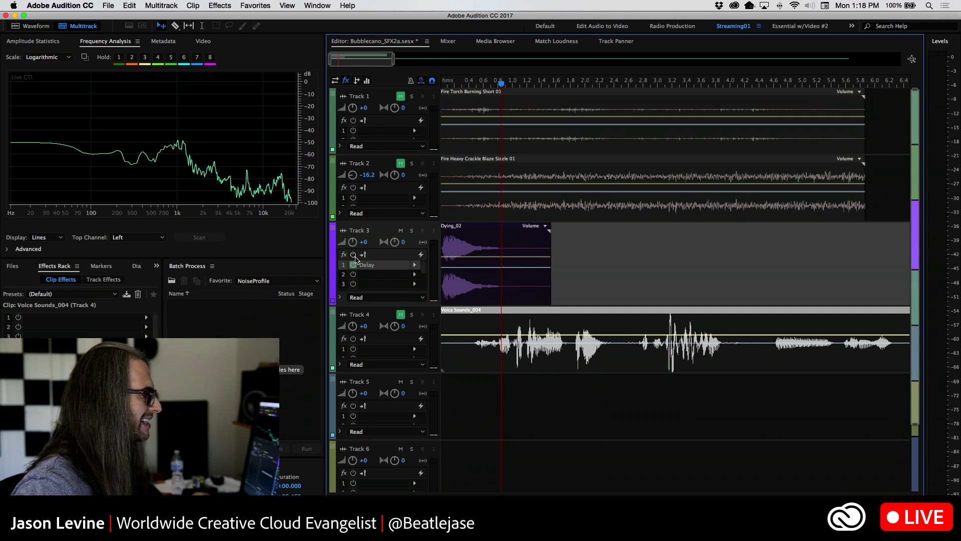
{"action": "double_click", "coordinate": [384, 267]}
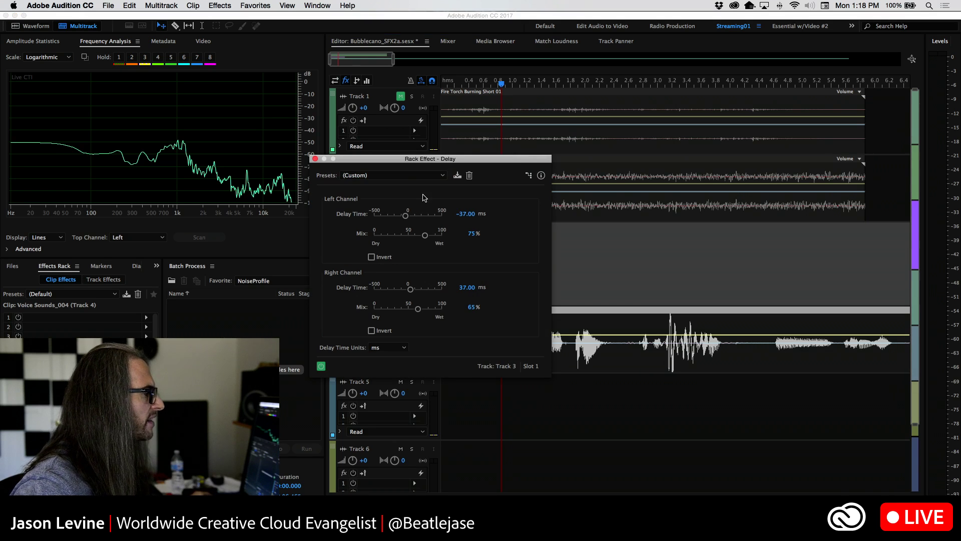
{"action": "left_click_drag", "start_coordinate": [407, 163], "coordinate": [652, 114]}
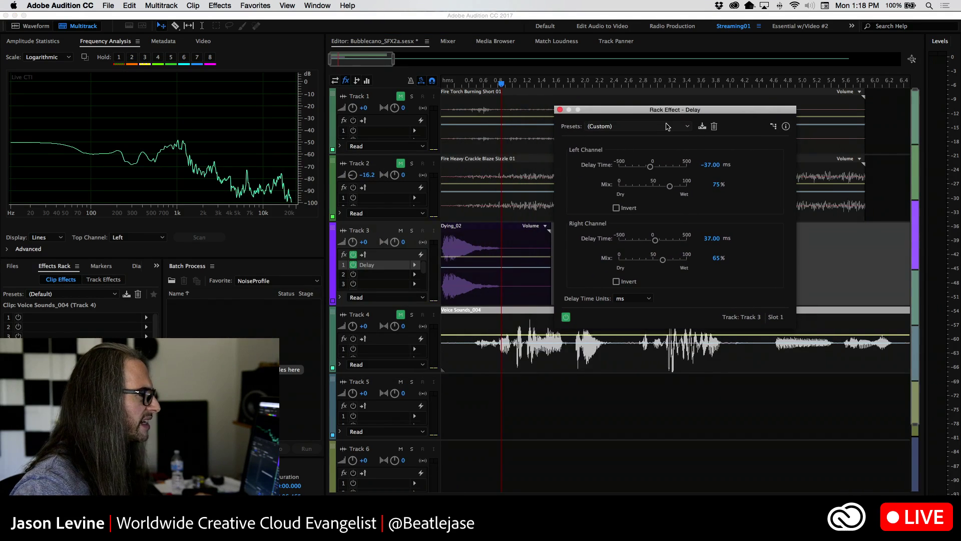
{"action": "left_click", "coordinate": [666, 126]}
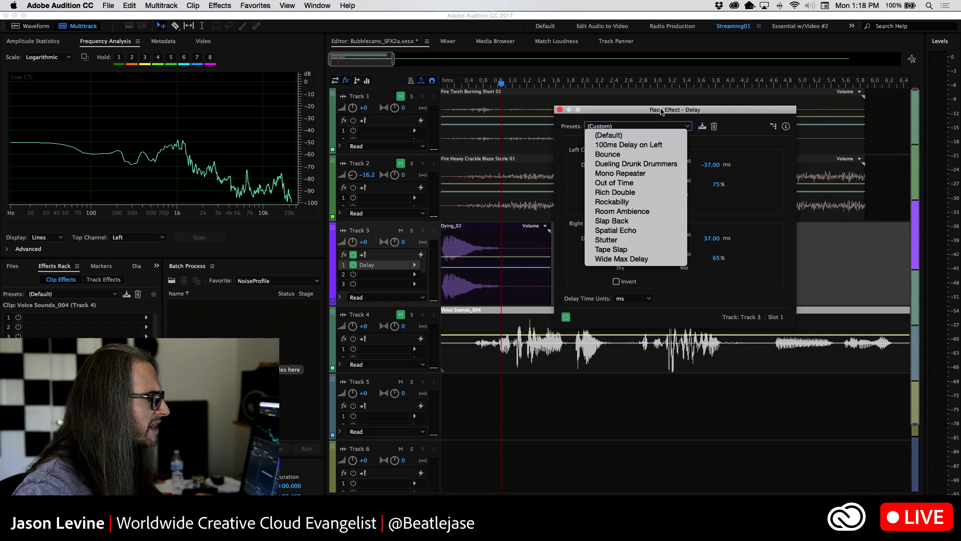
{"action": "left_click", "coordinate": [661, 112]}
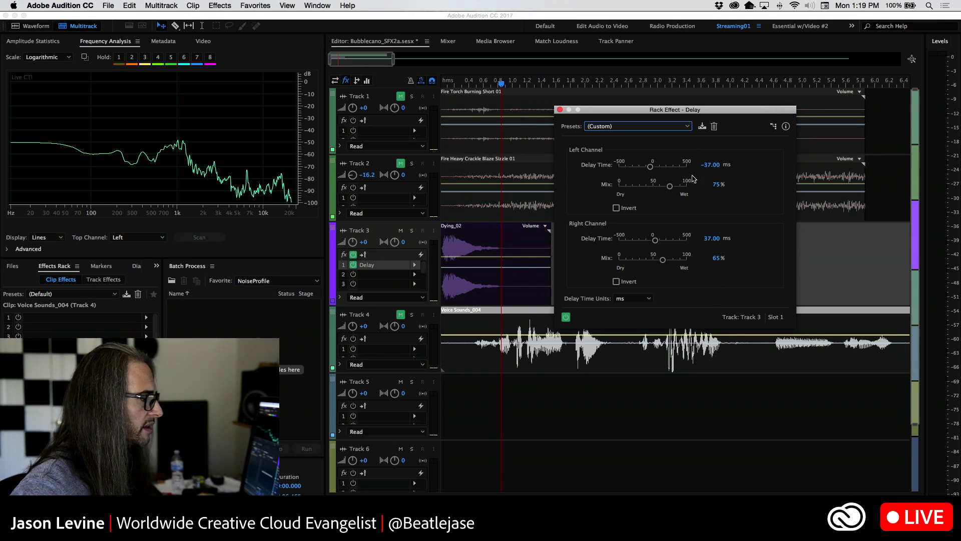
Change Track 3's Delay effect to the Tape Slap preset and close its settings
{"action": "left_click_drag", "start_coordinate": [655, 110], "coordinate": [703, 105]}
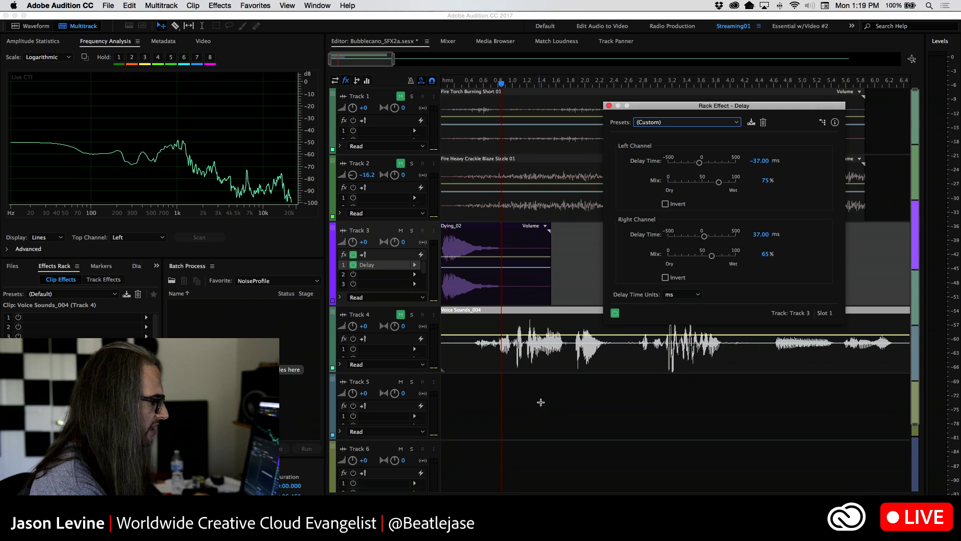
{"action": "key", "text": "Down"}
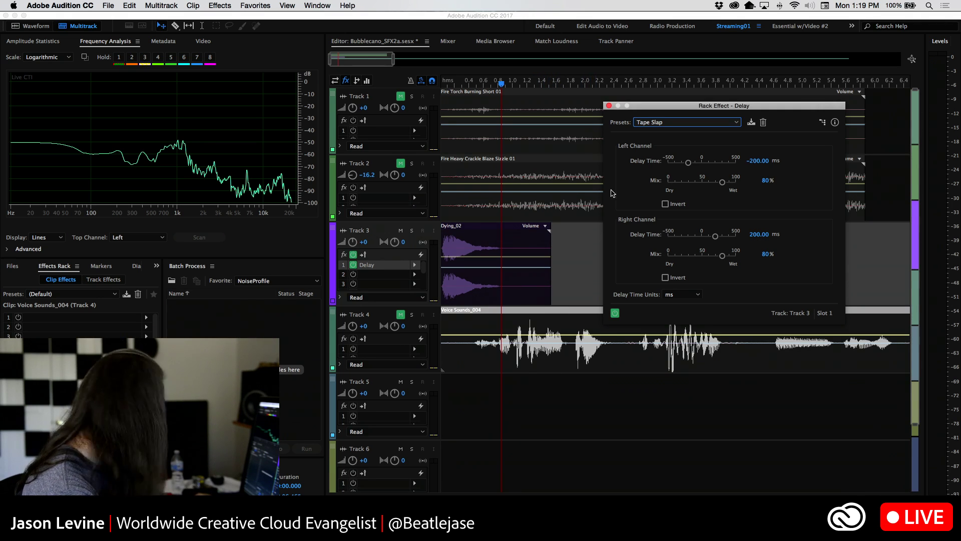
{"action": "left_click", "coordinate": [608, 105]}
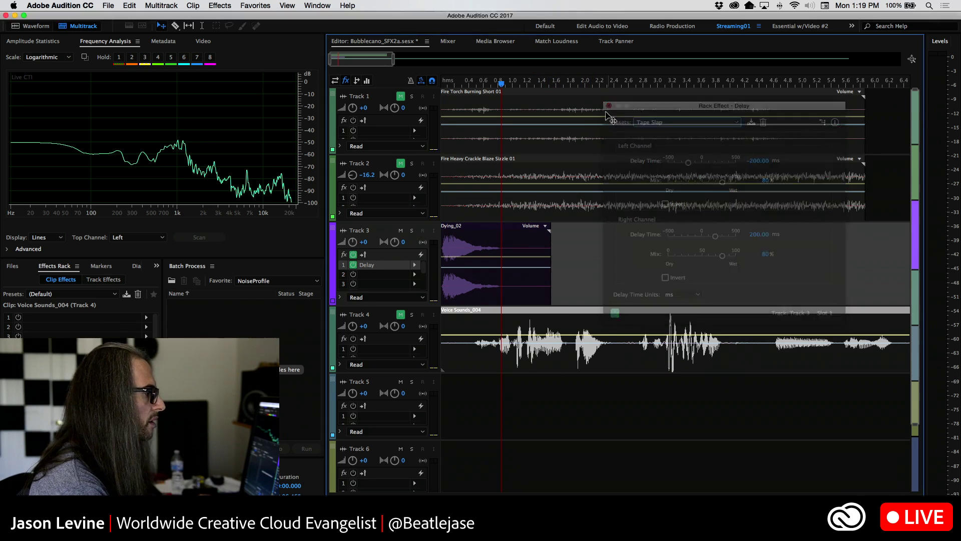
Reopen Track 3's Delay effect and set the delay time to -37.00 ms for the left channel and 37.00 ms for the right
{"action": "double_click", "coordinate": [505, 243]}
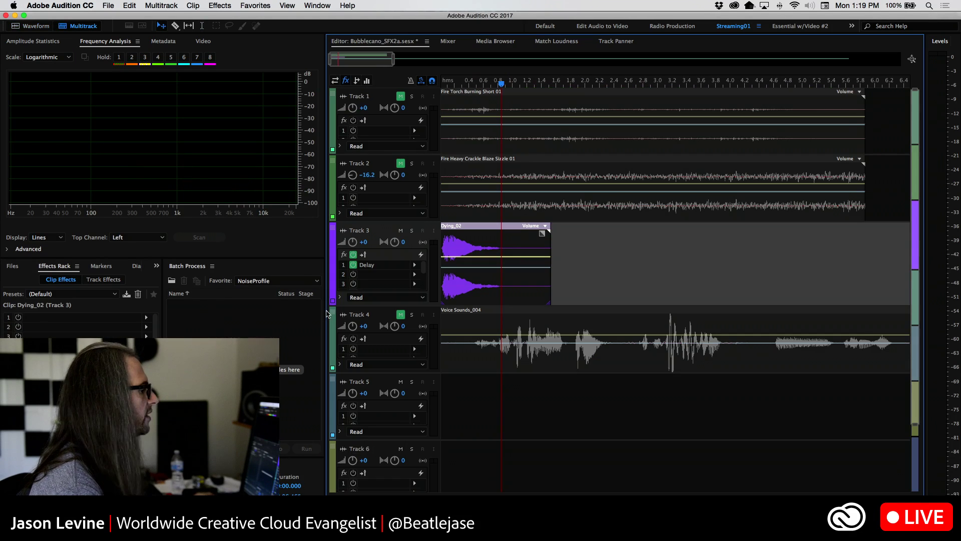
{"action": "left_click", "coordinate": [78, 26]}
{"action": "double_click", "coordinate": [372, 265]}
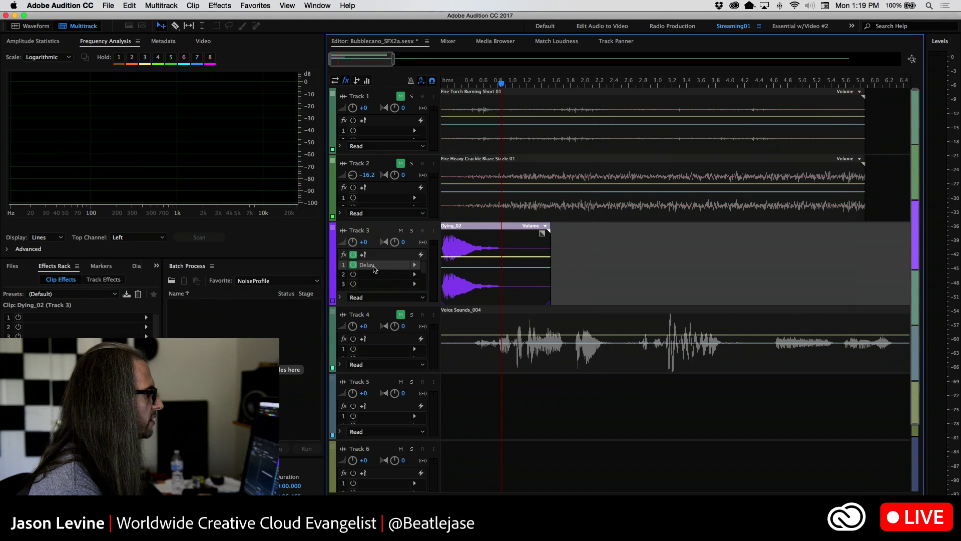
{"action": "left_click_drag", "start_coordinate": [775, 162], "coordinate": [836, 165]}
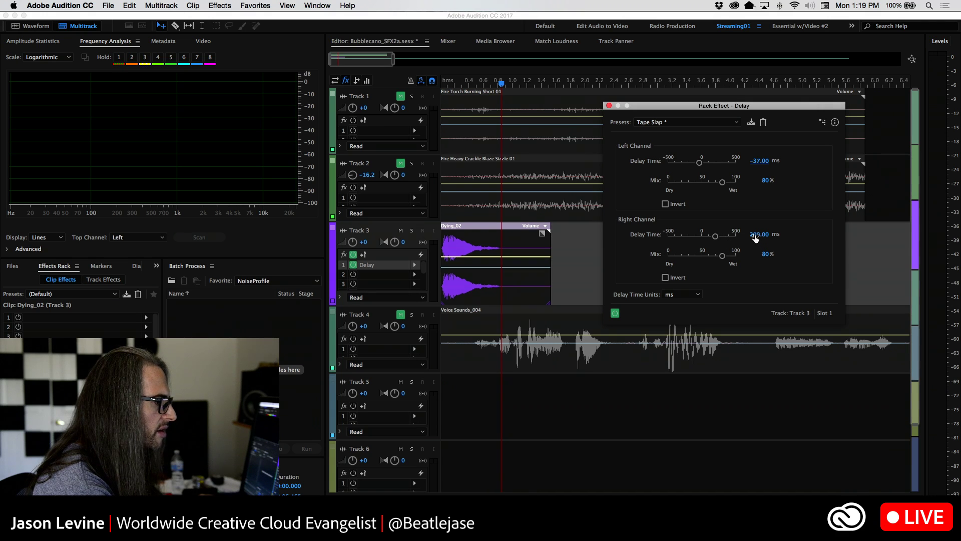
{"action": "left_click_drag", "start_coordinate": [758, 235], "coordinate": [304, 240]}
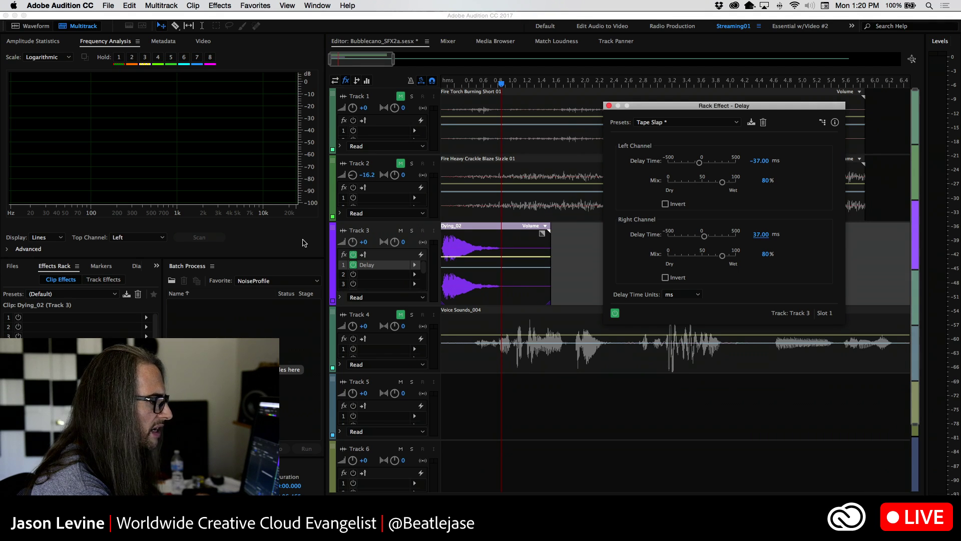
Set the mix of Track 3's Delay effect to 75% for the left channel and 64.9% for the right
{"action": "left_click_drag", "start_coordinate": [763, 181], "coordinate": [736, 181]}
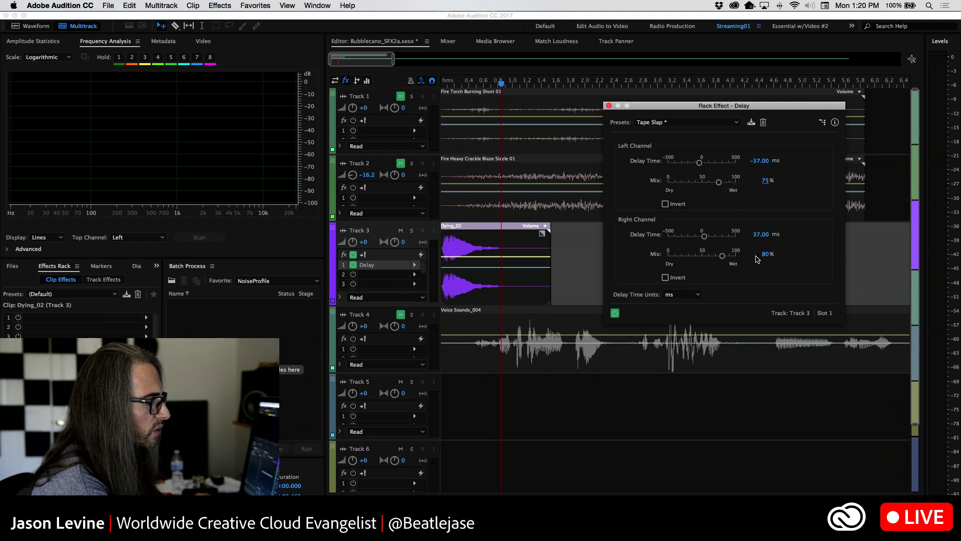
{"action": "left_click_drag", "start_coordinate": [765, 253], "coordinate": [697, 255]}
{"action": "left_click_drag", "start_coordinate": [691, 253], "coordinate": [690, 253]}
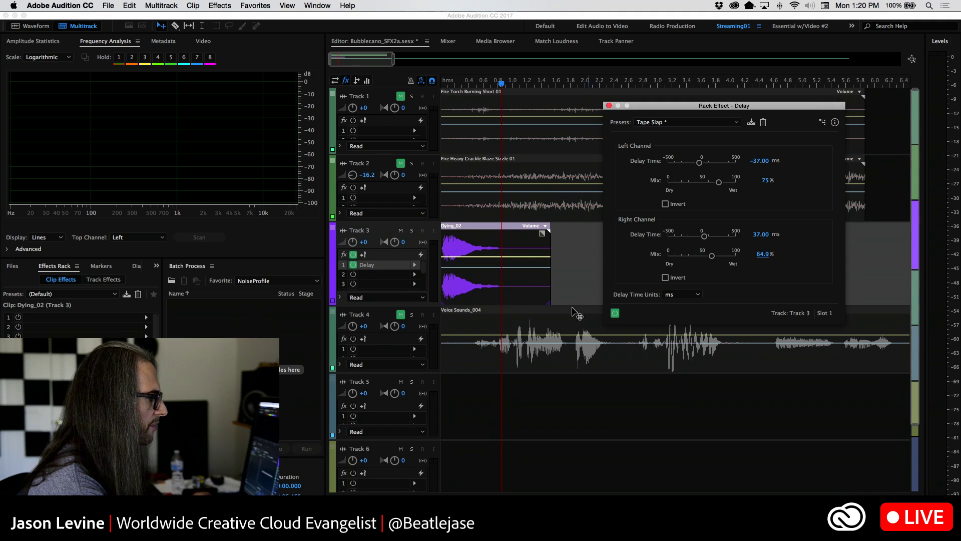
{"action": "left_click", "coordinate": [554, 280]}
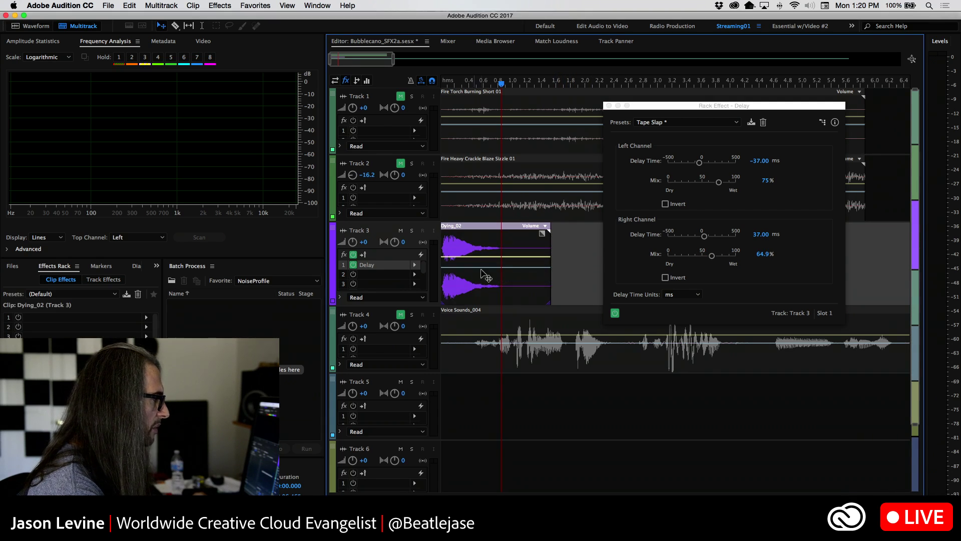
Select the Dying_02 clip's time range with the Time Selection tool and compare playback with Track 3's effects off and on
{"action": "left_click", "coordinate": [202, 26]}
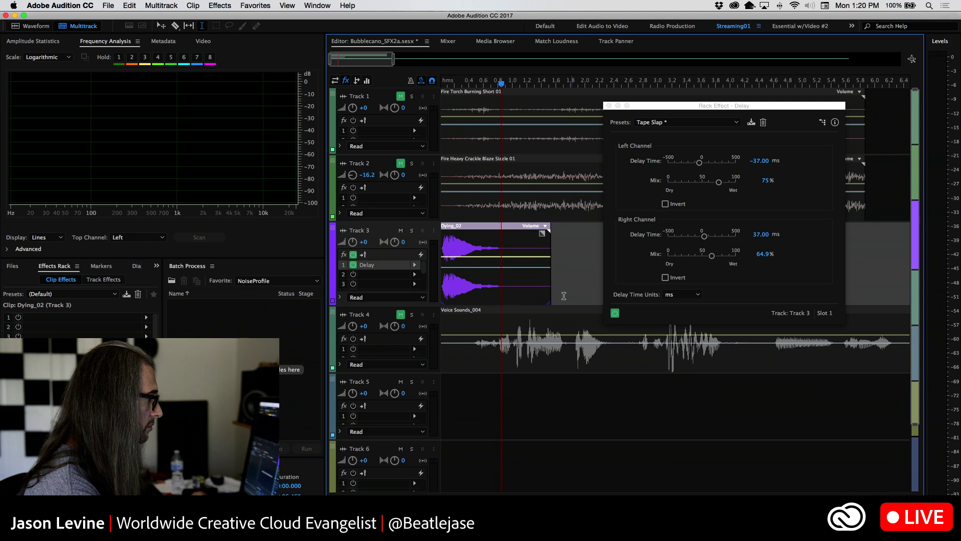
{"action": "left_click_drag", "start_coordinate": [554, 296], "coordinate": [441, 297]}
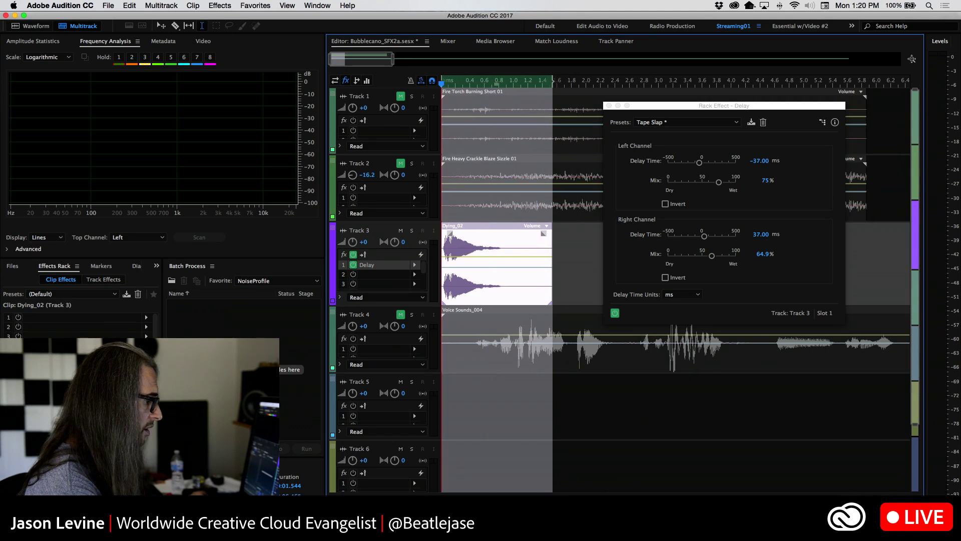
{"action": "left_click", "coordinate": [353, 255]}
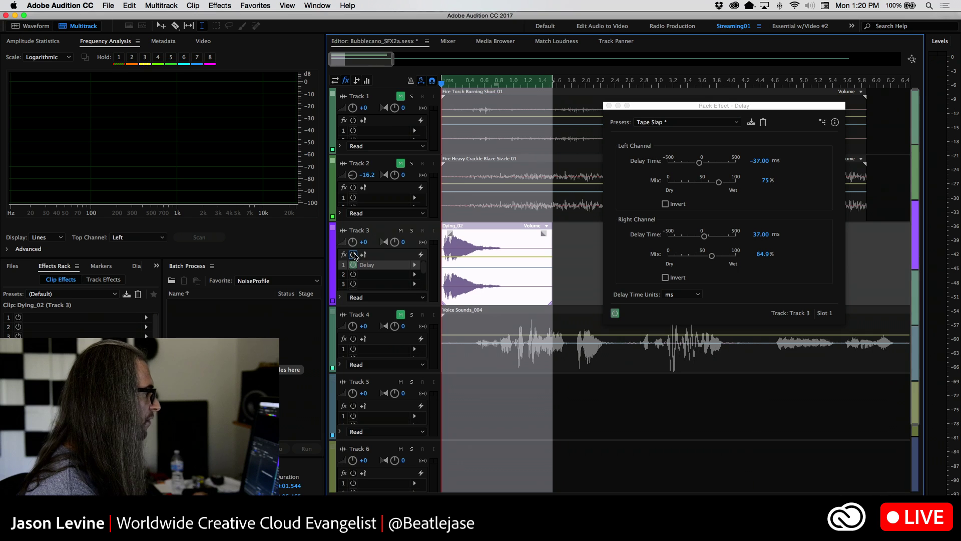
{"action": "key", "text": "space"}
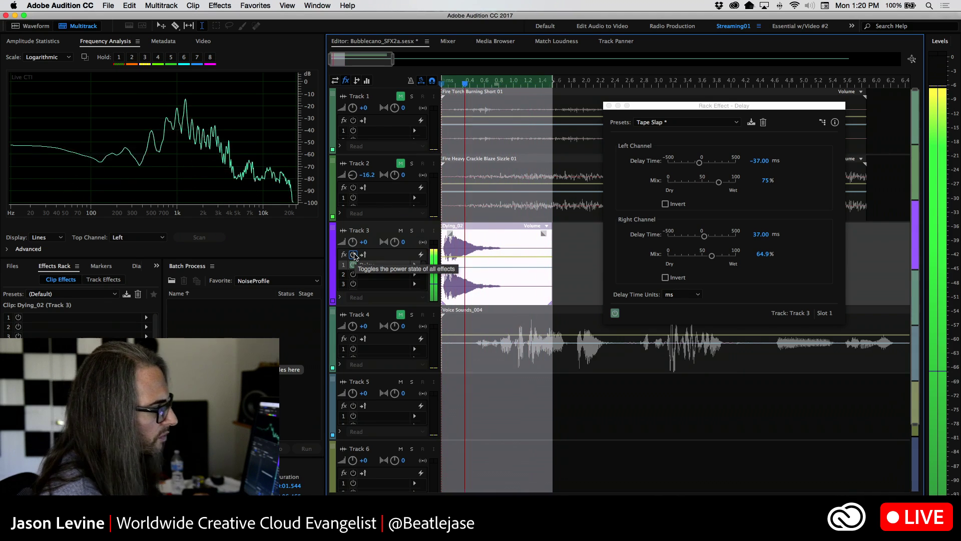
{"action": "left_click", "coordinate": [353, 255]}
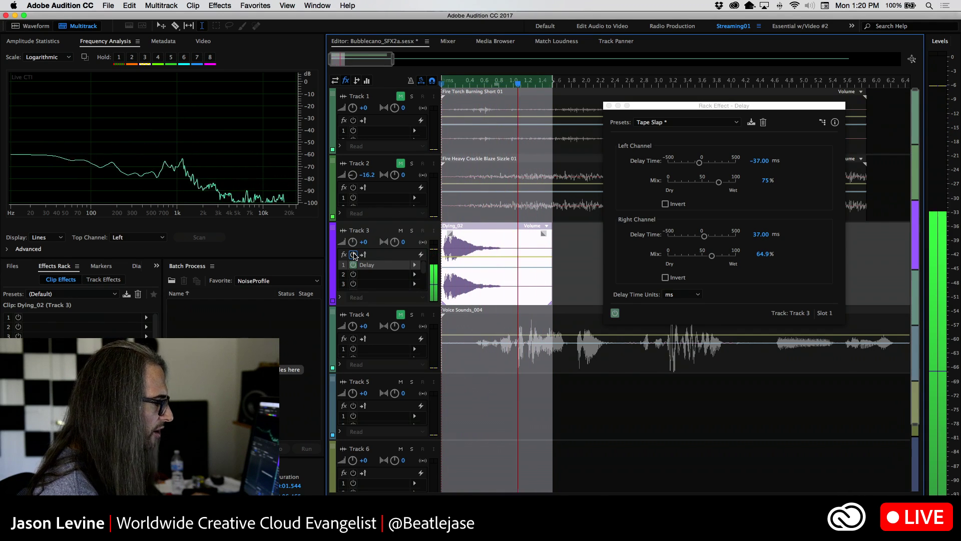
{"action": "left_click", "coordinate": [354, 255]}
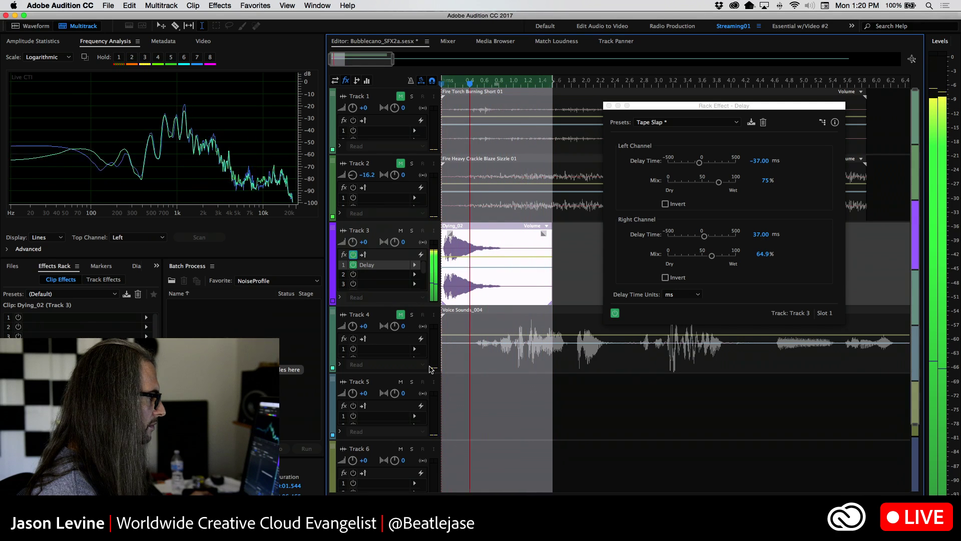
{"action": "left_click", "coordinate": [561, 260]}
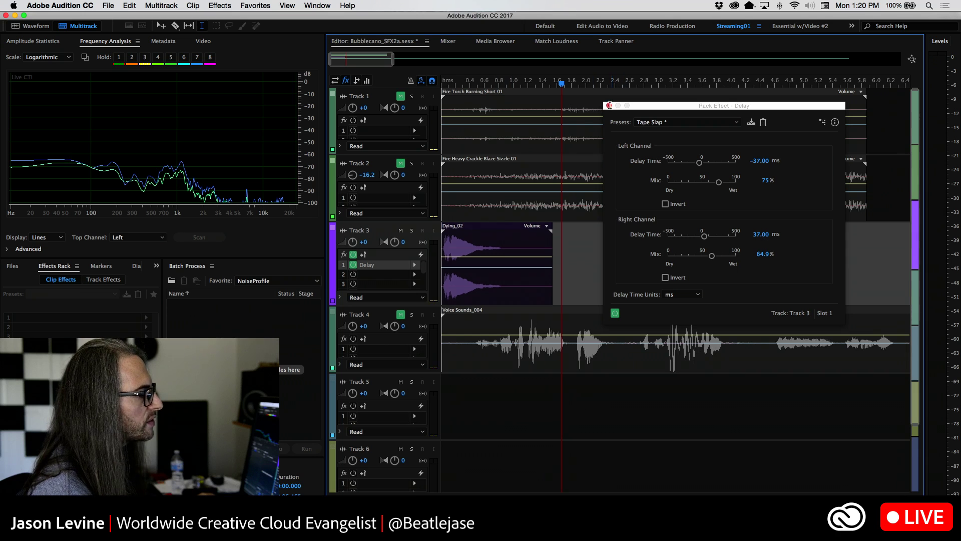
Close the Delay effect's settings and unmute Tracks 1 and 2
{"action": "left_click", "coordinate": [609, 105]}
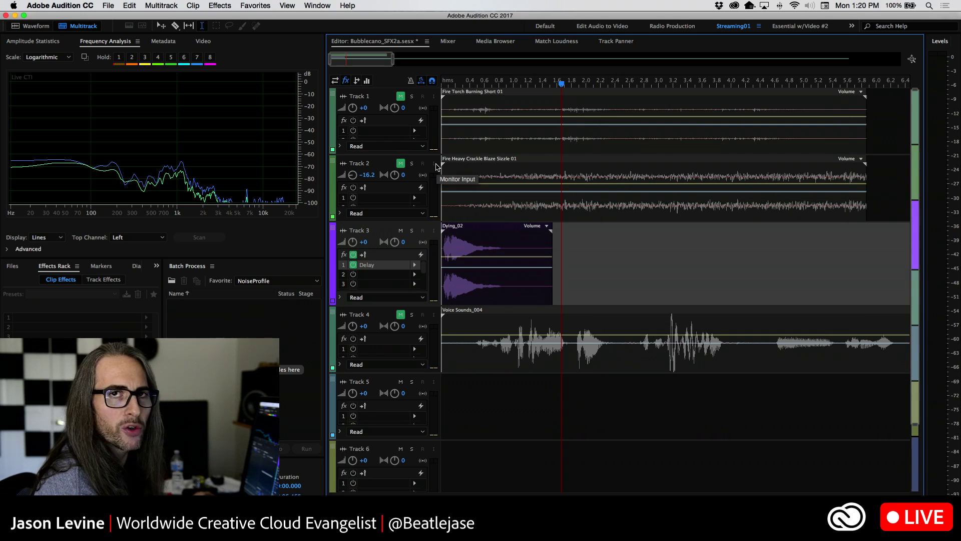
{"action": "left_click", "coordinate": [400, 164]}
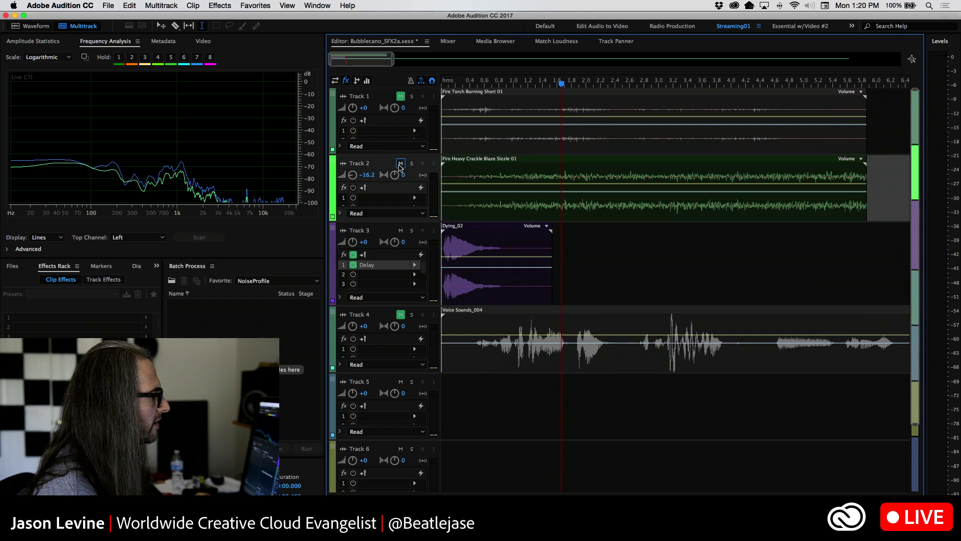
{"action": "left_click", "coordinate": [400, 96]}
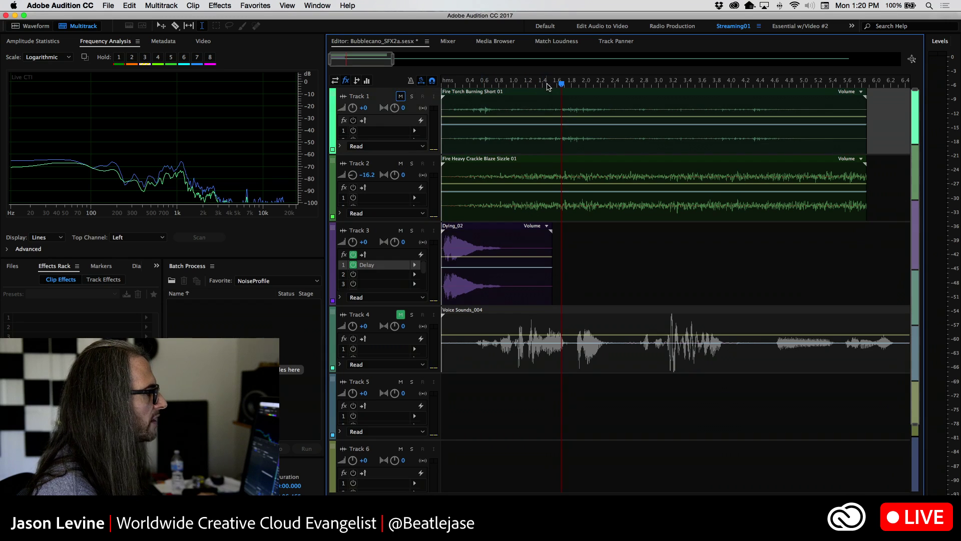
Solo Track 1 and play the Fire Torch Burning Short 01 clip on its own
{"action": "left_click", "coordinate": [411, 96]}
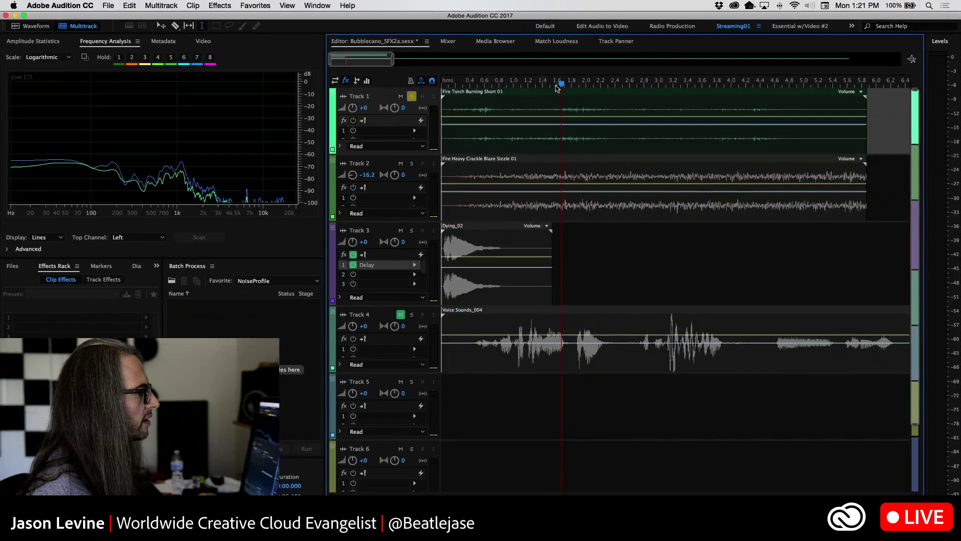
{"action": "key", "text": "space"}
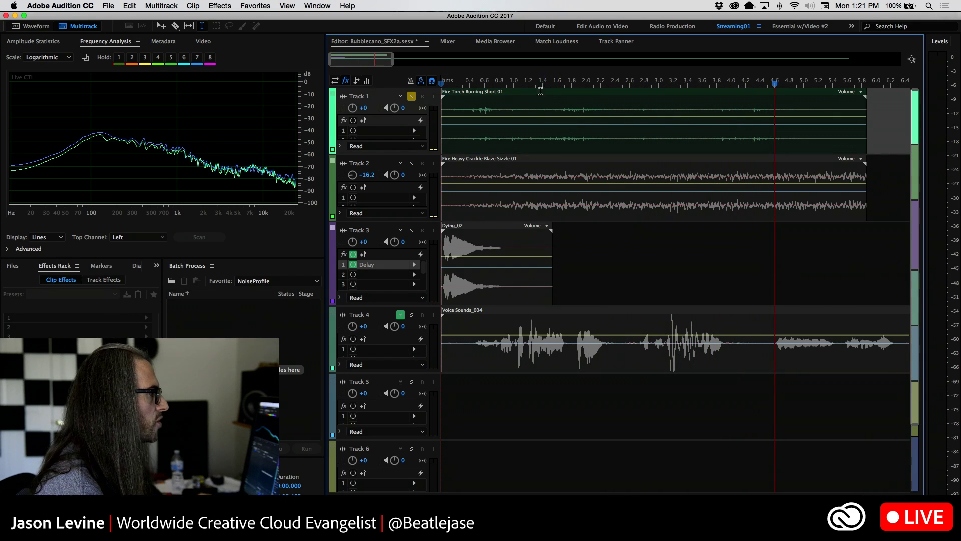
{"action": "key", "text": "space"}
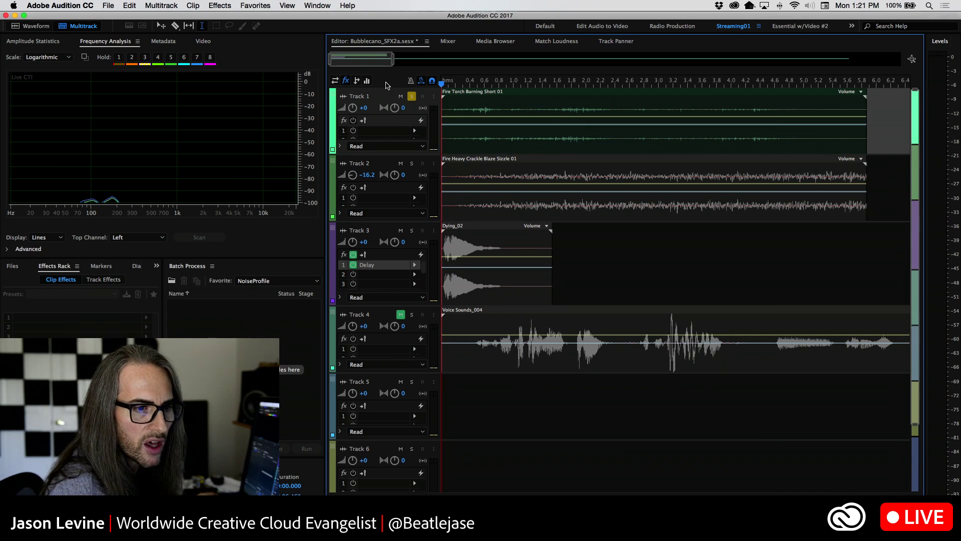
Solo Track 2 instead of Track 1, set its volume to -13.2 while it plays, and return the playhead to the start
{"action": "left_click", "coordinate": [411, 163]}
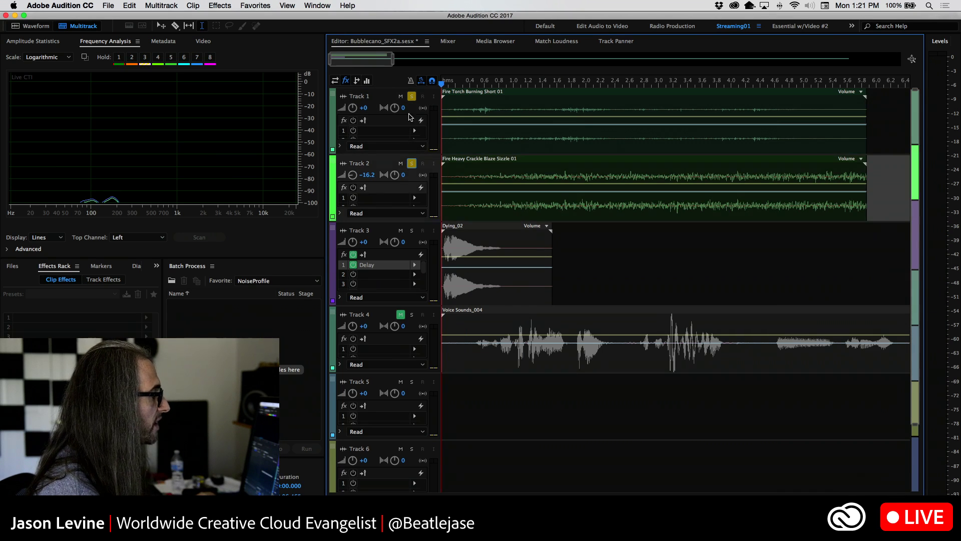
{"action": "left_click", "coordinate": [411, 97]}
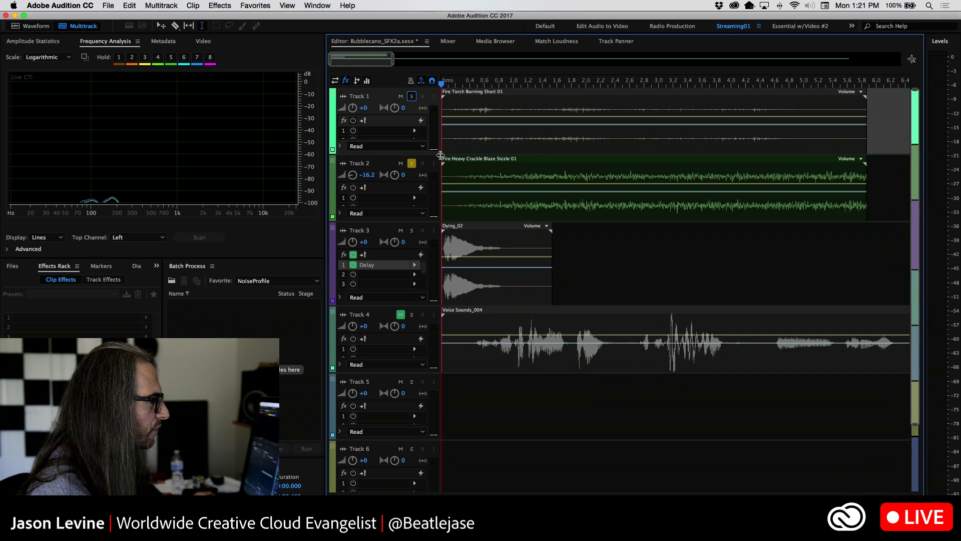
{"action": "key", "text": "space"}
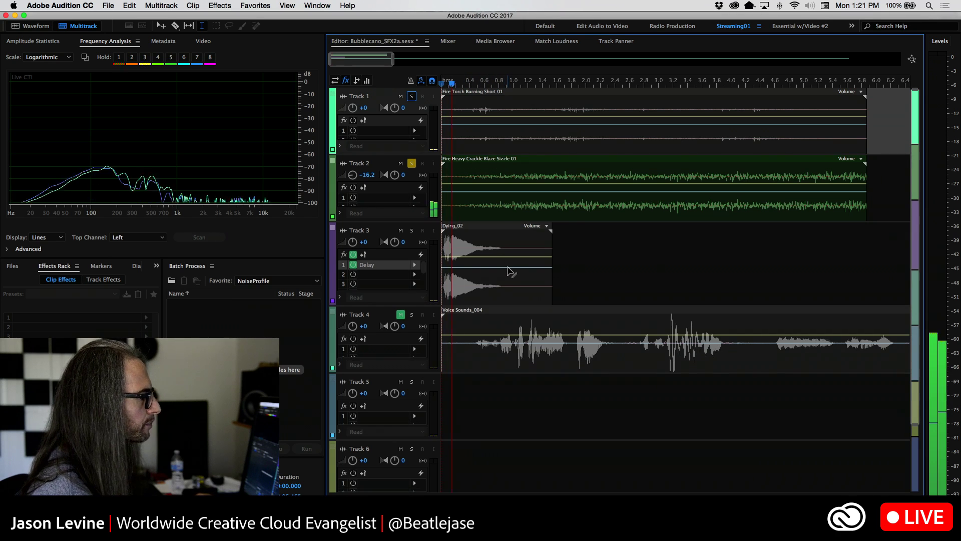
{"action": "mouse_move", "coordinate": [353, 175]}
{"action": "left_mouse_down"}
{"action": "mouse_move", "coordinate": [352, 156]}
{"action": "mouse_move", "coordinate": [352, 170]}
{"action": "left_mouse_up"}
{"action": "key", "text": "space"}
{"action": "left_click", "coordinate": [803, 85]}
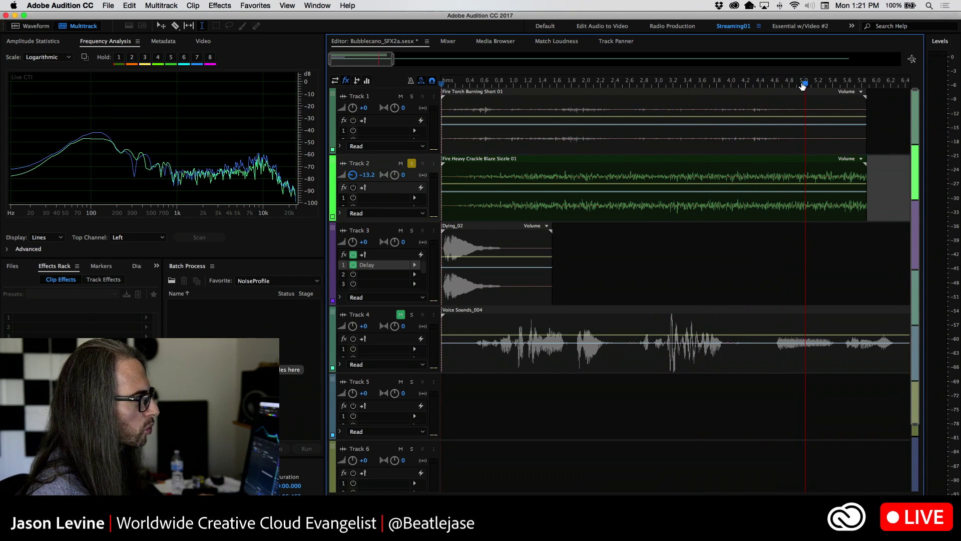
{"action": "key", "text": "Home"}
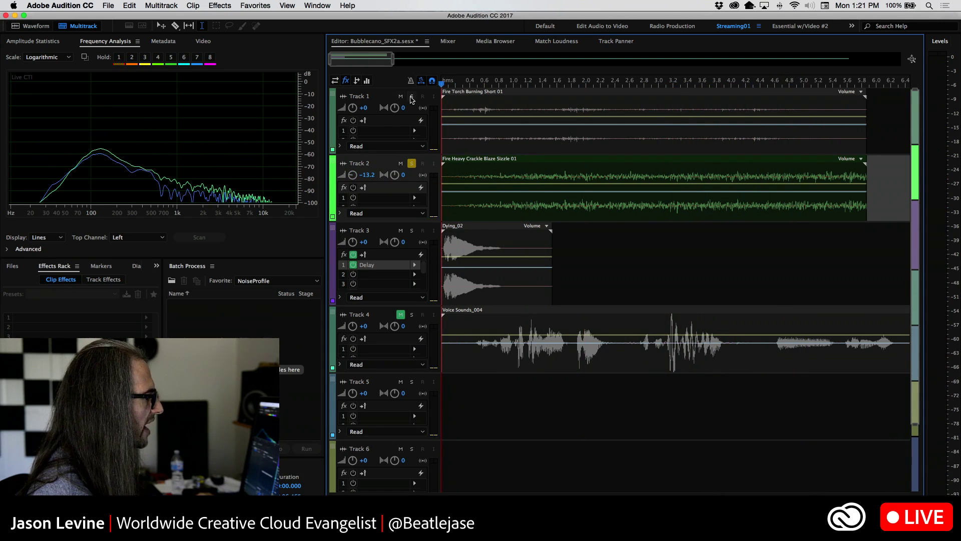
Solo Tracks 1 and 3 along with Track 2, and play a selection of about 1.477 seconds from the session start
{"action": "left_click", "coordinate": [411, 96]}
{"action": "left_click", "coordinate": [412, 230]}
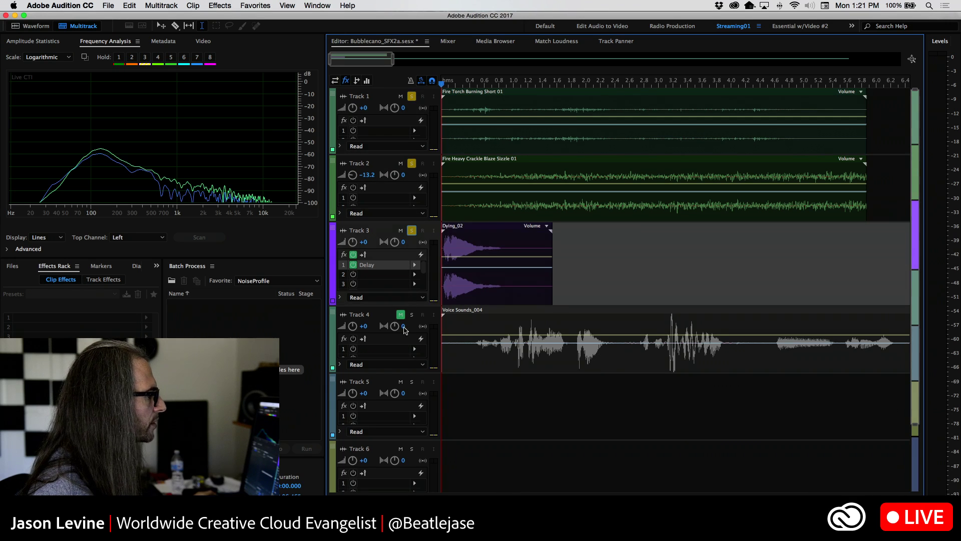
{"action": "left_click_drag", "start_coordinate": [548, 279], "coordinate": [441, 280]}
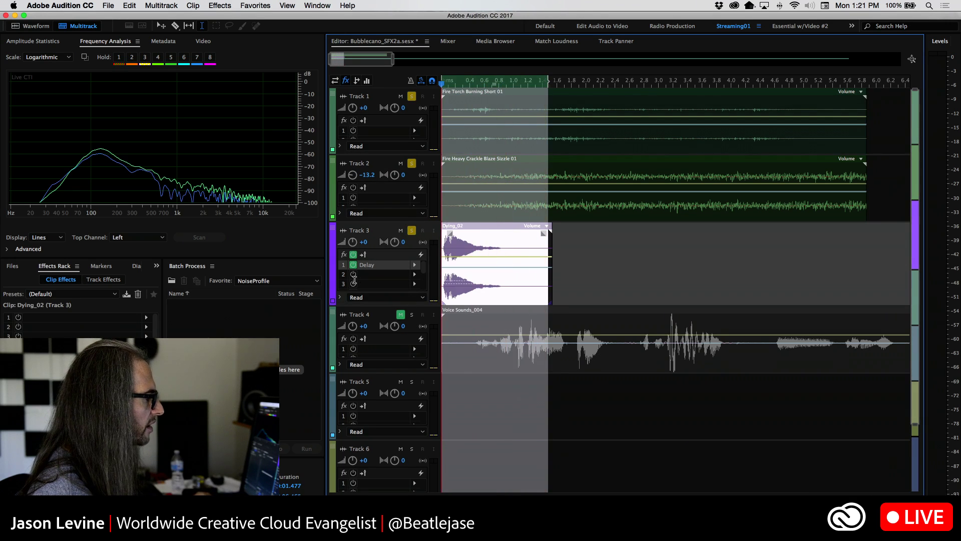
{"action": "key", "text": "space"}
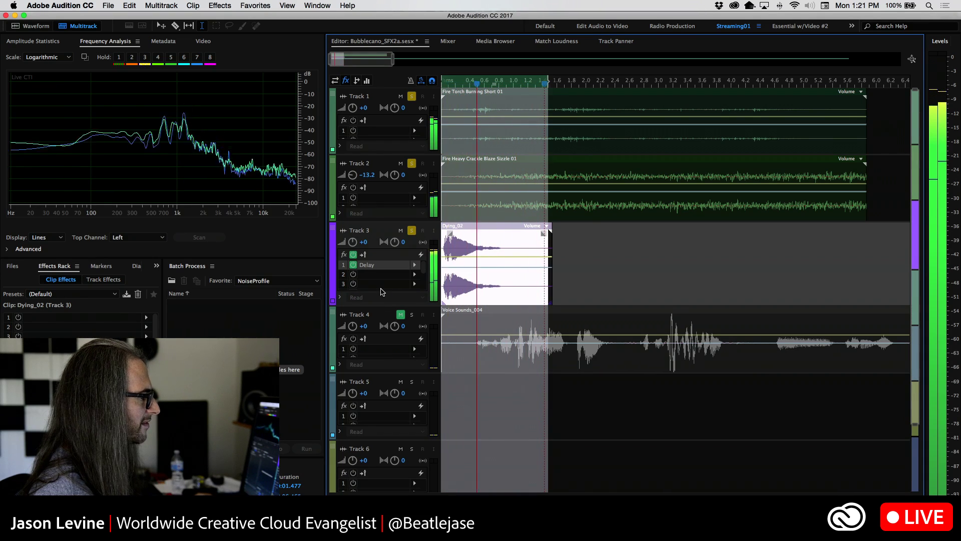
{"action": "key", "text": "space"}
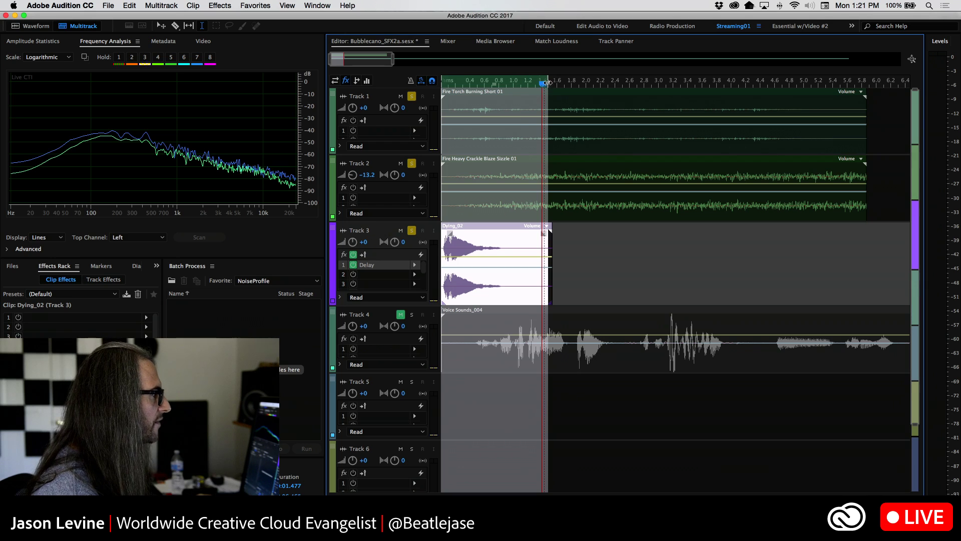
Extend the time selection to the end of Dying_02, select the two fire clips, and mix down the time selection to a new file
{"action": "left_click_drag", "start_coordinate": [548, 82], "coordinate": [552, 83]}
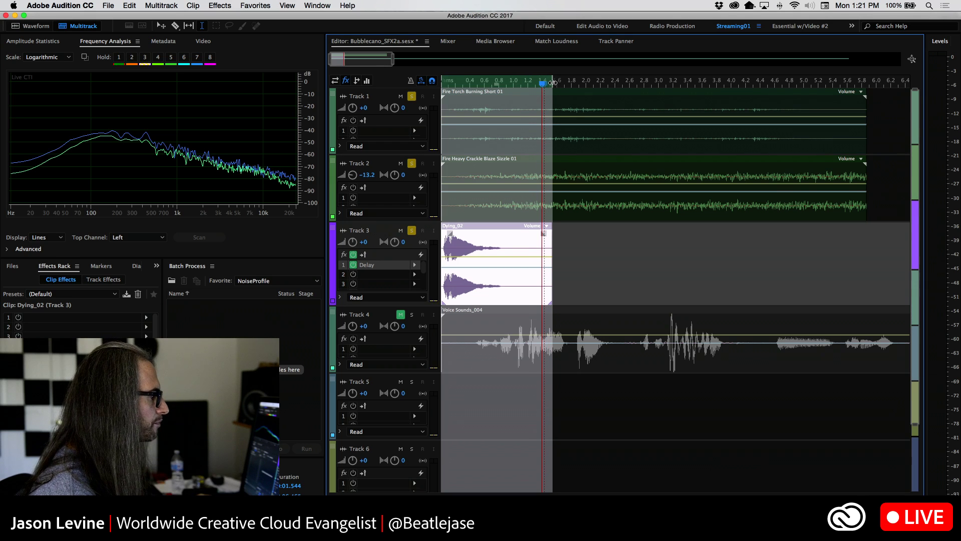
{"action": "left_click", "coordinate": [490, 172]}
{"action": "left_click", "coordinate": [488, 131], "text": "super"}
{"action": "right_click", "coordinate": [498, 103]}
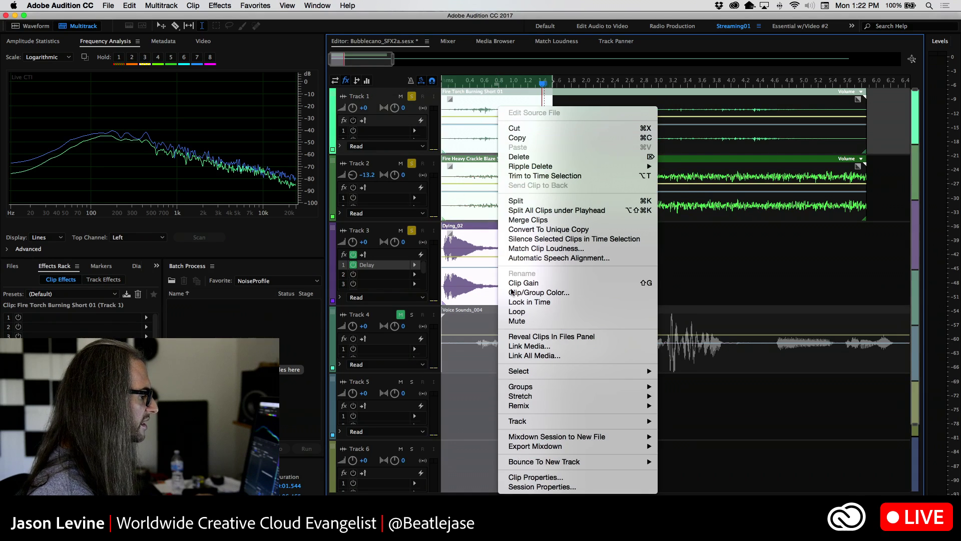
{"action": "mouse_move", "coordinate": [573, 445]}
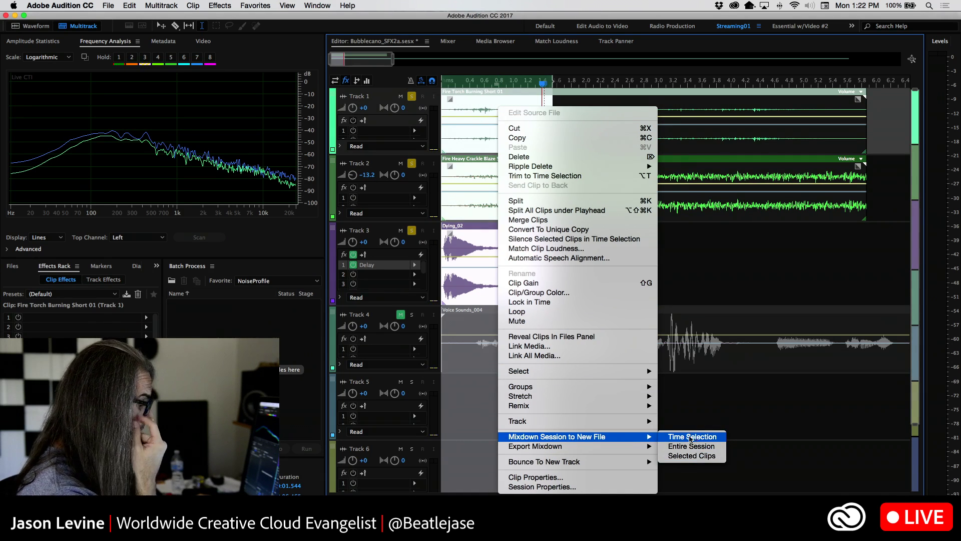
{"action": "left_click", "coordinate": [691, 437]}
Play the new mixdown file from the start several times in the waveform editor
{"action": "key", "text": "space"}
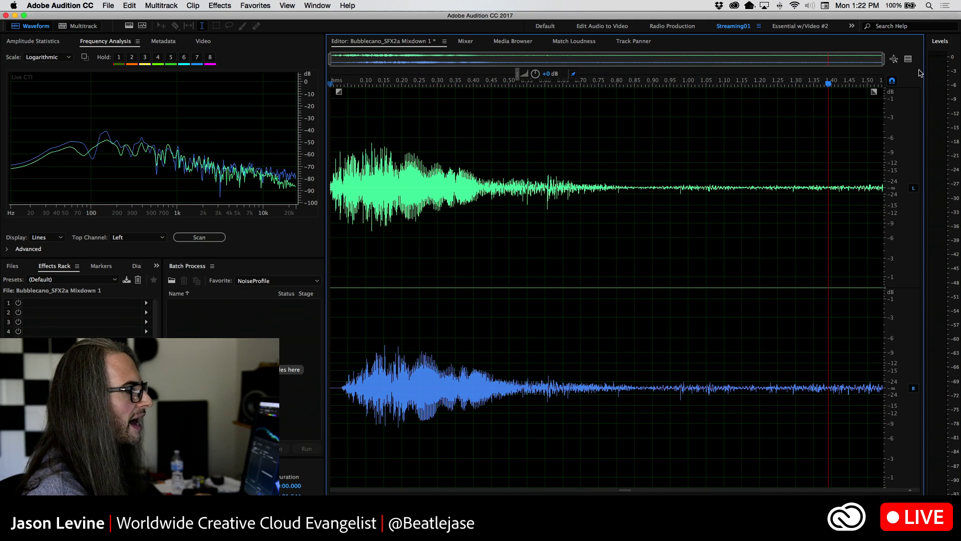
{"action": "left_click_drag", "start_coordinate": [872, 94], "coordinate": [846, 83]}
{"action": "key", "text": "space"}
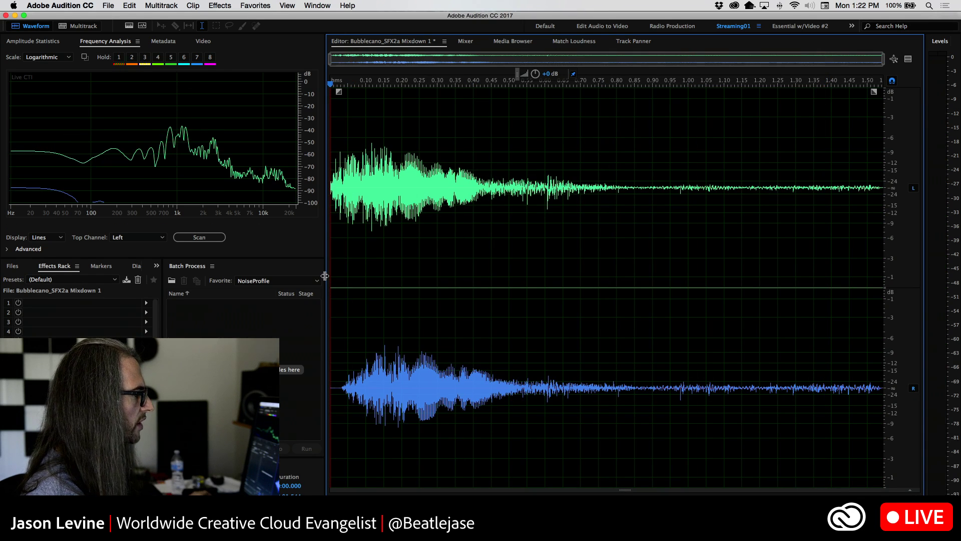
{"action": "key", "text": "space"}
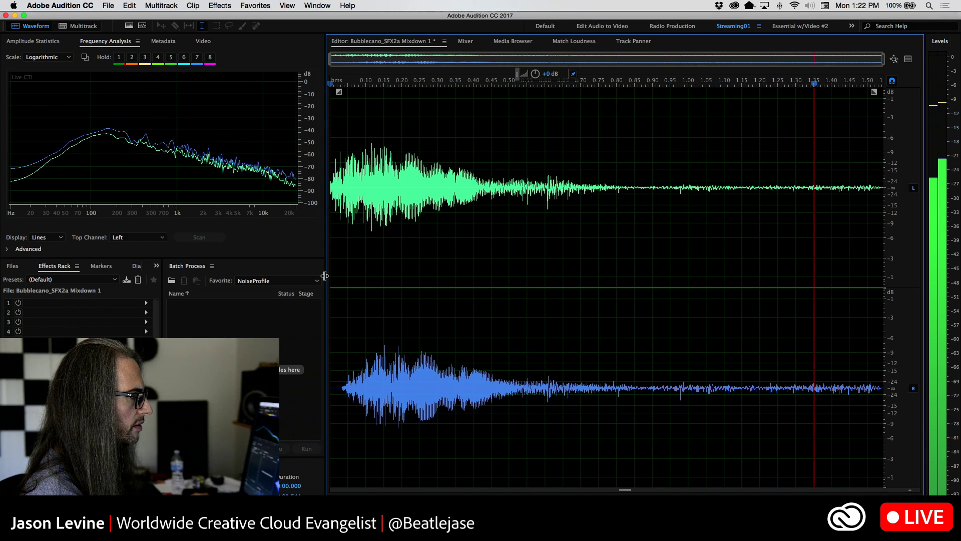
{"action": "key", "text": "space"}
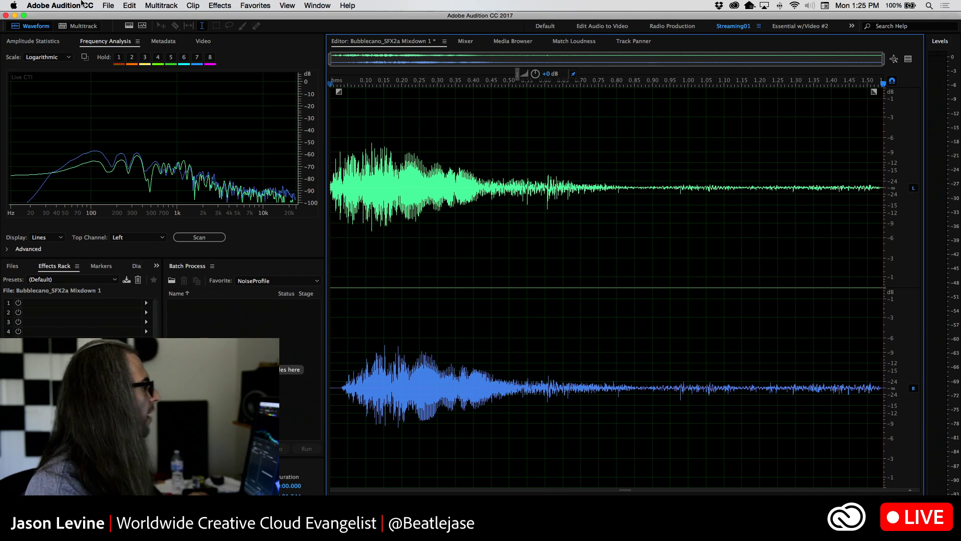
Return to the multitrack session, clear the time selection, and open Track 4's Voice Sounds_004 clip in the waveform editor
{"action": "left_click", "coordinate": [74, 27]}
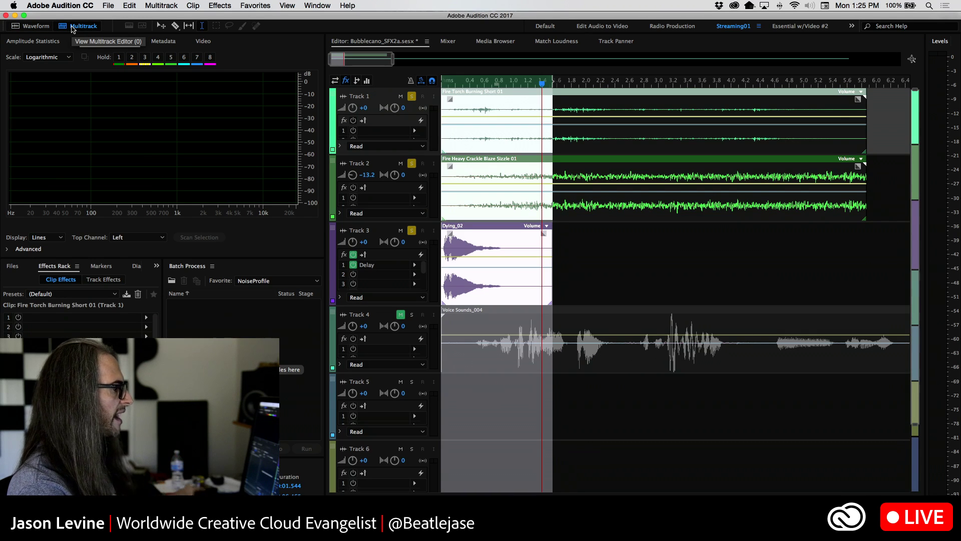
{"action": "left_click", "coordinate": [606, 295]}
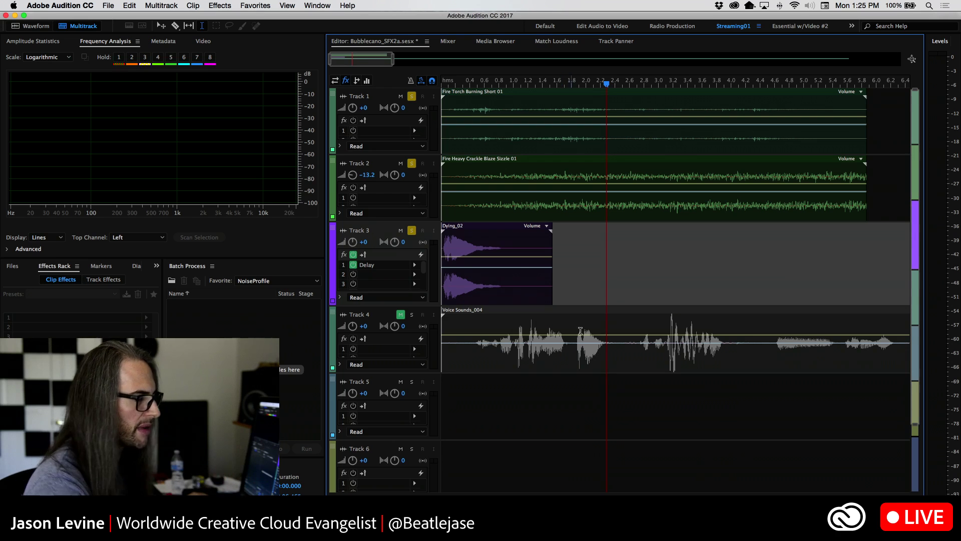
{"action": "double_click", "coordinate": [473, 323]}
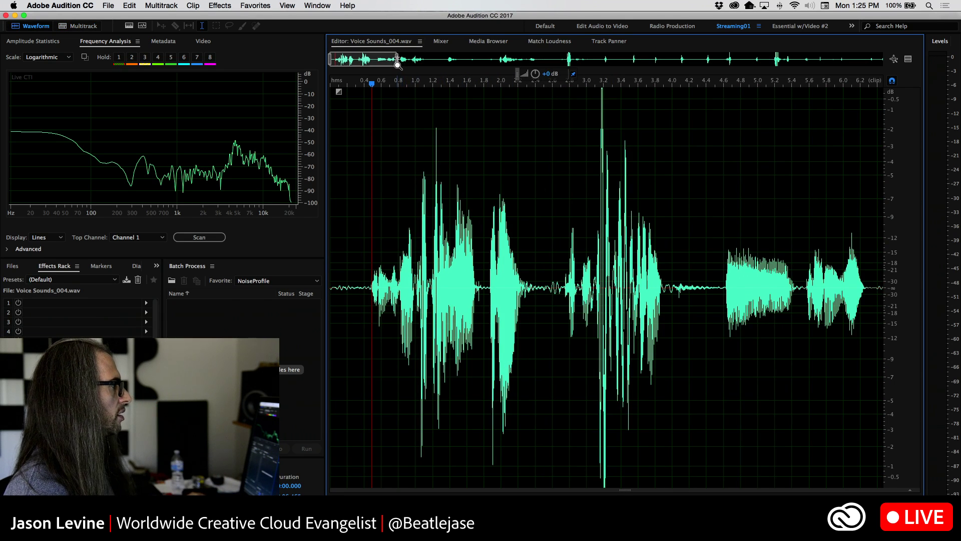
Show the whole Voice Sounds_004 waveform and play it from the start to about 9.5 seconds
{"action": "scroll", "coordinate": [822, 99], "scroll_direction": "down", "scroll_amount": 5}
{"action": "scroll", "coordinate": [821, 99], "scroll_direction": "down", "scroll_amount": 2}
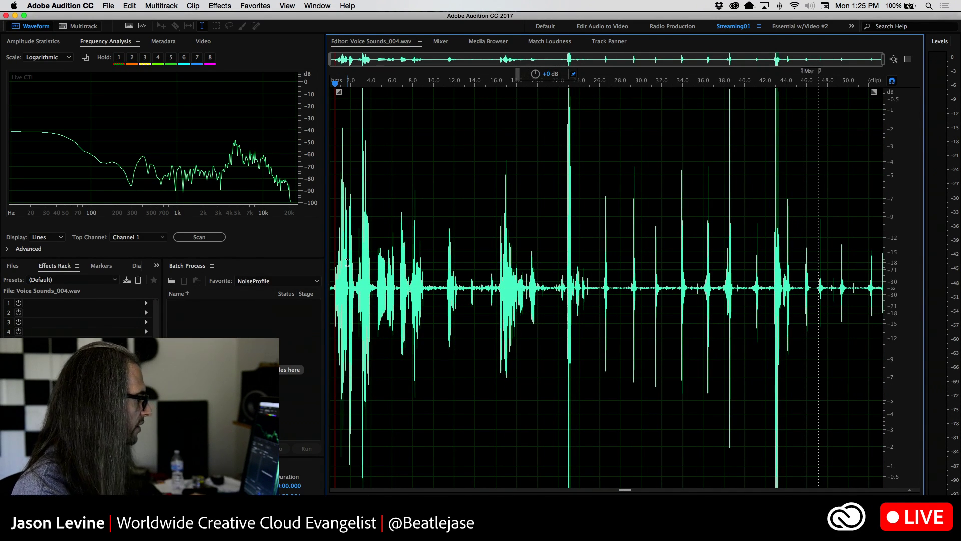
{"action": "key", "text": "space"}
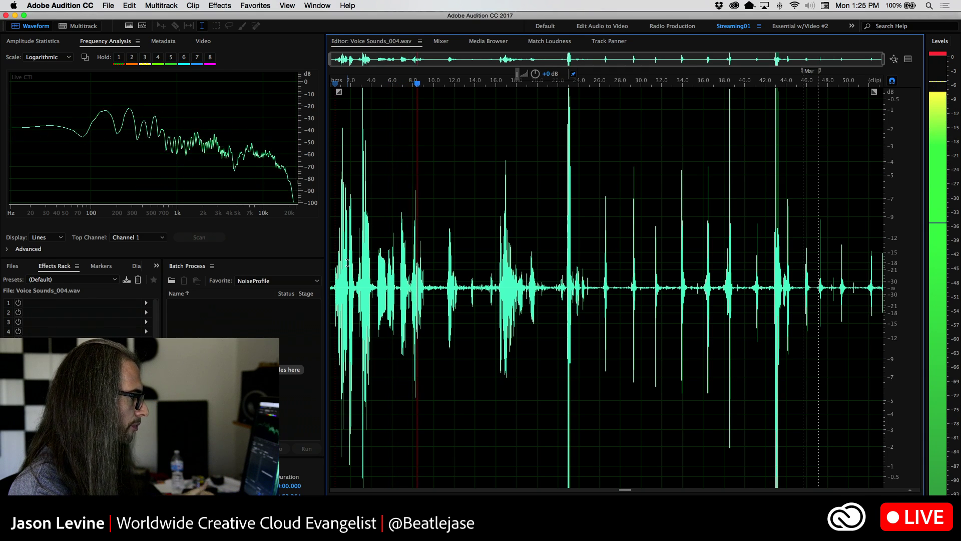
{"action": "key", "text": "space"}
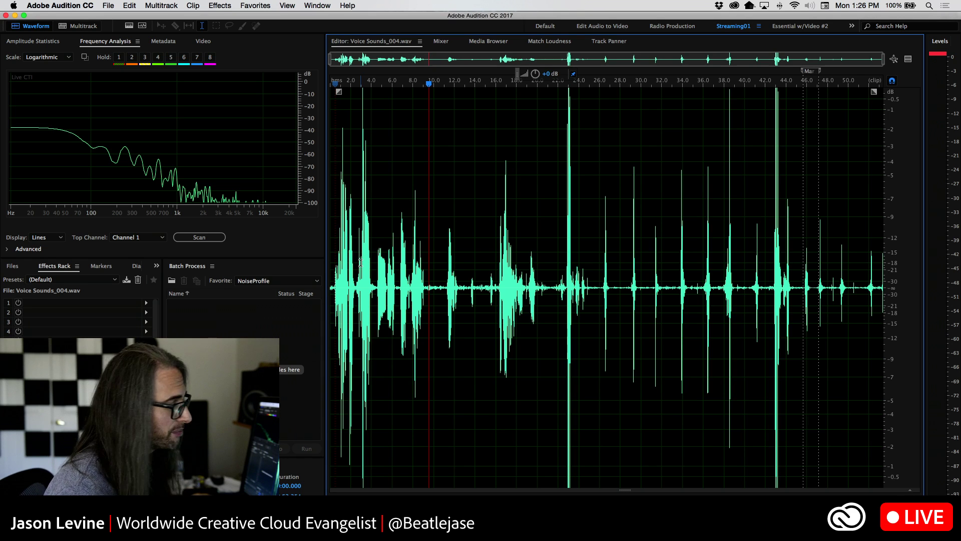
Play the loud burst at about 23 seconds, starting from about 22 seconds
{"action": "left_click", "coordinate": [559, 221]}
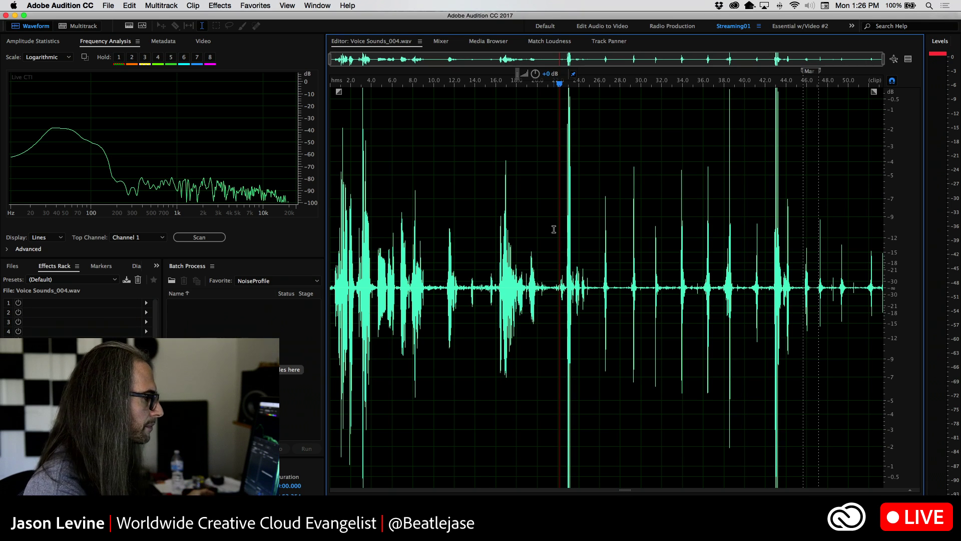
{"action": "key", "text": "space"}
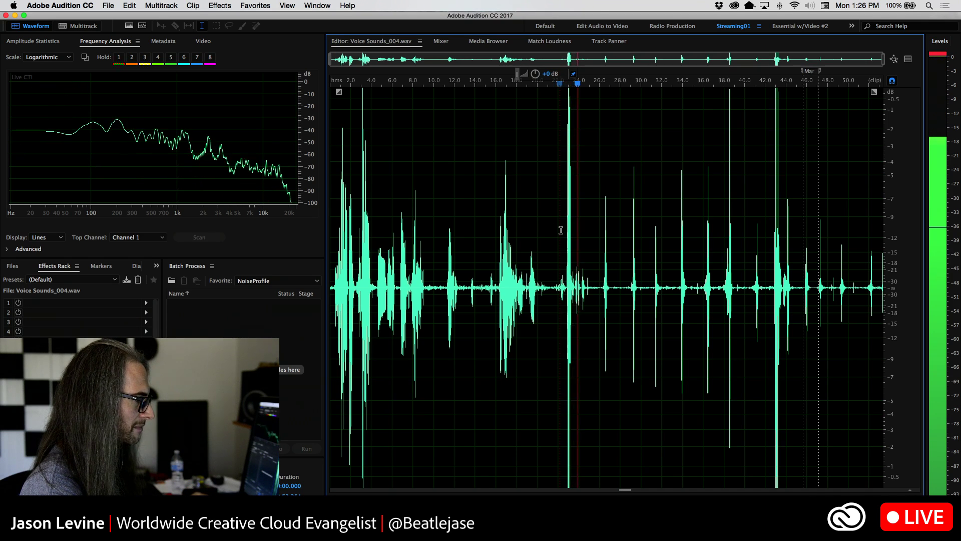
{"action": "key", "text": "space"}
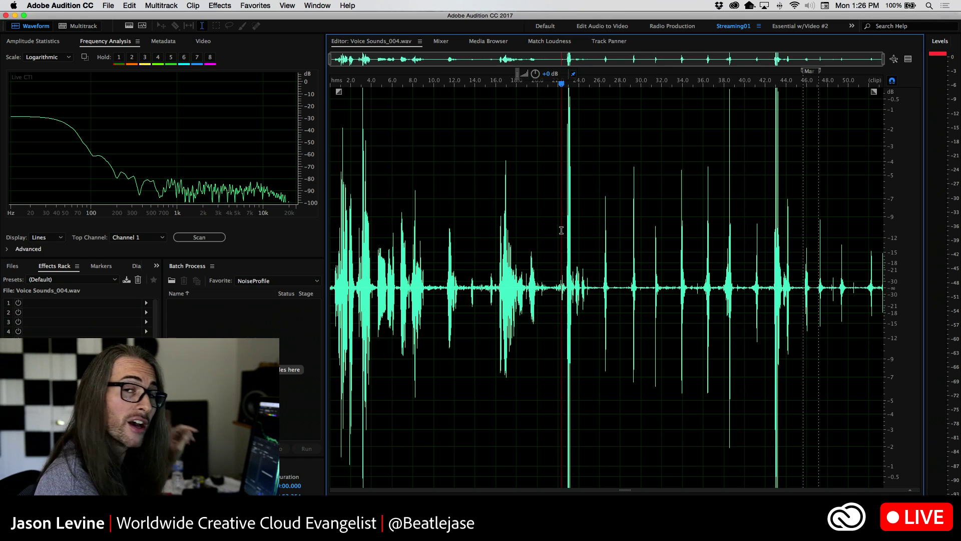
Select the loud burst at about 23 seconds and tighten both ends of the selection to 0.939 seconds
{"action": "left_click", "coordinate": [105, 43]}
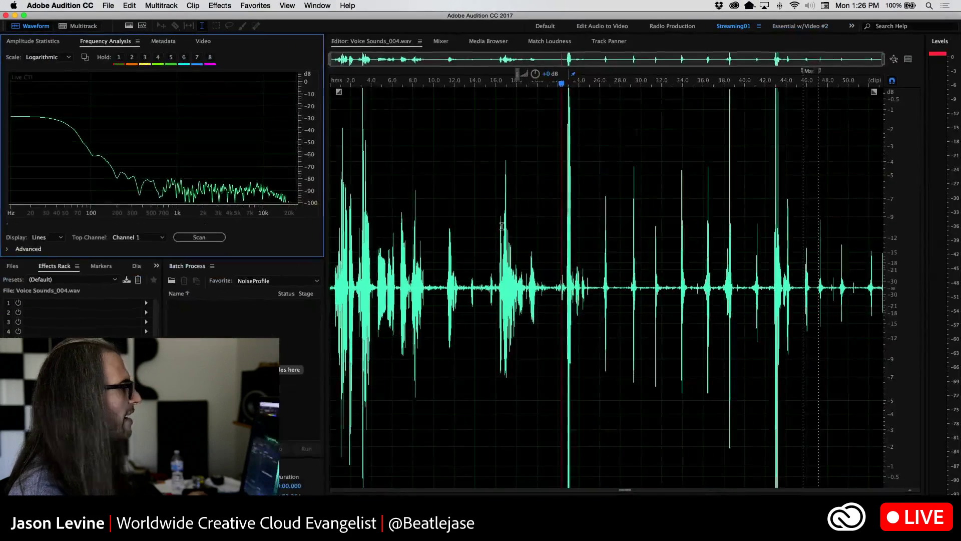
{"action": "left_click_drag", "start_coordinate": [561, 180], "coordinate": [578, 165]}
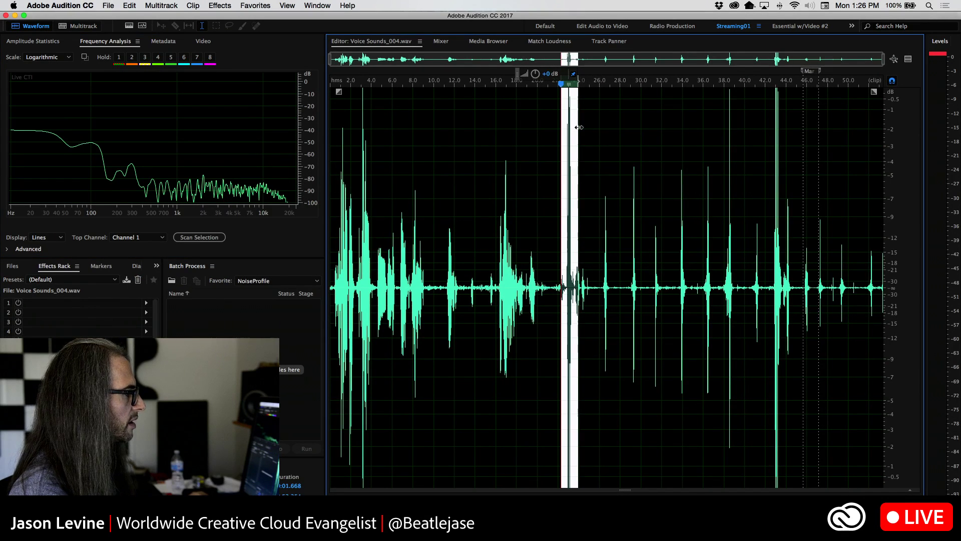
{"action": "scroll", "coordinate": [567, 86], "scroll_direction": "up", "scroll_amount": 4}
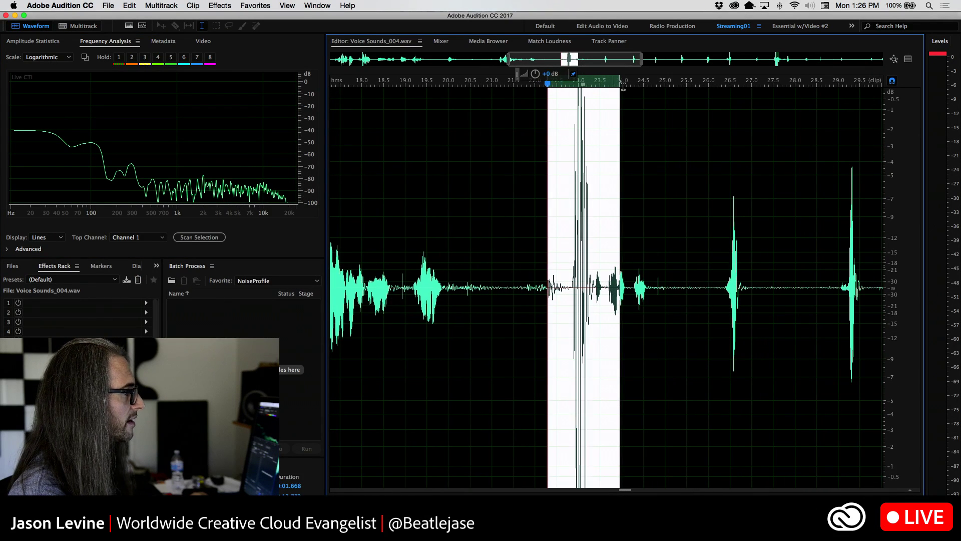
{"action": "mouse_move", "coordinate": [619, 82]}
{"action": "left_mouse_down"}
{"action": "mouse_move", "coordinate": [596, 79]}
{"action": "mouse_move", "coordinate": [605, 80]}
{"action": "left_mouse_up"}
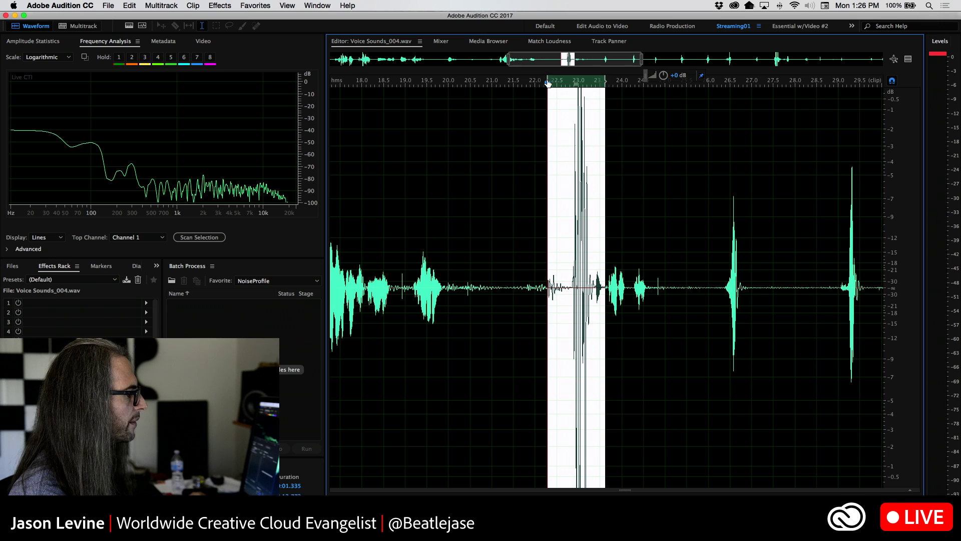
{"action": "left_click_drag", "start_coordinate": [547, 78], "coordinate": [565, 80]}
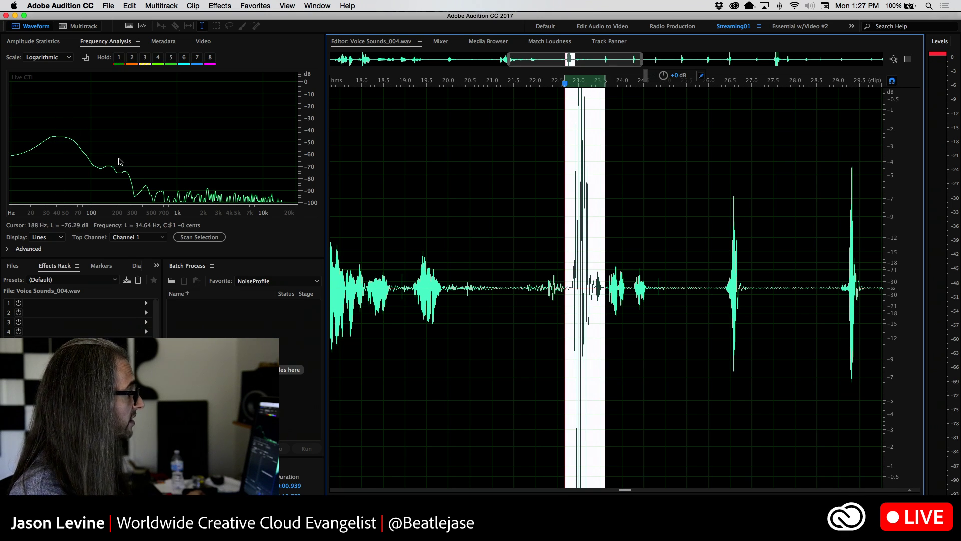
Play the selected burst twice and move the playhead back to its peak at about 23.1 seconds
{"action": "key", "text": "space"}
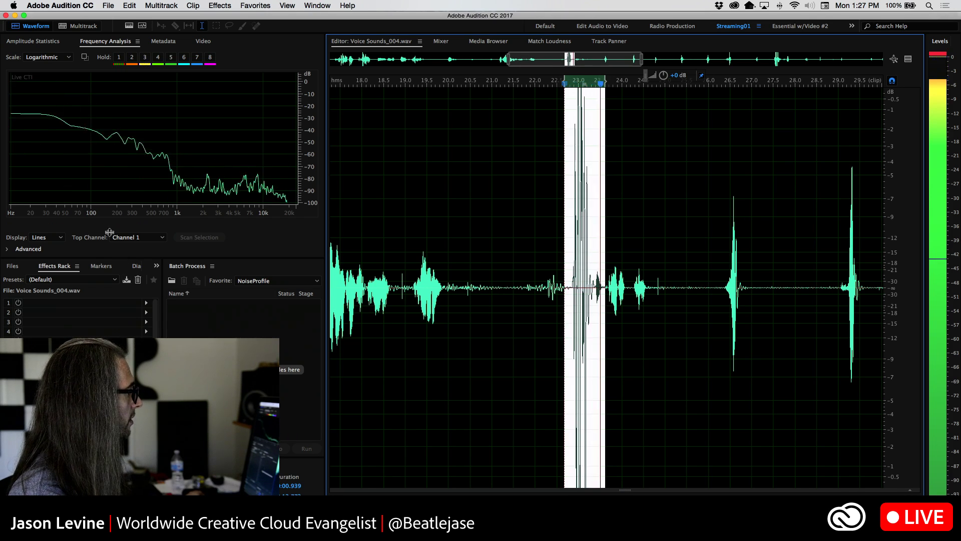
{"action": "key", "text": "space"}
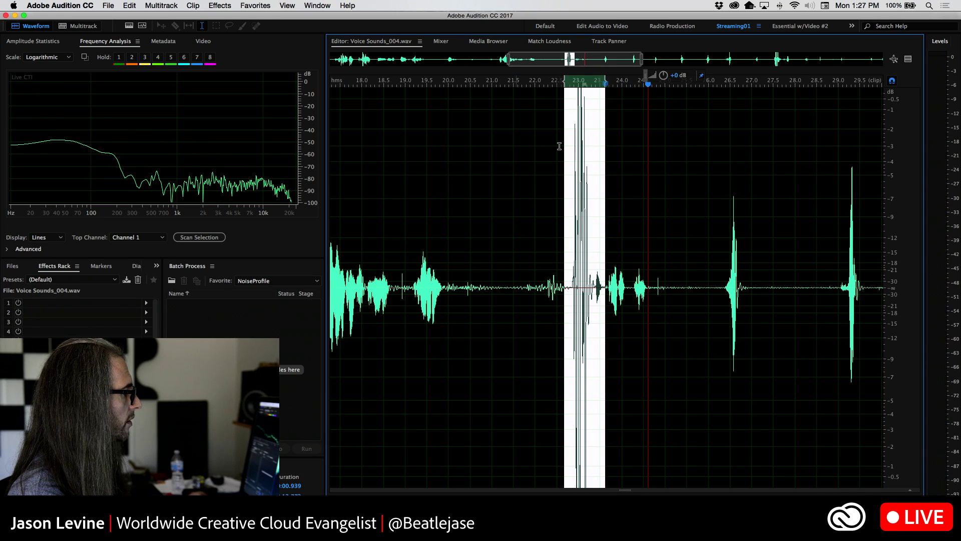
{"action": "key", "text": "space"}
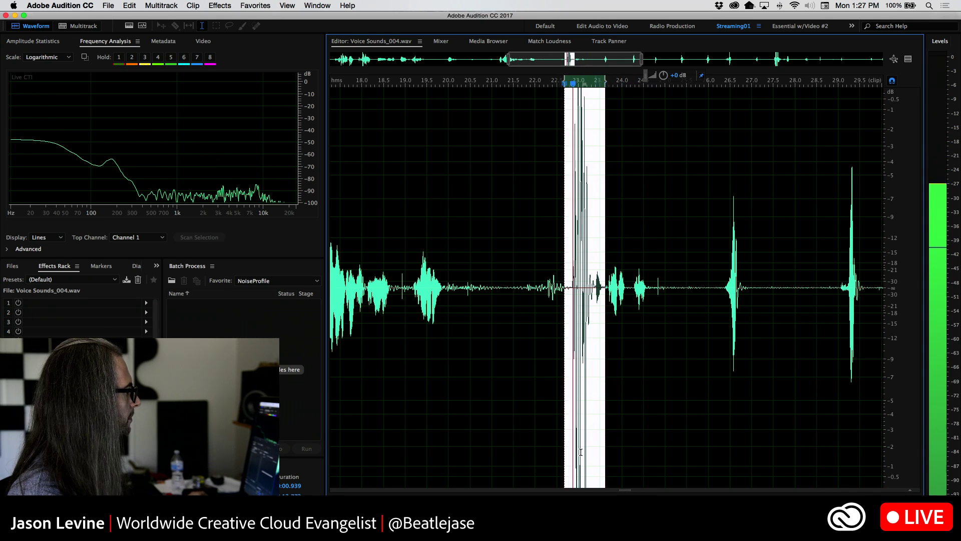
{"action": "key", "text": "space"}
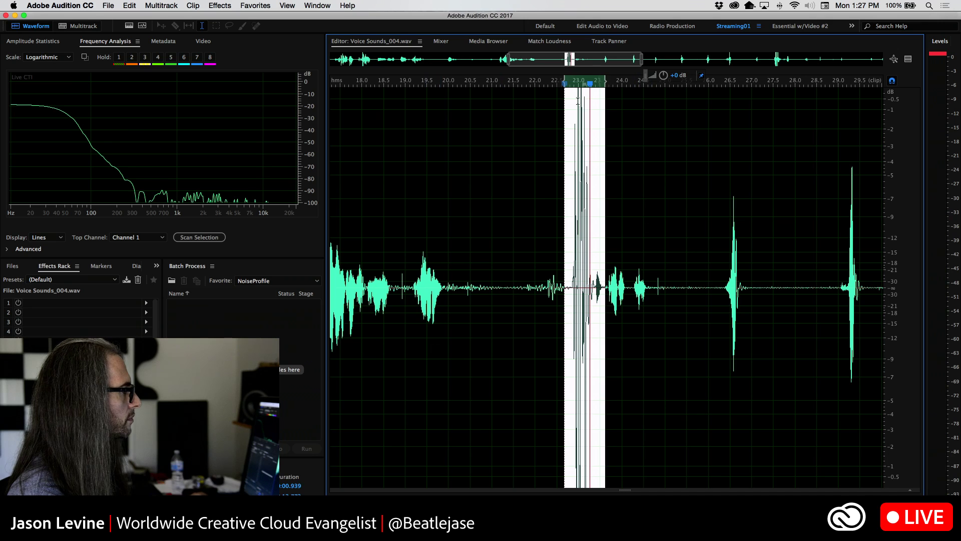
{"action": "left_click_drag", "start_coordinate": [590, 83], "coordinate": [584, 84]}
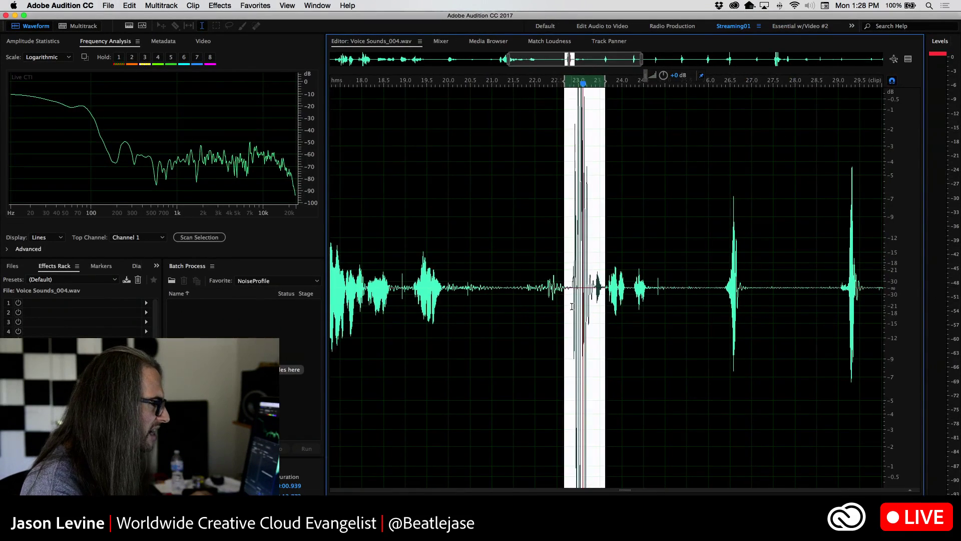
Clear the selection and play the row of short bursts from about 26 to 37 seconds
{"action": "left_click", "coordinate": [571, 306]}
{"action": "scroll", "coordinate": [651, 295], "scroll_direction": "right", "scroll_amount": 3}
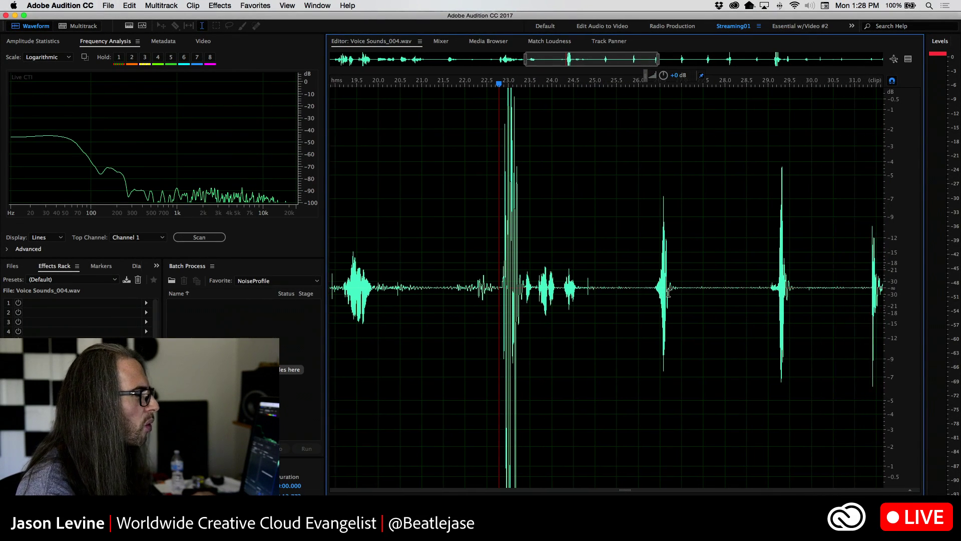
{"action": "scroll", "coordinate": [668, 293], "scroll_direction": "right", "scroll_amount": 10}
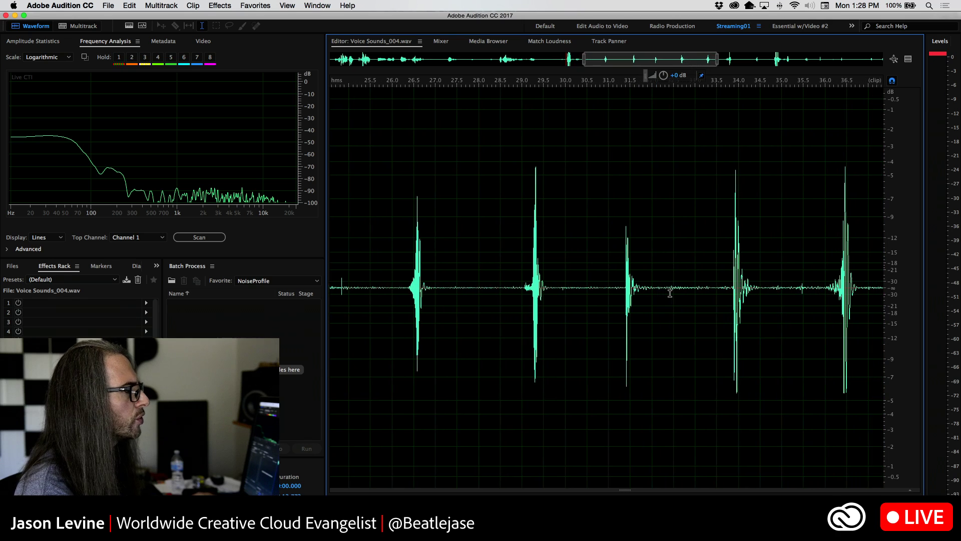
{"action": "scroll", "coordinate": [670, 293], "scroll_direction": "right", "scroll_amount": 3}
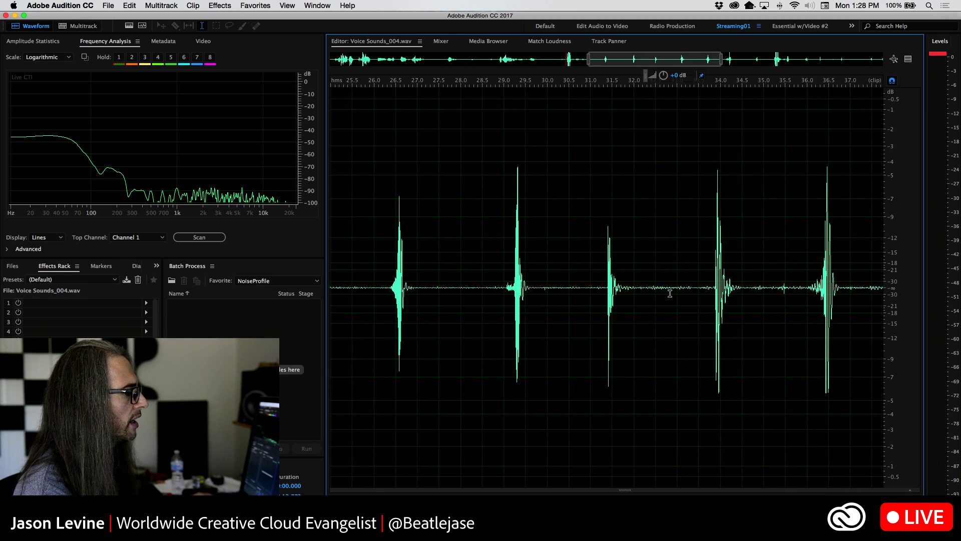
{"action": "left_click", "coordinate": [351, 238]}
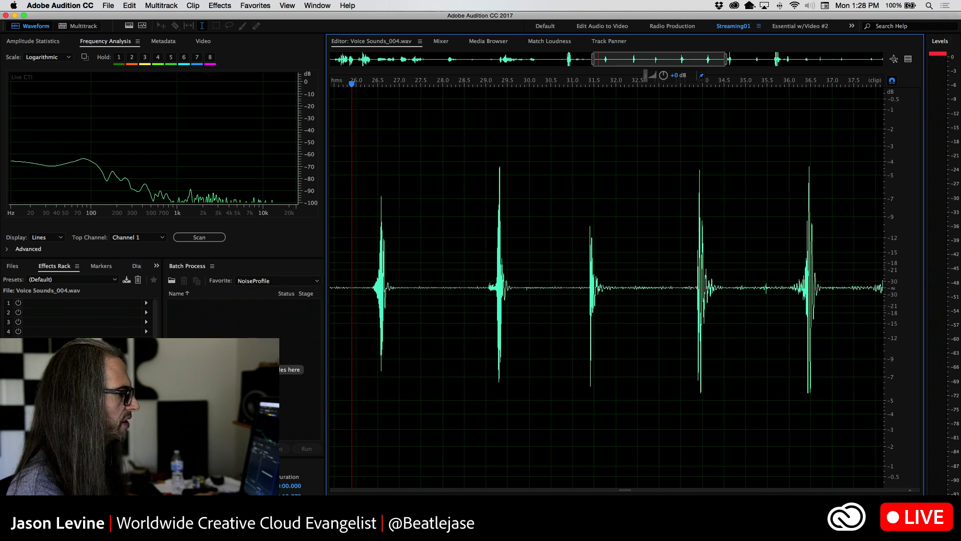
{"action": "key", "text": "space"}
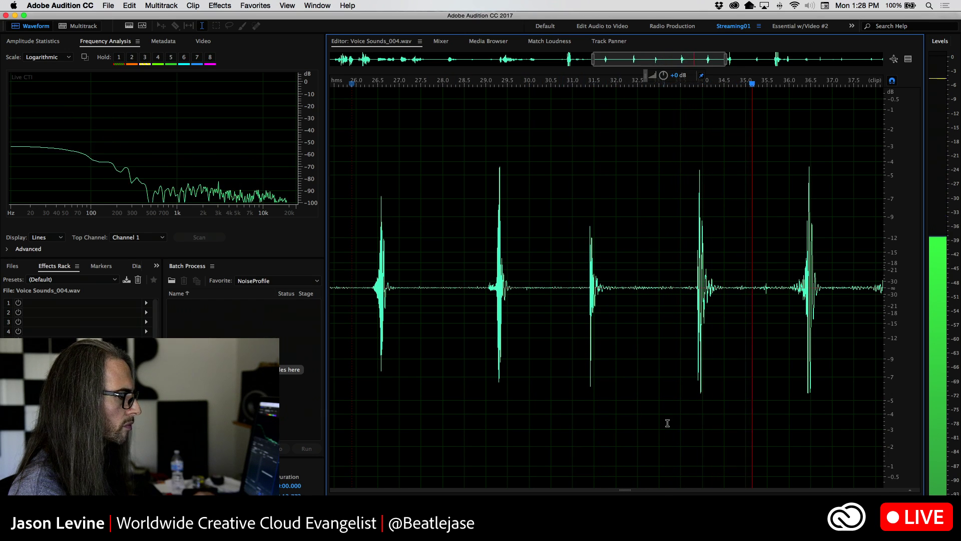
{"action": "key", "text": "space"}
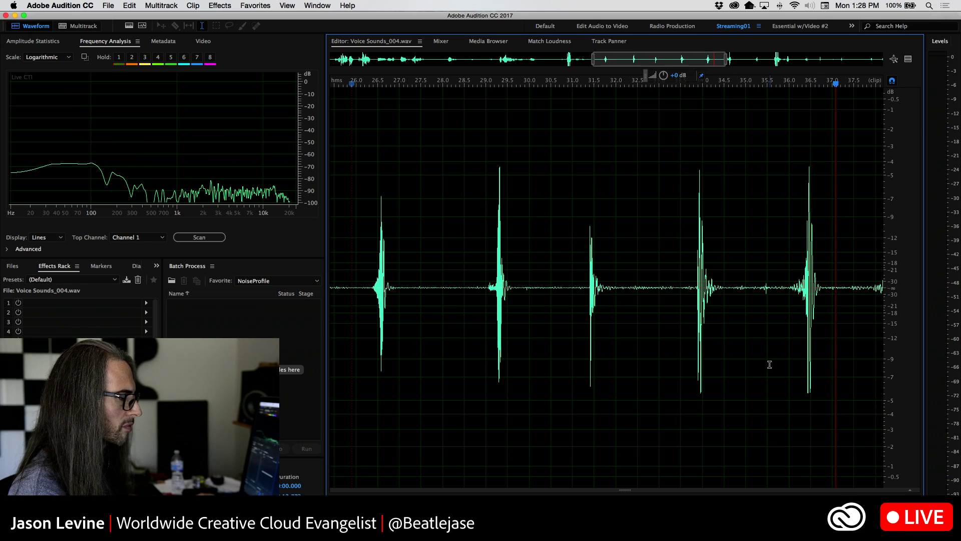
Play the tall burst at about 38.5 seconds, restarting from the 38-second point
{"action": "key", "text": "space"}
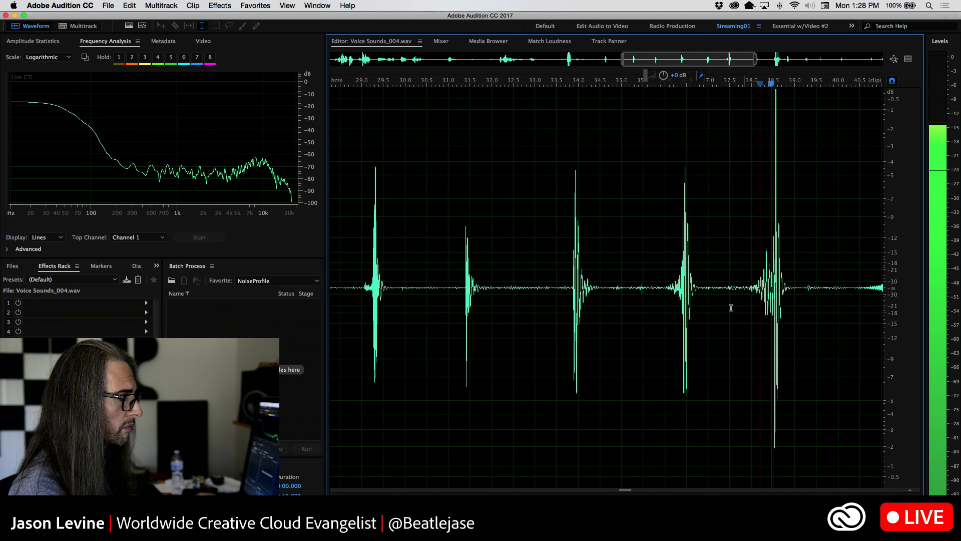
{"action": "key", "text": "space"}
{"action": "left_click", "coordinate": [749, 266]}
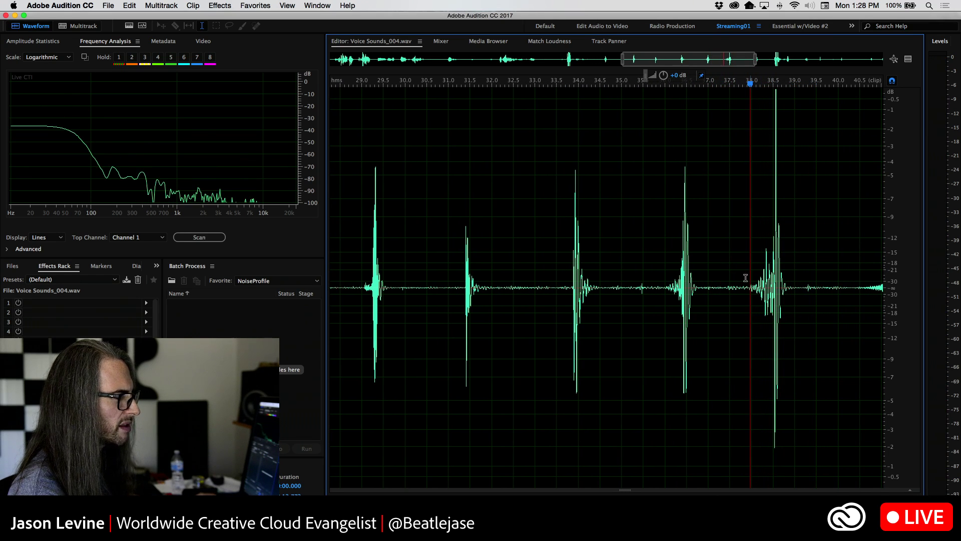
{"action": "key", "text": "space"}
{"action": "key", "text": "space"}
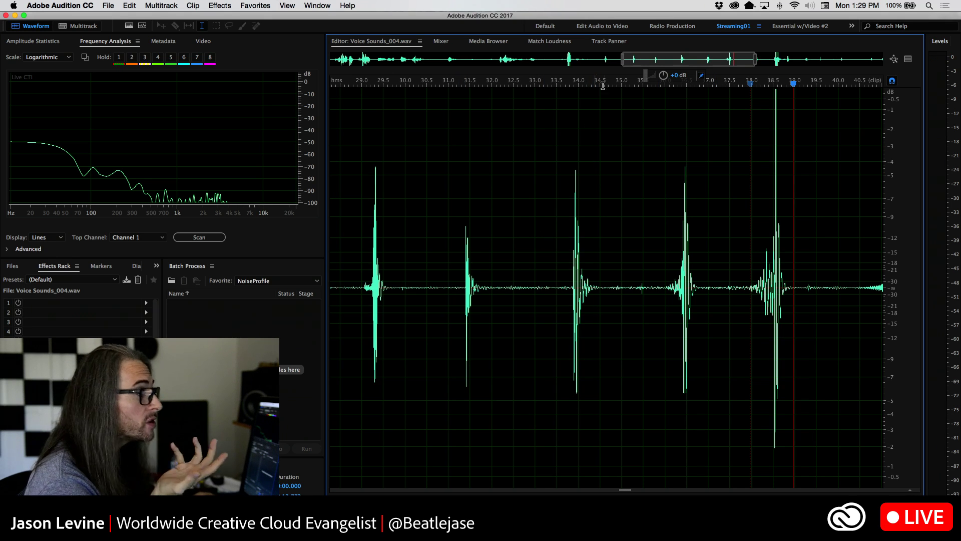
Audition the separate bursts at about 26.6, 29.3 and 31.4 seconds one after another
{"action": "left_click_drag", "start_coordinate": [623, 59], "coordinate": [467, 59]}
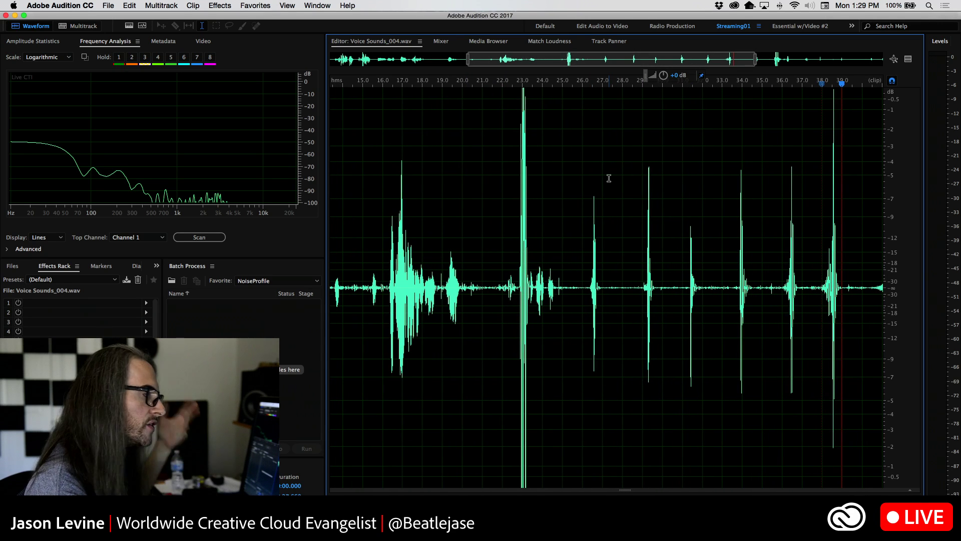
{"action": "left_click", "coordinate": [586, 213]}
{"action": "key", "text": "space"}
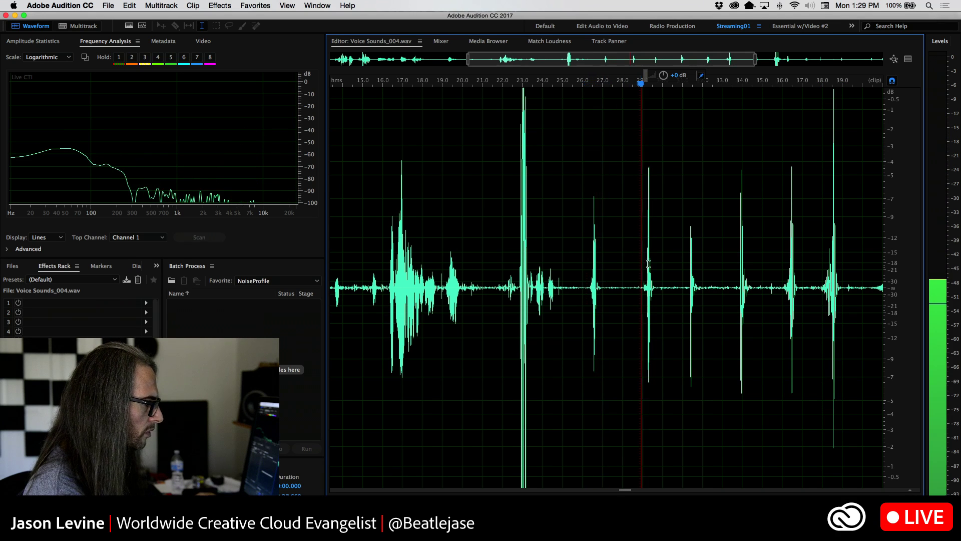
{"action": "left_click", "coordinate": [688, 276]}
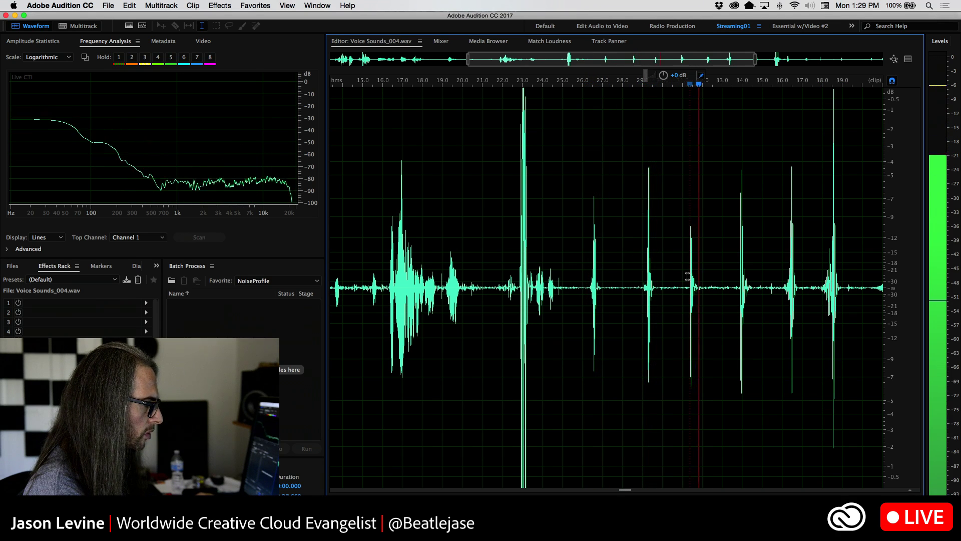
{"action": "left_click", "coordinate": [642, 270]}
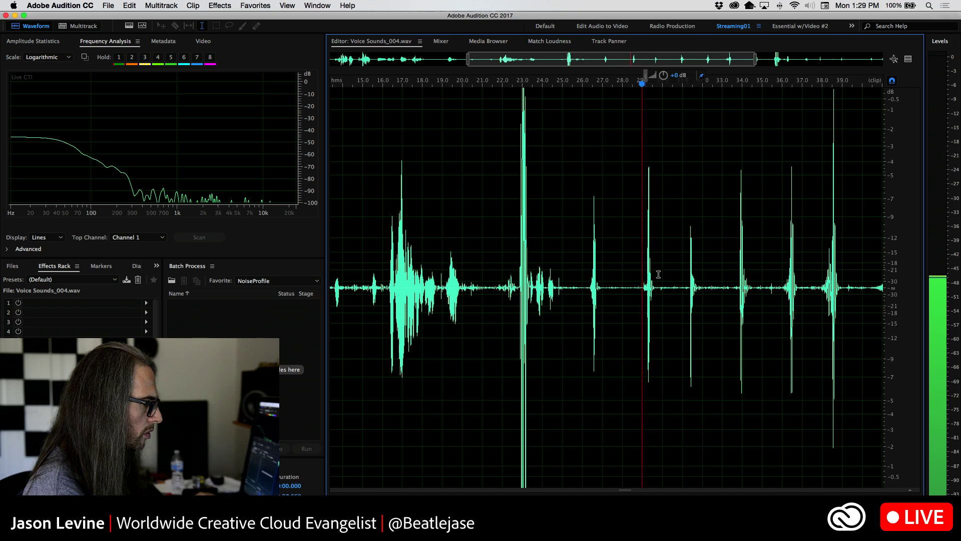
{"action": "left_click", "coordinate": [684, 273]}
{"action": "key", "text": "space"}
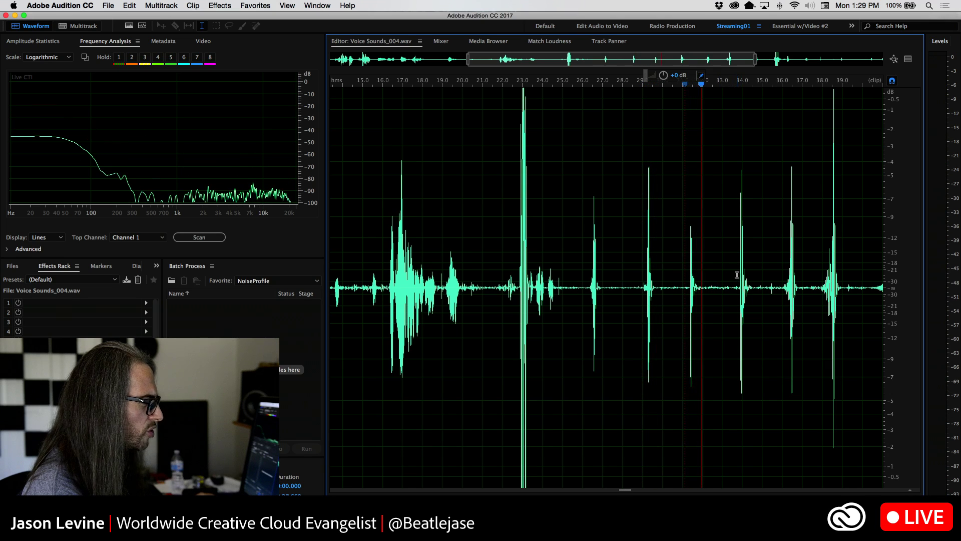
Audition the bursts at about 34, 36.5 and 38.5 seconds, repeating the last one
{"action": "left_click", "coordinate": [737, 275]}
{"action": "key", "text": "space"}
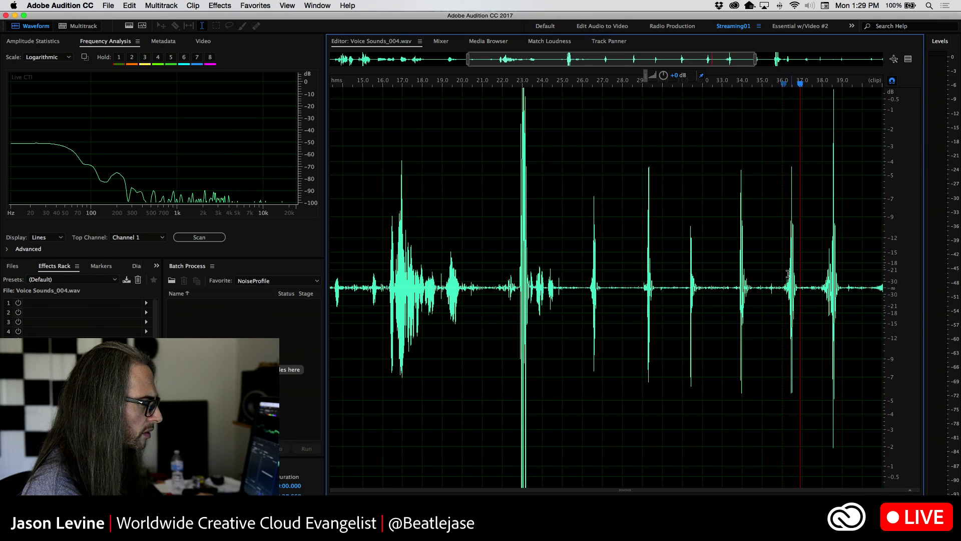
{"action": "left_click", "coordinate": [783, 271]}
{"action": "key", "text": "space"}
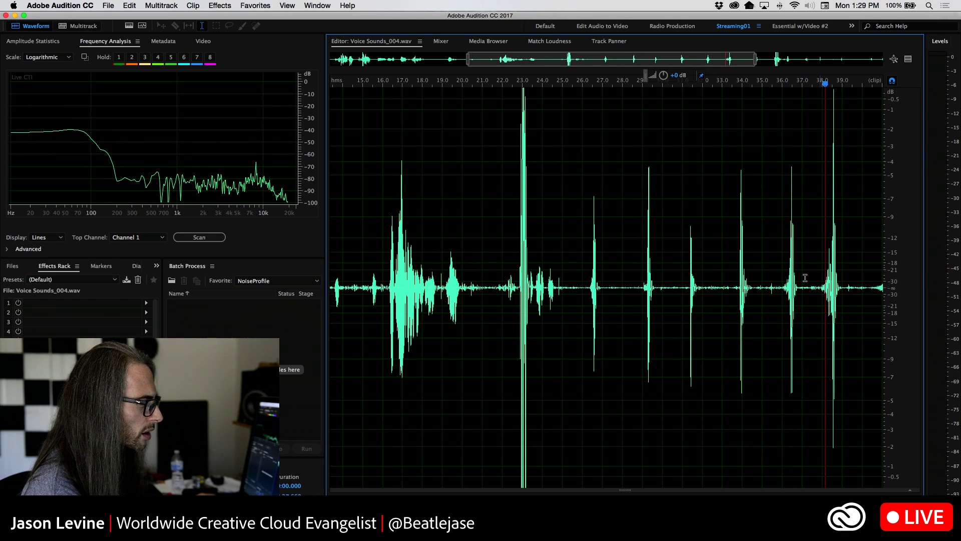
{"action": "key", "text": "space"}
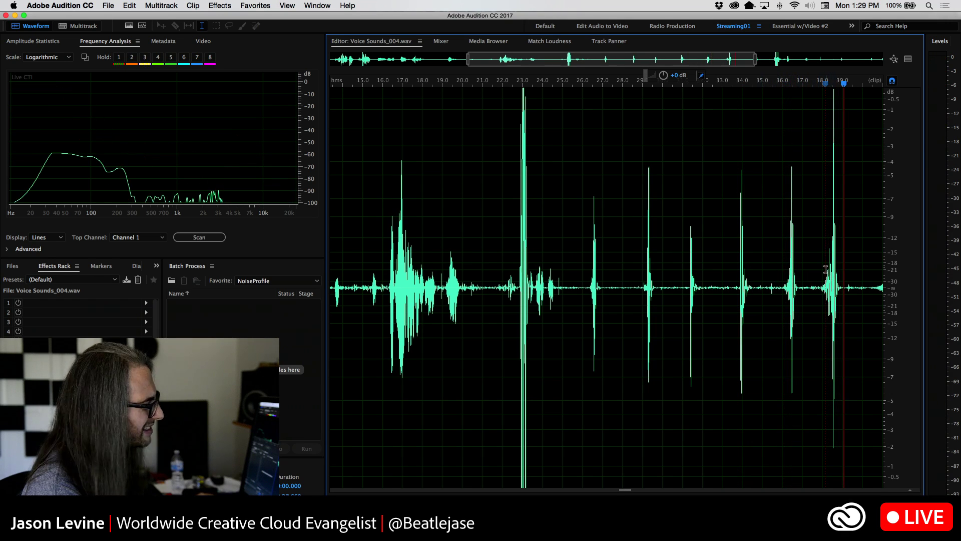
{"action": "key", "text": "space"}
{"action": "key", "text": "space"}
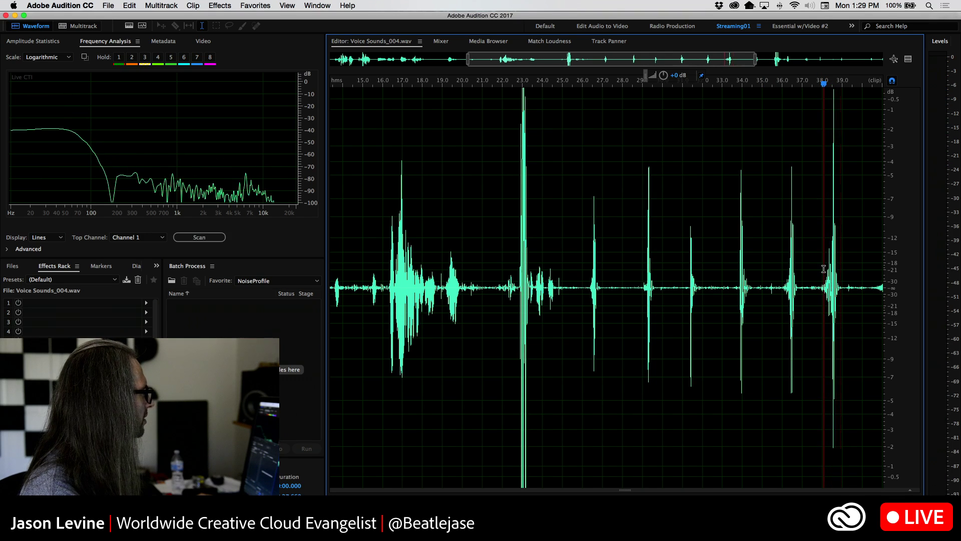
{"action": "key", "text": "space"}
{"action": "key", "text": "space"}
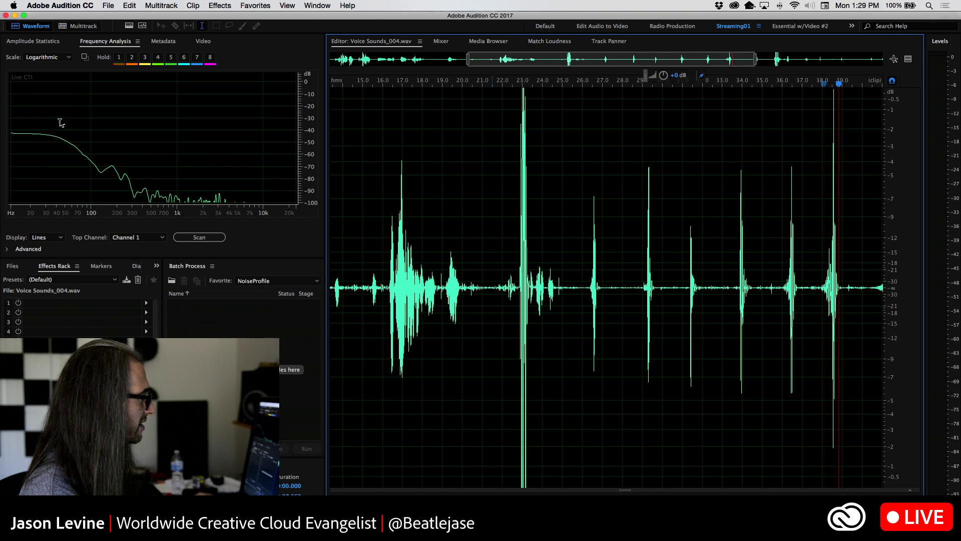
Return to the Bubblecano_SFX2a multitrack session, clear the solo on Tracks 1 to 3 and unmute Track 4
{"action": "left_click_drag", "start_coordinate": [586, 273], "coordinate": [660, 287]}
{"action": "left_click", "coordinate": [83, 25]}
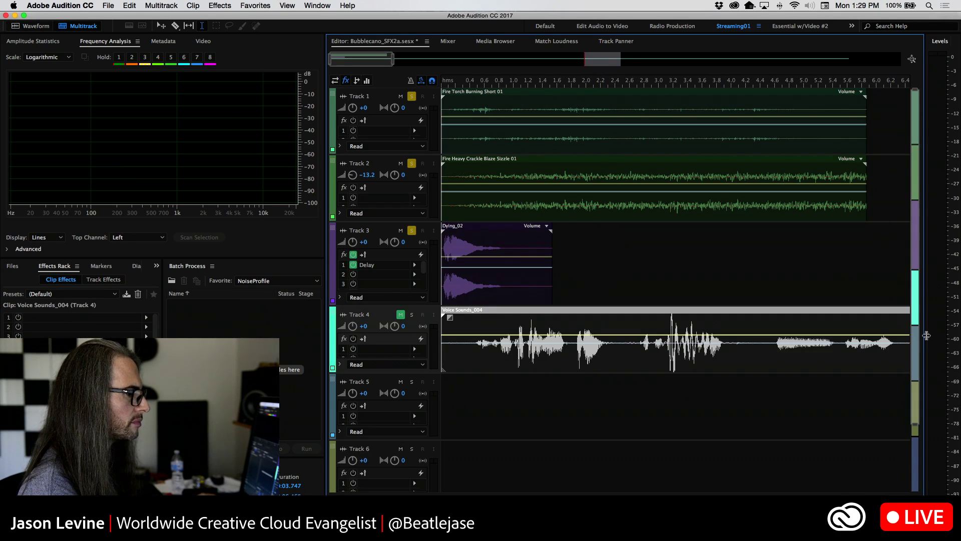
{"action": "left_click_drag", "start_coordinate": [920, 323], "coordinate": [699, 134]}
{"action": "left_click_drag", "start_coordinate": [394, 59], "coordinate": [791, 64]}
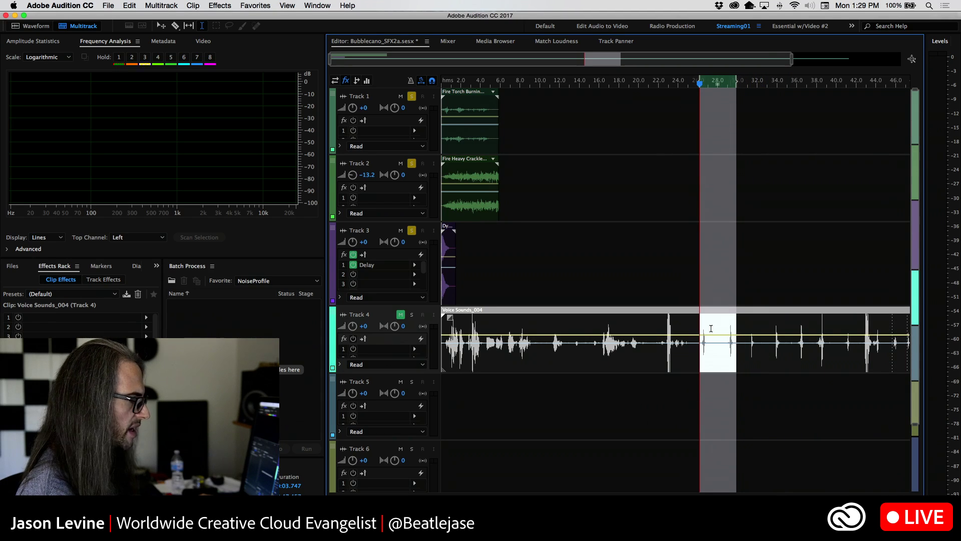
{"action": "left_click", "coordinate": [412, 164]}
{"action": "left_click", "coordinate": [411, 96]}
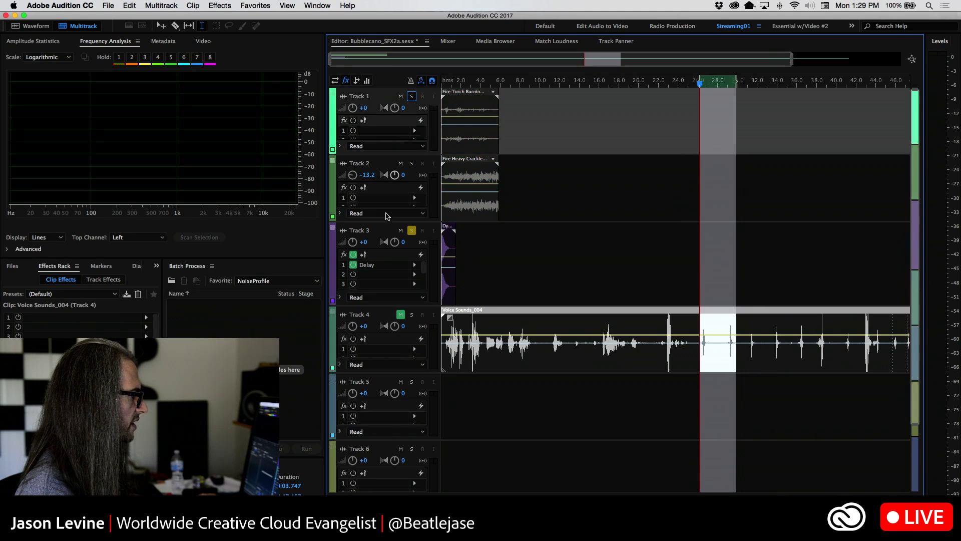
{"action": "left_click", "coordinate": [411, 229]}
{"action": "left_click", "coordinate": [401, 315]}
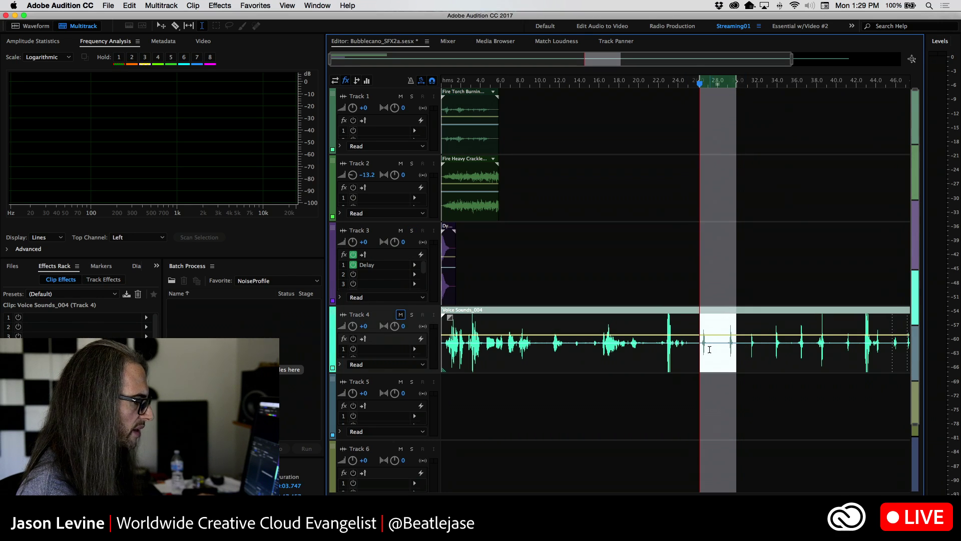
Select the burst at about 26.6 seconds in the Track 4 clip and split it out as its own clip
{"action": "left_click_drag", "start_coordinate": [709, 348], "coordinate": [701, 348]}
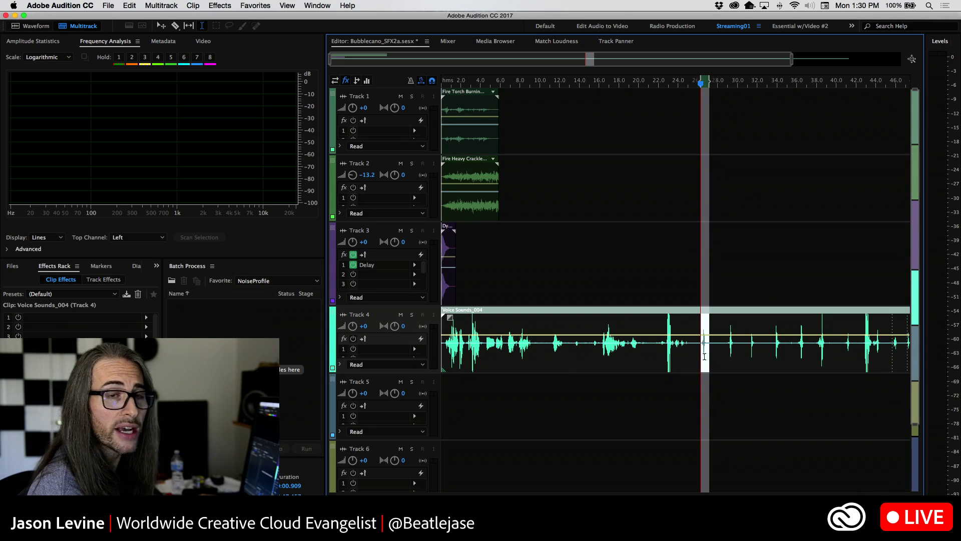
{"action": "right_click", "coordinate": [704, 358]}
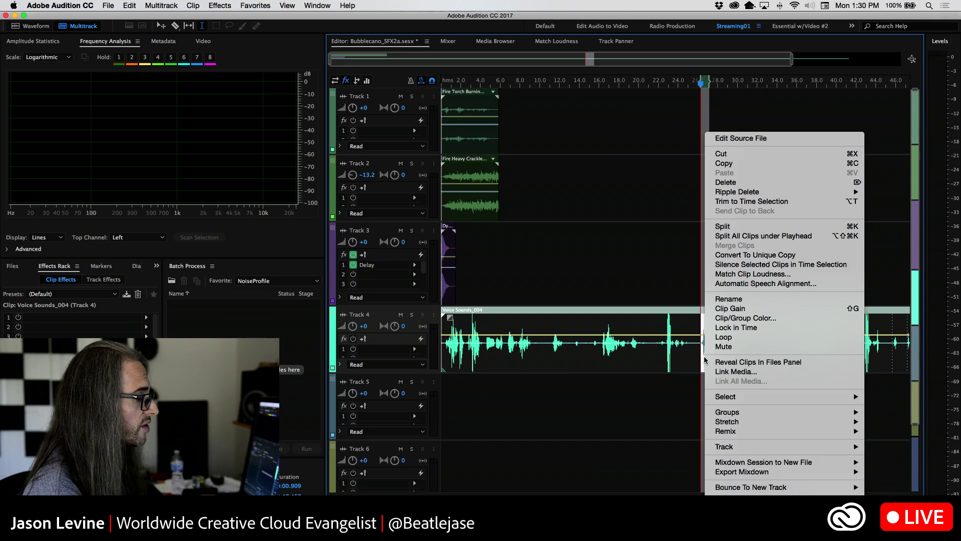
{"action": "left_click", "coordinate": [734, 227]}
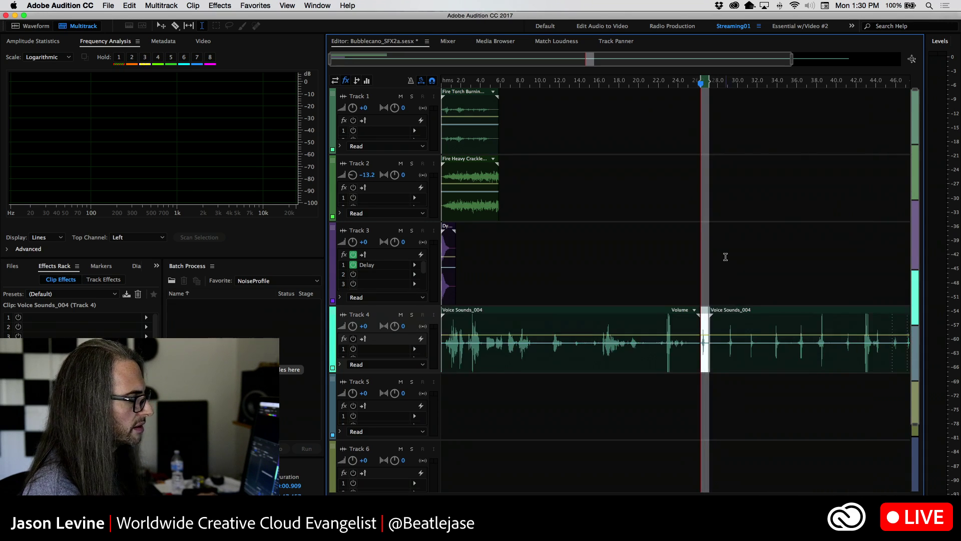
Play the burst at about 29.3 seconds on Track 4, select it and split it out as its own clip
{"action": "left_click", "coordinate": [726, 328]}
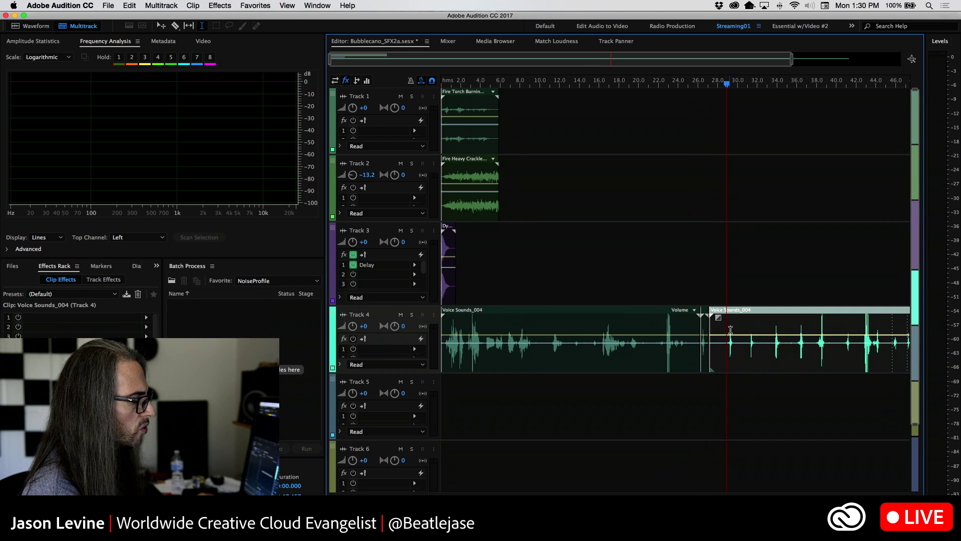
{"action": "key", "text": "space"}
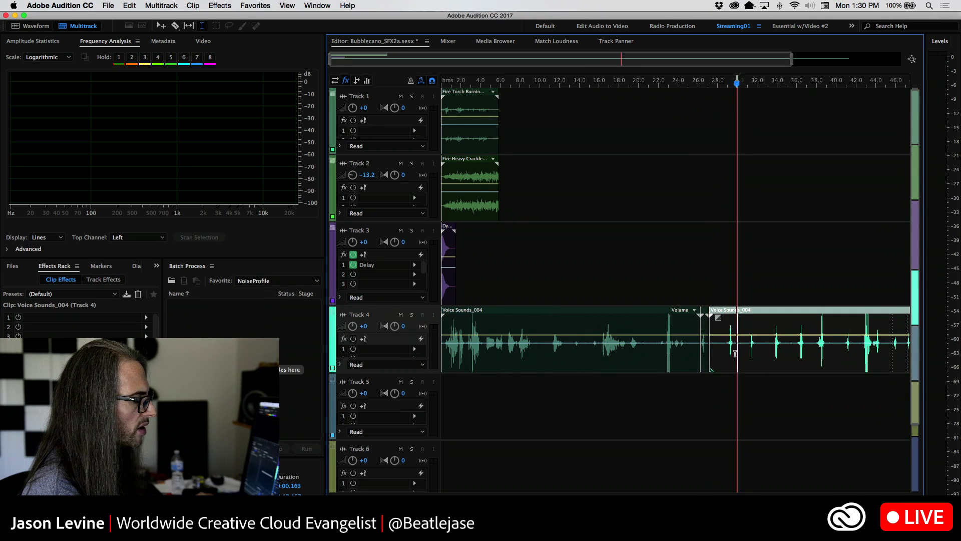
{"action": "left_click", "coordinate": [725, 352]}
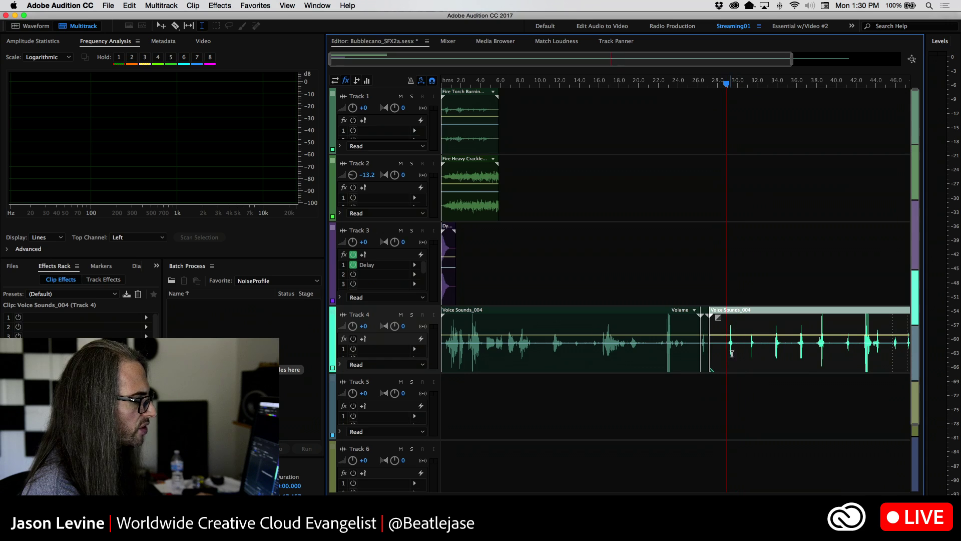
{"action": "left_click_drag", "start_coordinate": [736, 351], "coordinate": [726, 352]}
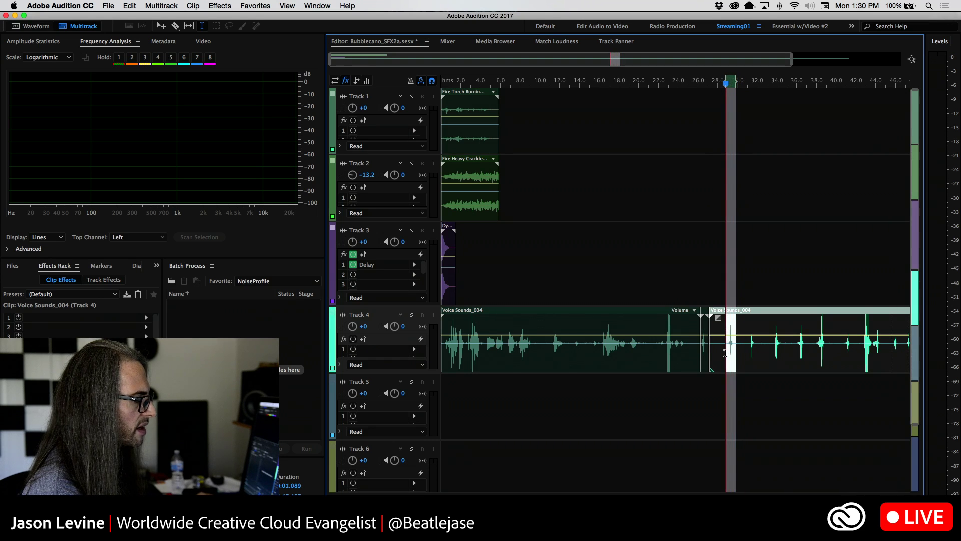
{"action": "right_click", "coordinate": [729, 323]}
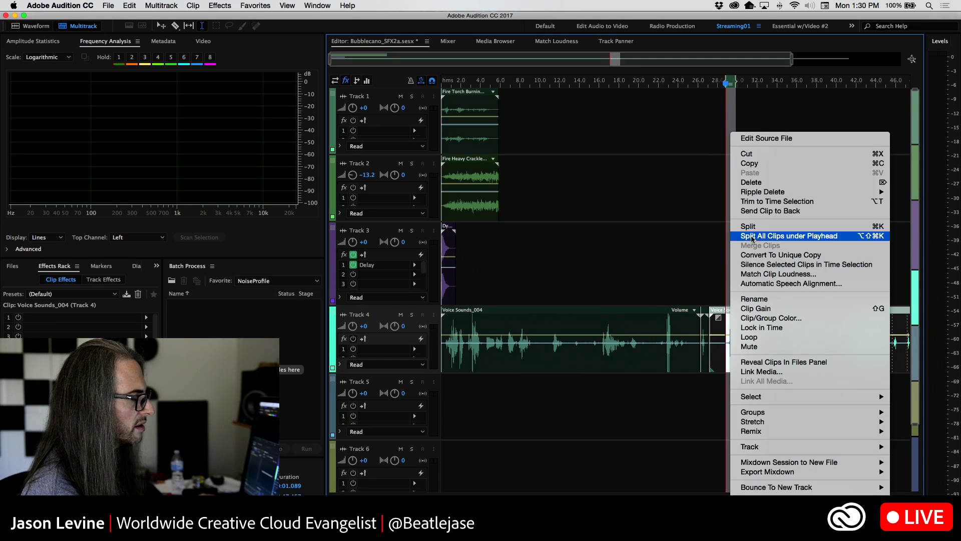
{"action": "left_click", "coordinate": [738, 226]}
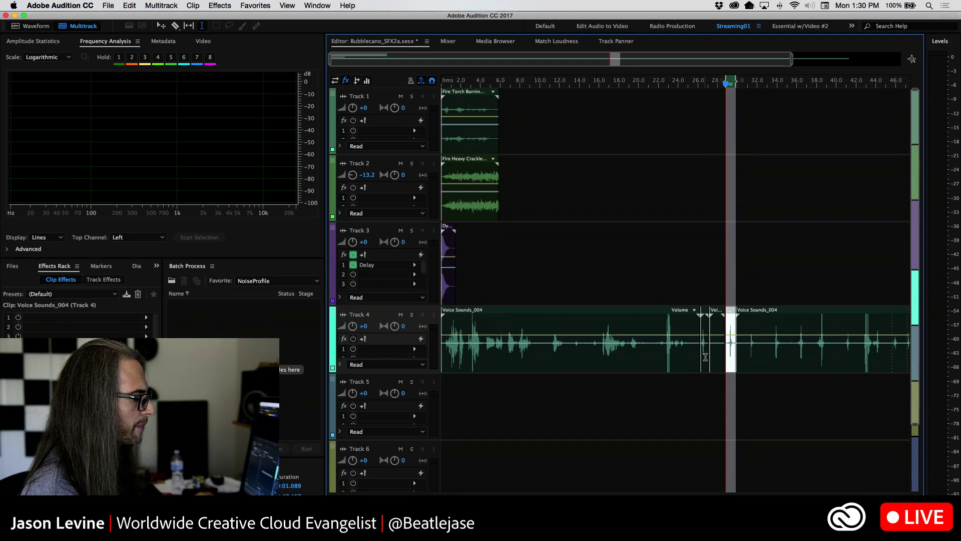
Move the first split burst to Track 5 and the second to Track 6, both near 2.5 seconds
{"action": "key", "text": "v"}
{"action": "left_click_drag", "start_coordinate": [705, 359], "coordinate": [466, 417]}
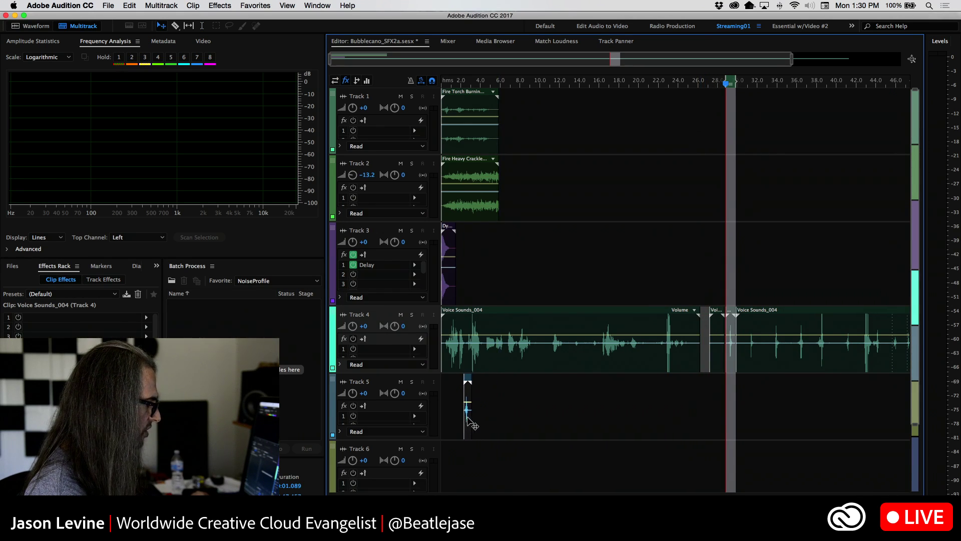
{"action": "left_click_drag", "start_coordinate": [732, 359], "coordinate": [469, 465]}
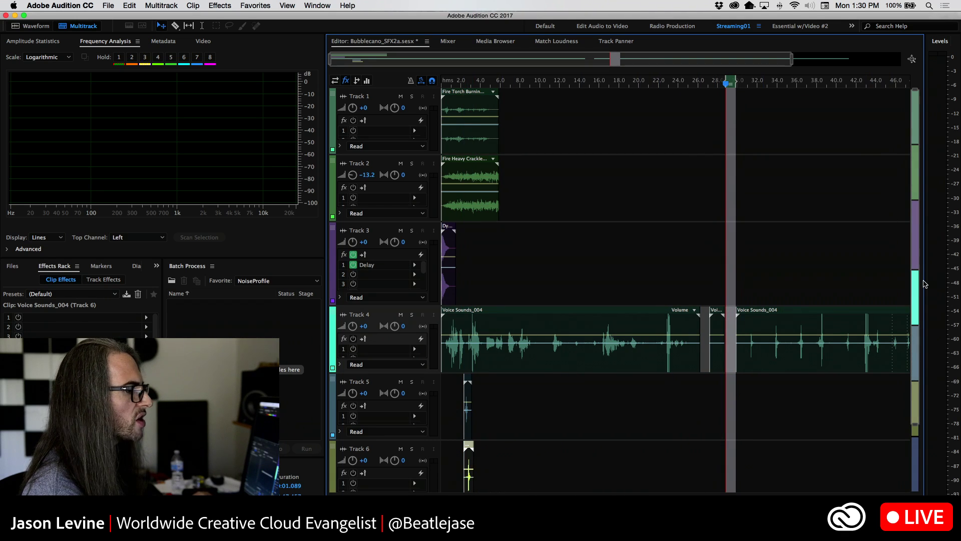
Enlarge the tracks and move the Track 5 burst to the very start of the session
{"action": "left_click_drag", "start_coordinate": [922, 91], "coordinate": [925, 316]}
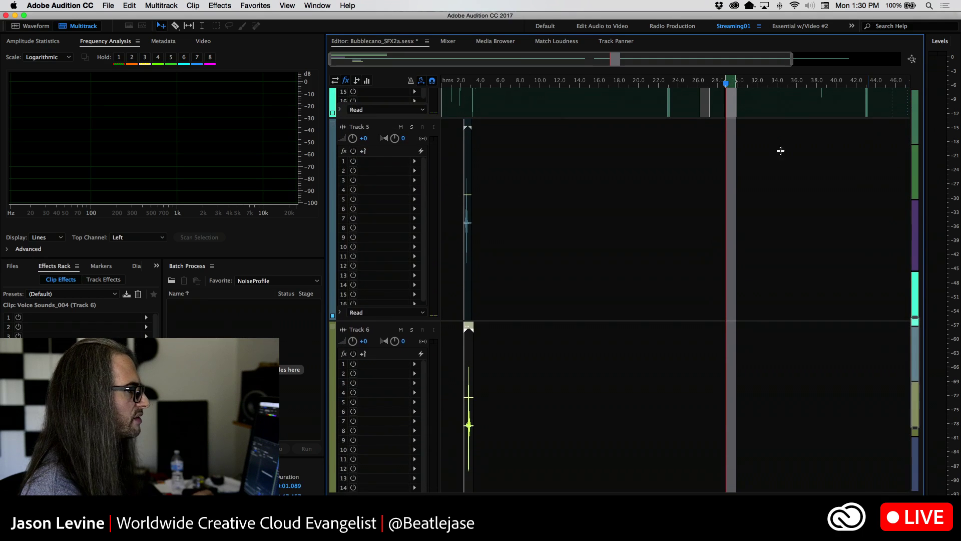
{"action": "left_click_drag", "start_coordinate": [790, 59], "coordinate": [616, 69]}
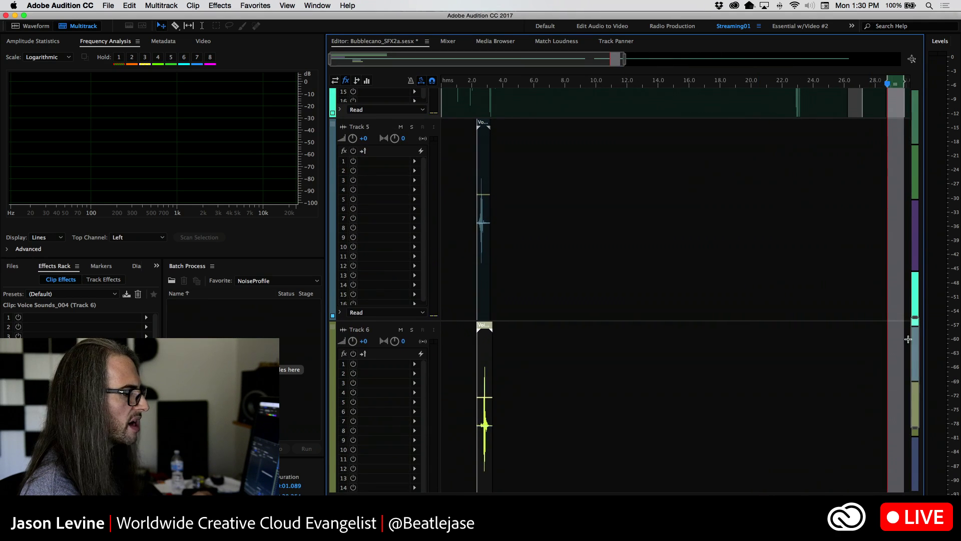
{"action": "left_click_drag", "start_coordinate": [915, 435], "coordinate": [916, 490]}
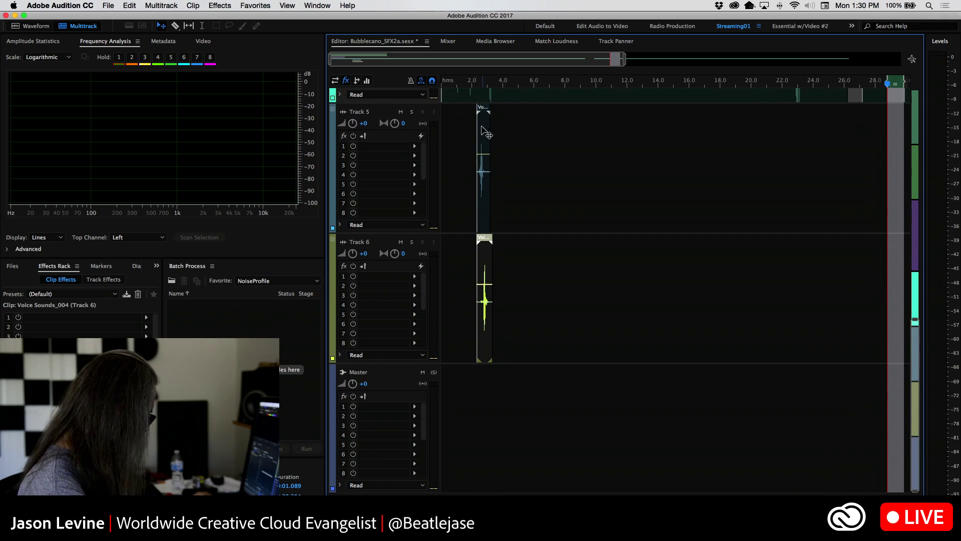
{"action": "left_click_drag", "start_coordinate": [490, 128], "coordinate": [455, 129]}
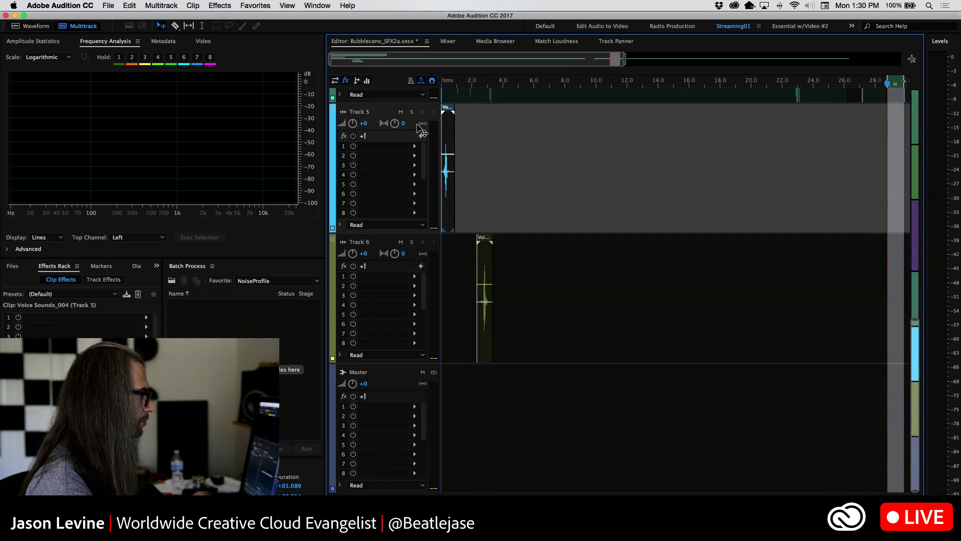
{"action": "left_click_drag", "start_coordinate": [593, 85], "coordinate": [441, 85]}
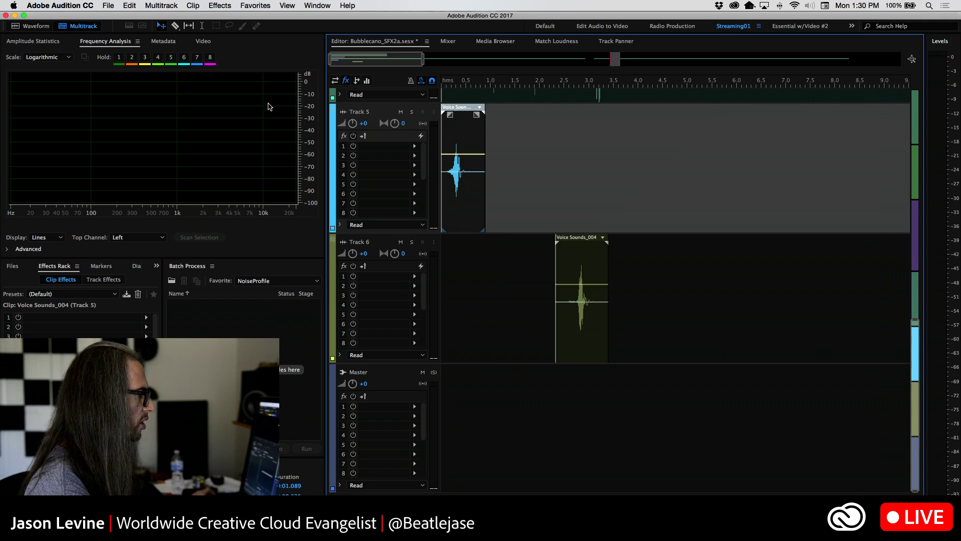
Solo Track 5 and play its burst from the start of the session
{"action": "left_click", "coordinate": [412, 112]}
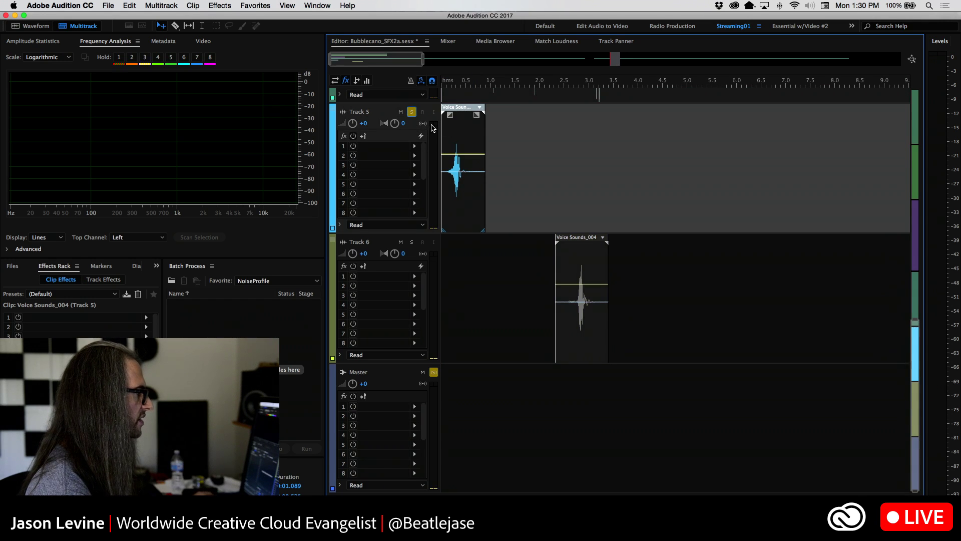
{"action": "left_click", "coordinate": [424, 80]}
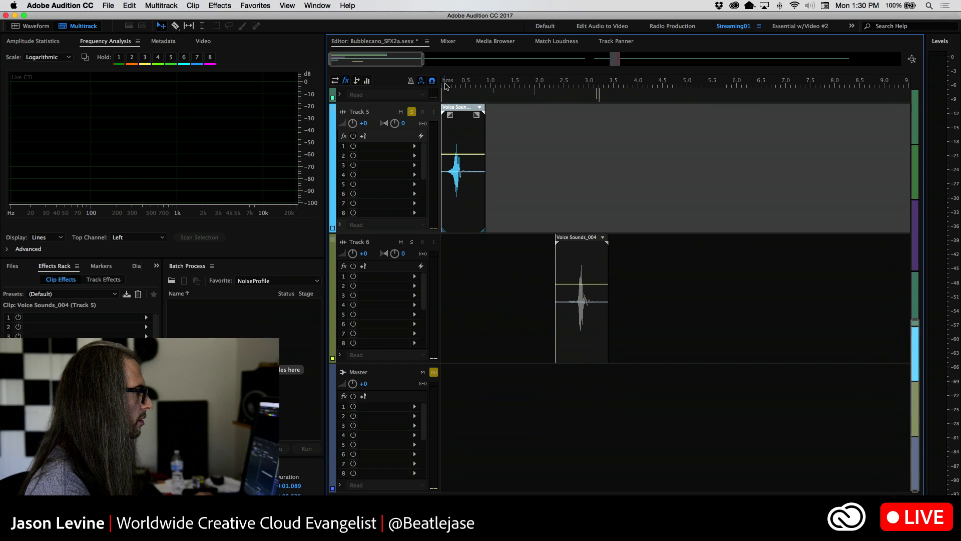
{"action": "key", "text": "space"}
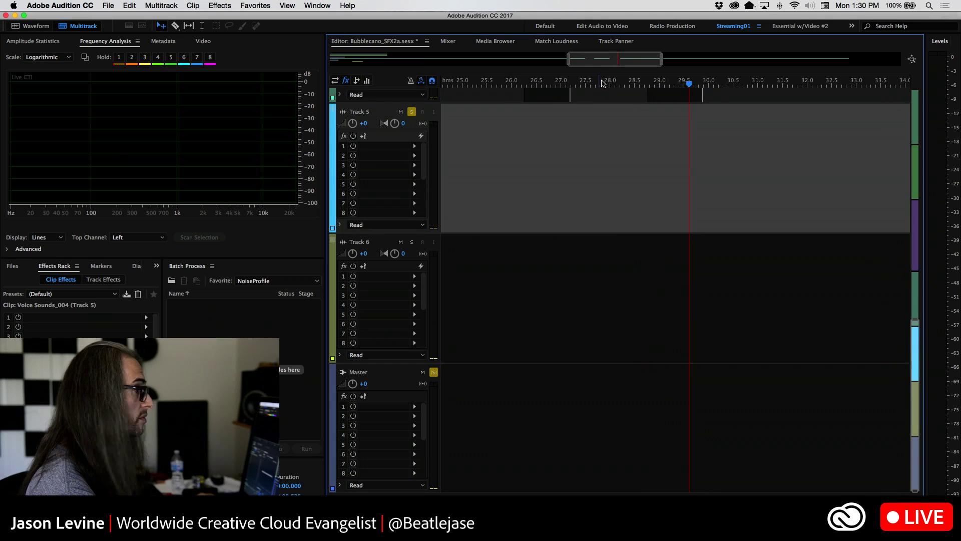
{"action": "left_click_drag", "start_coordinate": [613, 59], "coordinate": [380, 59]}
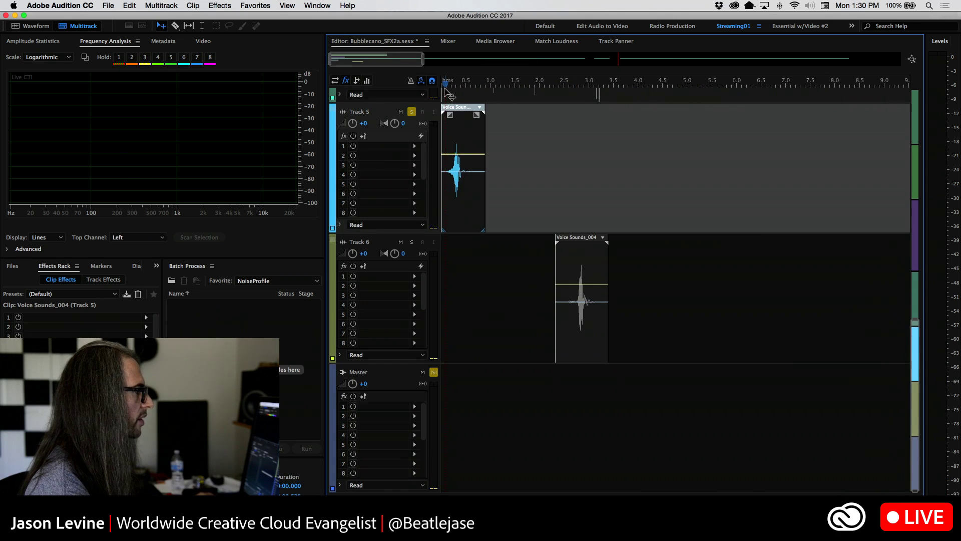
{"action": "left_click_drag", "start_coordinate": [444, 89], "coordinate": [468, 86]}
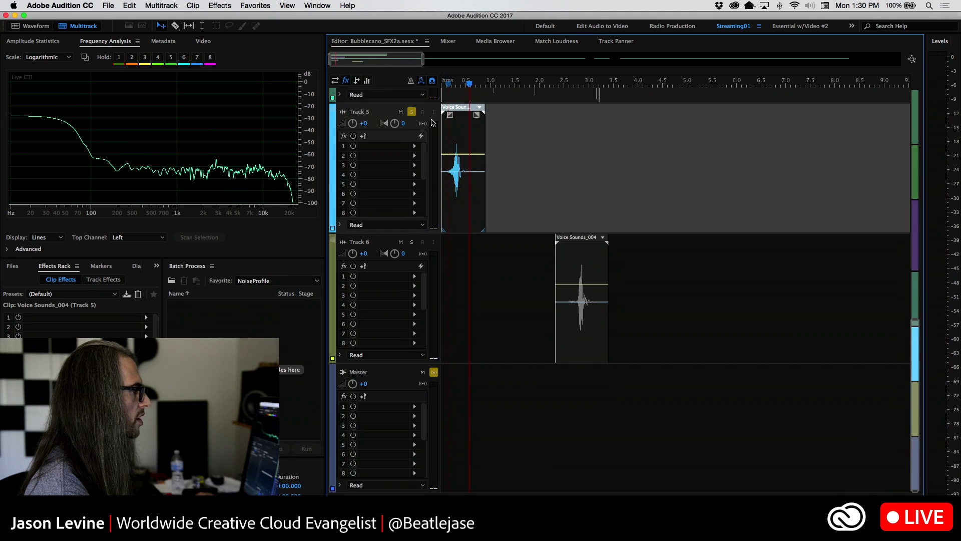
Move the Track 6 burst to about 0.3 seconds and trim its start to about 0.5 seconds, with Track 5's solo cleared
{"action": "left_click_drag", "start_coordinate": [594, 238], "coordinate": [458, 224]}
{"action": "left_click_drag", "start_coordinate": [443, 271], "coordinate": [457, 270]}
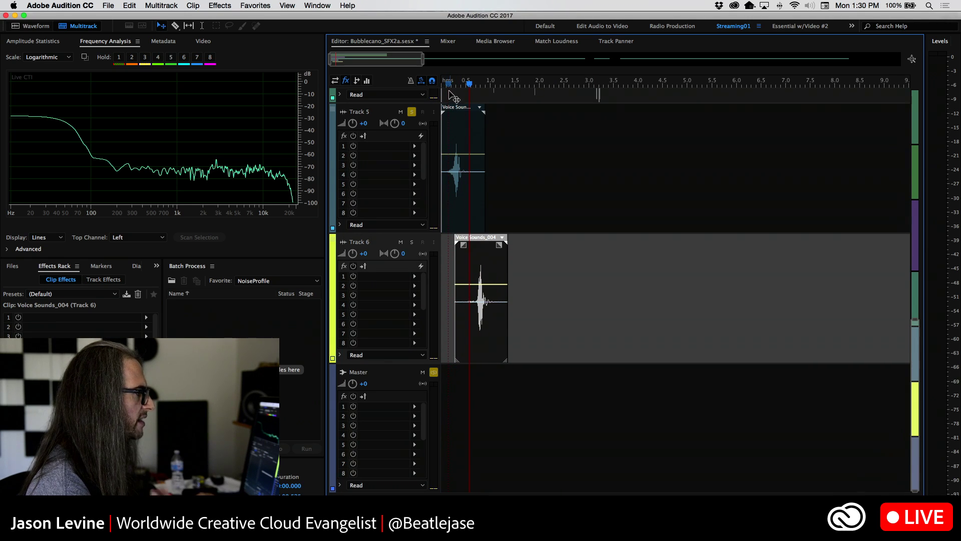
{"action": "left_click", "coordinate": [412, 112]}
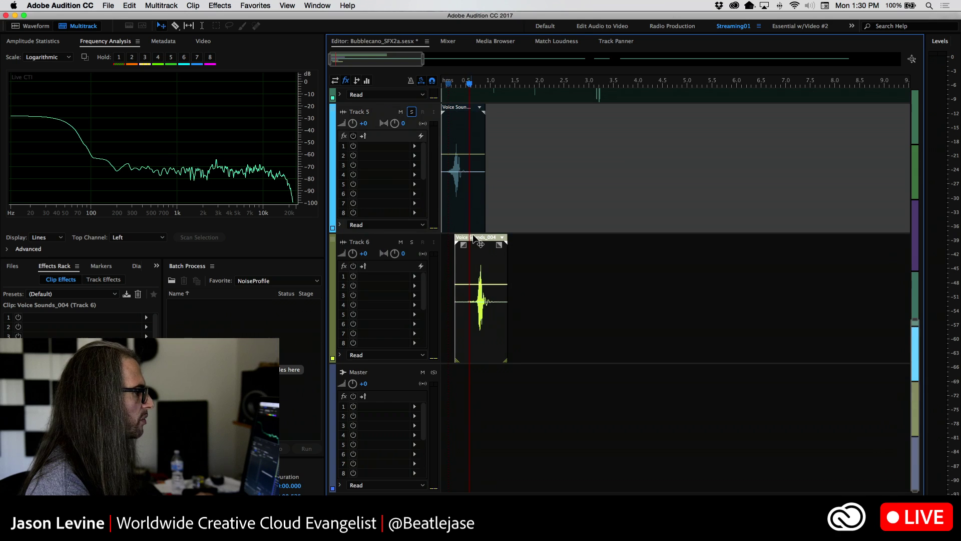
{"action": "left_click_drag", "start_coordinate": [456, 264], "coordinate": [464, 263]}
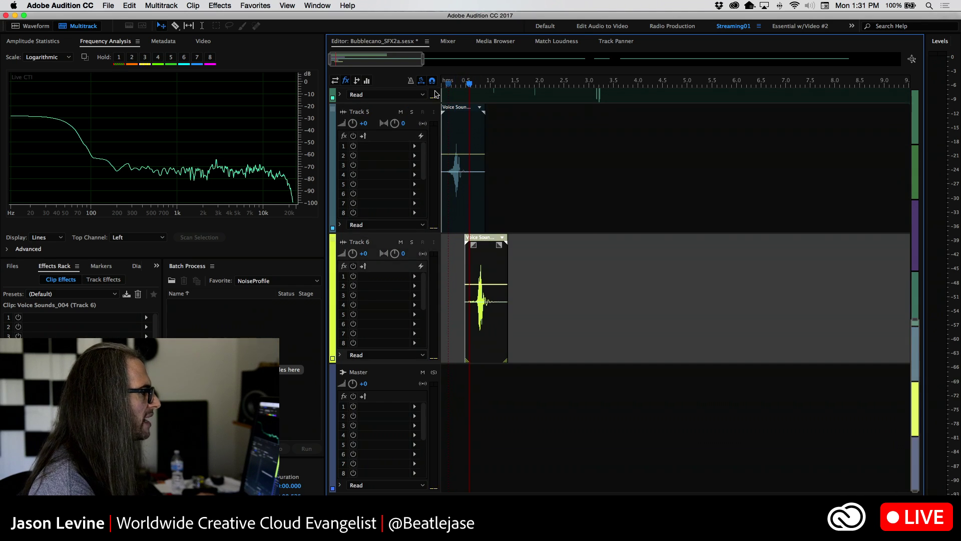
Slide the Track 6 clip to the session start and trim its head so its peak lines up with the Track 5 burst
{"action": "left_click_drag", "start_coordinate": [452, 84], "coordinate": [456, 85]}
{"action": "left_click_drag", "start_coordinate": [485, 269], "coordinate": [466, 259]}
{"action": "scroll", "coordinate": [468, 260], "scroll_direction": "up", "scroll_amount": 6}
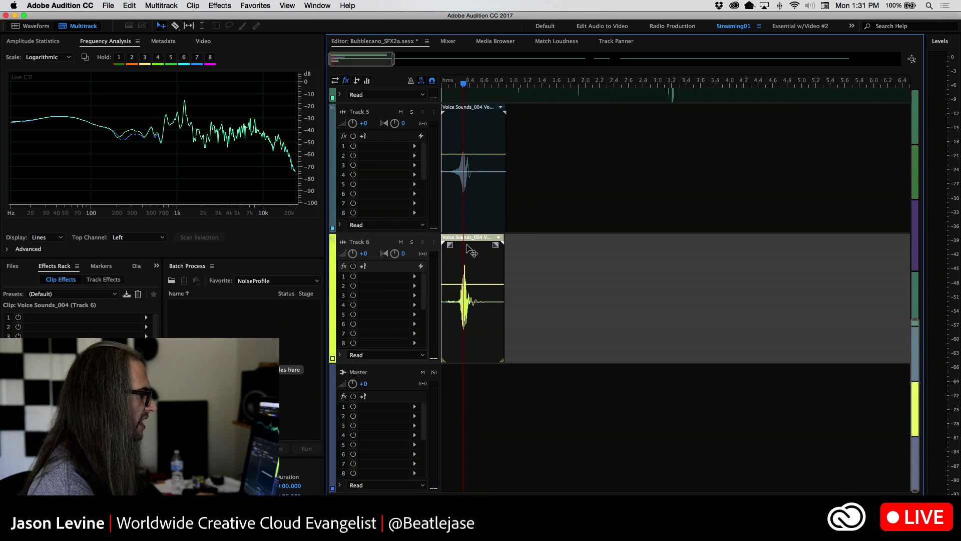
{"action": "scroll", "coordinate": [493, 171], "scroll_direction": "up", "scroll_amount": 8}
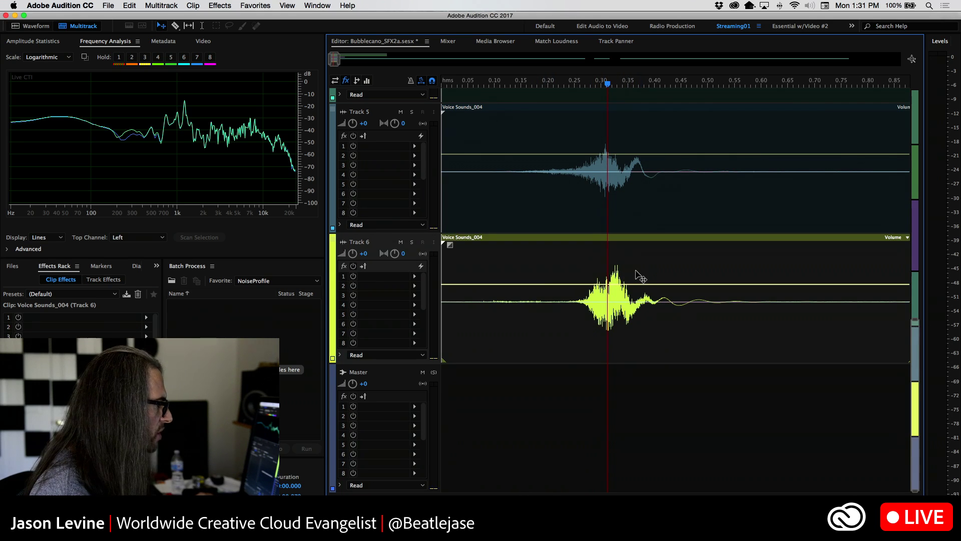
{"action": "mouse_move", "coordinate": [444, 271]}
{"action": "left_mouse_down"}
{"action": "mouse_move", "coordinate": [488, 270]}
{"action": "mouse_move", "coordinate": [449, 270]}
{"action": "left_mouse_up"}
{"action": "left_click_drag", "start_coordinate": [579, 273], "coordinate": [574, 272]}
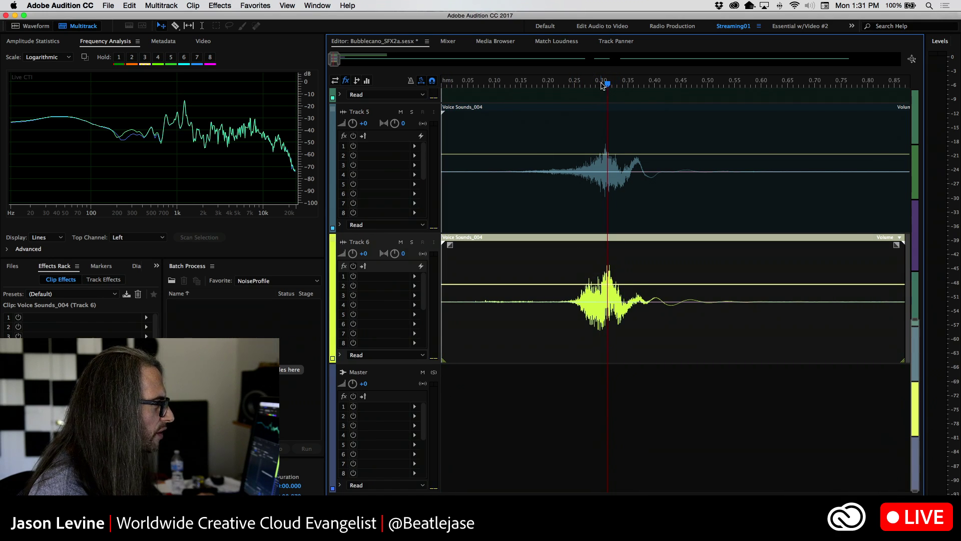
Solo Tracks 5 and 6 and play the two aligned bursts together from about 0.1 seconds
{"action": "left_click_drag", "start_coordinate": [602, 85], "coordinate": [490, 85]}
{"action": "scroll", "coordinate": [549, 148], "scroll_direction": "down", "scroll_amount": 2}
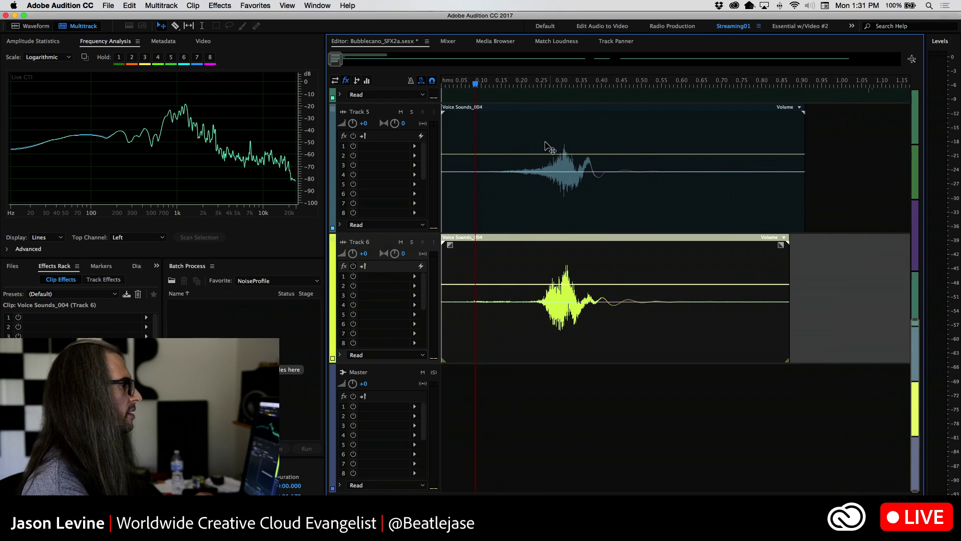
{"action": "scroll", "coordinate": [549, 147], "scroll_direction": "down", "scroll_amount": 1}
{"action": "left_click", "coordinate": [411, 112]}
{"action": "left_click", "coordinate": [412, 242]}
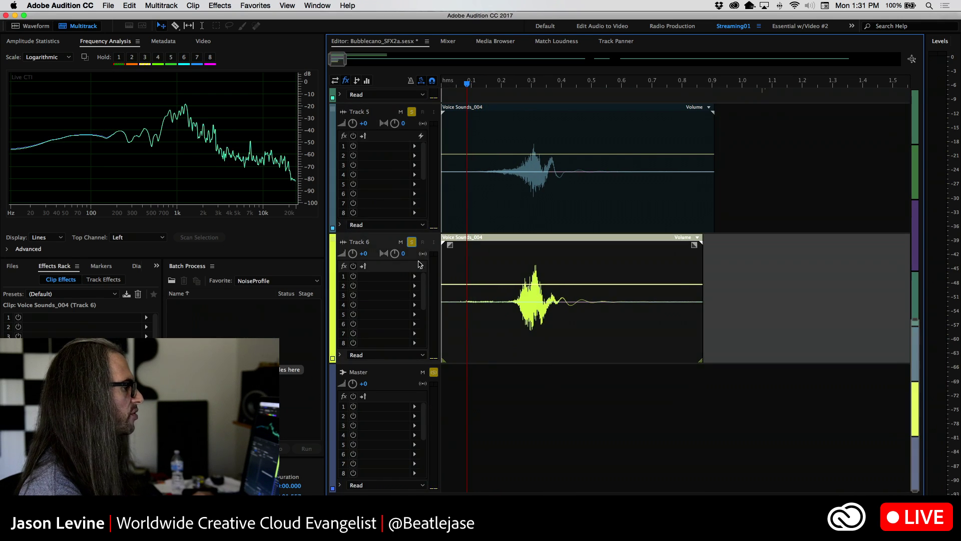
{"action": "key", "text": "space"}
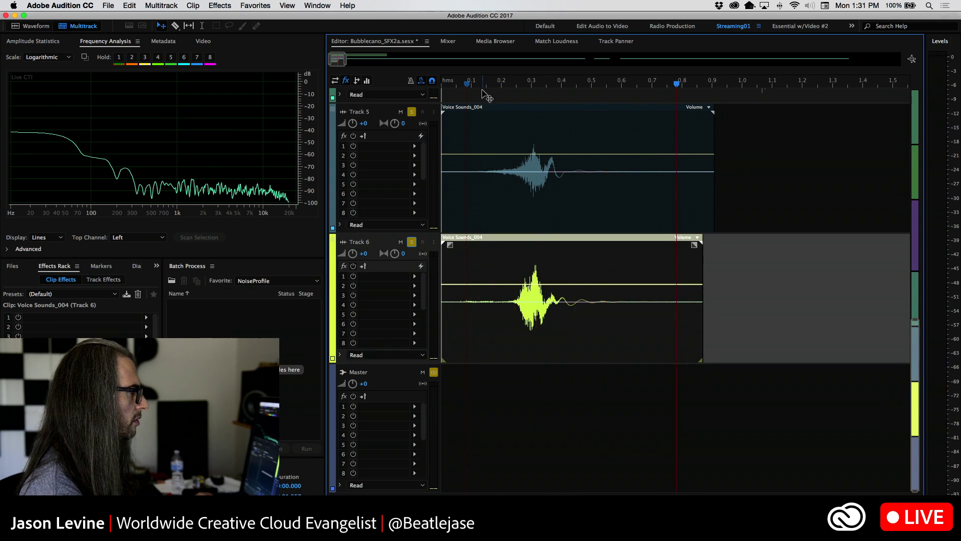
{"action": "left_click", "coordinate": [482, 85]}
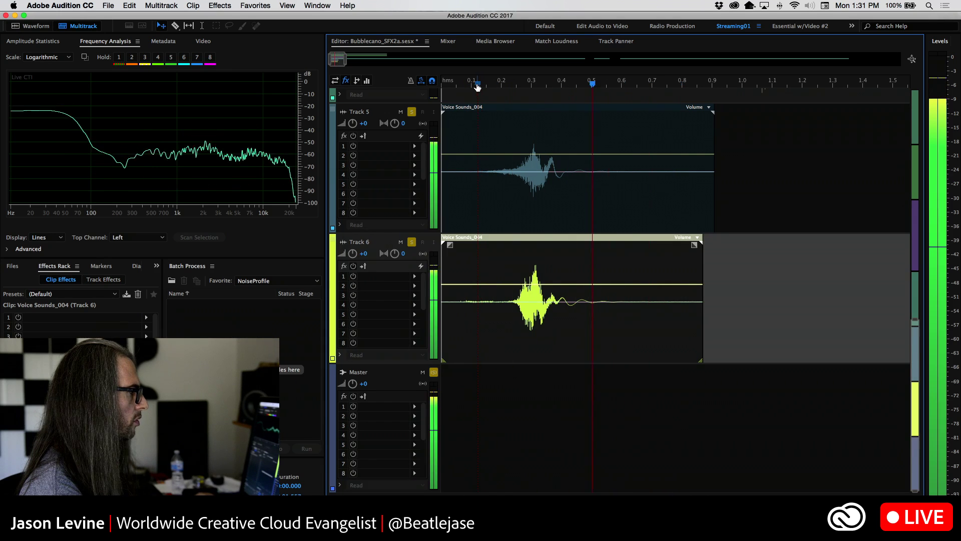
Replay the soloed Track 5 and Track 6 bursts together from just before 0.1 seconds
{"action": "left_click", "coordinate": [465, 85]}
{"action": "left_click", "coordinate": [465, 86]}
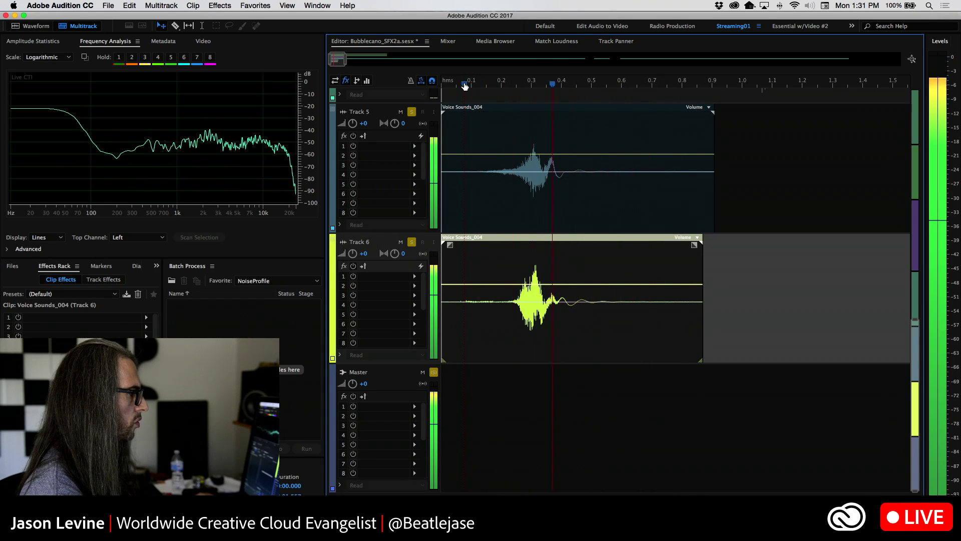
{"action": "left_click", "coordinate": [464, 85]}
Clear Track 6's solo and play the Track 5 burst alone from about 0.1 seconds
{"action": "left_click", "coordinate": [411, 242]}
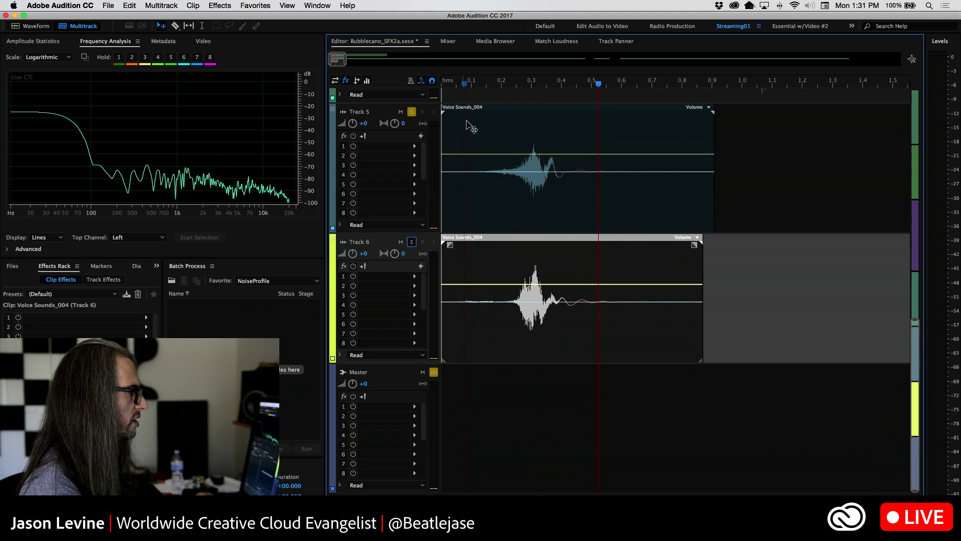
{"action": "left_click", "coordinate": [475, 84]}
{"action": "left_click", "coordinate": [476, 85]}
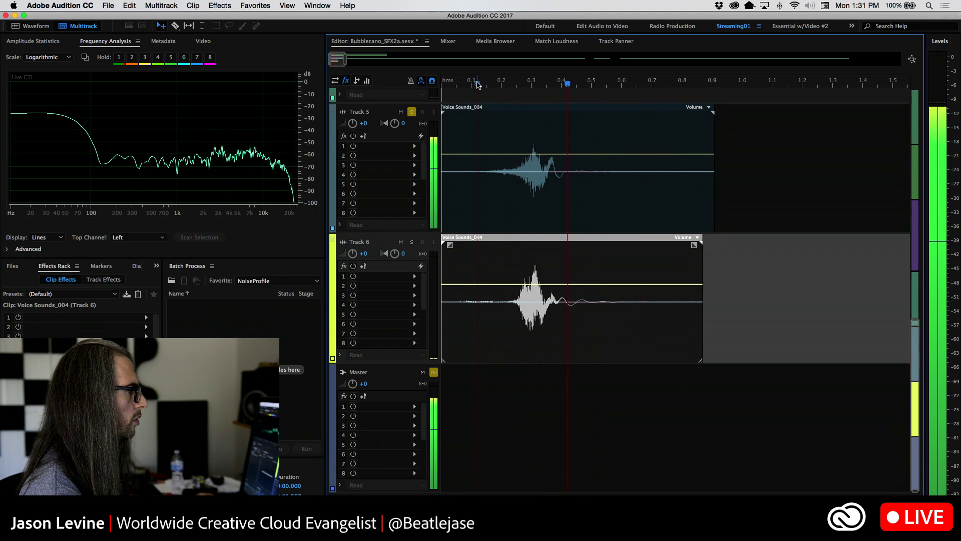
{"action": "left_click", "coordinate": [478, 85]}
{"action": "key", "text": "space"}
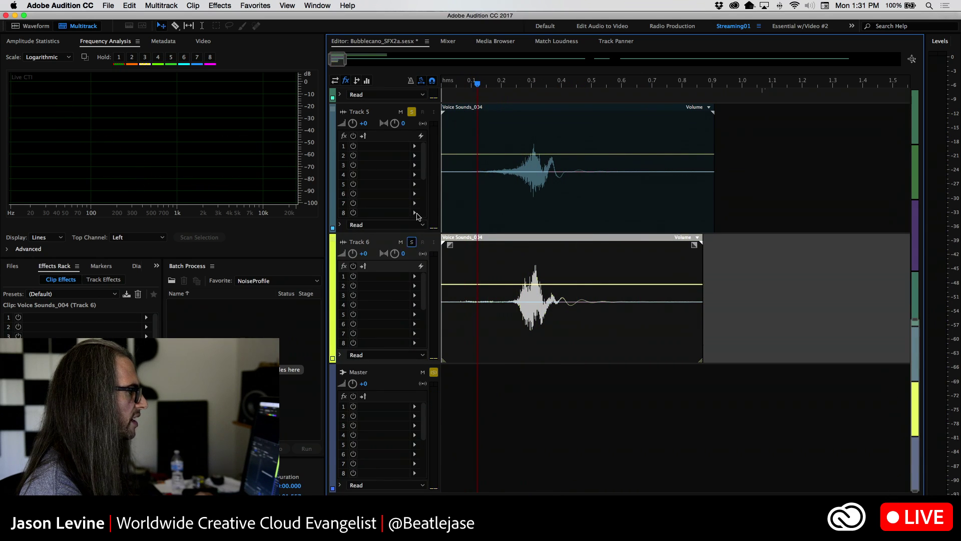
Switch the solo from Track 5 to Track 6 and play its burst alone from about 0.1 seconds
{"action": "left_click", "coordinate": [412, 242]}
{"action": "left_click", "coordinate": [411, 111]}
{"action": "left_click", "coordinate": [476, 85]}
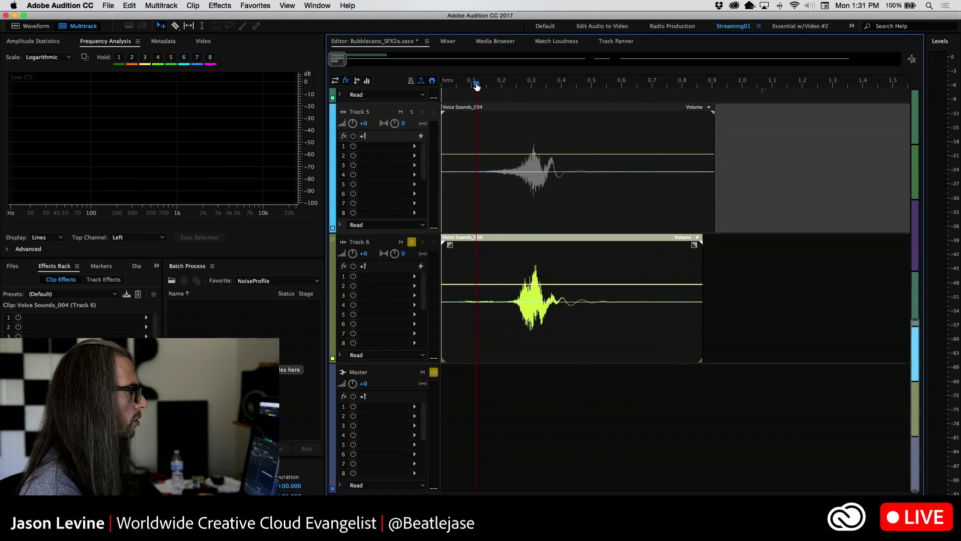
{"action": "left_click", "coordinate": [476, 85]}
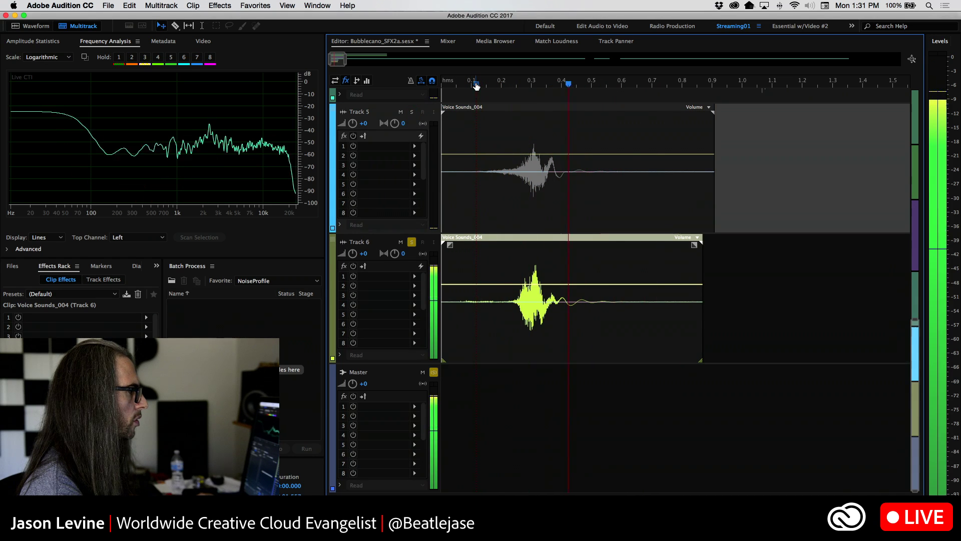
Solo Track 5 again to compare the bursts, and clear the solos on Tracks 5 and 6
{"action": "left_click", "coordinate": [411, 112]}
{"action": "left_click", "coordinate": [412, 242]}
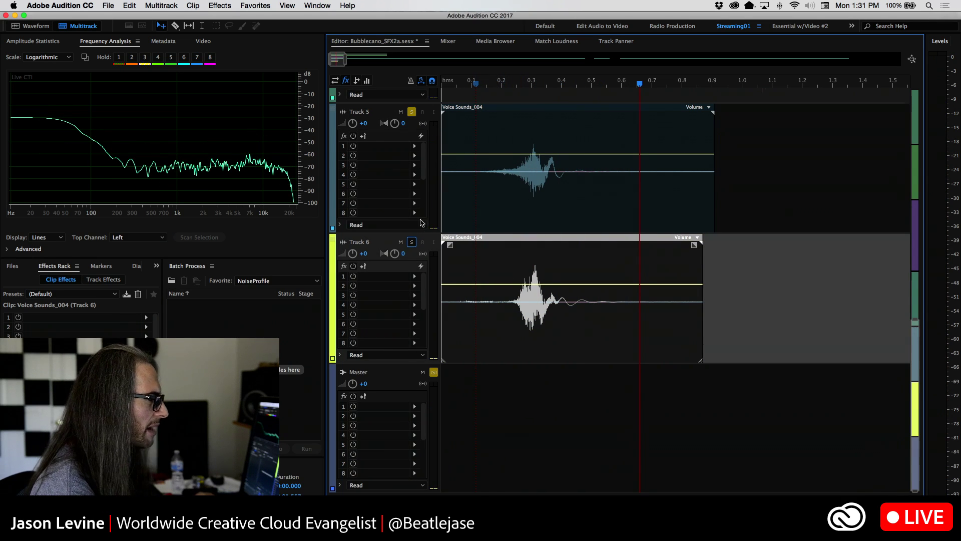
{"action": "left_click", "coordinate": [412, 112]}
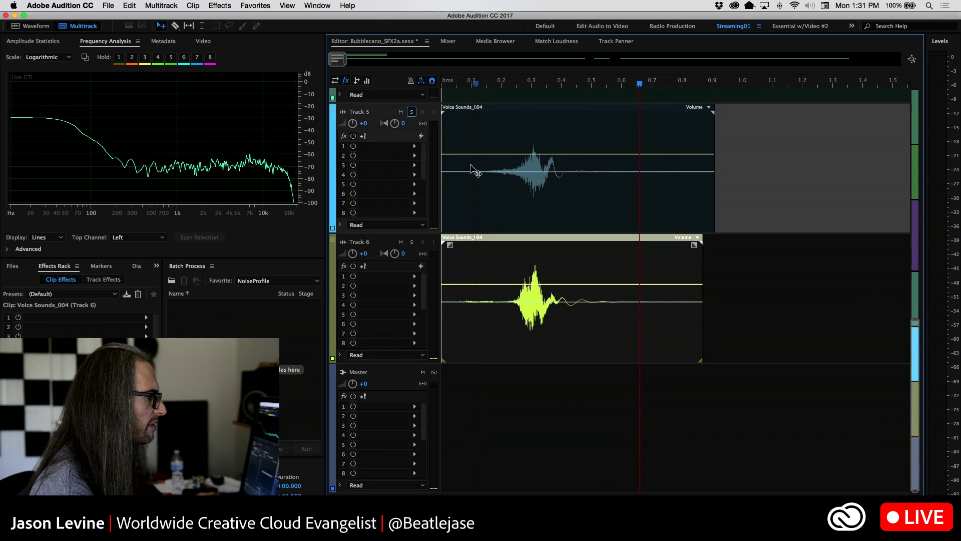
Trim the Track 5 clip's start to about 0.25 seconds and give it a curved fade-in ending at about 0.3 seconds
{"action": "left_click", "coordinate": [453, 204]}
{"action": "left_click_drag", "start_coordinate": [444, 227], "coordinate": [510, 227]}
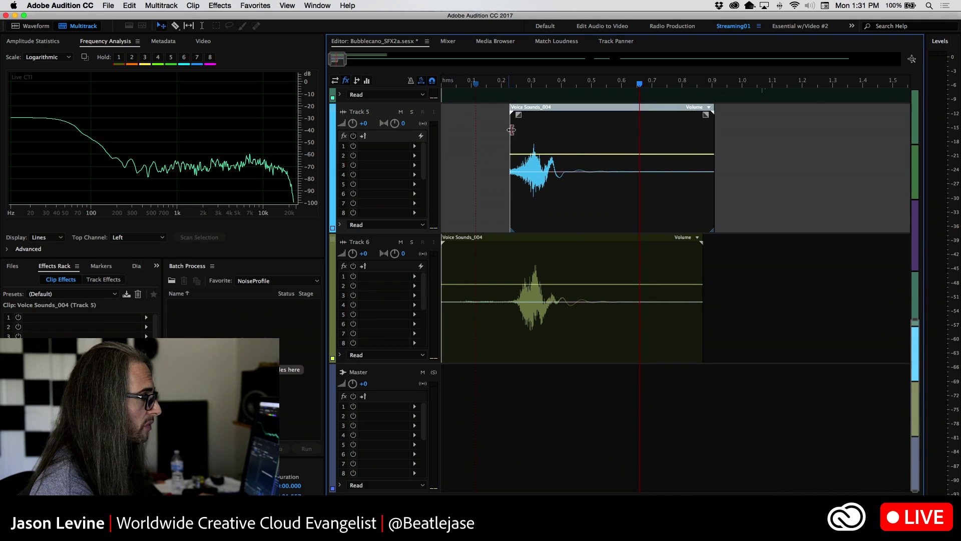
{"action": "mouse_move", "coordinate": [519, 114]}
{"action": "left_mouse_down"}
{"action": "mouse_move", "coordinate": [536, 159]}
{"action": "mouse_move", "coordinate": [543, 94]}
{"action": "left_mouse_up"}
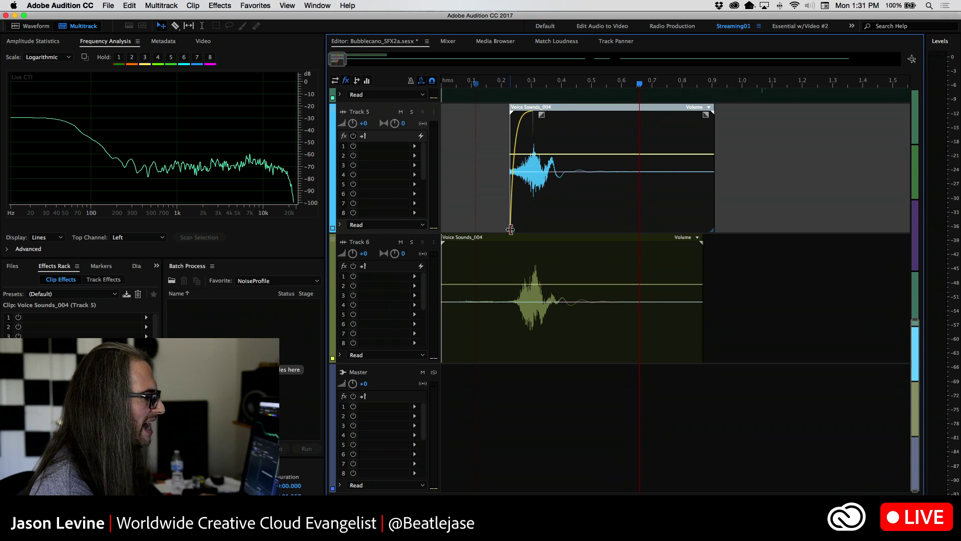
{"action": "left_click_drag", "start_coordinate": [510, 229], "coordinate": [515, 229]}
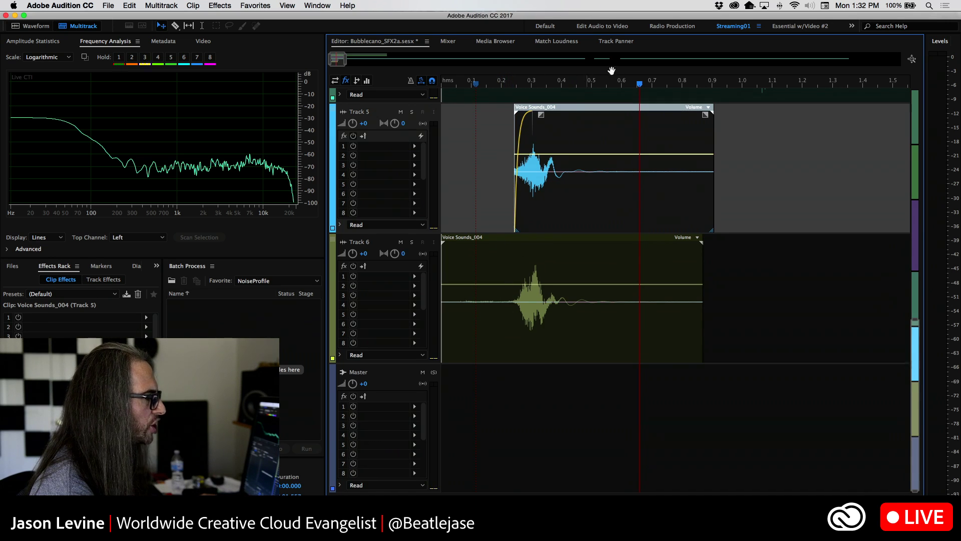
Play the session from the start, and solo Tracks 5 and 6 to hear the faded burst layered with the other
{"action": "key", "text": "Home"}
{"action": "key", "text": "space"}
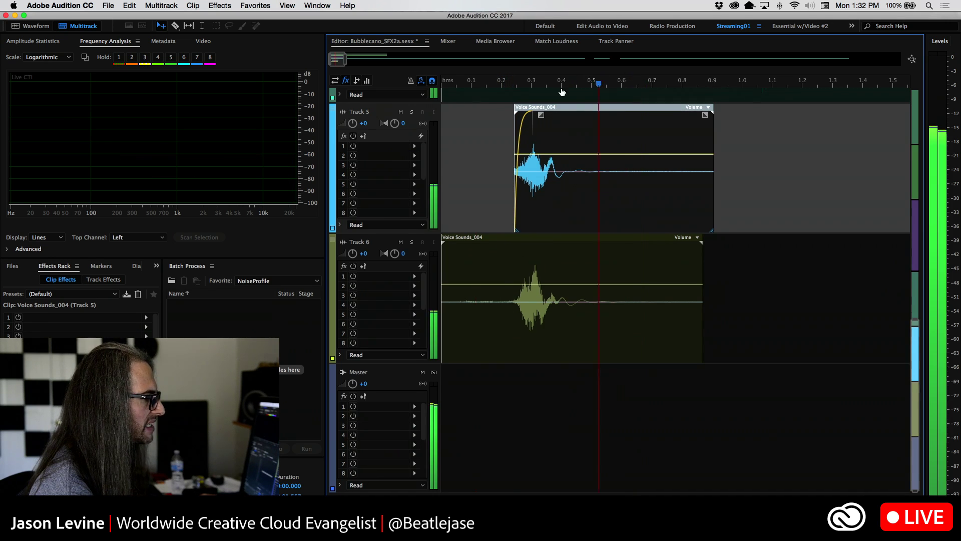
{"action": "left_click", "coordinate": [412, 112]}
{"action": "left_click", "coordinate": [412, 241]}
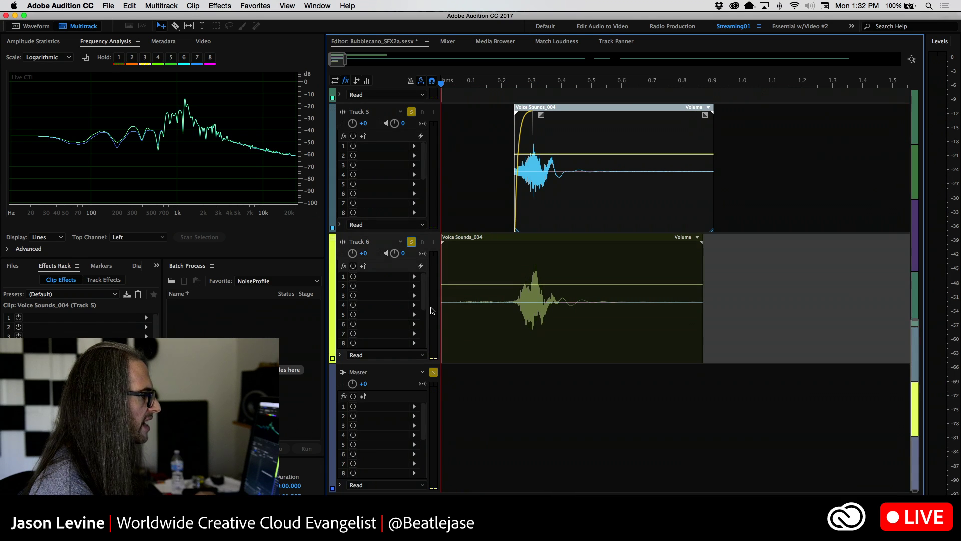
{"action": "key", "text": "space"}
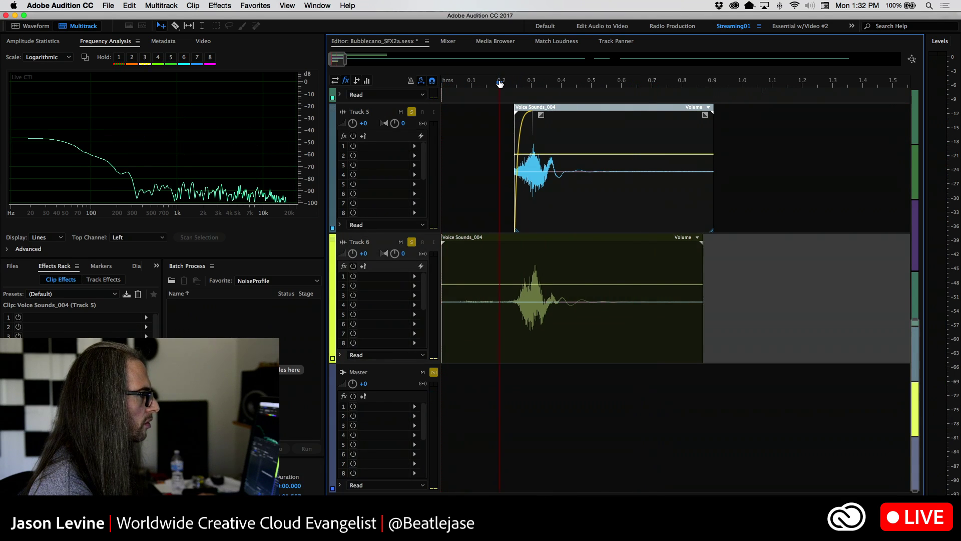
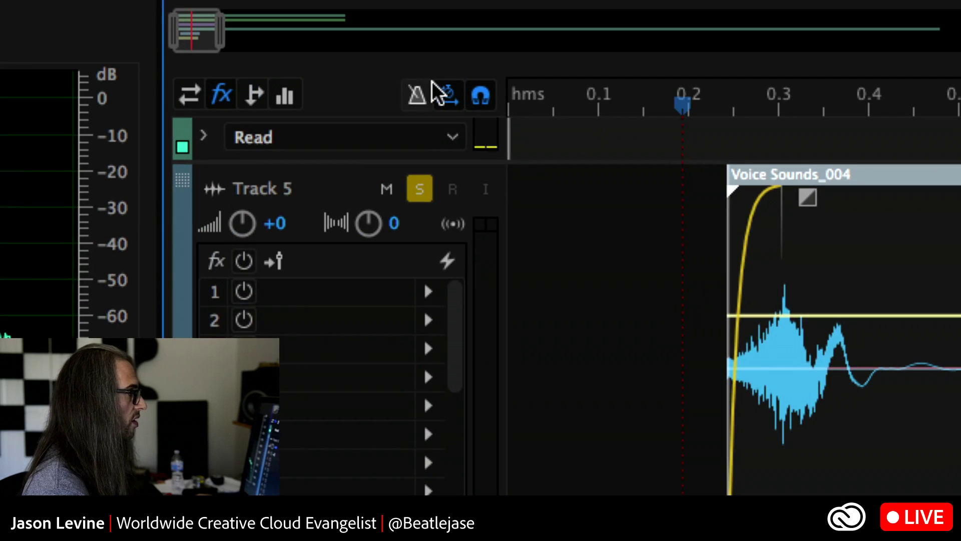
Try lengthening the Track 6 clip from its end with global clip stretching, and undo the stretch
{"action": "left_click", "coordinate": [446, 103]}
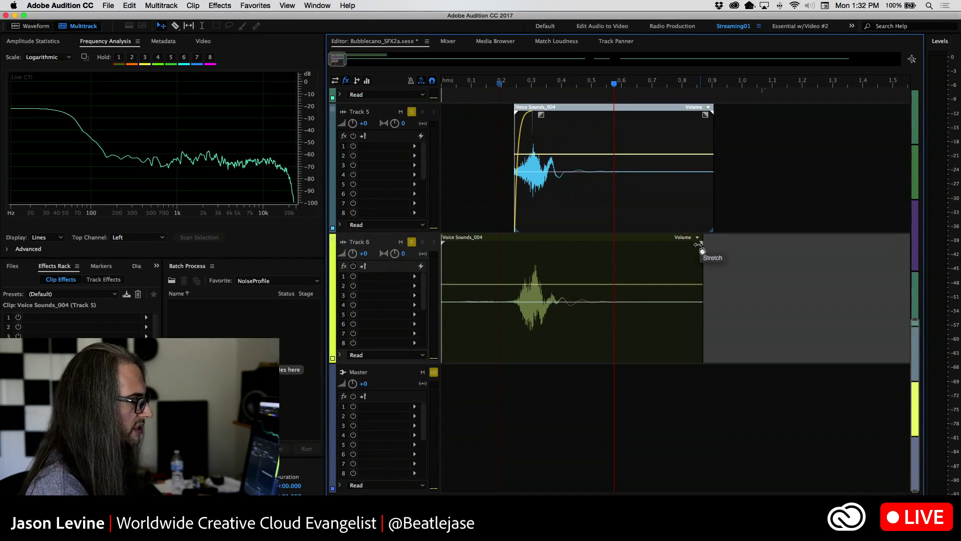
{"action": "left_click_drag", "start_coordinate": [699, 245], "coordinate": [718, 256]}
{"action": "key", "text": "super+z"}
{"action": "key", "text": "super+z"}
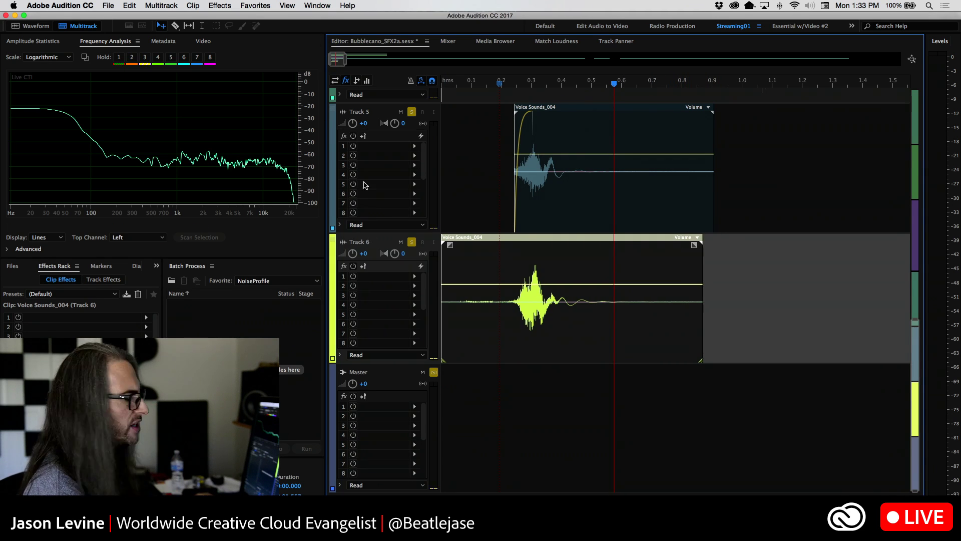
Show the clip properties, dock them beside the Frequency Analysis and Video panels, and expand the Stretch settings for the Track 6 clip
{"action": "left_click", "coordinate": [319, 6]}
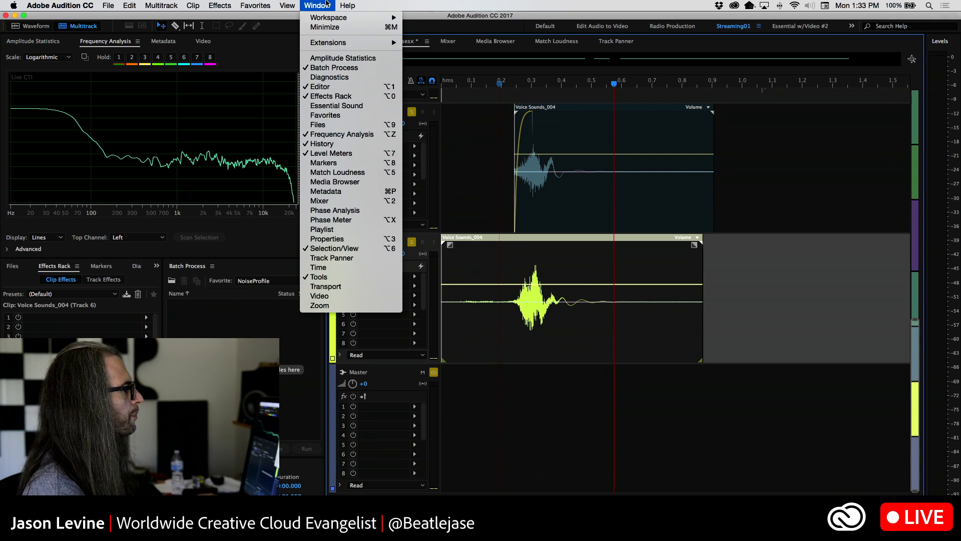
{"action": "left_click", "coordinate": [345, 238]}
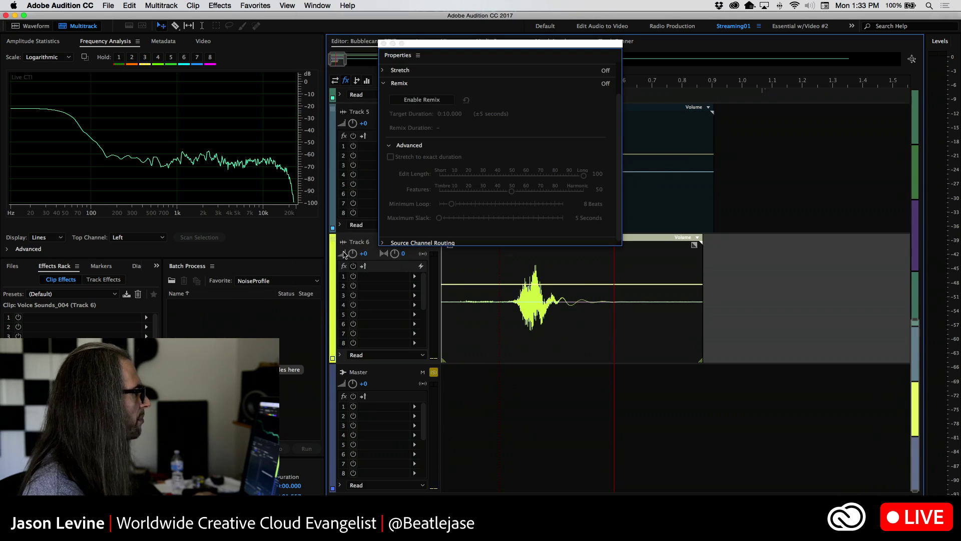
{"action": "left_click_drag", "start_coordinate": [442, 39], "coordinate": [184, 103]}
{"action": "left_click_drag", "start_coordinate": [125, 124], "coordinate": [167, 129]}
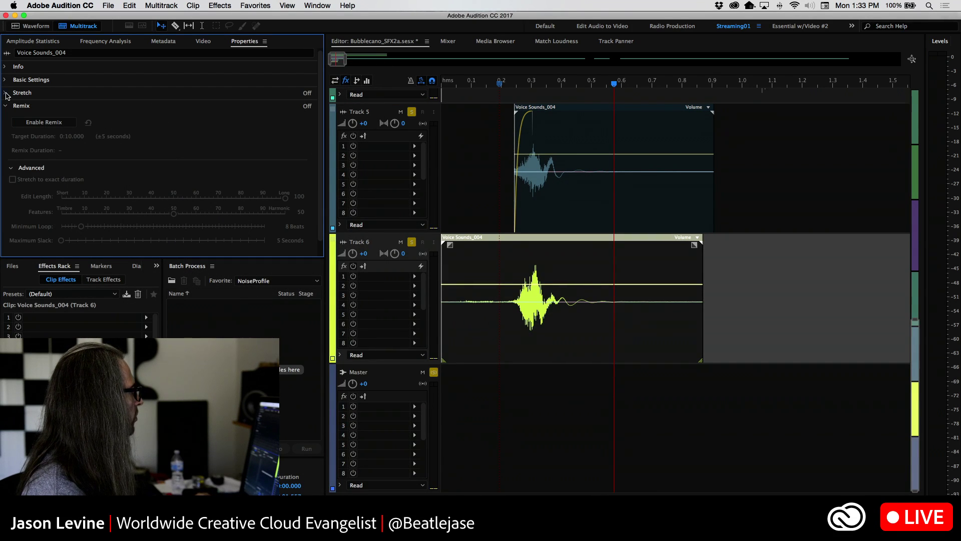
{"action": "left_click", "coordinate": [7, 93]}
{"action": "left_click", "coordinate": [584, 264]}
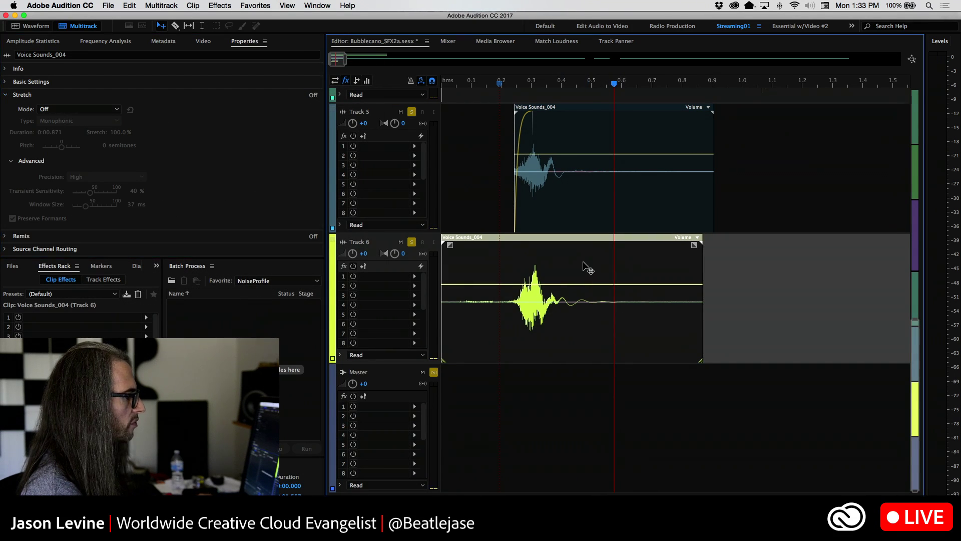
Set the Track 6 clip's stretch mode to Realtime and keep the Monophonic type
{"action": "left_click", "coordinate": [81, 109]}
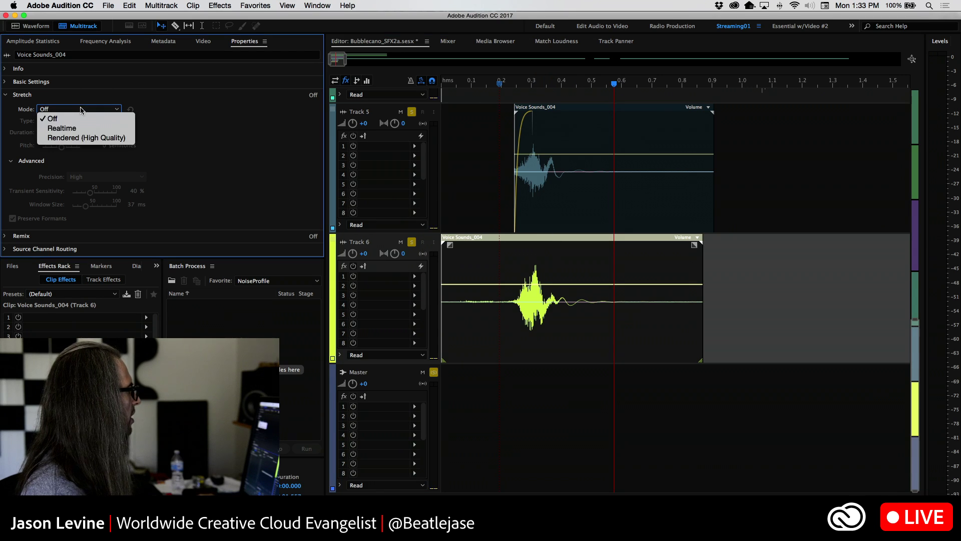
{"action": "left_click", "coordinate": [61, 128]}
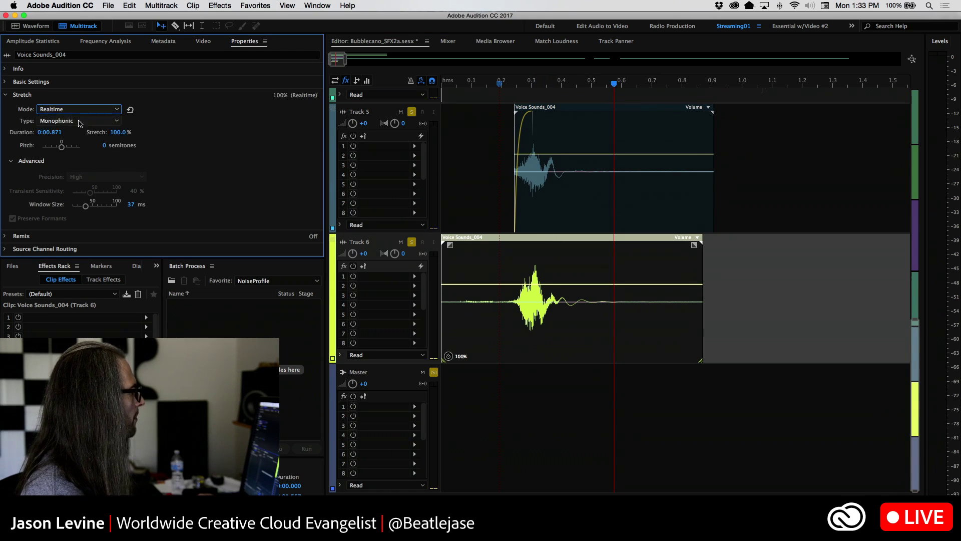
{"action": "left_click", "coordinate": [88, 121]}
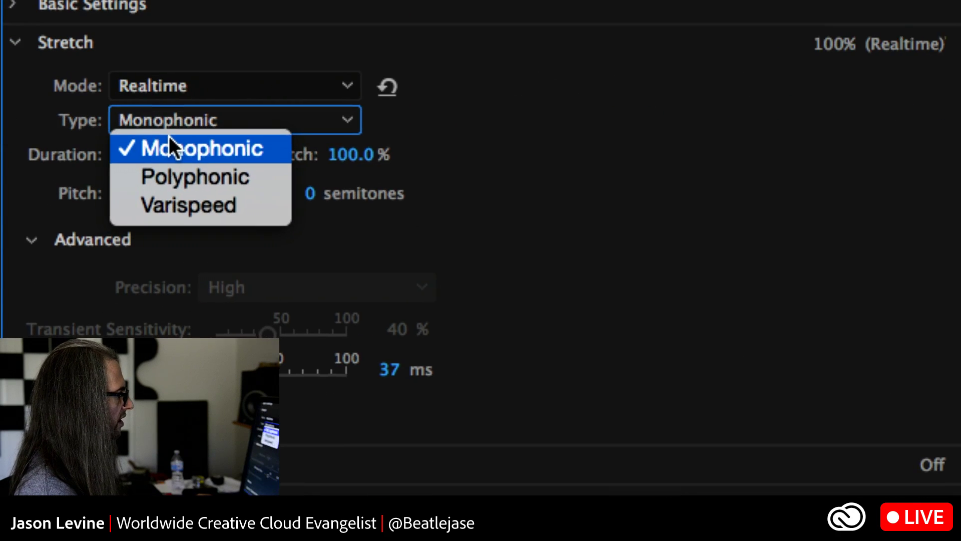
{"action": "left_click", "coordinate": [176, 148]}
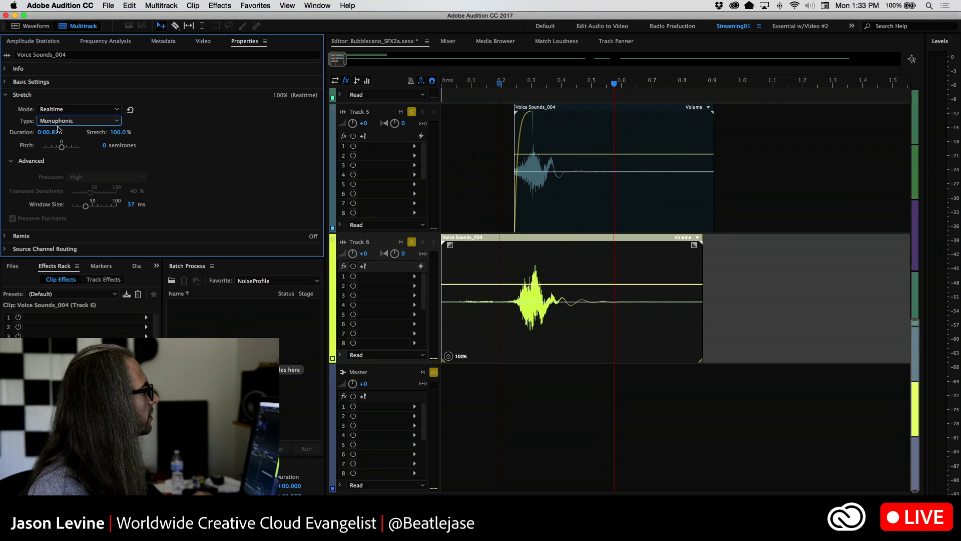
Set the Track 6 clip's stretch type to Varispeed, try a pitch of -6.47 semitones, and undo the pitch change
{"action": "left_click", "coordinate": [59, 121]}
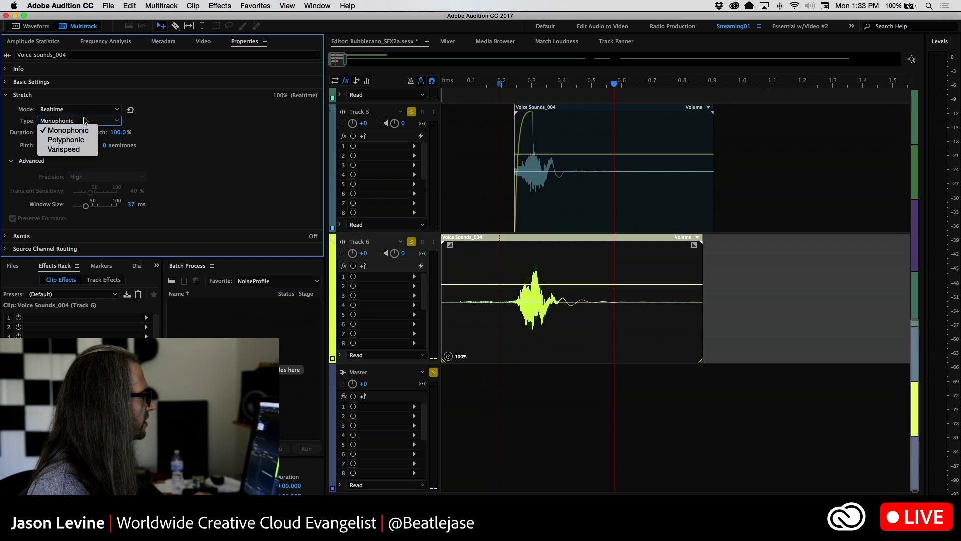
{"action": "left_click", "coordinate": [84, 120]}
{"action": "left_click", "coordinate": [84, 120]}
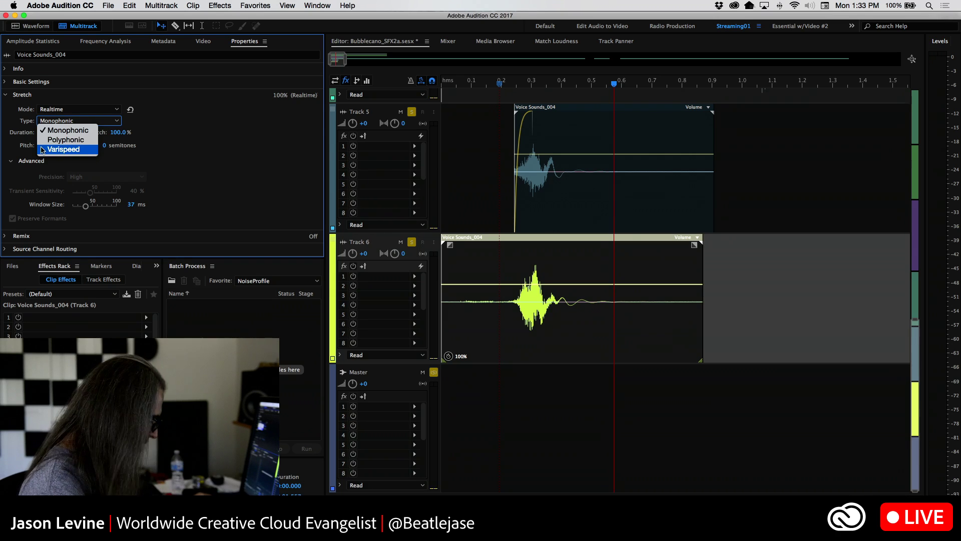
{"action": "left_click", "coordinate": [42, 150]}
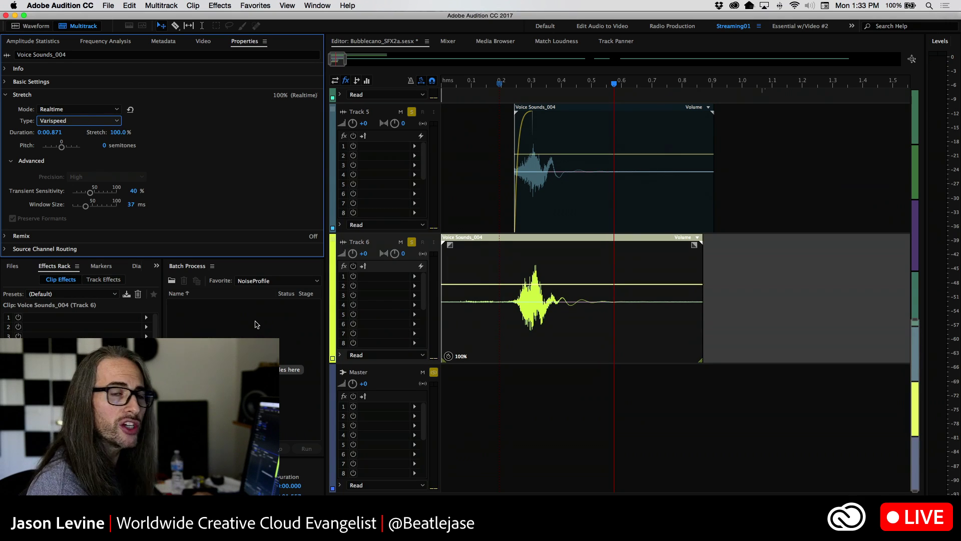
{"action": "left_click", "coordinate": [61, 147]}
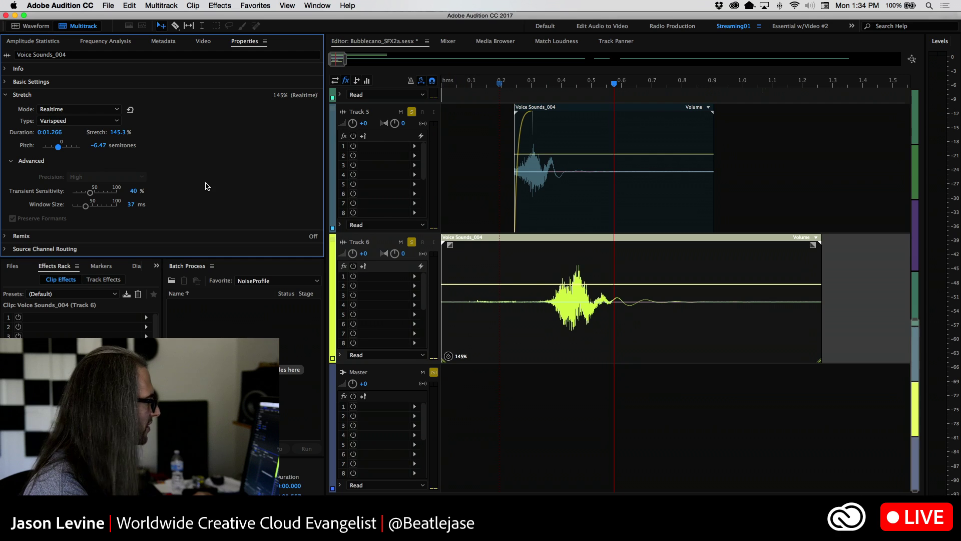
{"action": "key", "text": "super+z"}
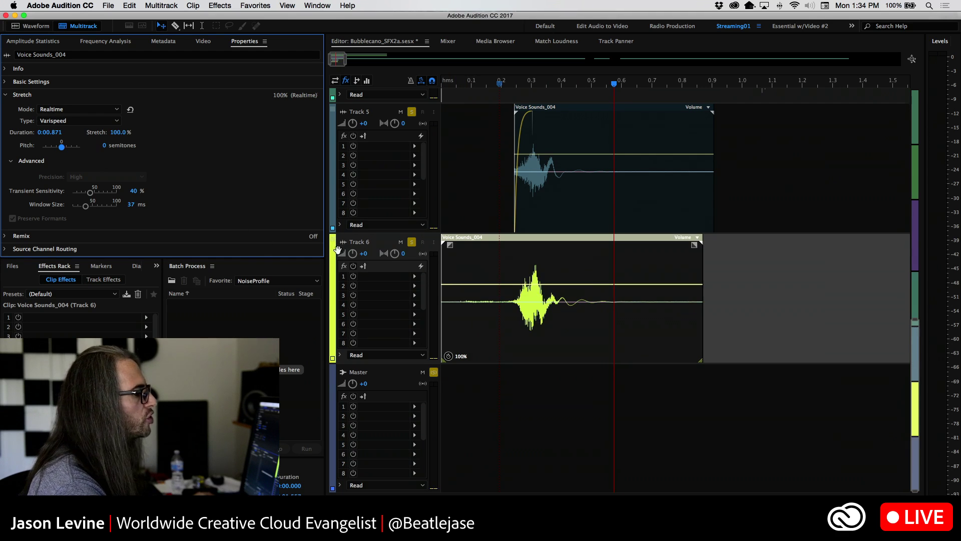
Set the Track 6 clip's stretch type to Monophonic in Realtime mode and lower its pitch to -6.72 semitones
{"action": "left_click", "coordinate": [65, 109]}
{"action": "left_click", "coordinate": [80, 125]}
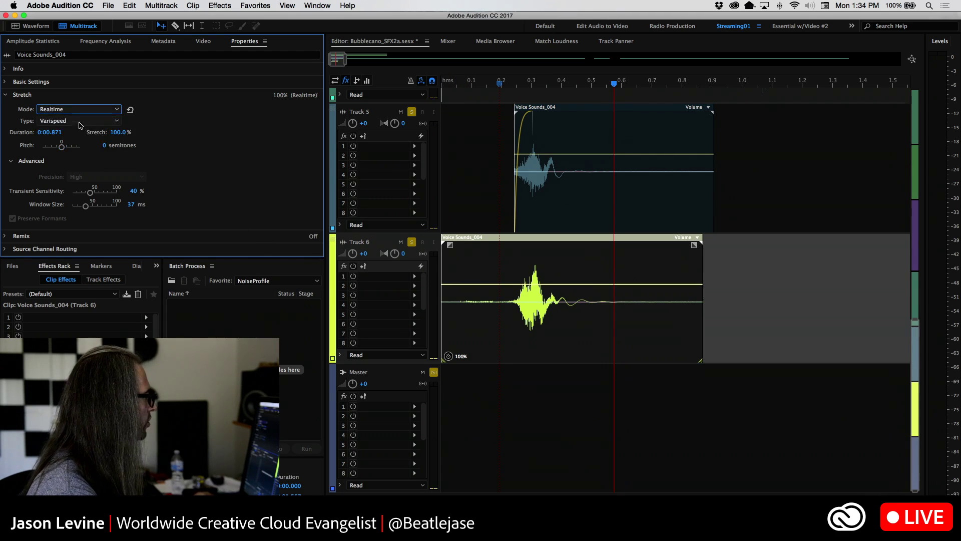
{"action": "left_click", "coordinate": [78, 121]}
{"action": "left_click", "coordinate": [67, 131]}
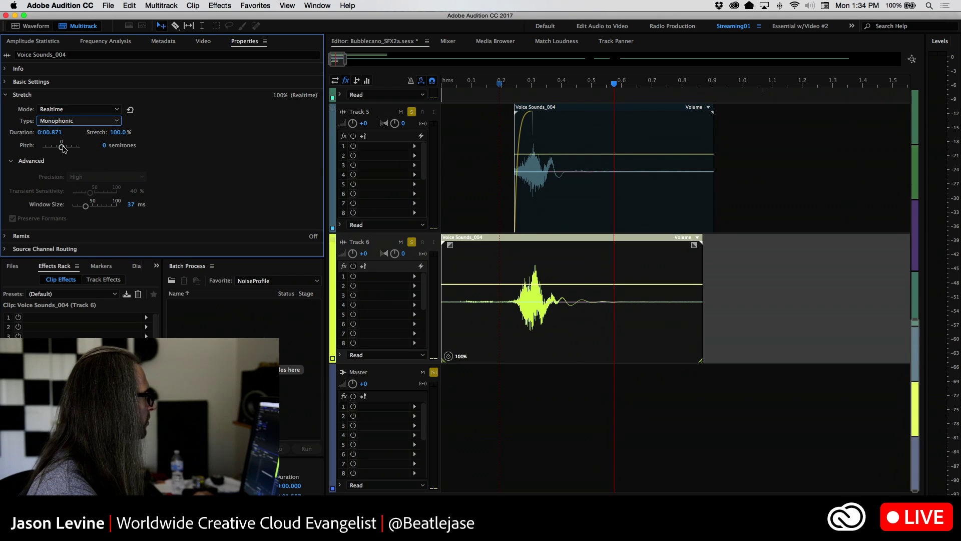
{"action": "left_click", "coordinate": [62, 146]}
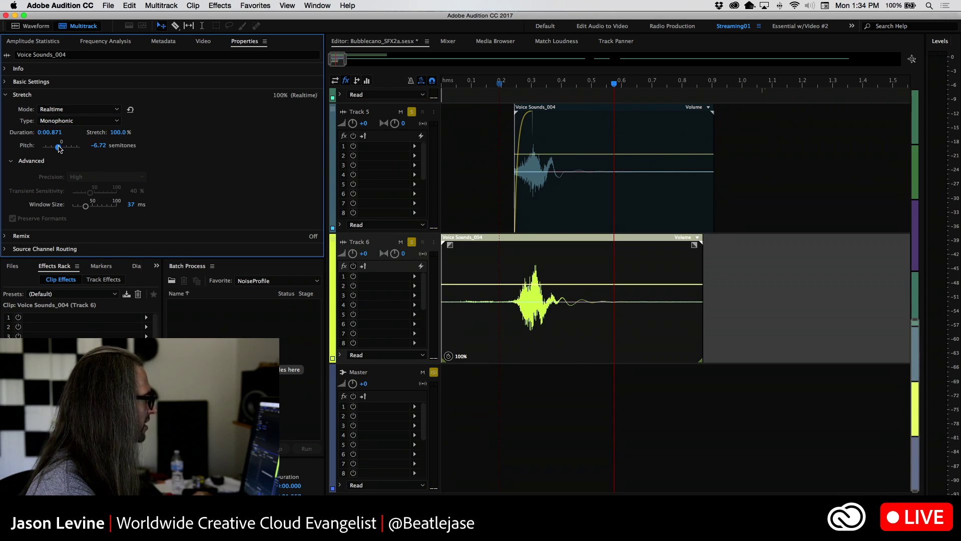
Take Track 5 out of solo and lower the Track 6 clip's pitch to -19.13 semitones
{"action": "left_click", "coordinate": [511, 84]}
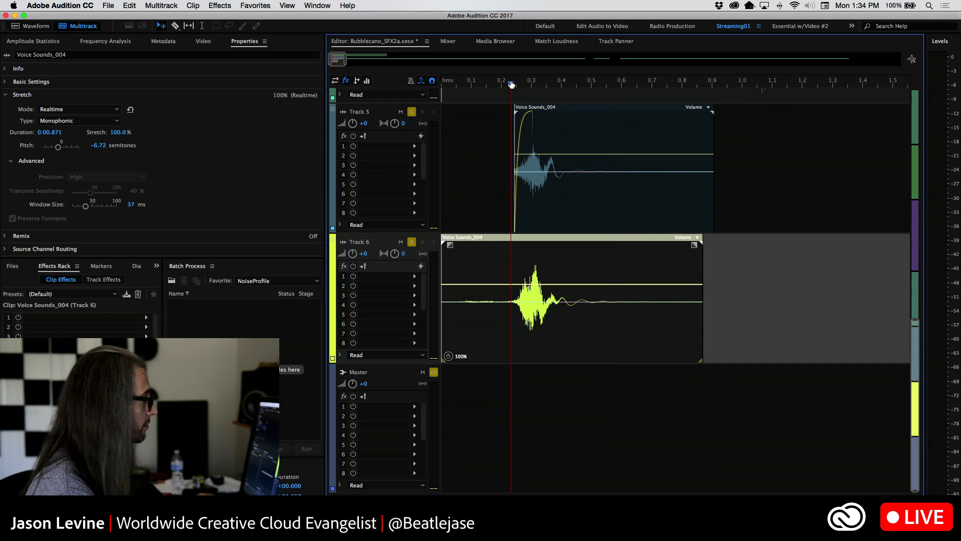
{"action": "left_click", "coordinate": [411, 112]}
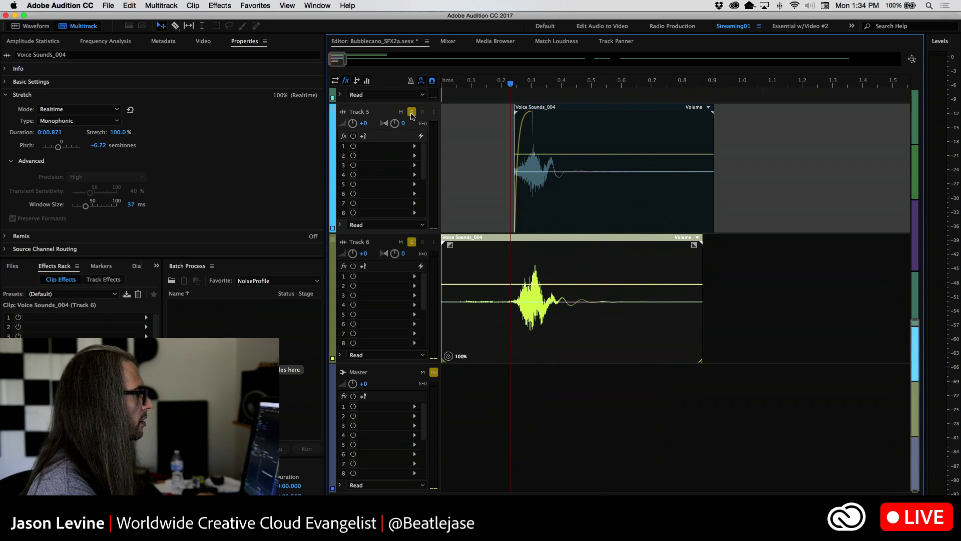
{"action": "left_click_drag", "start_coordinate": [59, 147], "coordinate": [56, 150]}
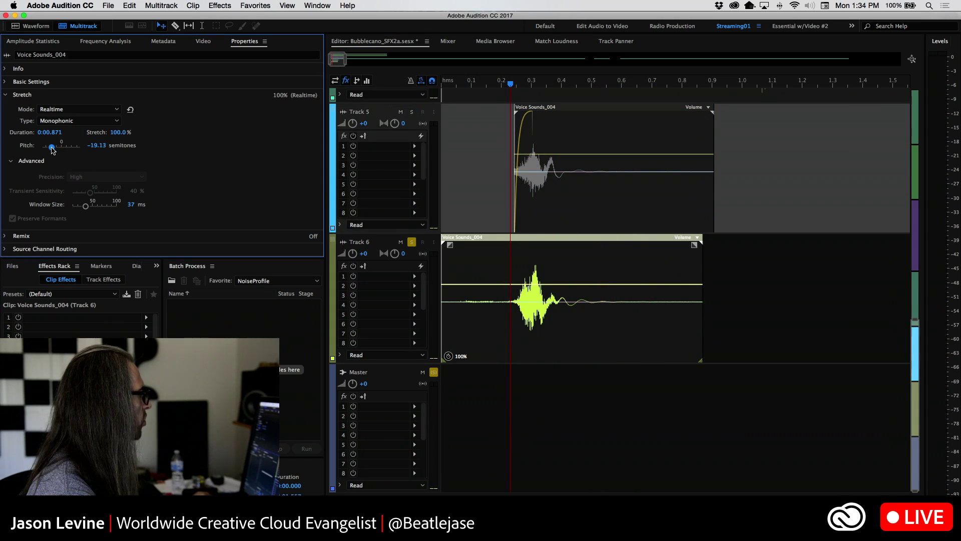
Play the pitched-down Track 6 burst repeatedly from about 0.2 seconds
{"action": "left_click", "coordinate": [503, 85]}
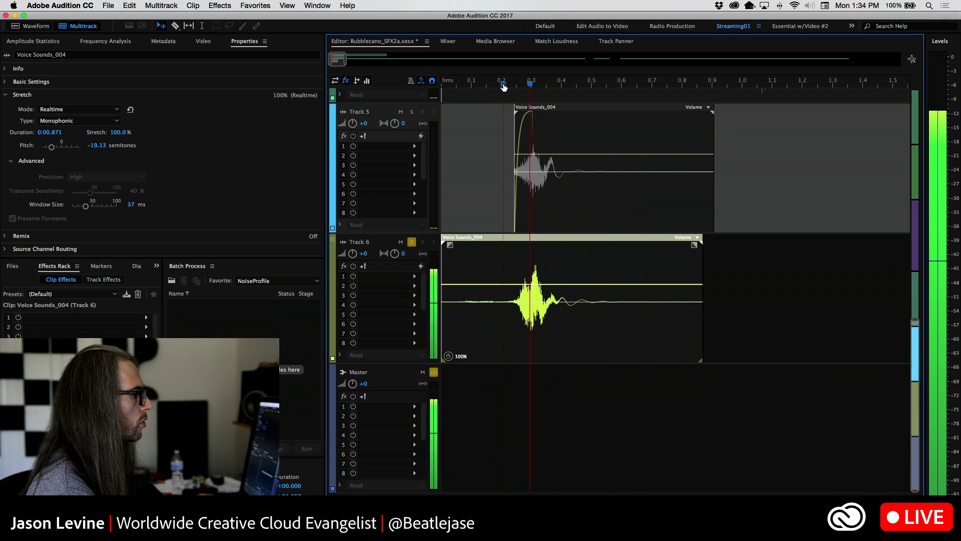
{"action": "key", "text": "space"}
{"action": "key", "text": "space"}
{"action": "left_click", "coordinate": [496, 86]}
{"action": "key", "text": "space"}
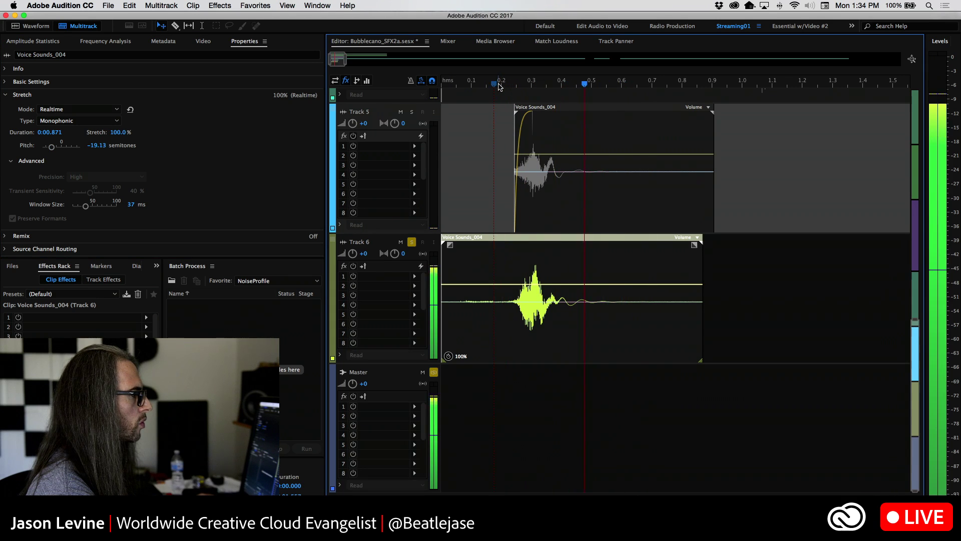
{"action": "key", "text": "space"}
{"action": "left_click", "coordinate": [501, 86]}
{"action": "key", "text": "space"}
{"action": "key", "text": "space"}
{"action": "left_click", "coordinate": [501, 86]}
{"action": "key", "text": "space"}
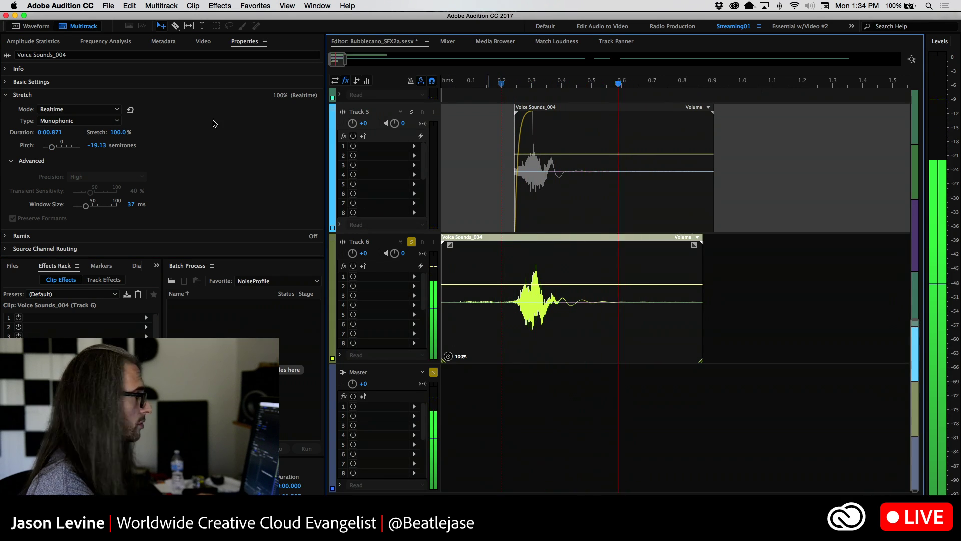
{"action": "key", "text": "space"}
Reset the Track 6 clip's pitch to 0 semitones and replay the burst from about 0.2 seconds
{"action": "left_click", "coordinate": [96, 145]}
{"action": "type", "text": "0"}
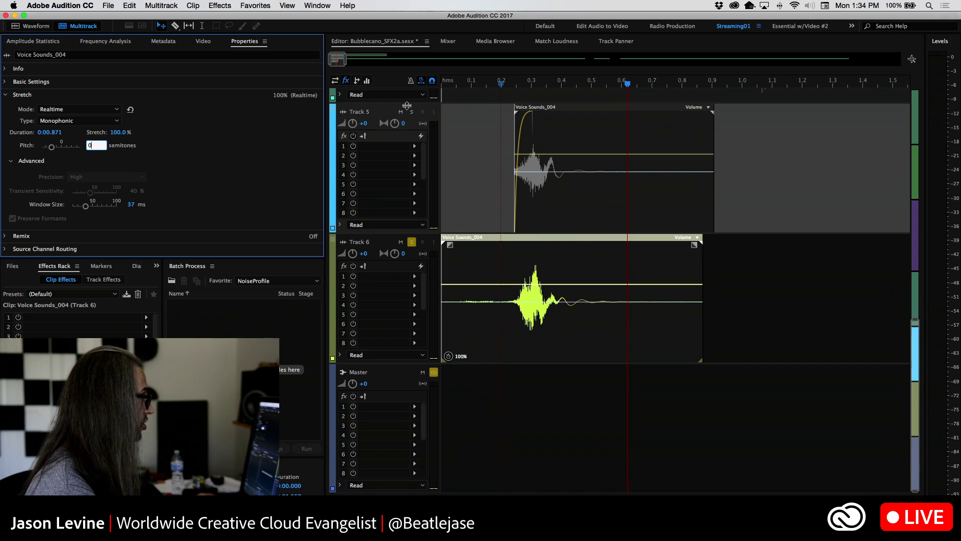
{"action": "left_click", "coordinate": [499, 85]}
{"action": "key", "text": "space"}
{"action": "key", "text": "space"}
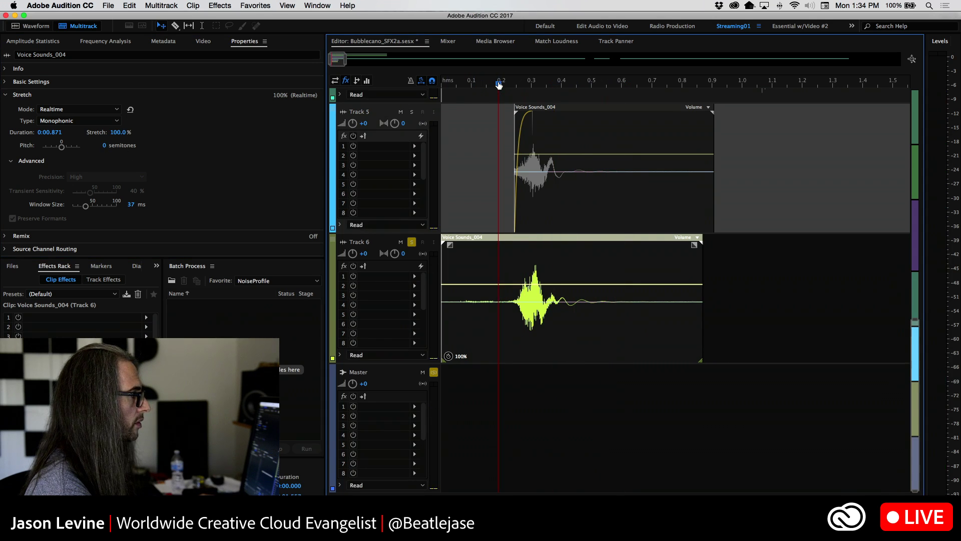
{"action": "key", "text": "space"}
{"action": "key", "text": "space"}
{"action": "key", "text": "space"}
{"action": "key", "text": "space"}
{"action": "key", "text": "space"}
{"action": "key", "text": "space"}
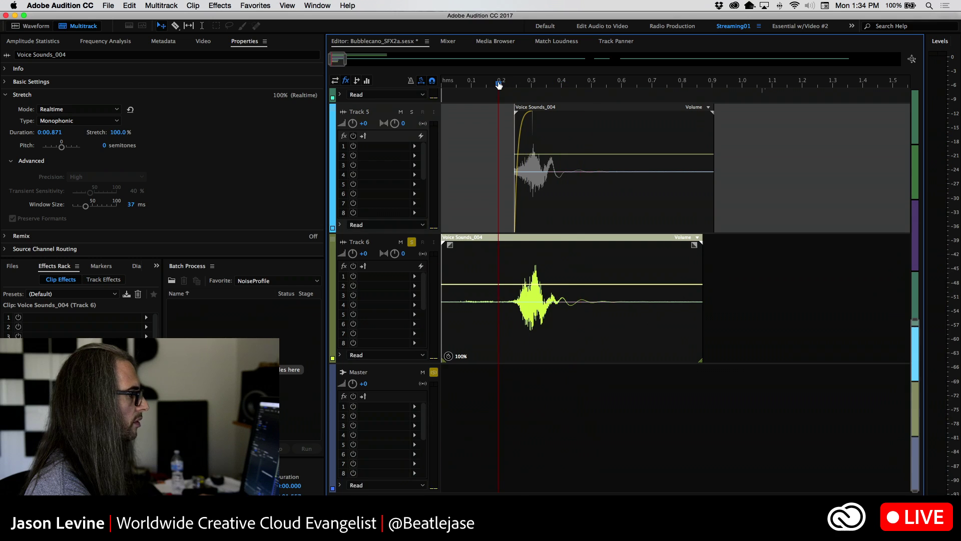
Set the Track 6 clip's pitch to -15 semitones and play the burst from about 0.2 seconds
{"action": "left_click_drag", "start_coordinate": [105, 147], "coordinate": [100, 147]}
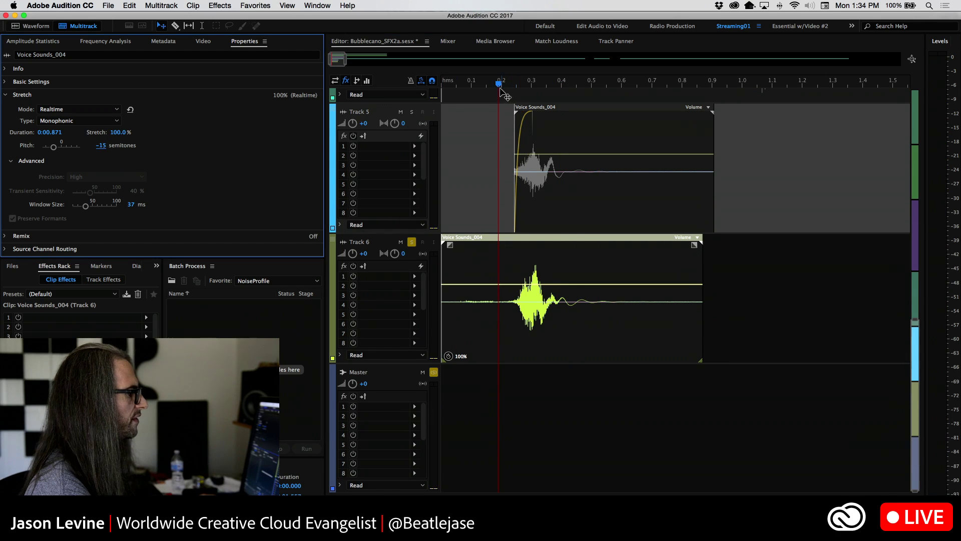
{"action": "left_click", "coordinate": [501, 86]}
{"action": "key", "text": "space"}
{"action": "key", "text": "space"}
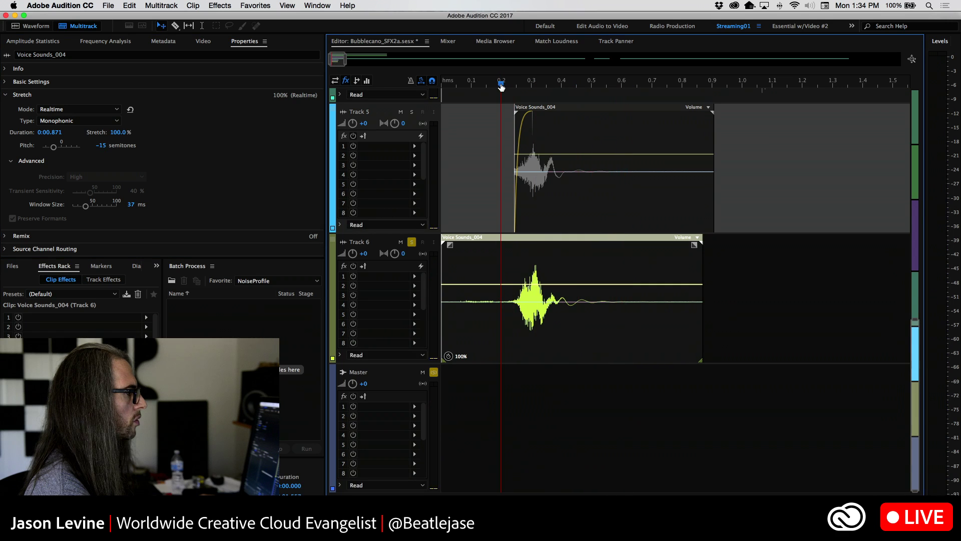
{"action": "key", "text": "space"}
{"action": "key", "text": "space"}
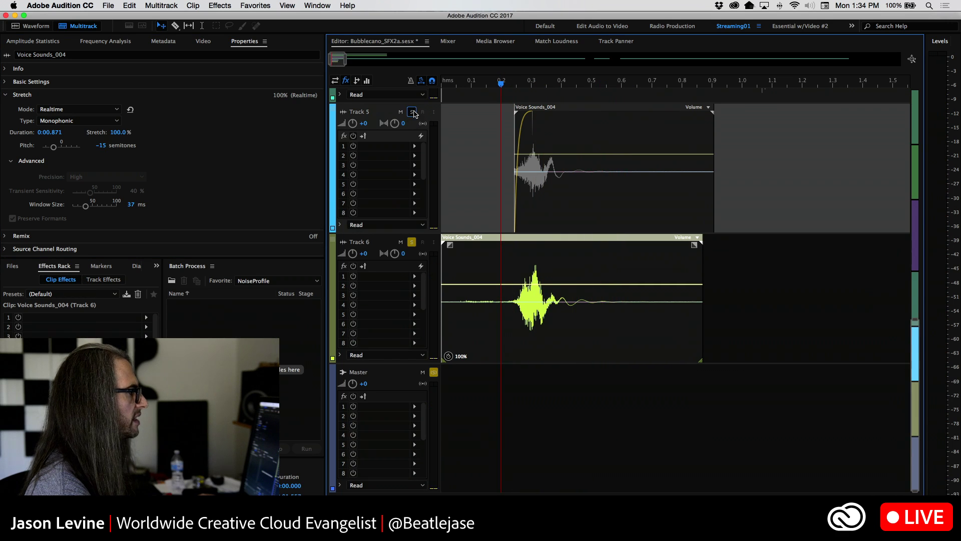
Solo Track 5 alongside Track 6 and play the two layered bursts repeatedly from just before 0.2 seconds
{"action": "left_click", "coordinate": [413, 112]}
{"action": "key", "text": "space"}
{"action": "key", "text": "space"}
{"action": "left_click", "coordinate": [496, 84]}
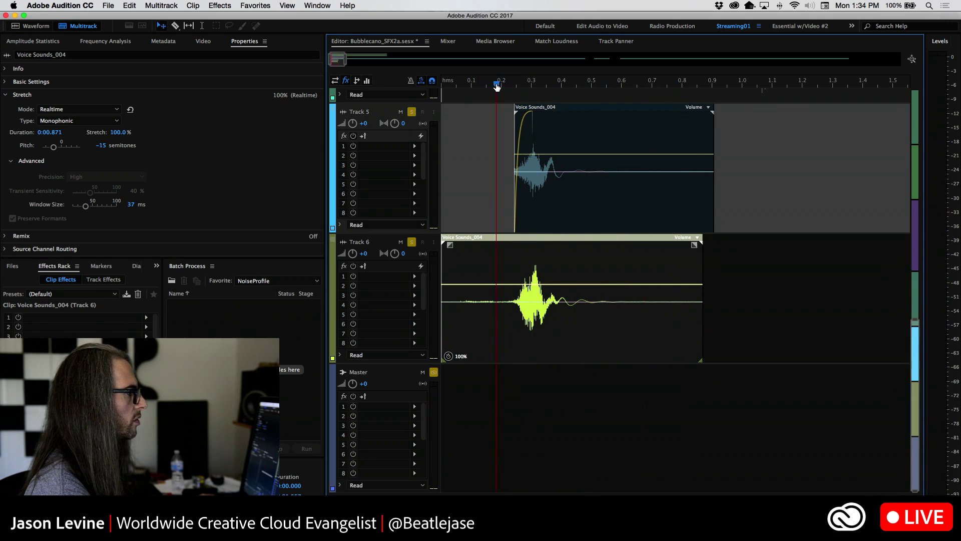
{"action": "key", "text": "space"}
{"action": "key", "text": "space"}
{"action": "key", "text": "space"}
{"action": "key", "text": "space"}
{"action": "key", "text": "space"}
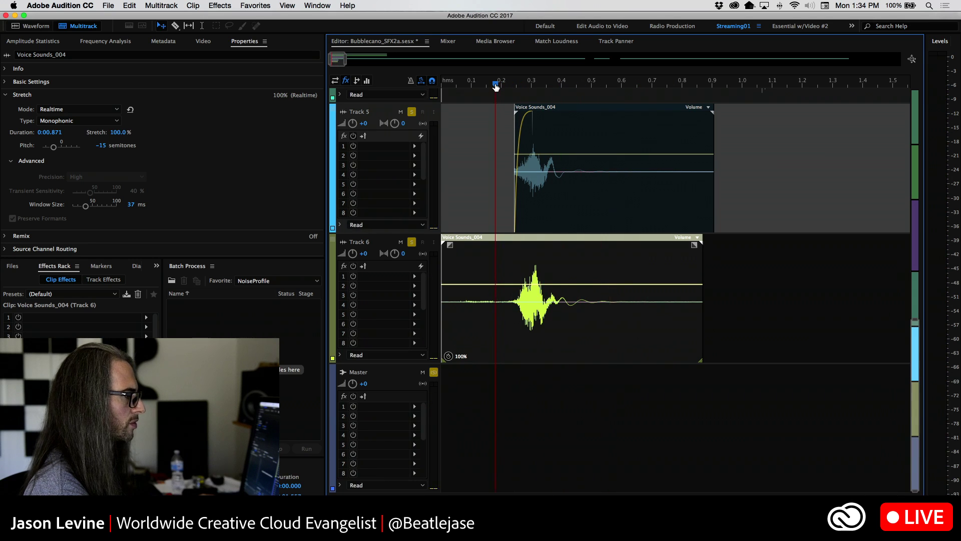
{"action": "key", "text": "space"}
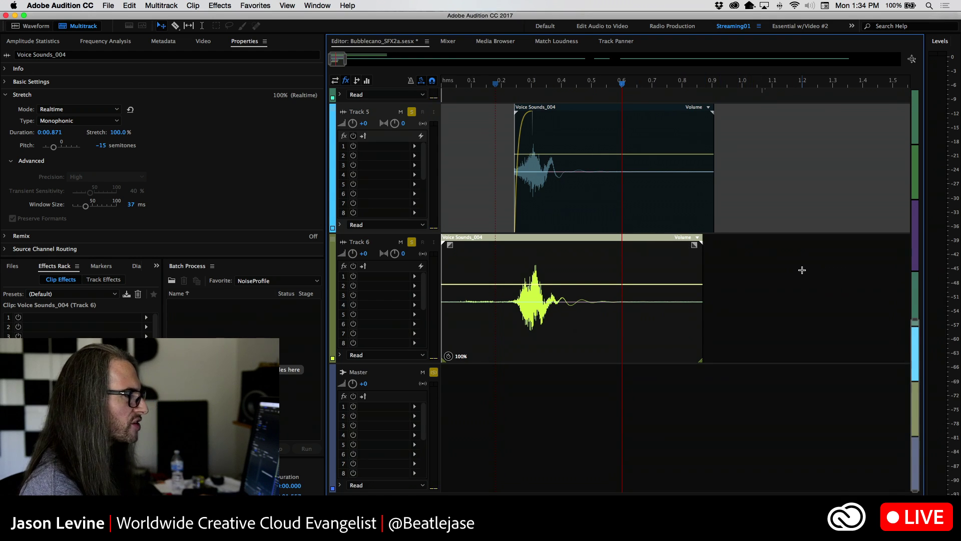
Solo Track 4 and listen through its third Voice Sounds_004 clip from about 36 seconds and again from about 44 seconds
{"action": "scroll", "coordinate": [801, 270], "scroll_direction": "up", "scroll_amount": 6}
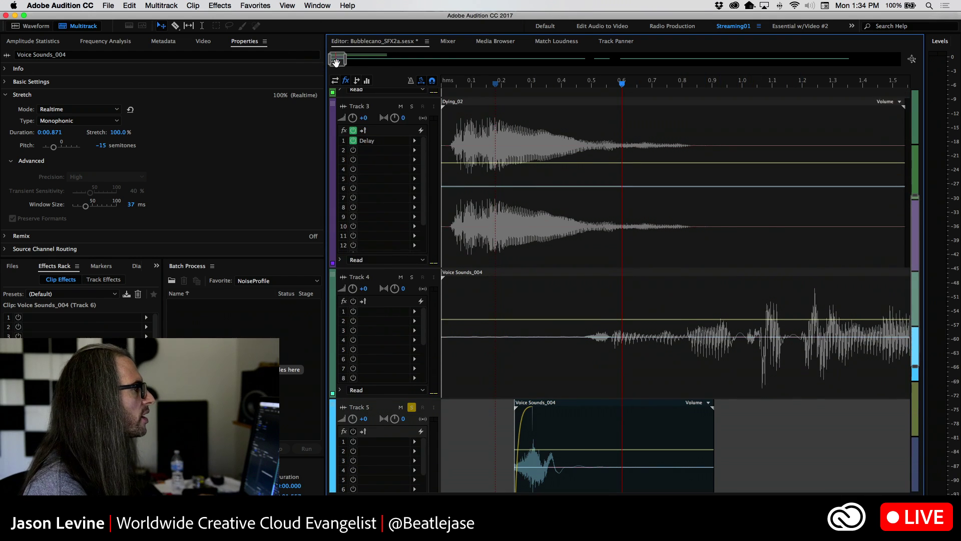
{"action": "left_click_drag", "start_coordinate": [346, 63], "coordinate": [882, 124]}
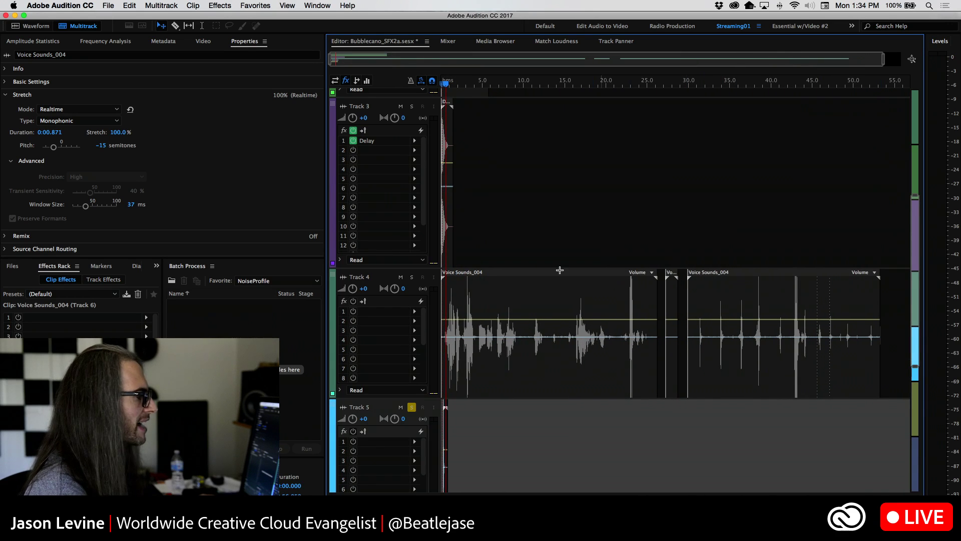
{"action": "left_click", "coordinate": [411, 277]}
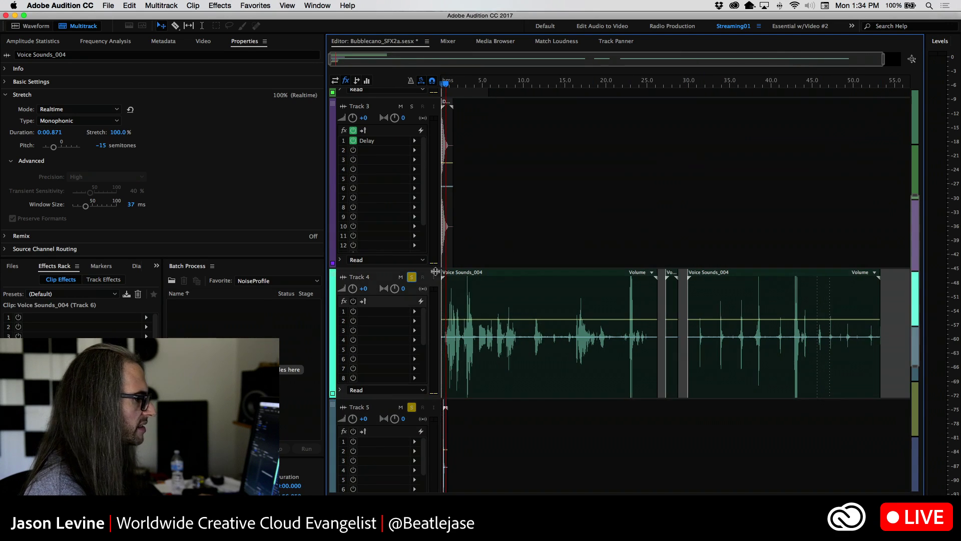
{"action": "left_click", "coordinate": [759, 85]}
{"action": "left_click_drag", "start_coordinate": [745, 85], "coordinate": [737, 88]}
{"action": "key", "text": "space"}
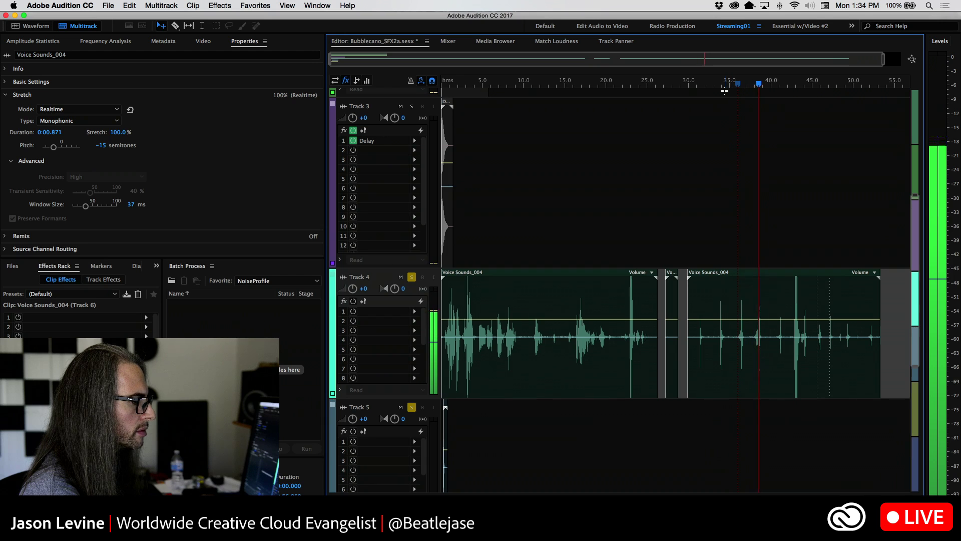
{"action": "left_click", "coordinate": [801, 84]}
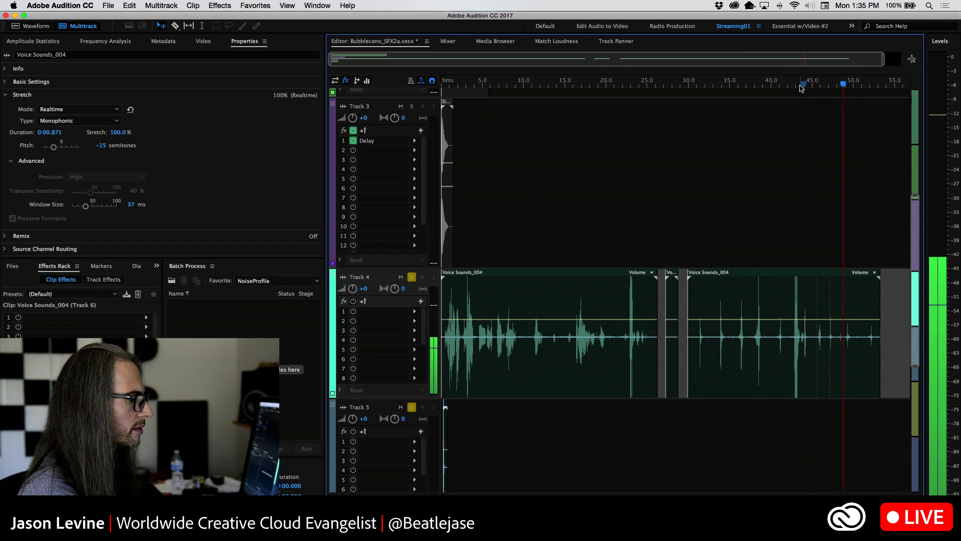
{"action": "key", "text": "space"}
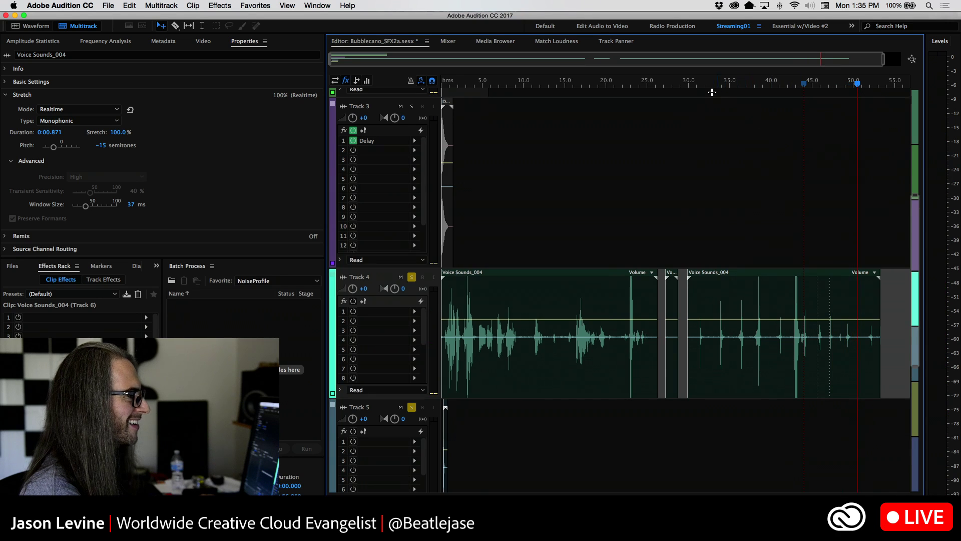
Replay the Track 4 burst at around 38 seconds several times
{"action": "left_click", "coordinate": [760, 86]}
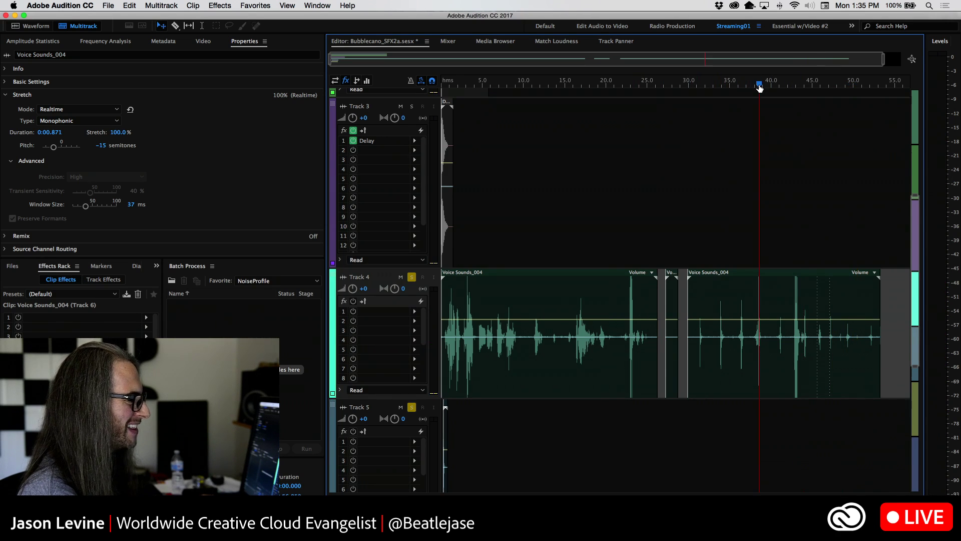
{"action": "left_click", "coordinate": [753, 86]}
{"action": "key", "text": "space"}
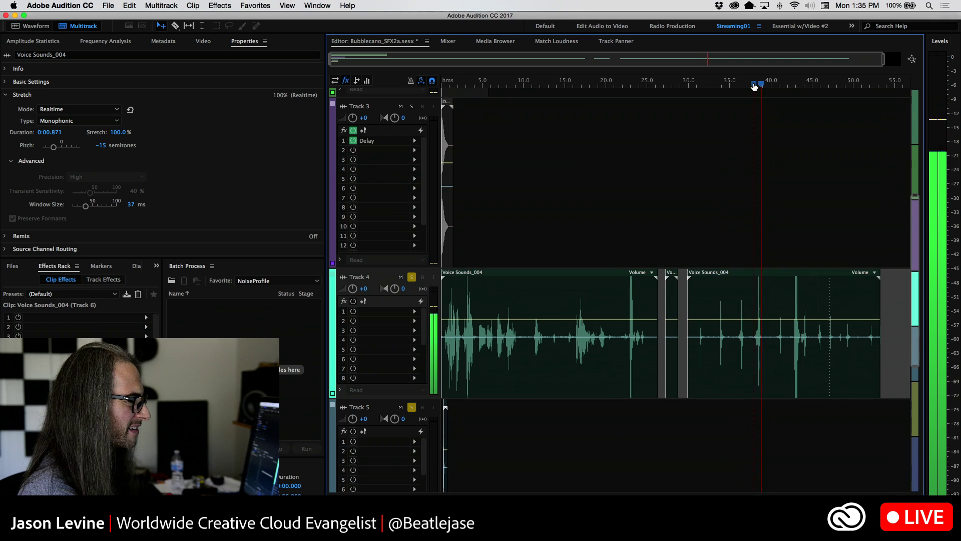
{"action": "key", "text": "space"}
{"action": "key", "text": "space"}
{"action": "key", "text": "space"}
{"action": "key", "text": "space"}
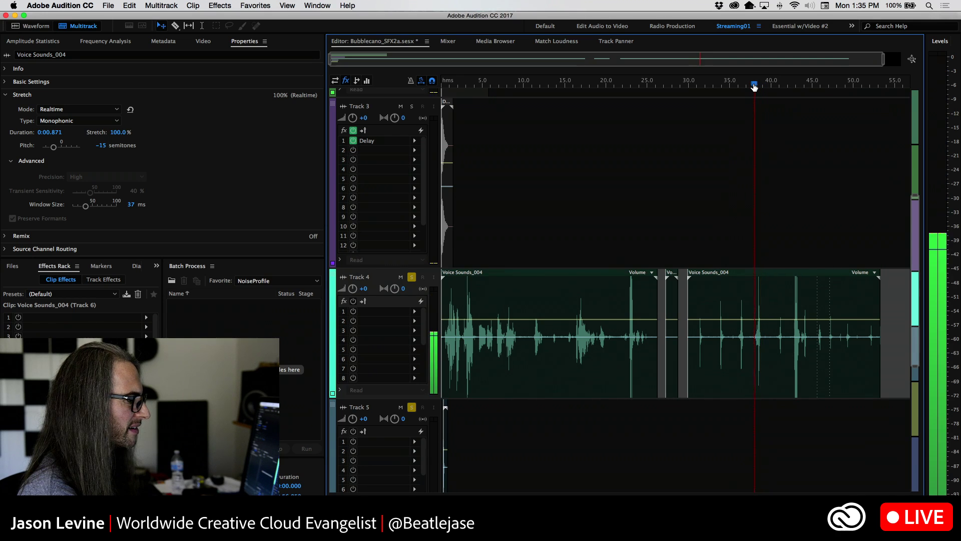
{"action": "key", "text": "space"}
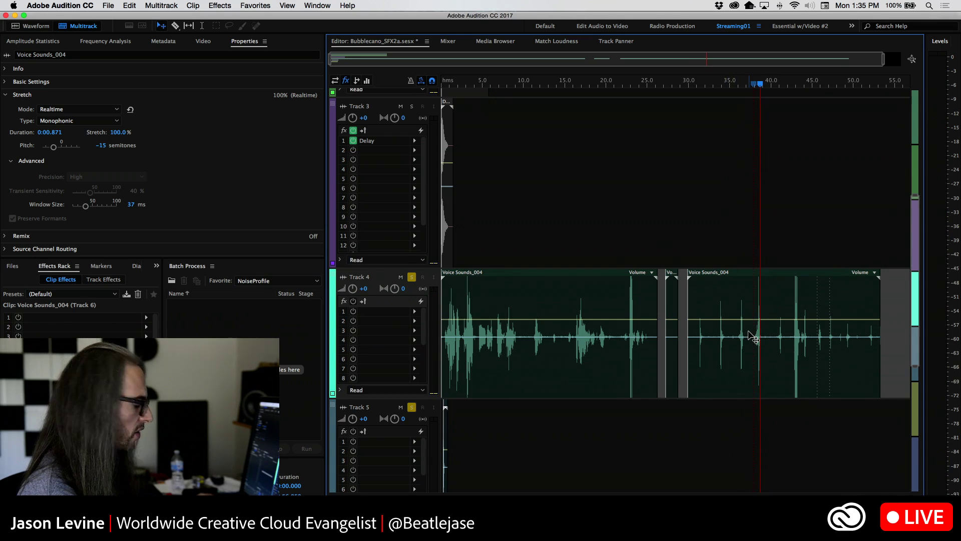
Select about 2.1 seconds around the Track 4 burst near 38 seconds and split the clip at both selection edges
{"action": "key", "text": "t"}
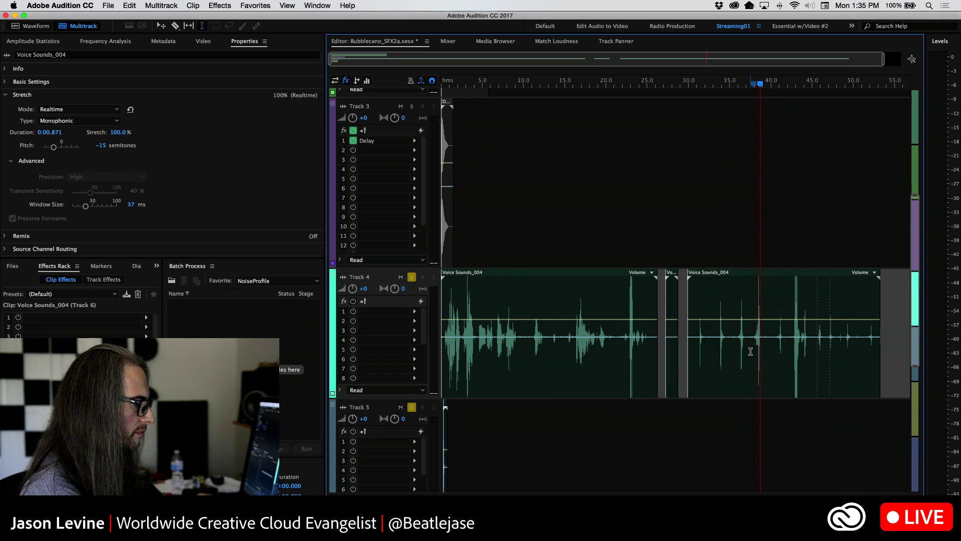
{"action": "left_click_drag", "start_coordinate": [750, 351], "coordinate": [769, 314]}
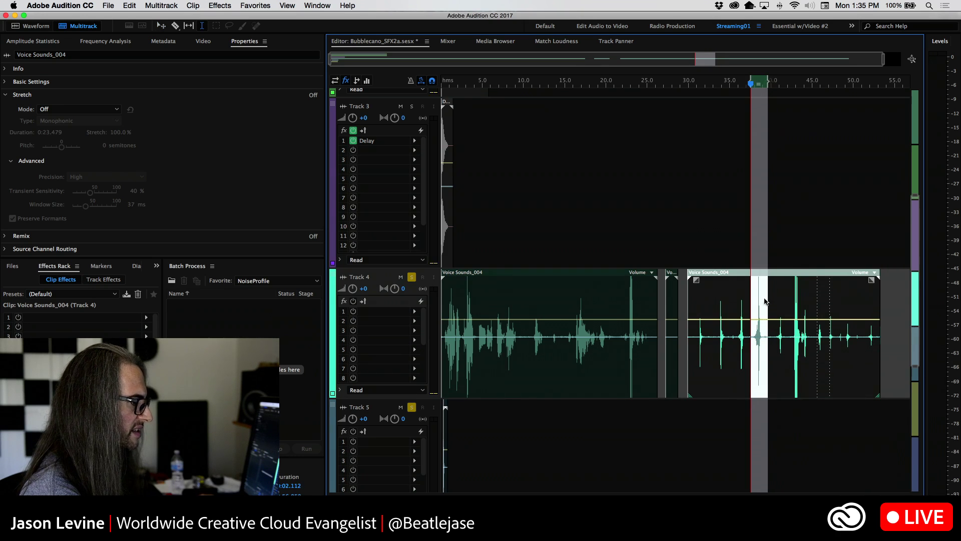
{"action": "right_click", "coordinate": [764, 301]}
{"action": "left_click", "coordinate": [789, 225]}
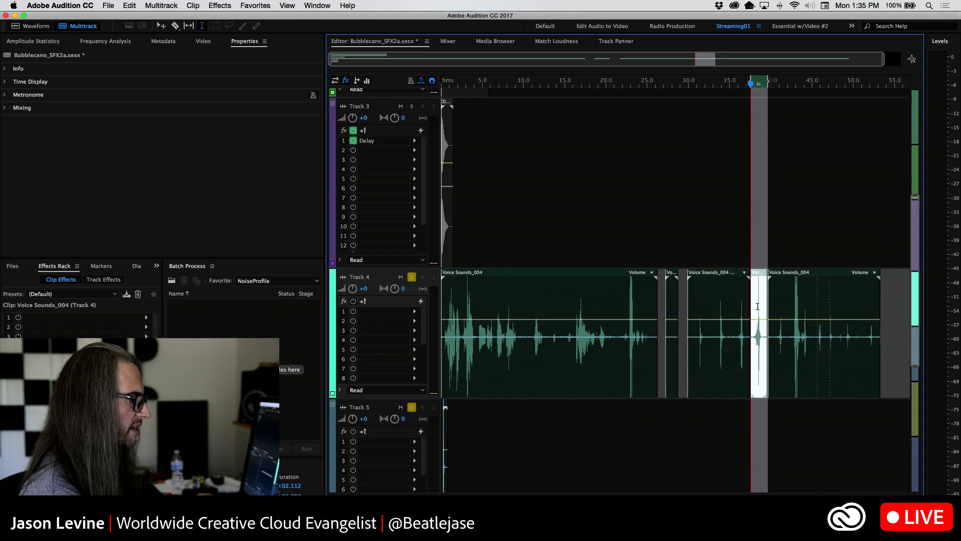
Move the split-off Track 4 burst to the session start on a new track below Track 6
{"action": "key", "text": "v"}
{"action": "left_click_drag", "start_coordinate": [915, 283], "coordinate": [915, 373]}
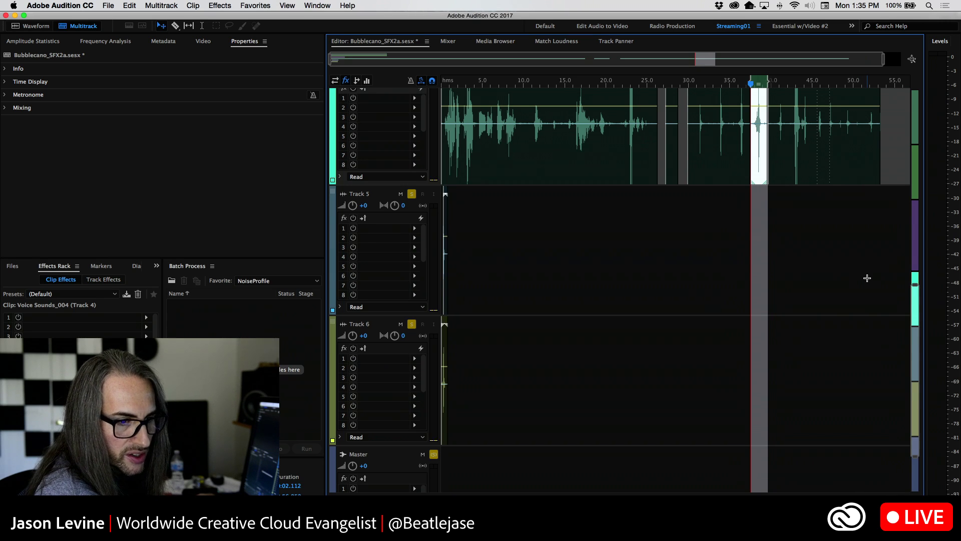
{"action": "left_click_drag", "start_coordinate": [761, 158], "coordinate": [450, 441]}
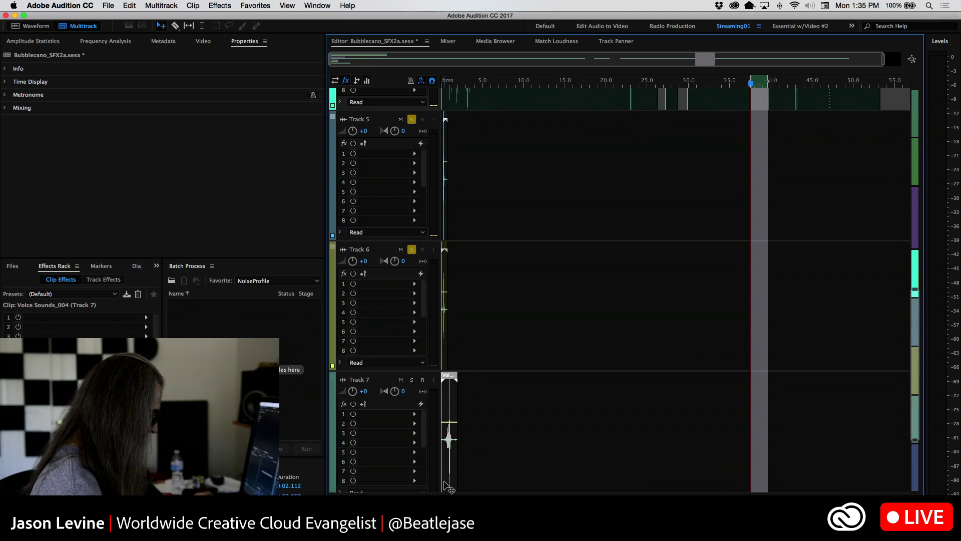
Clear the time selection and examine the moved burst against the Track 5 and Track 6 clips at the session start
{"action": "left_click", "coordinate": [518, 114]}
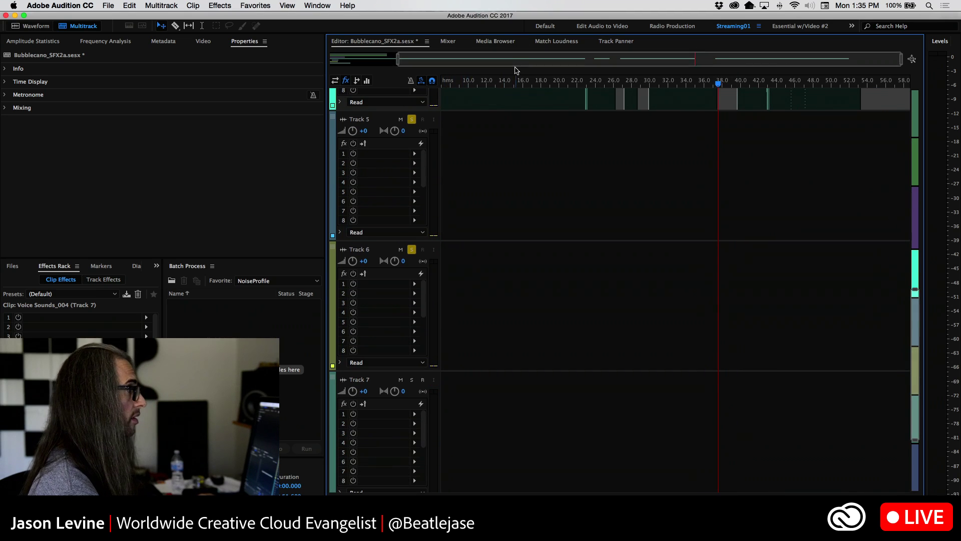
{"action": "left_click_drag", "start_coordinate": [515, 67], "coordinate": [326, 70]}
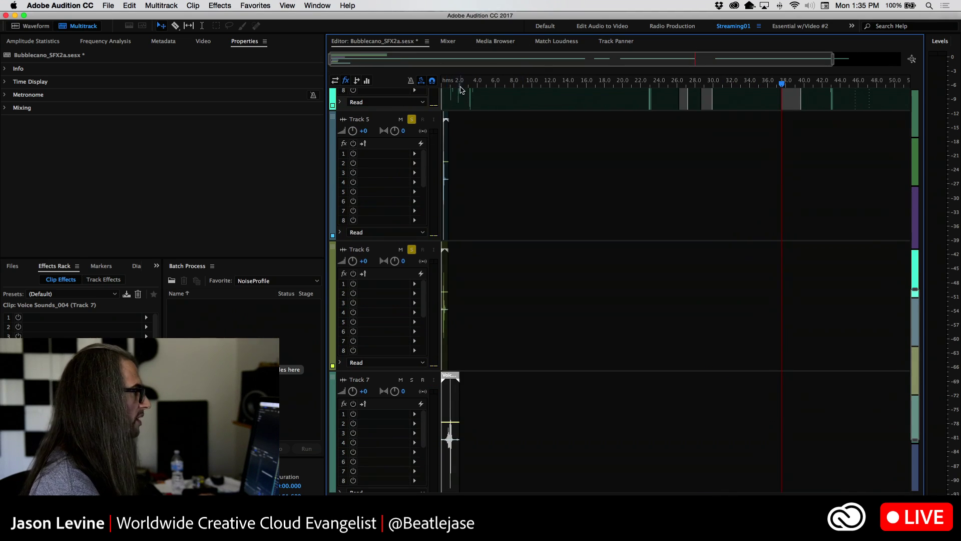
{"action": "key", "text": "equal"}
{"action": "key", "text": "equal"}
{"action": "key", "text": "equal"}
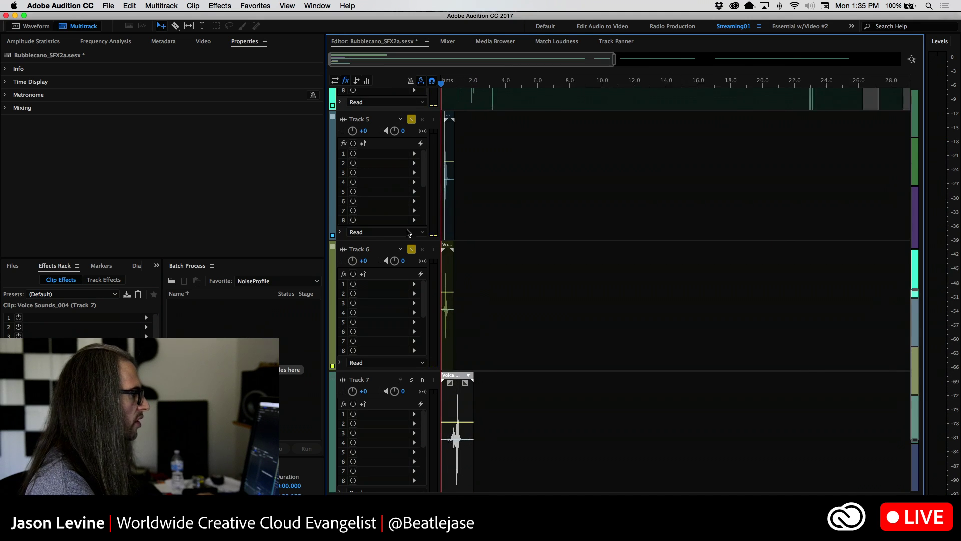
{"action": "key", "text": "equal"}
{"action": "key", "text": "equal"}
{"action": "scroll", "coordinate": [520, 255], "scroll_direction": "up", "scroll_amount": 3}
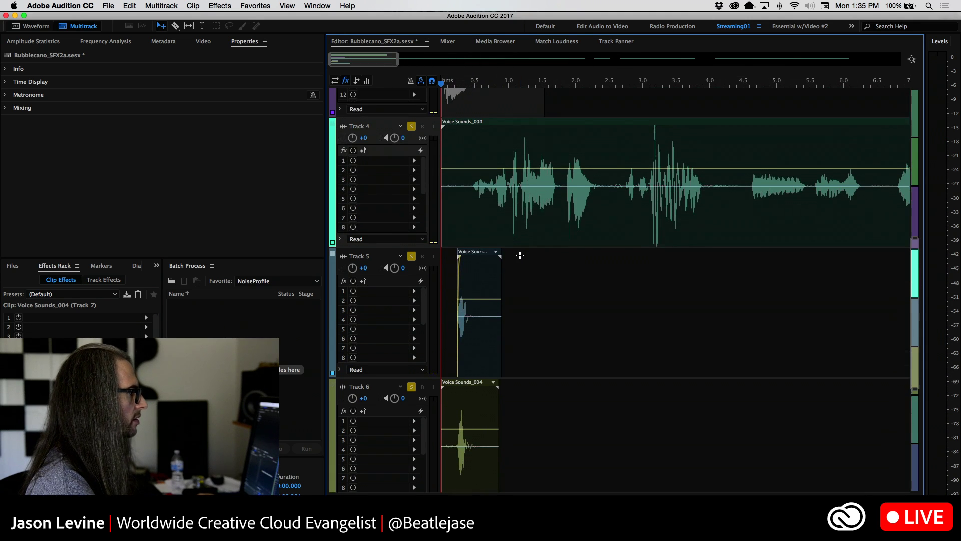
{"action": "scroll", "coordinate": [573, 300], "scroll_direction": "down", "scroll_amount": 5}
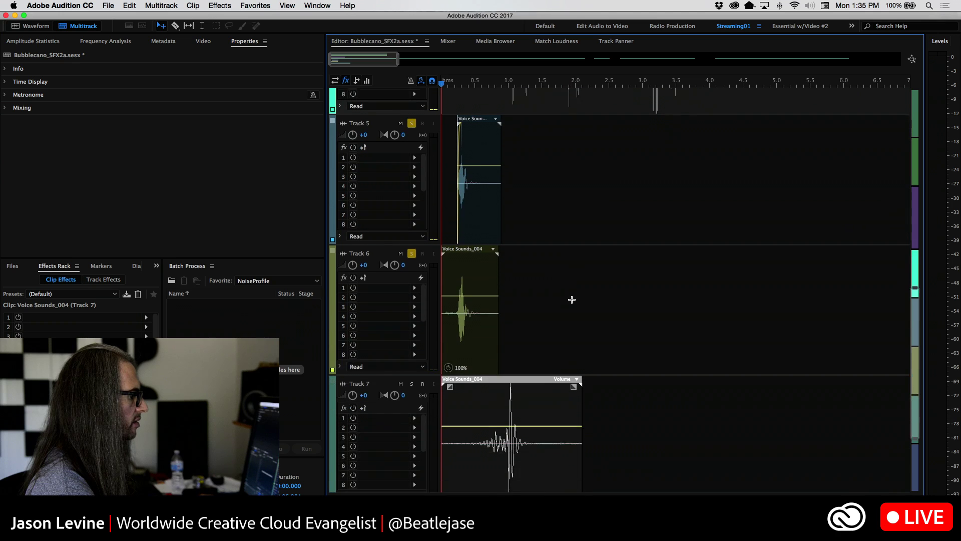
Trim both ends of the Track 7 clip and align its main peak with the Track 5 and Track 6 bursts at about 0.31 s
{"action": "left_click_drag", "start_coordinate": [443, 398], "coordinate": [499, 403]}
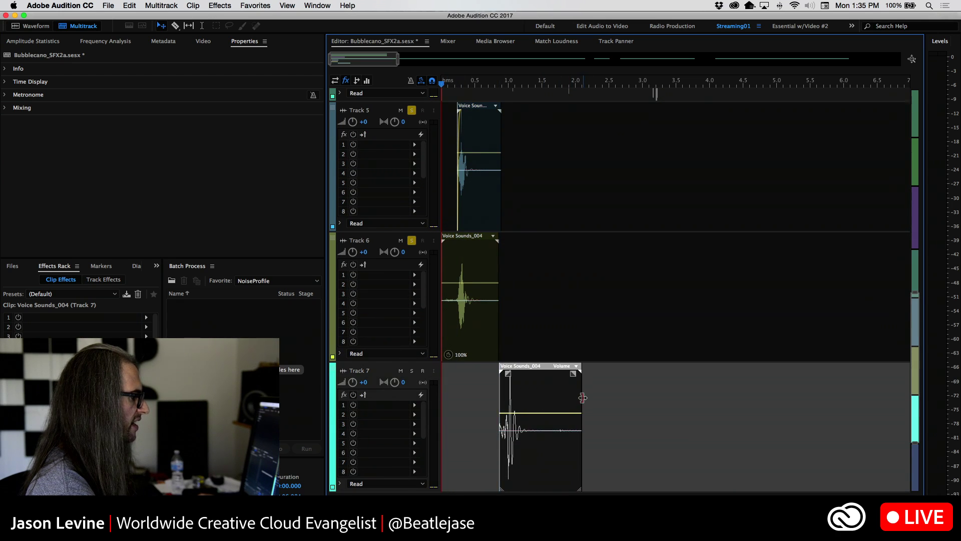
{"action": "left_click_drag", "start_coordinate": [582, 397], "coordinate": [483, 400]}
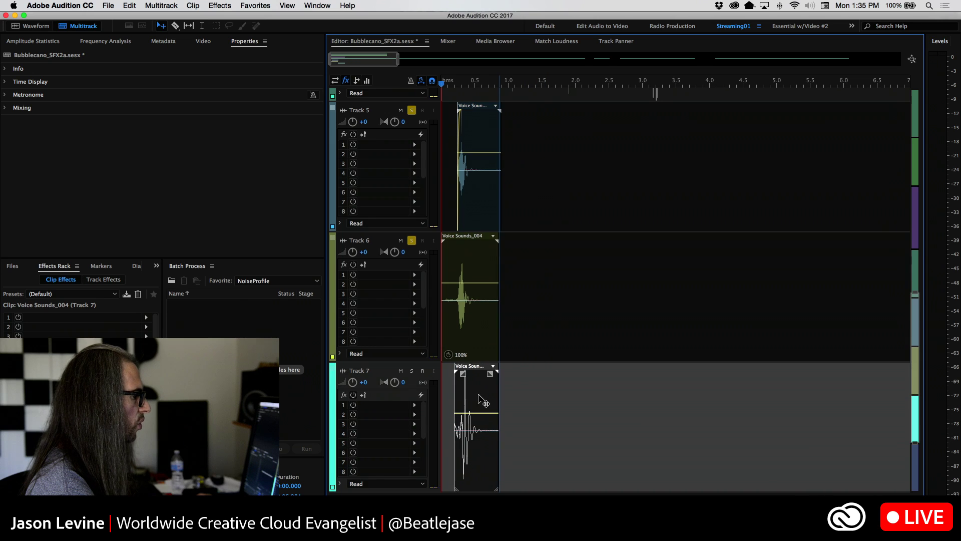
{"action": "left_click_drag", "start_coordinate": [441, 84], "coordinate": [463, 85]}
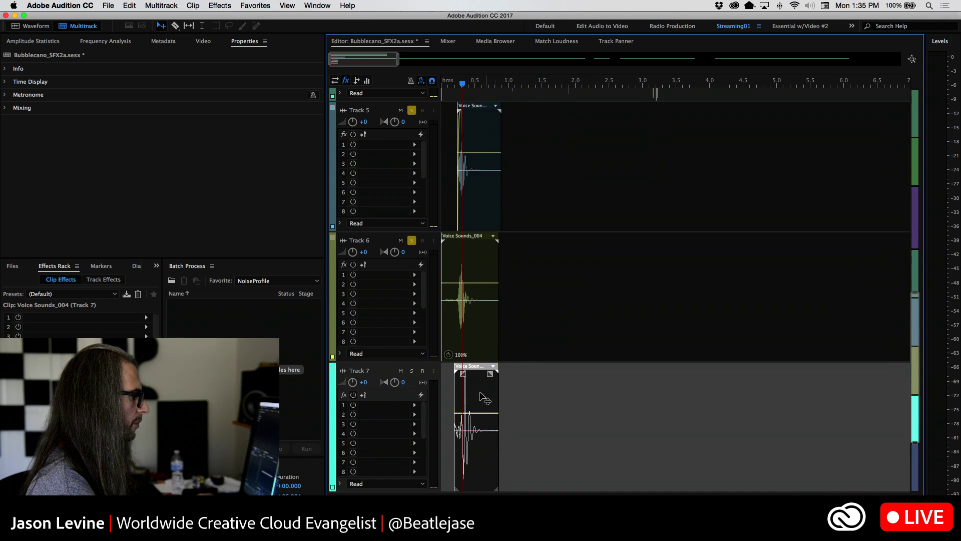
{"action": "left_click_drag", "start_coordinate": [480, 392], "coordinate": [477, 391]}
{"action": "scroll", "coordinate": [495, 400], "scroll_direction": "up", "scroll_amount": 5}
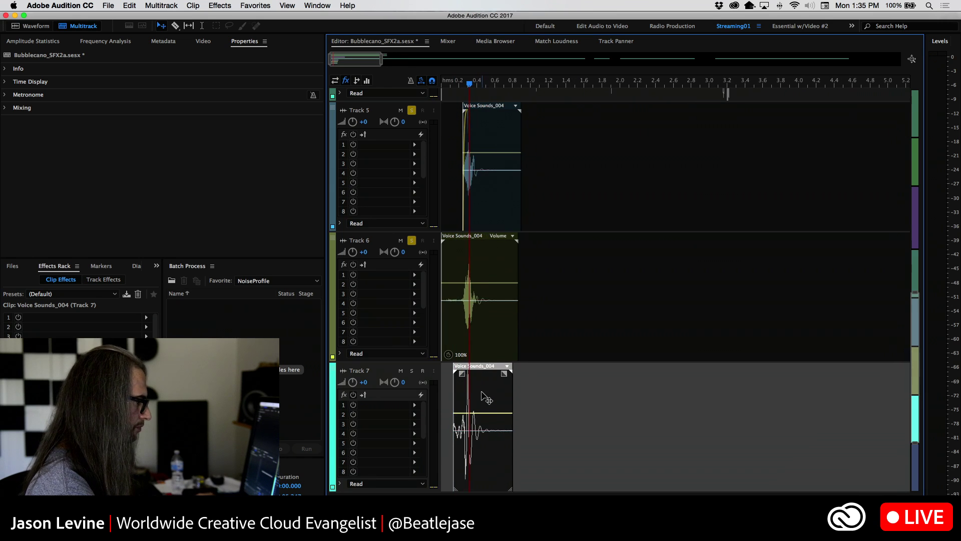
{"action": "scroll", "coordinate": [522, 403], "scroll_direction": "up", "scroll_amount": 3}
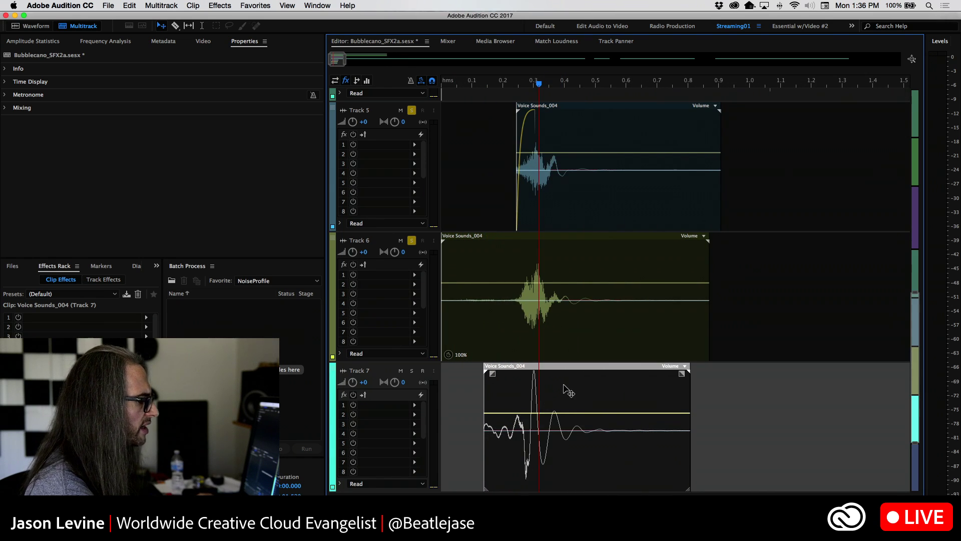
{"action": "left_click_drag", "start_coordinate": [566, 388], "coordinate": [570, 392]}
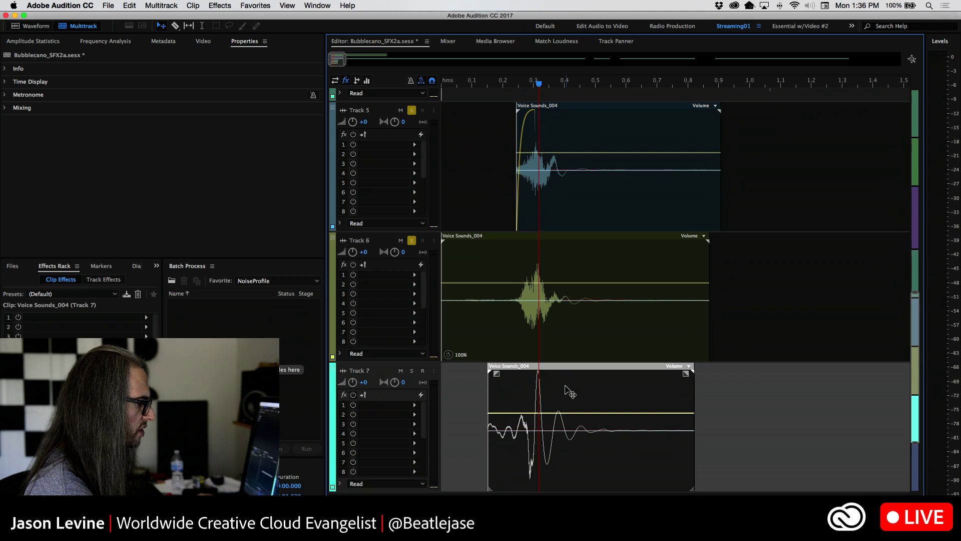
Solo Track 7 and add a short curved fade-in at the start of its clip
{"action": "left_click", "coordinate": [411, 370]}
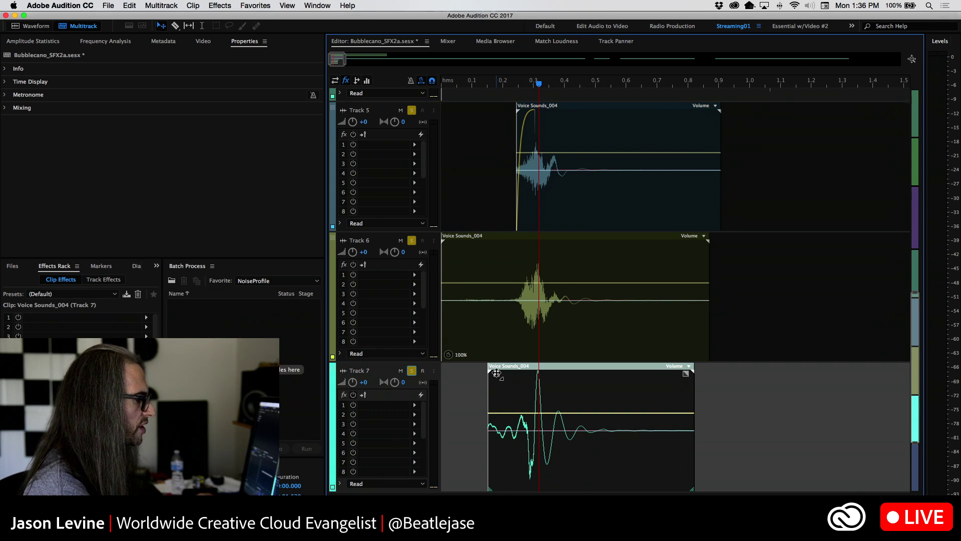
{"action": "left_click_drag", "start_coordinate": [496, 373], "coordinate": [507, 360]}
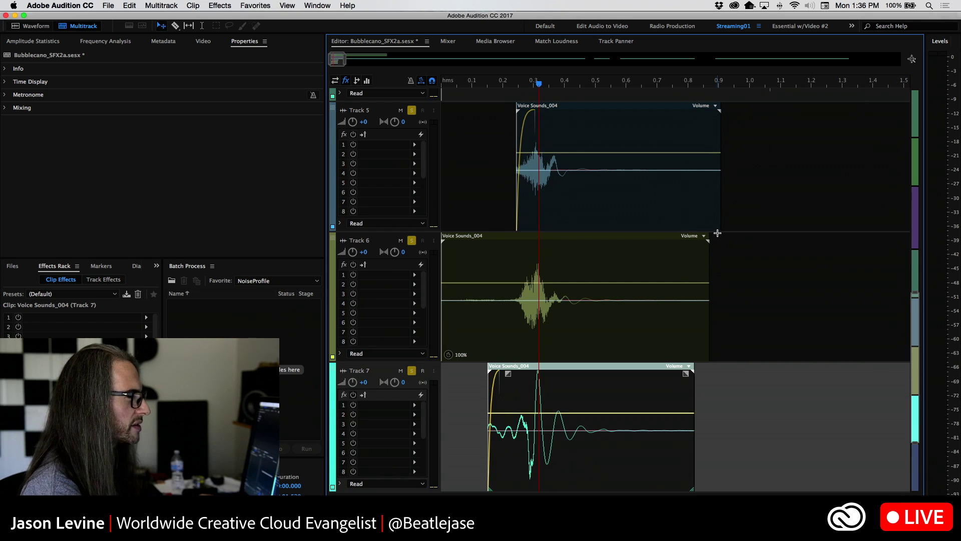
Play the three layered bursts from near the session start and show their Frequency Analysis
{"action": "left_click_drag", "start_coordinate": [540, 86], "coordinate": [442, 86]}
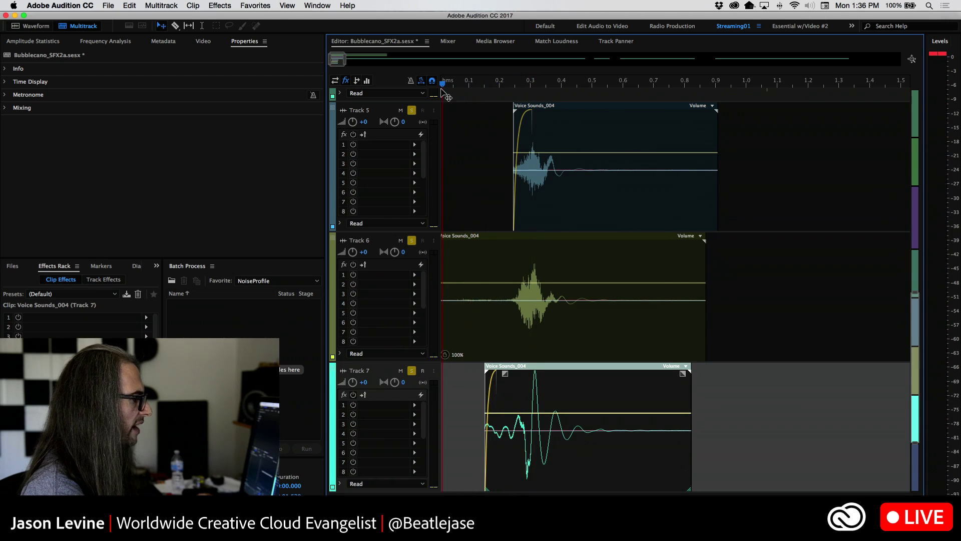
{"action": "left_click", "coordinate": [476, 84]}
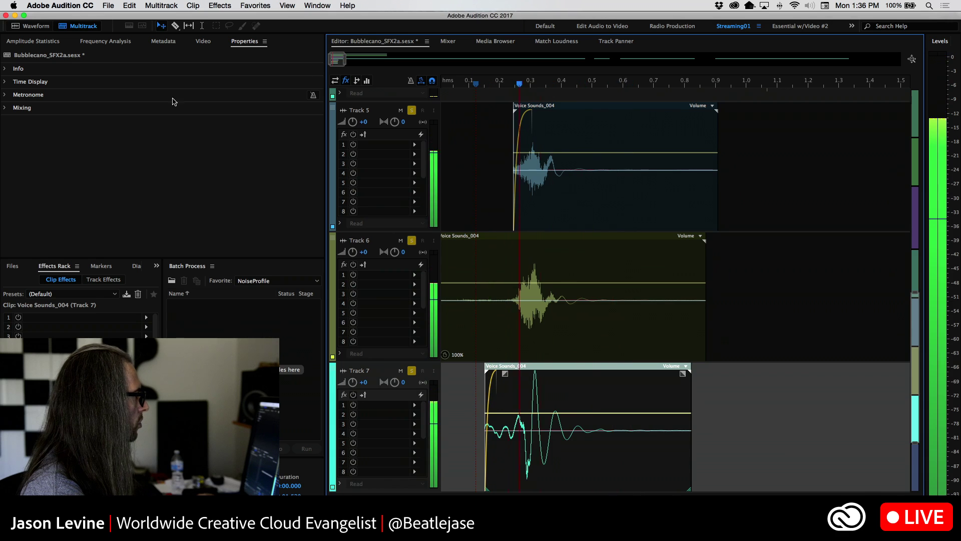
{"action": "key", "text": "space"}
{"action": "left_click", "coordinate": [99, 42]}
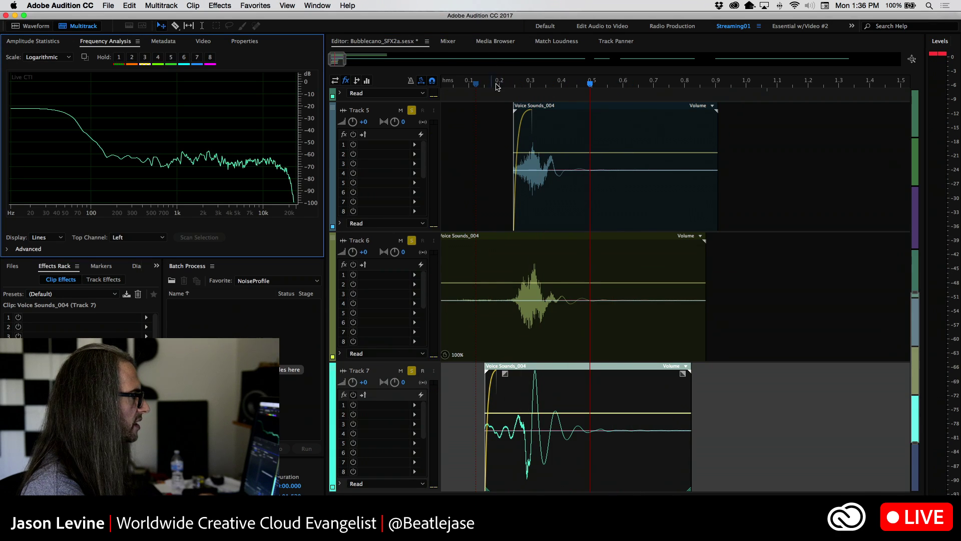
{"action": "left_click", "coordinate": [495, 84]}
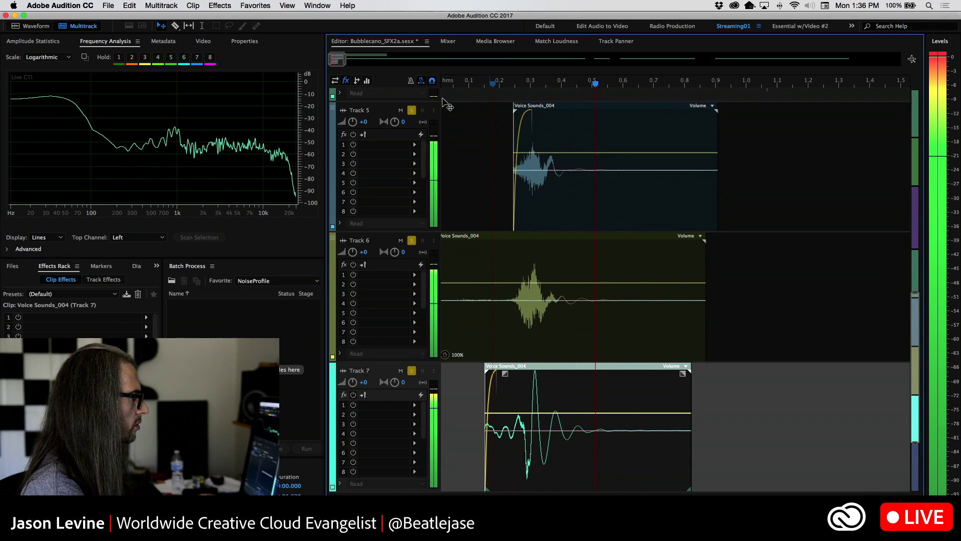
Unsolo Tracks 5 and 6 and play the Track 7 burst alone a couple of times
{"action": "left_click", "coordinate": [412, 110]}
{"action": "left_click", "coordinate": [411, 240]}
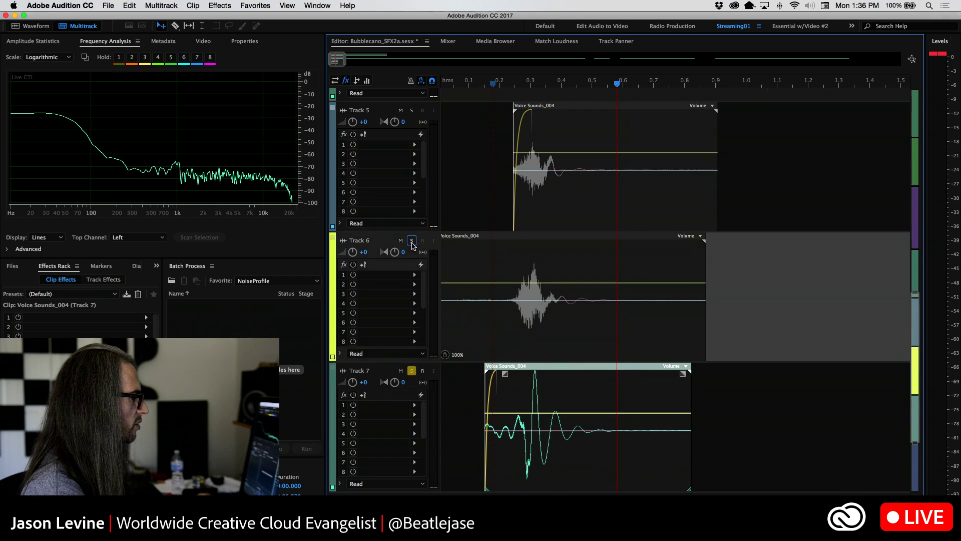
{"action": "left_click", "coordinate": [481, 83]}
{"action": "key", "text": "space"}
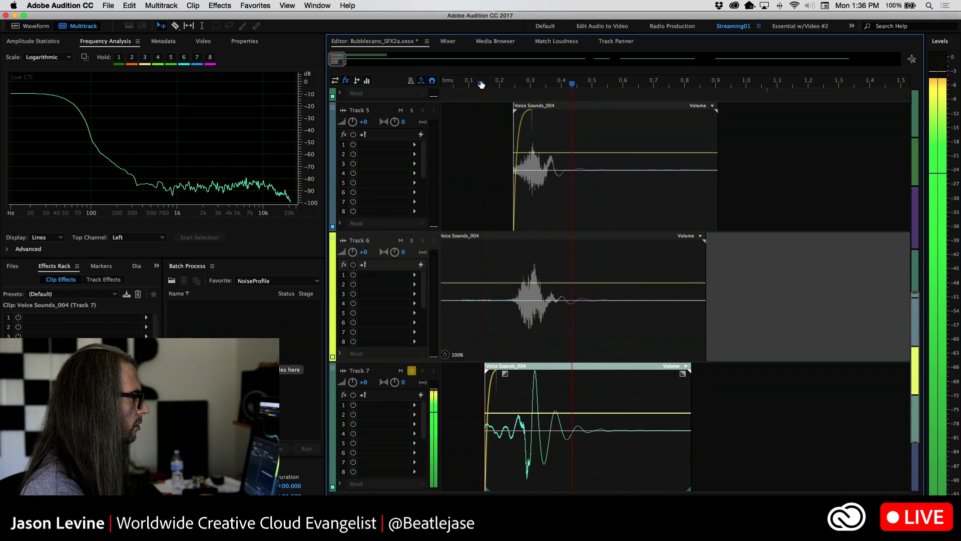
{"action": "key", "text": "space"}
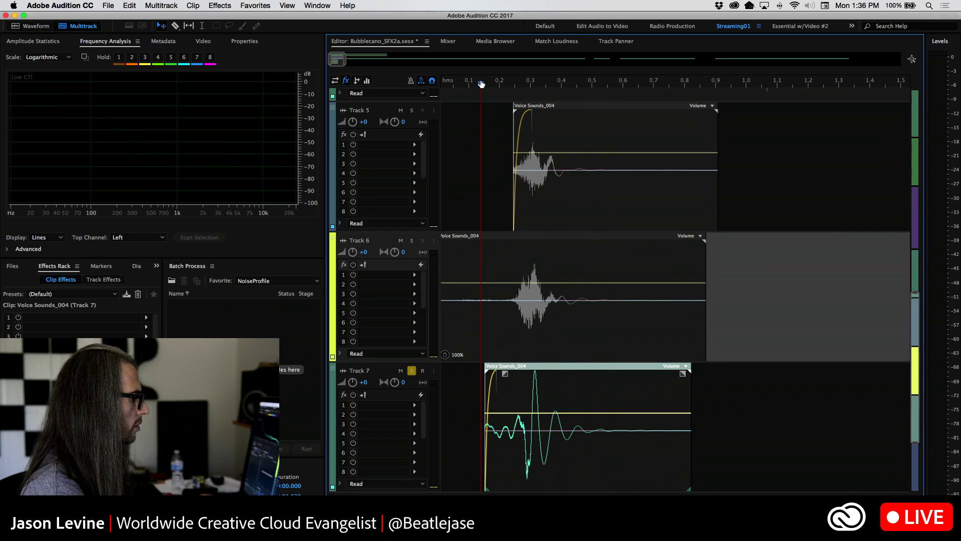
{"action": "key", "text": "space"}
{"action": "key", "text": "space"}
Solo Tracks 5 and 6 again and replay the three combined bursts several times
{"action": "left_click", "coordinate": [411, 111]}
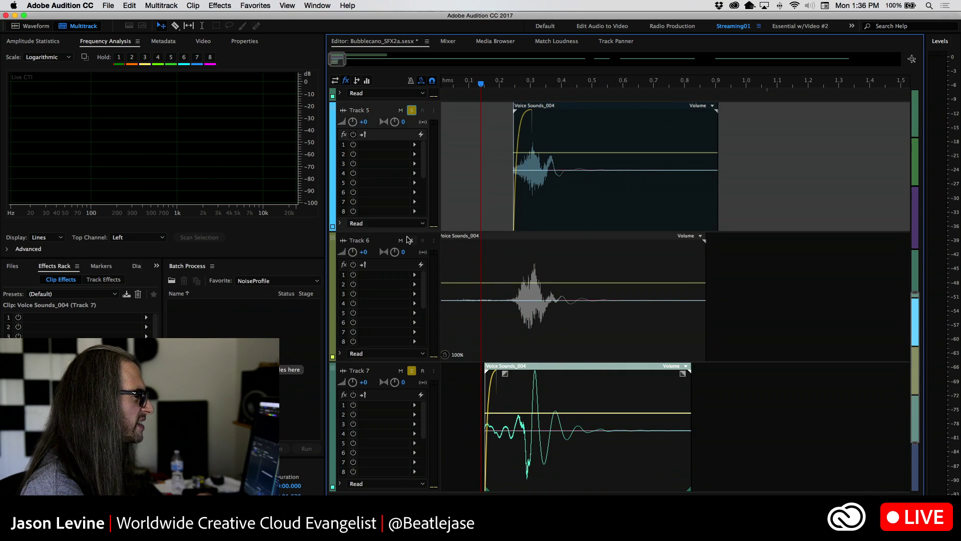
{"action": "left_click", "coordinate": [411, 242]}
{"action": "key", "text": "space"}
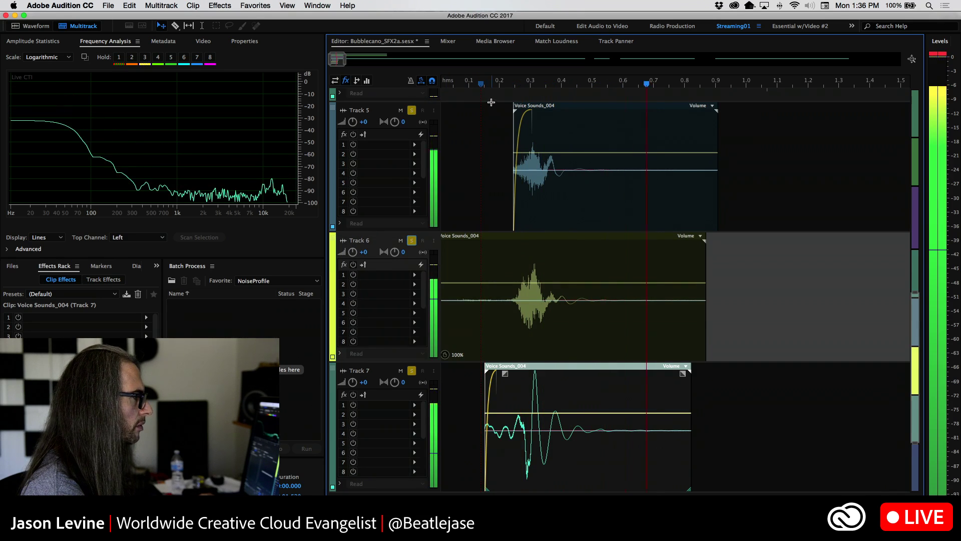
{"action": "left_click", "coordinate": [486, 85]}
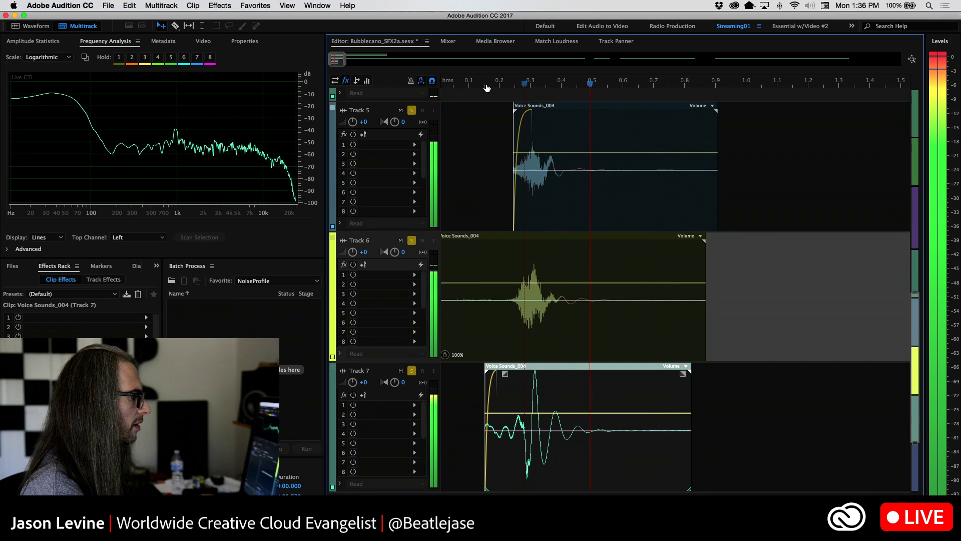
{"action": "key", "text": "space"}
{"action": "key", "text": "space"}
{"action": "key", "text": "space"}
{"action": "key", "text": "space"}
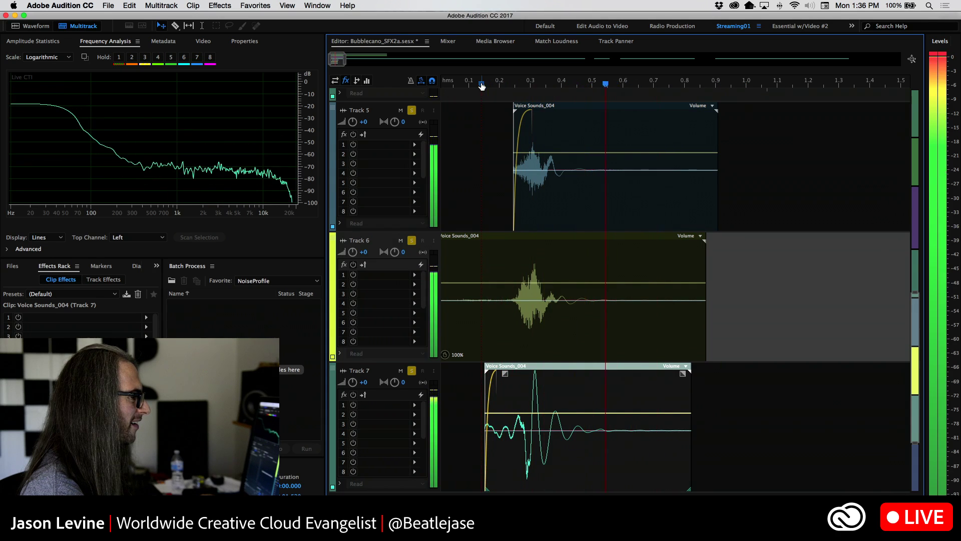
Move the Track 7 clip earlier to start at about 0.1 s and play the layered bursts
{"action": "left_click_drag", "start_coordinate": [583, 391], "coordinate": [563, 397]}
{"action": "left_click", "coordinate": [472, 84]}
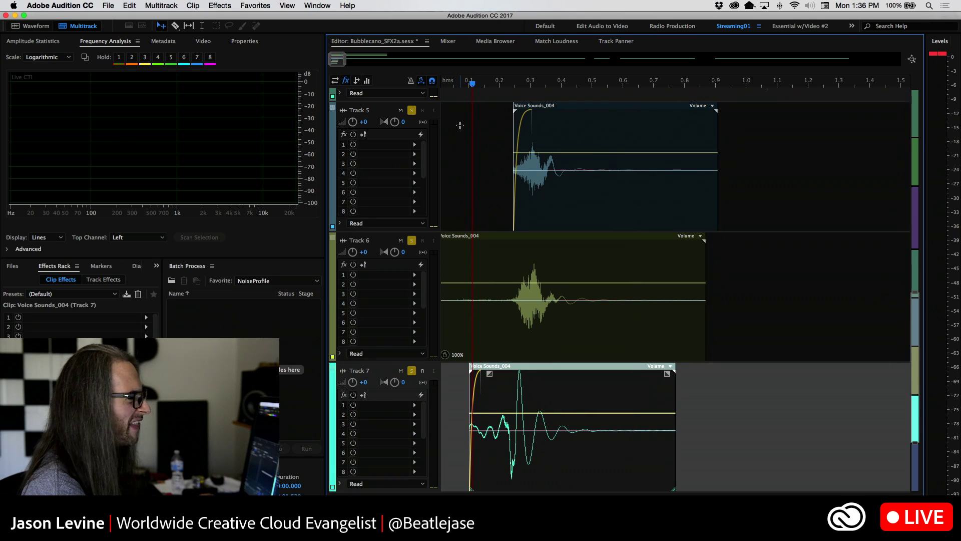
{"action": "key", "text": "space"}
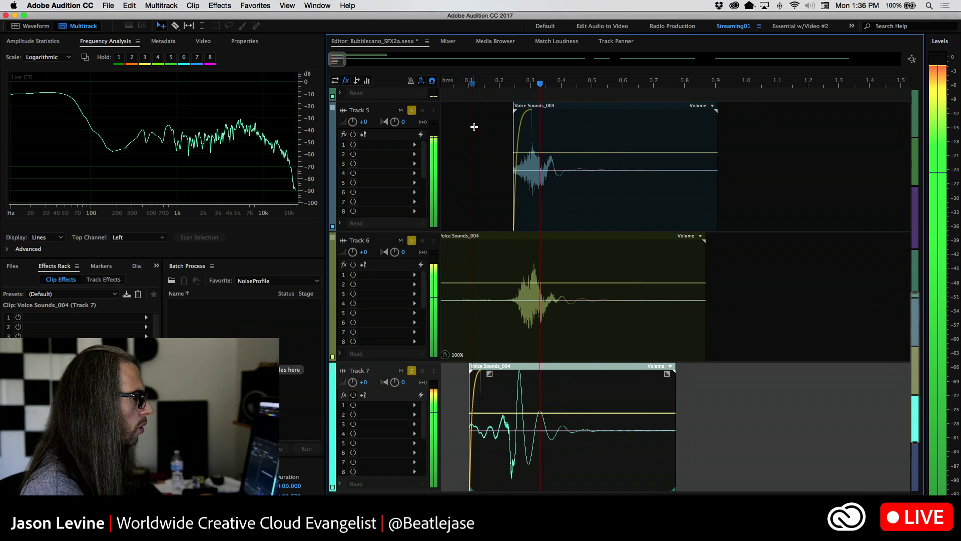
{"action": "key", "text": "space"}
{"action": "key", "text": "space"}
Shift the Track 7 clip to start at about 0.14 s and play the combination
{"action": "left_click_drag", "start_coordinate": [545, 388], "coordinate": [557, 388]}
{"action": "left_click", "coordinate": [484, 84]}
{"action": "key", "text": "space"}
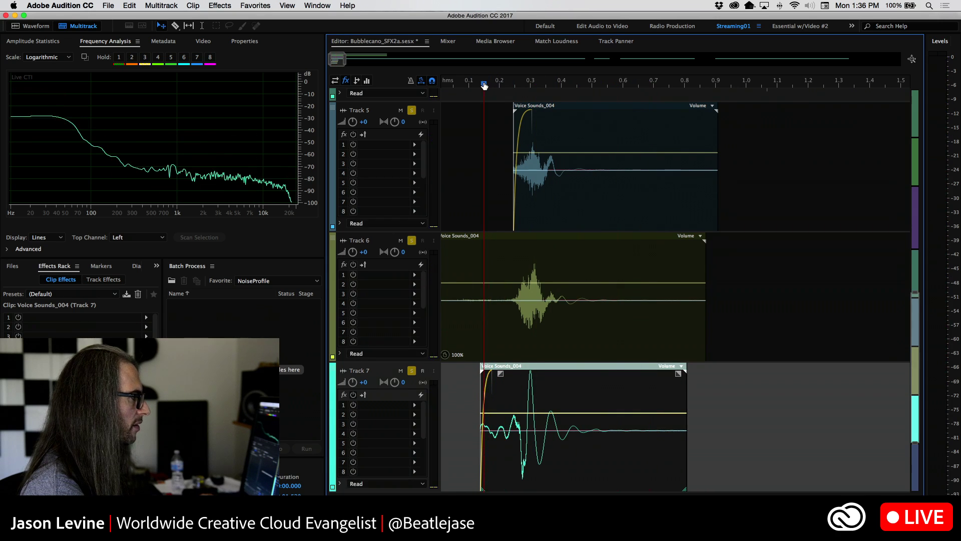
{"action": "key", "text": "space"}
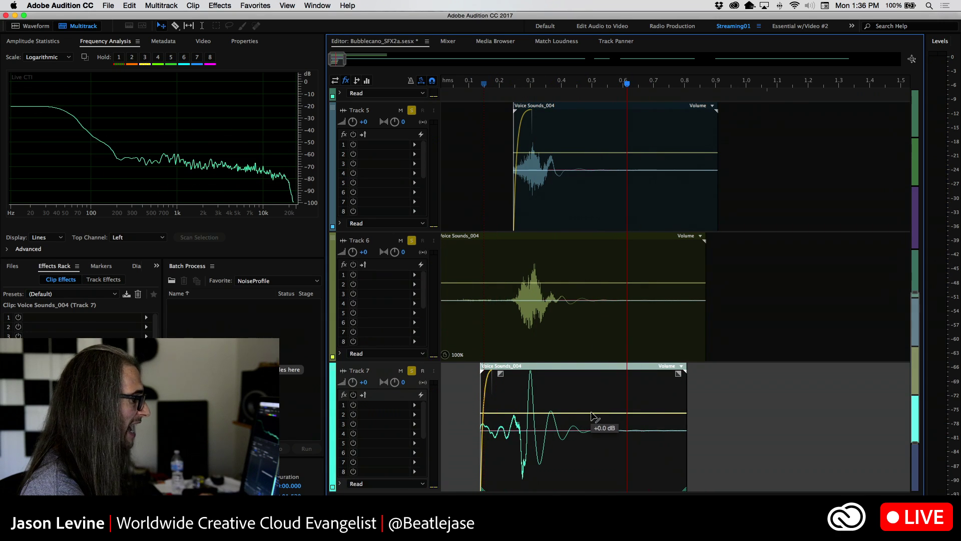
Nudge the Track 7 clip to start at about 0.15 s, in line with the other bursts, and replay the layers
{"action": "mouse_move", "coordinate": [588, 412]}
{"action": "left_mouse_down"}
{"action": "mouse_move", "coordinate": [577, 412]}
{"action": "mouse_move", "coordinate": [593, 412]}
{"action": "left_mouse_up"}
{"action": "left_click", "coordinate": [481, 85]}
{"action": "key", "text": "space"}
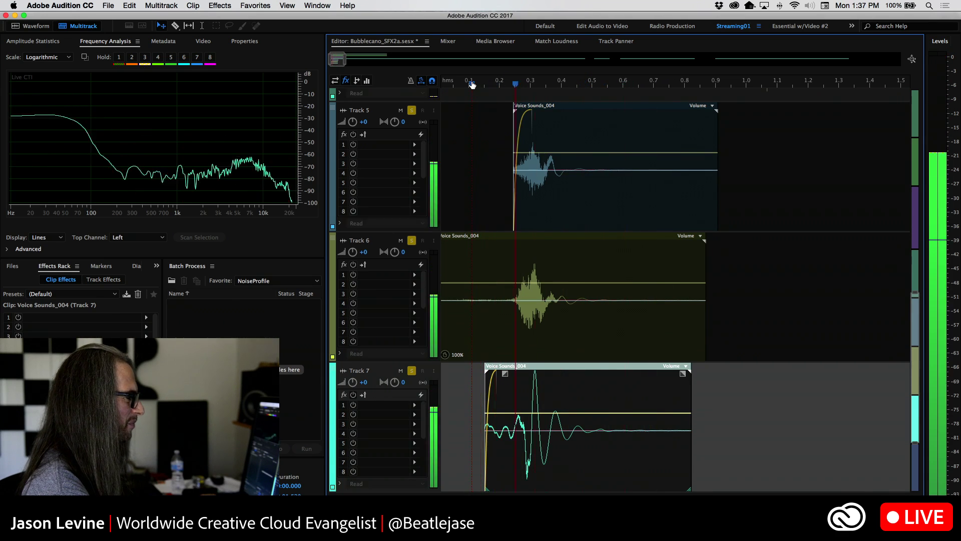
{"action": "key", "text": "space"}
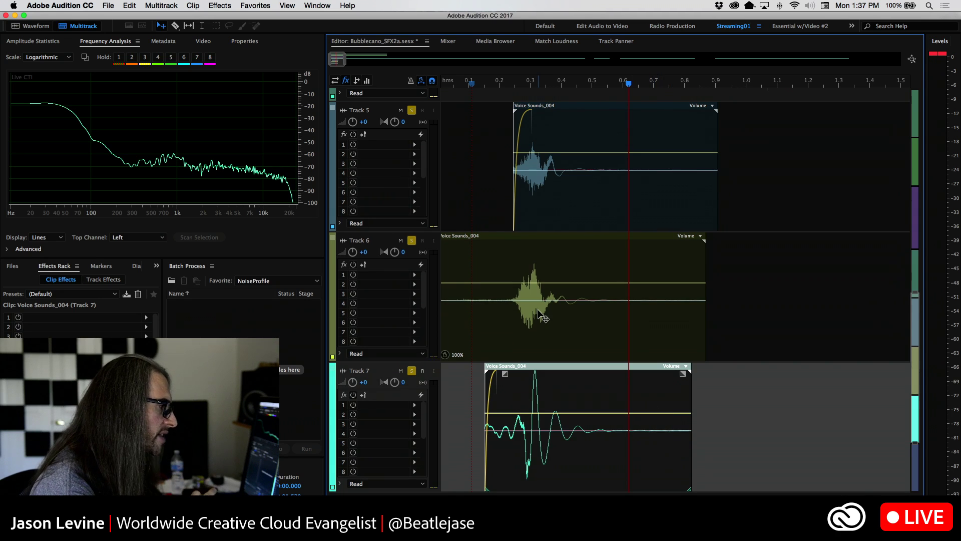
Solo only Track 5 and play its burst from just before the clip starts
{"action": "left_click", "coordinate": [511, 85]}
{"action": "left_click", "coordinate": [411, 110], "text": "super"}
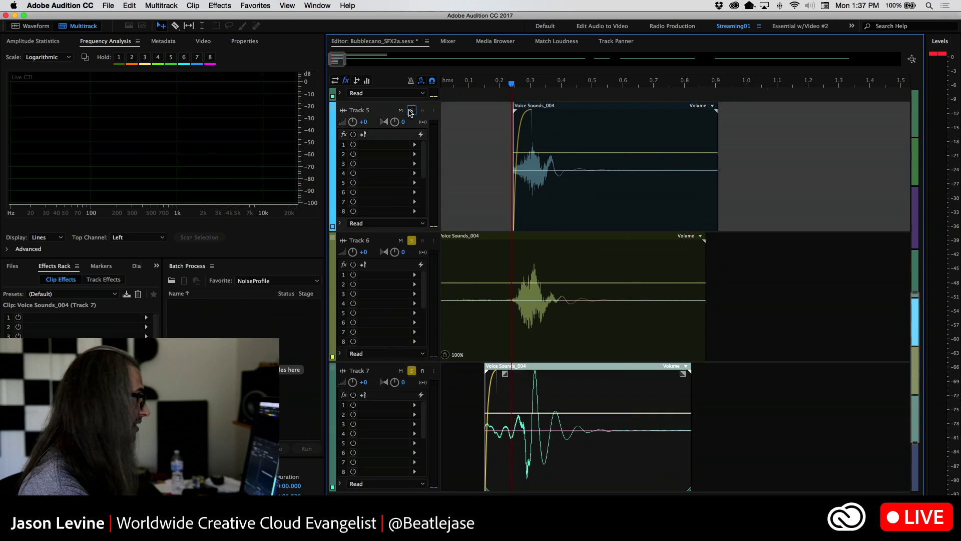
{"action": "key", "text": "space"}
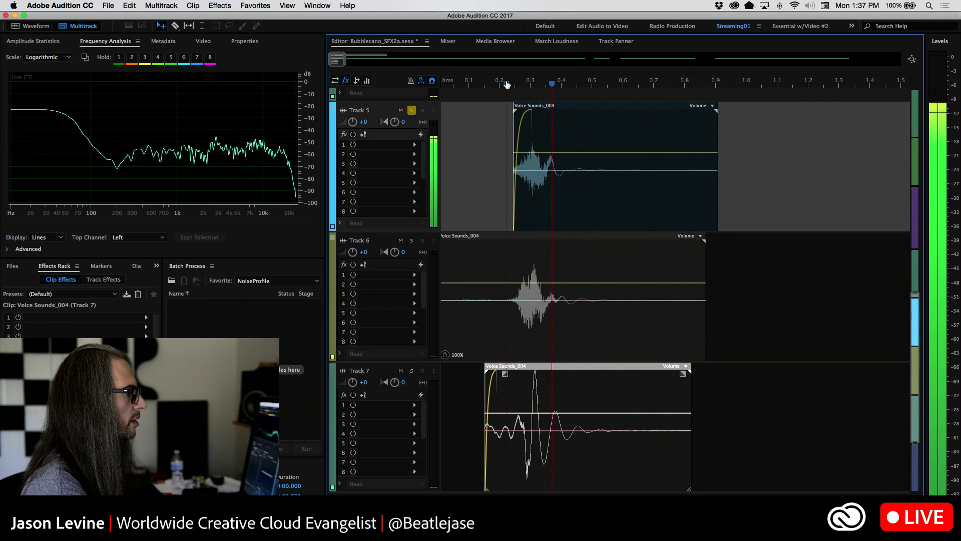
Add a Delay effect to Track 5's first effect slot and play the delayed burst
{"action": "left_click", "coordinate": [415, 145]}
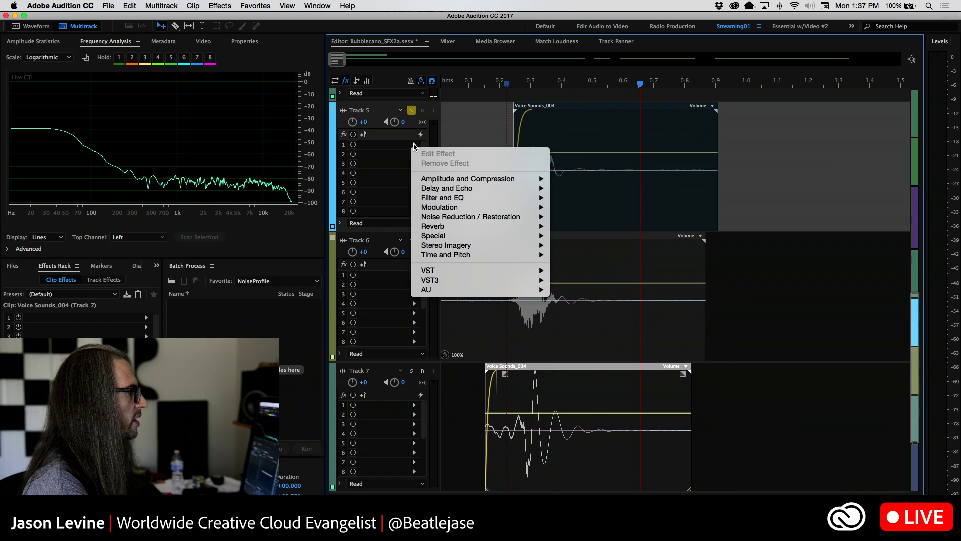
{"action": "mouse_move", "coordinate": [526, 189]}
{"action": "left_click", "coordinate": [587, 198]}
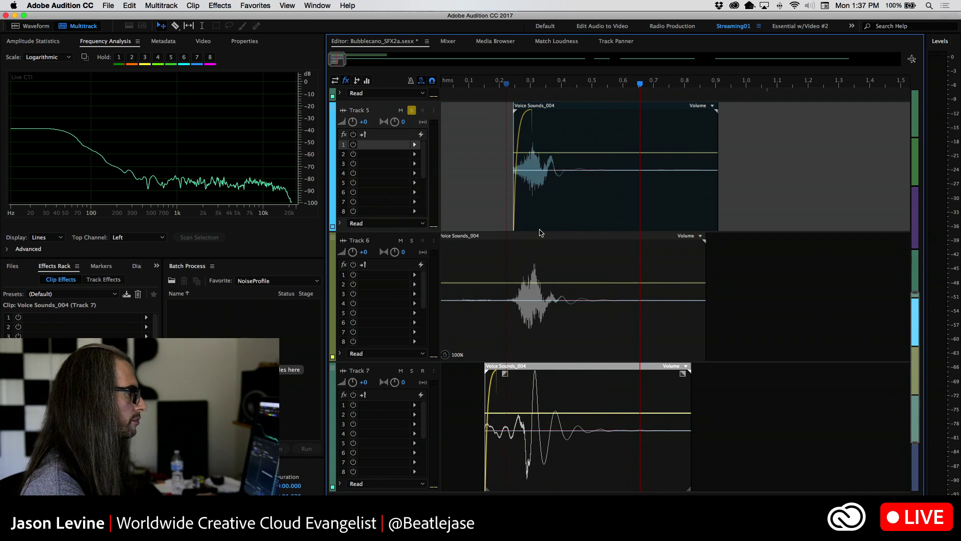
{"action": "left_click_drag", "start_coordinate": [459, 160], "coordinate": [802, 116]}
{"action": "left_click", "coordinate": [510, 83]}
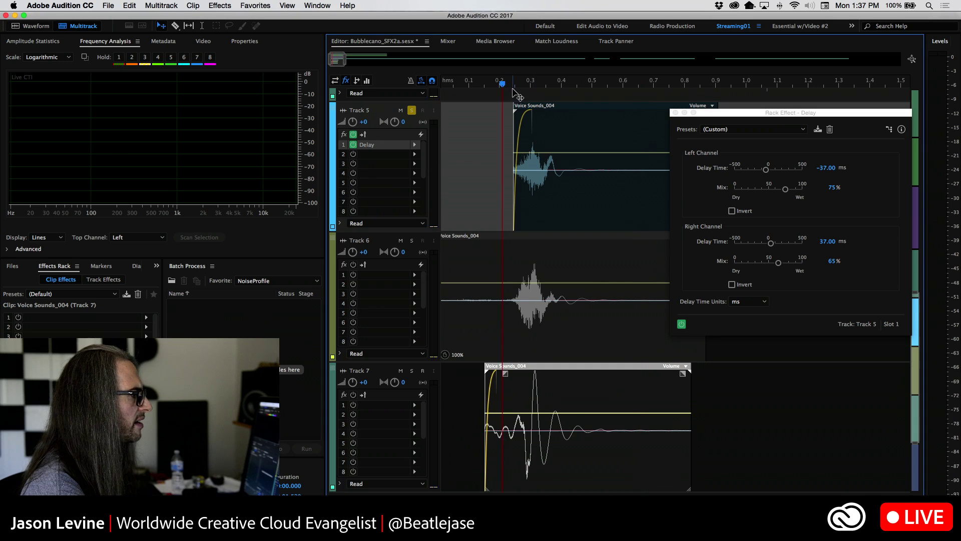
{"action": "key", "text": "space"}
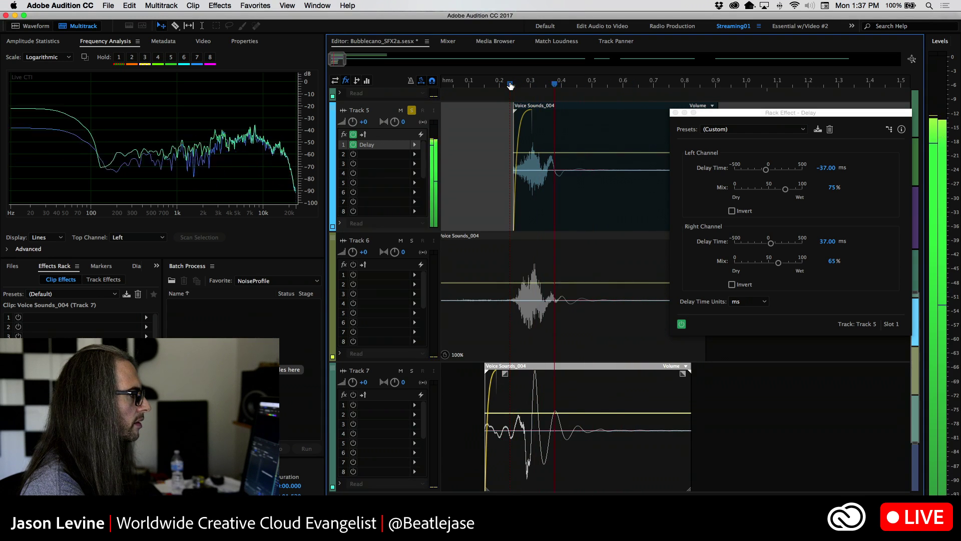
Solo Tracks 6 and 7 alongside Track 5 and play the layered bursts with the delay, then close the effect settings
{"action": "left_click", "coordinate": [412, 241]}
{"action": "left_click", "coordinate": [411, 371]}
{"action": "left_click", "coordinate": [478, 84]}
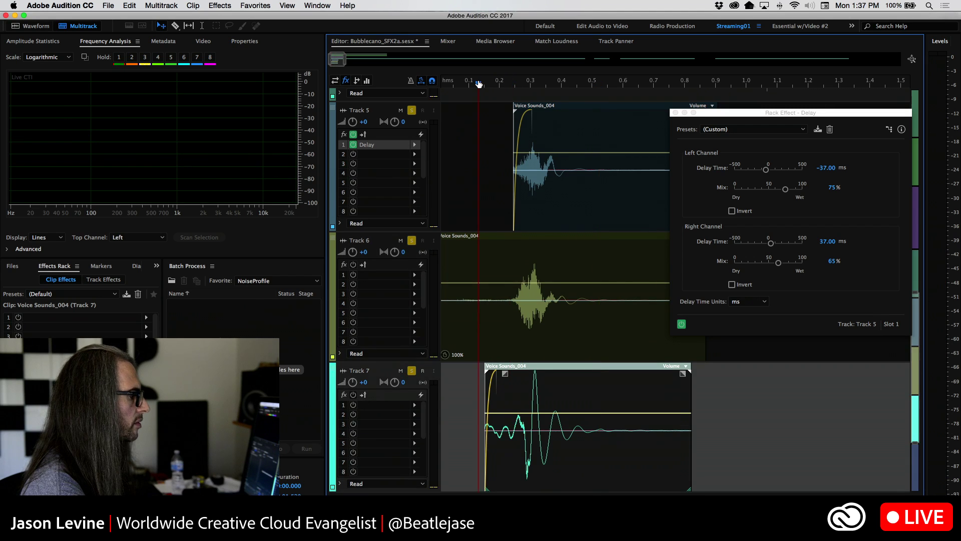
{"action": "key", "text": "space"}
{"action": "key", "text": "space"}
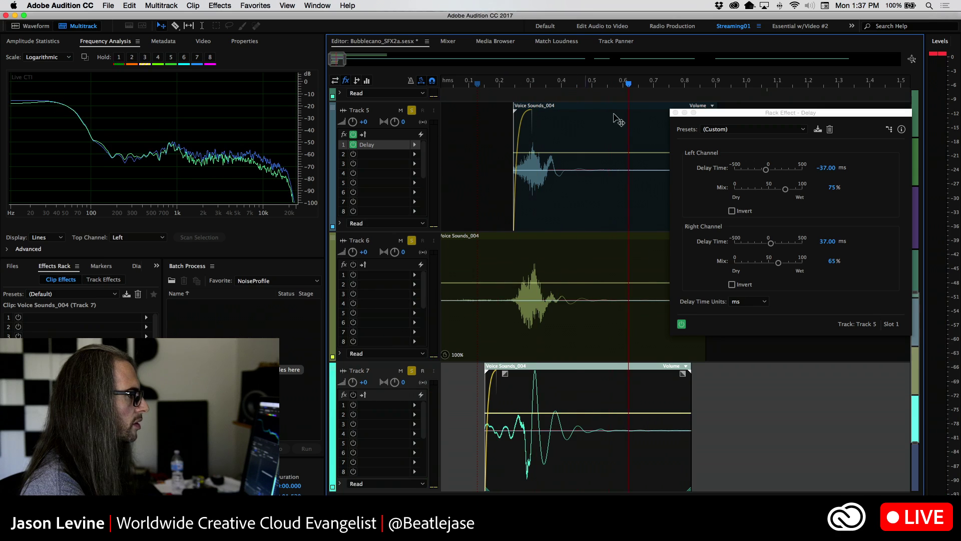
{"action": "left_click", "coordinate": [675, 113]}
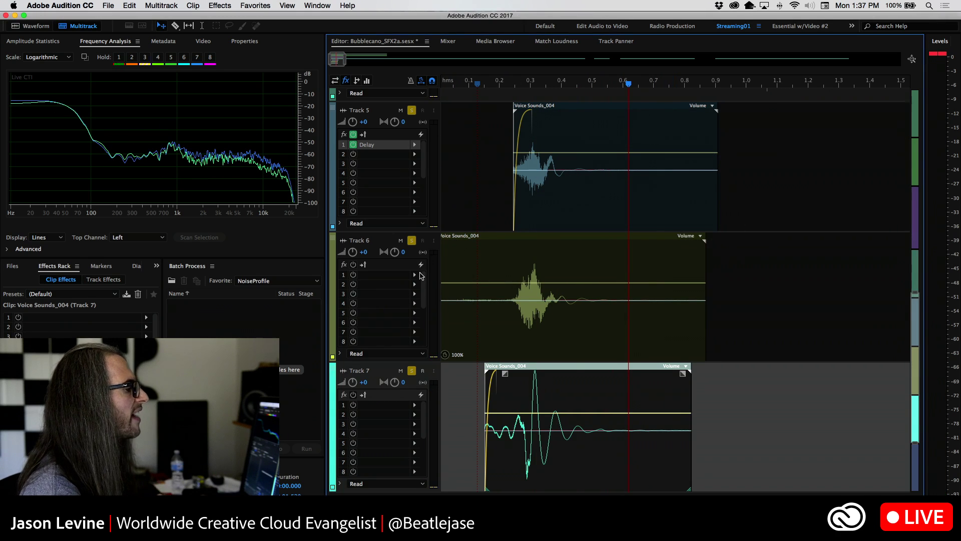
Add a Studio Reverb to Track 6's first effect slot with the Room Ambience 1 preset and move its settings window clear of the tracks
{"action": "left_click", "coordinate": [415, 276]}
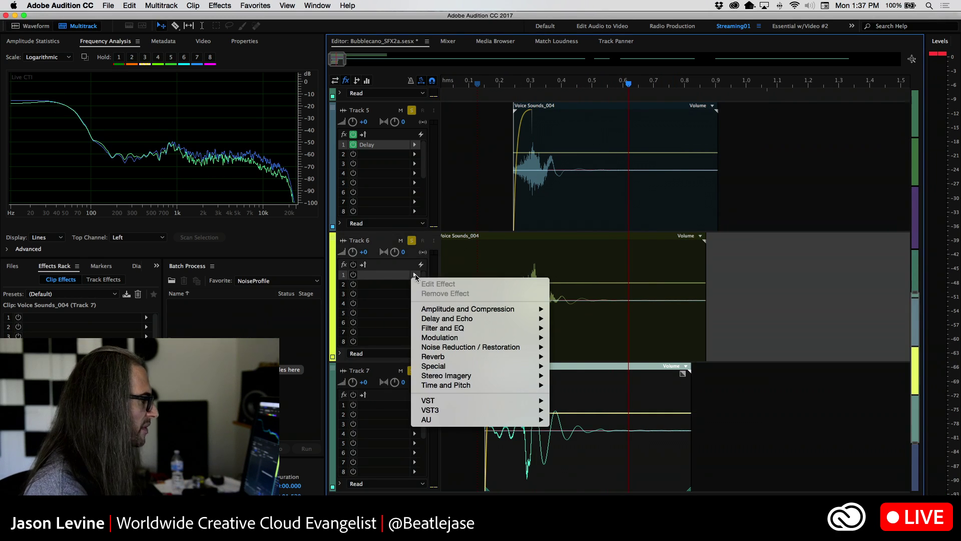
{"action": "mouse_move", "coordinate": [483, 362]}
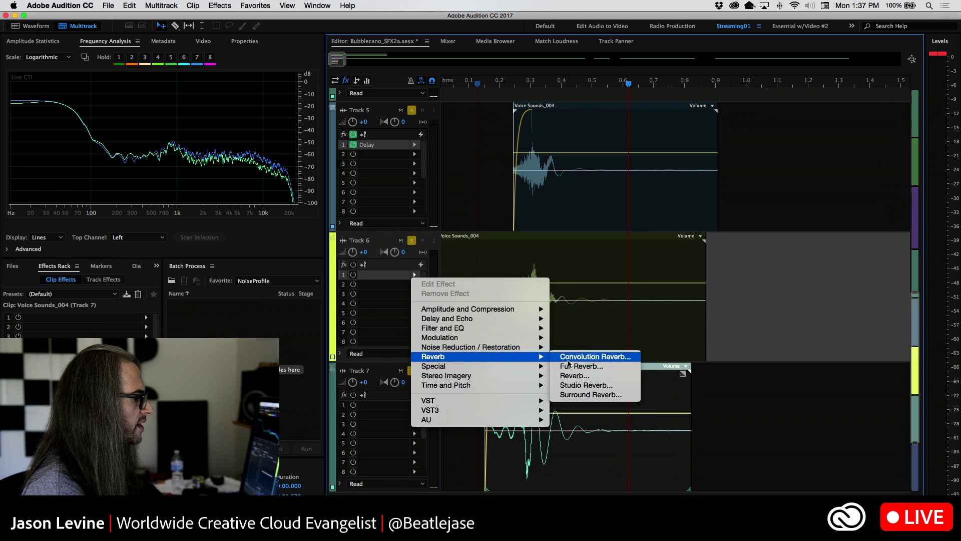
{"action": "left_click", "coordinate": [595, 386]}
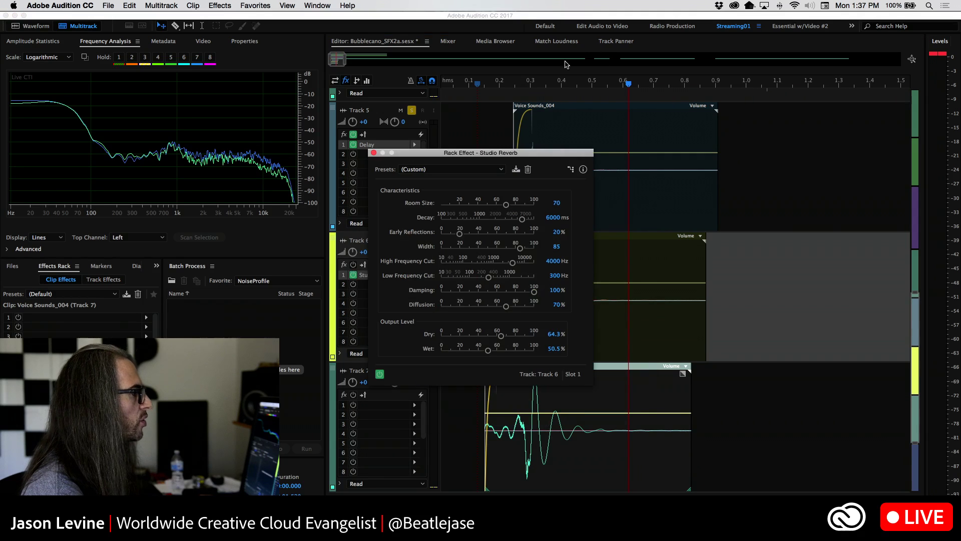
{"action": "left_click", "coordinate": [474, 170]}
{"action": "left_click", "coordinate": [439, 301]}
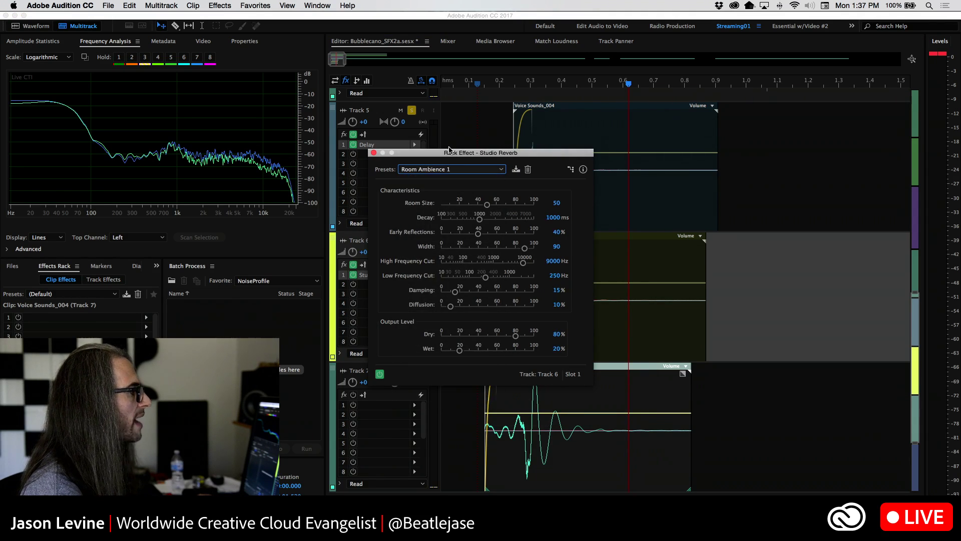
{"action": "left_click_drag", "start_coordinate": [481, 152], "coordinate": [752, 99]}
Leave only Track 6 soloed, set the reverb's Dry level to 100% and Wet level to 29.8%, and replay the burst
{"action": "left_click", "coordinate": [411, 111]}
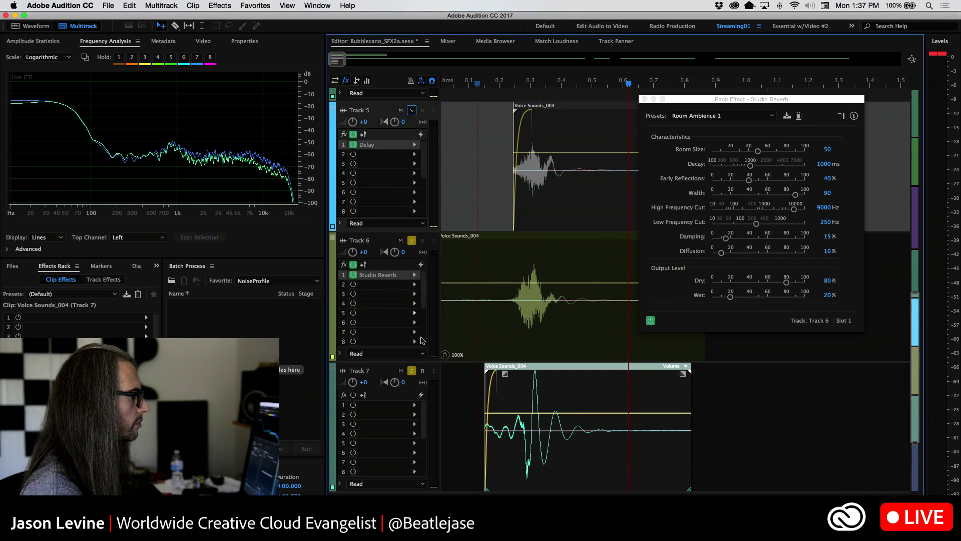
{"action": "left_click", "coordinate": [411, 370]}
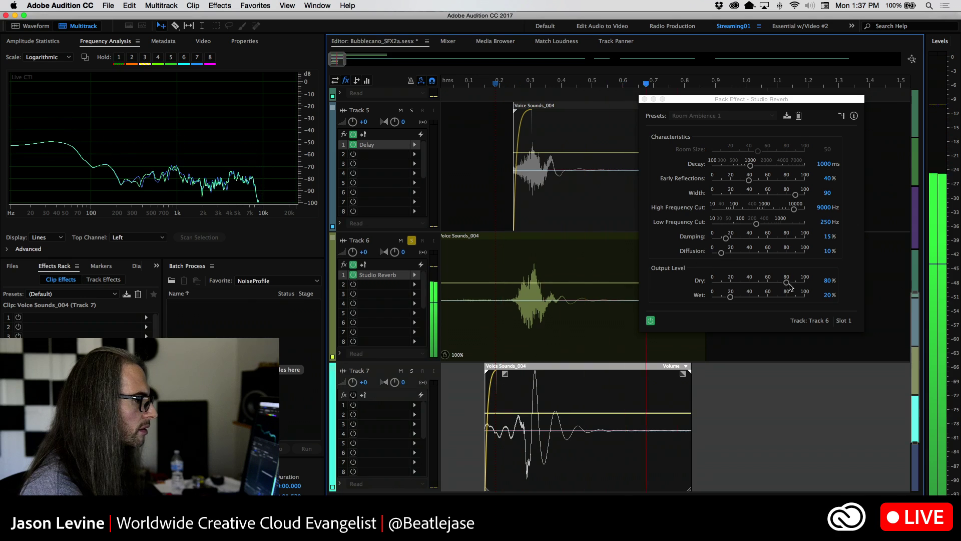
{"action": "left_click_drag", "start_coordinate": [787, 283], "coordinate": [809, 287]}
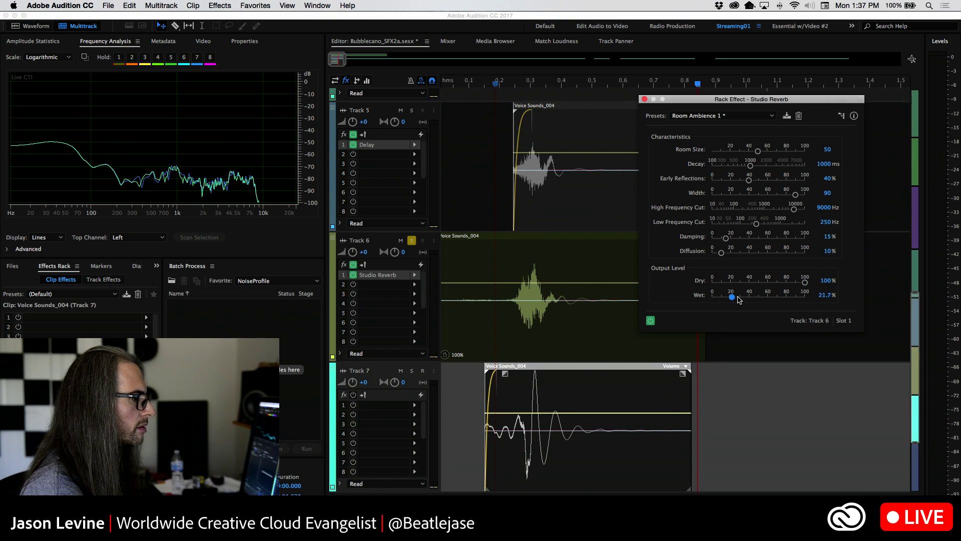
{"action": "left_click", "coordinate": [493, 85]}
{"action": "key", "text": "space"}
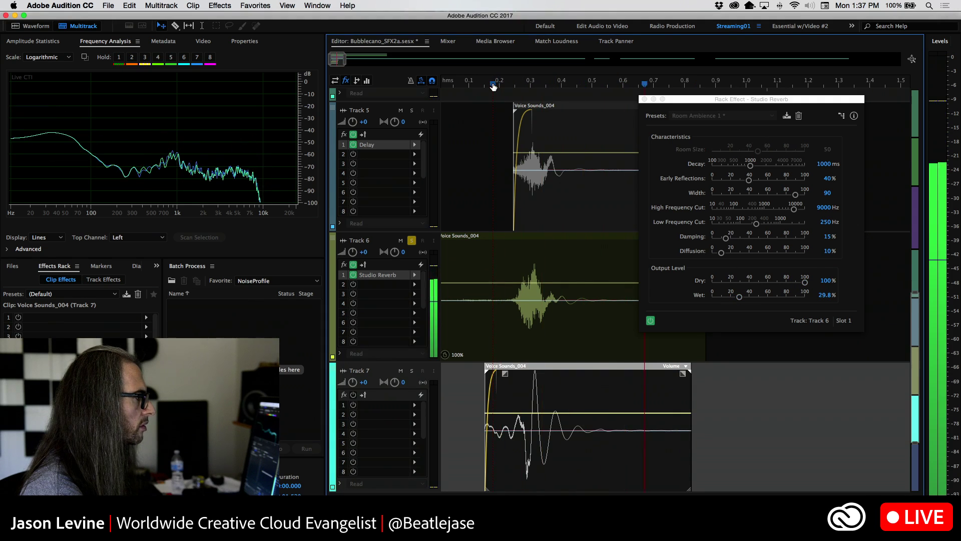
{"action": "key", "text": "space"}
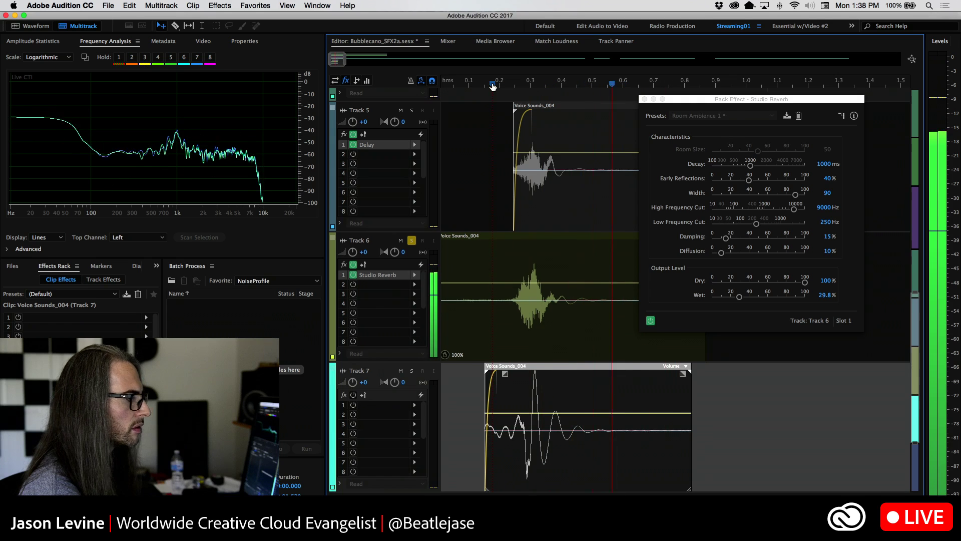
Compare Track 6's burst with its effects bypassed and re-enabled, playing from about 0.2 s each time
{"action": "left_click", "coordinate": [354, 264]}
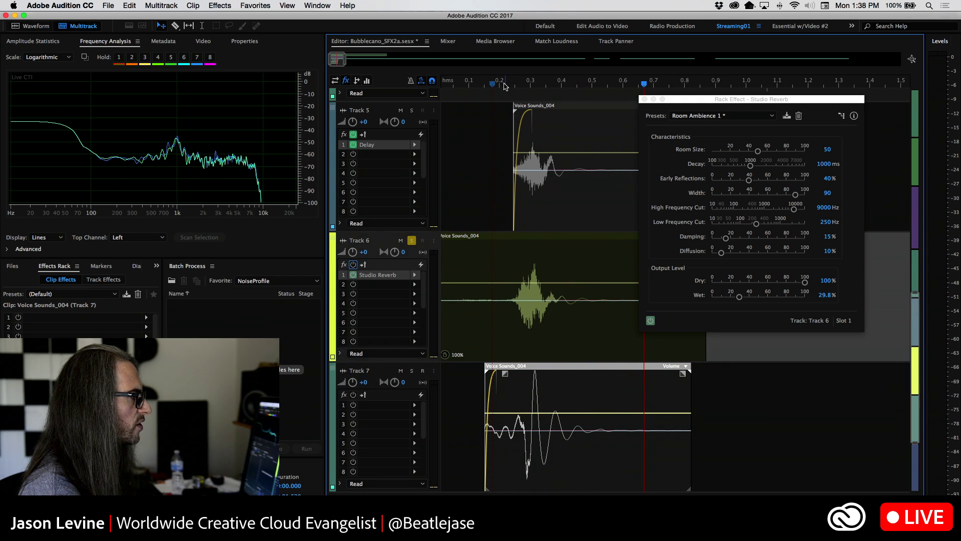
{"action": "left_click", "coordinate": [504, 85]}
{"action": "key", "text": "space"}
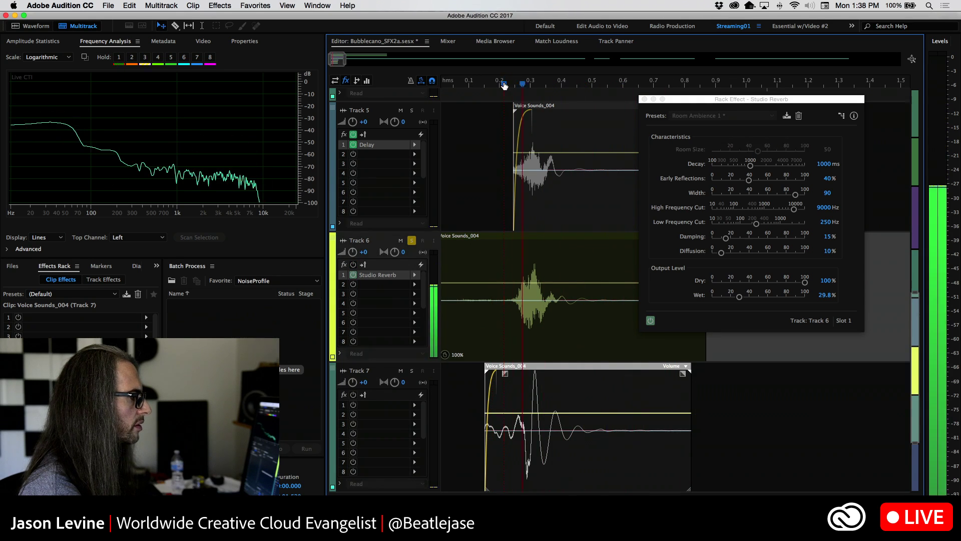
{"action": "key", "text": "space"}
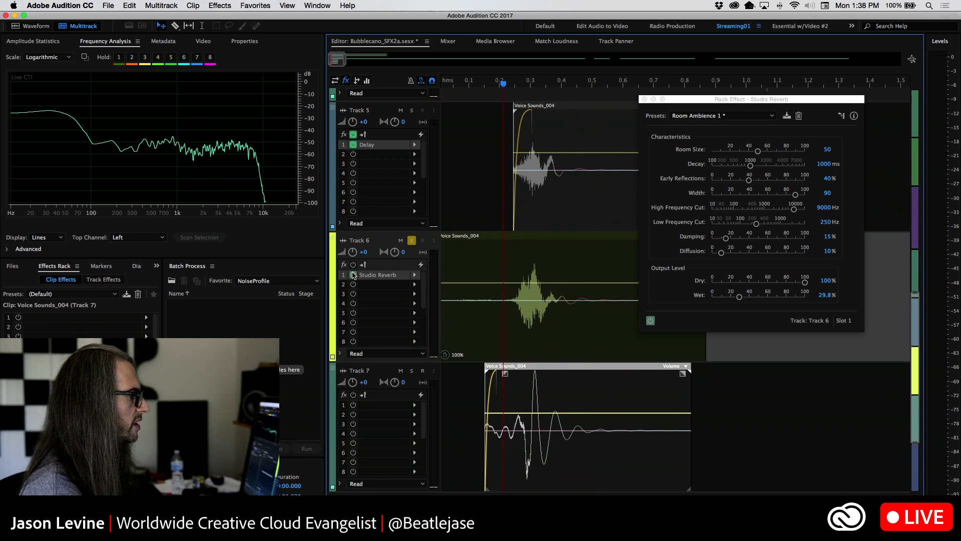
{"action": "key", "text": "space"}
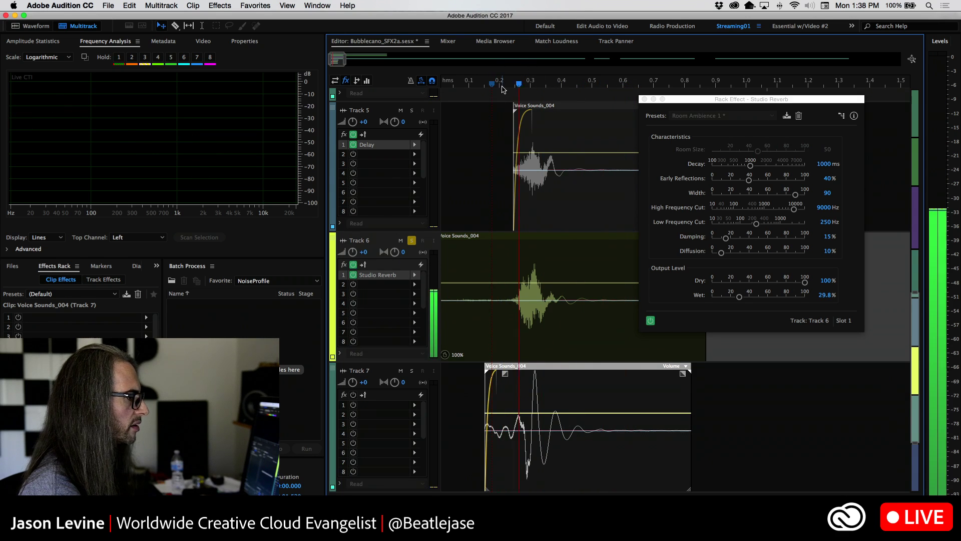
Solo Tracks 5 and 7 alongside Track 6 and play the combined sound from just before the Track 7 clip
{"action": "left_click", "coordinate": [412, 110]}
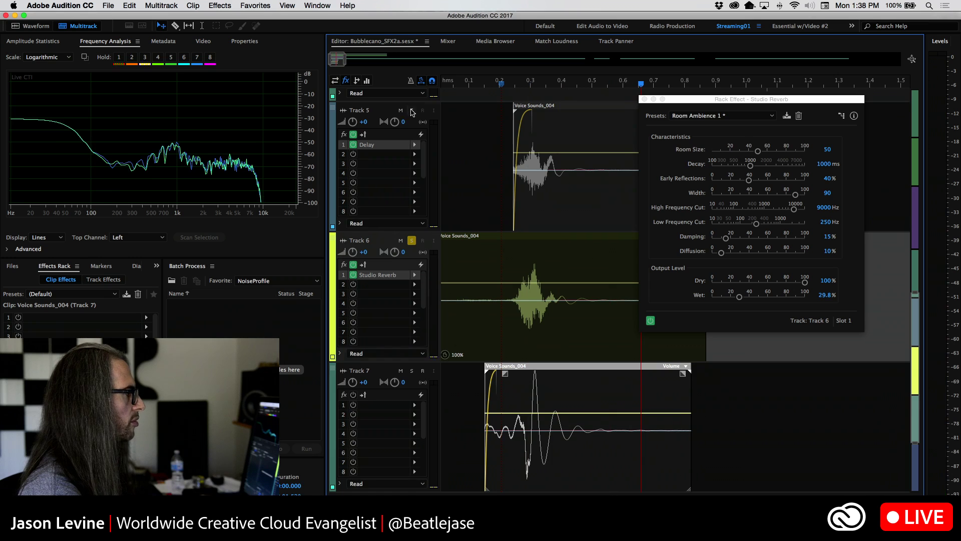
{"action": "left_click", "coordinate": [411, 372]}
{"action": "left_click", "coordinate": [480, 83]}
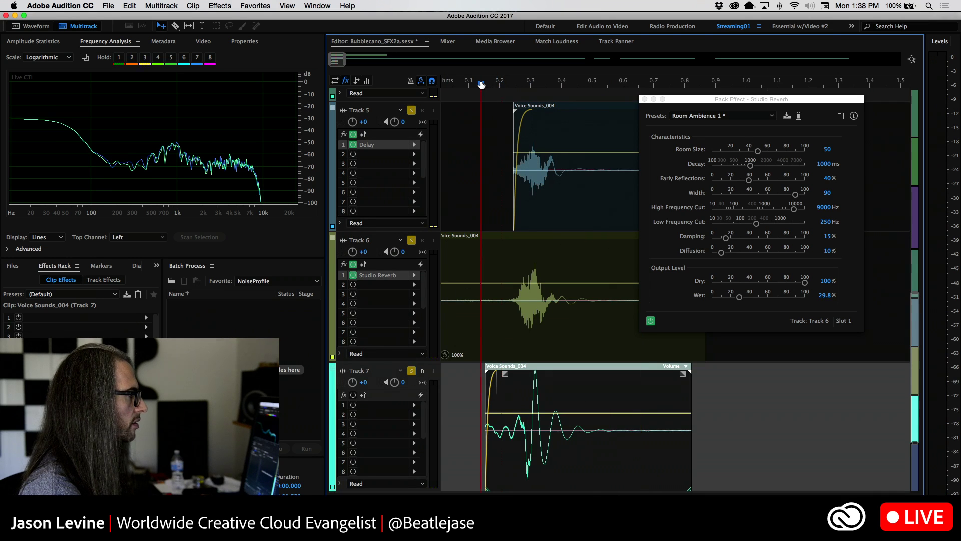
{"action": "key", "text": "space"}
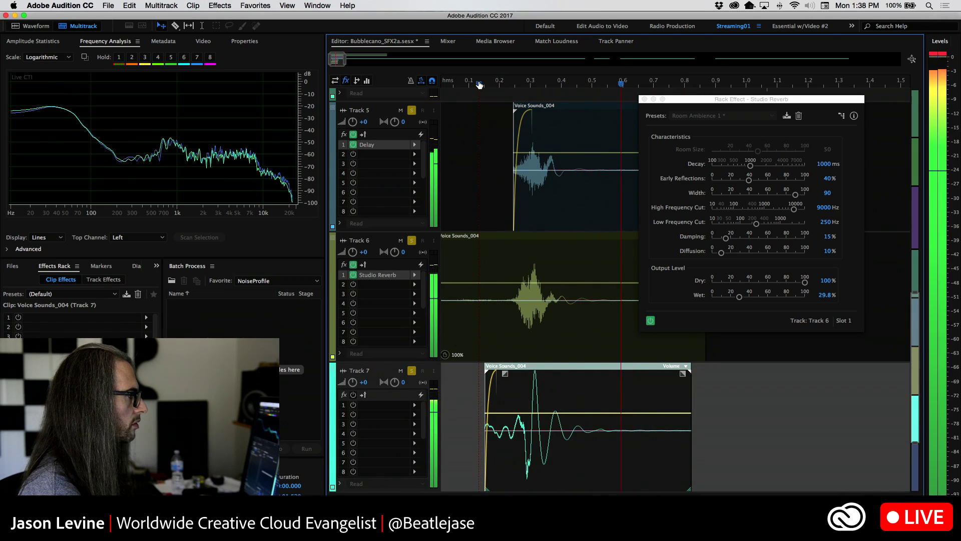
{"action": "key", "text": "space"}
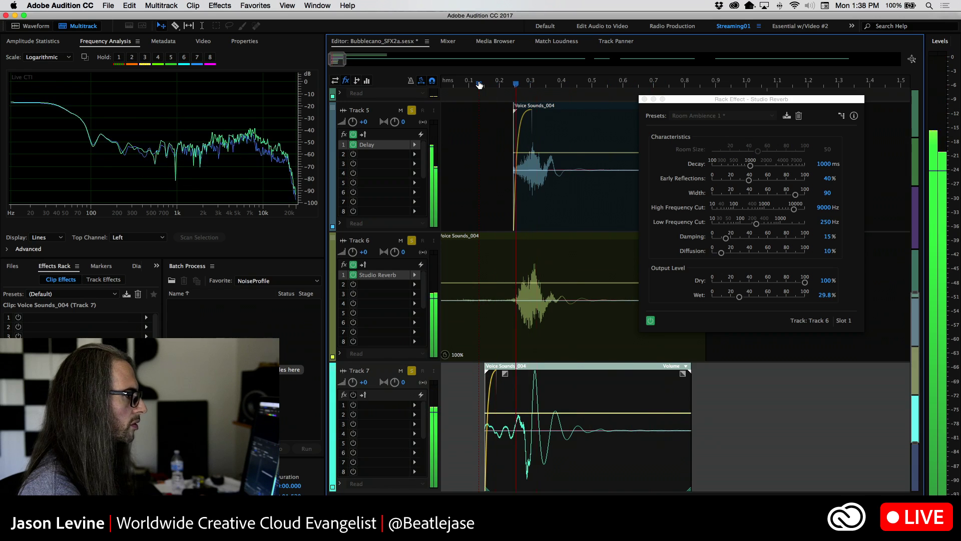
{"action": "key", "text": "space"}
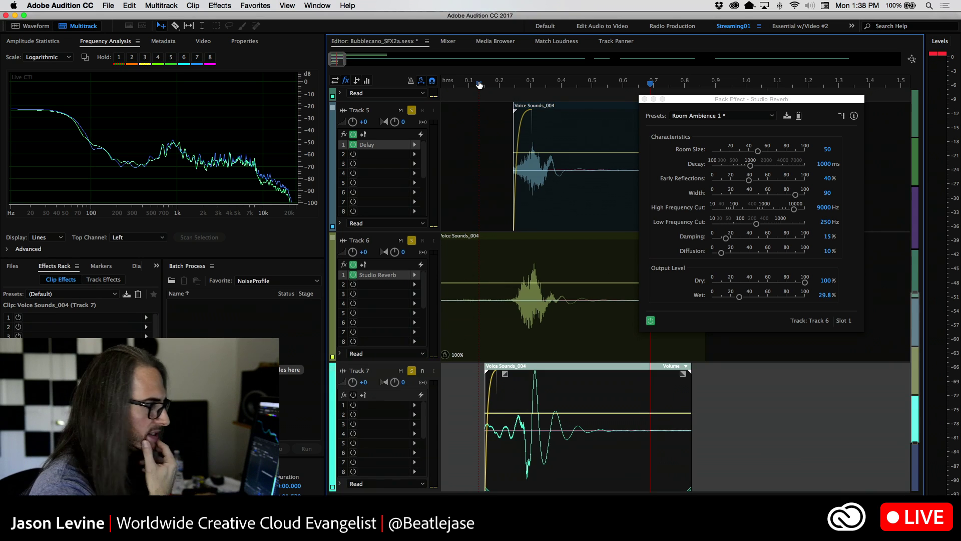
Close the Studio Reverb settings and select a time range of about 0.82 s spanning the sounds on Tracks 5 to 7
{"action": "left_click", "coordinate": [645, 106]}
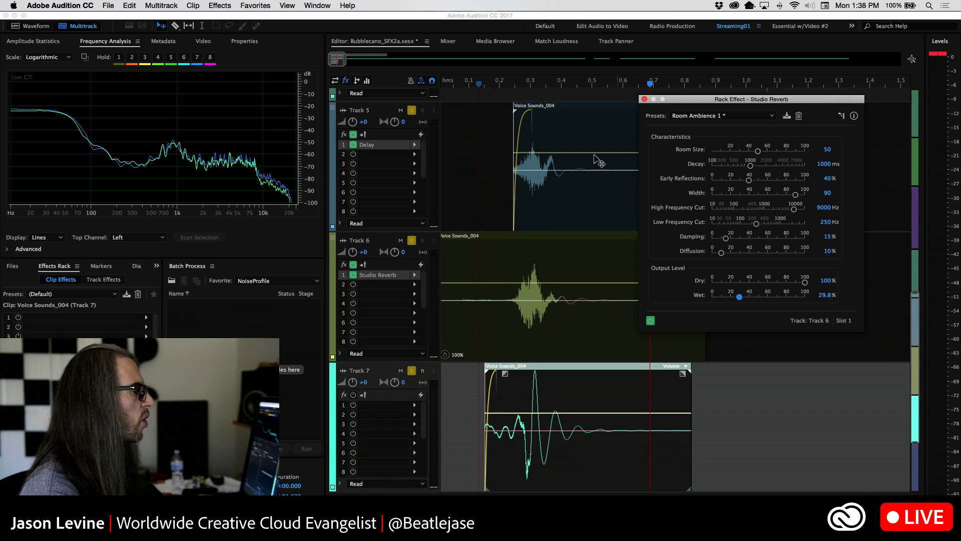
{"action": "left_click", "coordinate": [645, 100]}
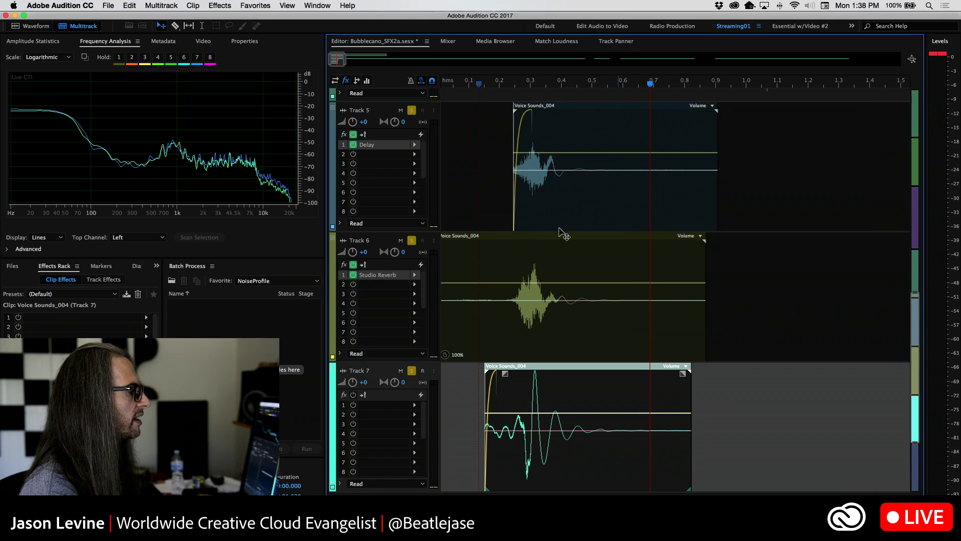
{"action": "key", "text": "t"}
{"action": "left_click", "coordinate": [489, 264]}
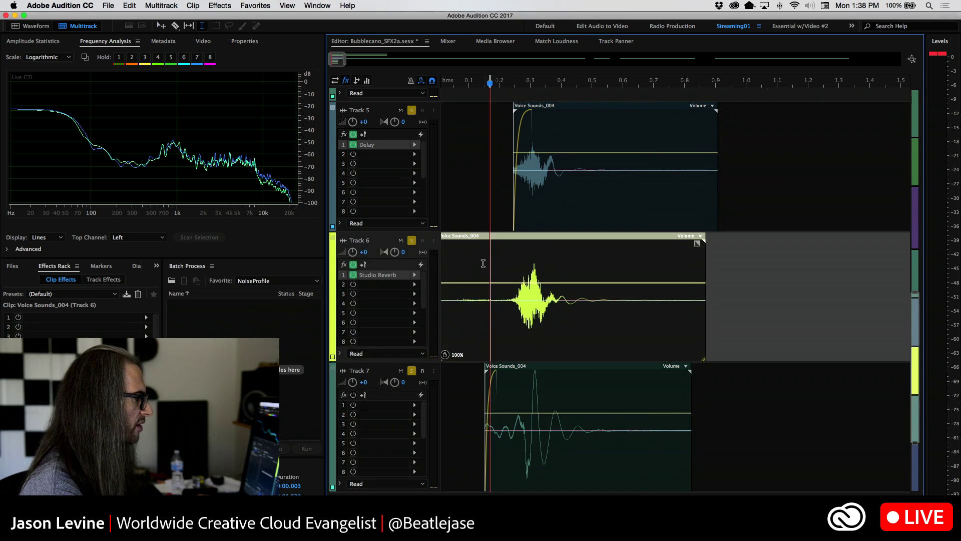
{"action": "left_click_drag", "start_coordinate": [485, 264], "coordinate": [714, 442]}
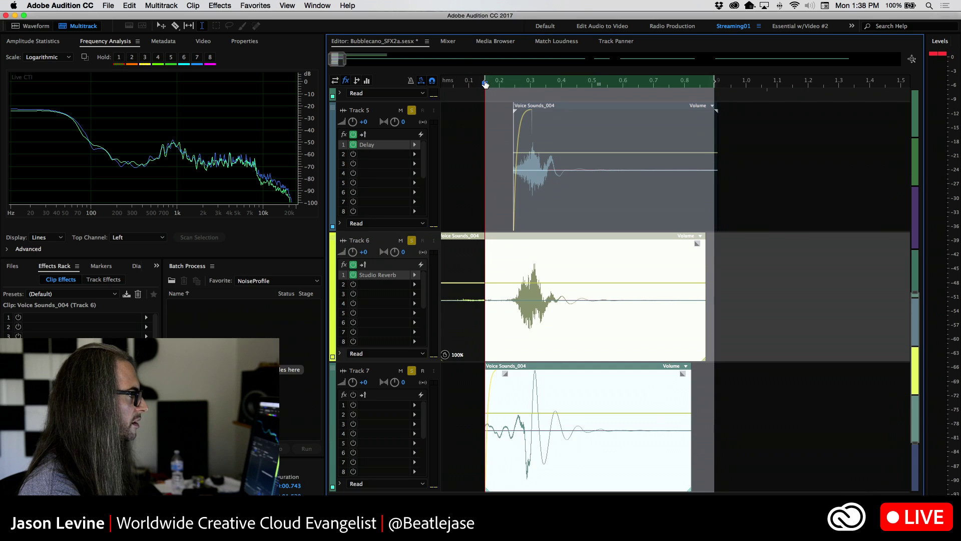
{"action": "left_click_drag", "start_coordinate": [484, 79], "coordinate": [460, 79]}
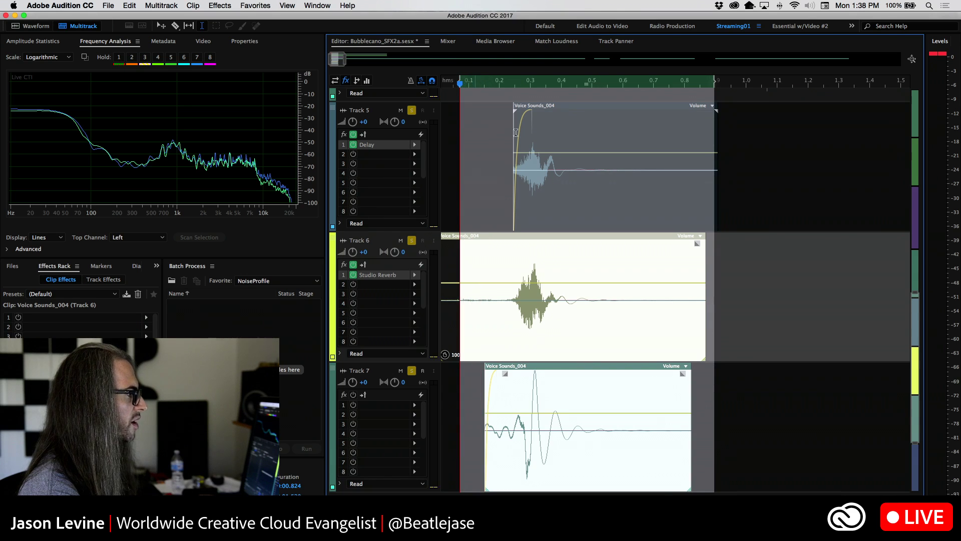
Mix down the session's time selection to a new file and play the resulting mixdown
{"action": "left_click", "coordinate": [564, 196]}
{"action": "right_click", "coordinate": [585, 189]}
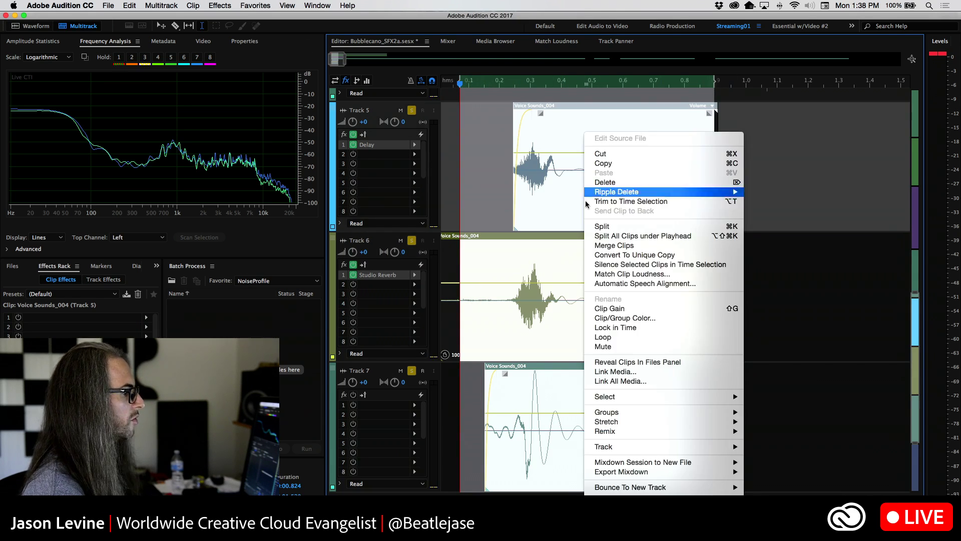
{"action": "mouse_move", "coordinate": [643, 462]}
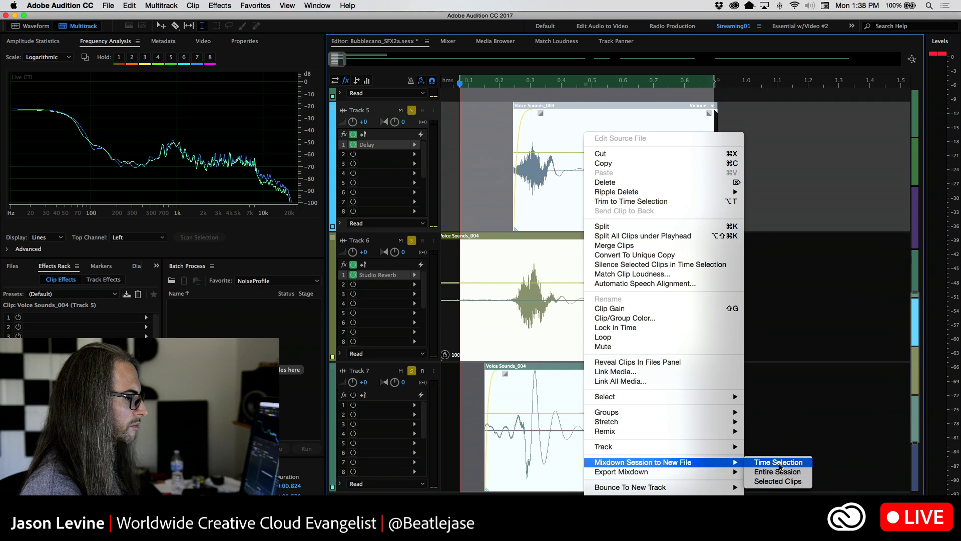
{"action": "left_click", "coordinate": [778, 463]}
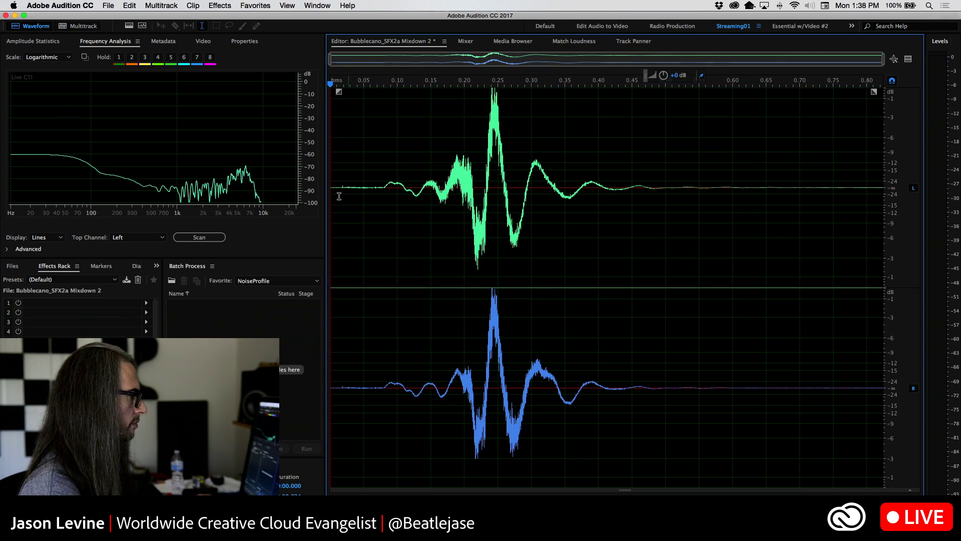
{"action": "key", "text": "space"}
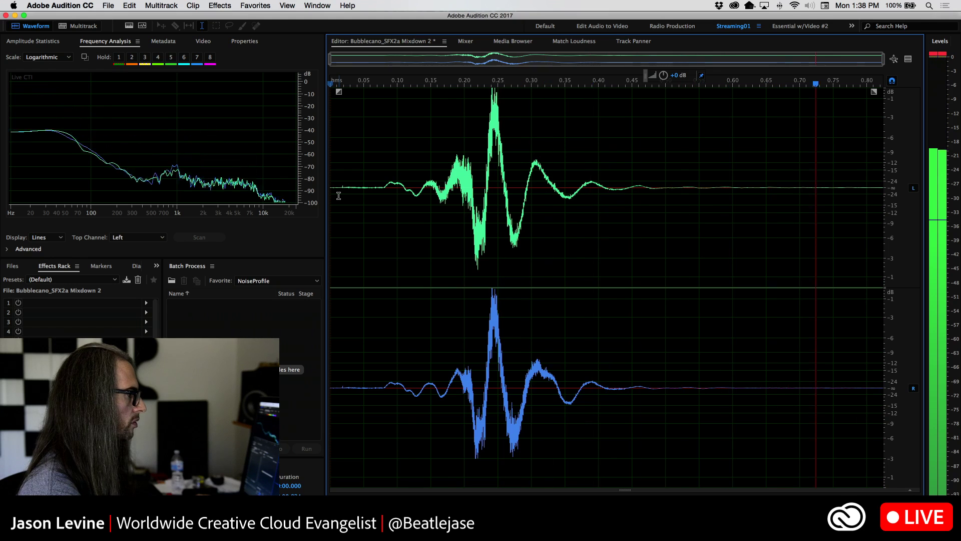
{"action": "key", "text": "space"}
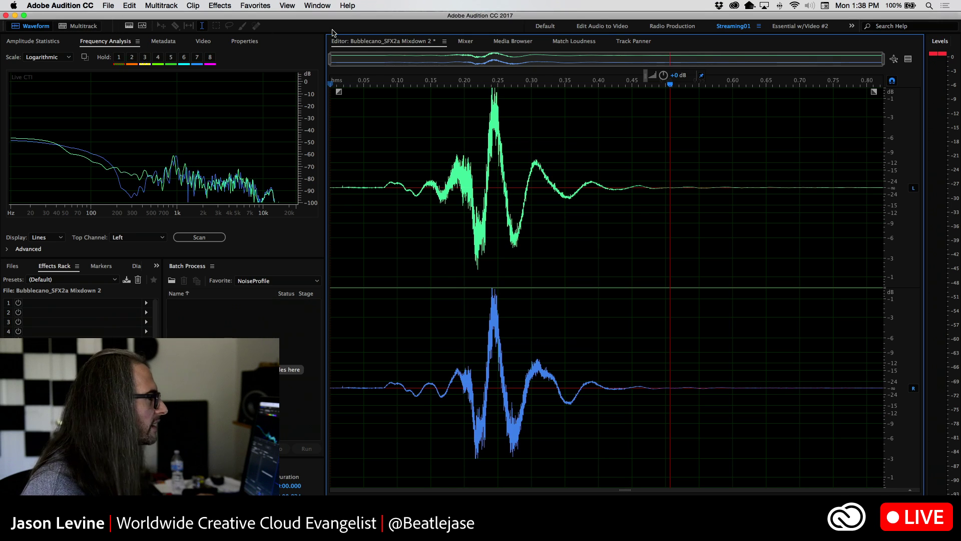
Return to the multitrack view, switch to the FoleyFX_01b.sesx session, and open the Voice Sounds_001 clip in the waveform editor
{"action": "left_click", "coordinate": [77, 25]}
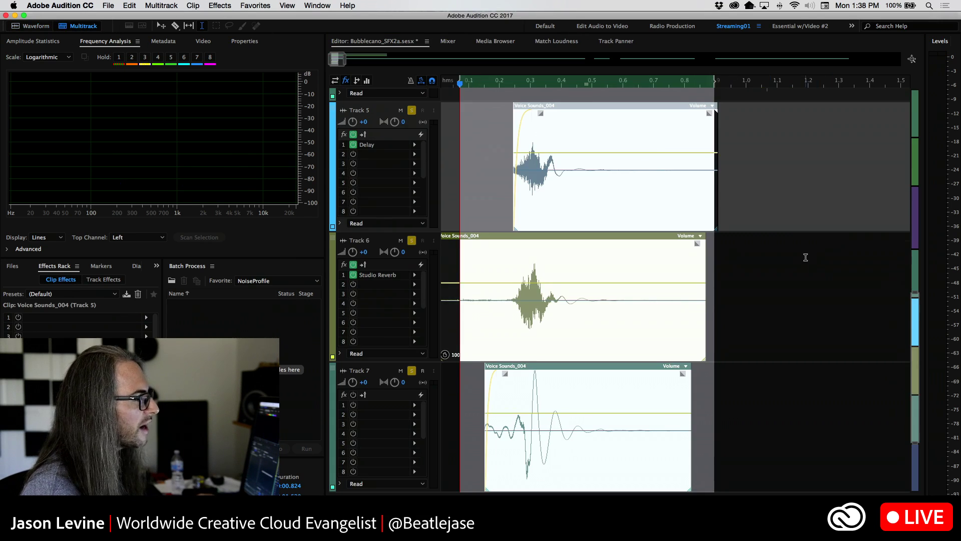
{"action": "scroll", "coordinate": [805, 257], "scroll_direction": "up", "scroll_amount": 8}
{"action": "scroll", "coordinate": [806, 250], "scroll_direction": "left", "scroll_amount": 1}
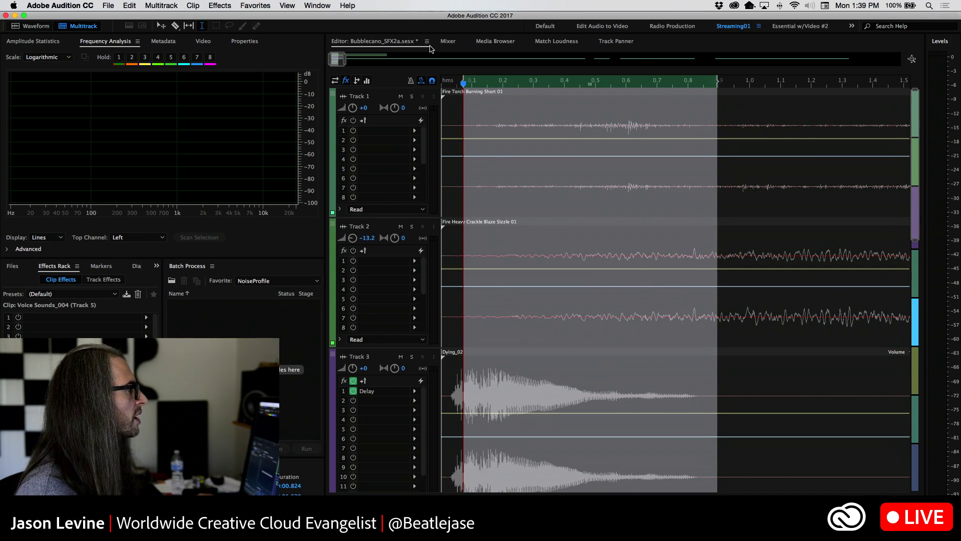
{"action": "left_click", "coordinate": [429, 43]}
{"action": "key", "text": "Escape"}
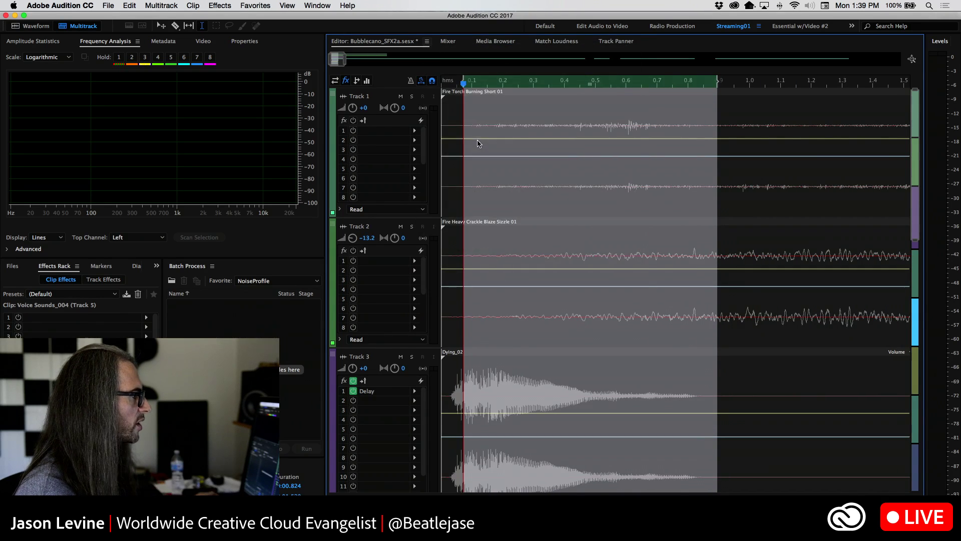
{"action": "scroll", "coordinate": [538, 207], "scroll_direction": "up", "scroll_amount": 3}
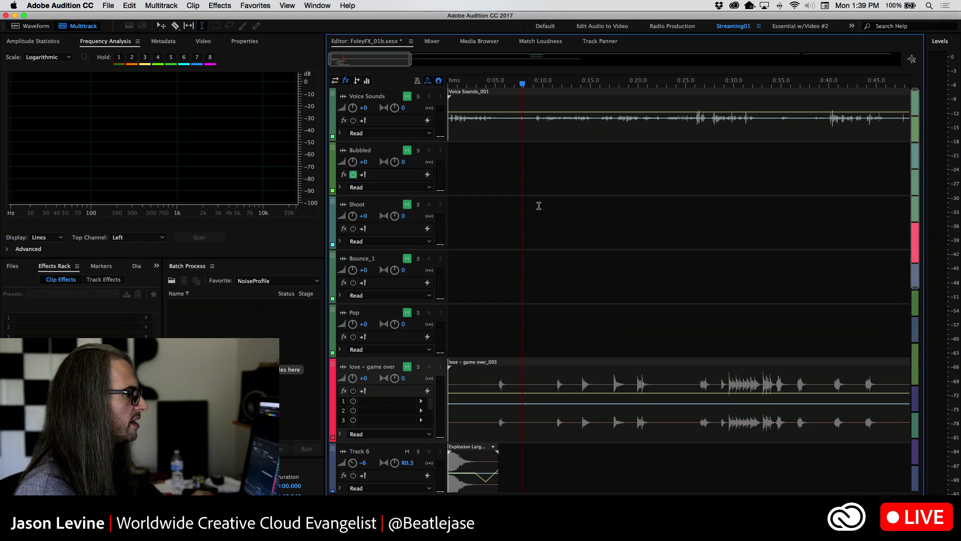
{"action": "double_click", "coordinate": [607, 107]}
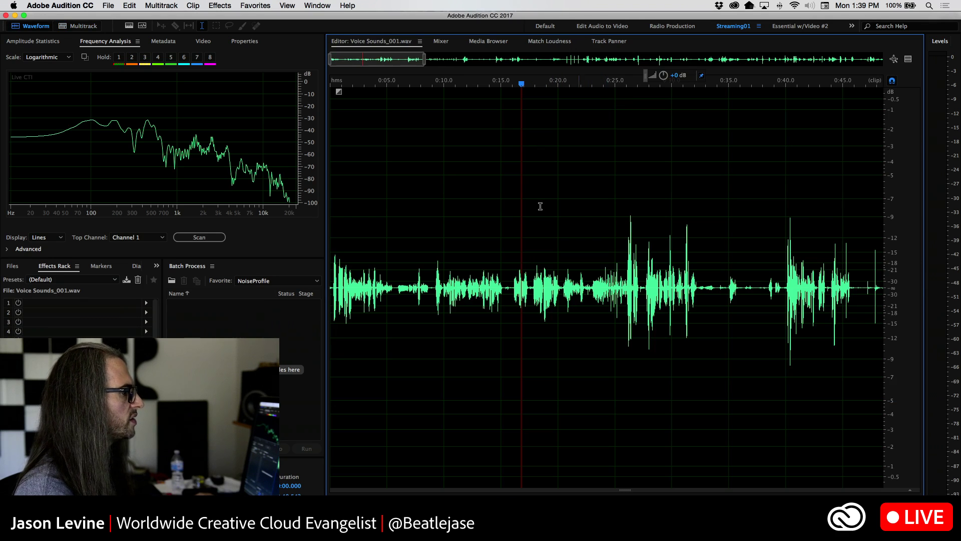
Audition passages of Voice Sounds_001.wav to find the short mouth pops
{"action": "left_click", "coordinate": [452, 276]}
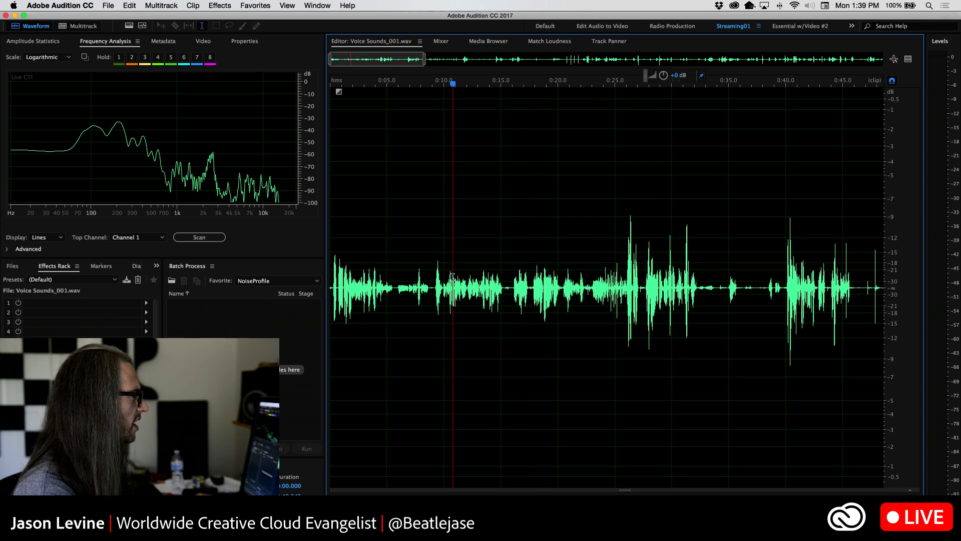
{"action": "left_click", "coordinate": [631, 278]}
{"action": "key", "text": "space"}
{"action": "left_click", "coordinate": [683, 283]}
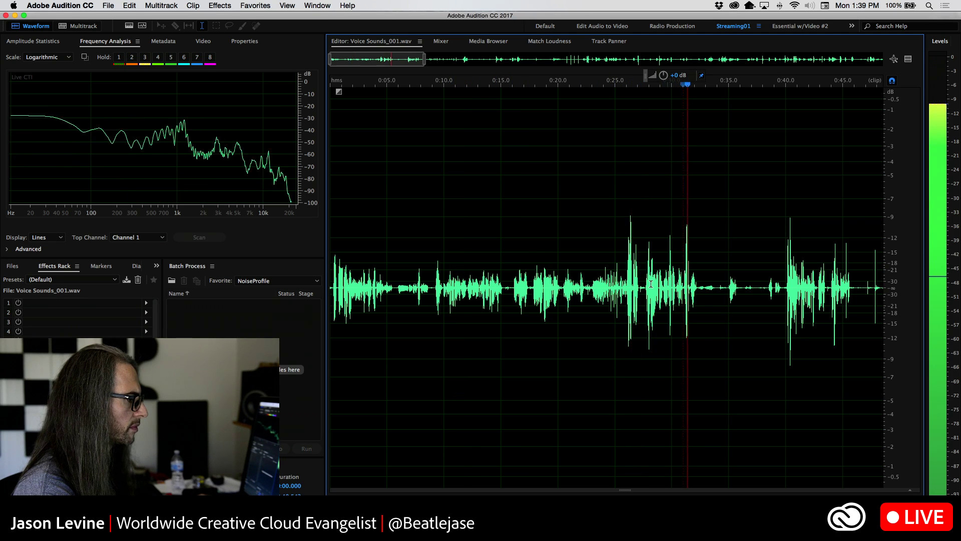
{"action": "scroll", "coordinate": [713, 270], "scroll_direction": "right", "scroll_amount": 10}
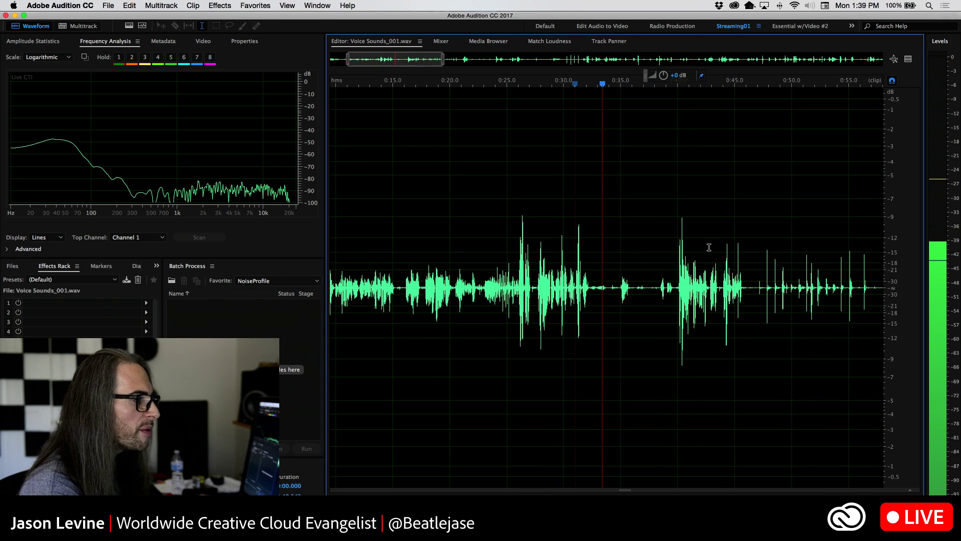
{"action": "key", "text": "space"}
{"action": "scroll", "coordinate": [708, 247], "scroll_direction": "right", "scroll_amount": 3}
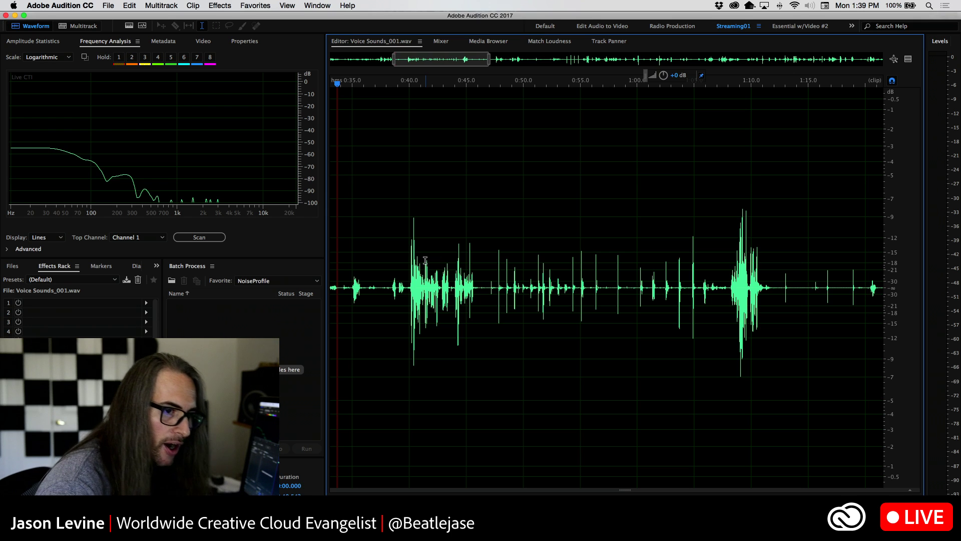
Select about 21.9 s of short pops starting near 0:46, amplify the selection, and play it
{"action": "left_click", "coordinate": [491, 258]}
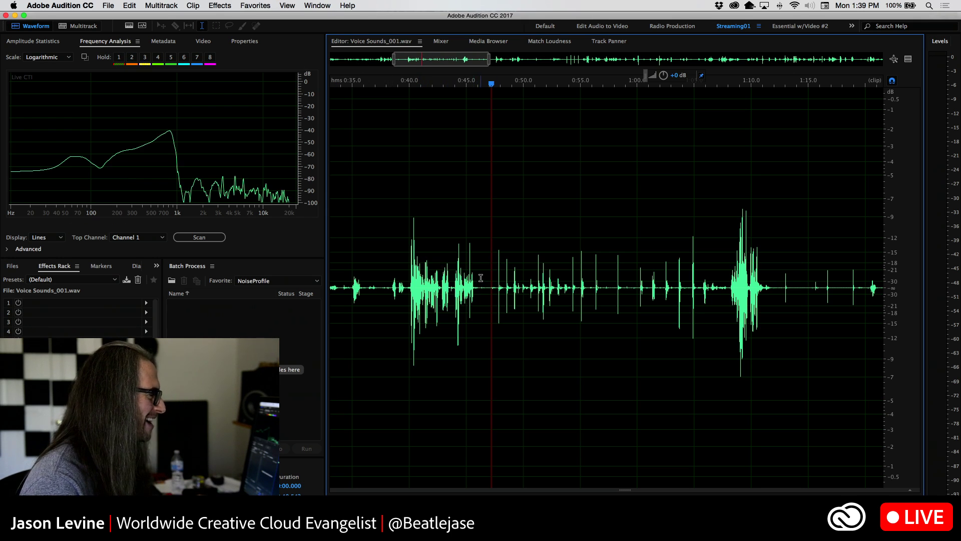
{"action": "left_click_drag", "start_coordinate": [481, 278], "coordinate": [729, 277]}
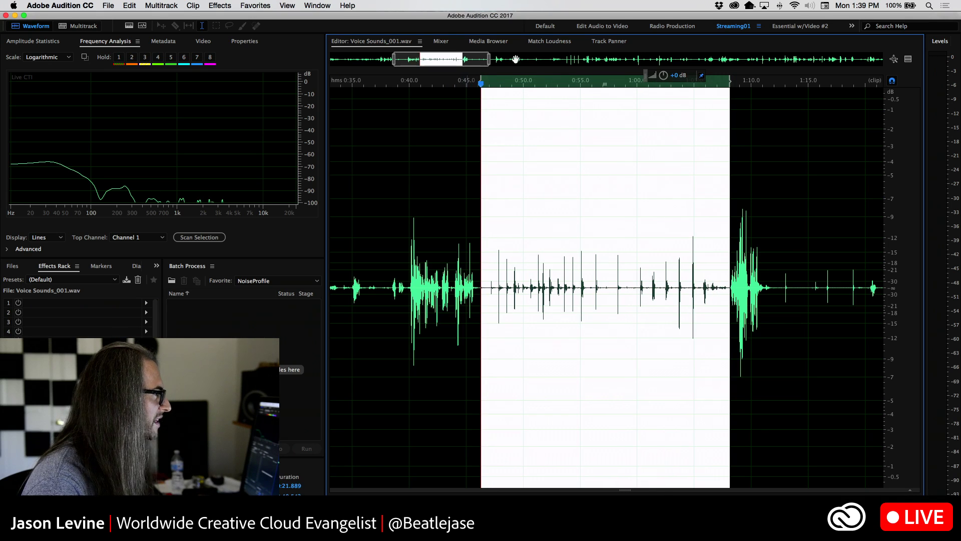
{"action": "left_click_drag", "start_coordinate": [665, 75], "coordinate": [667, 65]}
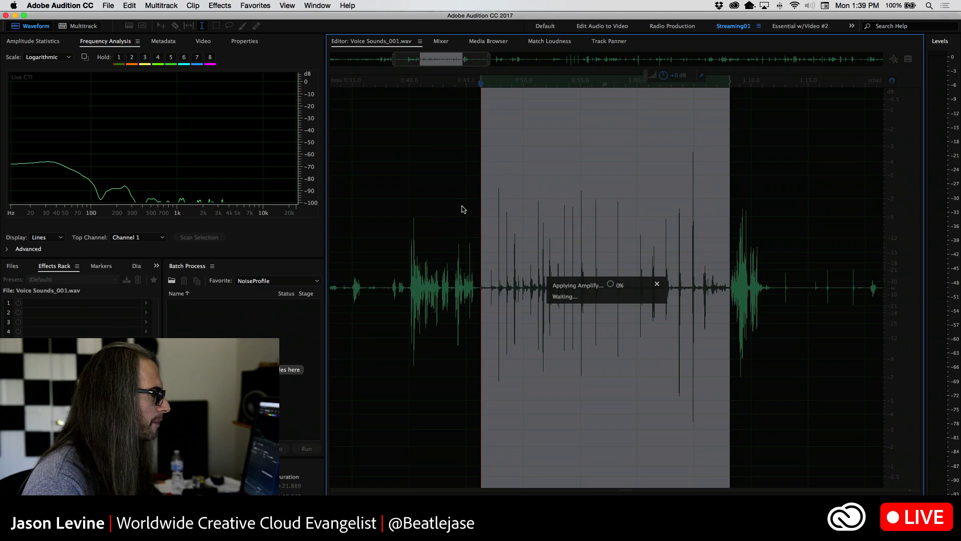
{"action": "key", "text": "space"}
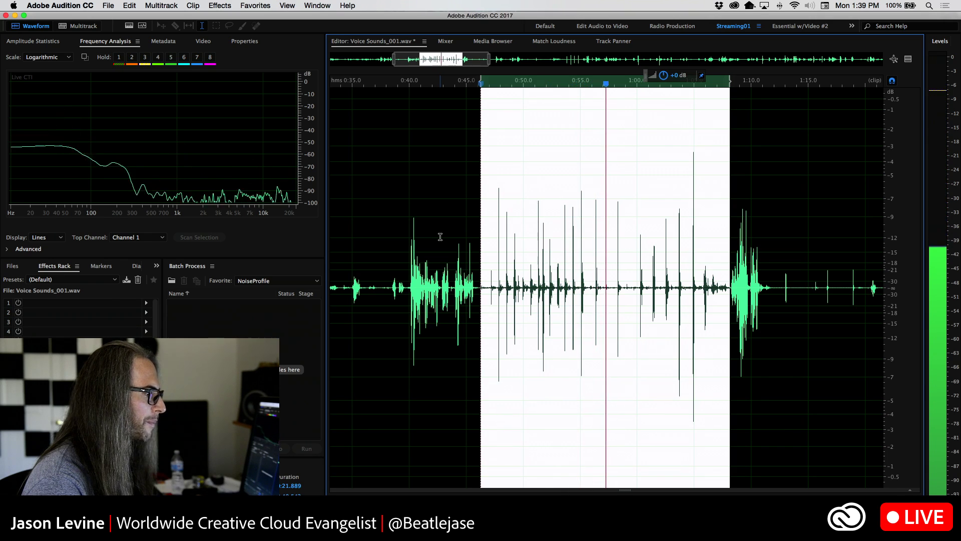
{"action": "key", "text": "space"}
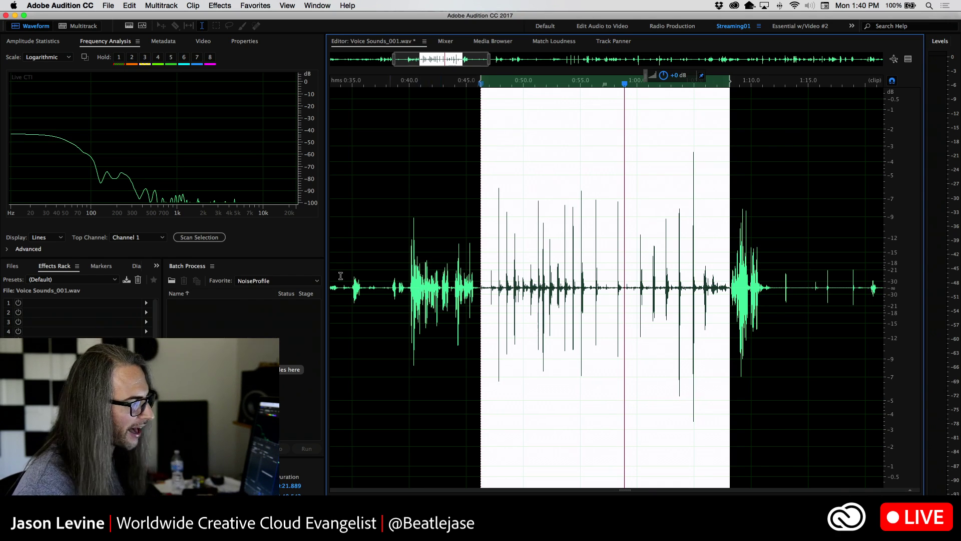
Select the single pop near 0:58, a range of about 1.07 s, audition it, and copy it to a new file
{"action": "scroll", "coordinate": [630, 219], "scroll_direction": "up", "scroll_amount": 2}
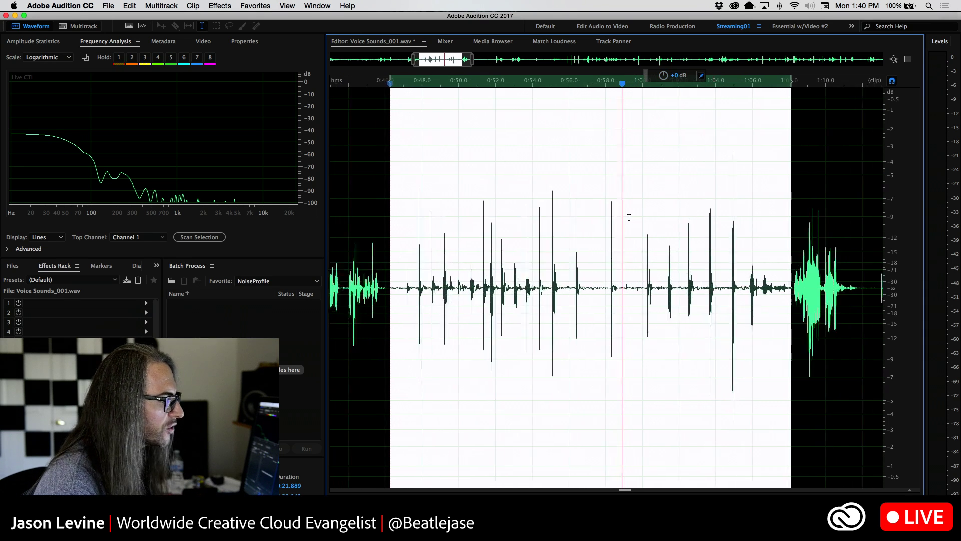
{"action": "left_click_drag", "start_coordinate": [601, 275], "coordinate": [623, 287]}
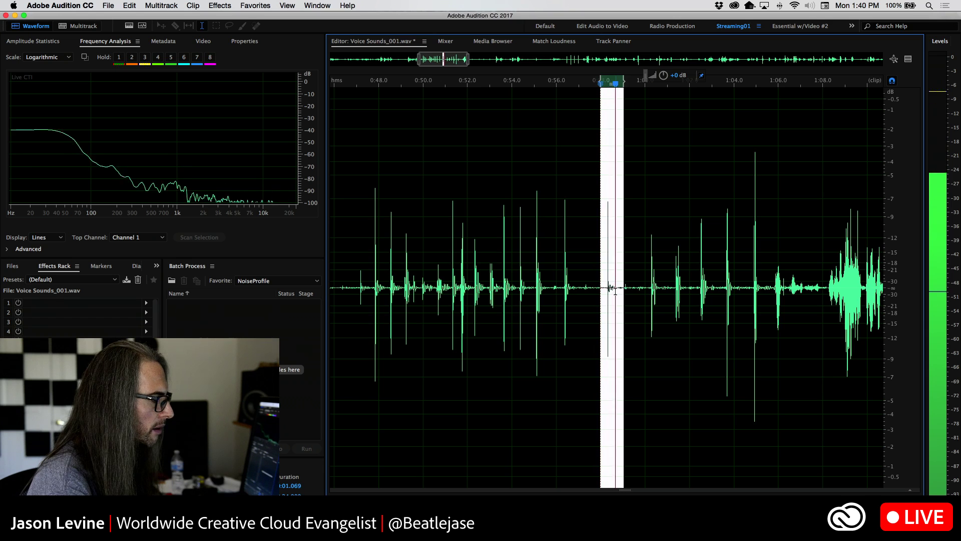
{"action": "key", "text": "space"}
{"action": "right_click", "coordinate": [610, 242]}
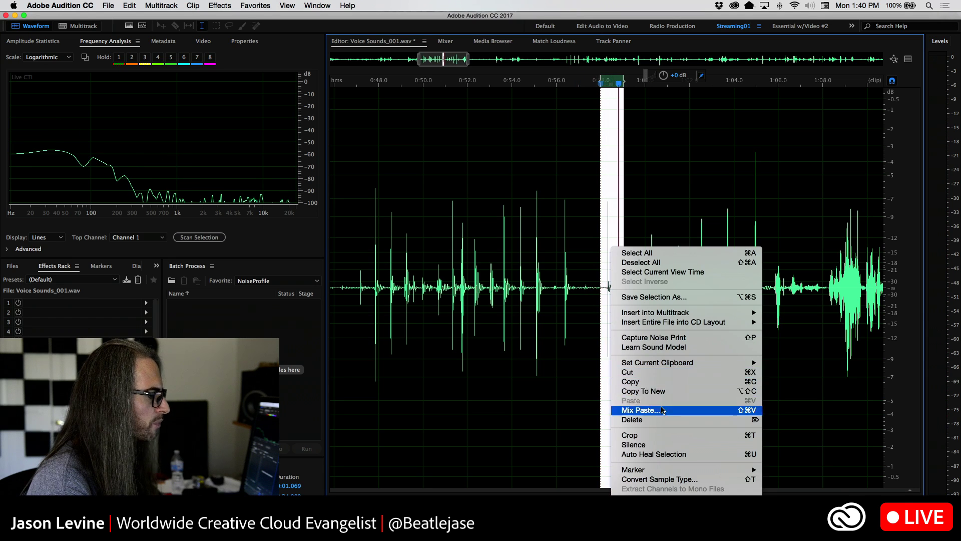
{"action": "left_click", "coordinate": [624, 391]}
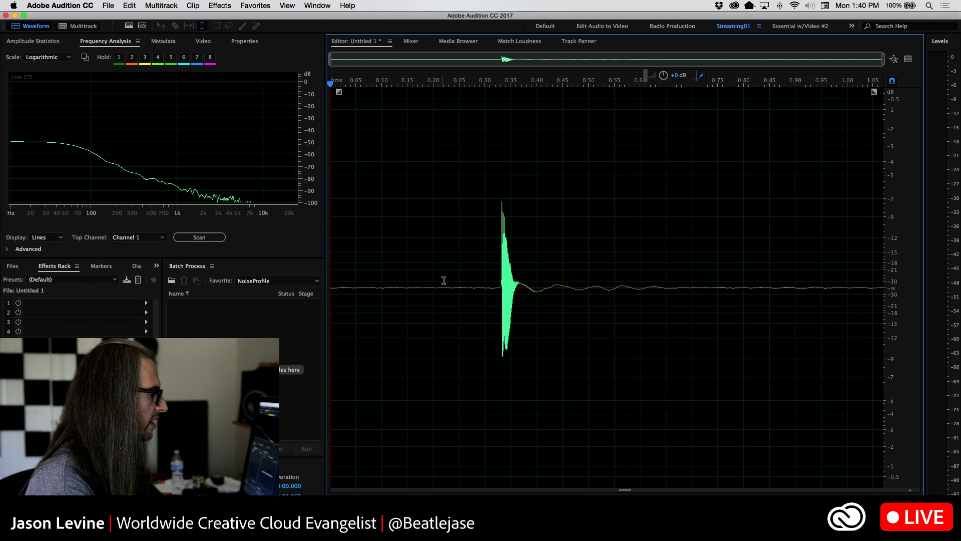
Delete about 0.25 s of silence from the start of the new file and play the trimmed pop
{"action": "left_click_drag", "start_coordinate": [459, 284], "coordinate": [330, 278]}
{"action": "key", "text": "Delete"}
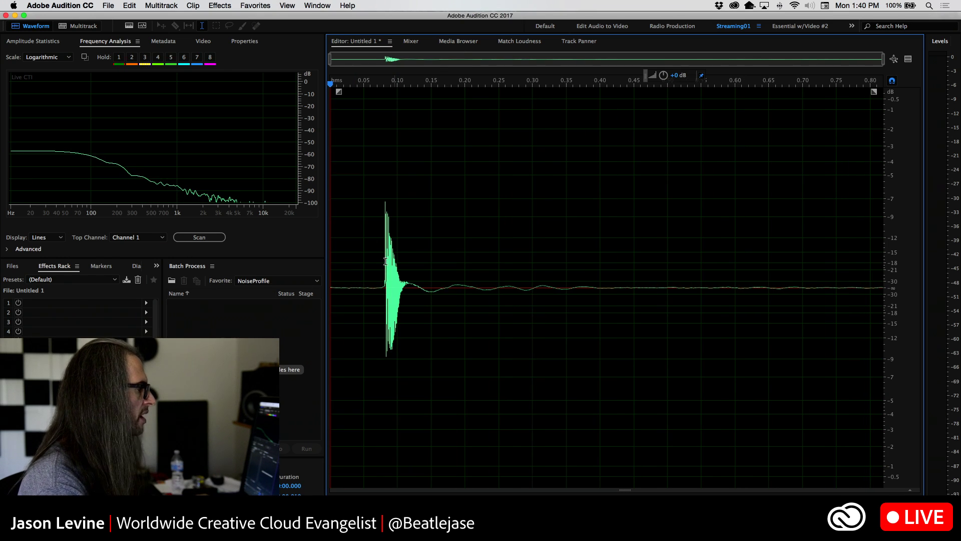
{"action": "left_click", "coordinate": [341, 207]}
{"action": "key", "text": "space"}
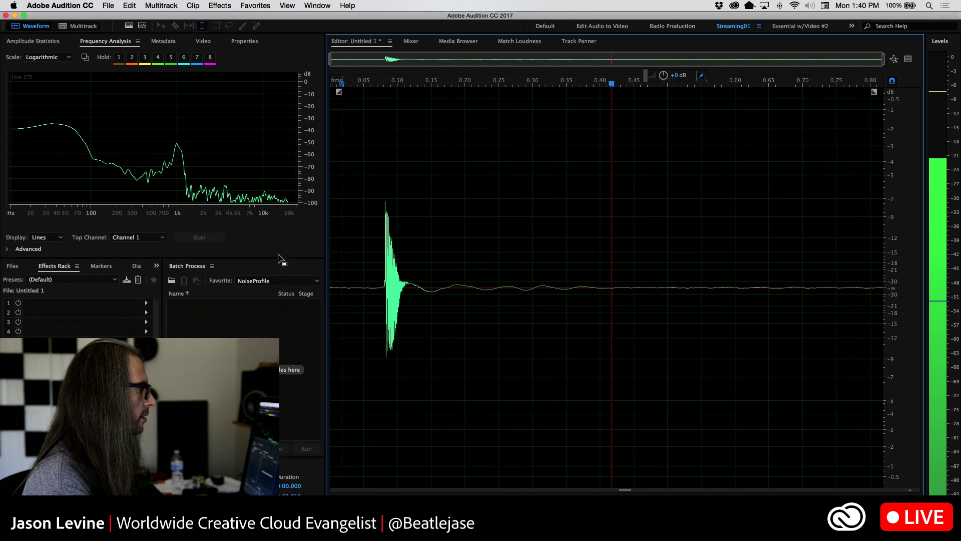
Convert the pop file to a 48000 Hz sample rate and stereo channels, with the bit depth set to Same as Source
{"action": "left_click", "coordinate": [129, 6]}
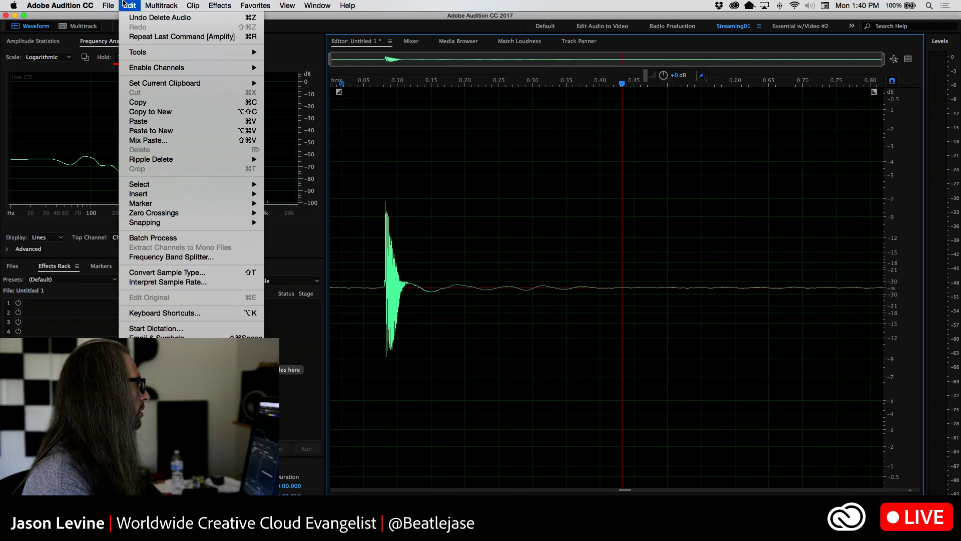
{"action": "left_click", "coordinate": [189, 273]}
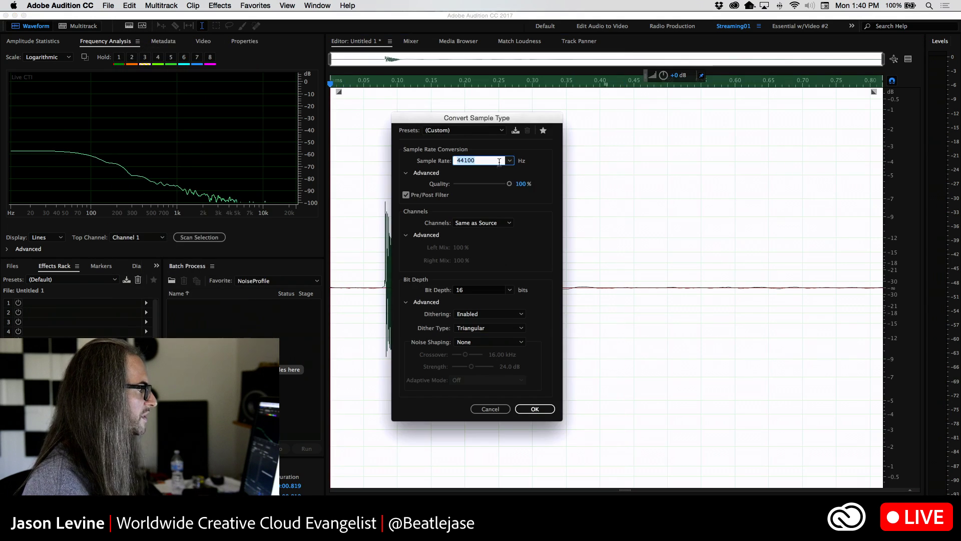
{"action": "left_click", "coordinate": [508, 289]}
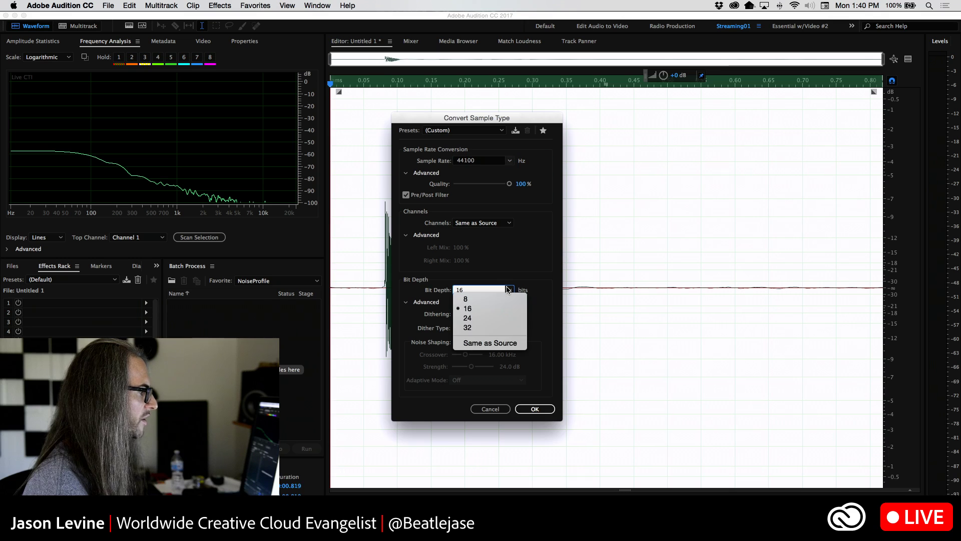
{"action": "left_click", "coordinate": [488, 344]}
{"action": "left_click", "coordinate": [473, 224]}
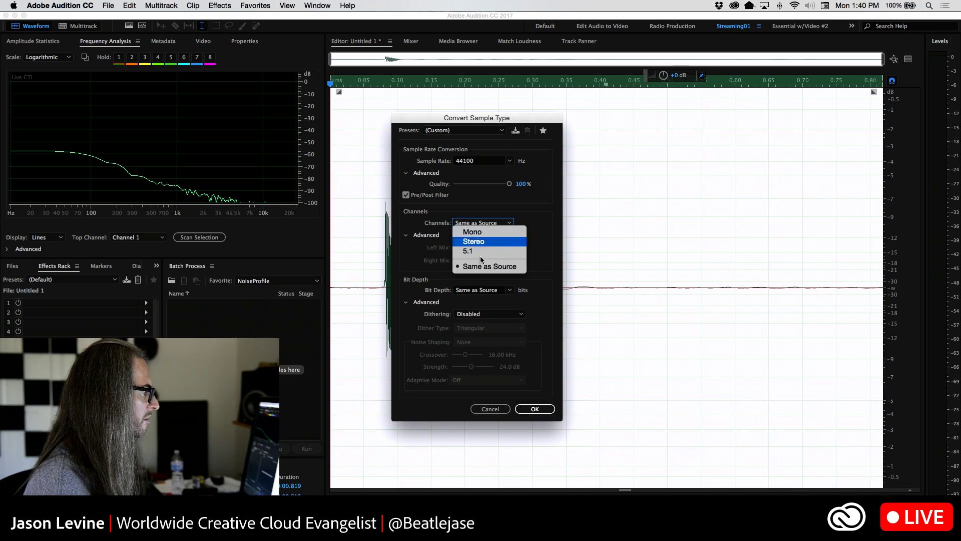
{"action": "left_click", "coordinate": [470, 243]}
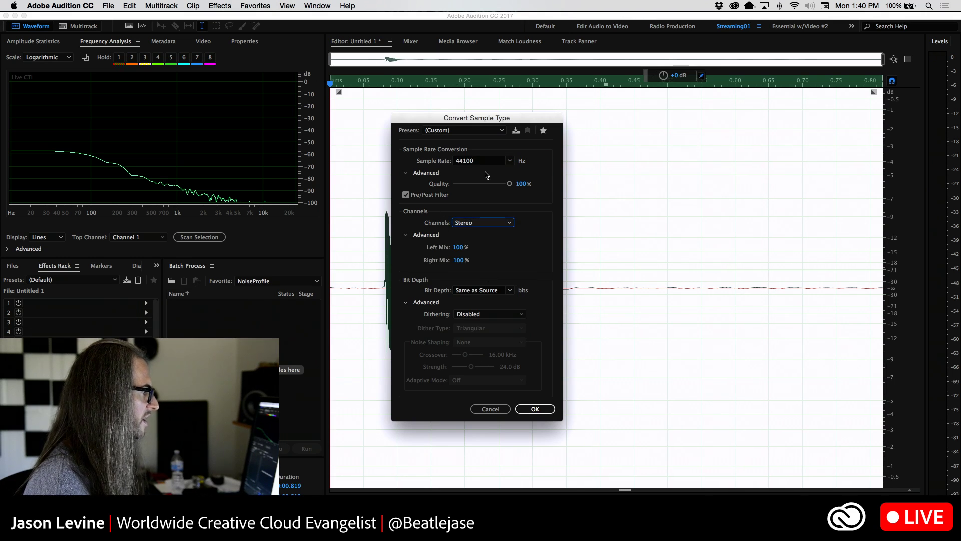
{"action": "left_click", "coordinate": [510, 162]}
{"action": "left_click", "coordinate": [483, 217]}
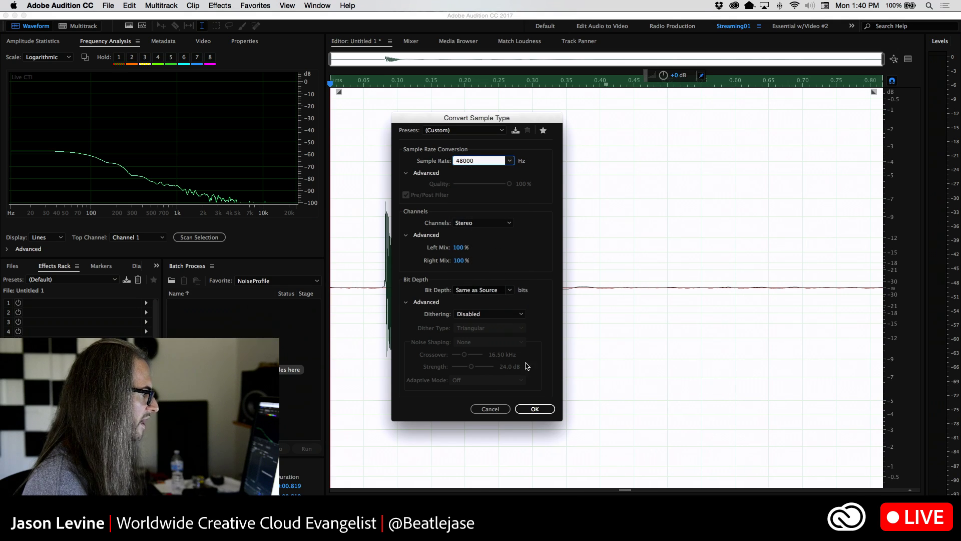
{"action": "left_click", "coordinate": [544, 411]}
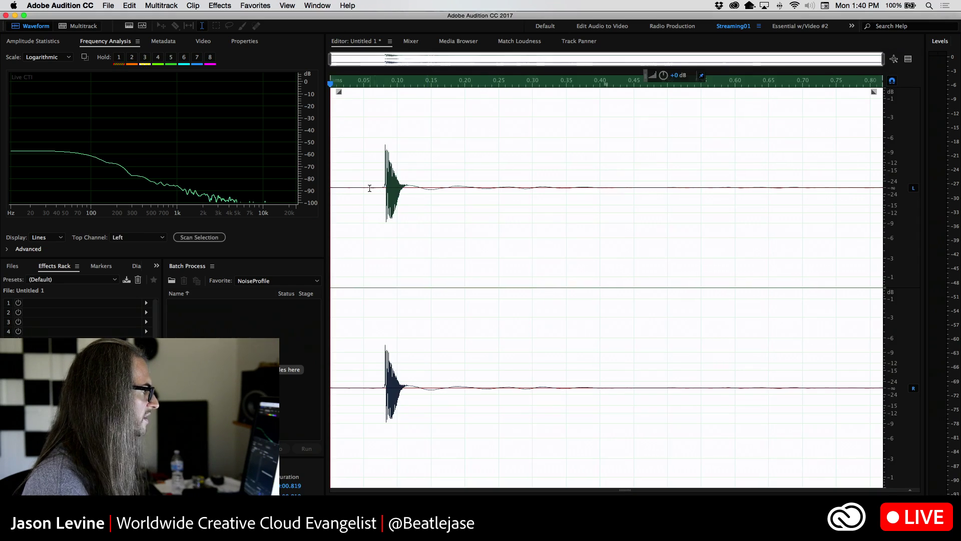
Play the stereo pop from just before its onset, near 0.06 s
{"action": "left_click", "coordinate": [369, 187]}
{"action": "key", "text": "space"}
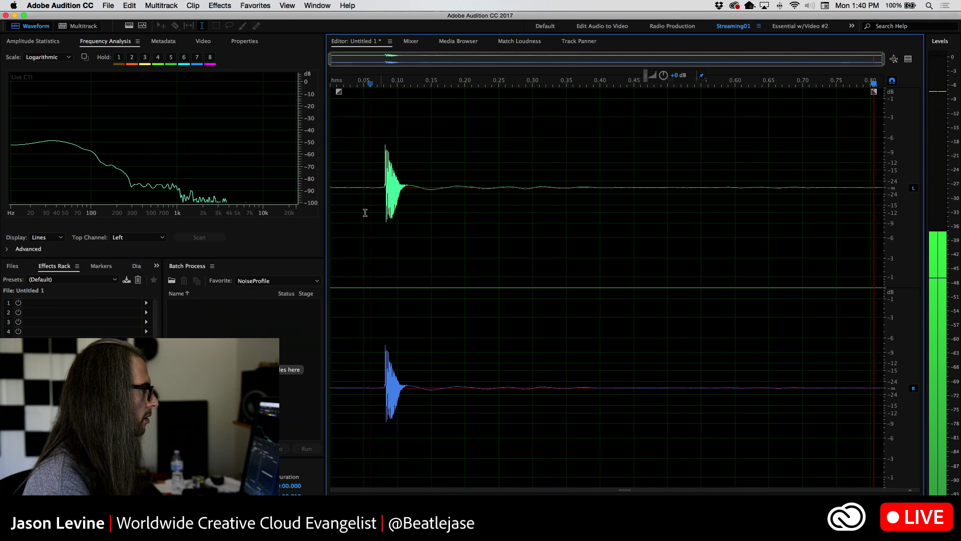
{"action": "key", "text": "space"}
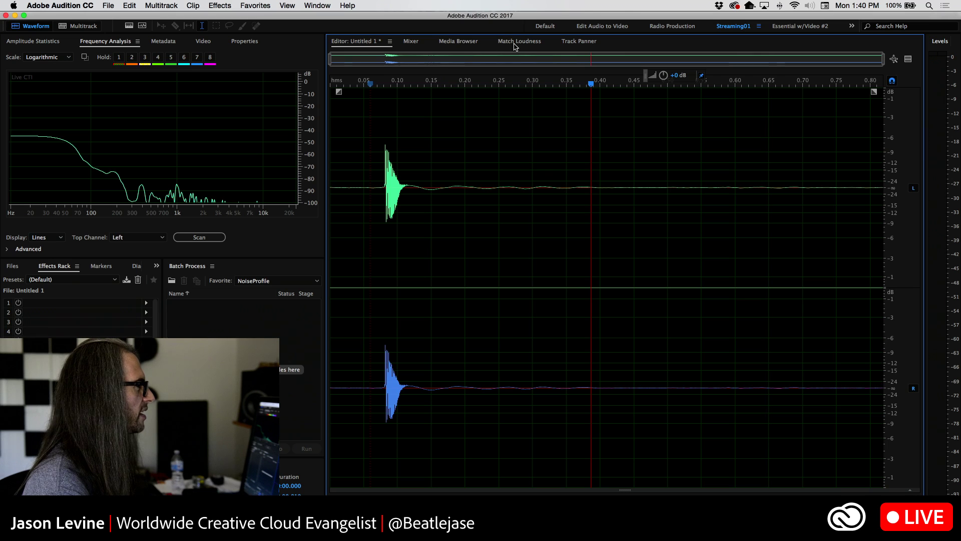
Open the Studio Reverb effect for the pop, move its window clear of the waveform, and load the SFX Ambience preset
{"action": "left_click", "coordinate": [228, 4]}
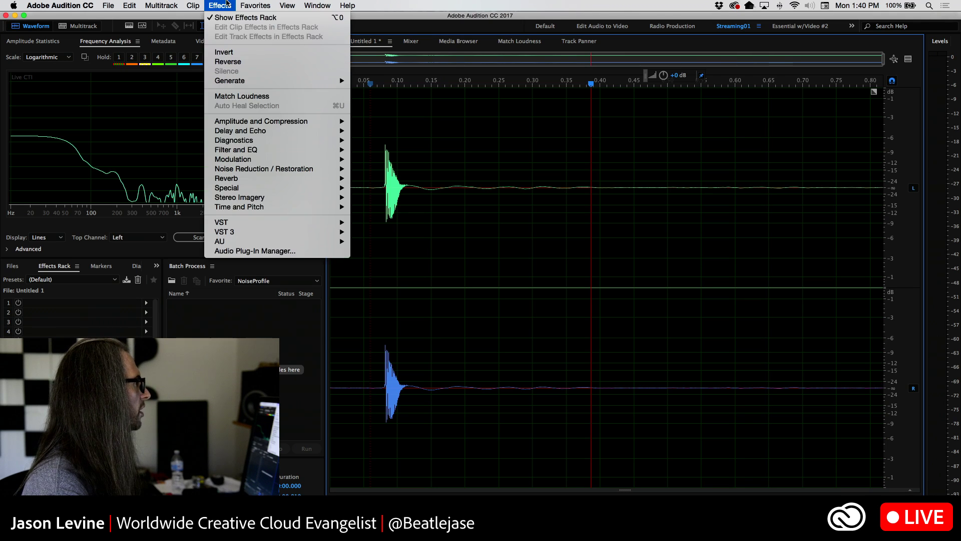
{"action": "mouse_move", "coordinate": [266, 134]}
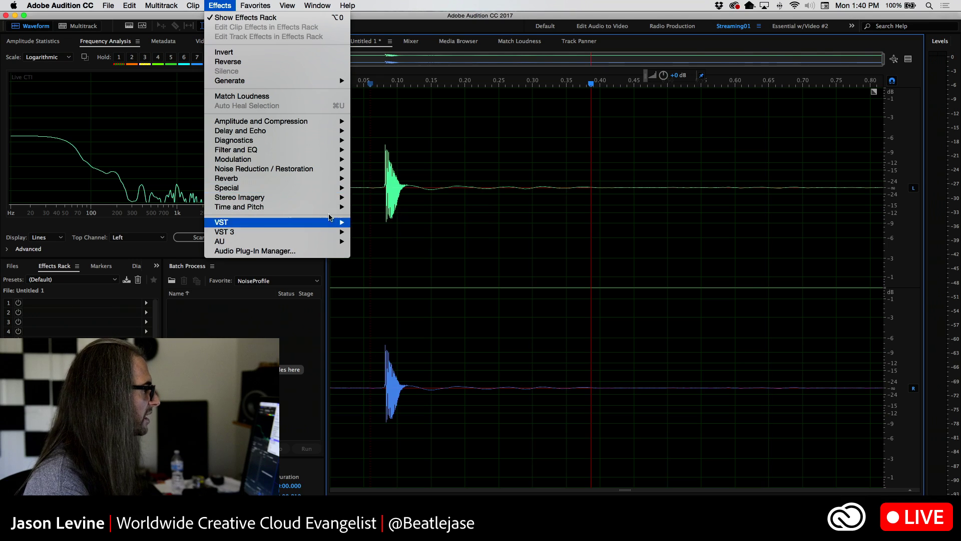
{"action": "mouse_move", "coordinate": [340, 179]}
{"action": "left_click", "coordinate": [400, 207]}
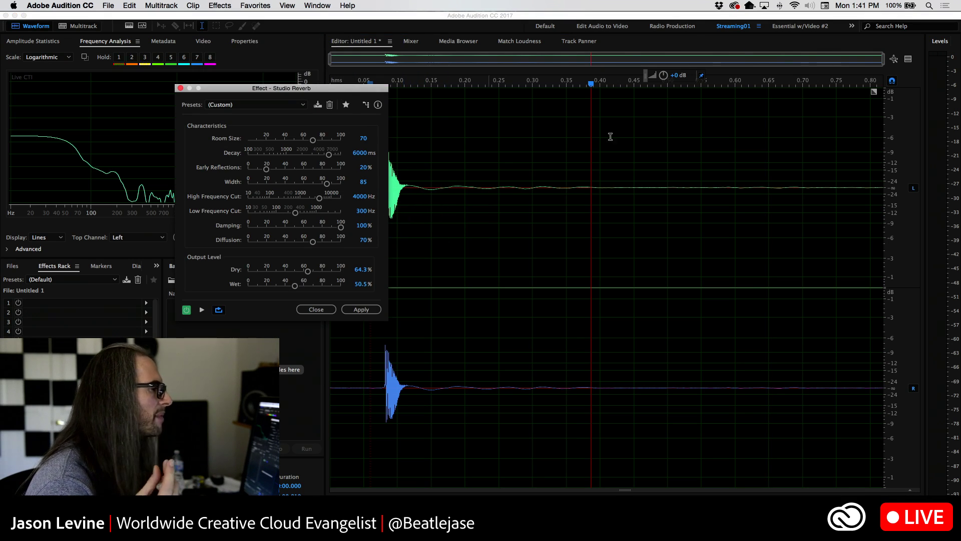
{"action": "left_click_drag", "start_coordinate": [257, 92], "coordinate": [729, 62]}
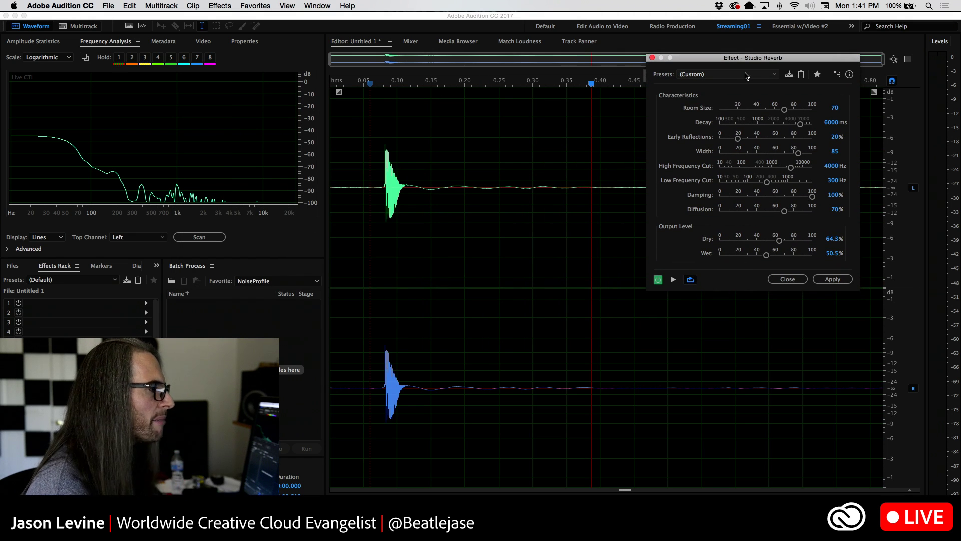
{"action": "left_click", "coordinate": [746, 75]}
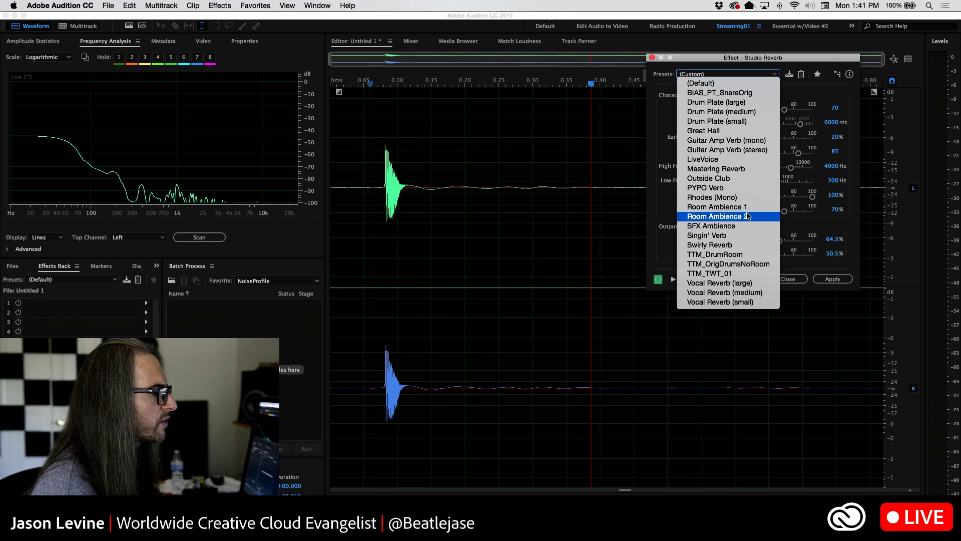
{"action": "left_click", "coordinate": [756, 225]}
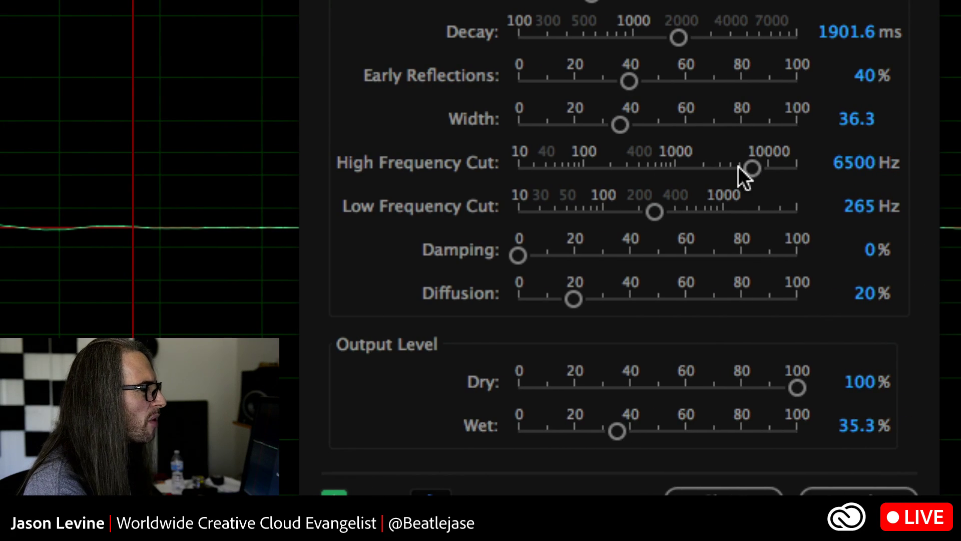
Set the reverb's high frequency cut to about 8403 Hz and low frequency cut to about 306 Hz, and preview it
{"action": "left_click_drag", "start_coordinate": [750, 170], "coordinate": [759, 171]}
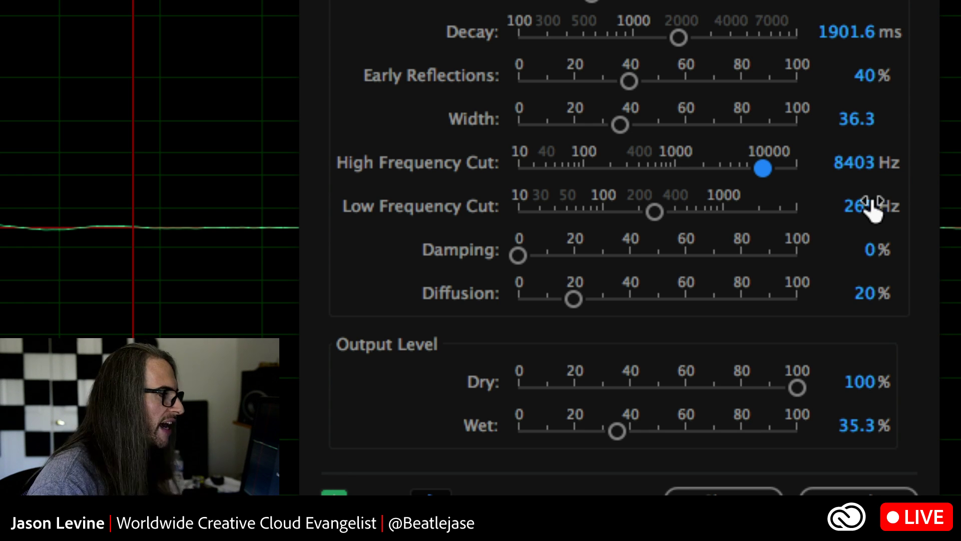
{"action": "left_click_drag", "start_coordinate": [653, 214], "coordinate": [658, 215]}
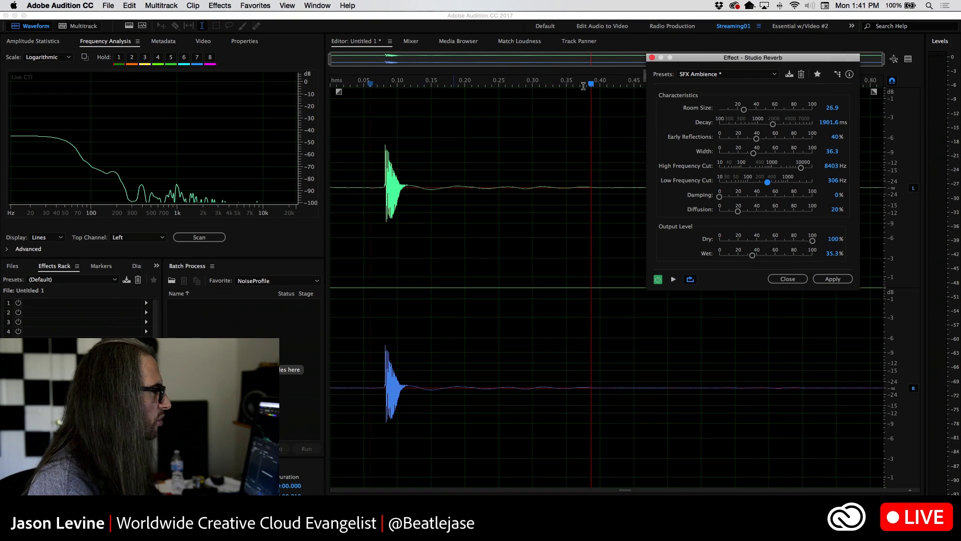
{"action": "key", "text": "space"}
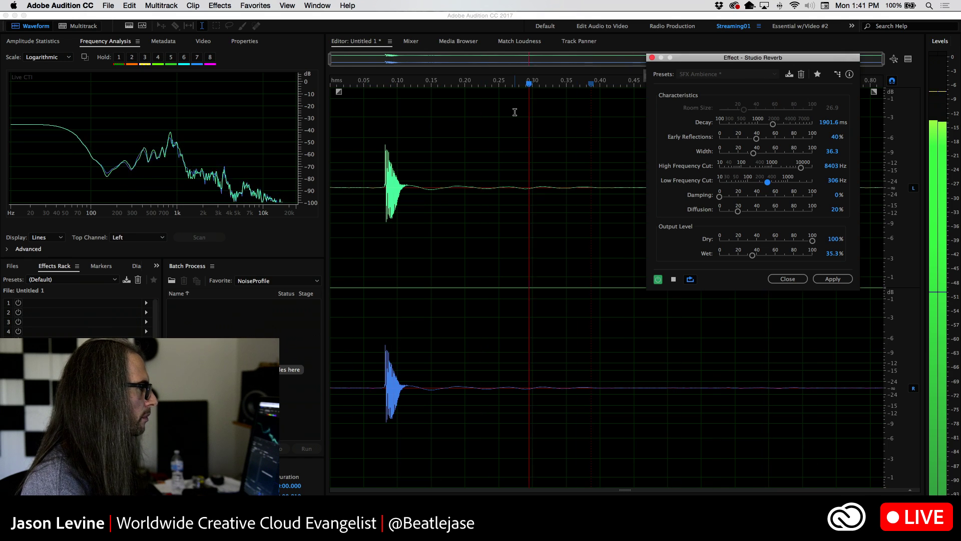
During the preview, set wet to 21.6%, decay to 1641.2 ms, early reflections to 49.4%, width to 54.6, damping to 17.2% and diffusion to 36.3%
{"action": "left_click_drag", "start_coordinate": [752, 255], "coordinate": [739, 257]}
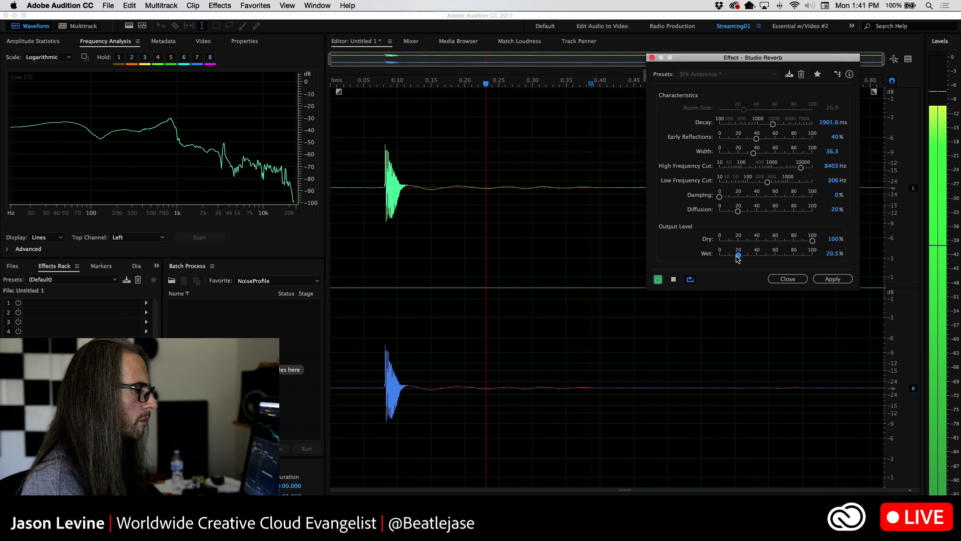
{"action": "mouse_move", "coordinate": [773, 124]}
{"action": "left_mouse_down"}
{"action": "mouse_move", "coordinate": [766, 153]}
{"action": "mouse_move", "coordinate": [774, 154]}
{"action": "mouse_move", "coordinate": [766, 139]}
{"action": "left_mouse_up"}
{"action": "mouse_move", "coordinate": [738, 212]}
{"action": "left_mouse_down"}
{"action": "mouse_move", "coordinate": [754, 211]}
{"action": "mouse_move", "coordinate": [735, 197]}
{"action": "left_mouse_up"}
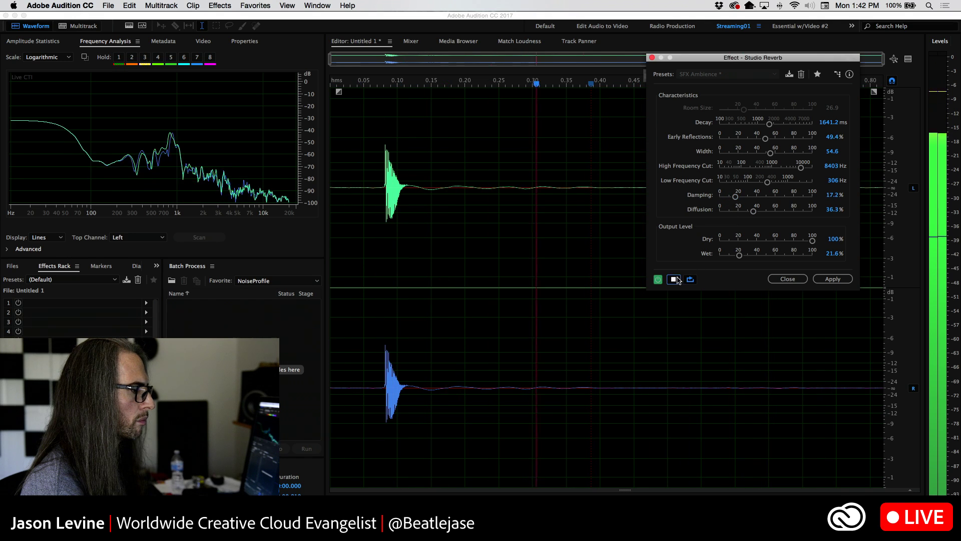
{"action": "key", "text": "space"}
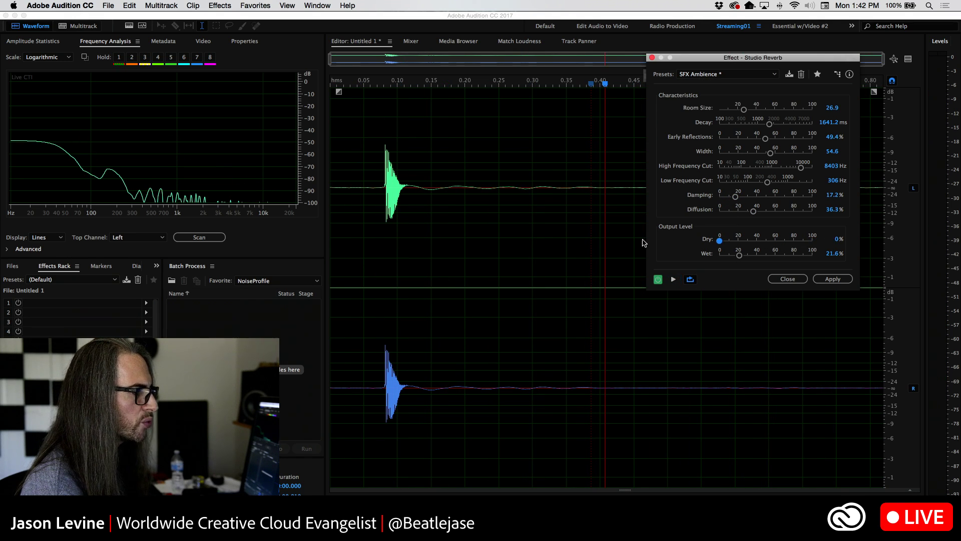
Preview the reverb alone with the dry level at 0% and the wet level raised to 100%
{"action": "left_click", "coordinate": [674, 280]}
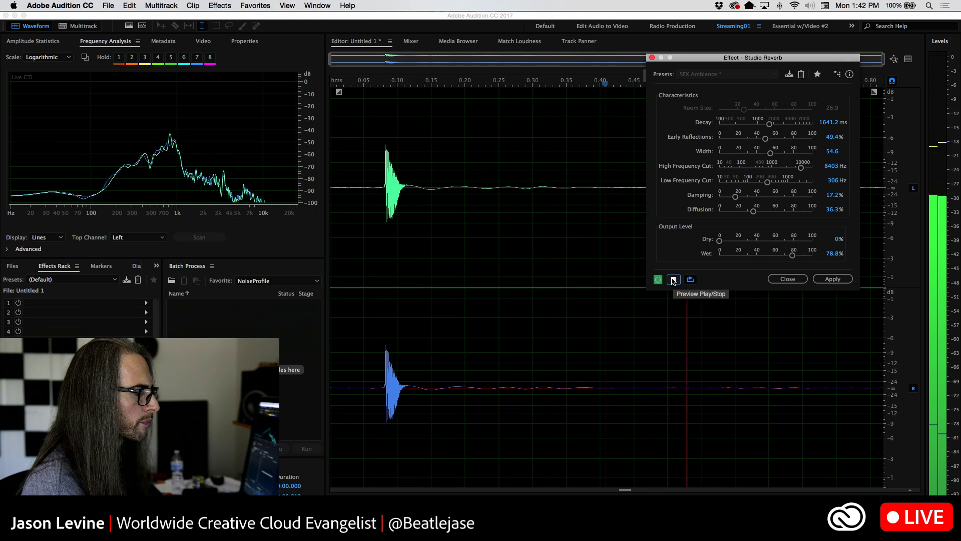
{"action": "left_click", "coordinate": [673, 280]}
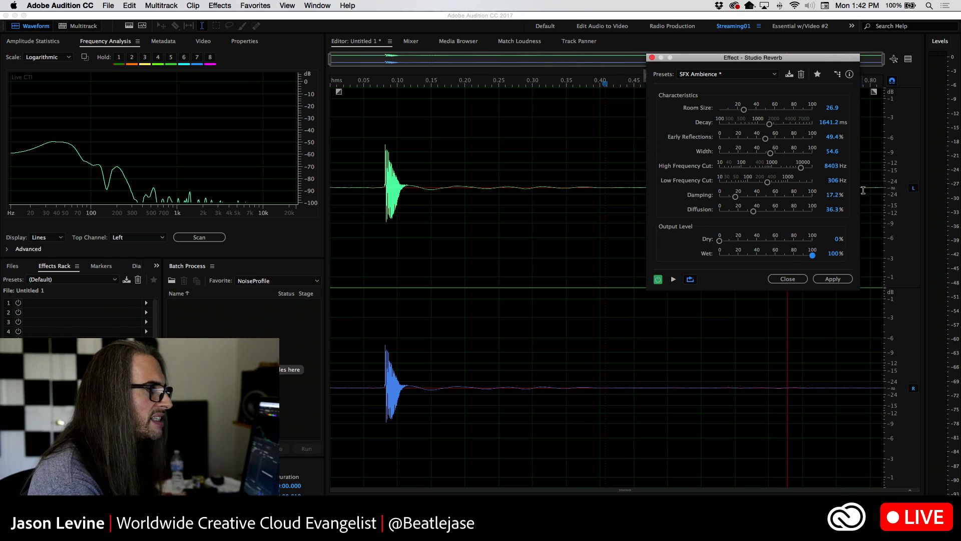
{"action": "left_click", "coordinate": [671, 279]}
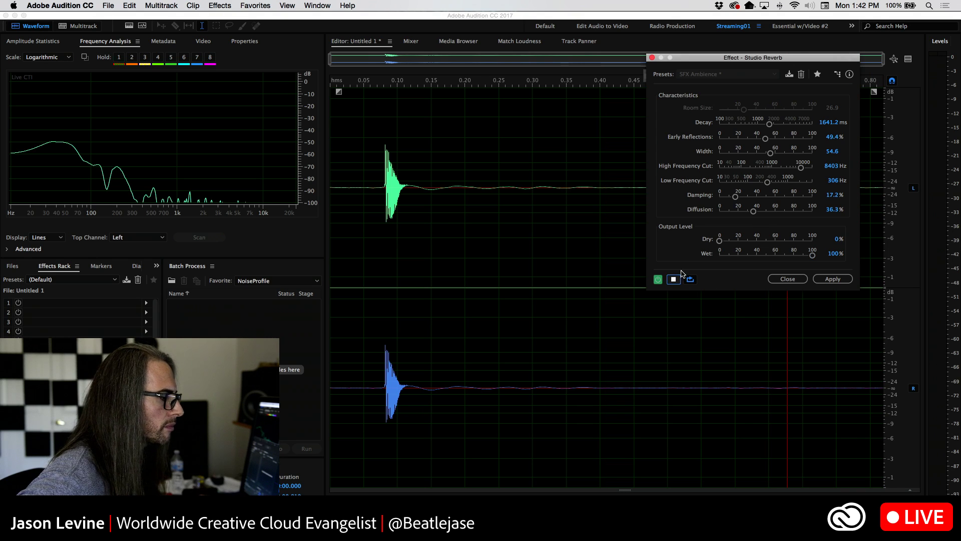
Set the reverb's high frequency cut to about 11643 Hz, diffusion to 87.3%, dry to 100% and wet to 56.8% while previewing
{"action": "left_click_drag", "start_coordinate": [801, 167], "coordinate": [774, 171]}
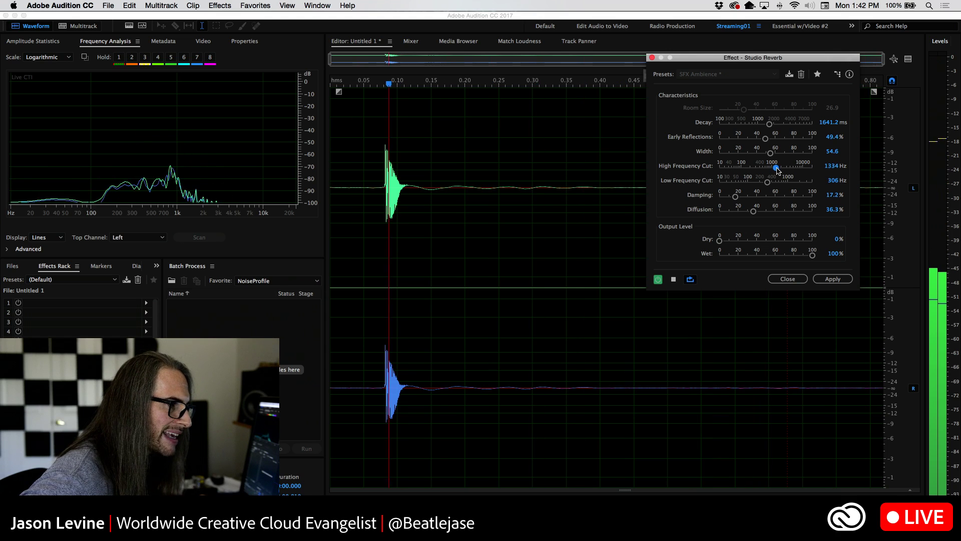
{"action": "left_click_drag", "start_coordinate": [775, 169], "coordinate": [805, 168]}
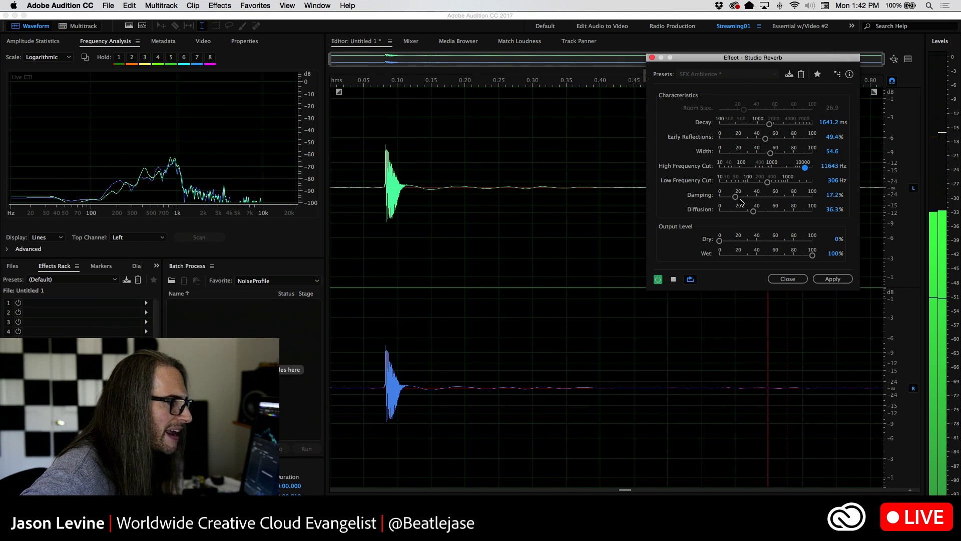
{"action": "left_click_drag", "start_coordinate": [753, 210], "coordinate": [802, 211]}
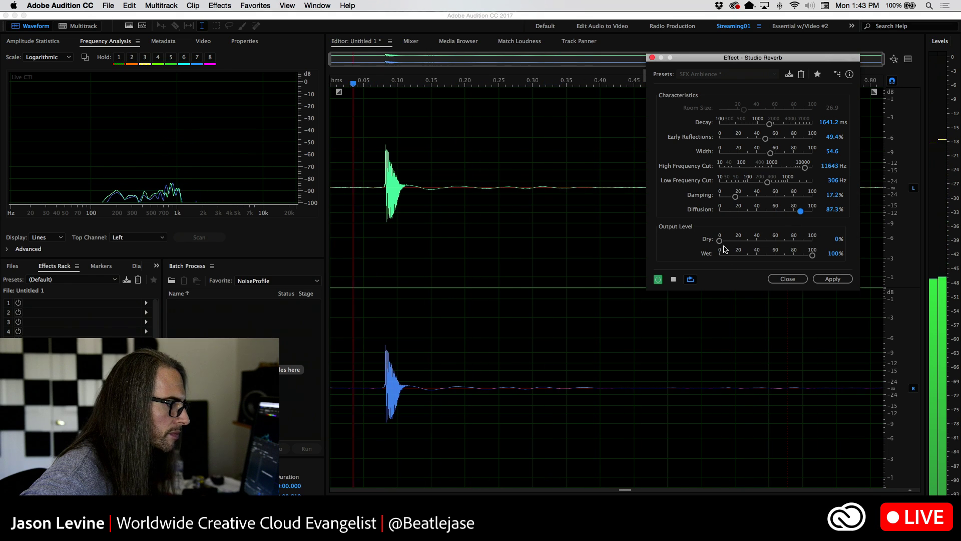
{"action": "left_click_drag", "start_coordinate": [719, 240], "coordinate": [773, 255]}
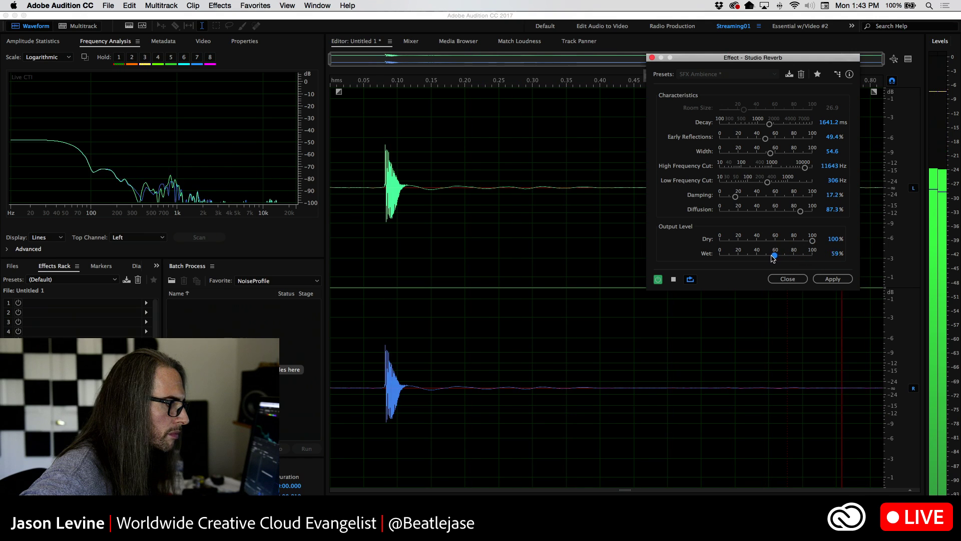
{"action": "left_click", "coordinate": [673, 279]}
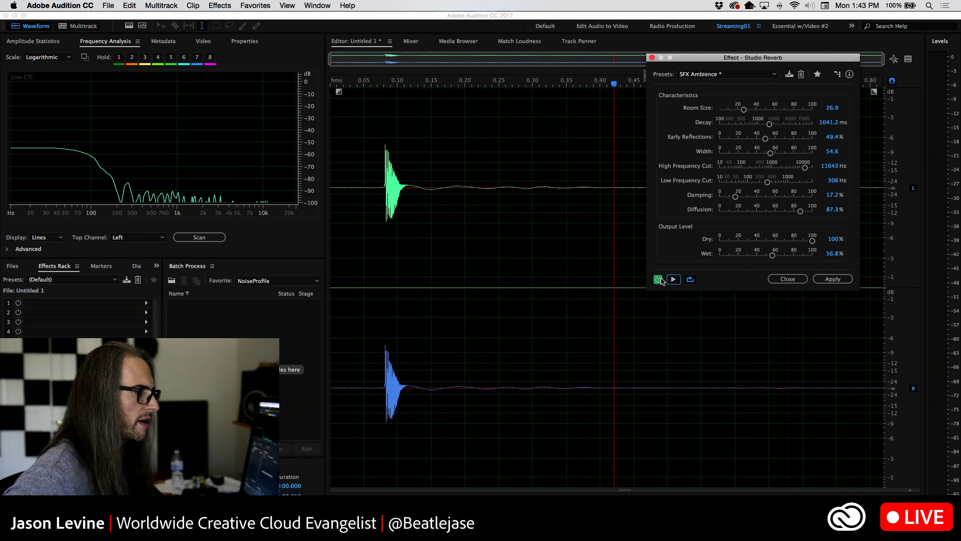
Compare the pop with Studio Reverb bypassed and with it enabled
{"action": "left_click", "coordinate": [673, 279]}
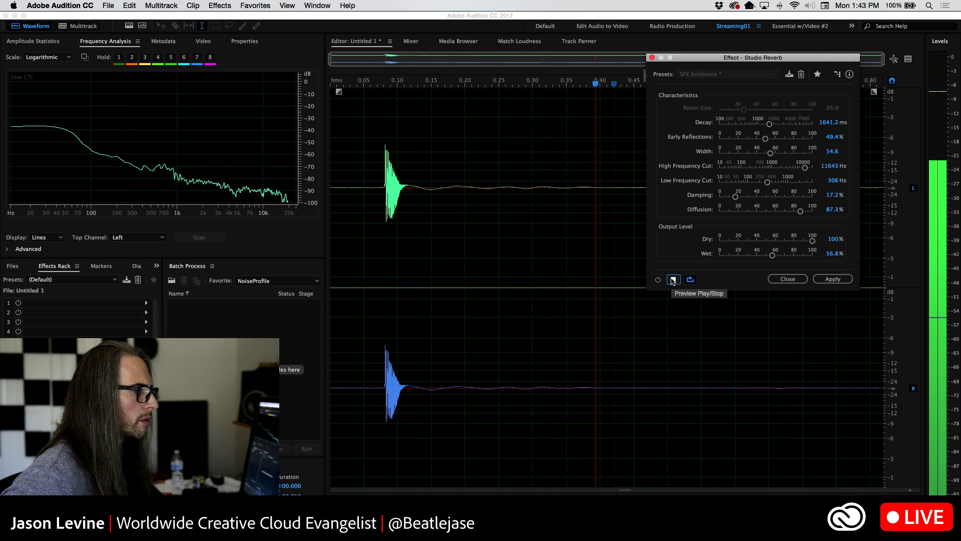
{"action": "left_click", "coordinate": [672, 279]}
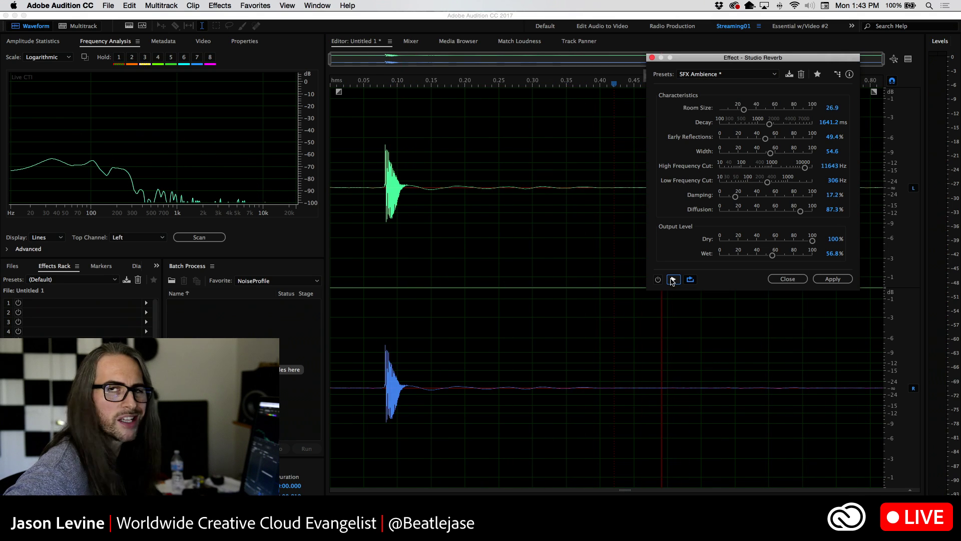
{"action": "left_click", "coordinate": [674, 279]}
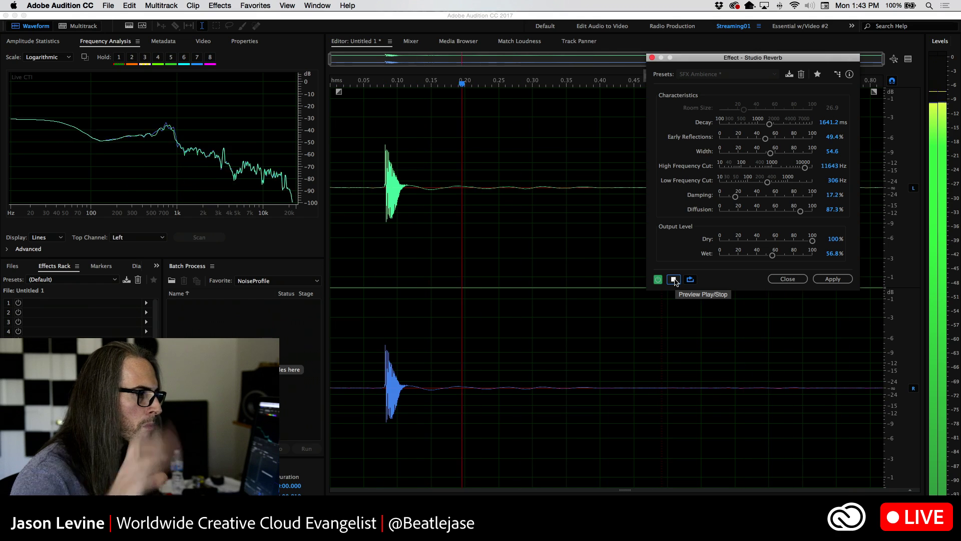
{"action": "left_click", "coordinate": [674, 280]}
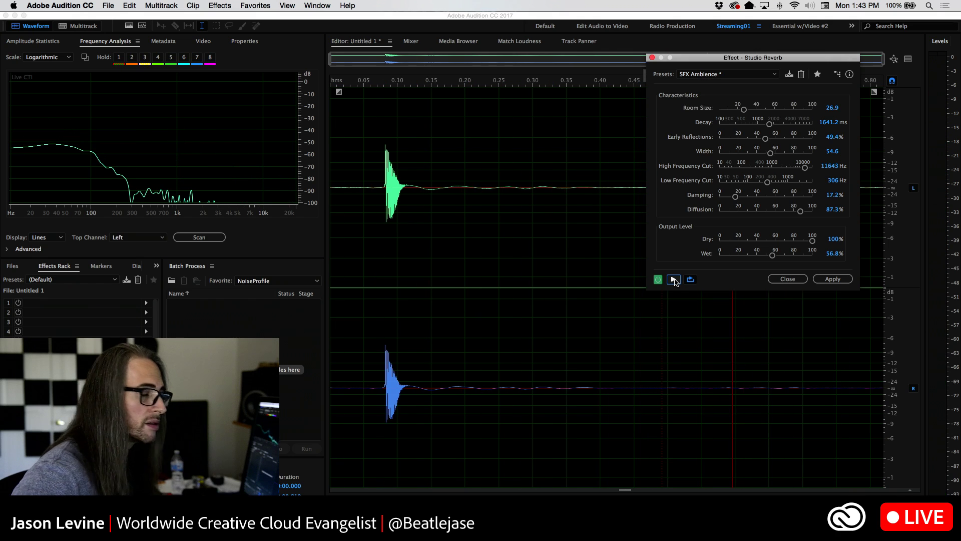
Apply the Studio Reverb to the pop and play the processed sound from just before its onset
{"action": "left_click", "coordinate": [833, 278]}
{"action": "left_click", "coordinate": [367, 160]}
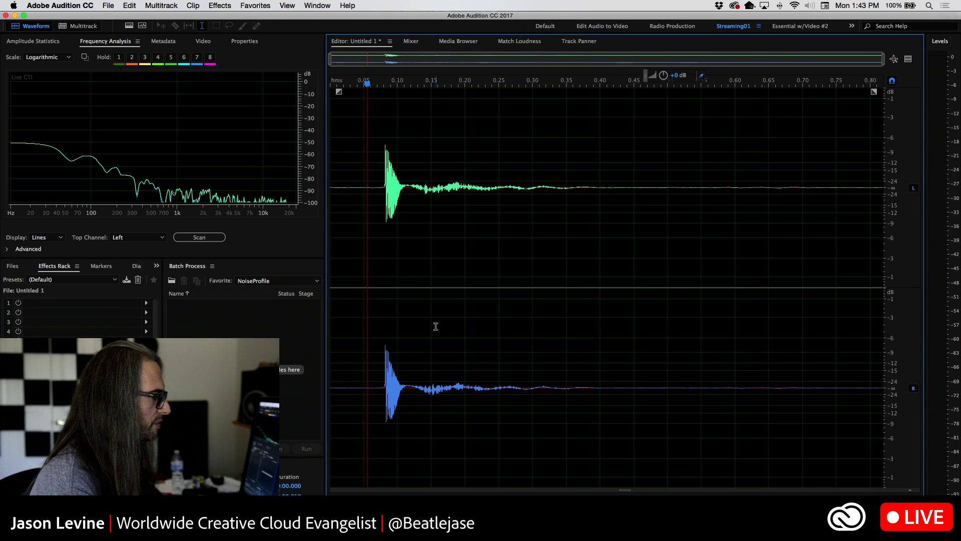
{"action": "key", "text": "space"}
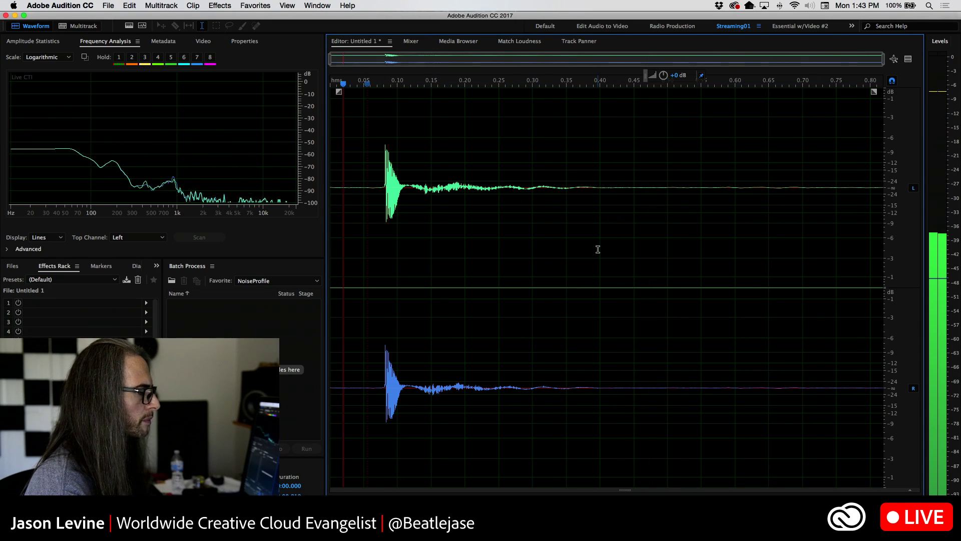
Replay the processed pop from just before its onset to audition the reverb
{"action": "key", "text": "space"}
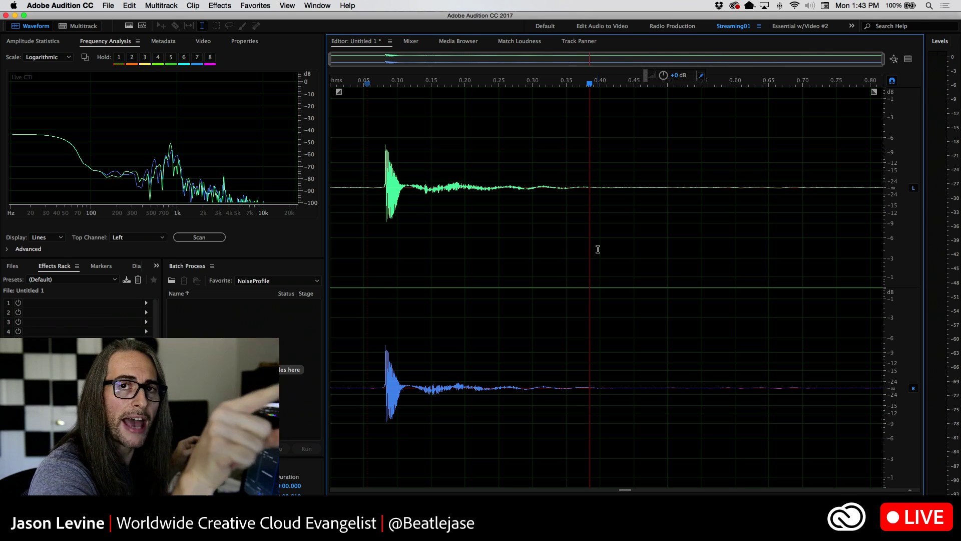
{"action": "left_click", "coordinate": [378, 198]}
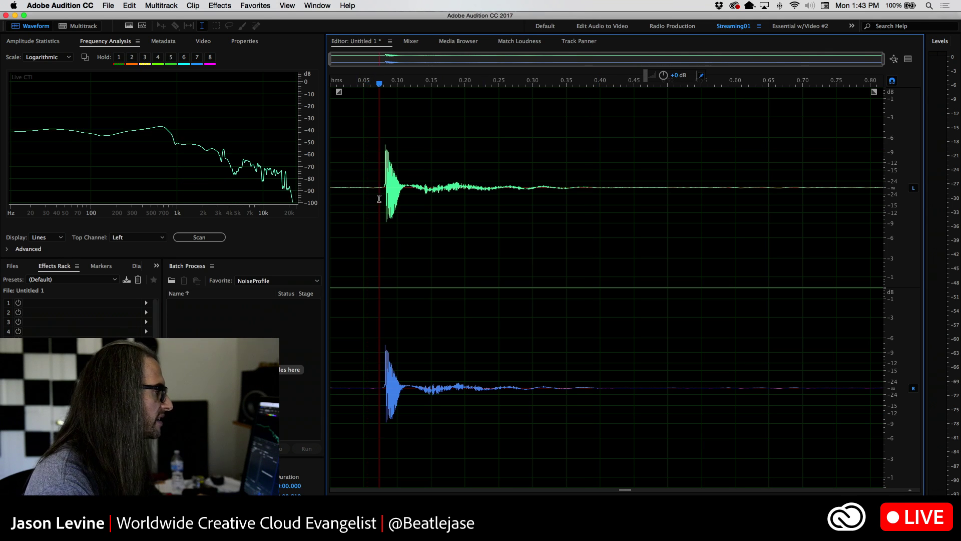
{"action": "key", "text": "space"}
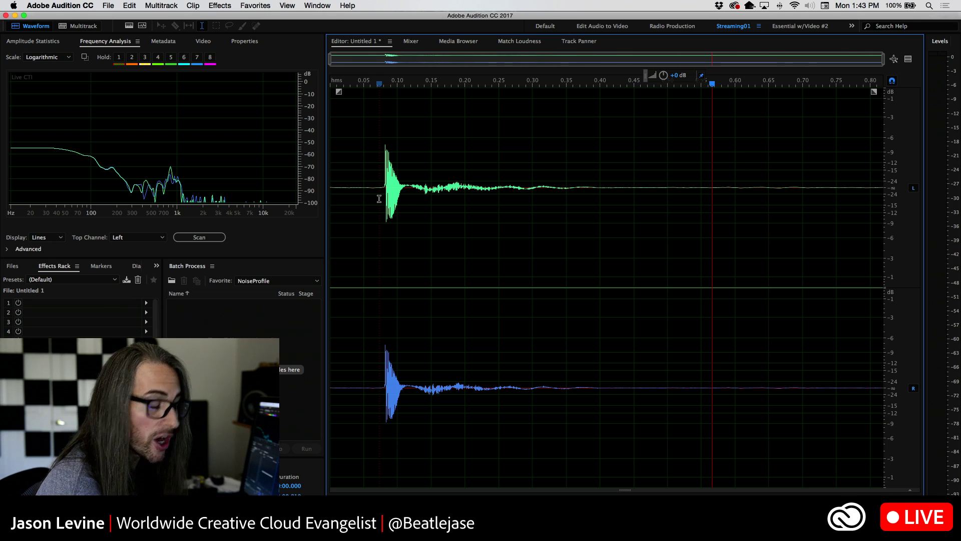
{"action": "left_click", "coordinate": [379, 198]}
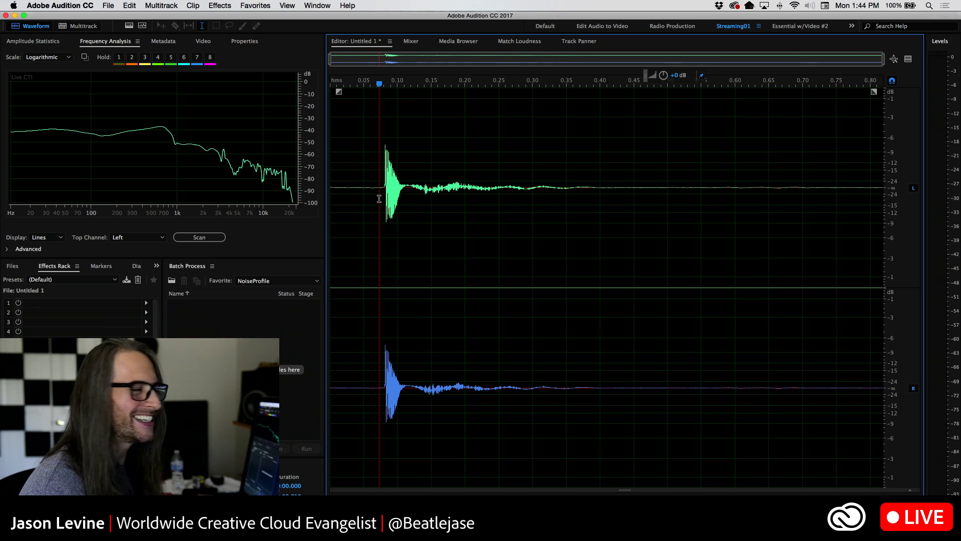
Return to the multitrack session and browse to the Bubblecano_MasterSessionFiles folder for opening a file
{"action": "left_click", "coordinate": [93, 28]}
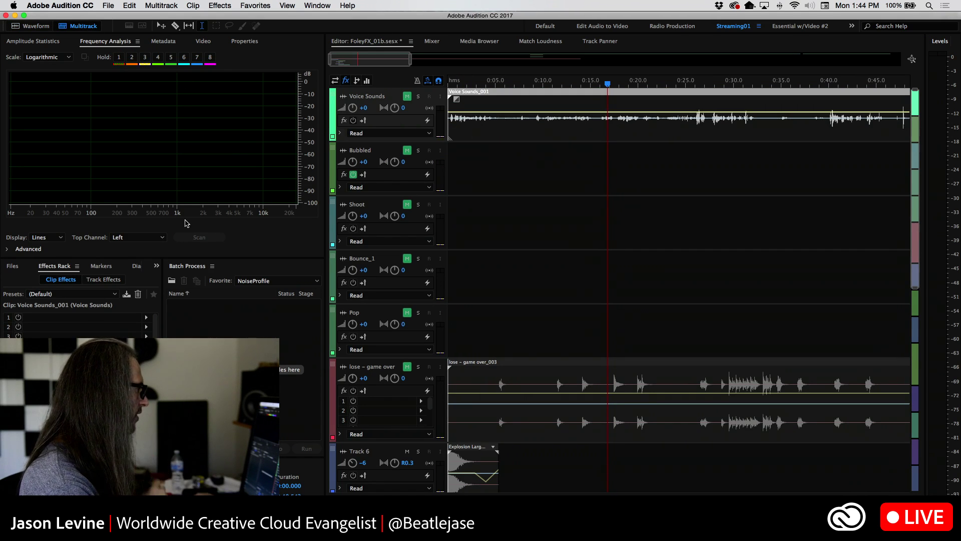
{"action": "left_click", "coordinate": [108, 6]}
{"action": "left_click", "coordinate": [119, 27]}
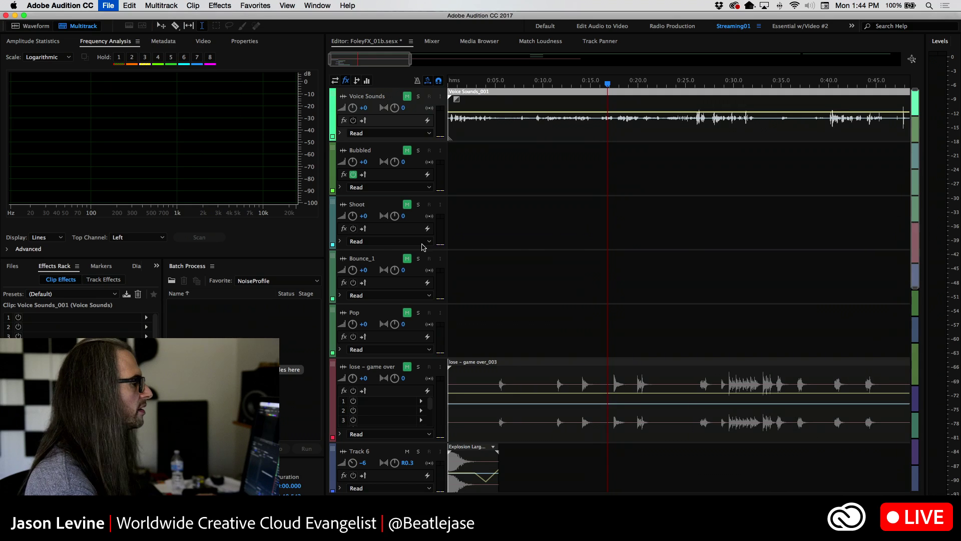
{"action": "left_click", "coordinate": [483, 58]}
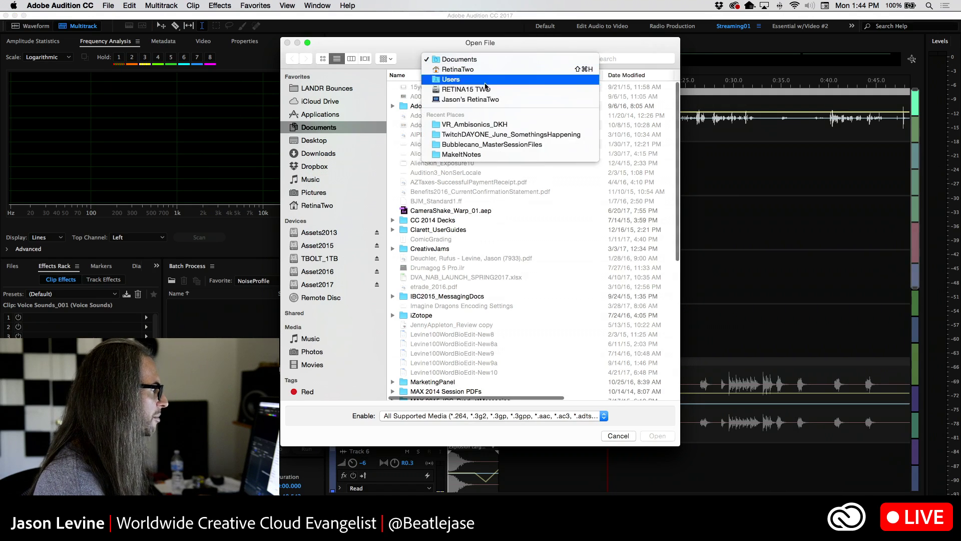
{"action": "left_click", "coordinate": [517, 134]}
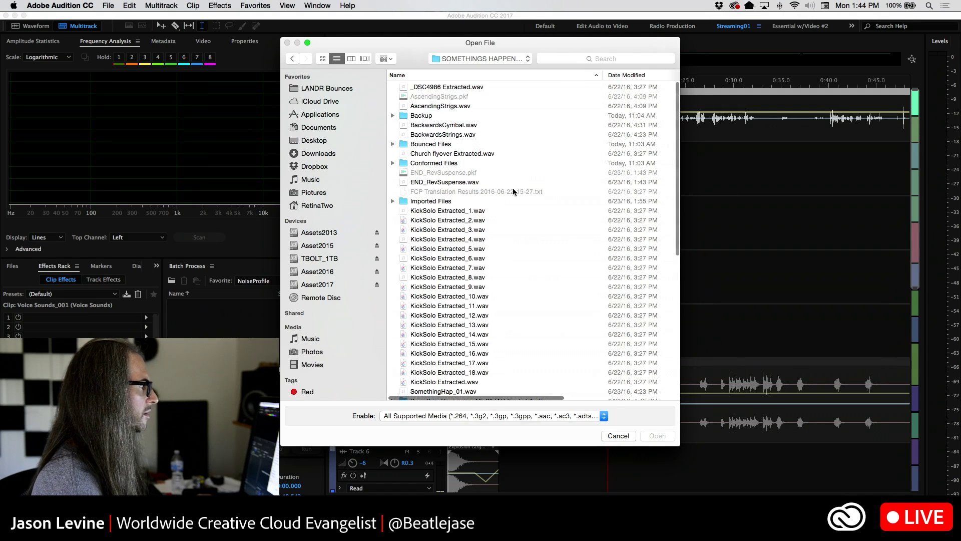
{"action": "left_click_drag", "start_coordinate": [433, 43], "coordinate": [504, 9]}
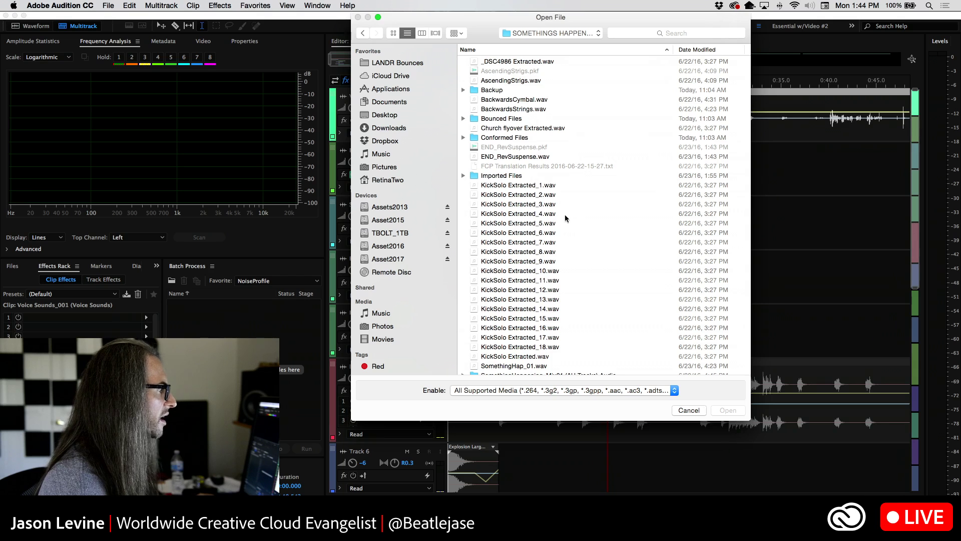
{"action": "left_click", "coordinate": [556, 34]}
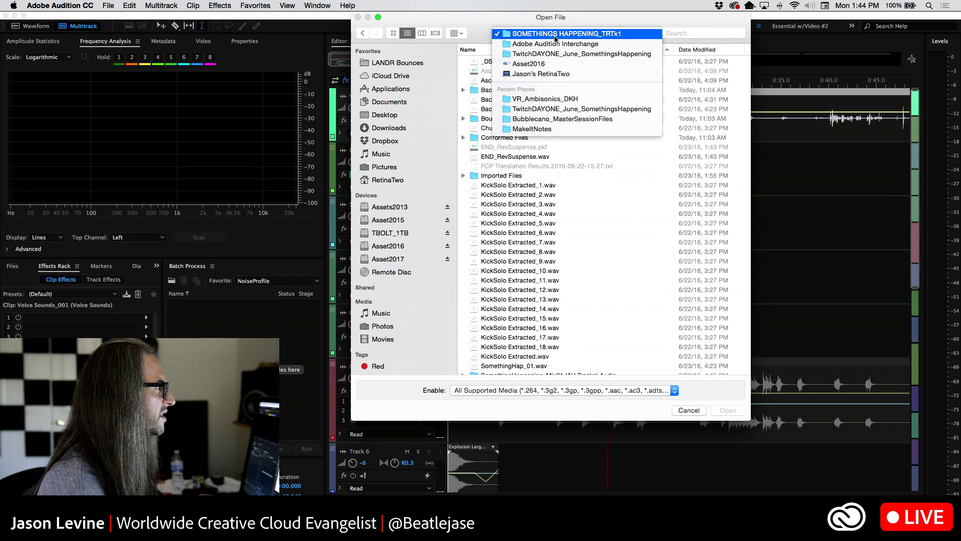
{"action": "left_click", "coordinate": [561, 119]}
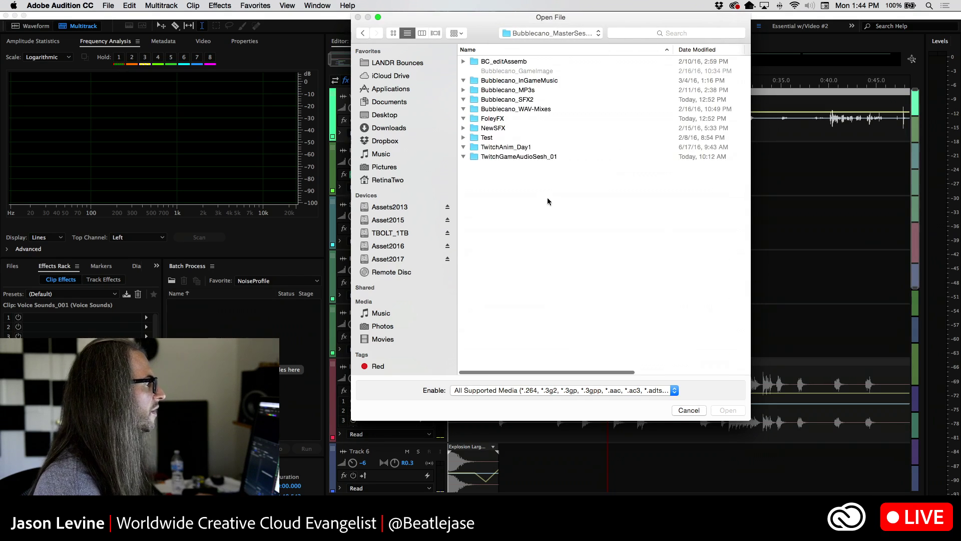
Find the finished effects among the Bubblecano WAV mixes and preview Bubbled_01.wav and Bubbled_02.wav
{"action": "scroll", "coordinate": [518, 223], "scroll_direction": "down", "scroll_amount": 3}
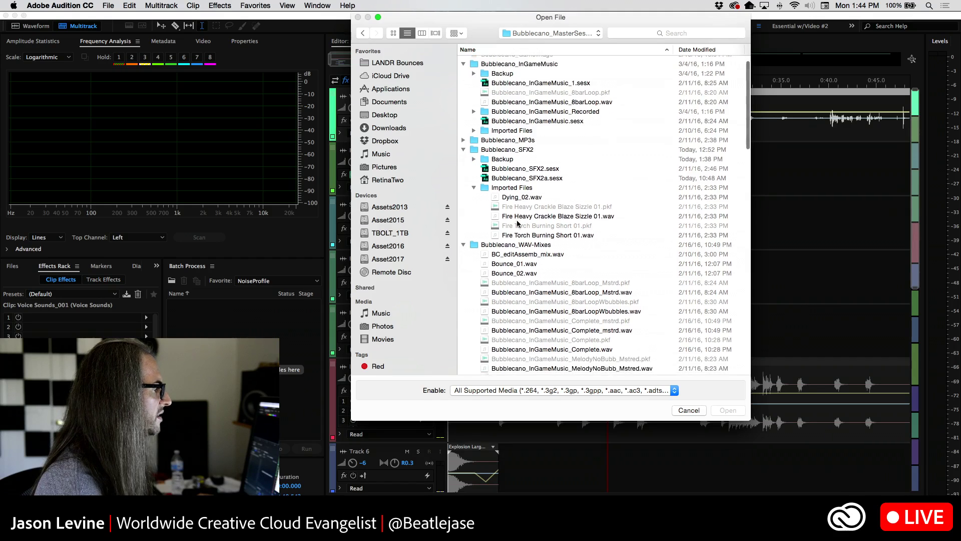
{"action": "scroll", "coordinate": [518, 223], "scroll_direction": "down", "scroll_amount": 10}
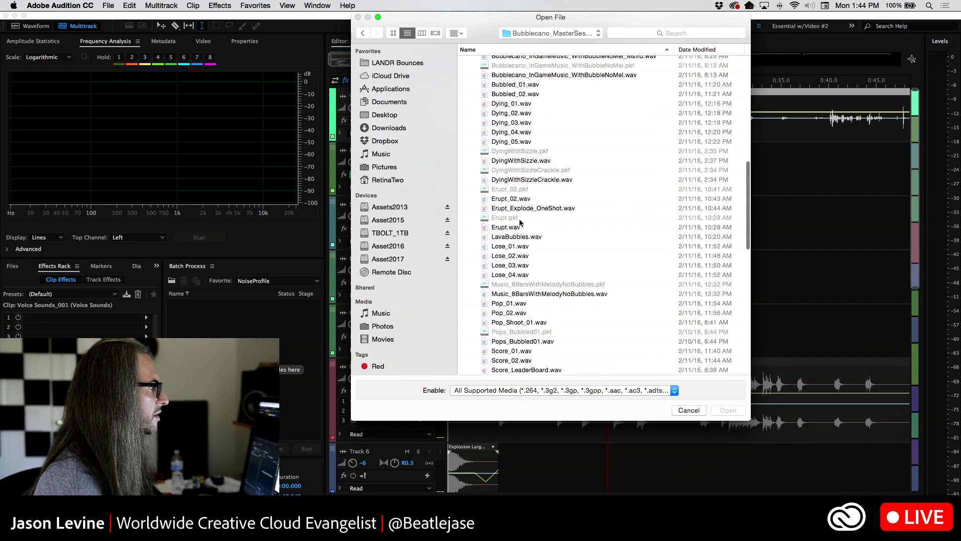
{"action": "scroll", "coordinate": [531, 195], "scroll_direction": "up", "scroll_amount": 1}
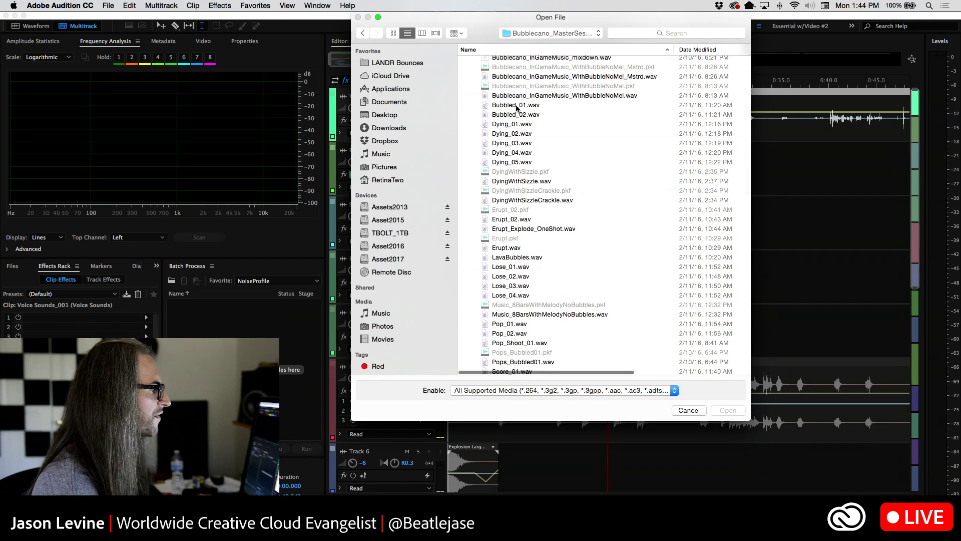
{"action": "left_click", "coordinate": [517, 107]}
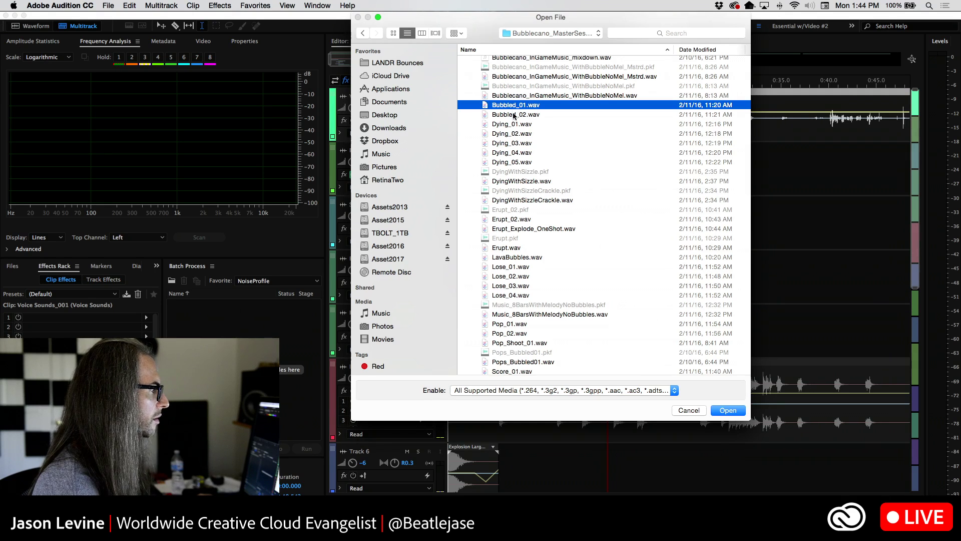
{"action": "key", "text": "space"}
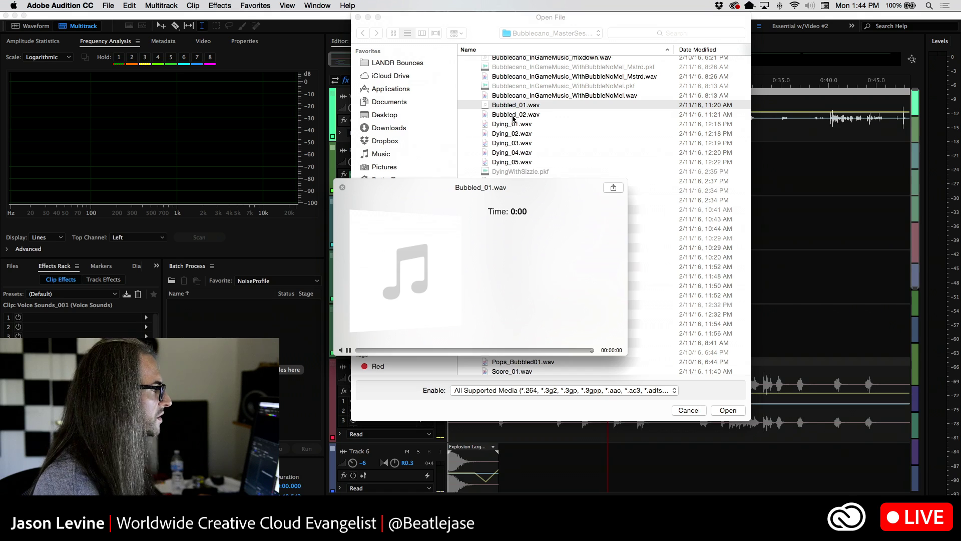
{"action": "left_click", "coordinate": [512, 115]}
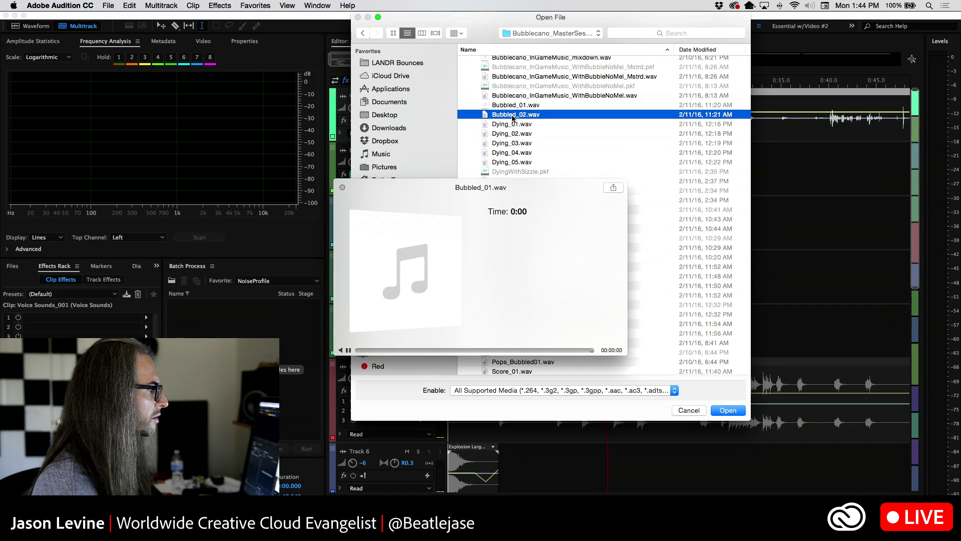
Preview the dying sounds from Dying_01.wav through Dying_05.wav in sequence
{"action": "left_click", "coordinate": [511, 125]}
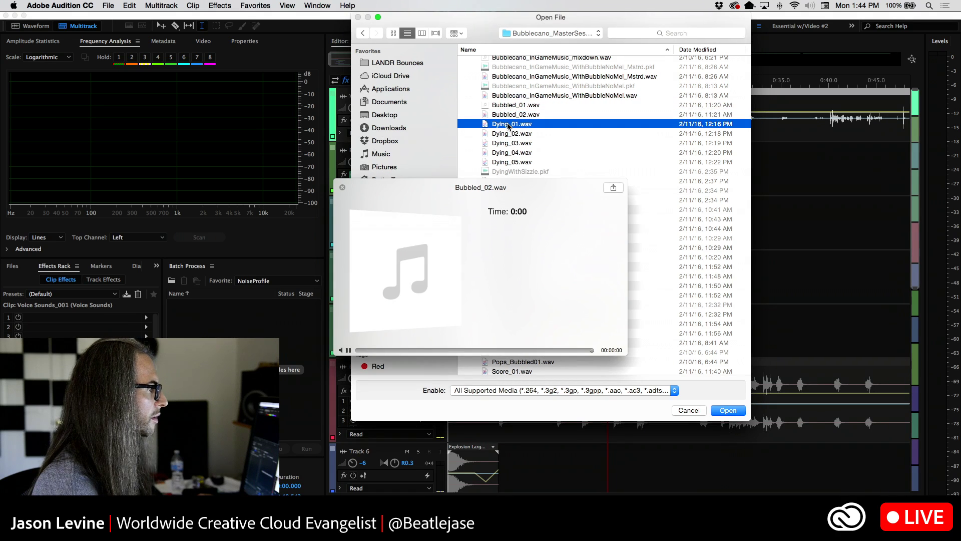
{"action": "left_click", "coordinate": [511, 135]}
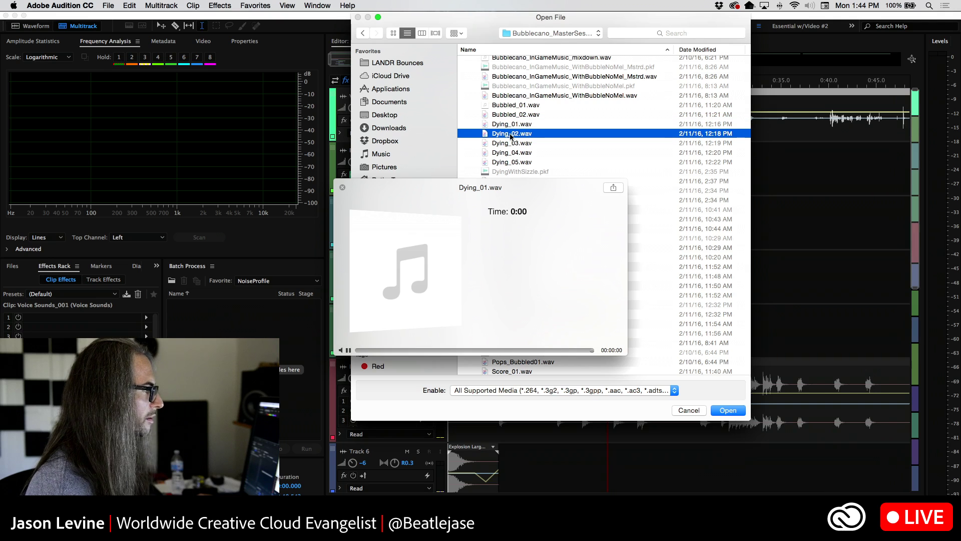
{"action": "key", "text": "Down"}
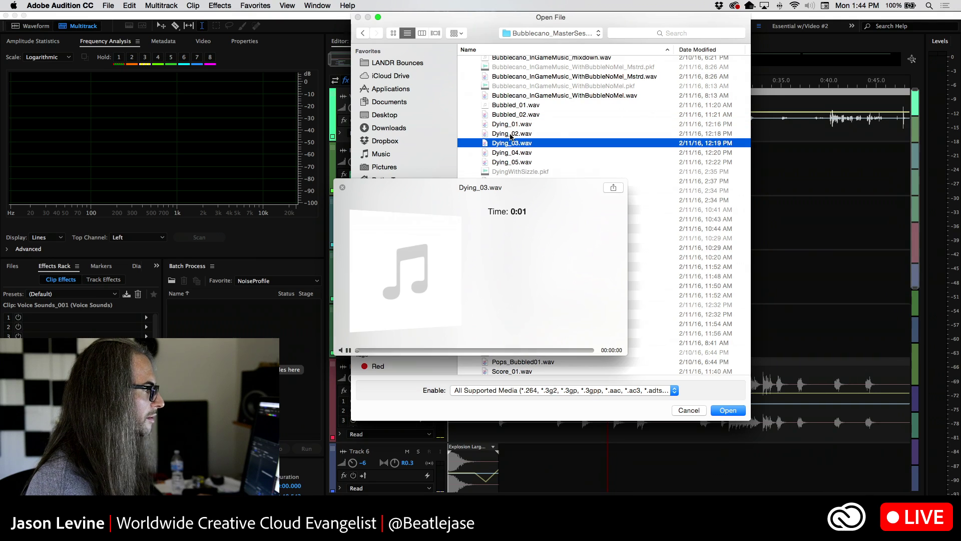
{"action": "key", "text": "Down"}
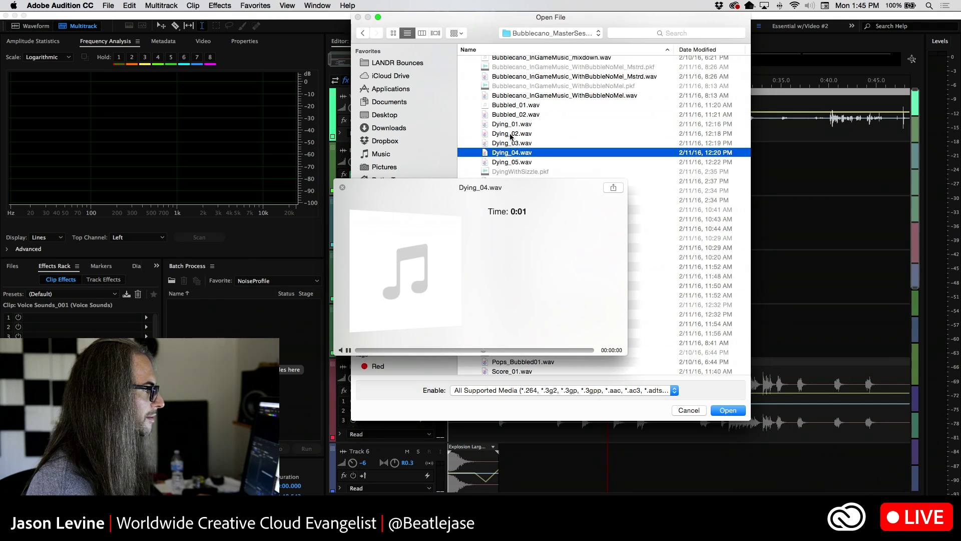
{"action": "key", "text": "Down"}
{"action": "key", "text": "space"}
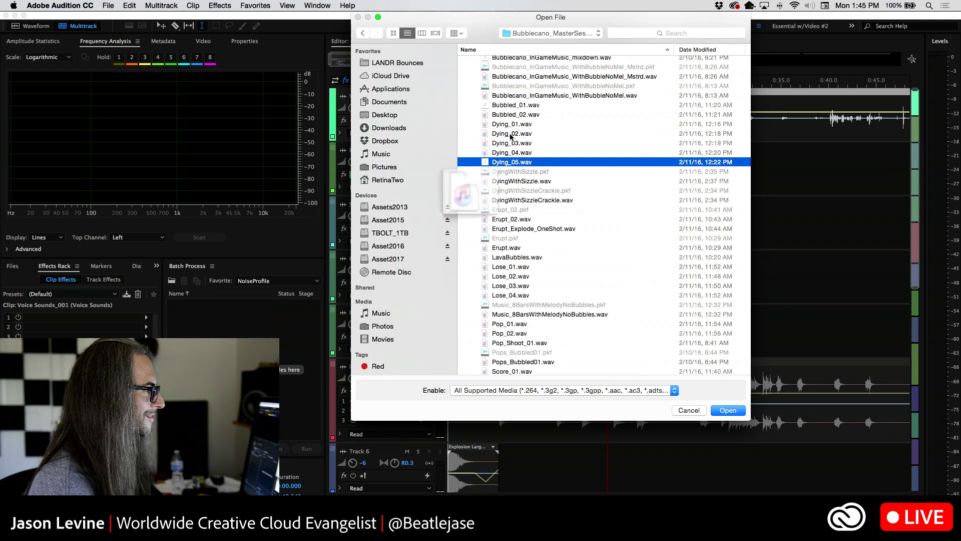
Preview the layered variants DyingWithSizzle.wav and DyingWithSizzleCrackle.wav
{"action": "left_click", "coordinate": [521, 183]}
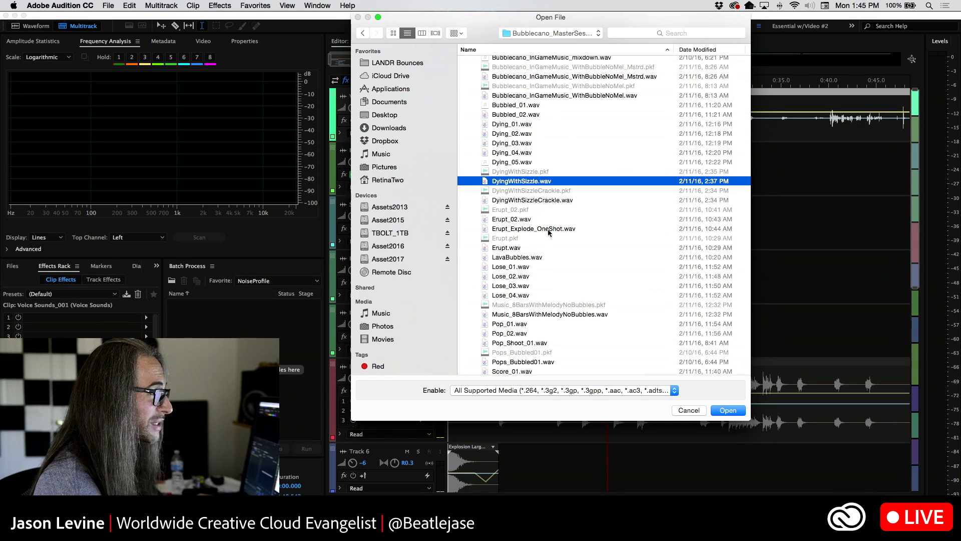
{"action": "key", "text": "space"}
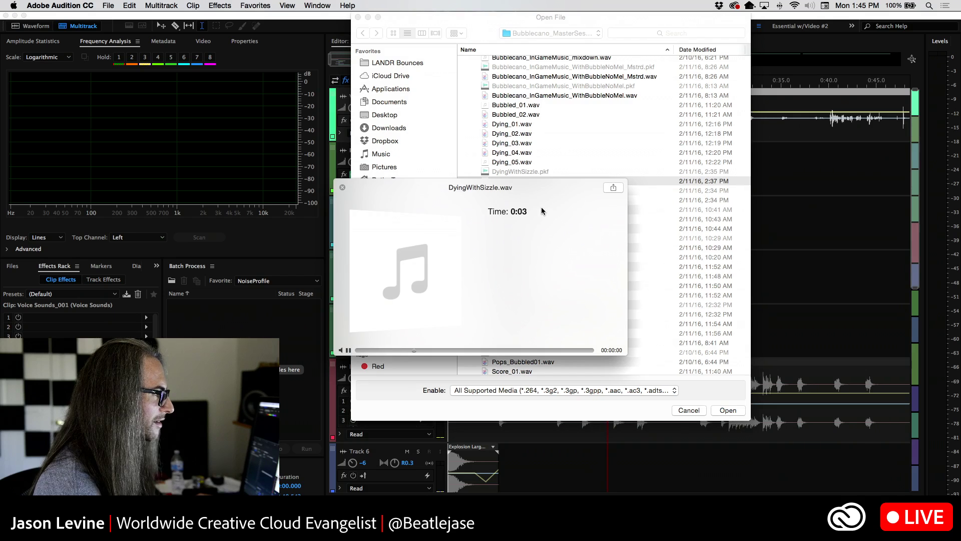
{"action": "key", "text": "space"}
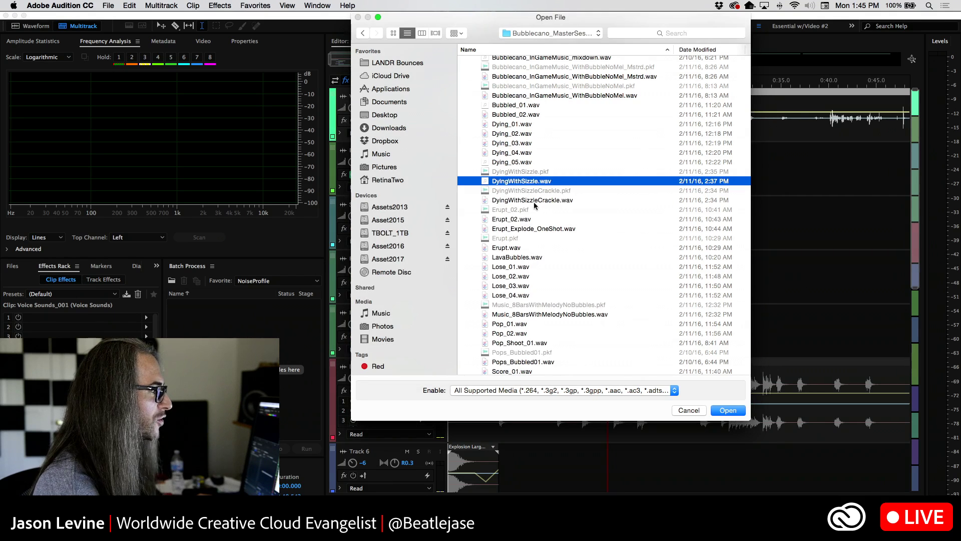
{"action": "left_click", "coordinate": [533, 201]}
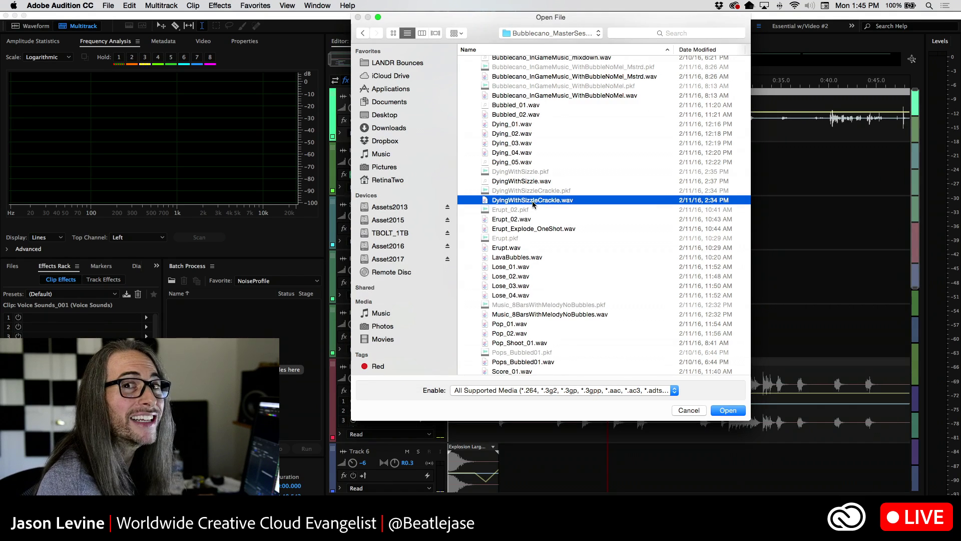
{"action": "key", "text": "space"}
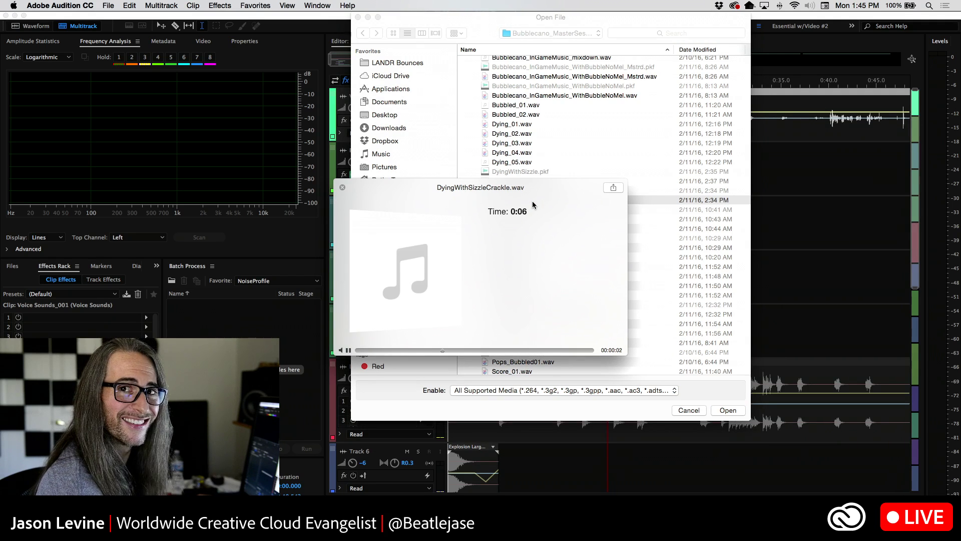
{"action": "key", "text": "space"}
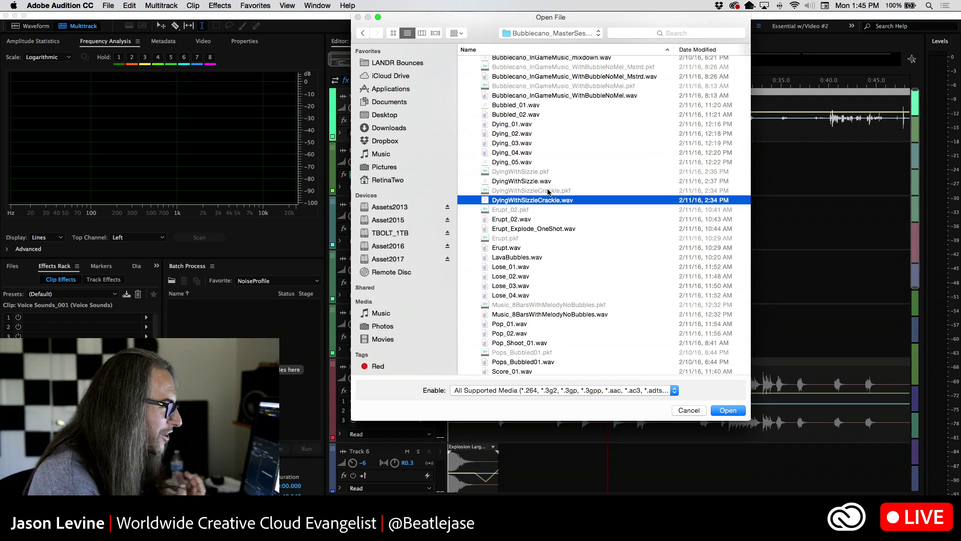
Preview the explosion effect Erupt_Explode_OneShot.wav
{"action": "left_click", "coordinate": [546, 228]}
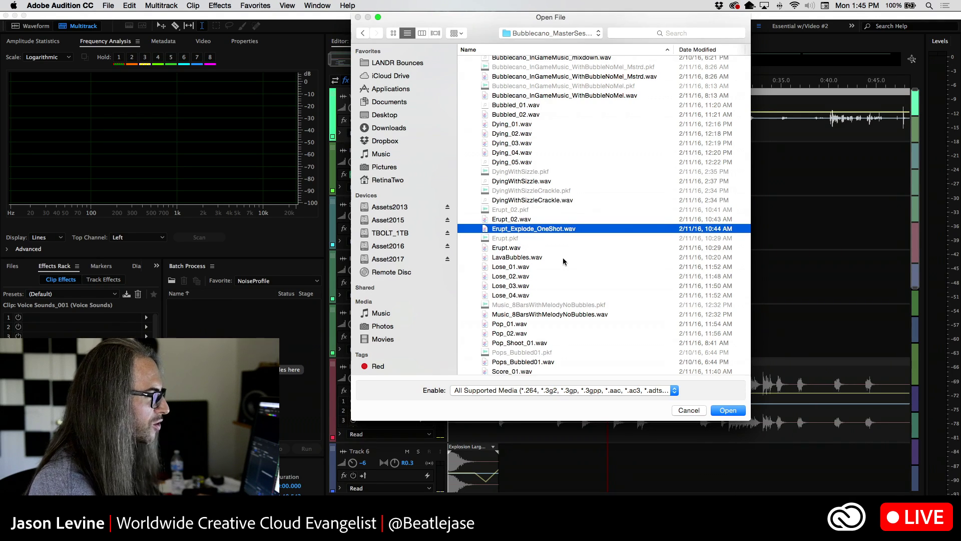
{"action": "key", "text": "space"}
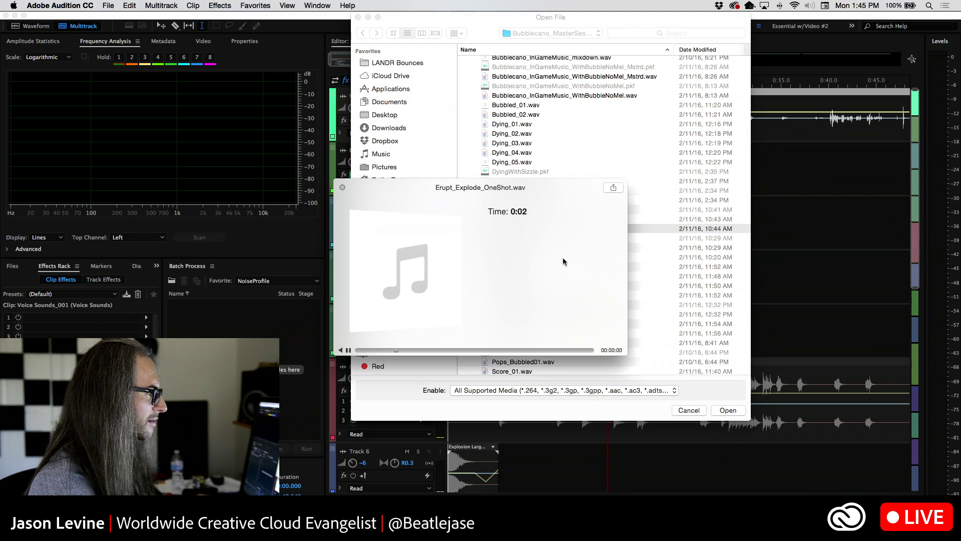
{"action": "key", "text": "space"}
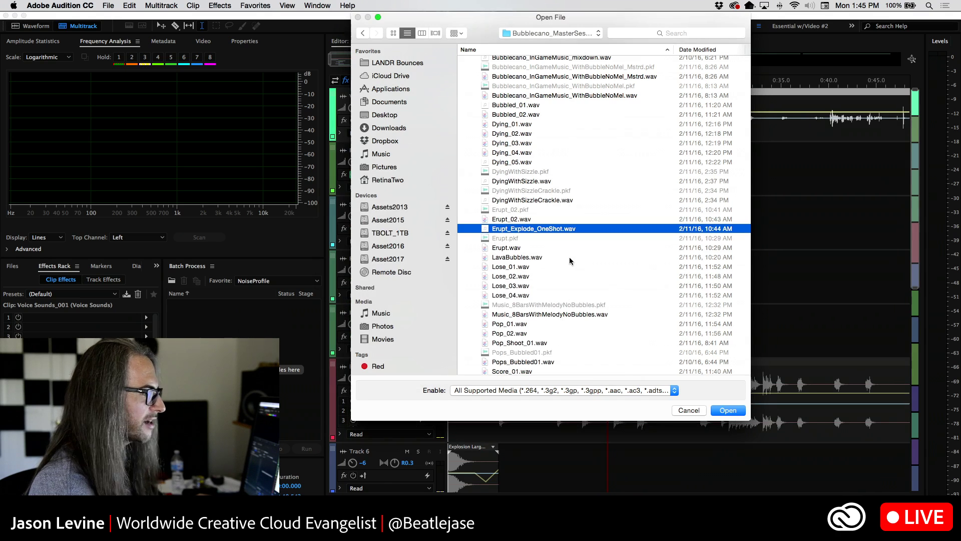
Preview the losing sounds from Lose_01.wav through Lose_04.wav in sequence
{"action": "left_click", "coordinate": [533, 268]}
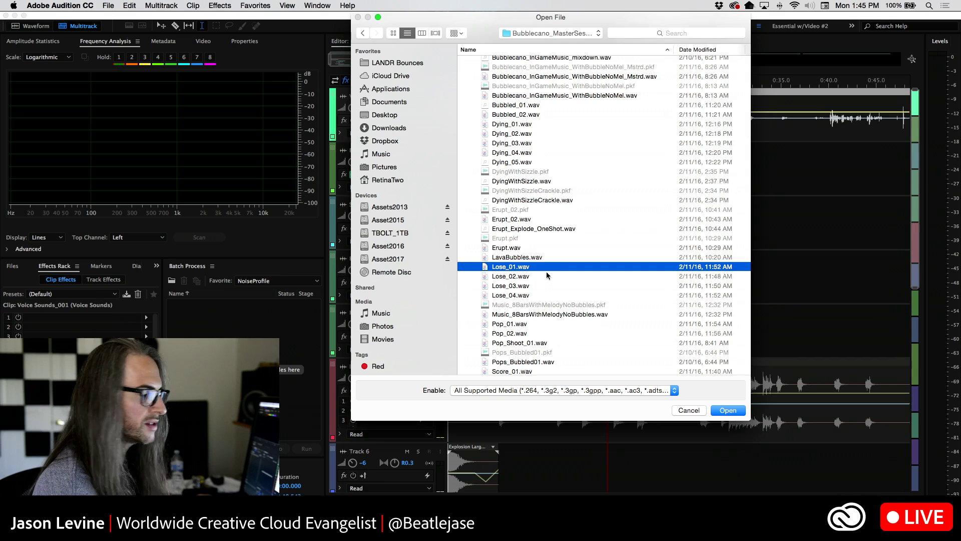
{"action": "key", "text": "space"}
{"action": "key", "text": "Down"}
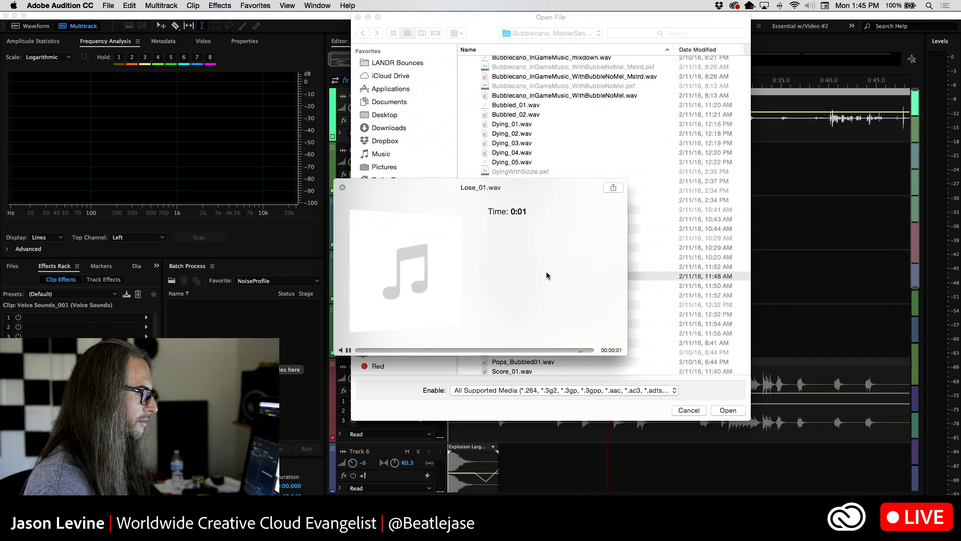
{"action": "key", "text": "Down"}
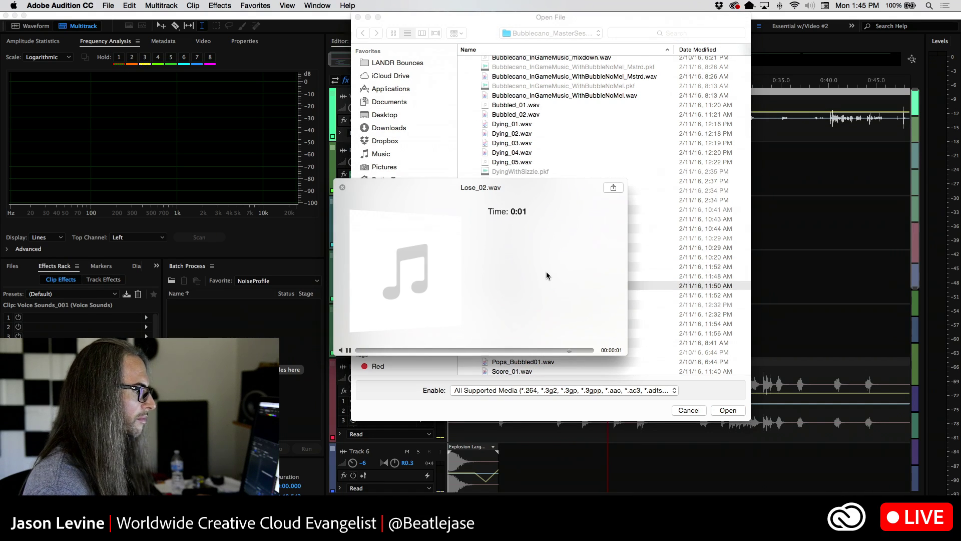
{"action": "key", "text": "Down"}
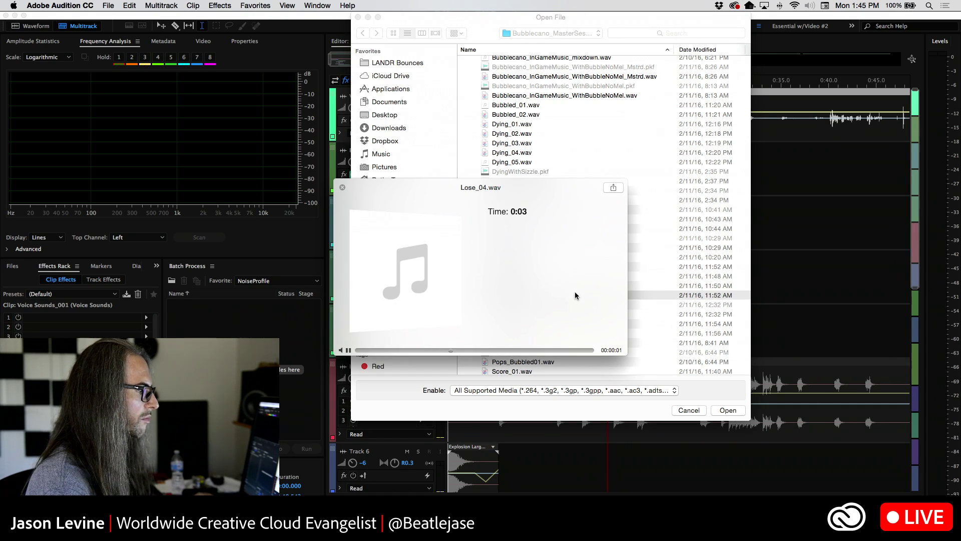
Preview the pop sounds Pop_01.wav and Pop_02.wav
{"action": "key", "text": "space"}
{"action": "scroll", "coordinate": [586, 292], "scroll_direction": "down", "scroll_amount": 3}
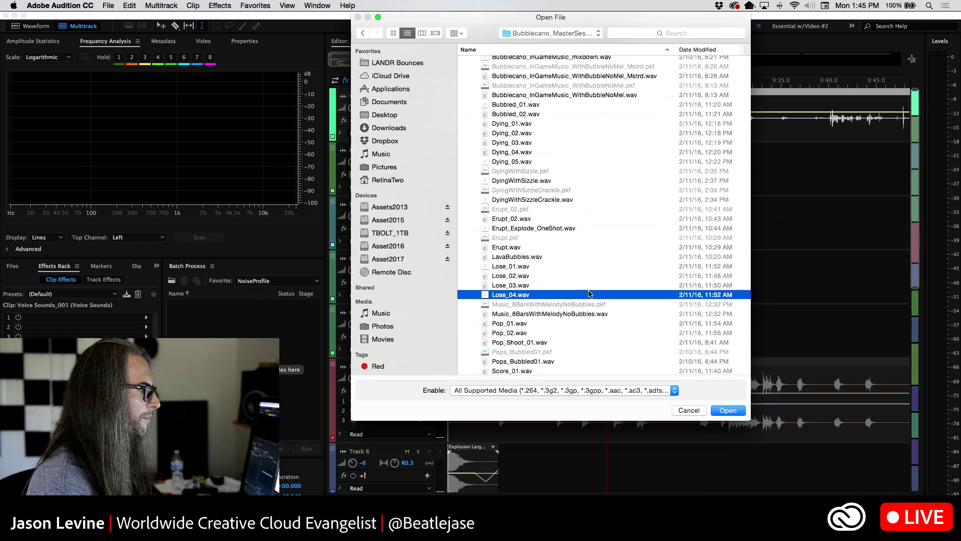
{"action": "left_click", "coordinate": [498, 260]}
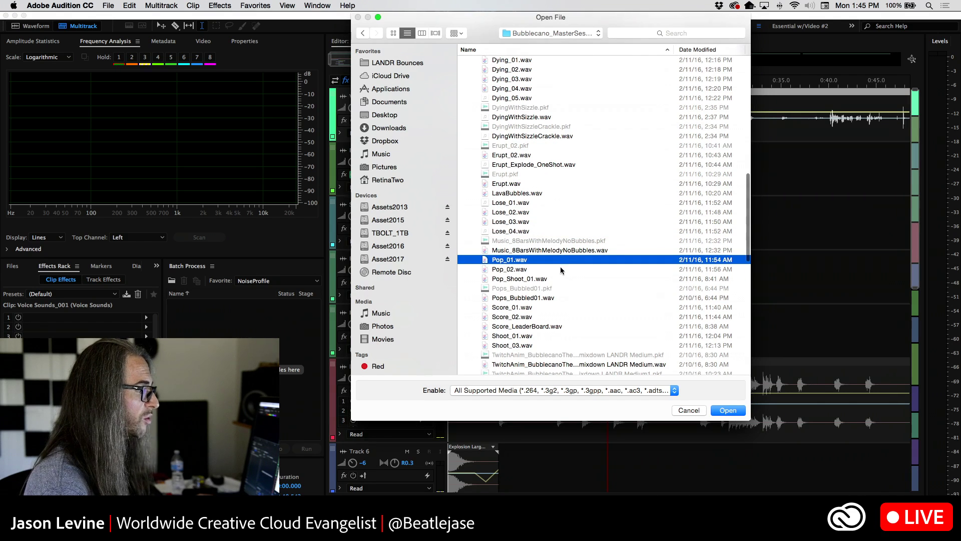
{"action": "key", "text": "space"}
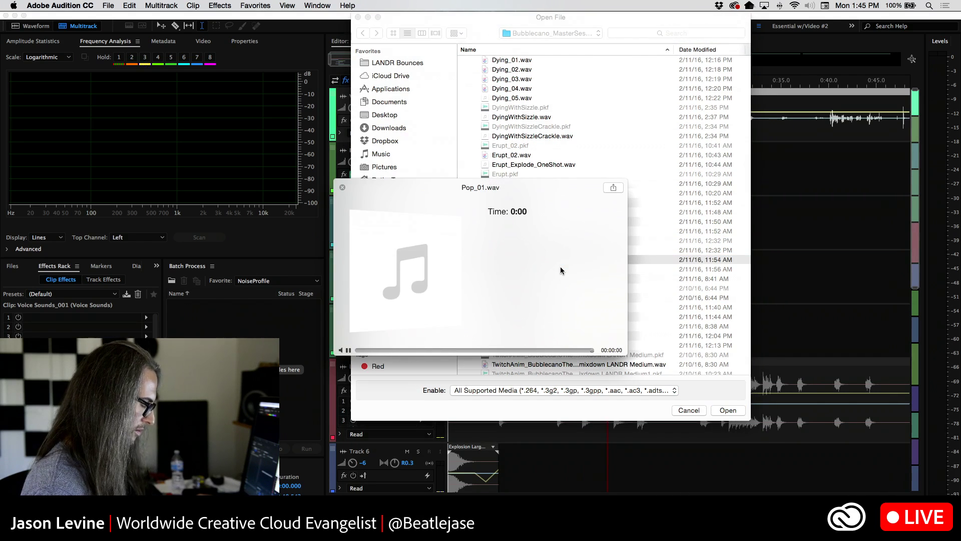
{"action": "key", "text": "Down"}
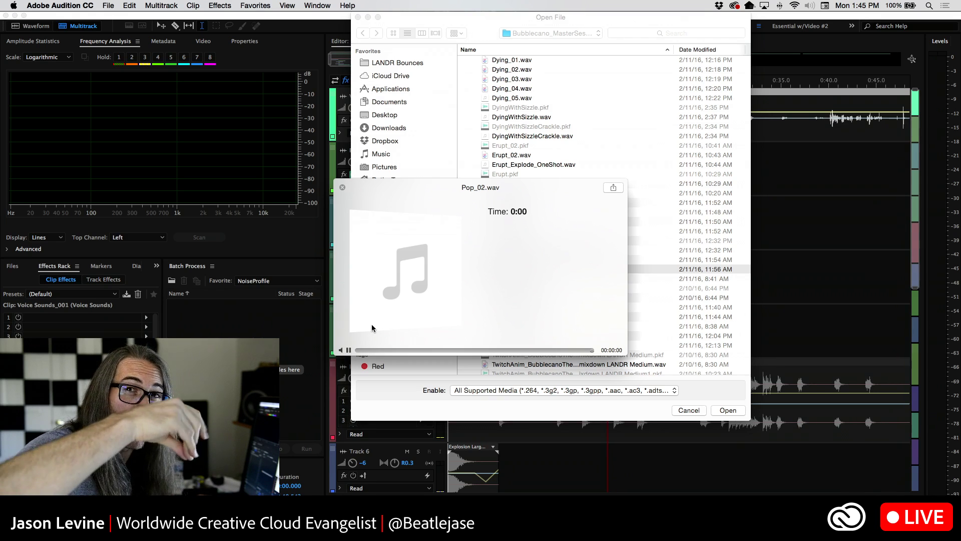
{"action": "left_click", "coordinate": [349, 352]}
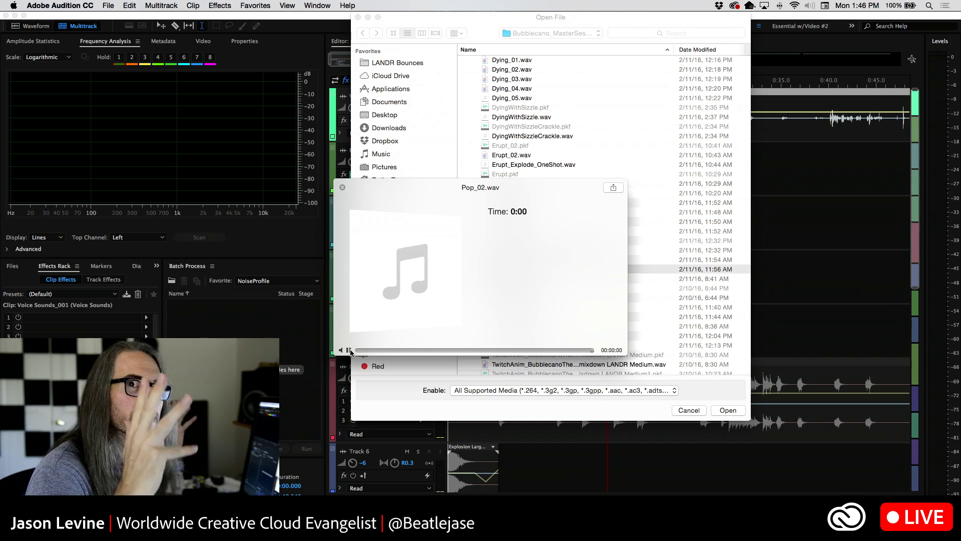
{"action": "key", "text": "space"}
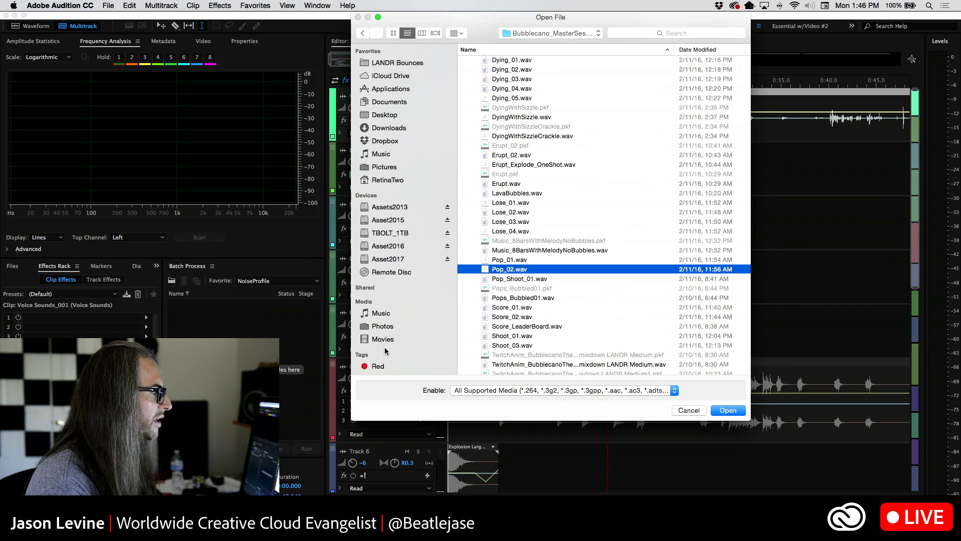
Preview Pop_Shoot_01.wav and Pops_Bubbled01.wav
{"action": "left_click", "coordinate": [513, 280]}
{"action": "key", "text": "space"}
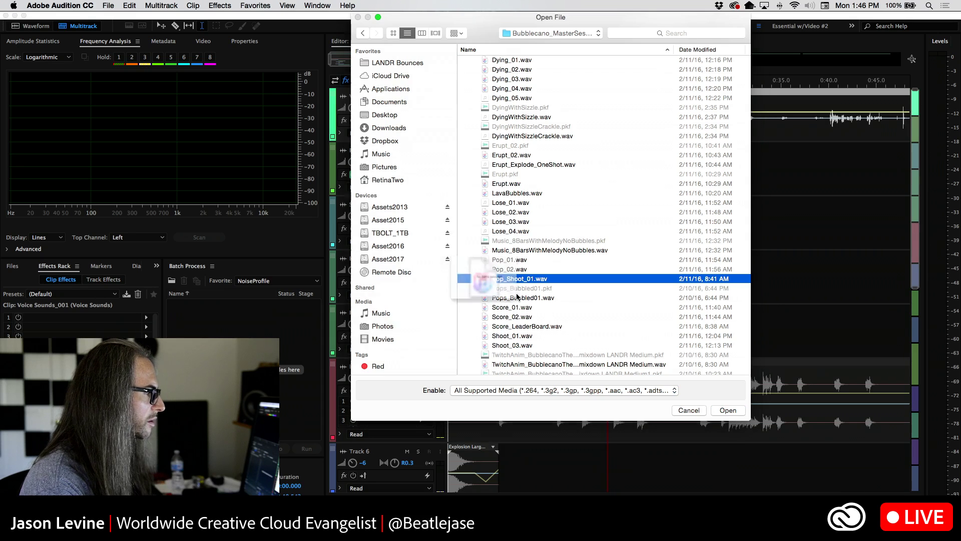
{"action": "key", "text": "space"}
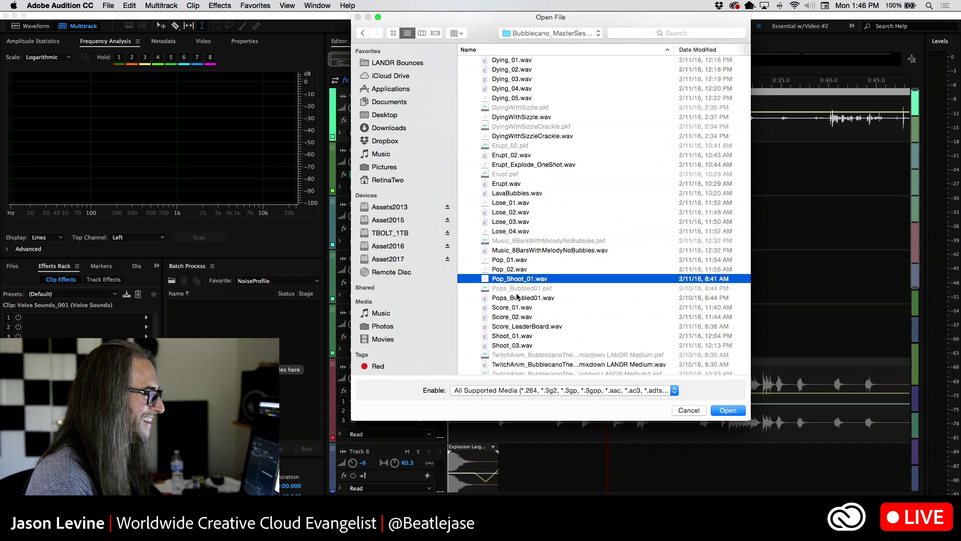
{"action": "key", "text": "Down"}
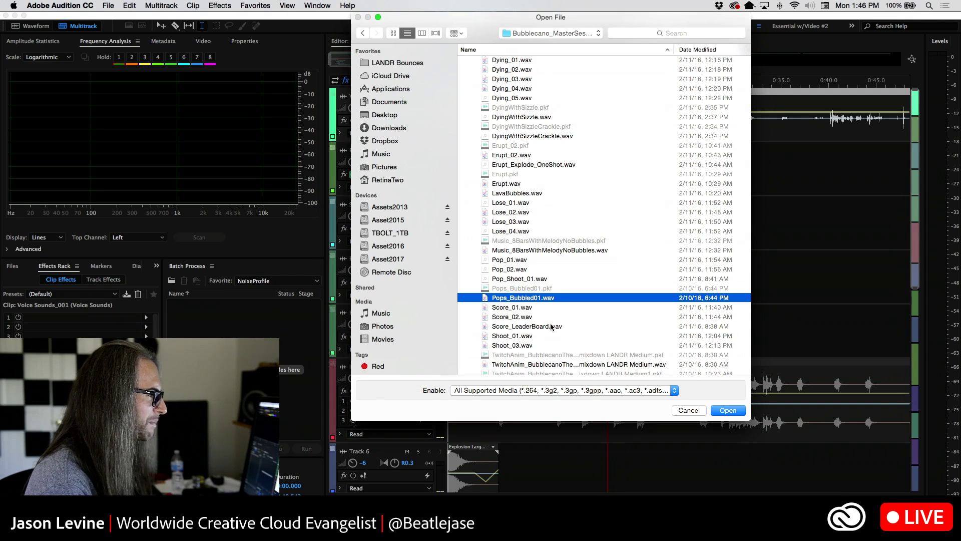
{"action": "key", "text": "space"}
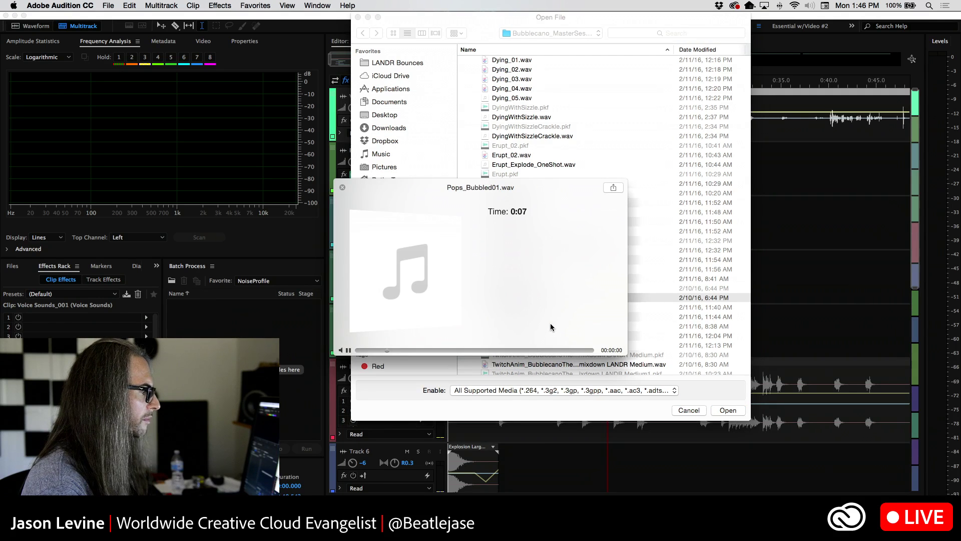
{"action": "key", "text": "space"}
Preview Score_01.wav and dismiss the file browser without opening anything
{"action": "key", "text": "Down"}
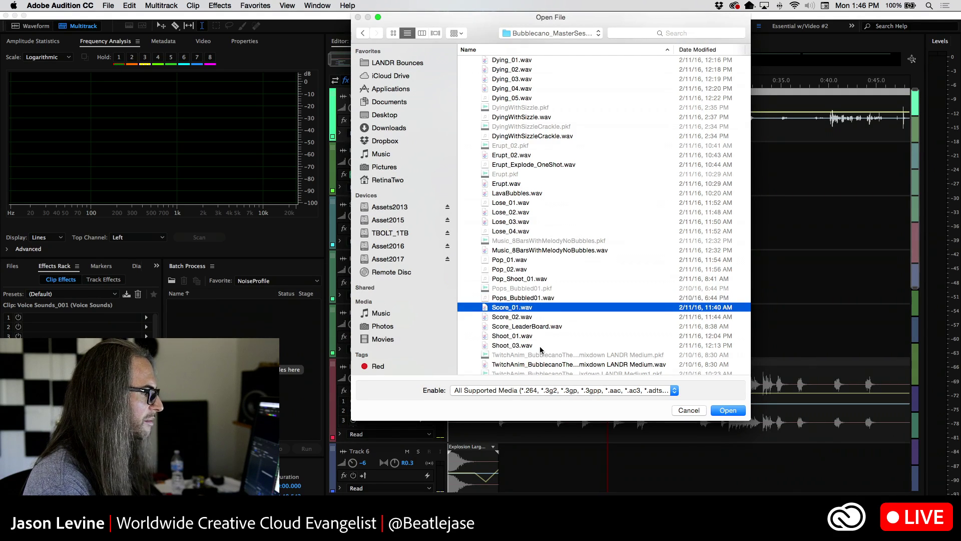
{"action": "key", "text": "space"}
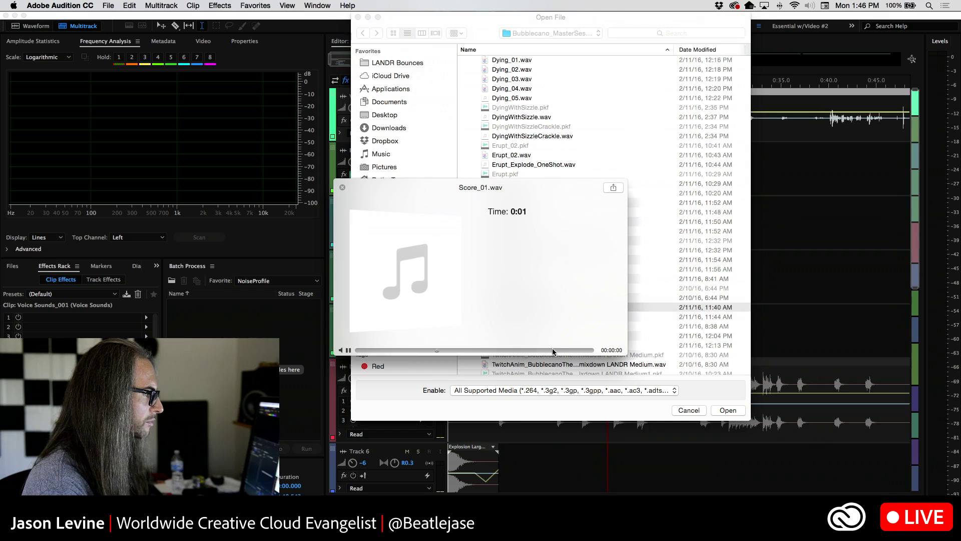
{"action": "key", "text": "space"}
{"action": "left_click", "coordinate": [688, 410]}
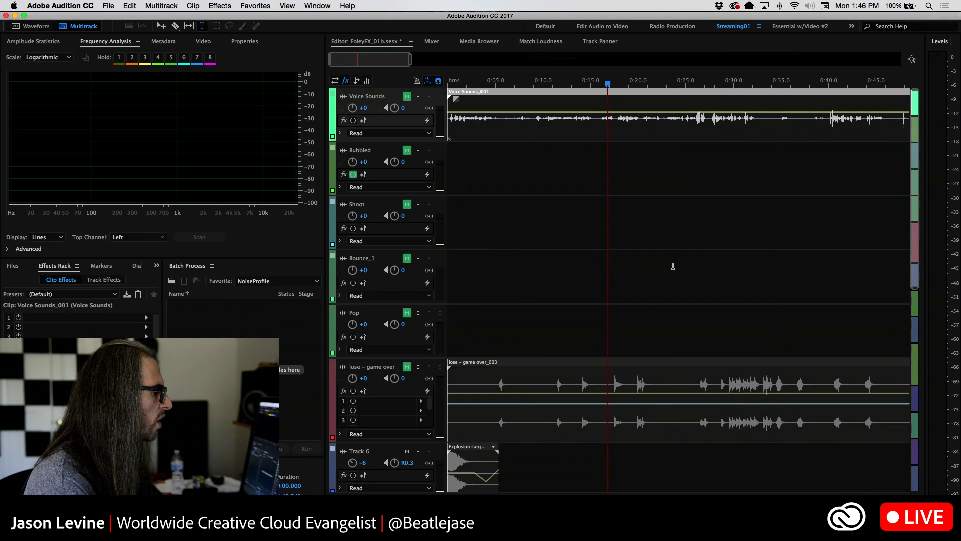
Open the lose – game over clip in the waveform editor and play its first two sounds, near 0:05 and 0:11
{"action": "scroll", "coordinate": [673, 265], "scroll_direction": "down", "scroll_amount": 5}
{"action": "double_click", "coordinate": [604, 286]}
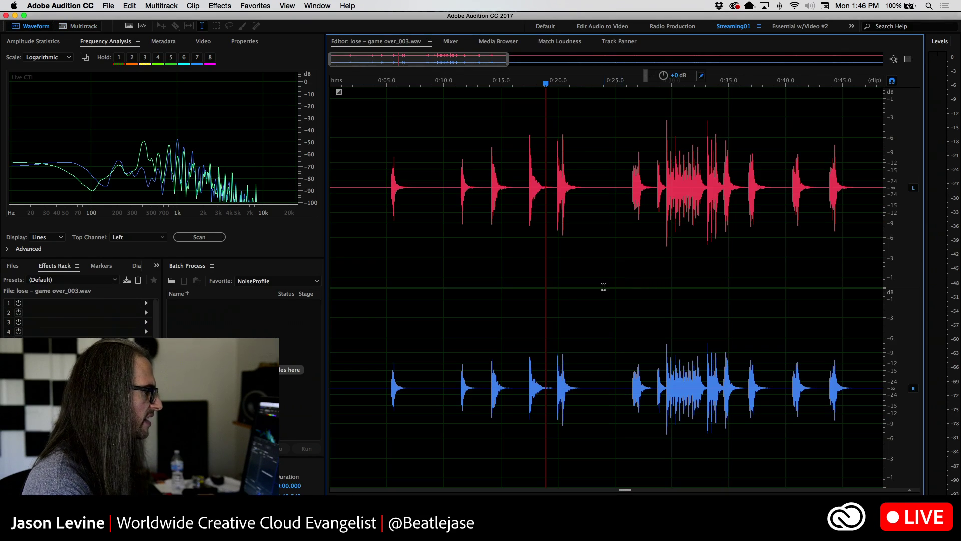
{"action": "left_click", "coordinate": [393, 199]}
{"action": "key", "text": "space"}
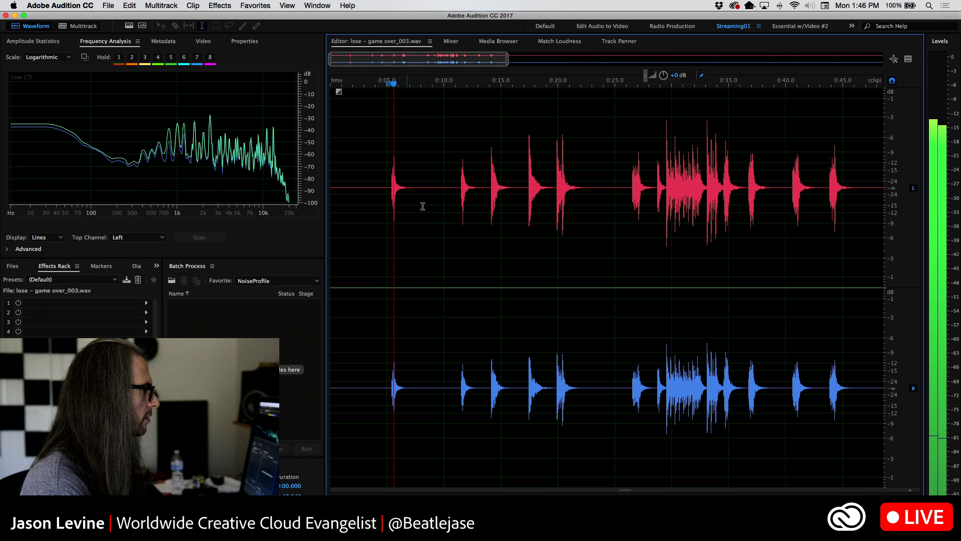
{"action": "key", "text": "space"}
{"action": "left_click", "coordinate": [459, 196]}
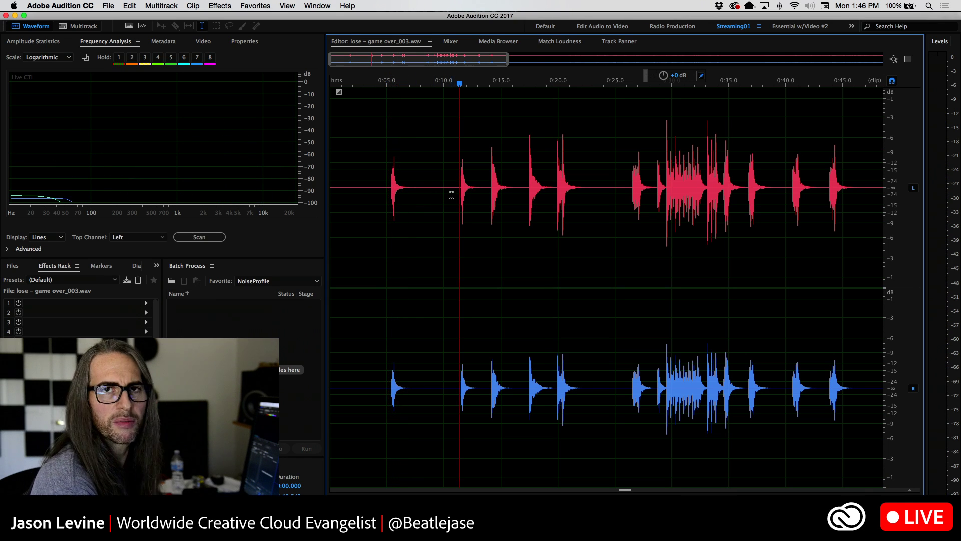
{"action": "key", "text": "space"}
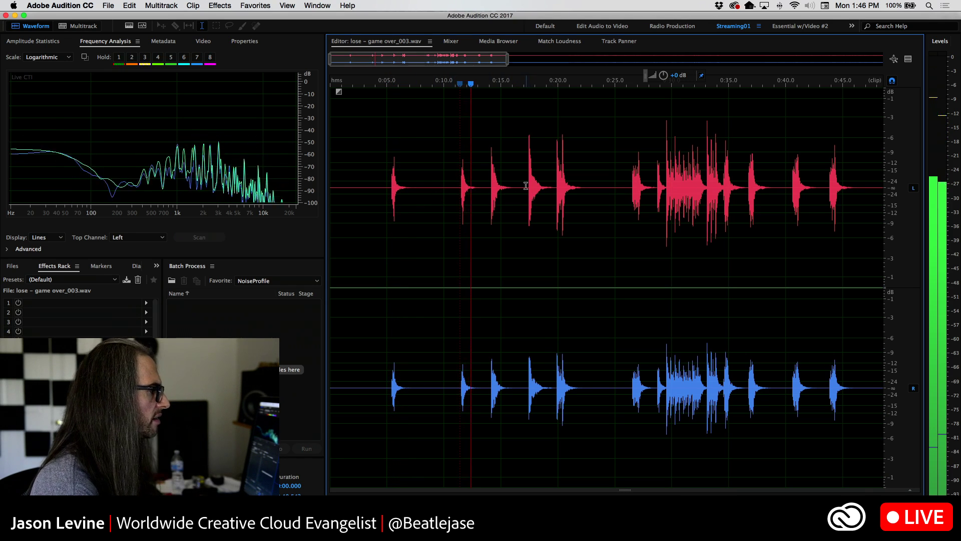
Raise the gain of the quiet sounds from about 1:11 to 1:48 and play the boosted selection
{"action": "left_click", "coordinate": [895, 80]}
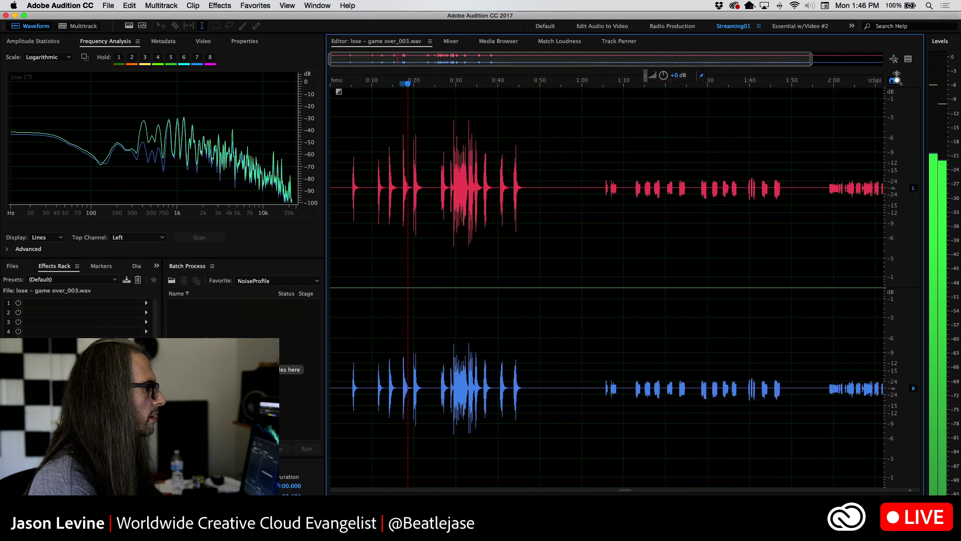
{"action": "left_click", "coordinate": [895, 80]}
{"action": "key", "text": "space"}
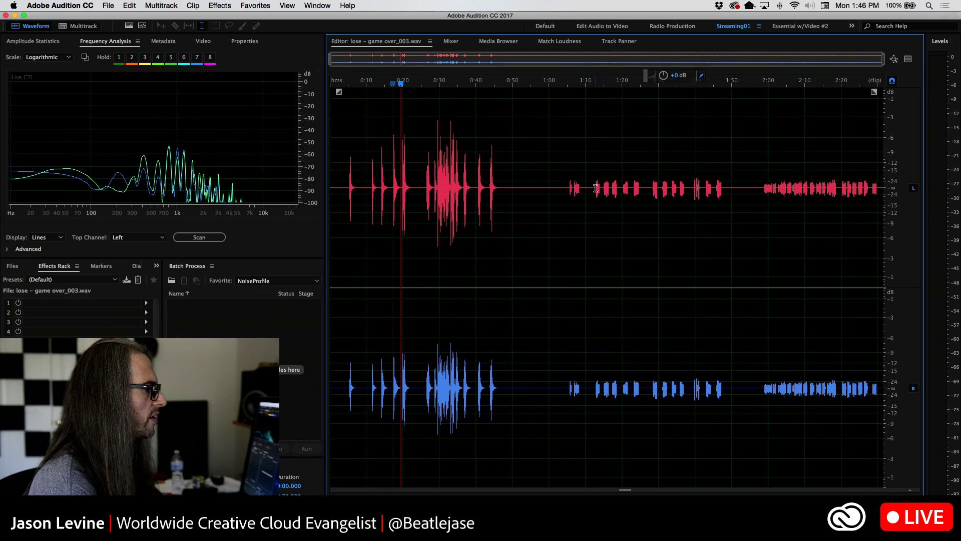
{"action": "left_click", "coordinate": [593, 185]}
{"action": "key", "text": "space"}
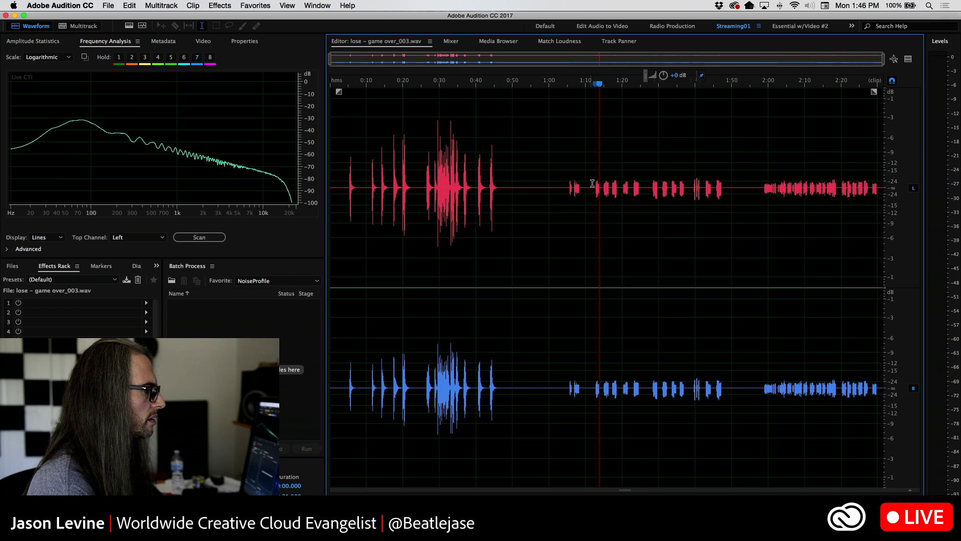
{"action": "left_click_drag", "start_coordinate": [591, 183], "coordinate": [725, 200]}
{"action": "left_click_drag", "start_coordinate": [675, 75], "coordinate": [680, 76]}
{"action": "key", "text": "space"}
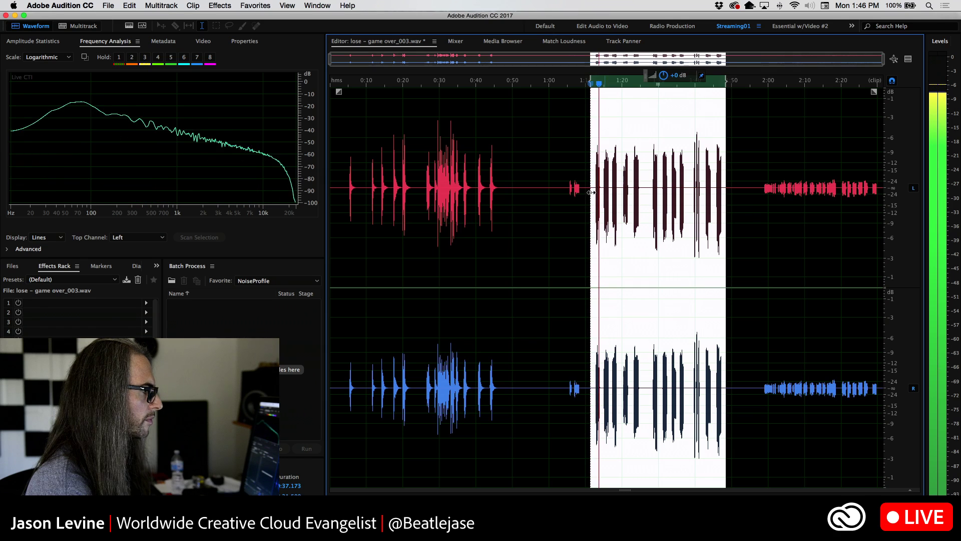
Audition individual boosted voice sounds between about 1:16 and 1:30 to find one to extract
{"action": "left_click", "coordinate": [624, 189]}
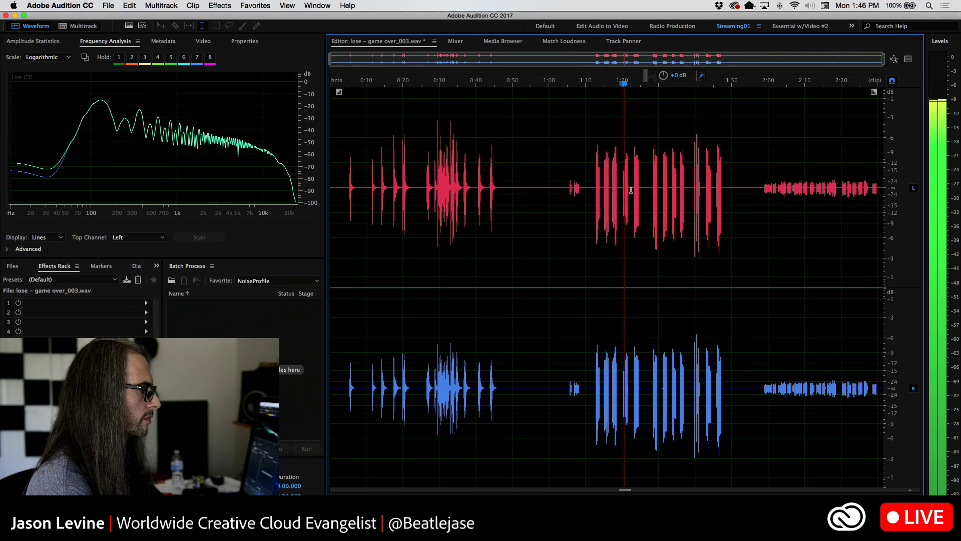
{"action": "key", "text": "space"}
{"action": "left_click", "coordinate": [609, 188]}
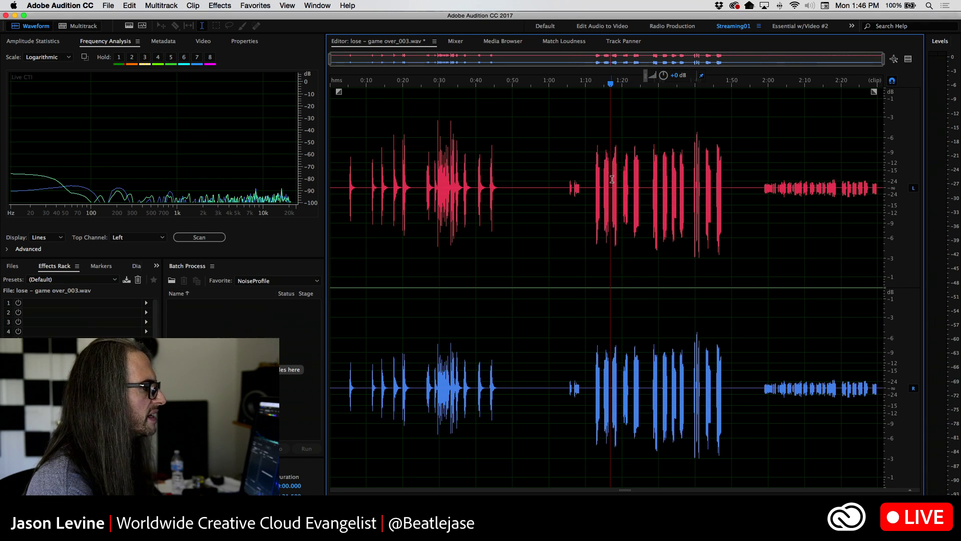
{"action": "key", "text": "space"}
{"action": "key", "text": "space"}
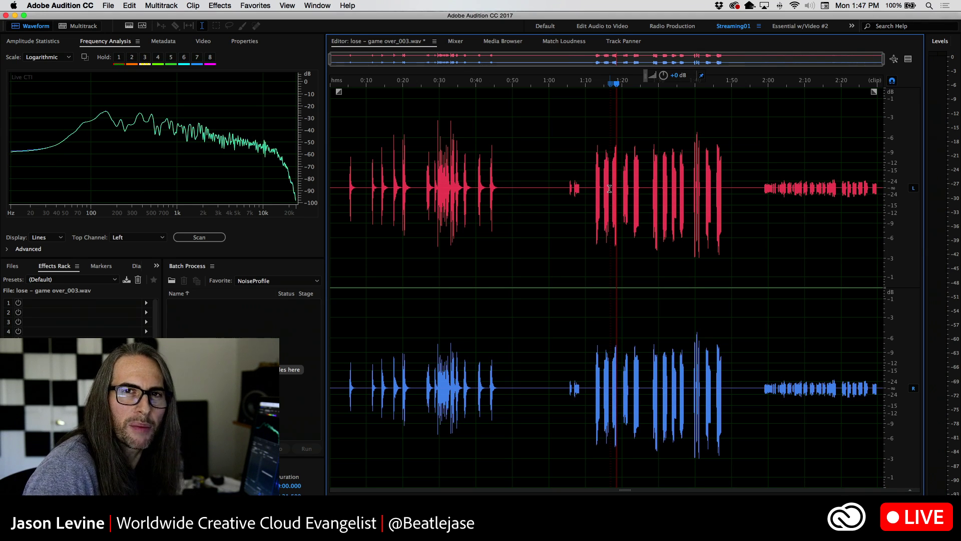
{"action": "left_click", "coordinate": [633, 172]}
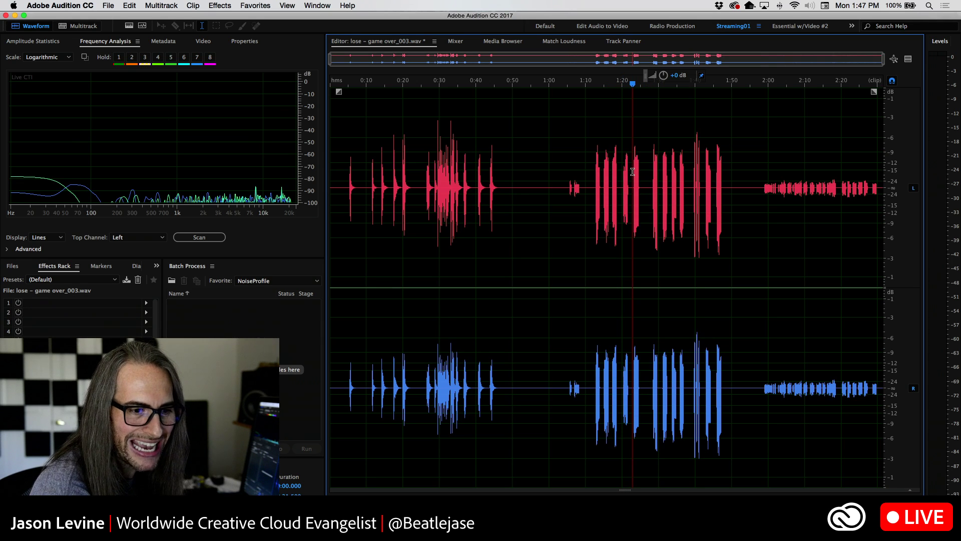
{"action": "key", "text": "space"}
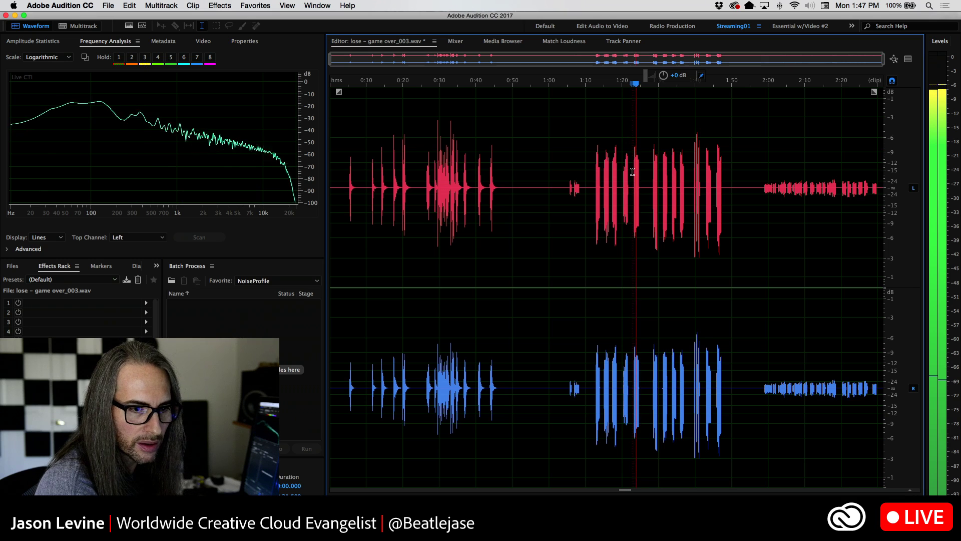
{"action": "key", "text": "space"}
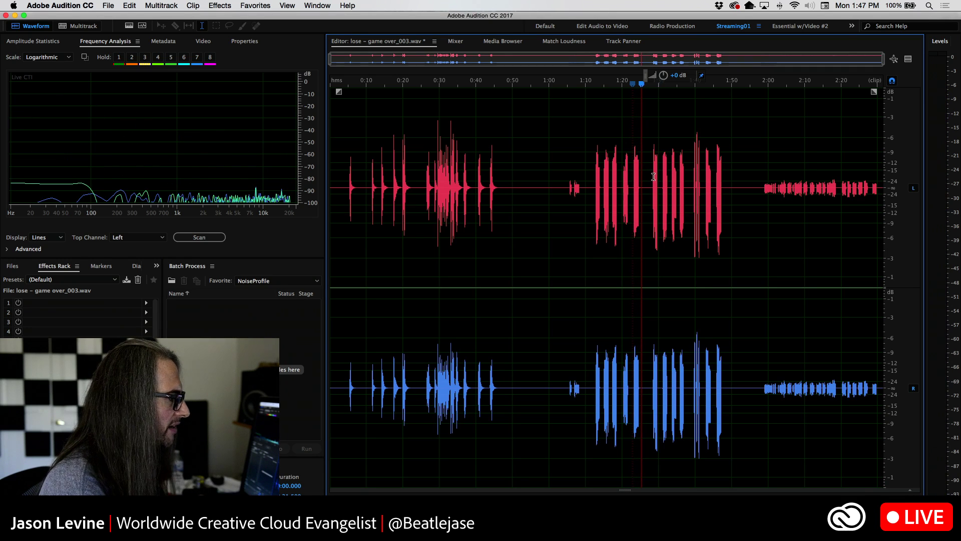
{"action": "left_click", "coordinate": [651, 174]}
{"action": "key", "text": "space"}
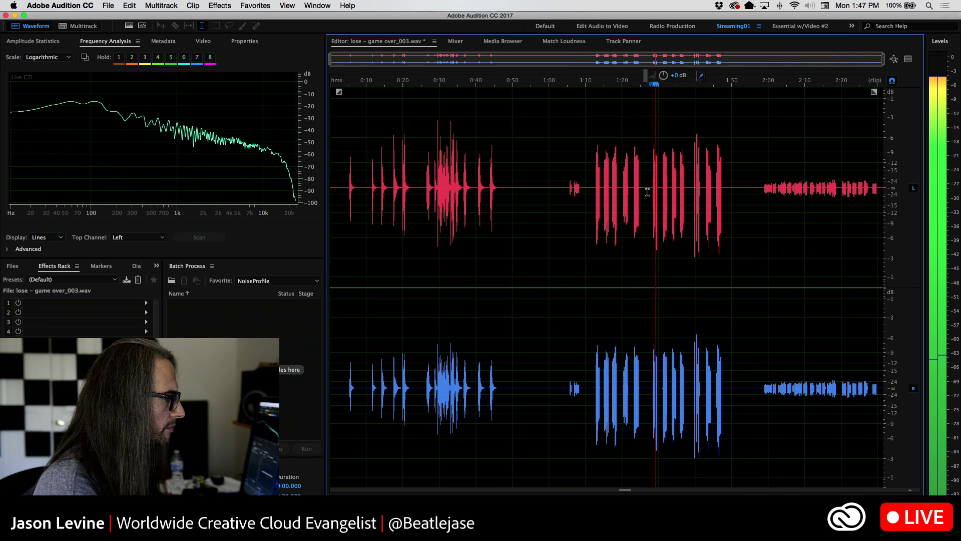
Copy the roughly 2-second voice sound starting near 1:28 to a new file
{"action": "left_click_drag", "start_coordinate": [651, 188], "coordinate": [658, 193]}
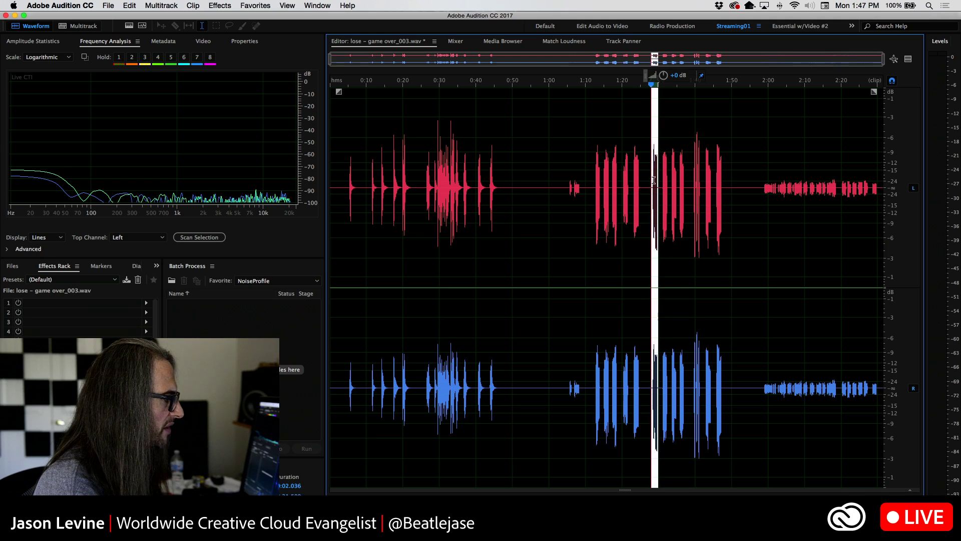
{"action": "right_click", "coordinate": [653, 180]}
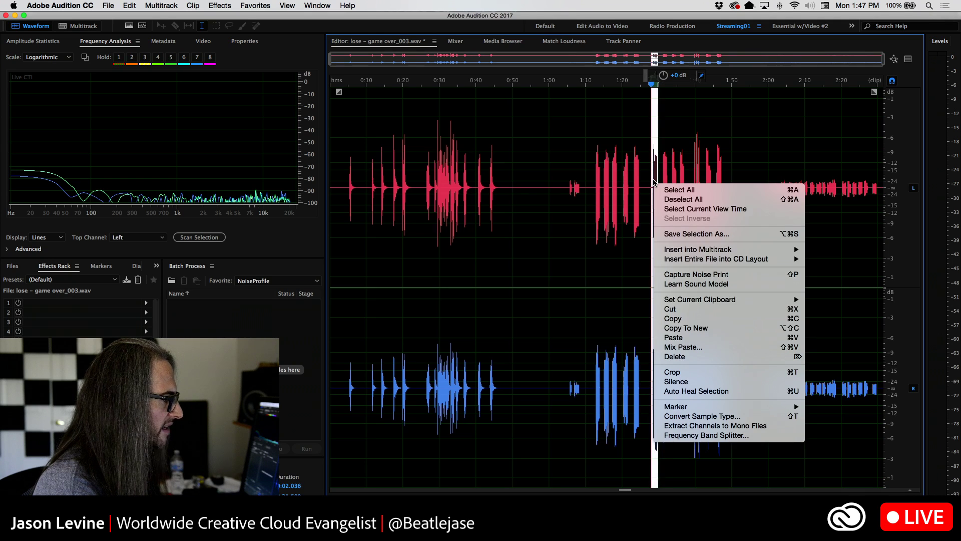
{"action": "left_click", "coordinate": [709, 328]}
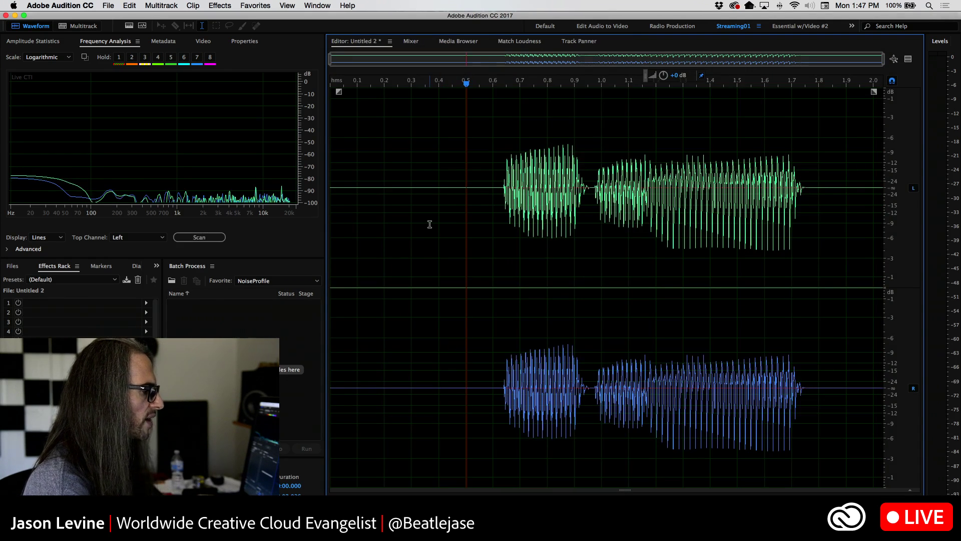
Preview the Delay effect on the copied voice sound, toggling its bypass for comparison, and close it without applying
{"action": "left_click", "coordinate": [220, 5]}
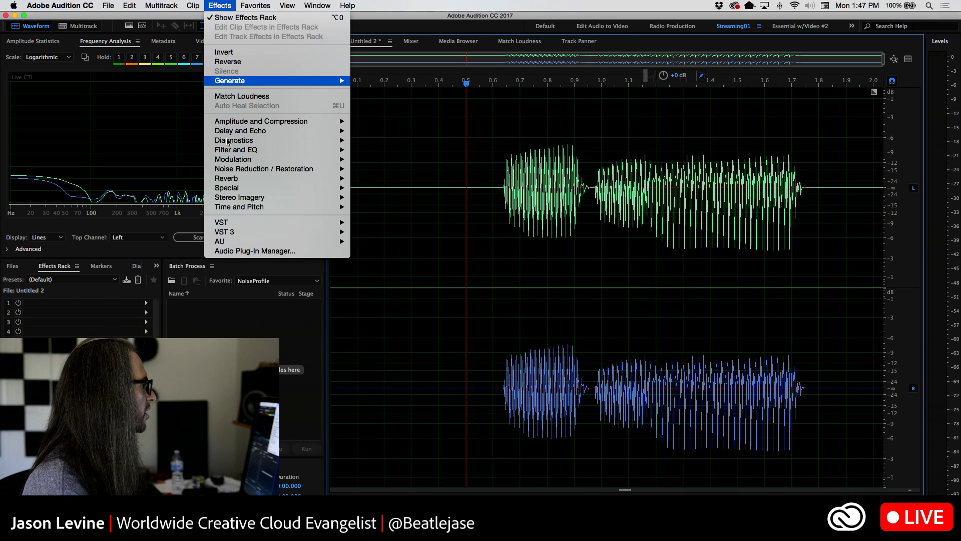
{"action": "mouse_move", "coordinate": [251, 130]}
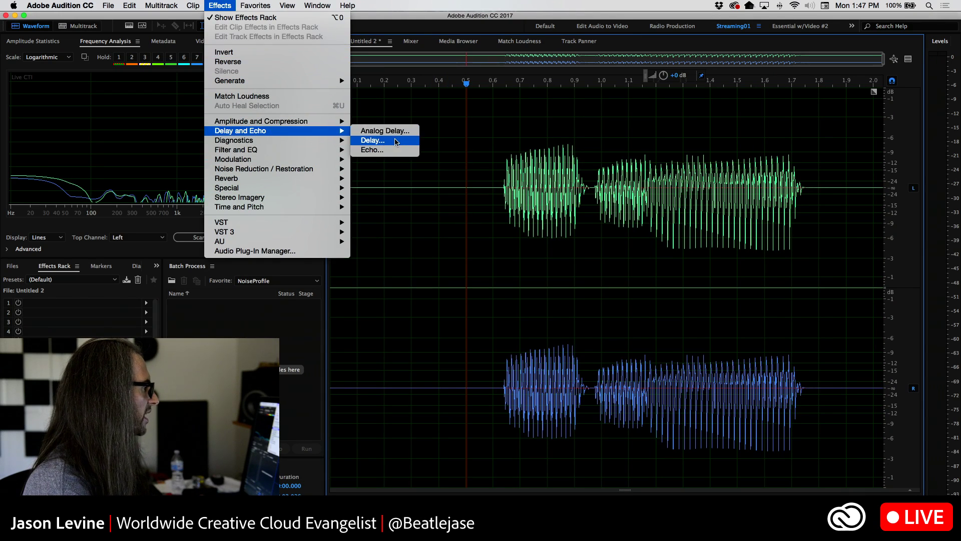
{"action": "left_click", "coordinate": [373, 140]}
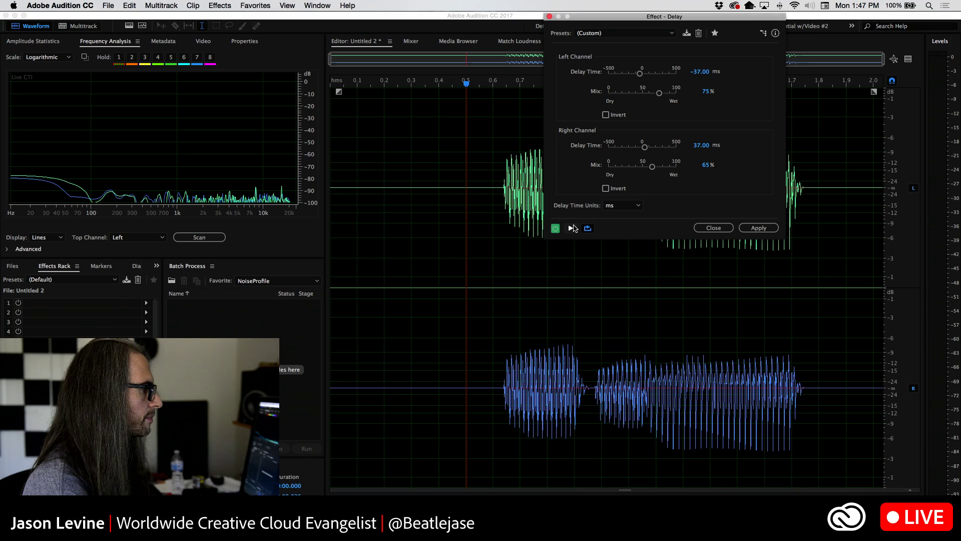
{"action": "left_click", "coordinate": [571, 228]}
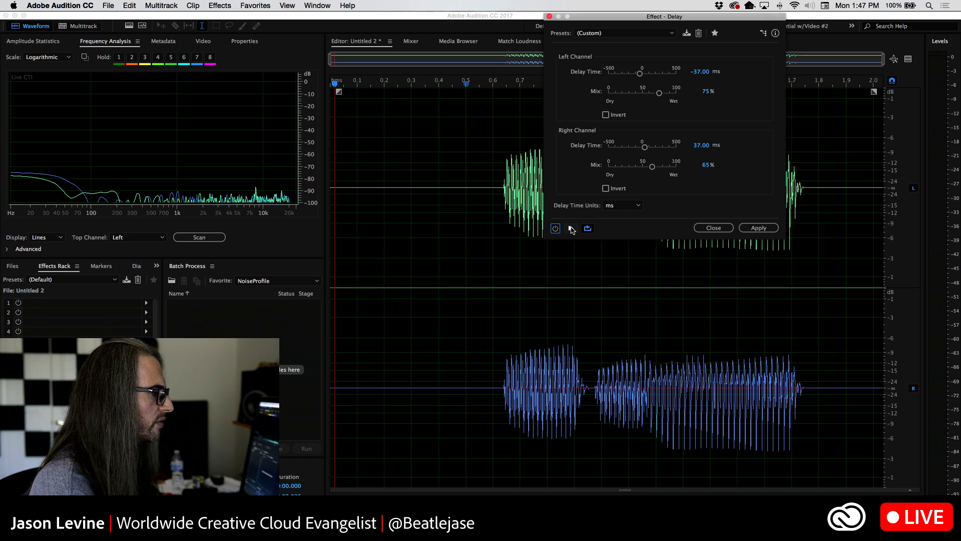
{"action": "left_click", "coordinate": [571, 228]}
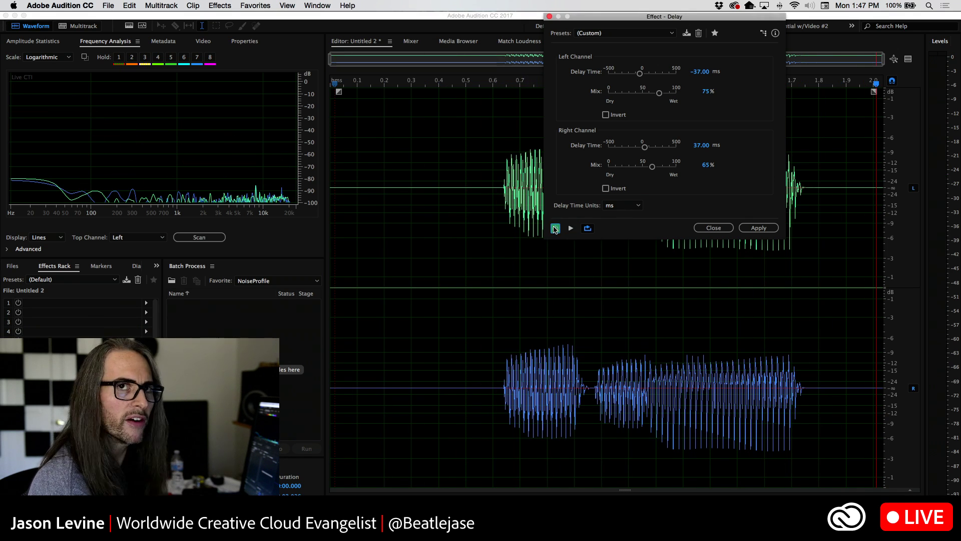
{"action": "left_click", "coordinate": [555, 228]}
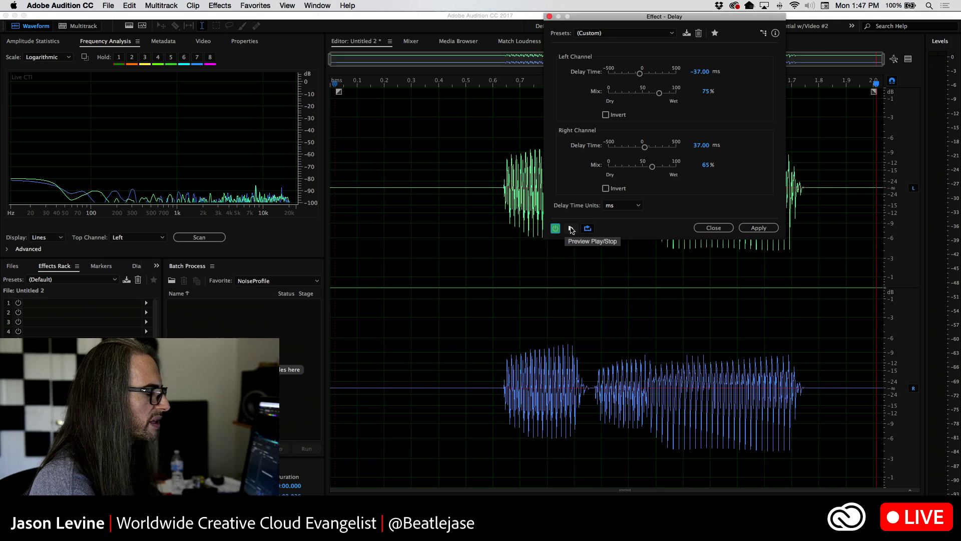
{"action": "left_click", "coordinate": [571, 229]}
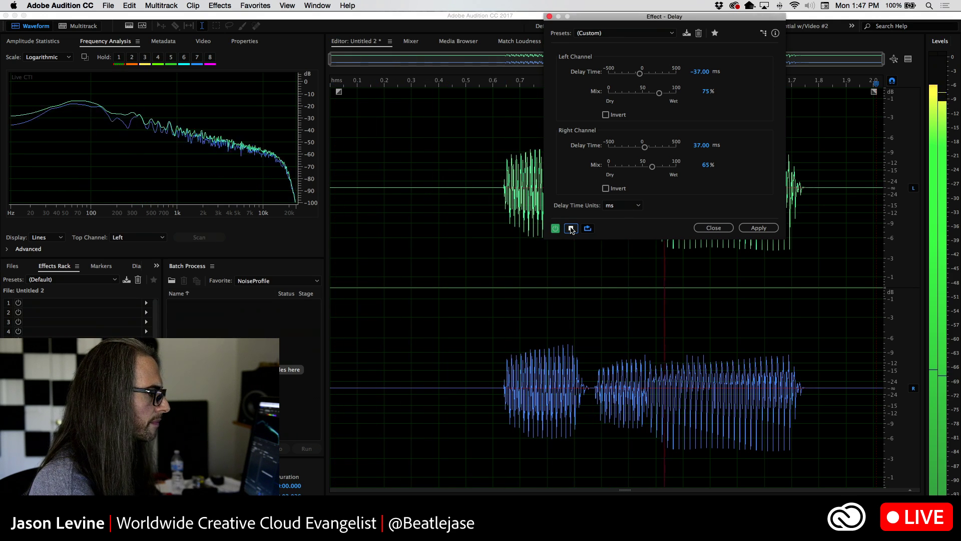
{"action": "left_click", "coordinate": [571, 229]}
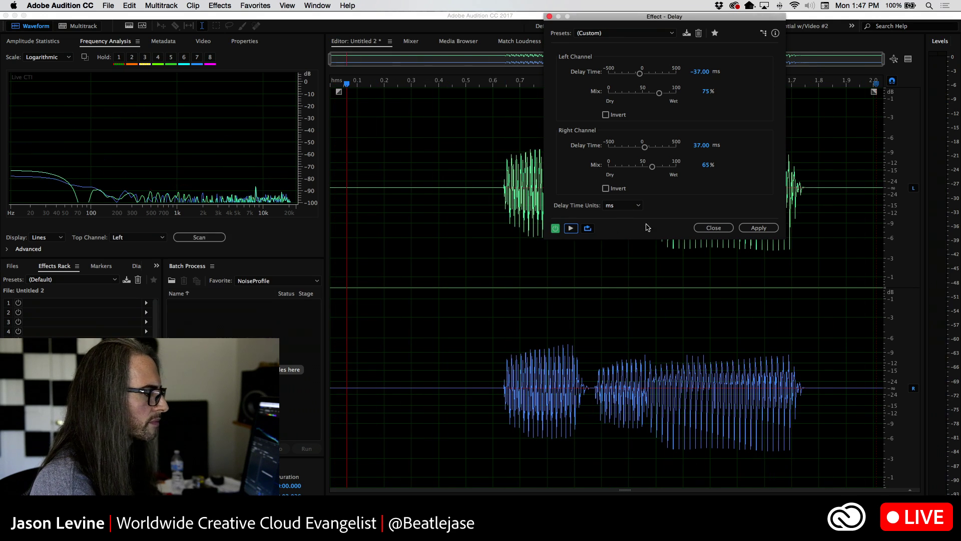
{"action": "left_click", "coordinate": [710, 228]}
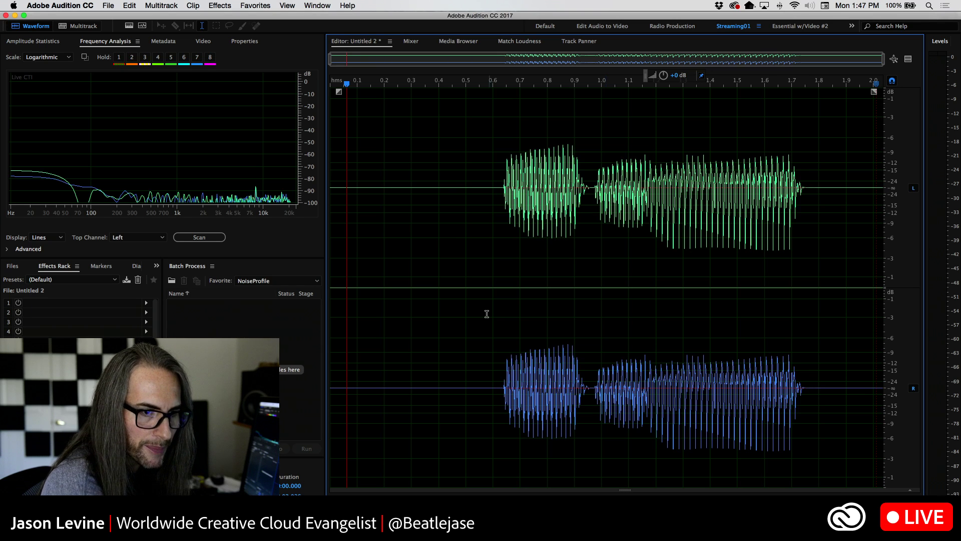
Return to the multitrack view and open the recent session SomethingHappening_Mix06_SFXOnly.sesx
{"action": "left_click", "coordinate": [80, 26]}
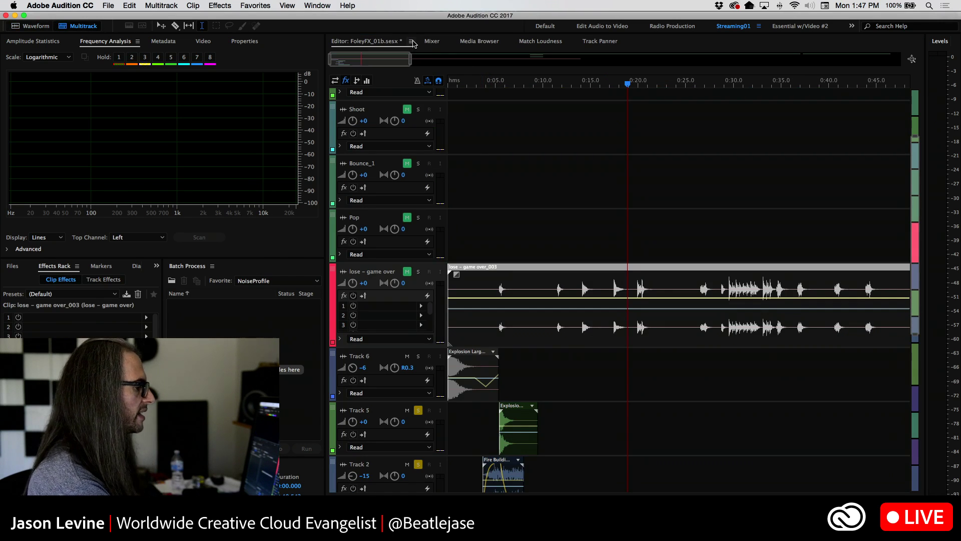
{"action": "left_click", "coordinate": [410, 41]}
{"action": "left_click", "coordinate": [224, 3]}
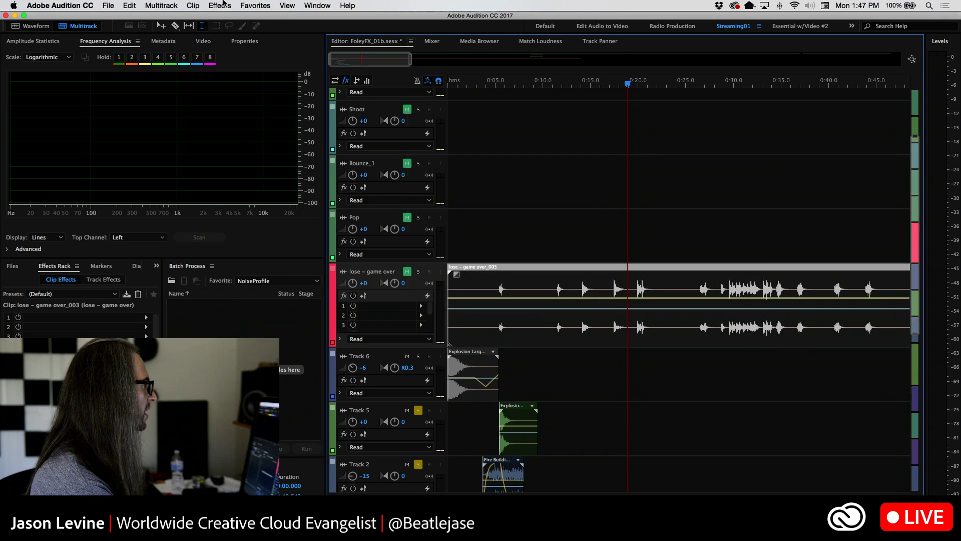
{"action": "left_click", "coordinate": [108, 6]}
{"action": "mouse_move", "coordinate": [131, 46]}
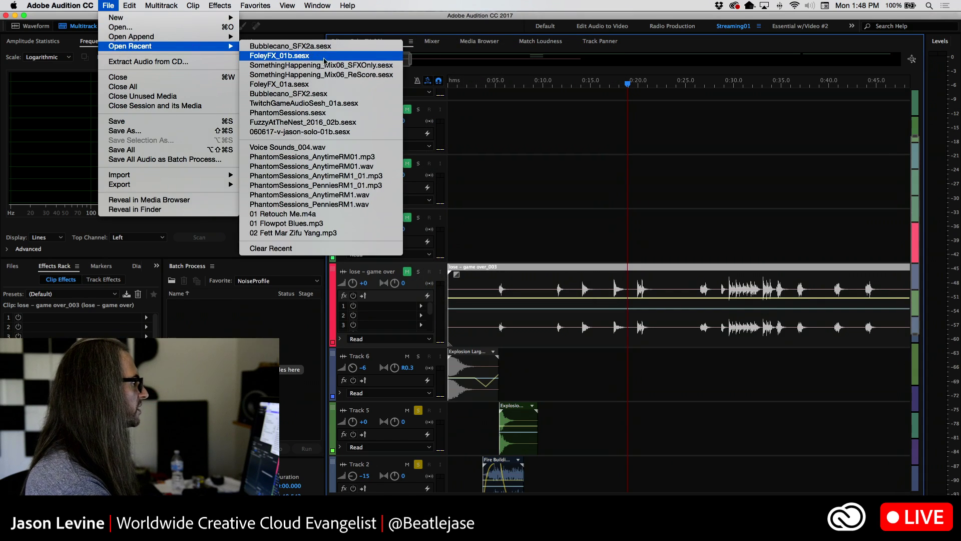
{"action": "left_click", "coordinate": [340, 66]}
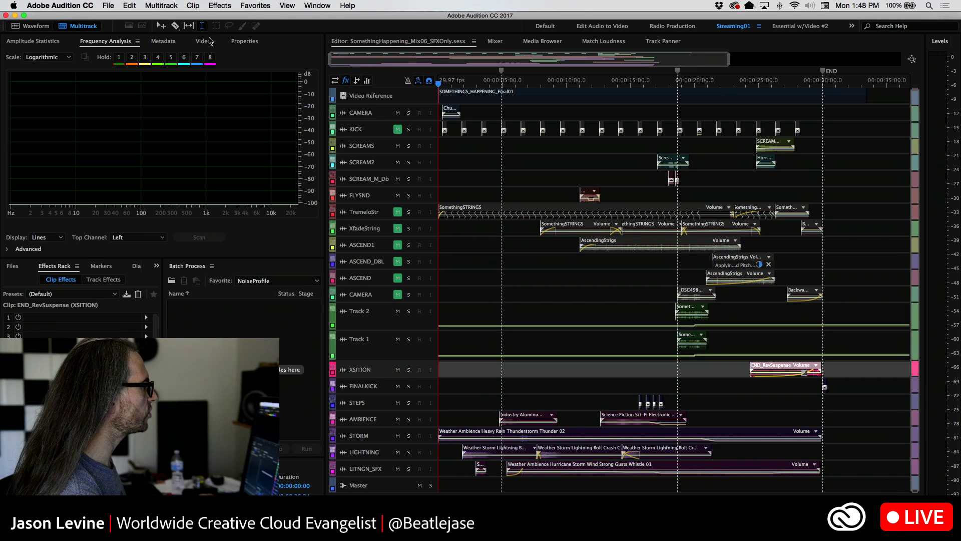
Show the session's video and play the sound-effects mix against it from the start
{"action": "left_click", "coordinate": [204, 41]}
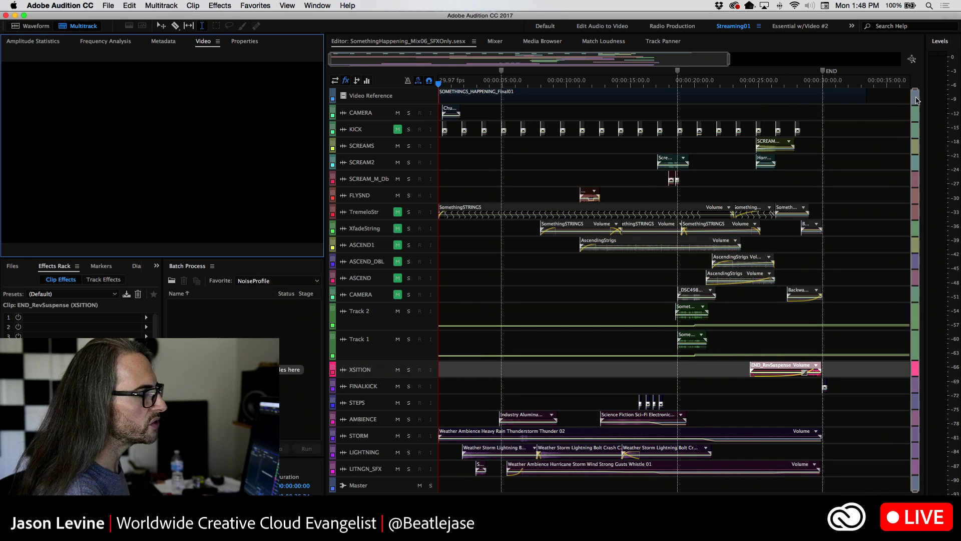
{"action": "left_click", "coordinate": [916, 95]}
{"action": "left_click_drag", "start_coordinate": [916, 95], "coordinate": [923, 128]}
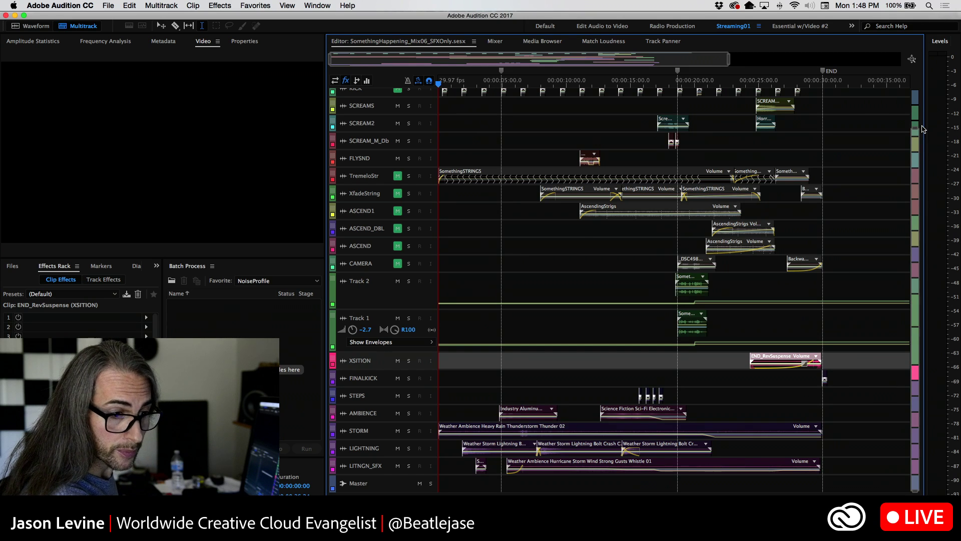
{"action": "key", "text": "space"}
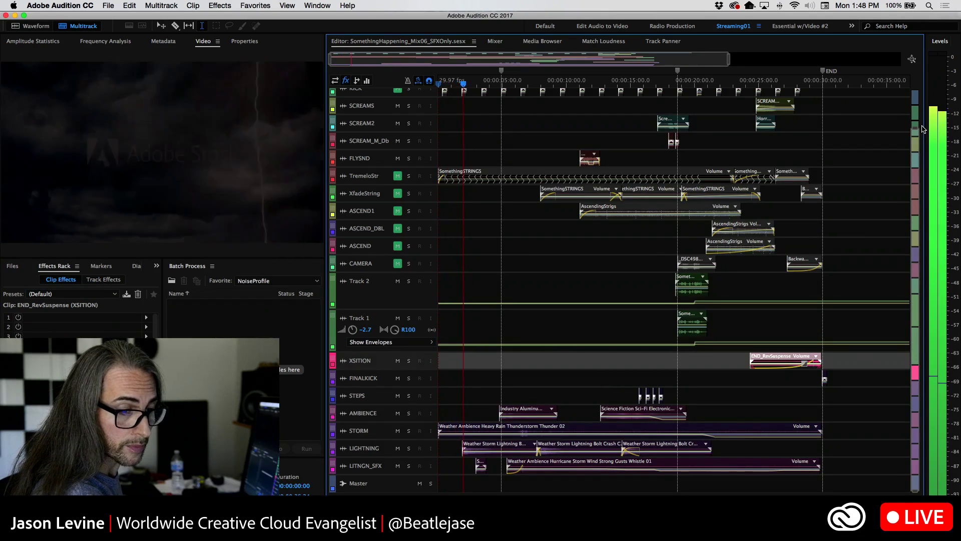
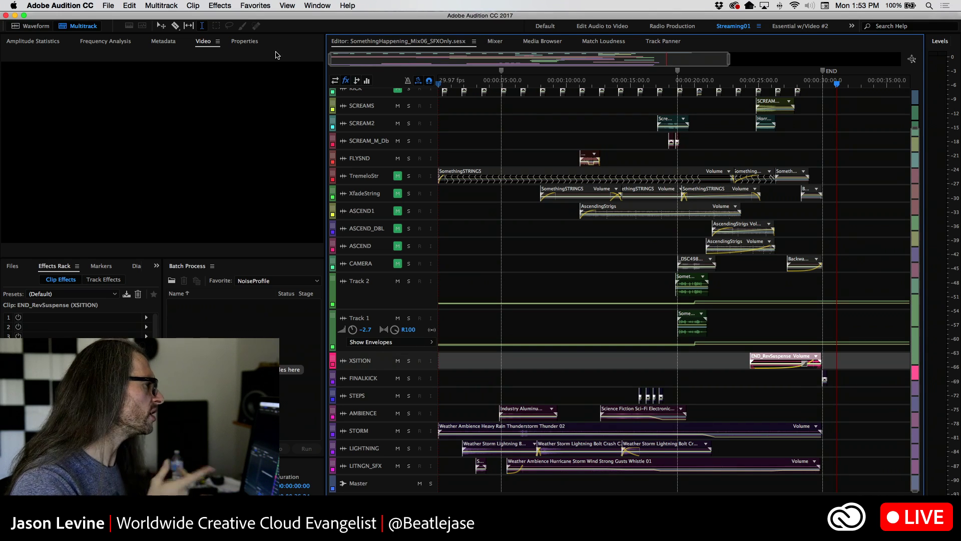
Review the mixer's track levels and effects, and return to the session timeline with the playhead at the start
{"action": "left_click", "coordinate": [495, 41]}
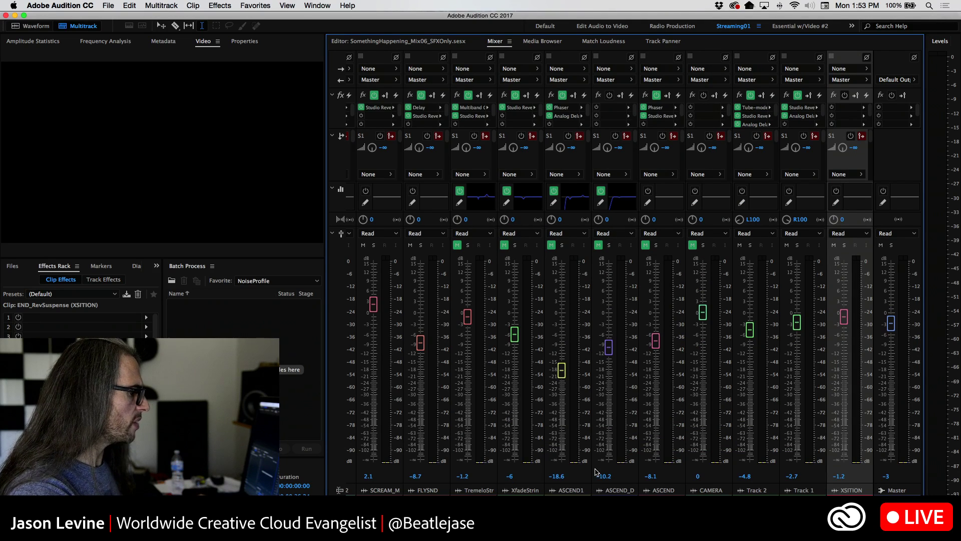
{"action": "left_click", "coordinate": [390, 42]}
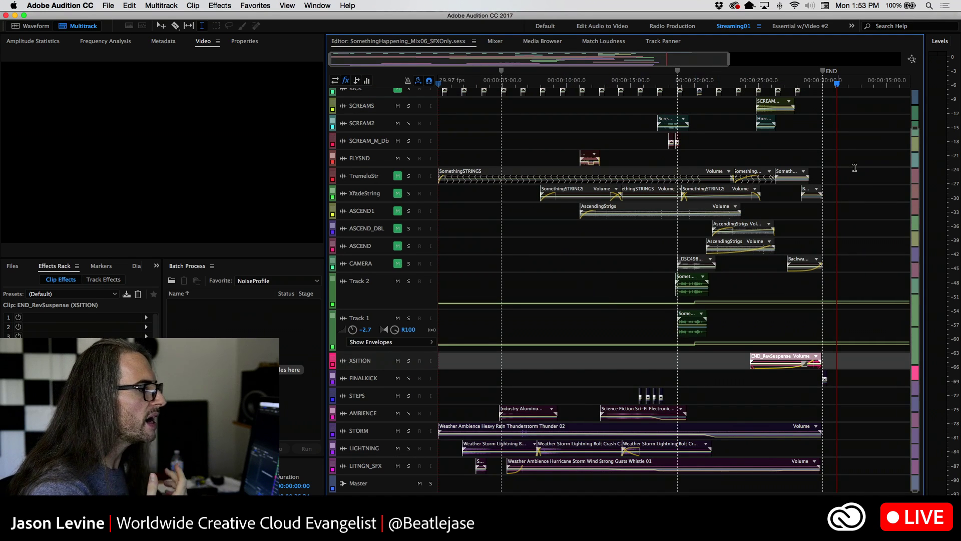
{"action": "left_click_drag", "start_coordinate": [916, 130], "coordinate": [916, 89]}
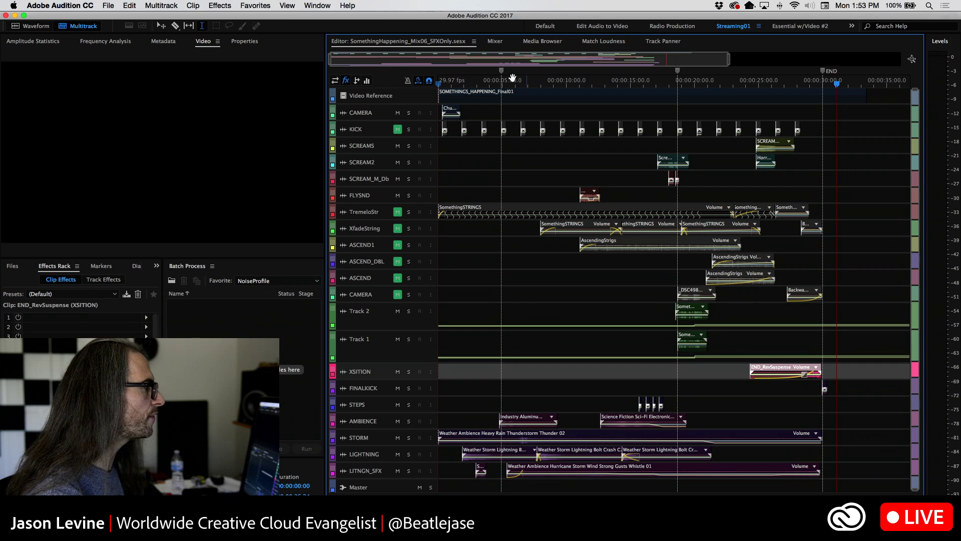
{"action": "key", "text": "Home"}
{"action": "key", "text": "space"}
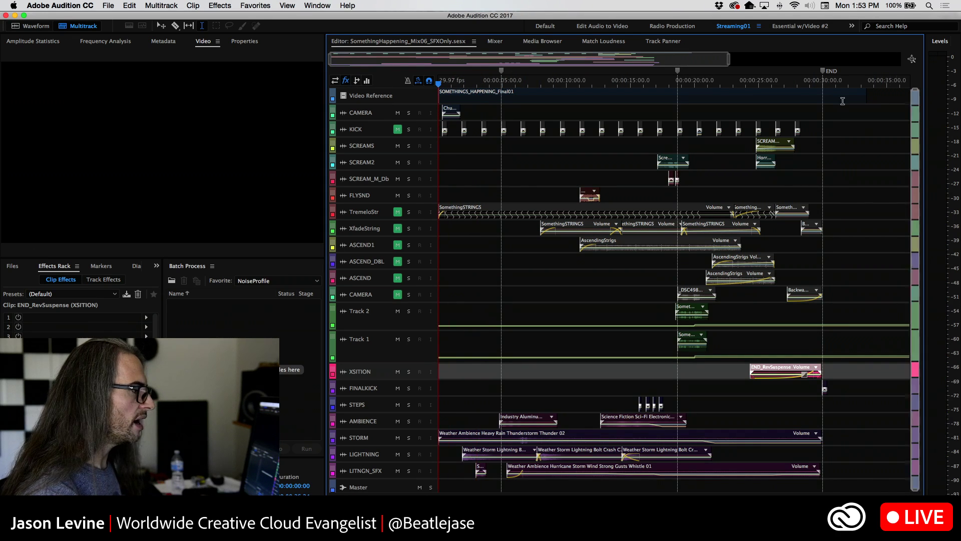
Play about the first four seconds of the session with the enlarged STORM, LIGHTNING and LITNGN_SFX tracks in view
{"action": "left_click_drag", "start_coordinate": [729, 62], "coordinate": [515, 61]}
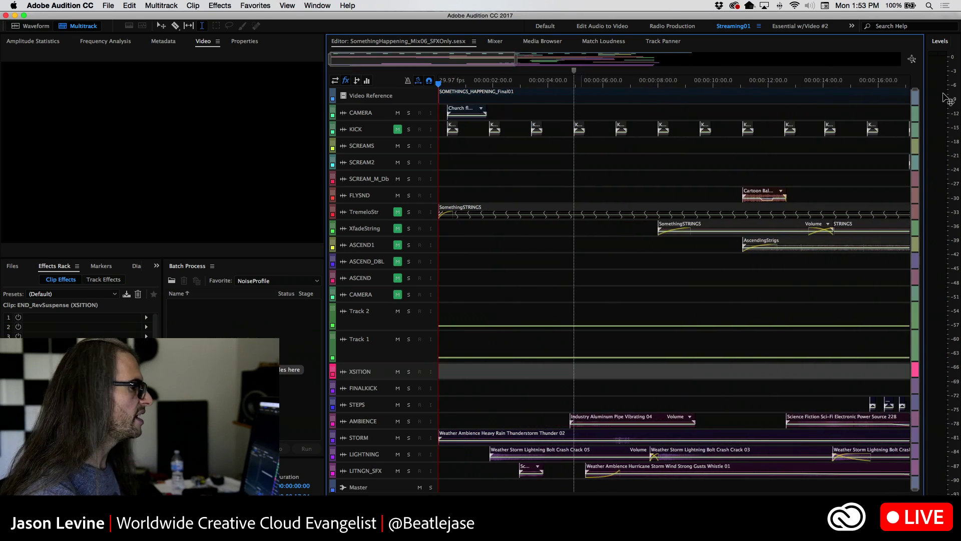
{"action": "left_click_drag", "start_coordinate": [928, 92], "coordinate": [929, 334]}
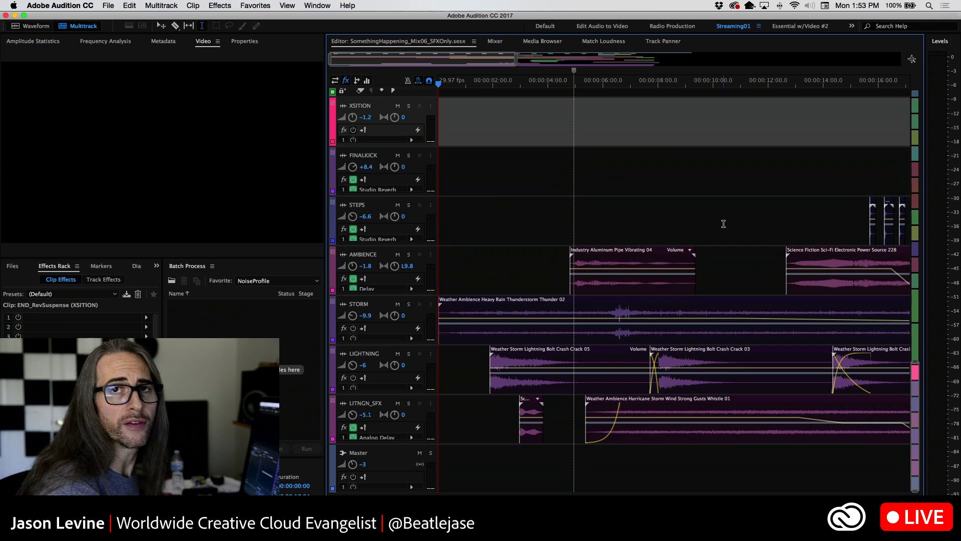
{"action": "key", "text": "space"}
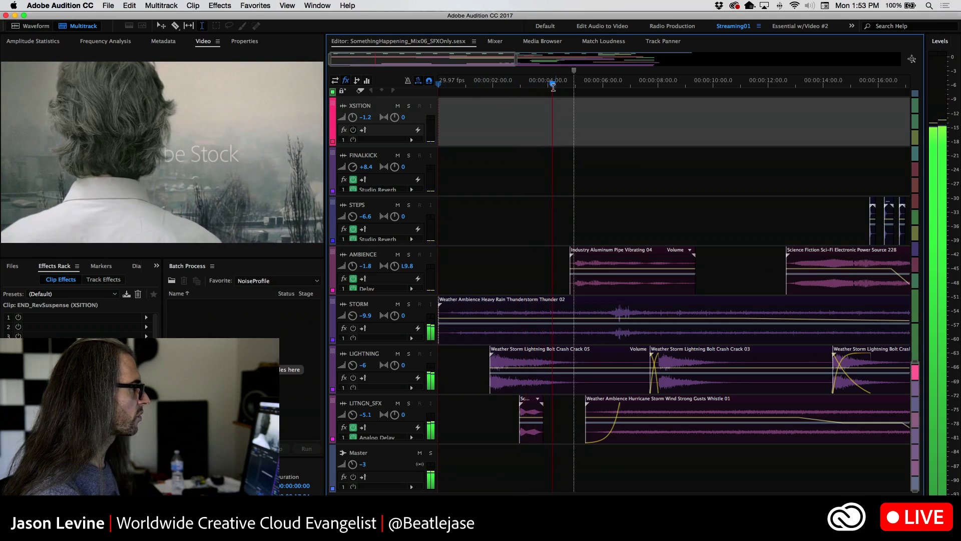
{"action": "key", "text": "space"}
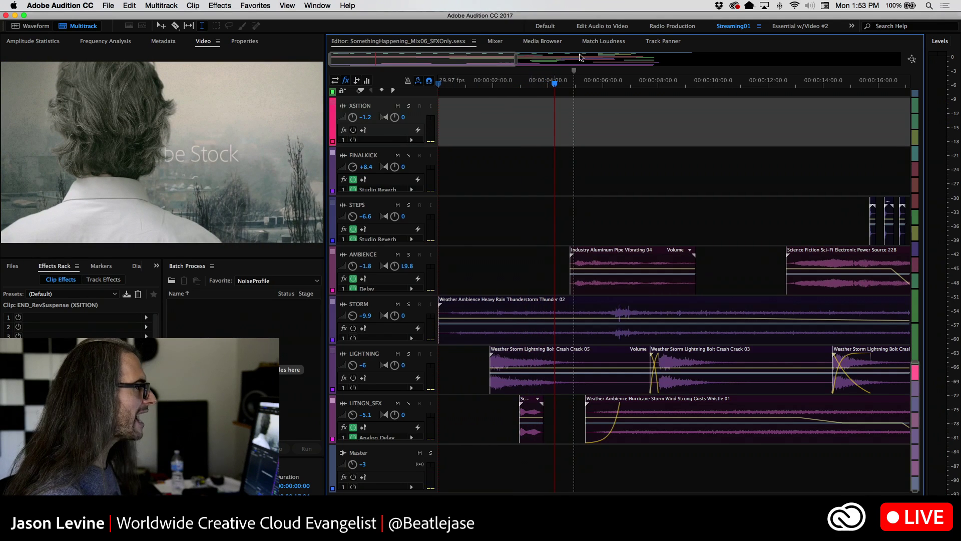
Dock the Media Browser as its own wide panel between the video and the mixer
{"action": "left_click", "coordinate": [537, 41]}
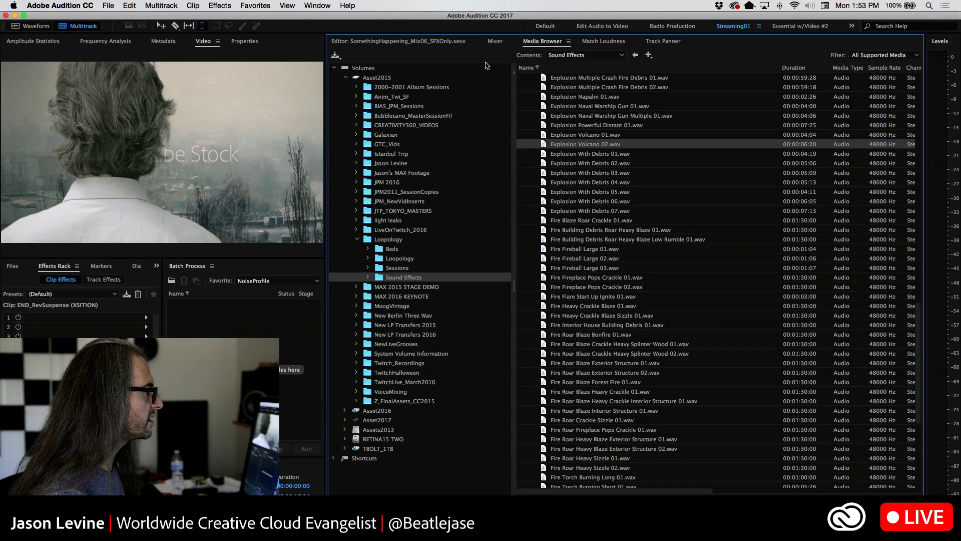
{"action": "left_click_drag", "start_coordinate": [541, 43], "coordinate": [340, 174]}
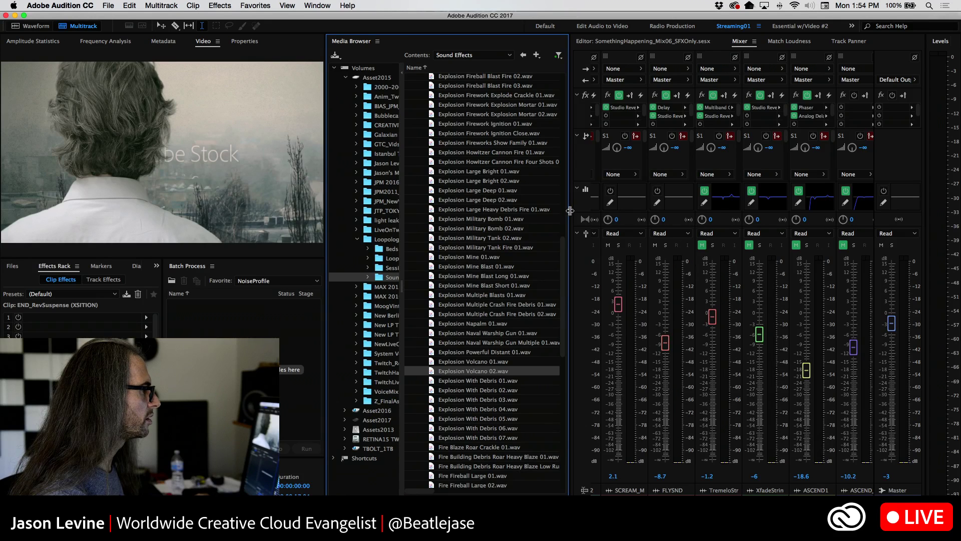
{"action": "left_click_drag", "start_coordinate": [570, 211], "coordinate": [836, 214]}
Narrow the Media Browser's Name column and the panel itself, and bring the session timeline into view beside it
{"action": "left_click", "coordinate": [749, 69]}
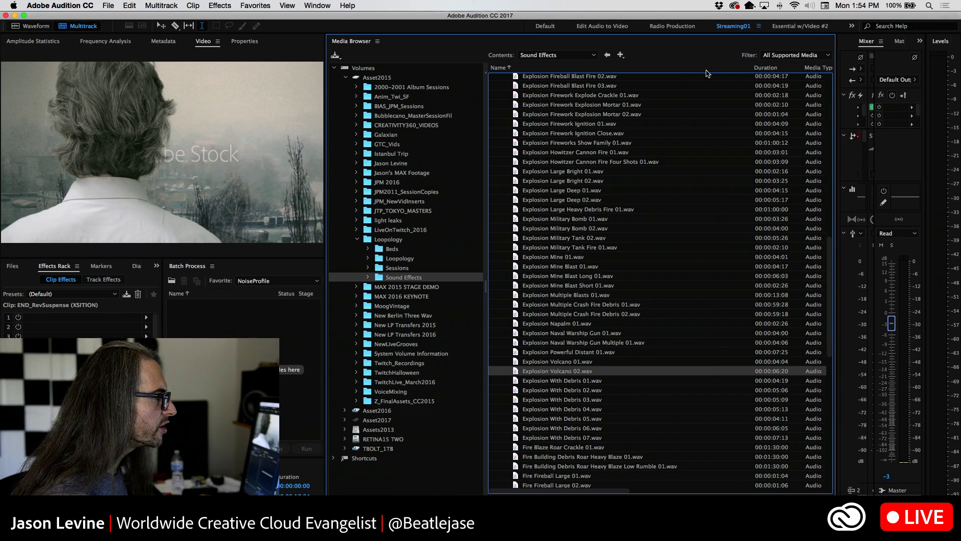
{"action": "left_click_drag", "start_coordinate": [751, 68], "coordinate": [622, 69]}
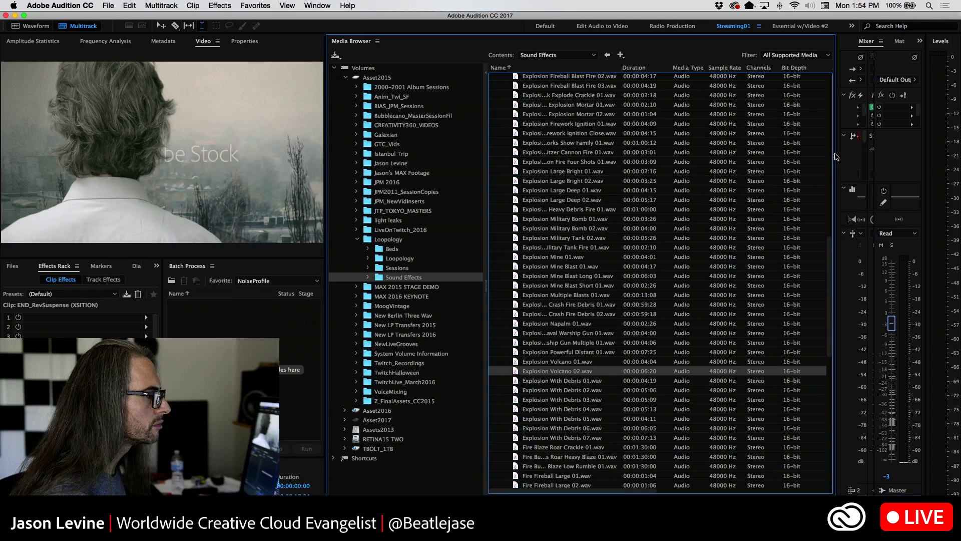
{"action": "left_click_drag", "start_coordinate": [836, 156], "coordinate": [619, 151]}
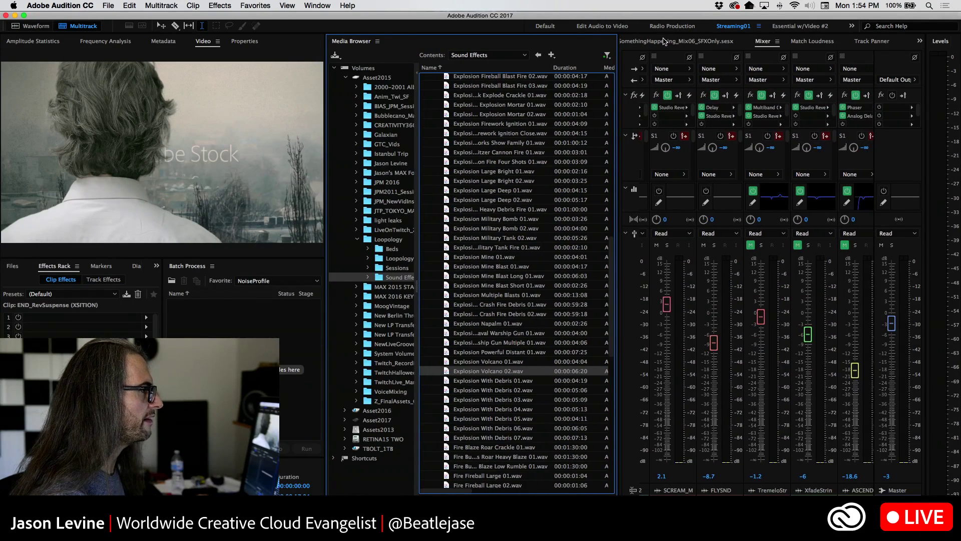
{"action": "left_click", "coordinate": [664, 41]}
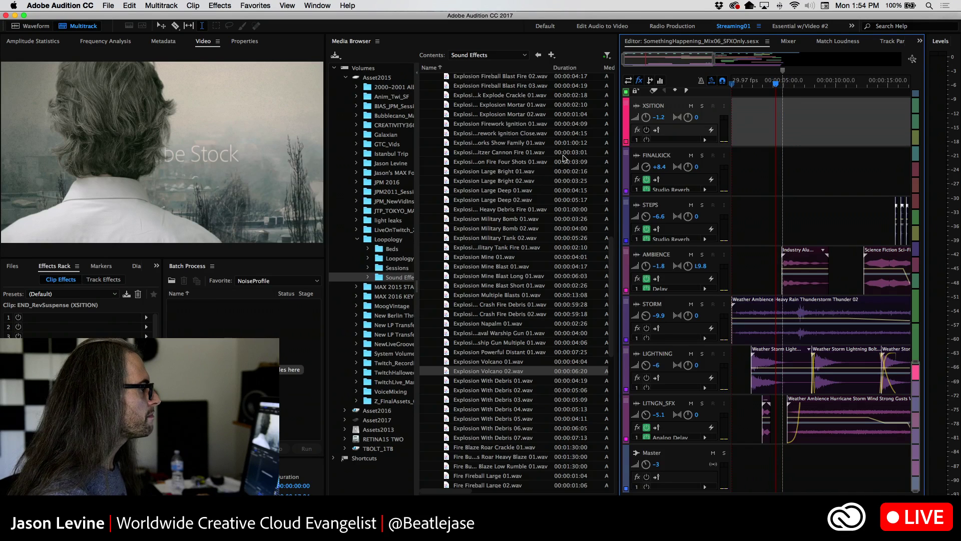
Collapse the Fire and Explosions folder and expand the Weather folder to look through its sound files
{"action": "scroll", "coordinate": [501, 200], "scroll_direction": "up", "scroll_amount": 10}
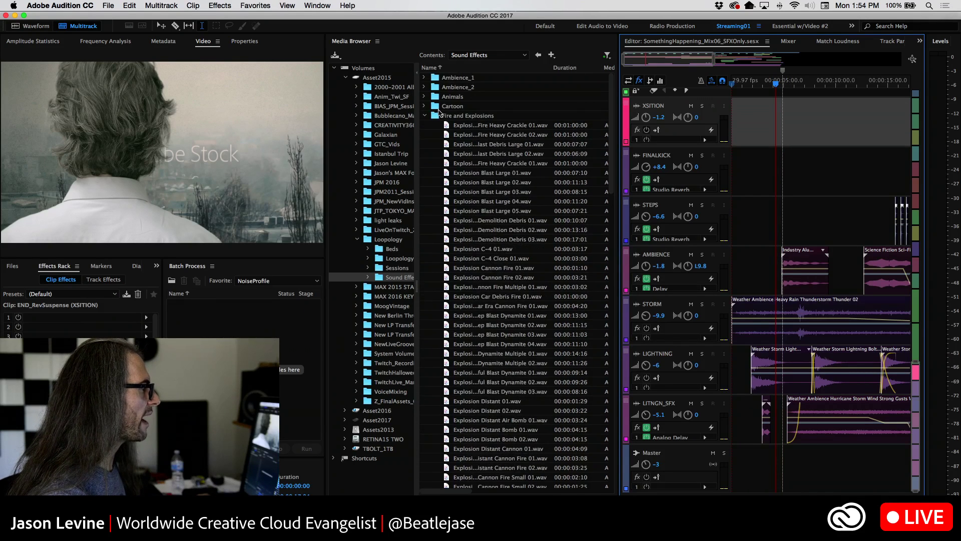
{"action": "left_click", "coordinate": [423, 117]}
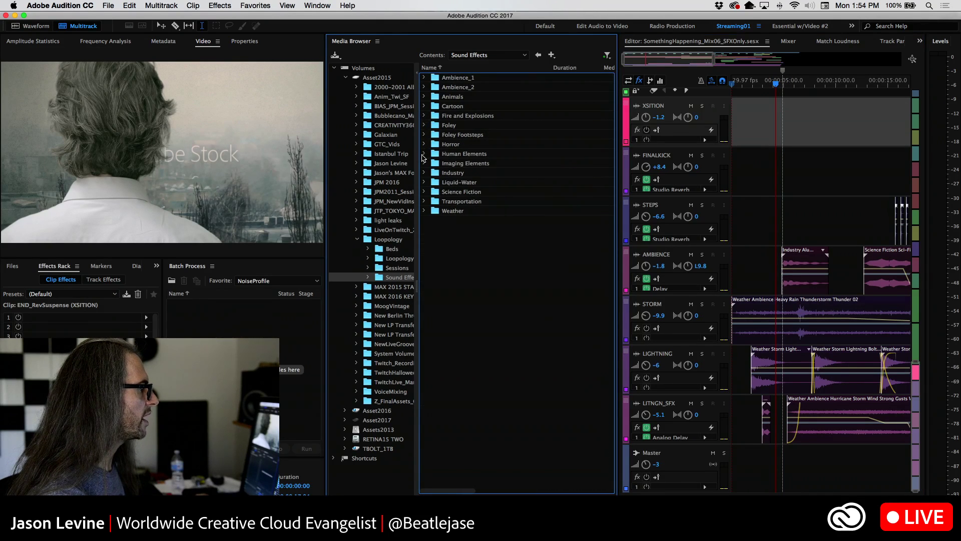
{"action": "left_click", "coordinate": [424, 210]}
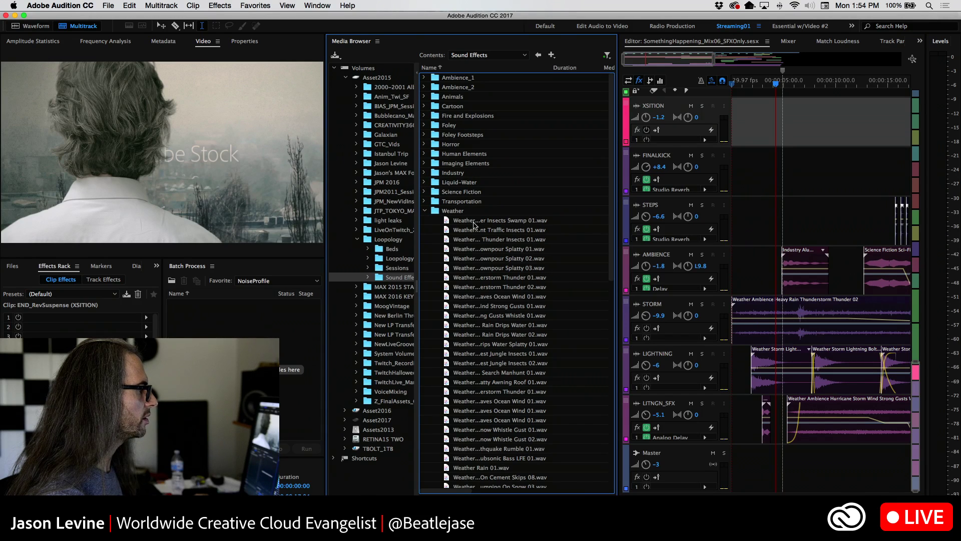
{"action": "scroll", "coordinate": [611, 211], "scroll_direction": "down", "scroll_amount": 1}
{"action": "scroll", "coordinate": [522, 235], "scroll_direction": "down", "scroll_amount": 5}
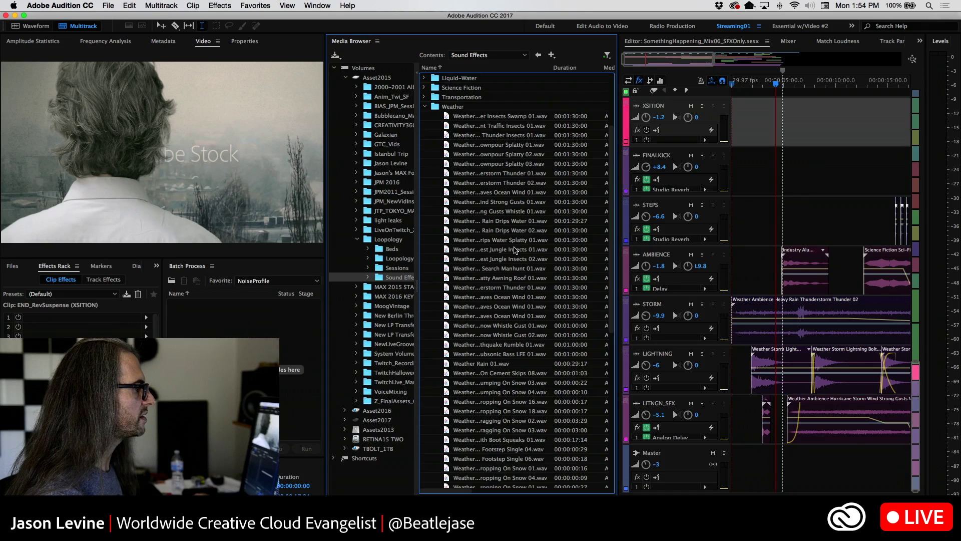
{"action": "left_click_drag", "start_coordinate": [611, 278], "coordinate": [611, 393]}
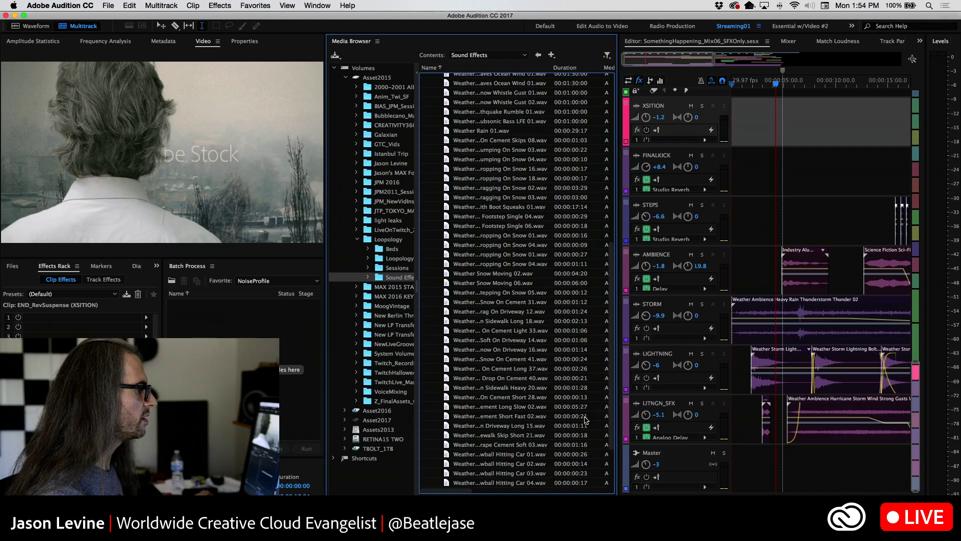
Solo the STORM track, audition it from the start of the session, and switch the solo to the LIGHTNING track
{"action": "left_click", "coordinate": [779, 75]}
{"action": "key", "text": "Home"}
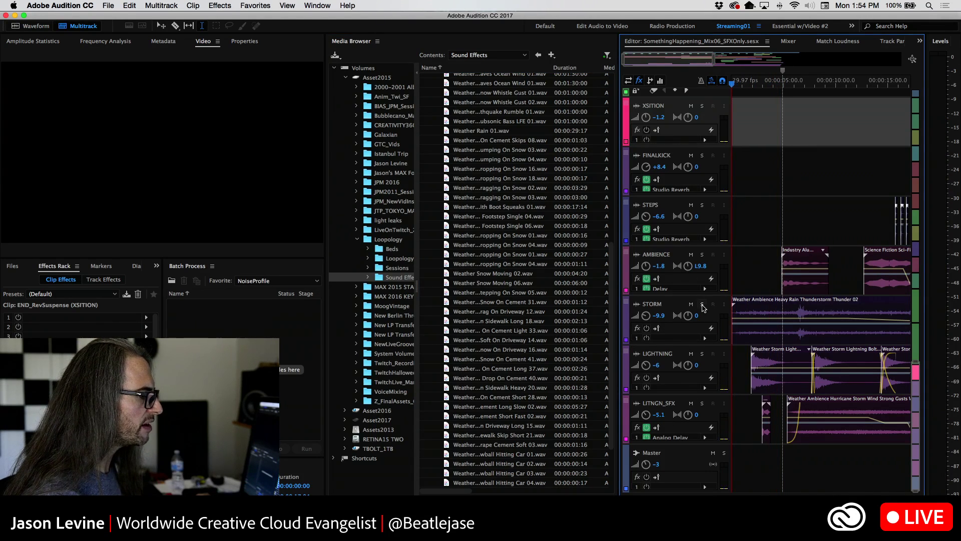
{"action": "left_click", "coordinate": [702, 305]}
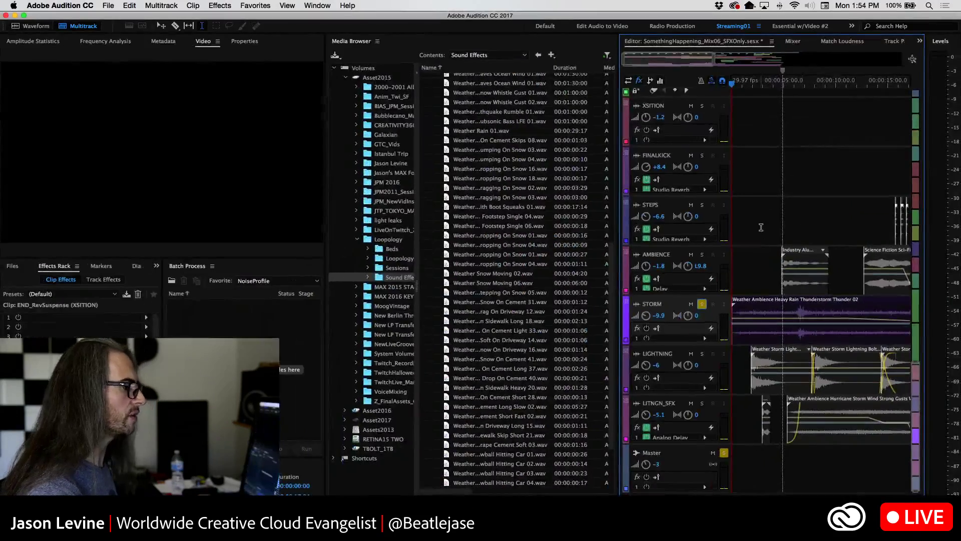
{"action": "key", "text": "space"}
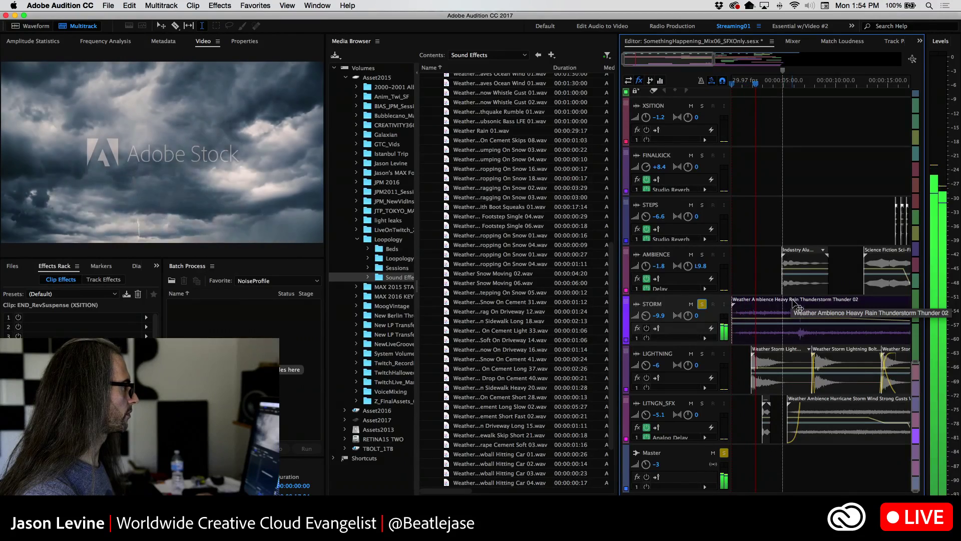
{"action": "key", "text": "space"}
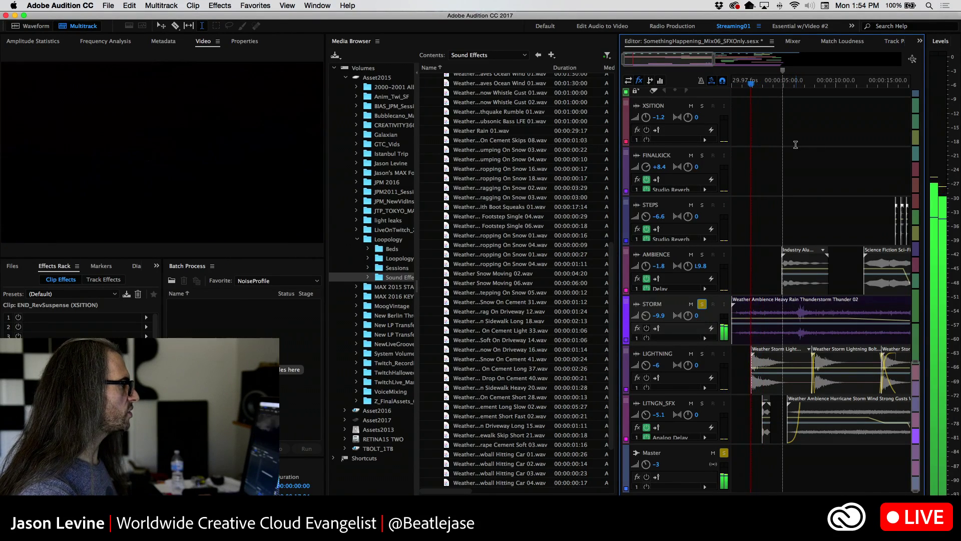
{"action": "key", "text": "space"}
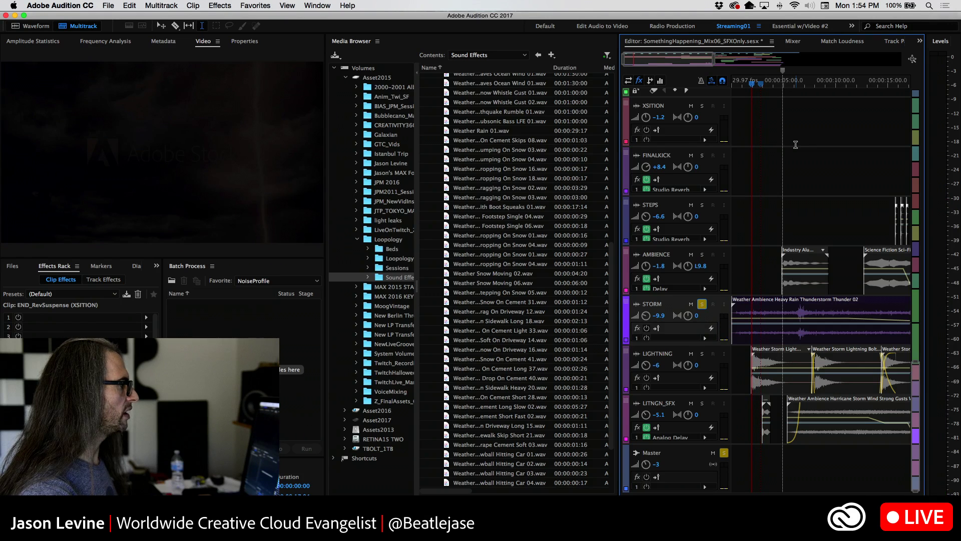
{"action": "key", "text": "space"}
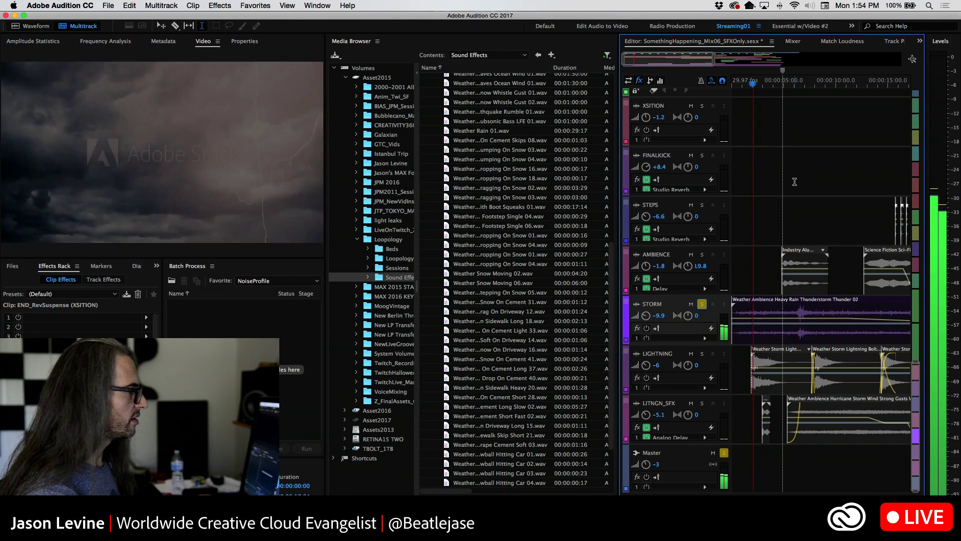
{"action": "key", "text": "space"}
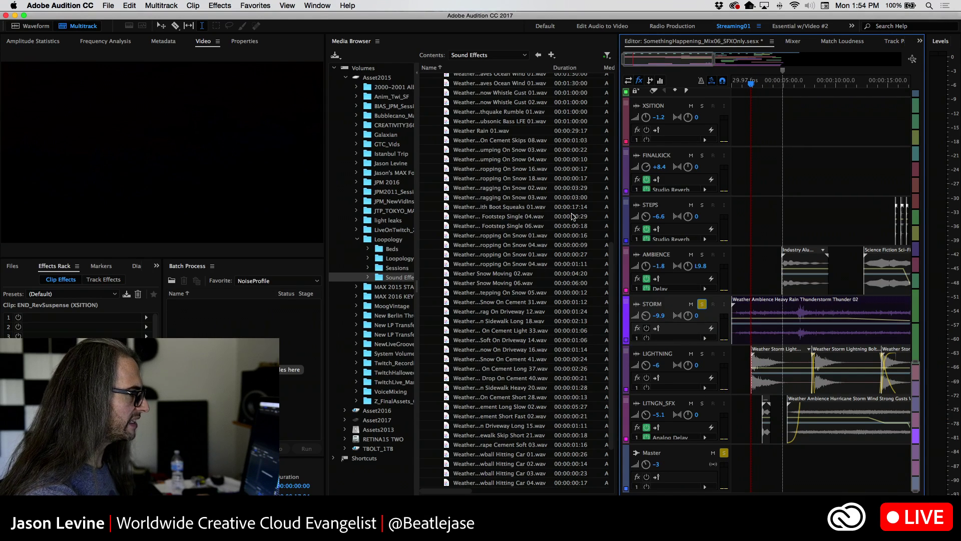
{"action": "left_click", "coordinate": [701, 354]}
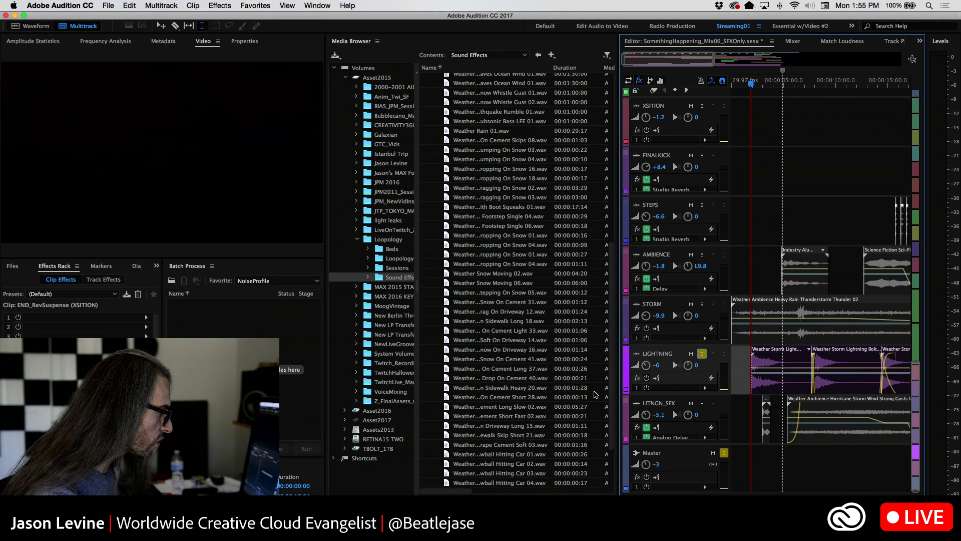
Browse the Weather folder's ambience sounds, picking out the thunderstorm, strong gusts, gusts whistle, ocean wind, awning roof and earthquake rumble files
{"action": "left_click_drag", "start_coordinate": [610, 278], "coordinate": [613, 171]}
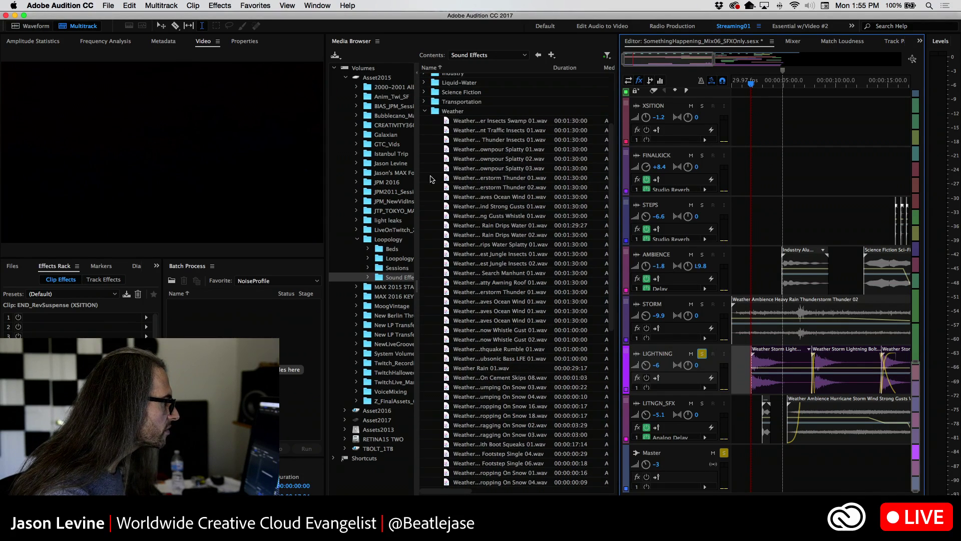
{"action": "left_click", "coordinate": [456, 178]}
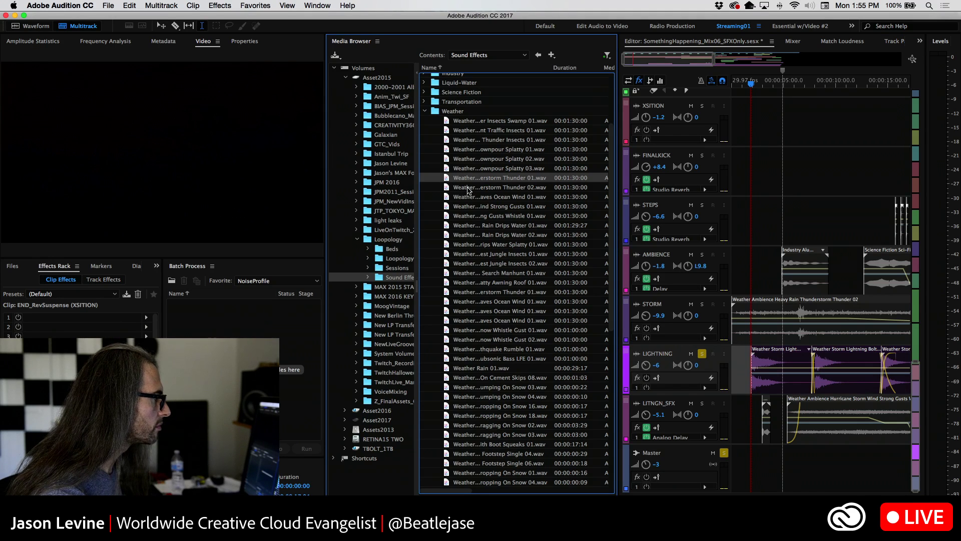
{"action": "left_click", "coordinate": [468, 188]}
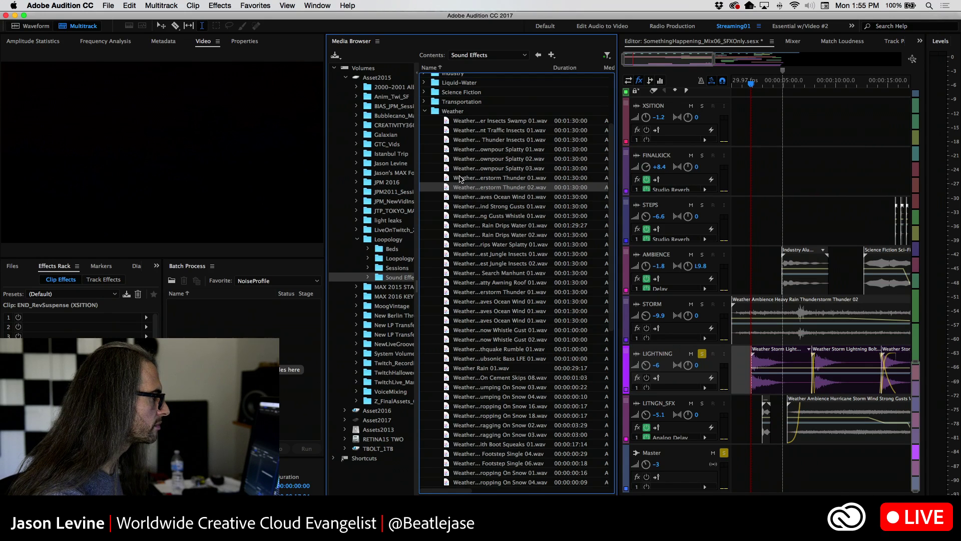
{"action": "left_click", "coordinate": [453, 179]}
{"action": "left_click", "coordinate": [494, 209]}
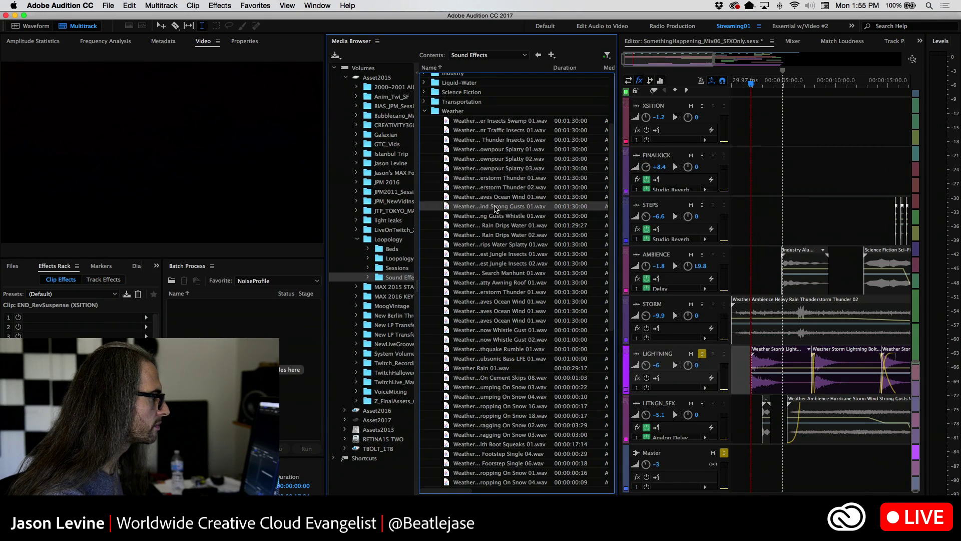
{"action": "left_click", "coordinate": [496, 216]}
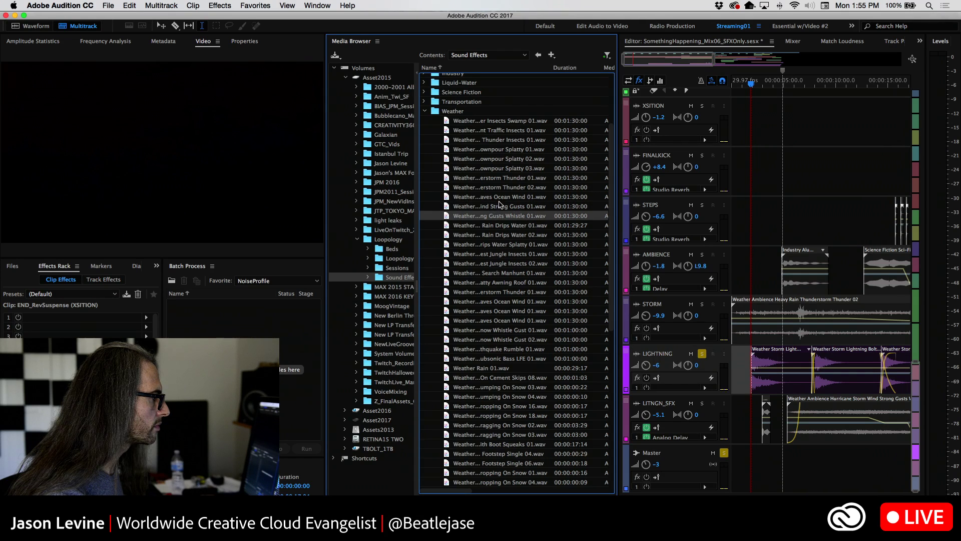
{"action": "left_click", "coordinate": [499, 197]}
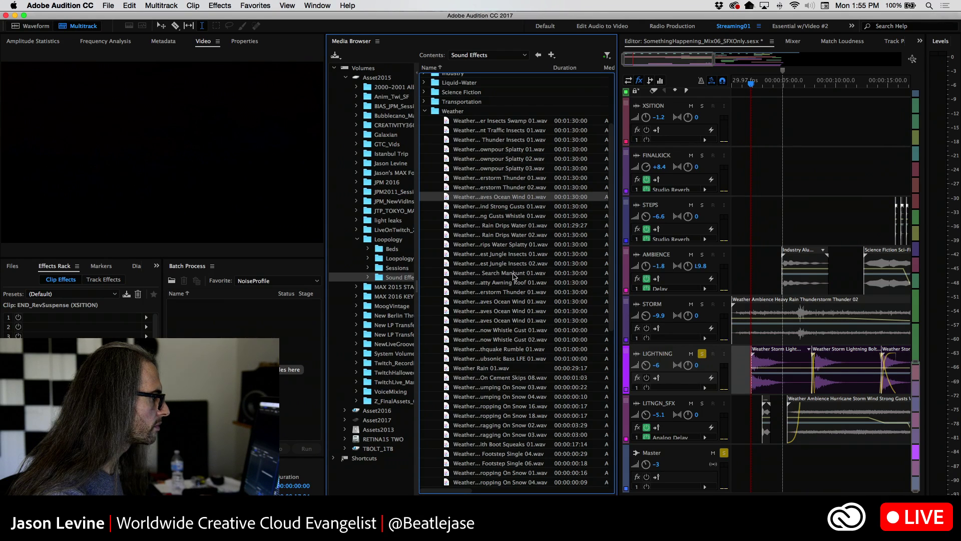
{"action": "left_click", "coordinate": [514, 274]}
{"action": "left_click", "coordinate": [502, 283]}
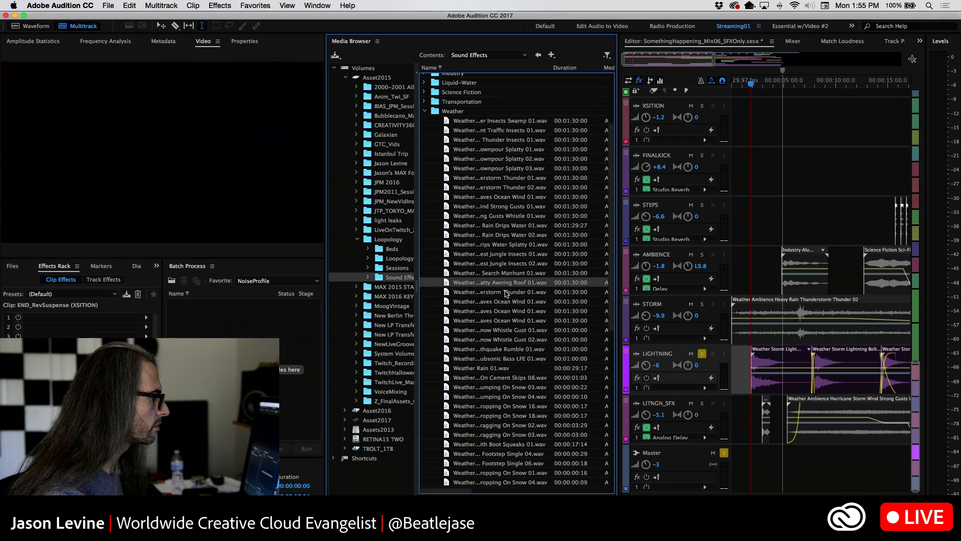
{"action": "left_click", "coordinate": [502, 293]}
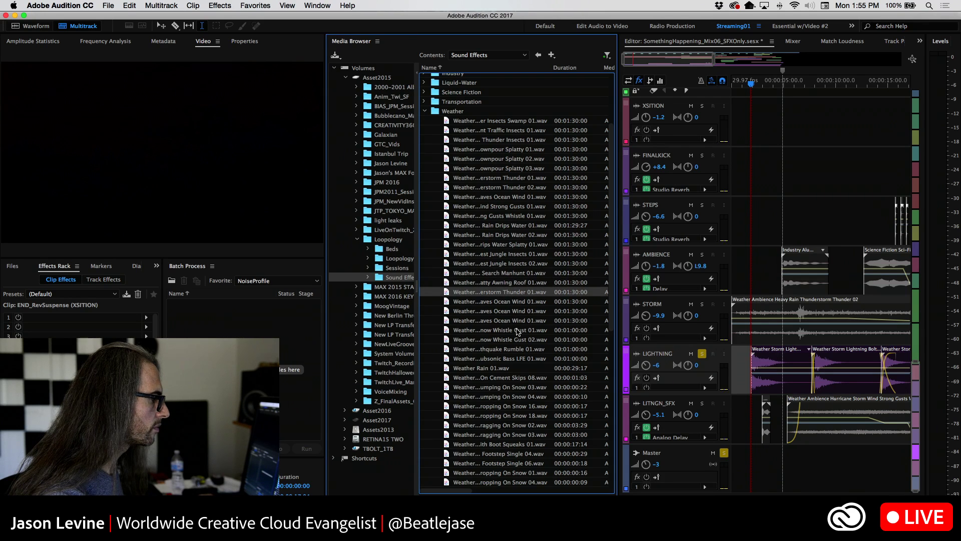
{"action": "left_click", "coordinate": [510, 349]}
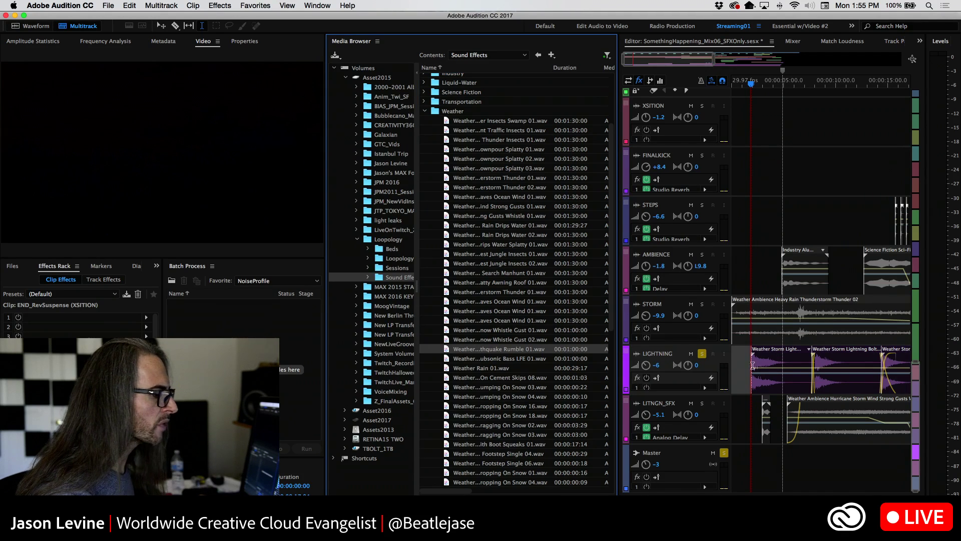
Play the soloed LIGHTNING track from just before its first clip with Frequency Analysis showing, and return to the video view
{"action": "left_click", "coordinate": [746, 84]}
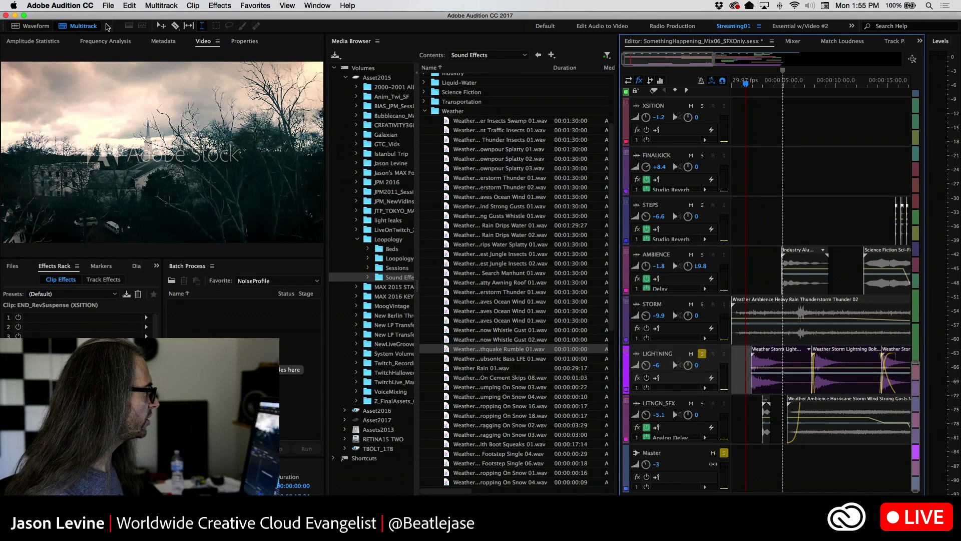
{"action": "left_click", "coordinate": [105, 41]}
{"action": "key", "text": "space"}
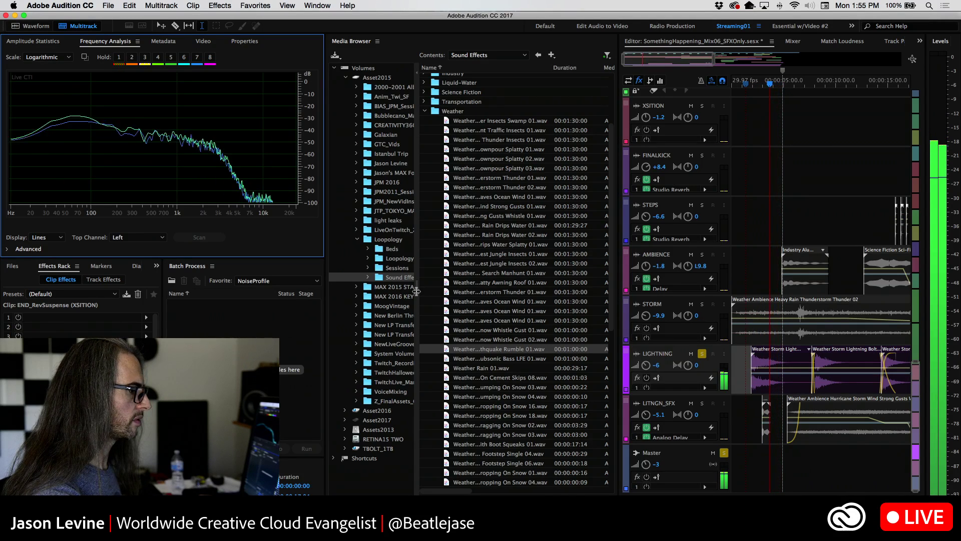
{"action": "key", "text": "space"}
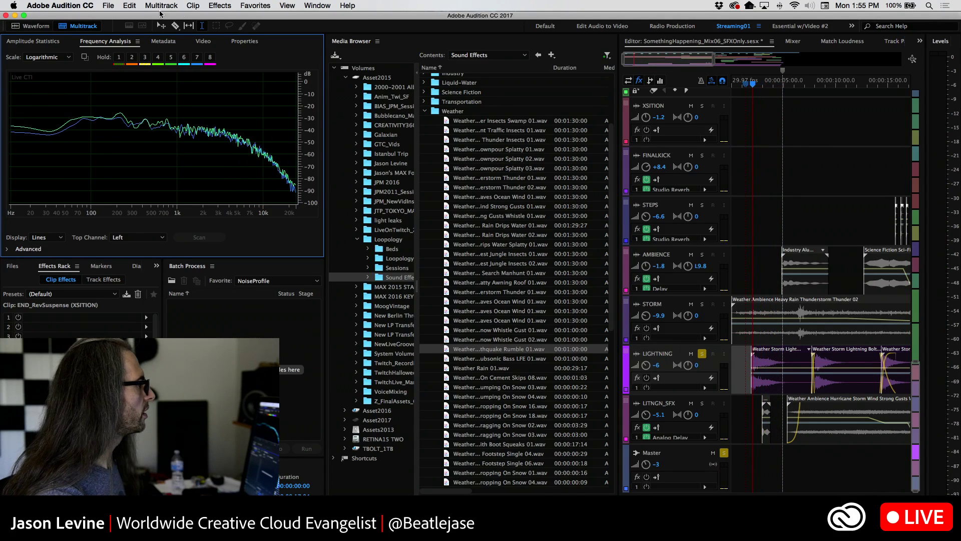
{"action": "left_click", "coordinate": [200, 43]}
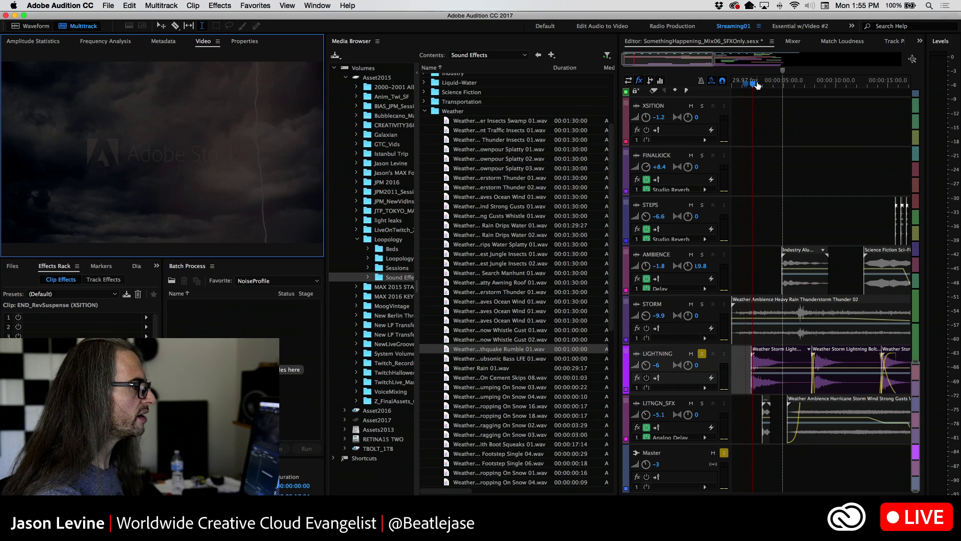
Replay the first lightning crash around the 2-second mark against the video, with its clip start enlarged in the timeline
{"action": "key", "text": "space"}
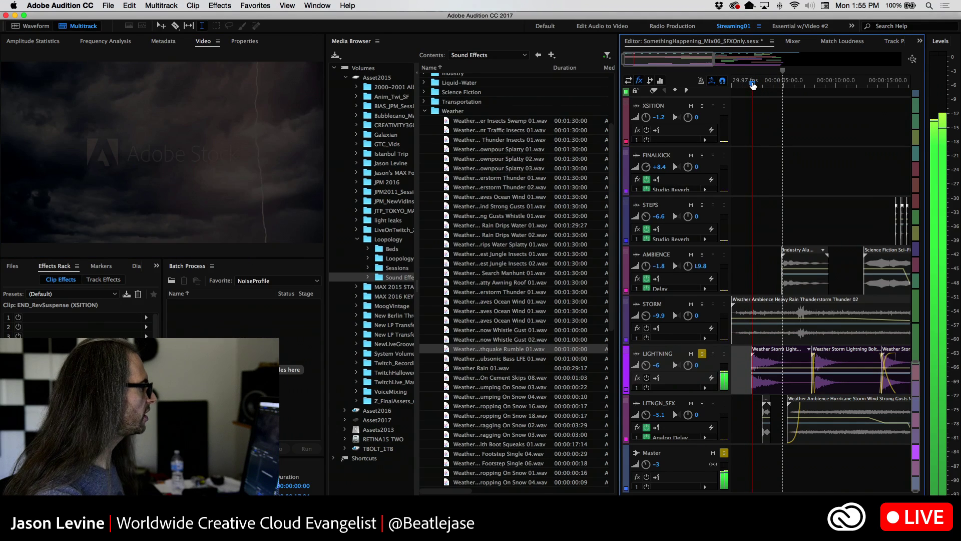
{"action": "key", "text": "space"}
{"action": "scroll", "coordinate": [751, 85], "scroll_direction": "up", "scroll_amount": 2}
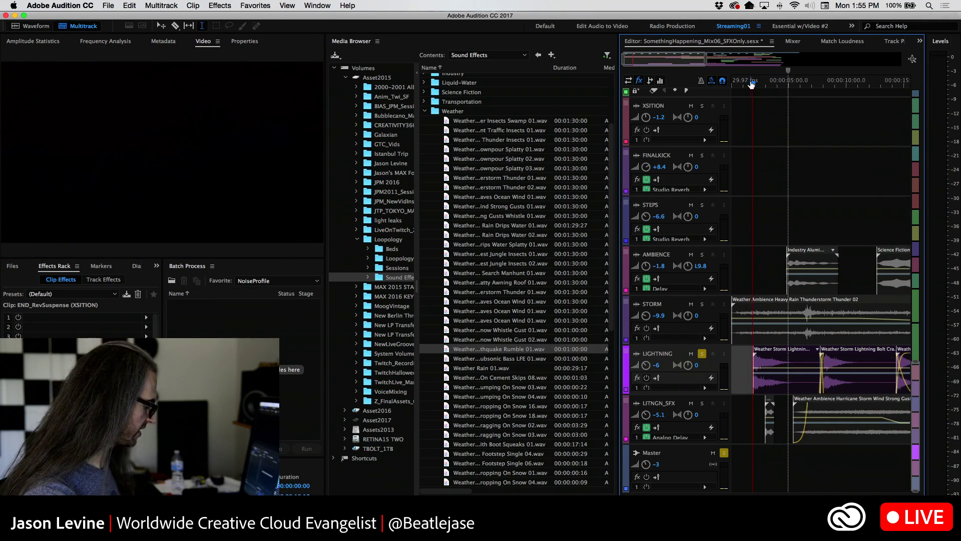
{"action": "scroll", "coordinate": [751, 85], "scroll_direction": "up", "scroll_amount": 5}
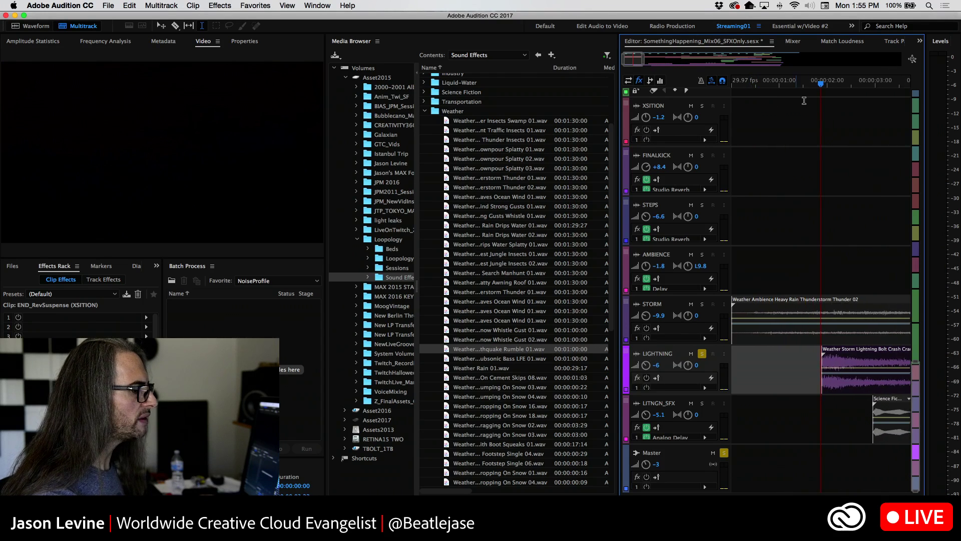
{"action": "mouse_move", "coordinate": [821, 86]}
{"action": "left_mouse_down"}
{"action": "mouse_move", "coordinate": [775, 86]}
{"action": "mouse_move", "coordinate": [837, 89]}
{"action": "mouse_move", "coordinate": [823, 85]}
{"action": "left_mouse_up"}
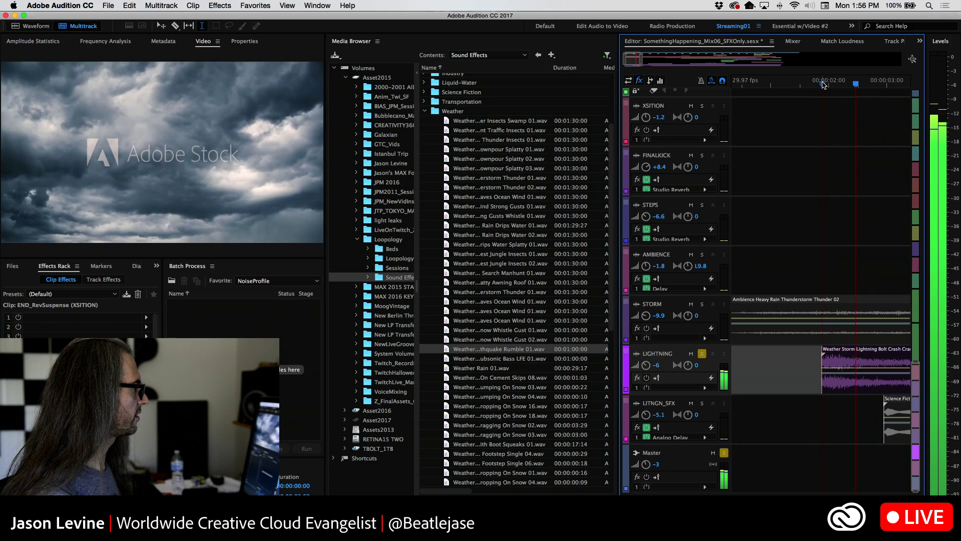
{"action": "key", "text": "space"}
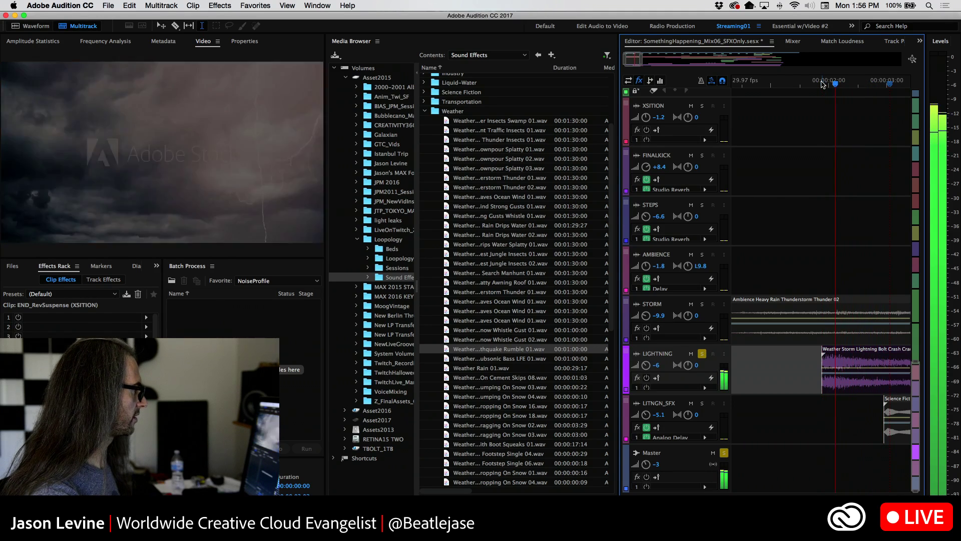
{"action": "key", "text": "space"}
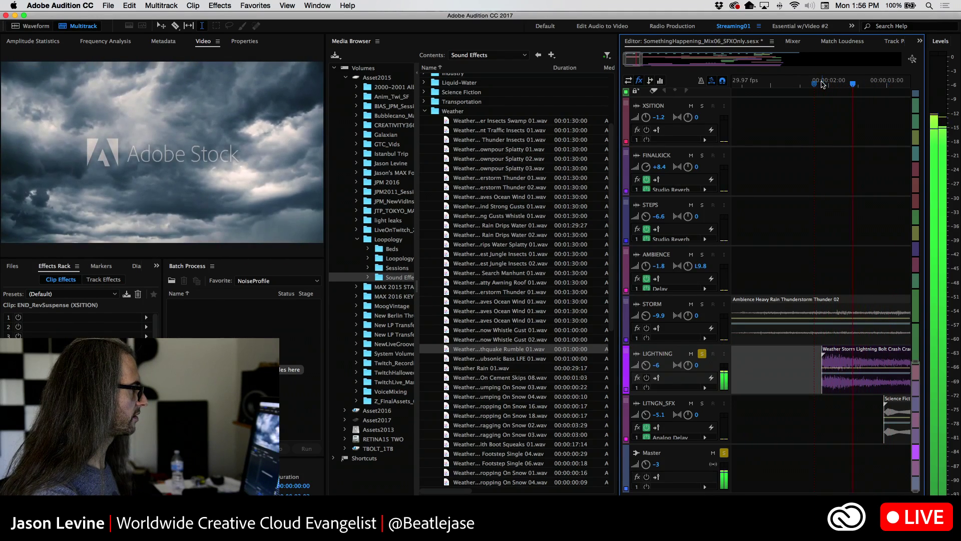
{"action": "left_click", "coordinate": [823, 84]}
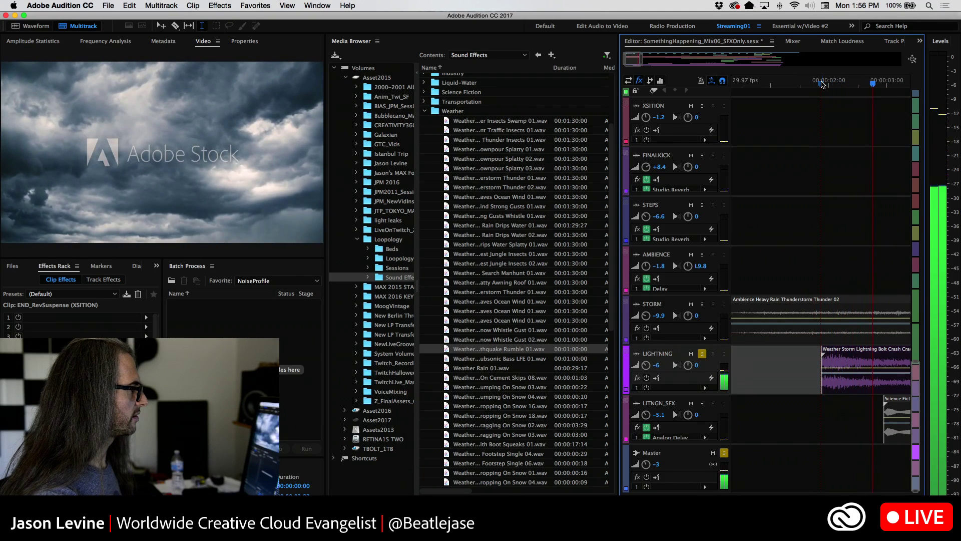
{"action": "key", "text": "space"}
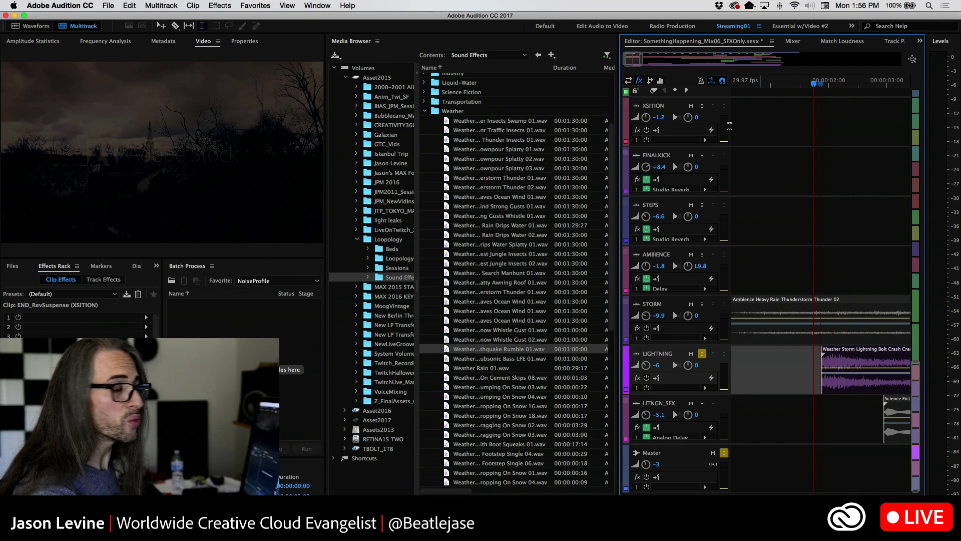
Add the STORM track to the LIGHTNING solo and audition both together from the start of the session
{"action": "left_click", "coordinate": [702, 304]}
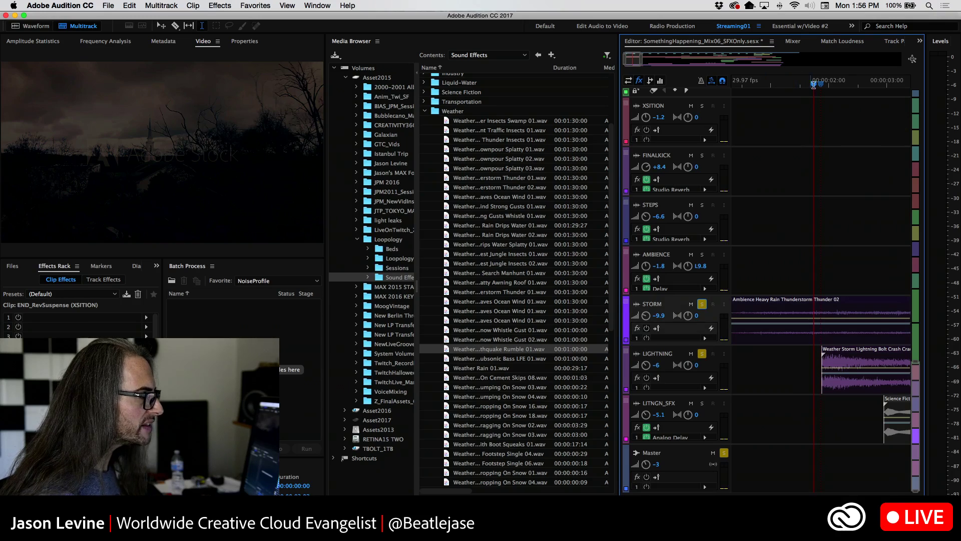
{"action": "key", "text": "space"}
{"action": "key", "text": "Home"}
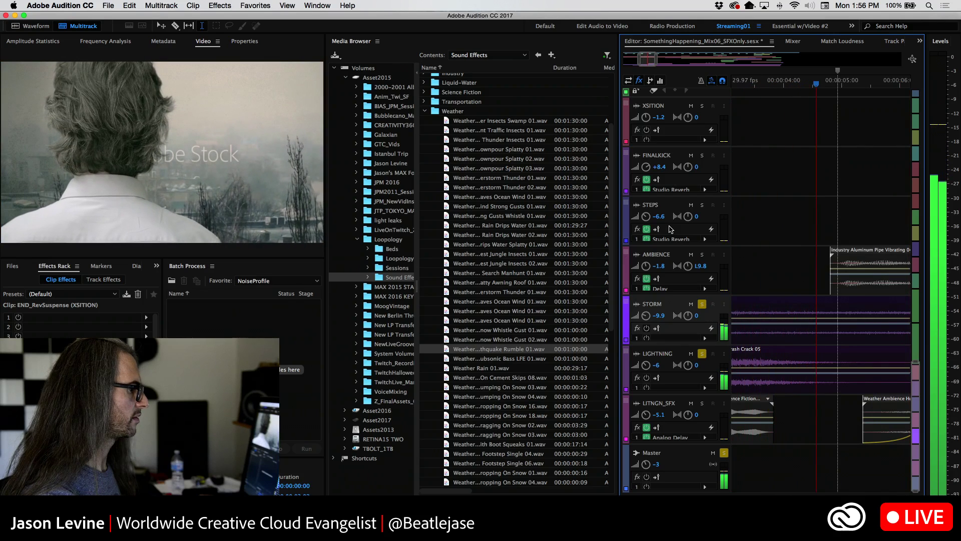
{"action": "key", "text": "space"}
{"action": "key", "text": "space"}
{"action": "key", "text": "Home"}
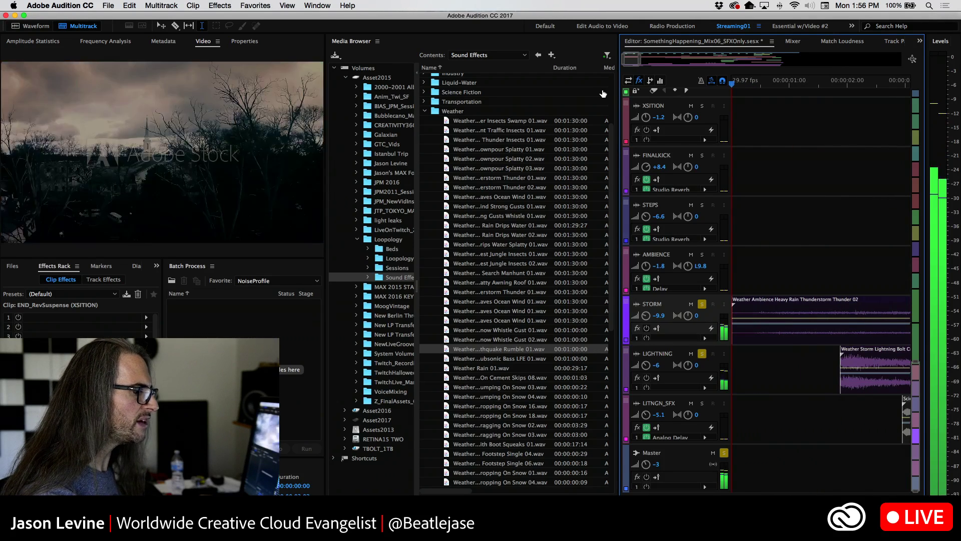
{"action": "scroll", "coordinate": [638, 60], "scroll_direction": "down", "scroll_amount": 4}
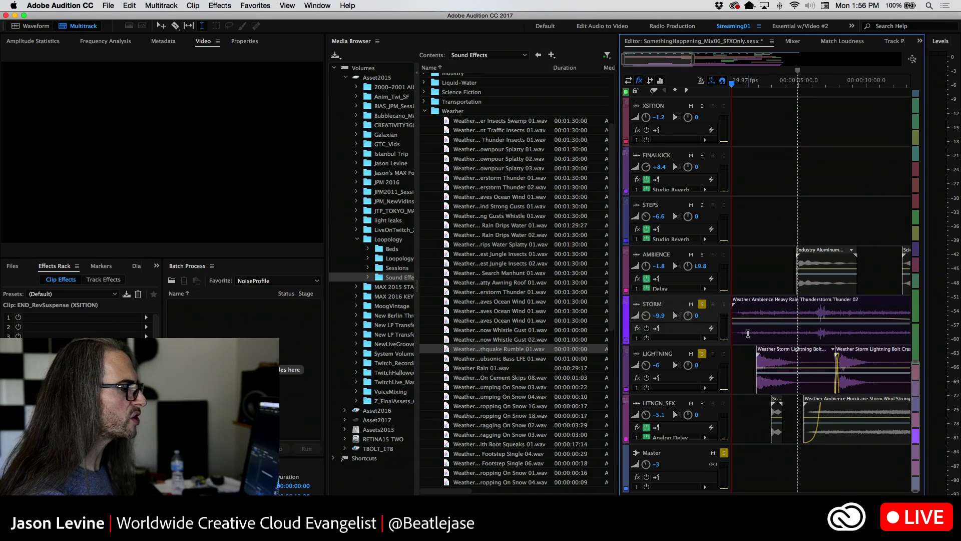
{"action": "key", "text": "space"}
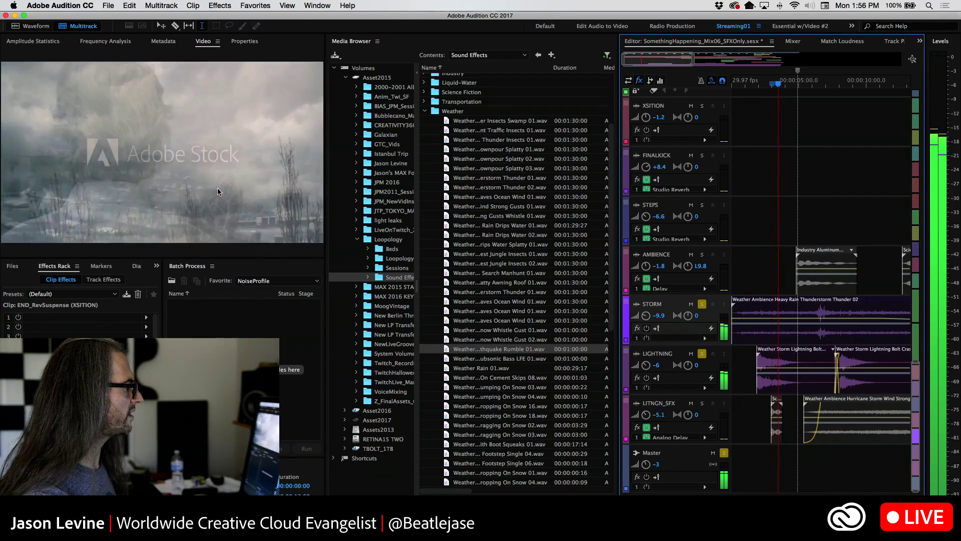
{"action": "key", "text": "space"}
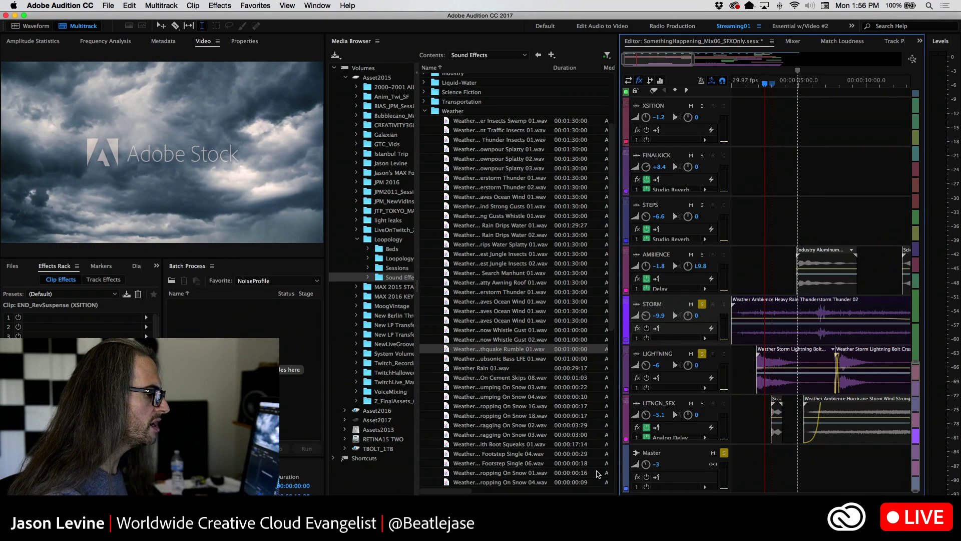
Solo the LITNGN_SFX track alongside STORM and take LIGHTNING out of the solo
{"action": "left_click", "coordinate": [703, 403]}
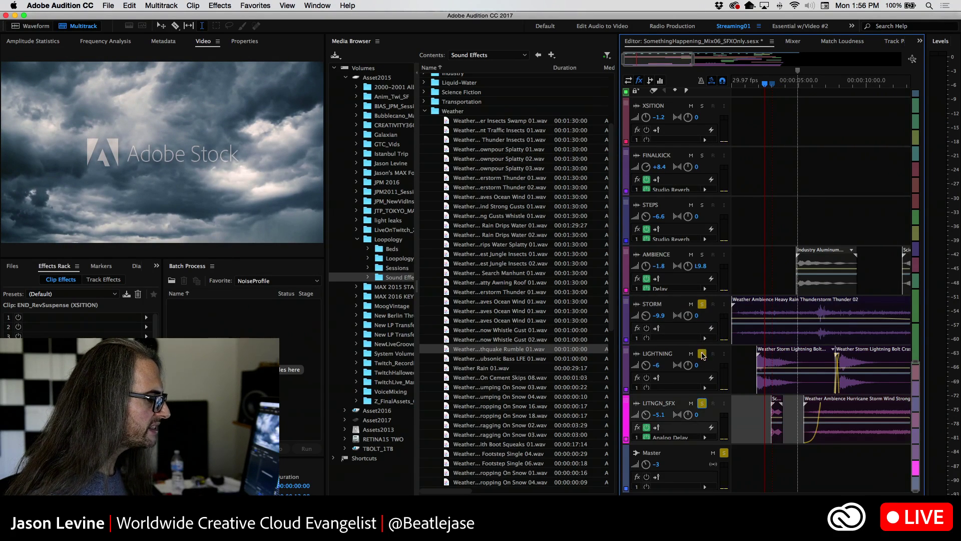
{"action": "left_click", "coordinate": [702, 355]}
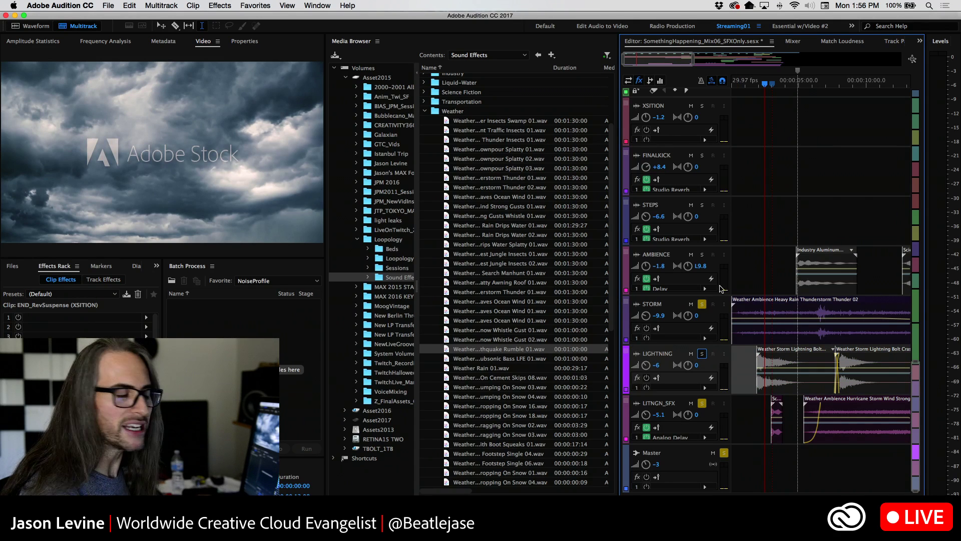
{"action": "scroll", "coordinate": [760, 354], "scroll_direction": "up", "scroll_amount": 5}
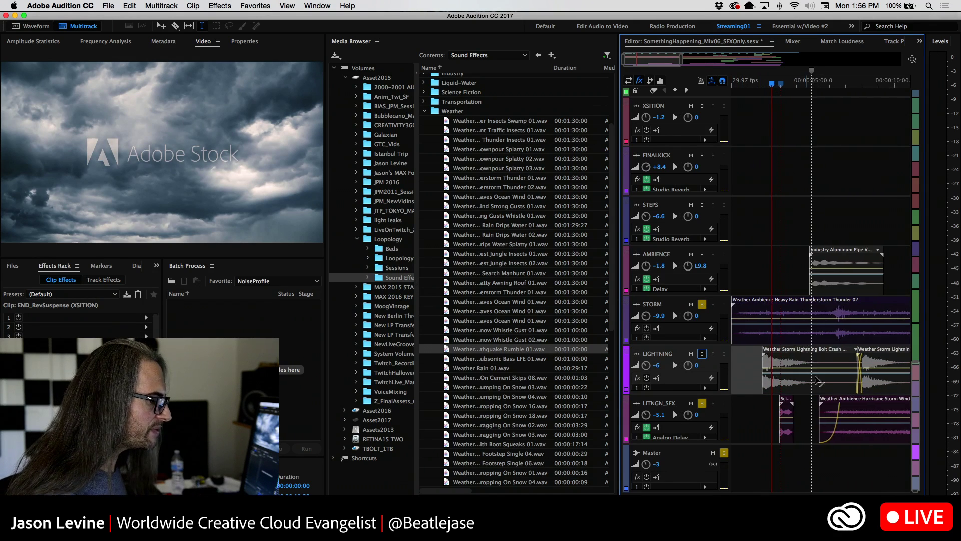
Open the LITNGN_SFX track's Science Fiction radio interference clip as a waveform, play it from its start, and return to the multitrack session
{"action": "double_click", "coordinate": [861, 402]}
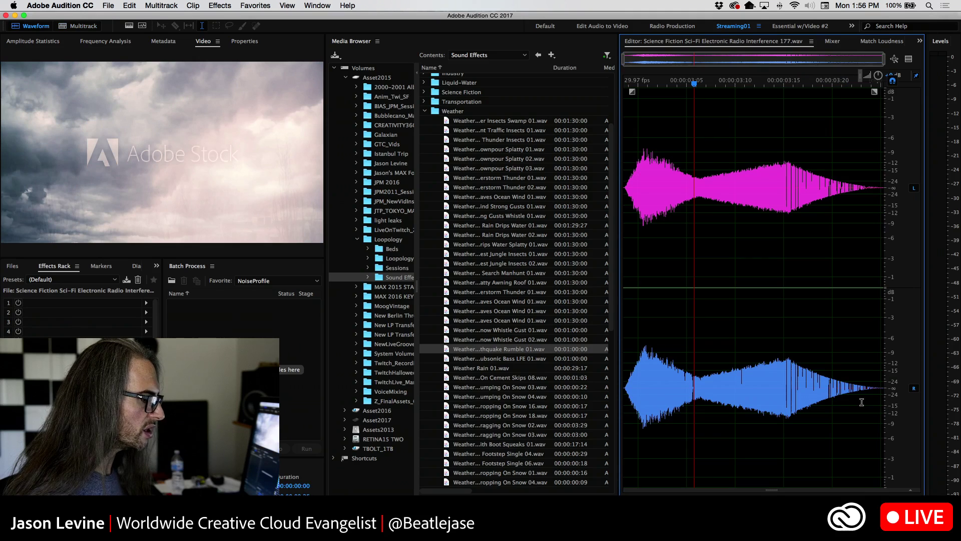
{"action": "left_click_drag", "start_coordinate": [691, 85], "coordinate": [620, 81]}
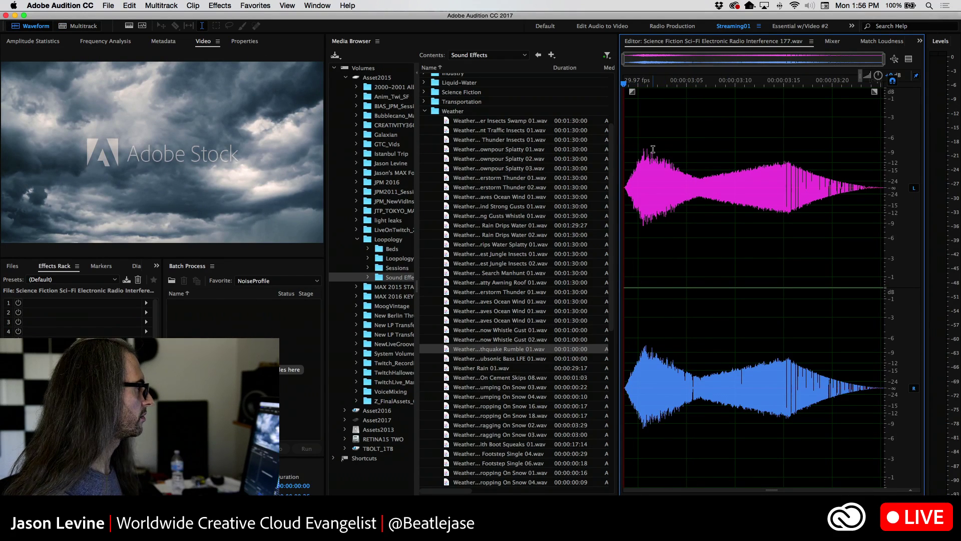
{"action": "key", "text": "space"}
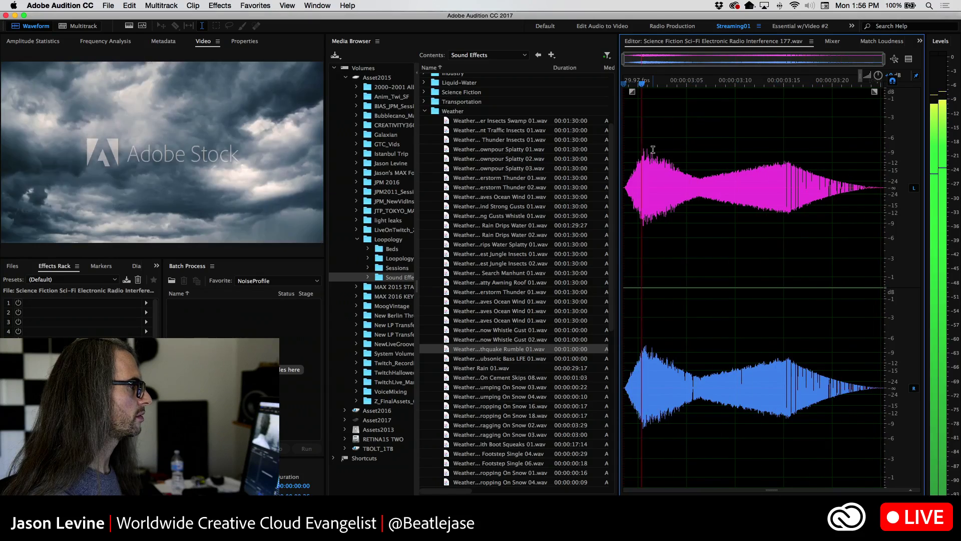
{"action": "key", "text": "space"}
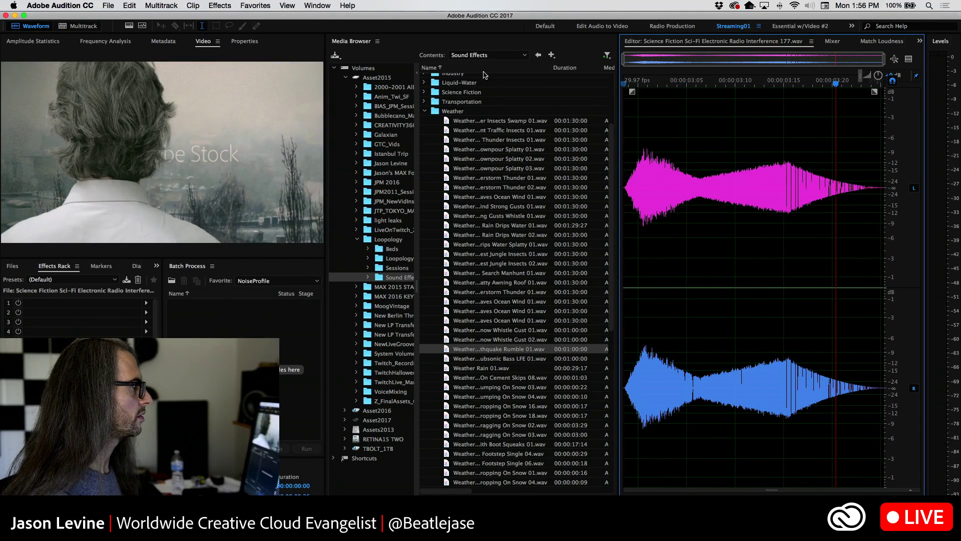
{"action": "left_click", "coordinate": [832, 41]}
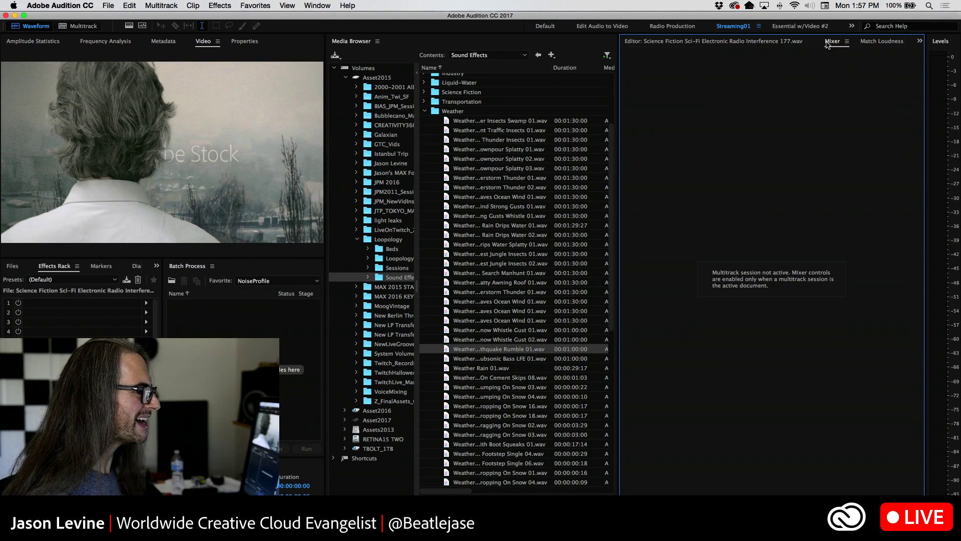
{"action": "left_click", "coordinate": [762, 42]}
{"action": "left_click", "coordinate": [95, 28]}
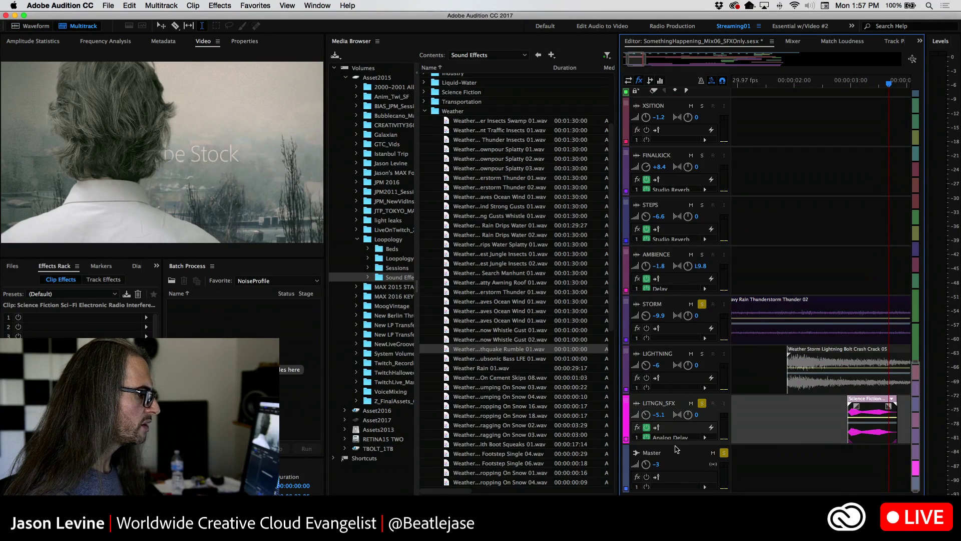
Make the LITNGN_SFX track taller to expose its effect slots and show its track effects instead of the clip effects
{"action": "left_click", "coordinate": [677, 447]}
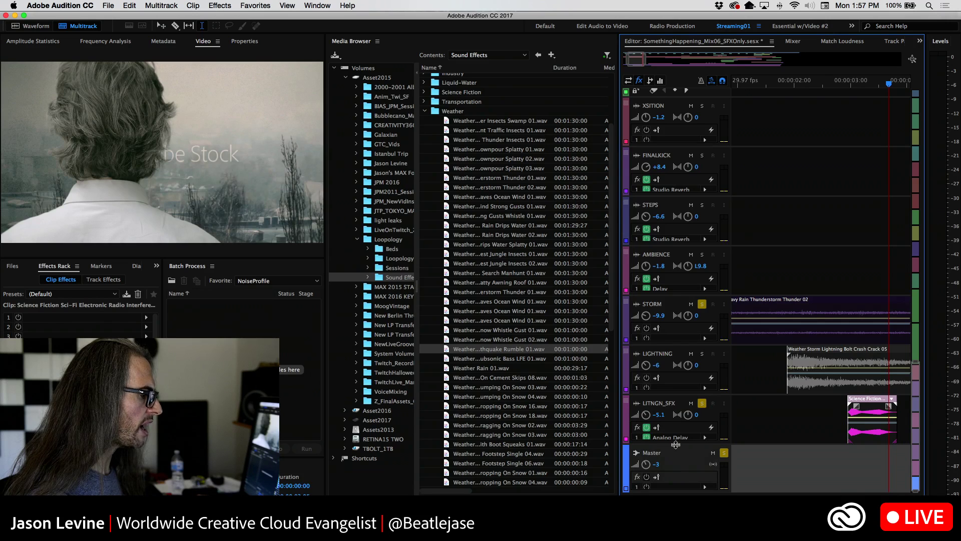
{"action": "left_click_drag", "start_coordinate": [675, 444], "coordinate": [678, 477]}
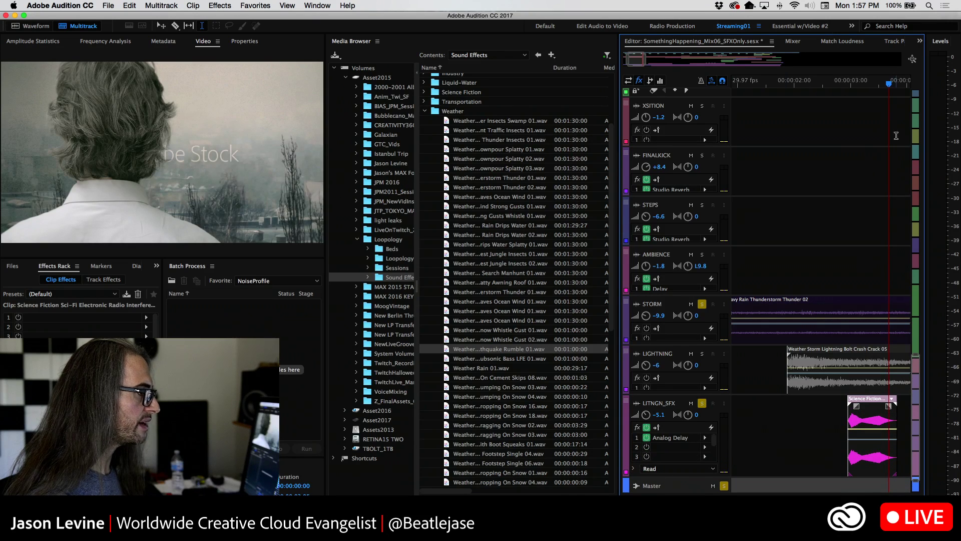
{"action": "left_click_drag", "start_coordinate": [890, 88], "coordinate": [858, 85]}
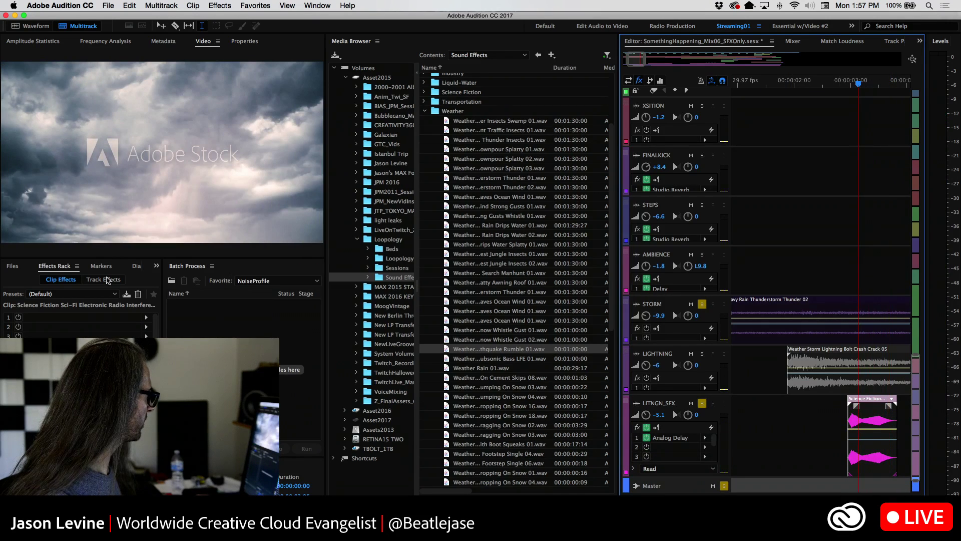
{"action": "left_click", "coordinate": [94, 280]}
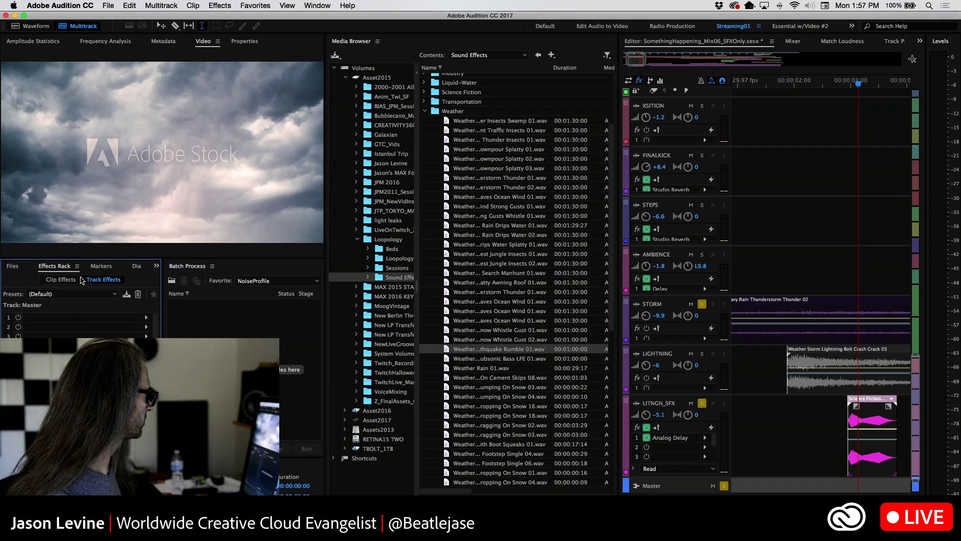
{"action": "left_click", "coordinate": [869, 404]}
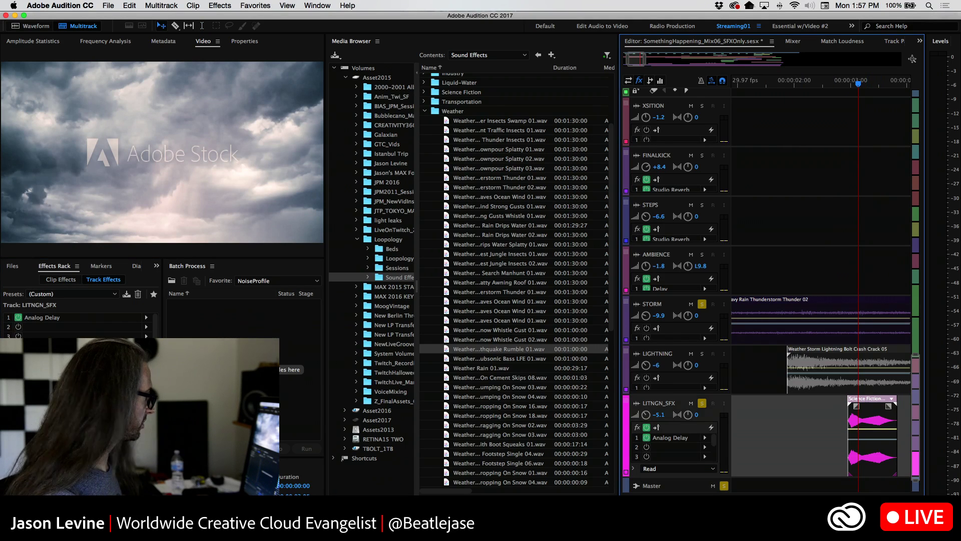
{"action": "left_click", "coordinate": [50, 274]}
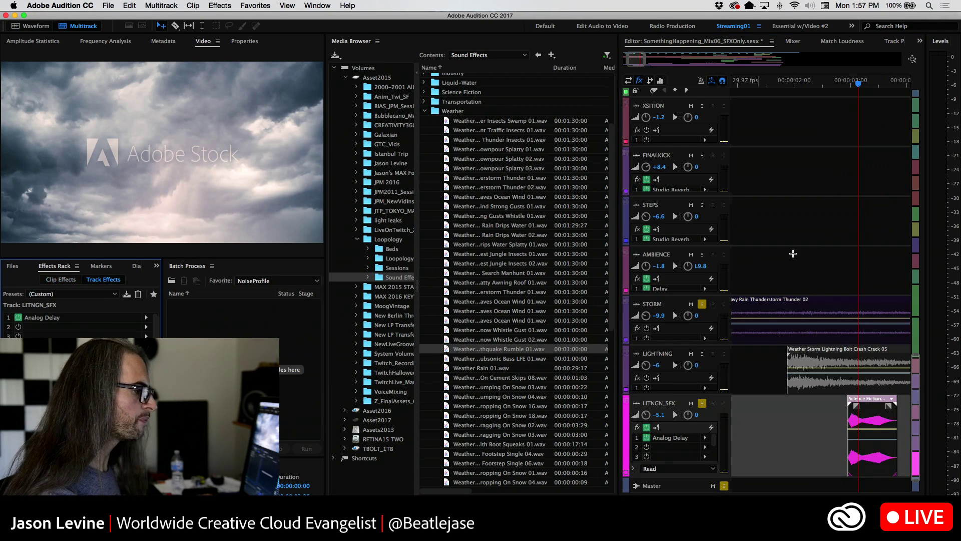
Play the soloed STORM and LITNGN_SFX tracks from just before the science fiction clip, and replay that passage
{"action": "left_click_drag", "start_coordinate": [857, 86], "coordinate": [814, 84]}
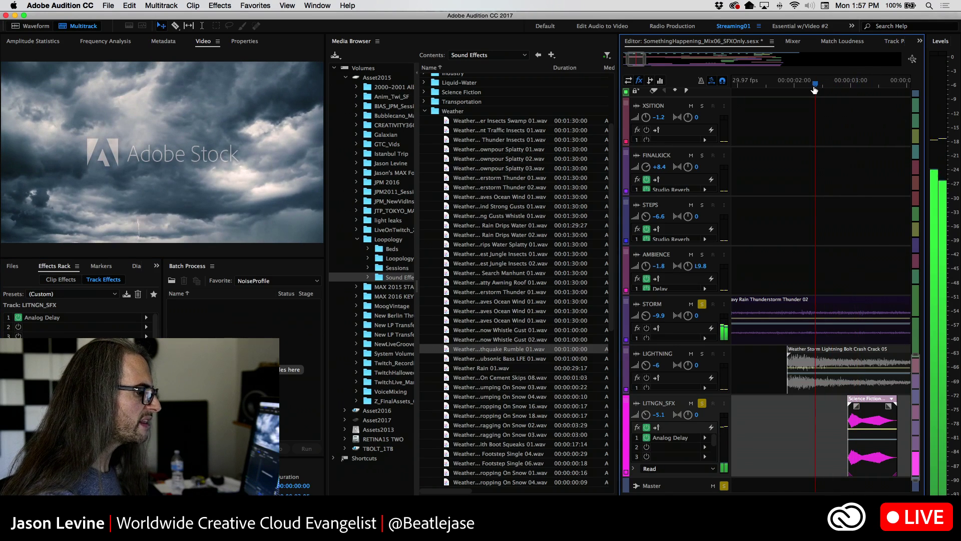
{"action": "key", "text": "space"}
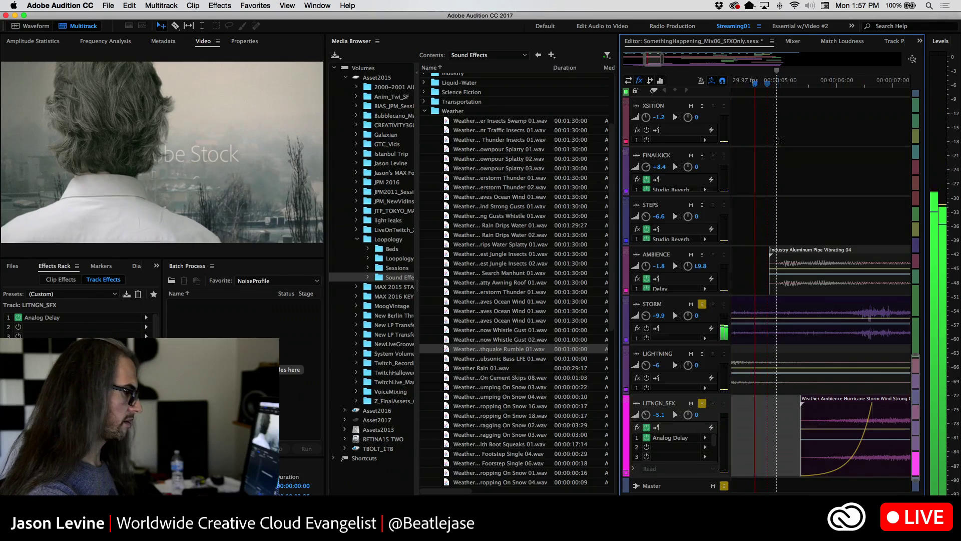
{"action": "key", "text": "space"}
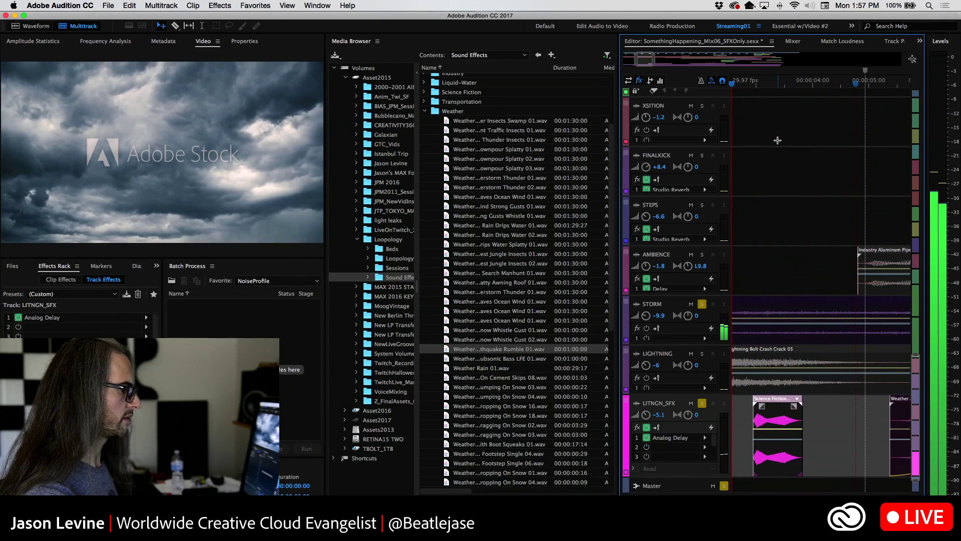
{"action": "key", "text": "space"}
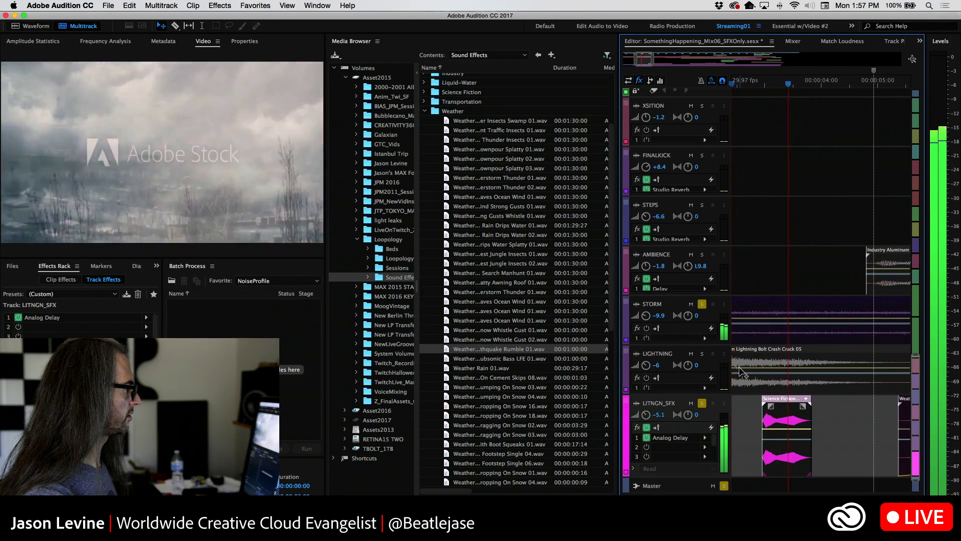
Open the Analog Delay settings on LITNGN_SFX and move their window clear of the track's clips to examine them
{"action": "double_click", "coordinate": [669, 437]}
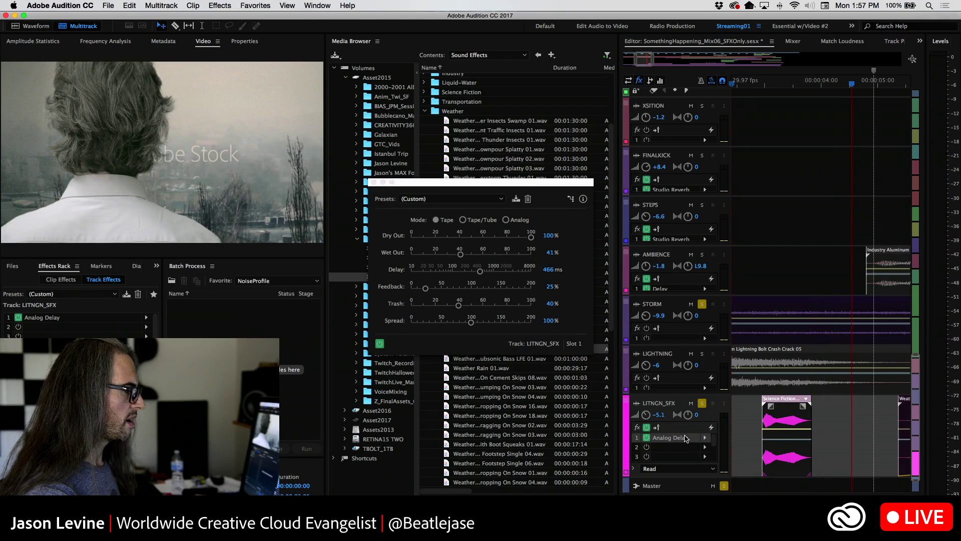
{"action": "left_click_drag", "start_coordinate": [494, 187], "coordinate": [670, 105]}
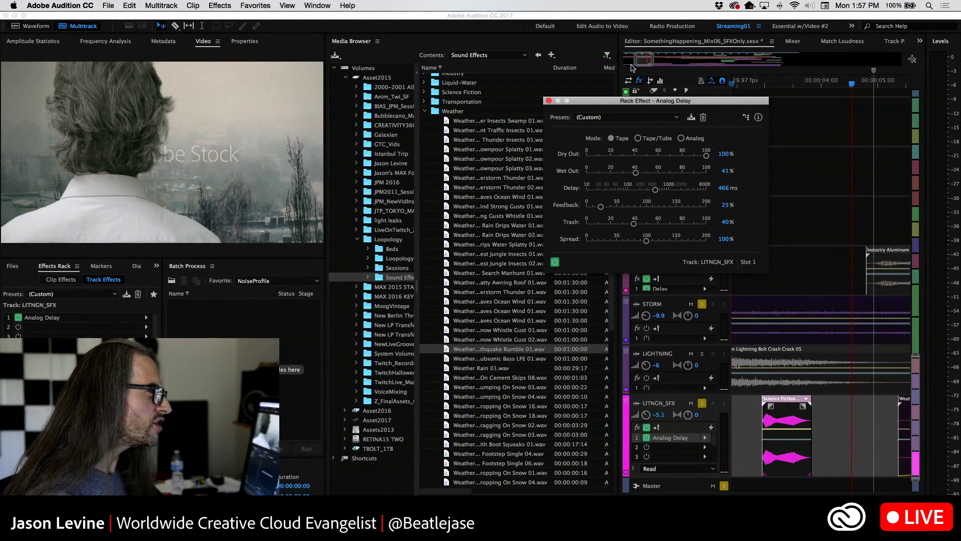
{"action": "left_click_drag", "start_coordinate": [638, 63], "coordinate": [602, 65]}
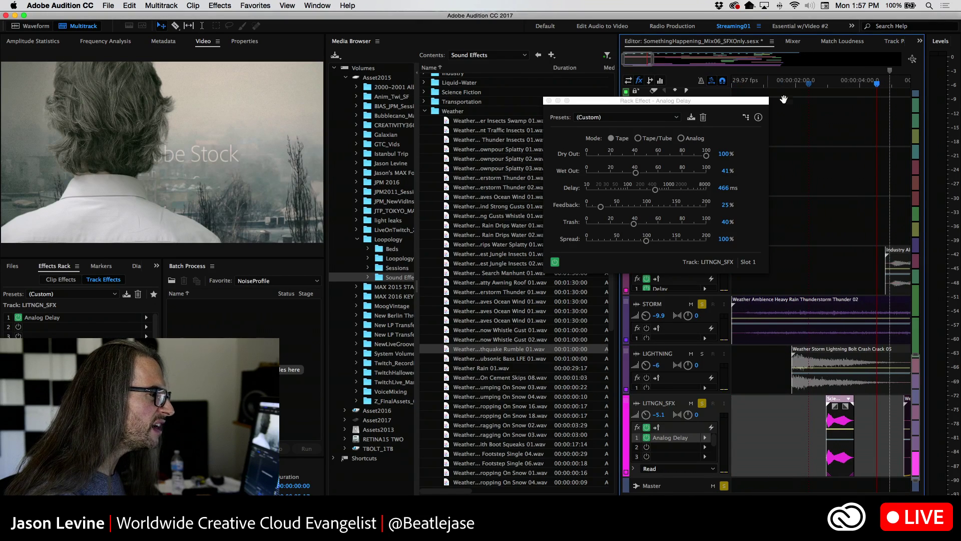
Add LIGHTNING back to the soloed STORM and LITNGN_SFX tracks, and enlarge the track heights
{"action": "left_click", "coordinate": [702, 354]}
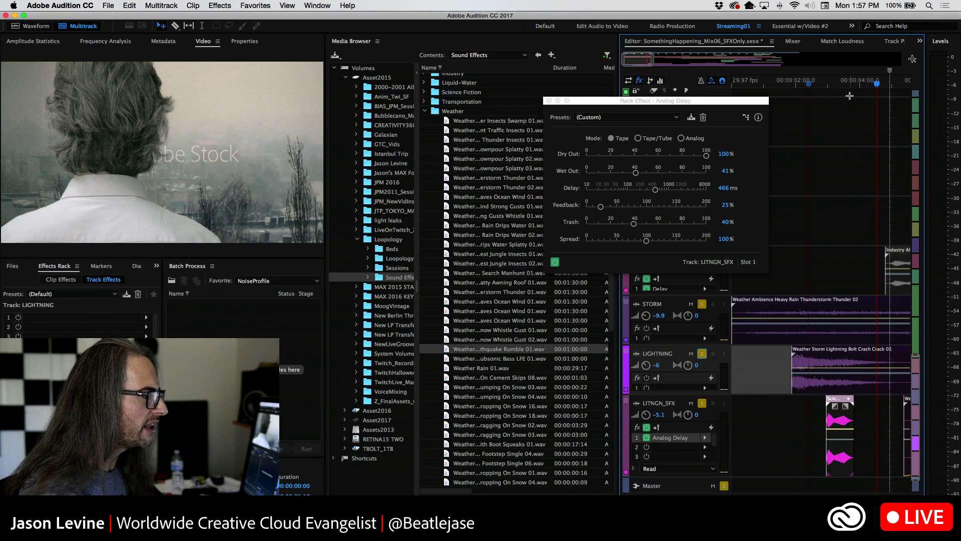
{"action": "left_click_drag", "start_coordinate": [841, 86], "coordinate": [830, 89]}
{"action": "scroll", "coordinate": [771, 350], "scroll_direction": "down", "scroll_amount": 5}
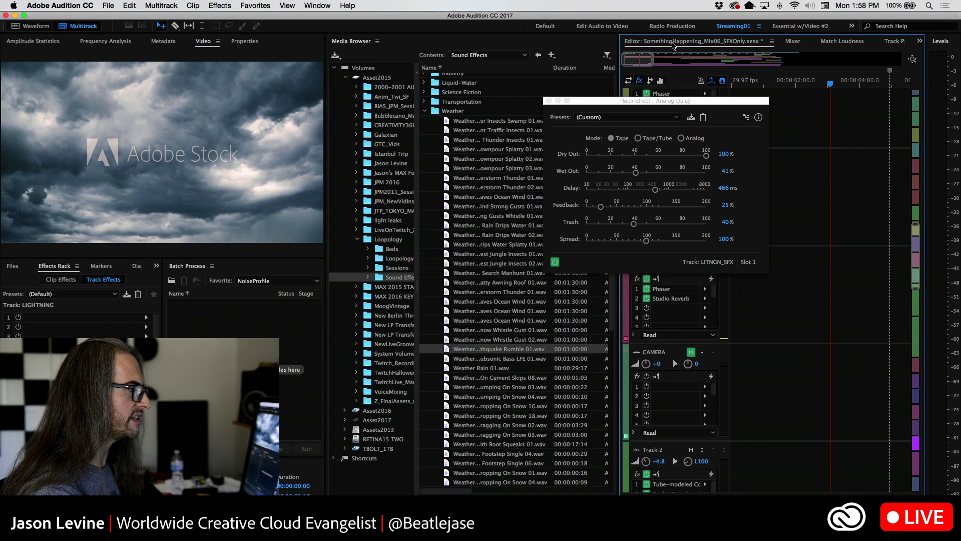
{"action": "key", "text": "space"}
{"action": "key", "text": "Home"}
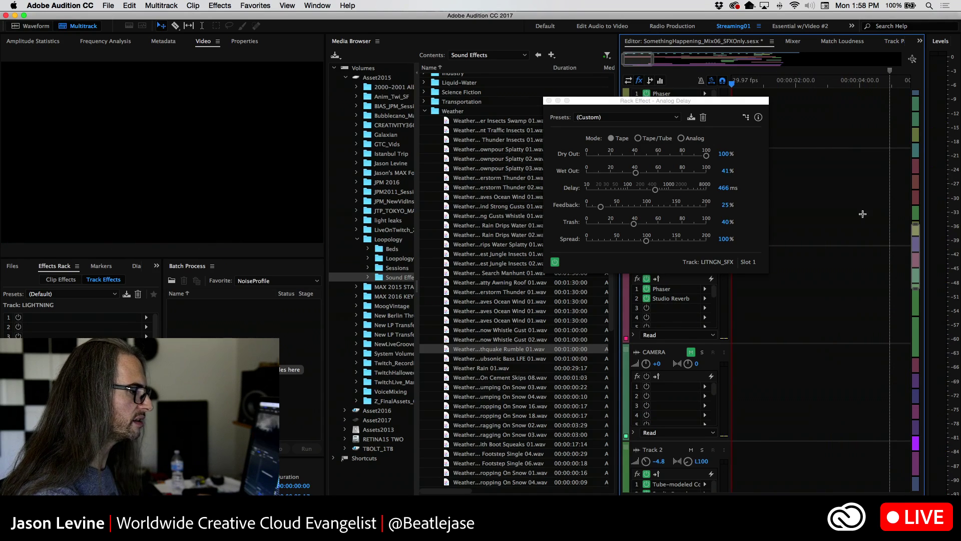
{"action": "left_click_drag", "start_coordinate": [916, 247], "coordinate": [914, 434]}
Play from just before the first lightning crash with the LITNGN_SFX track effects bypassed, and switch them back on
{"action": "left_click", "coordinate": [786, 83]}
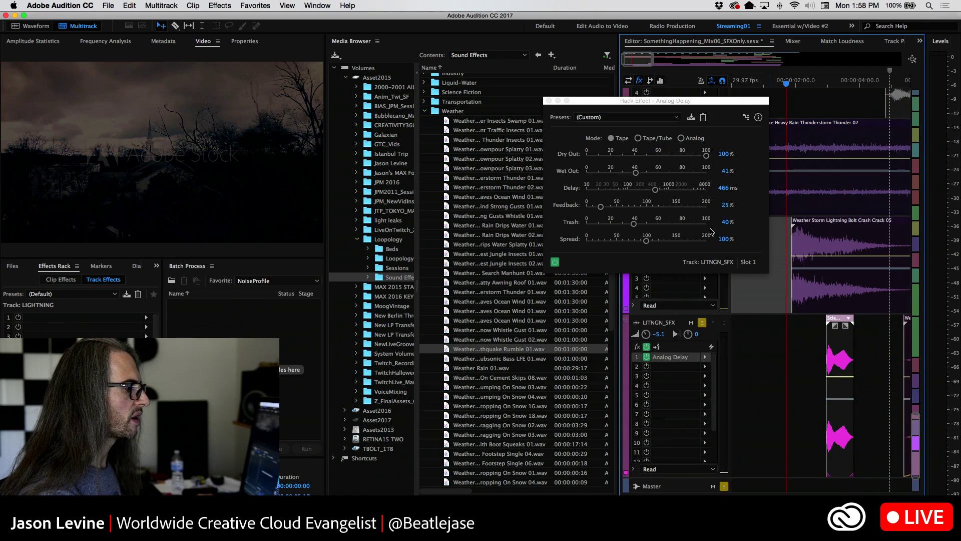
{"action": "left_click", "coordinate": [647, 346]}
{"action": "key", "text": "space"}
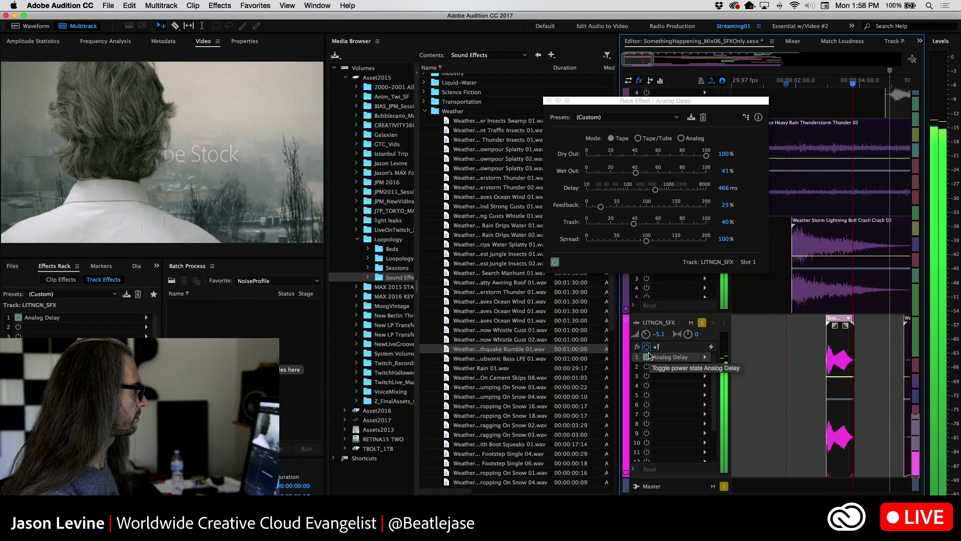
{"action": "left_click", "coordinate": [778, 83]}
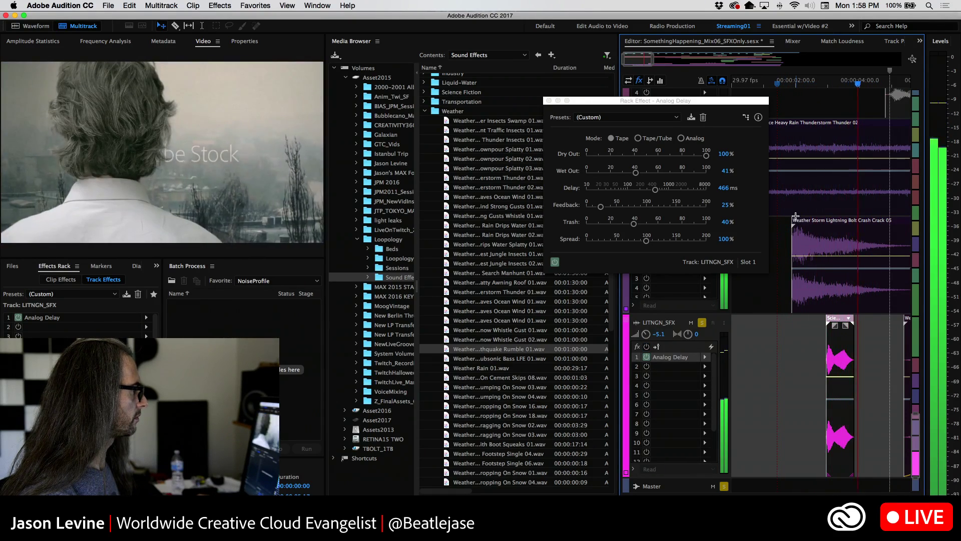
{"action": "left_click", "coordinate": [646, 347]}
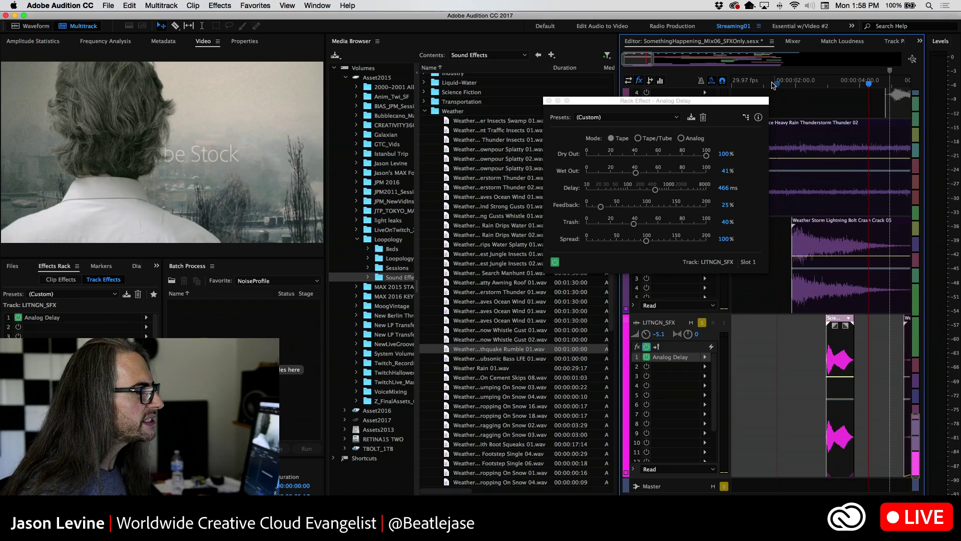
Replay the passage from just before the first lightning crash with the LITNGN_SFX track effects active
{"action": "left_click", "coordinate": [772, 84]}
{"action": "key", "text": "space"}
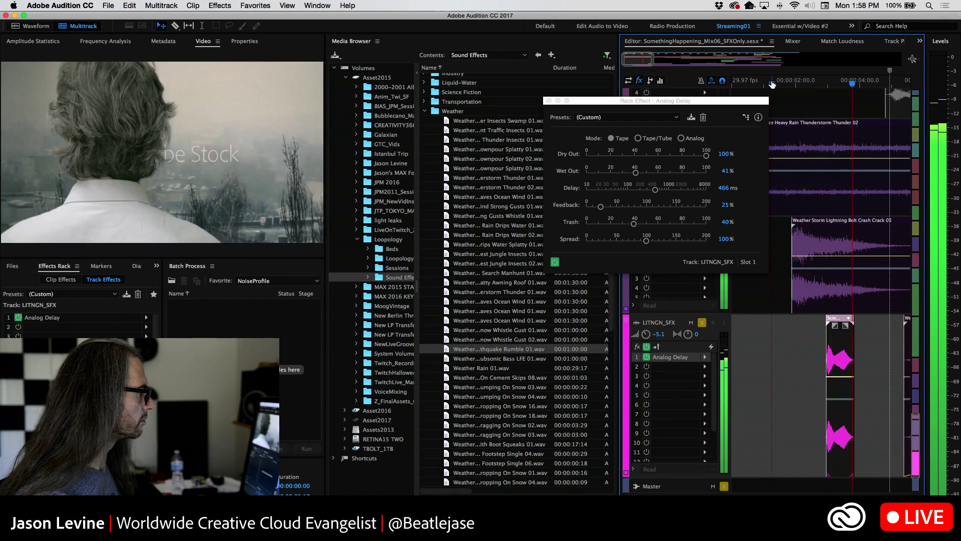
{"action": "key", "text": "space"}
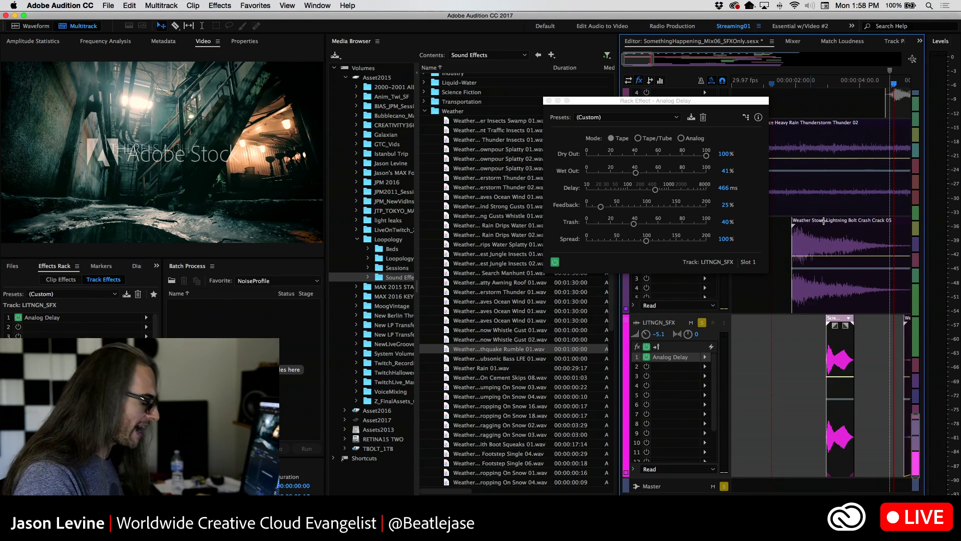
Reduce the track heights and move the Analog Delay window clear of the multitrack editor
{"action": "scroll", "coordinate": [920, 355], "scroll_direction": "right", "scroll_amount": 3}
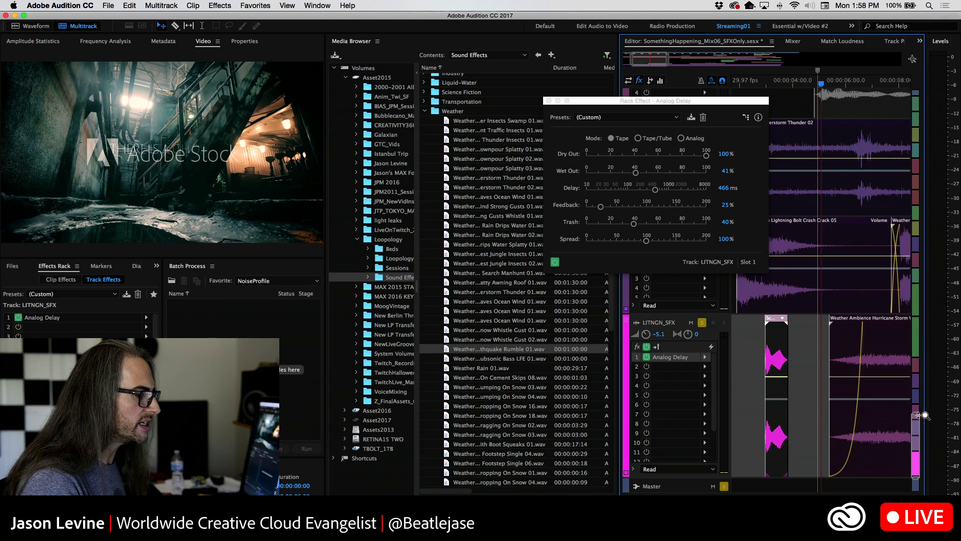
{"action": "left_click_drag", "start_coordinate": [918, 415], "coordinate": [916, 340]}
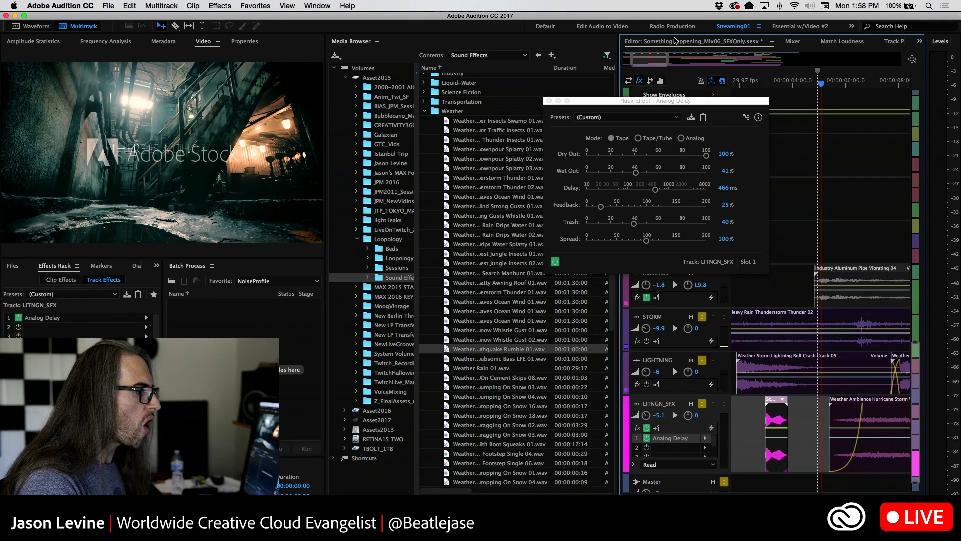
{"action": "left_click_drag", "start_coordinate": [680, 105], "coordinate": [495, 77]}
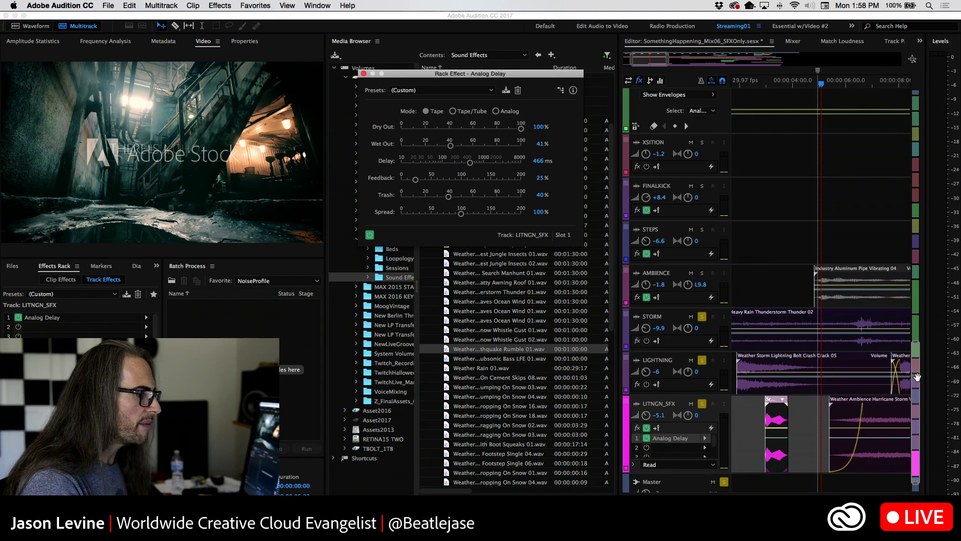
{"action": "left_click_drag", "start_coordinate": [916, 380], "coordinate": [916, 400]}
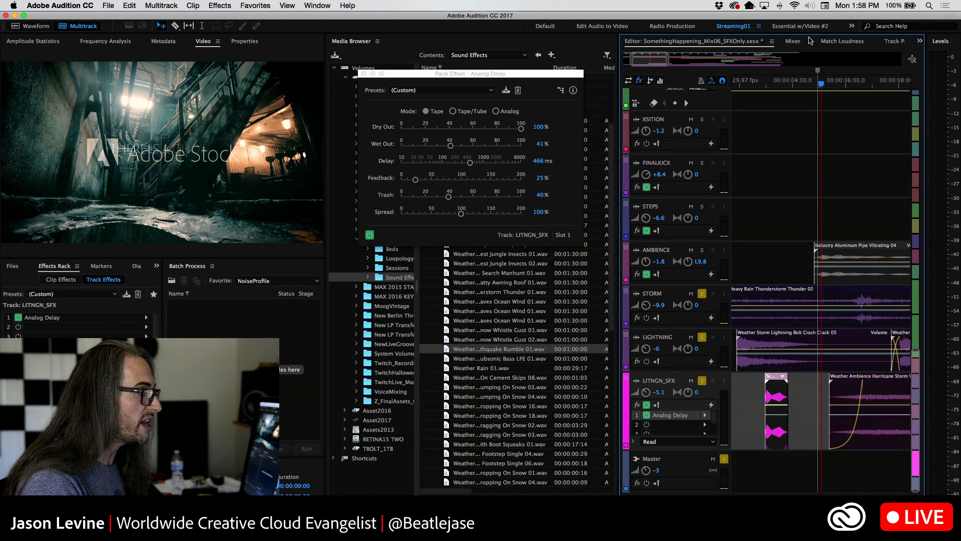
Play the hurricane wind clip on LITNGN_SFX with the soloed storm tracks, and replay the passage leading to the second lightning crash
{"action": "left_click_drag", "start_coordinate": [662, 58], "coordinate": [676, 58]}
{"action": "key", "text": "space"}
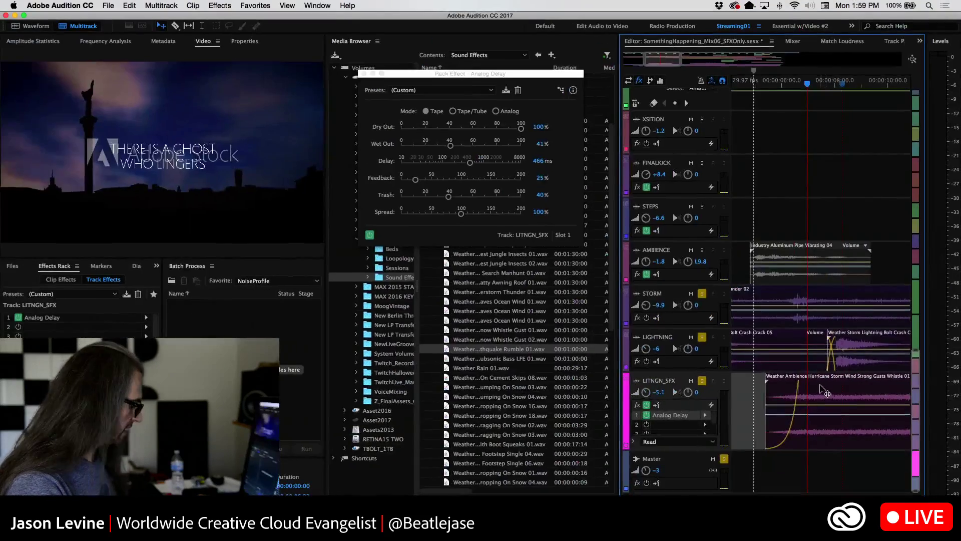
{"action": "key", "text": "space"}
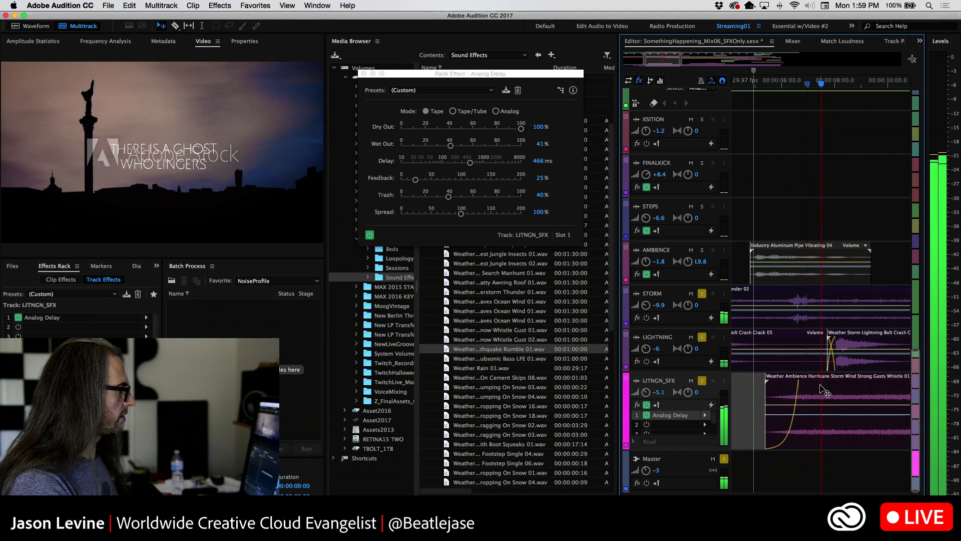
{"action": "key", "text": "space"}
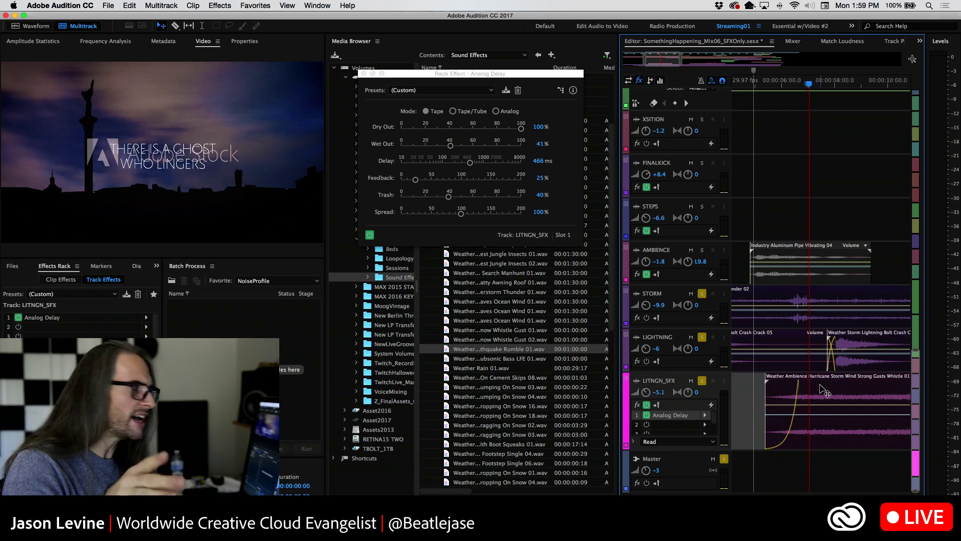
{"action": "key", "text": "space"}
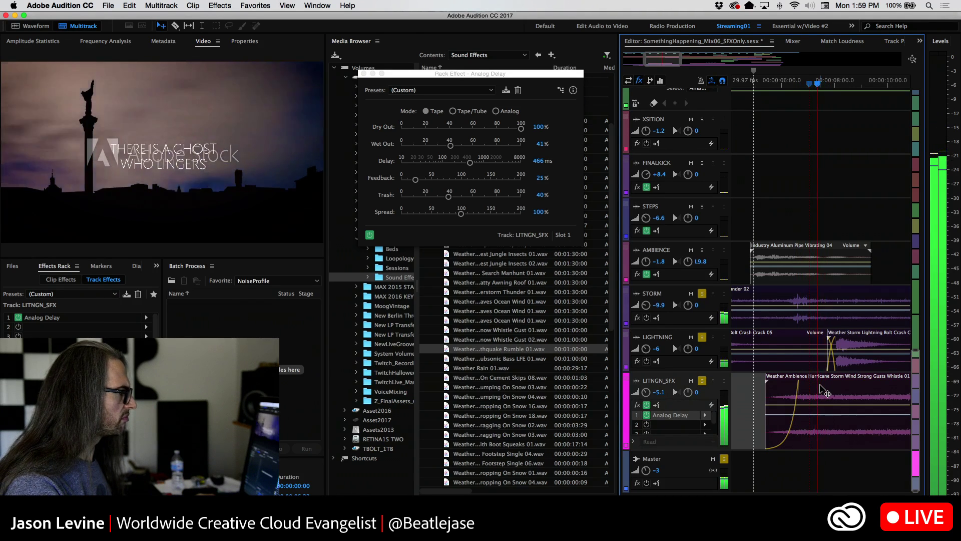
{"action": "key", "text": "space"}
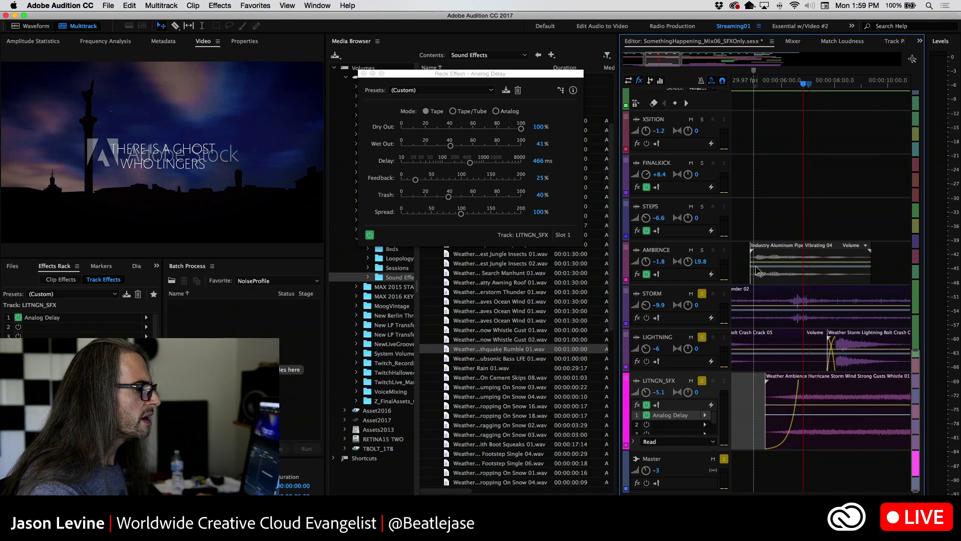
Clear the track solos and play all tracks from just before the Industry Aluminum Pipe Vibrating 04 clip on AMBIENCE
{"action": "scroll", "coordinate": [804, 75], "scroll_direction": "down", "scroll_amount": 2}
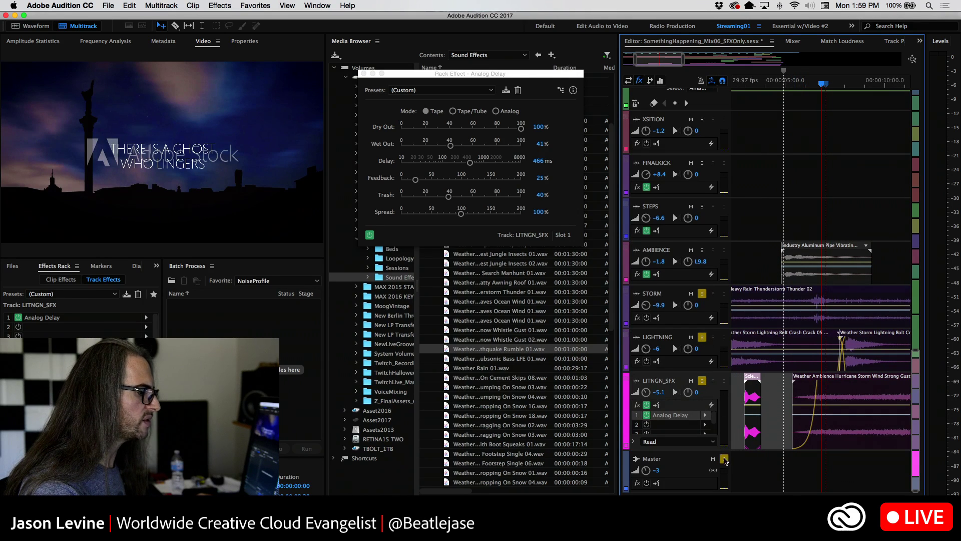
{"action": "left_click", "coordinate": [724, 458]}
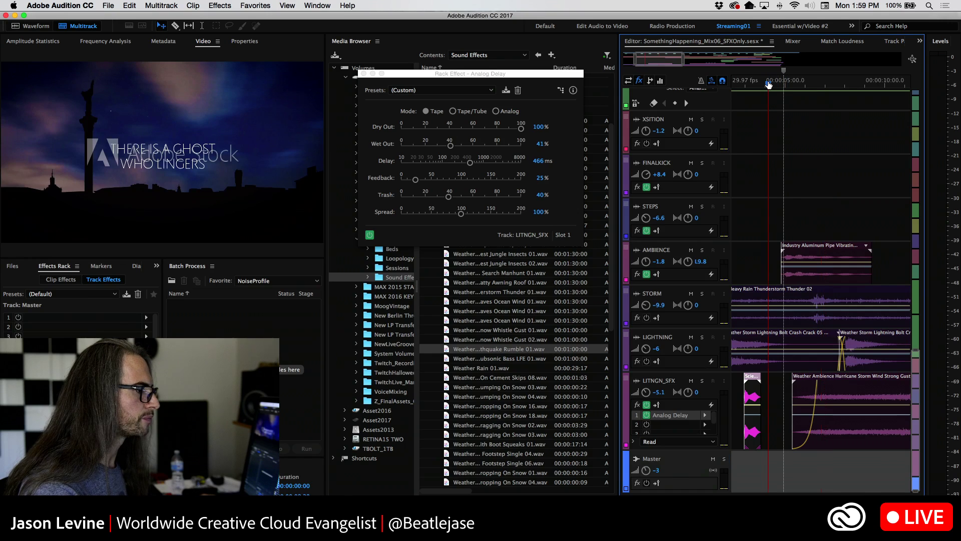
{"action": "left_click", "coordinate": [768, 84]}
{"action": "key", "text": "space"}
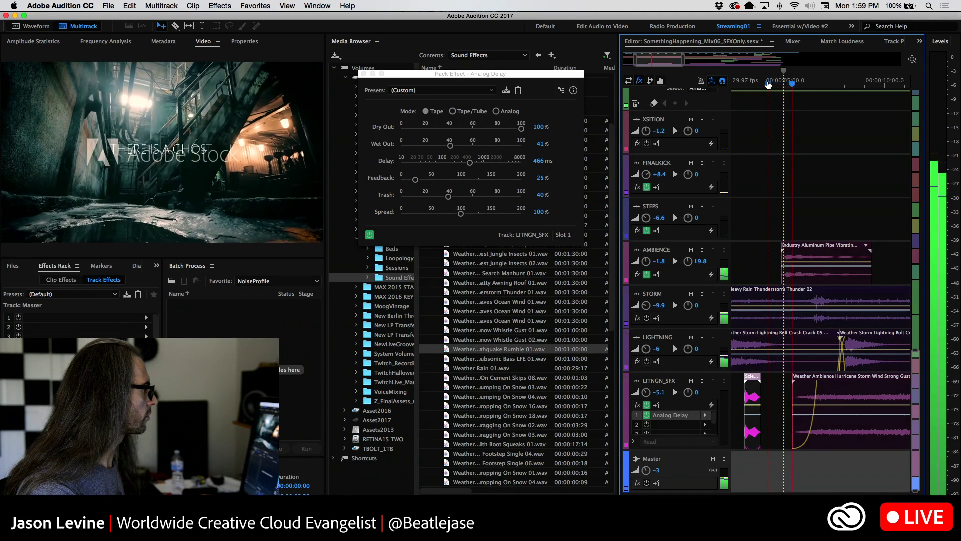
Solo and mute the AMBIENCE track, and run playback repeatedly from the start of its pipe clip
{"action": "left_click", "coordinate": [701, 250]}
{"action": "left_click", "coordinate": [691, 250]}
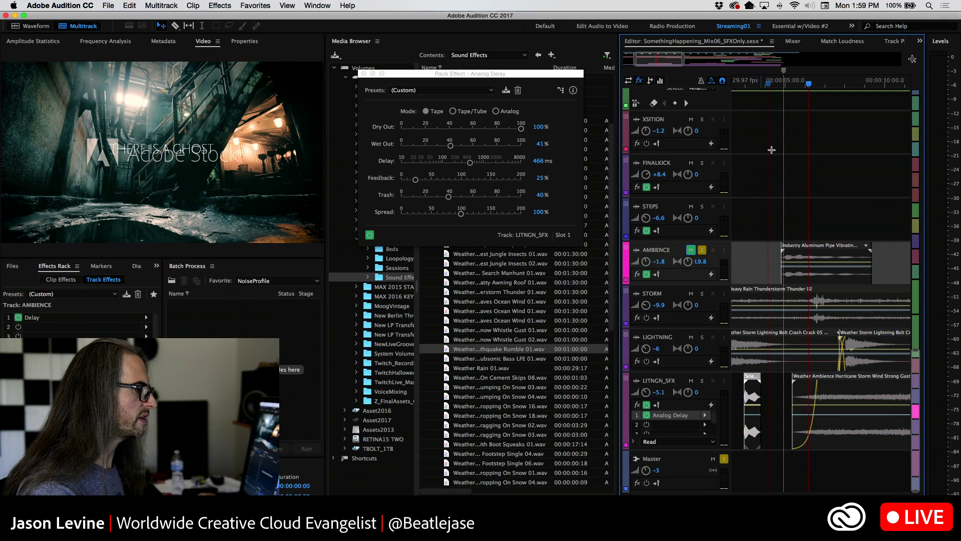
{"action": "left_click", "coordinate": [784, 87]}
{"action": "key", "text": "space"}
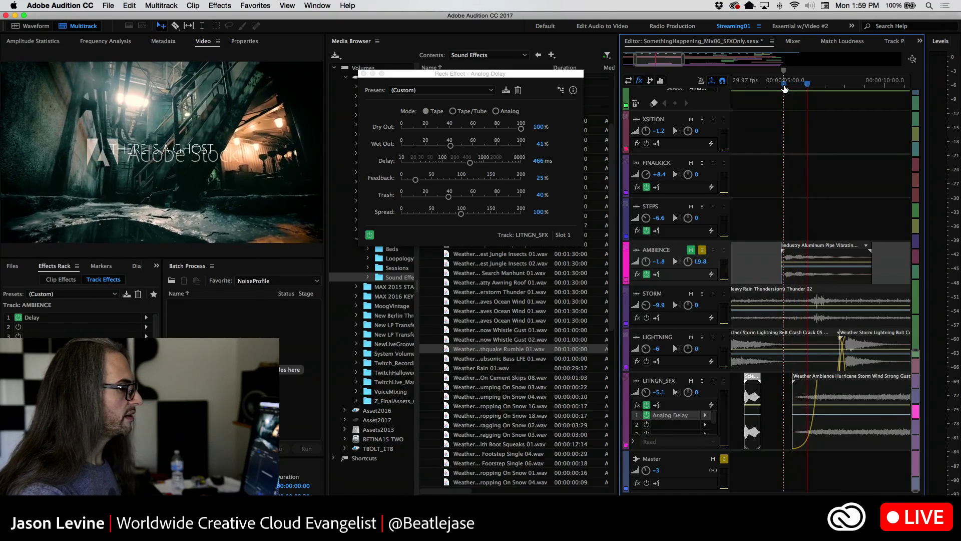
{"action": "left_click", "coordinate": [784, 88]}
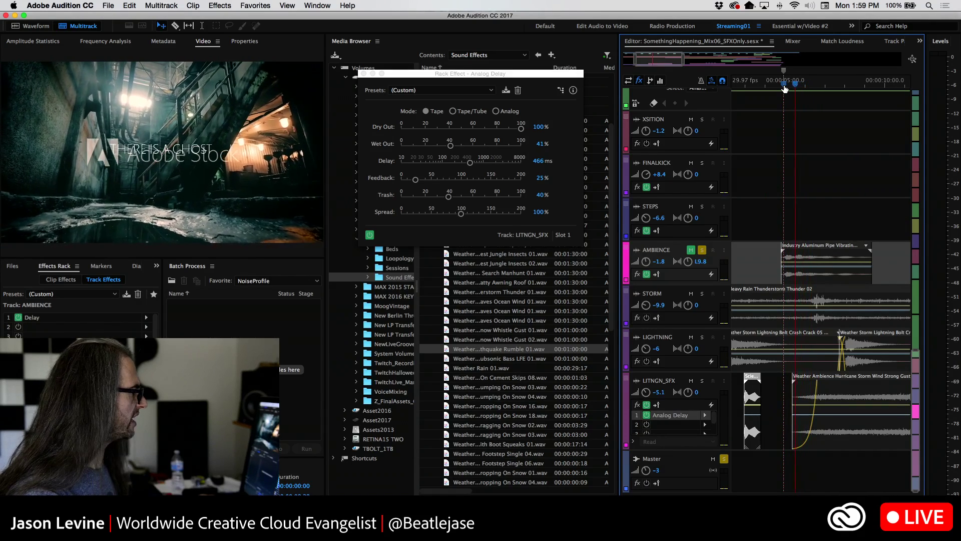
{"action": "left_click", "coordinate": [784, 88]}
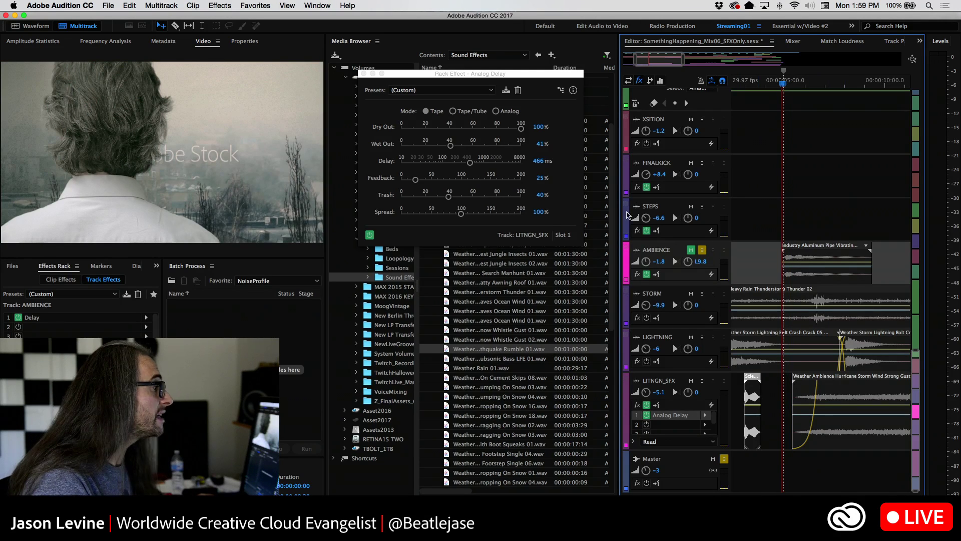
Close the Analog Delay window, and find the aluminum pipe vibrating 04 source file in the Industry sound effects folder
{"action": "left_click", "coordinate": [363, 74]}
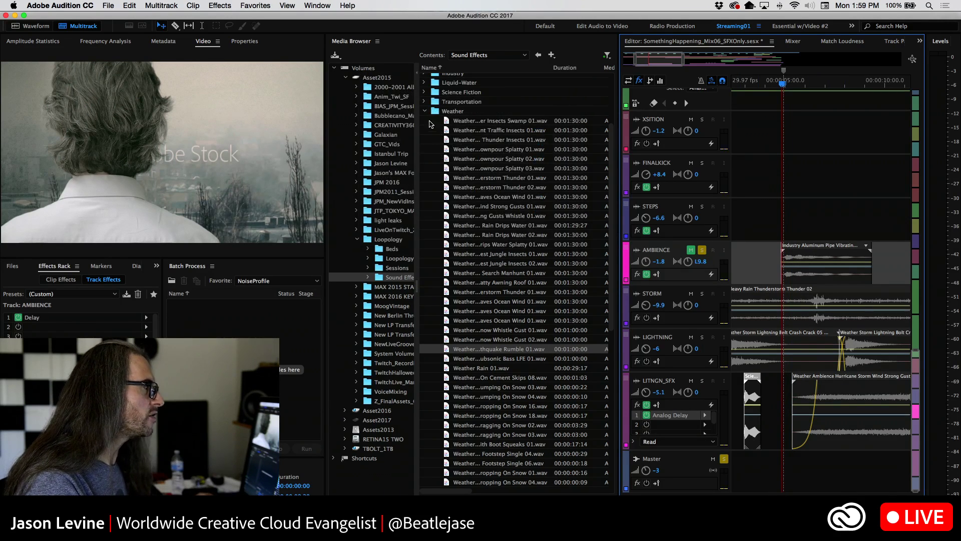
{"action": "left_click", "coordinate": [425, 111]}
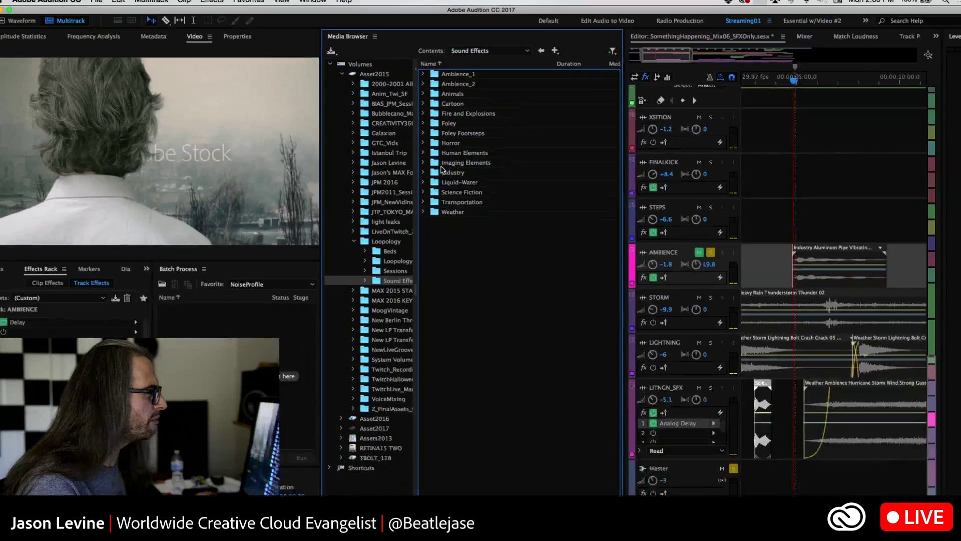
{"action": "left_click", "coordinate": [377, 166]}
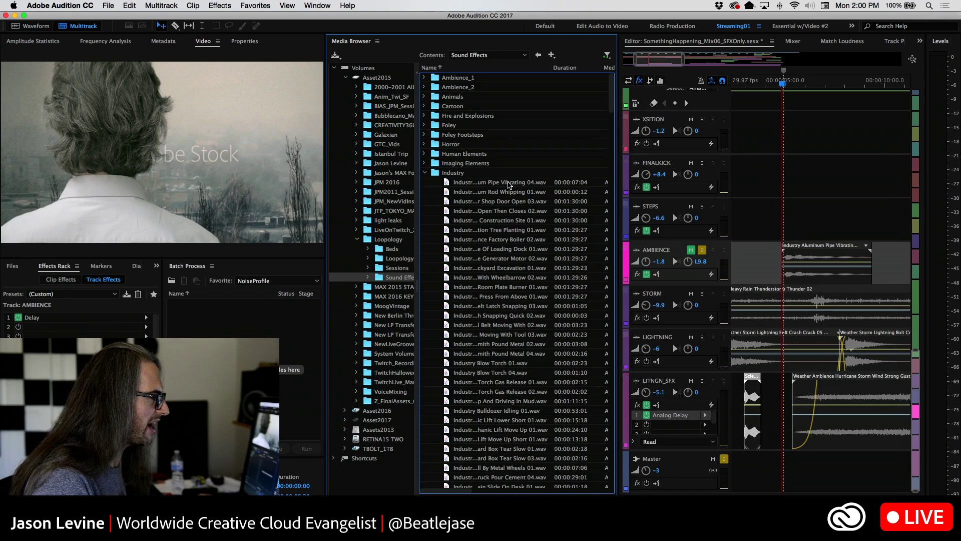
{"action": "left_click", "coordinate": [509, 182]}
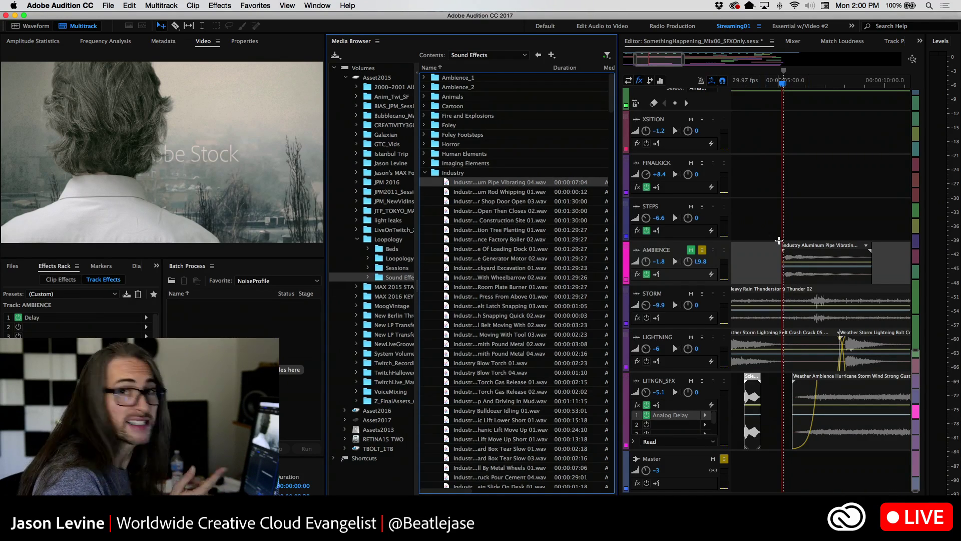
Preview other Industry sound effects, including the shop door, construction site, generator motor, metal wheels and mechanical lift files
{"action": "left_click", "coordinate": [513, 192]}
{"action": "left_click", "coordinate": [510, 202]}
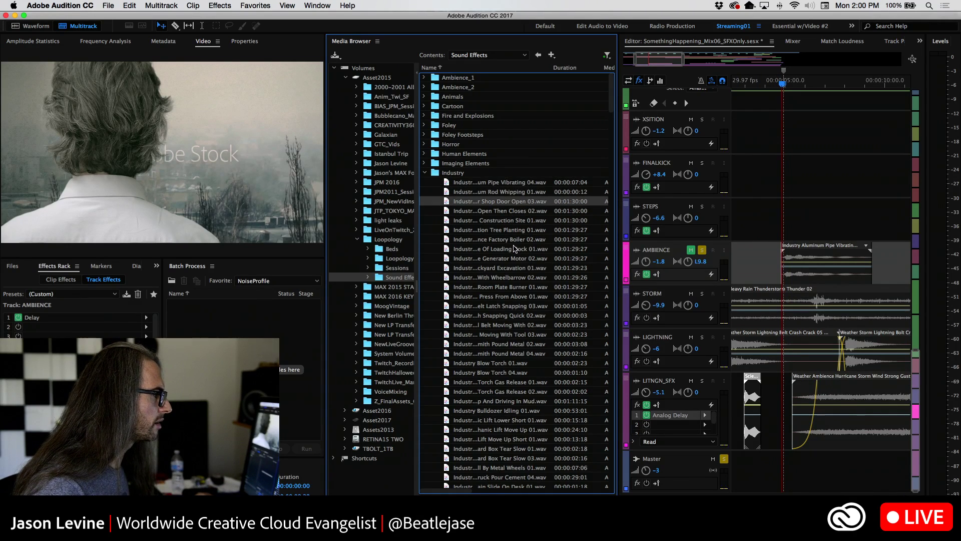
{"action": "left_click", "coordinate": [512, 212]}
{"action": "left_click", "coordinate": [513, 223]}
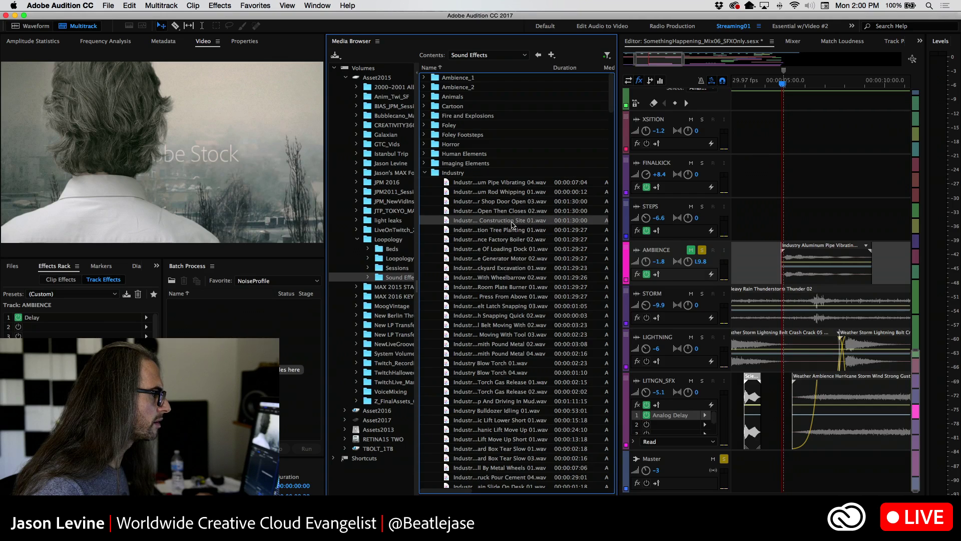
{"action": "left_click", "coordinate": [503, 259]}
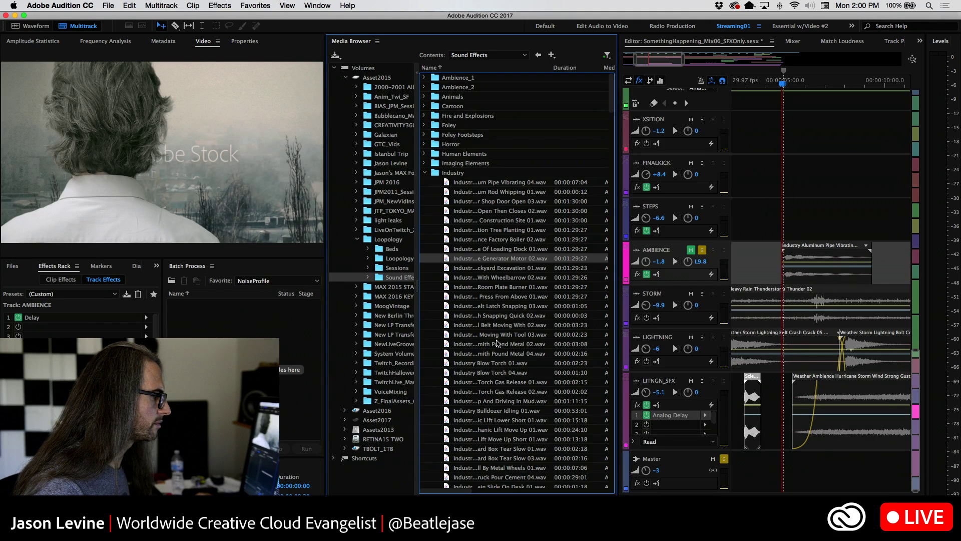
{"action": "left_click", "coordinate": [497, 335]}
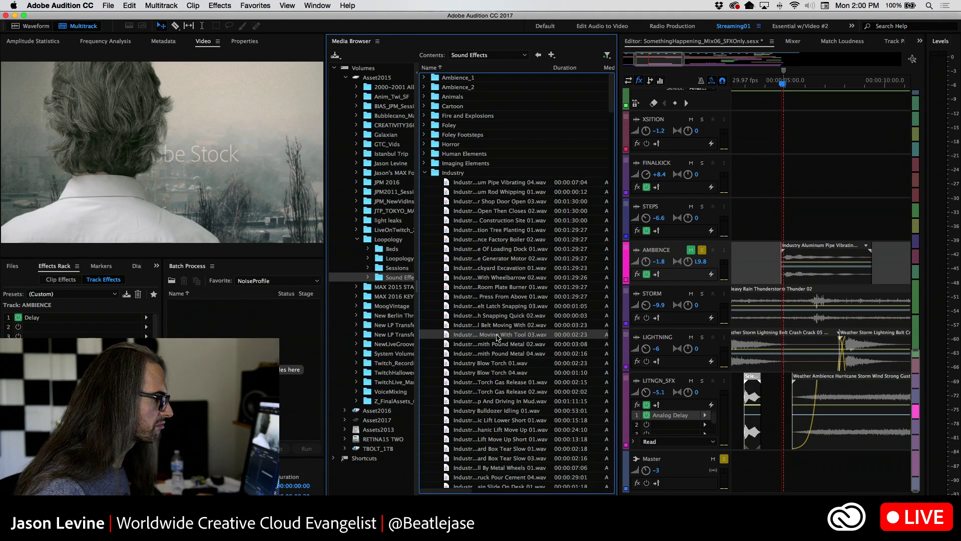
{"action": "left_click", "coordinate": [509, 440]}
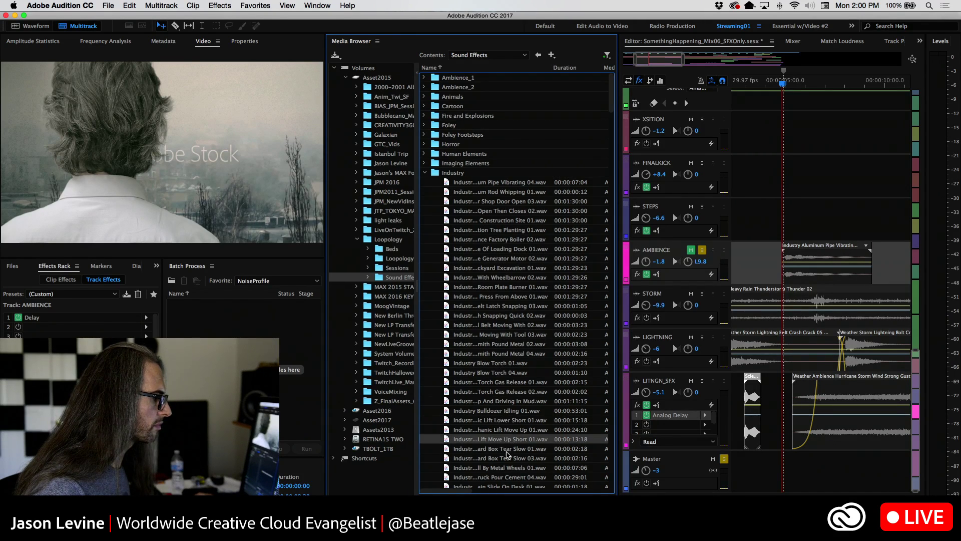
{"action": "left_click", "coordinate": [505, 469]}
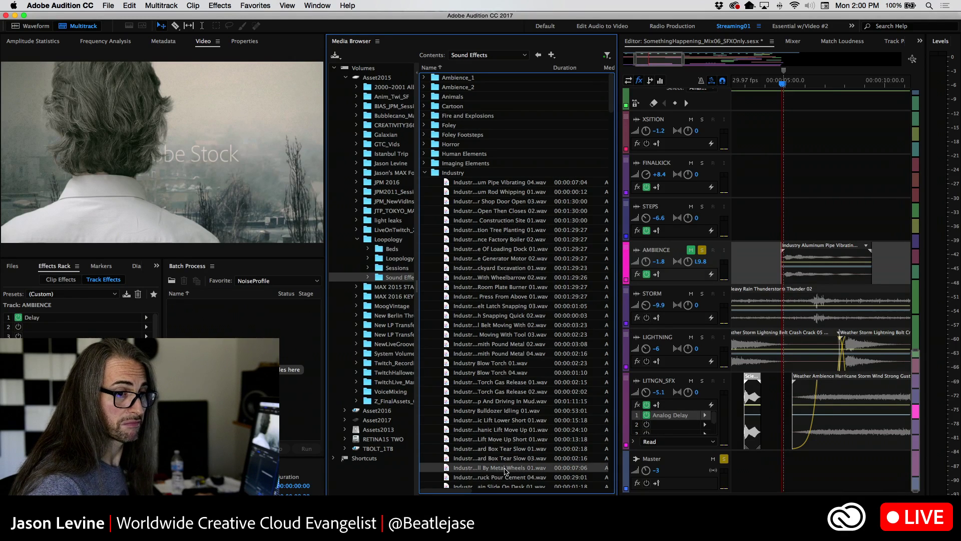
{"action": "left_click", "coordinate": [506, 430]}
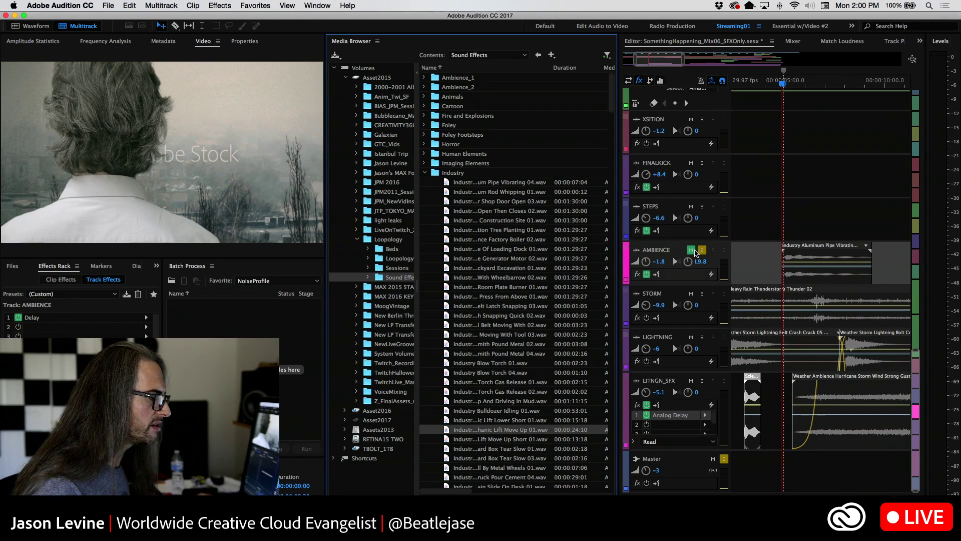
Unmute AMBIENCE, enlarge the tracks, and play its soloed pipe clip from a little before its start while bypassing the track effects
{"action": "left_click", "coordinate": [691, 252]}
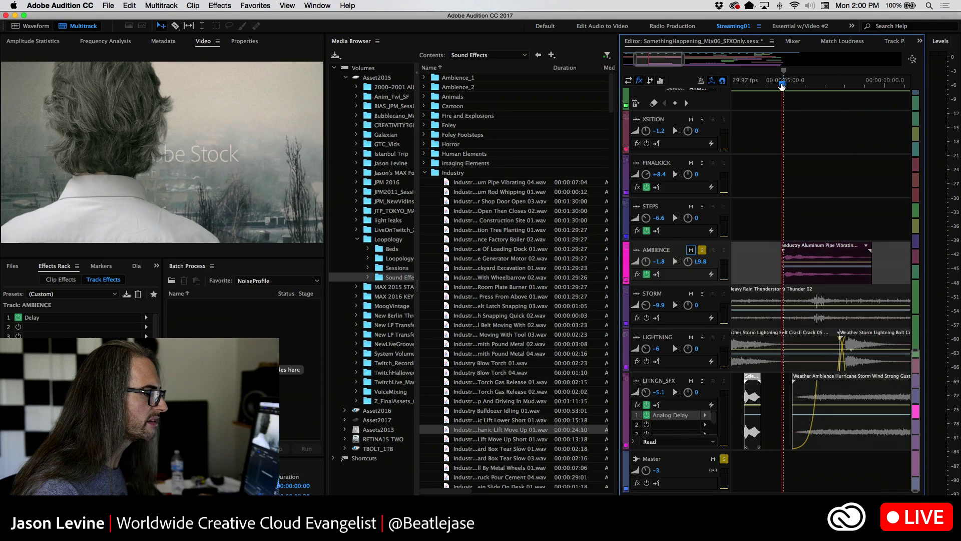
{"action": "left_click_drag", "start_coordinate": [782, 84], "coordinate": [751, 85]}
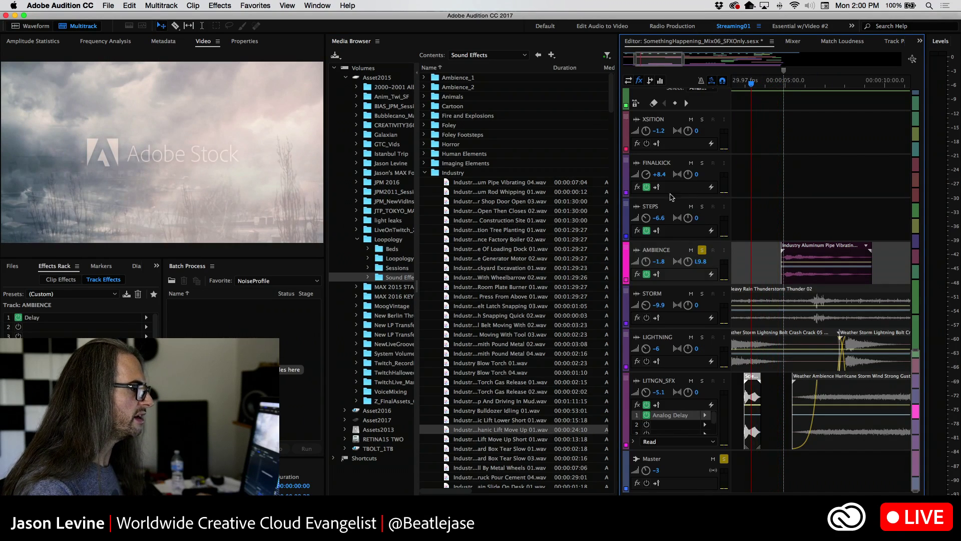
{"action": "key", "text": "space"}
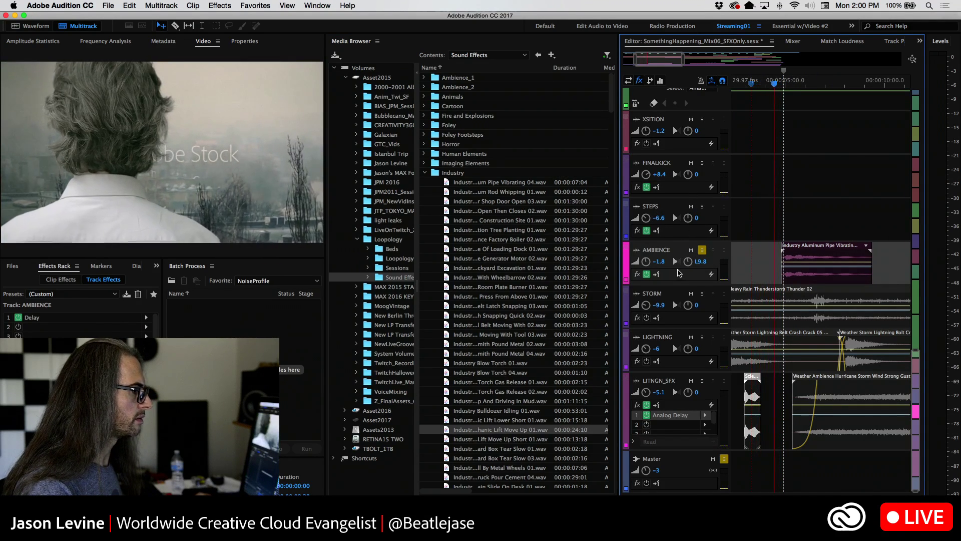
{"action": "scroll", "coordinate": [680, 268], "scroll_direction": "up", "scroll_amount": 3}
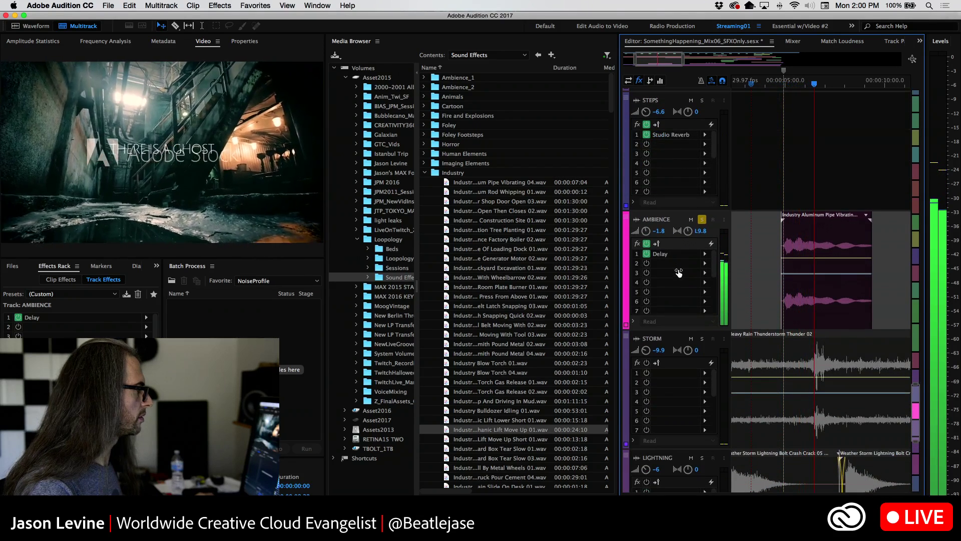
{"action": "key", "text": "space"}
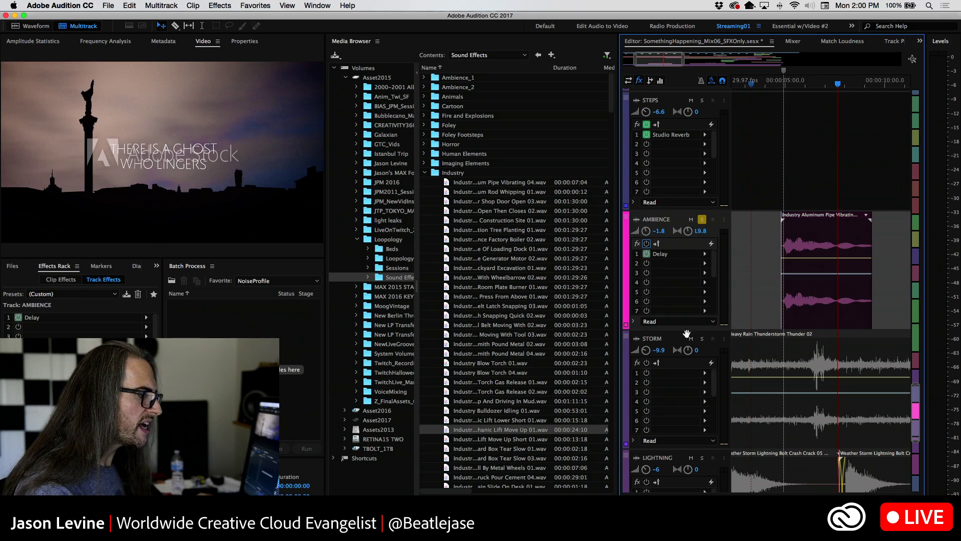
{"action": "left_click", "coordinate": [703, 338]}
{"action": "left_click", "coordinate": [703, 458]}
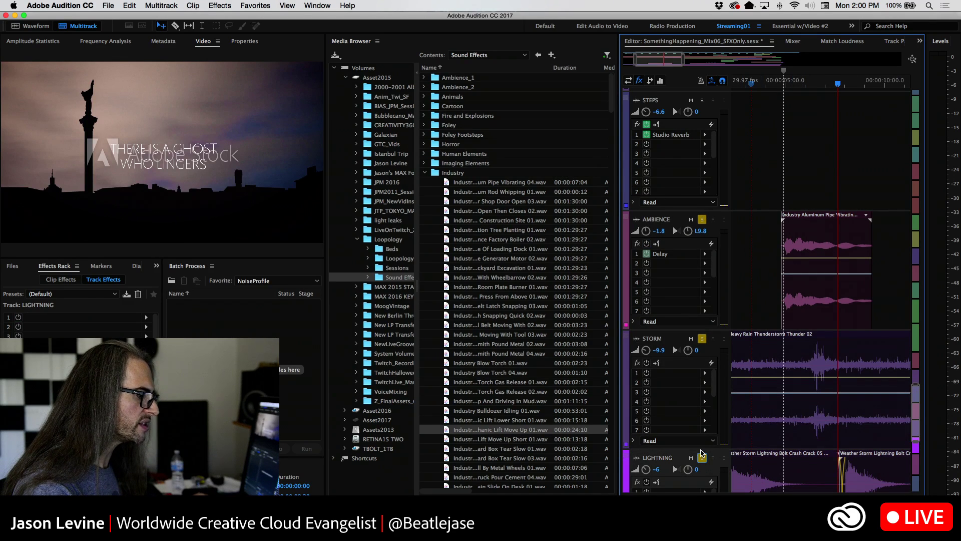
{"action": "left_click", "coordinate": [702, 460]}
{"action": "left_click", "coordinate": [702, 339]}
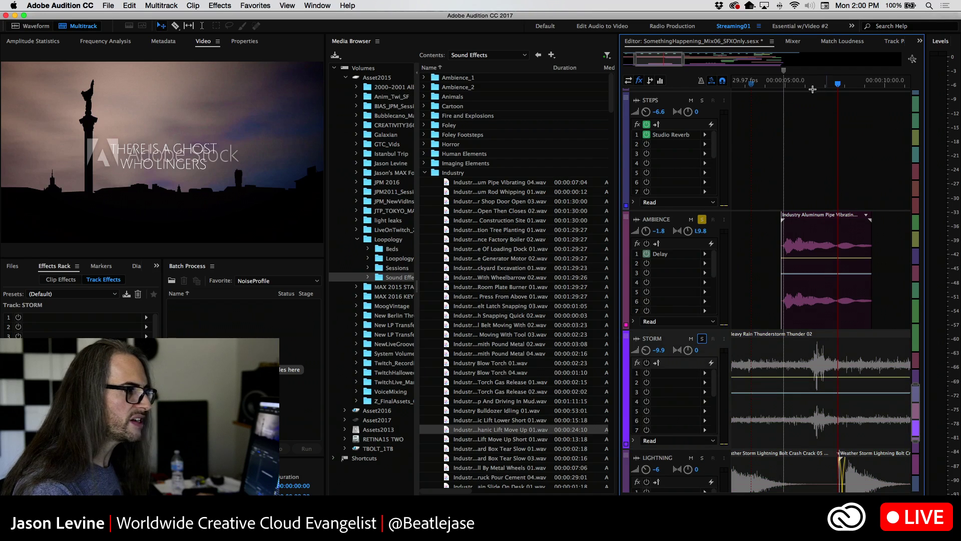
Play the soloed AMBIENCE pipe clip from just before its start with the track effects bypassed
{"action": "left_click", "coordinate": [774, 84]}
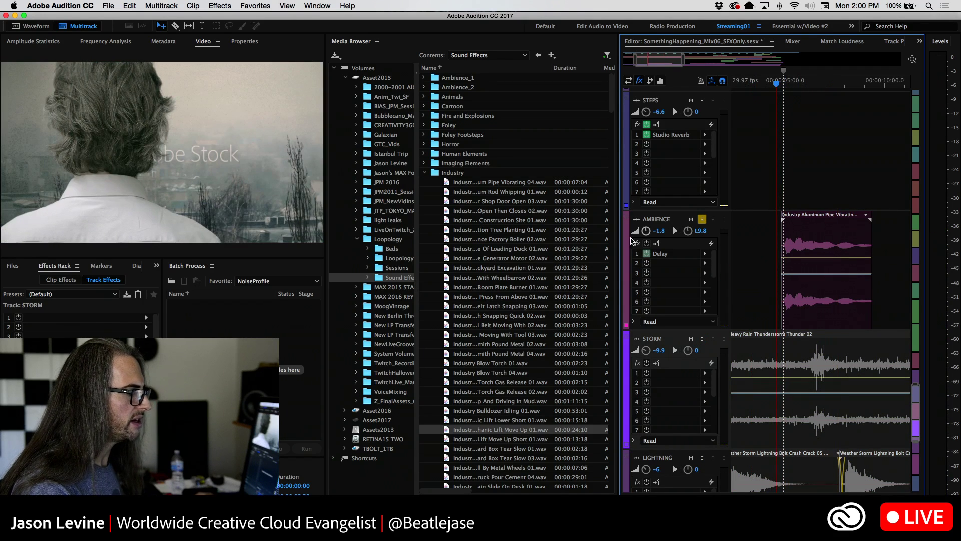
{"action": "key", "text": "space"}
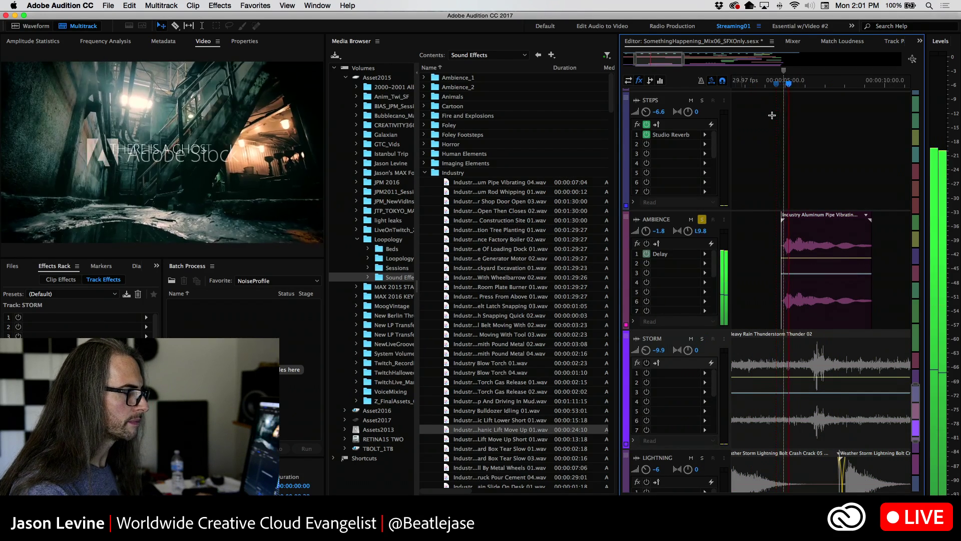
{"action": "left_click", "coordinate": [781, 84]}
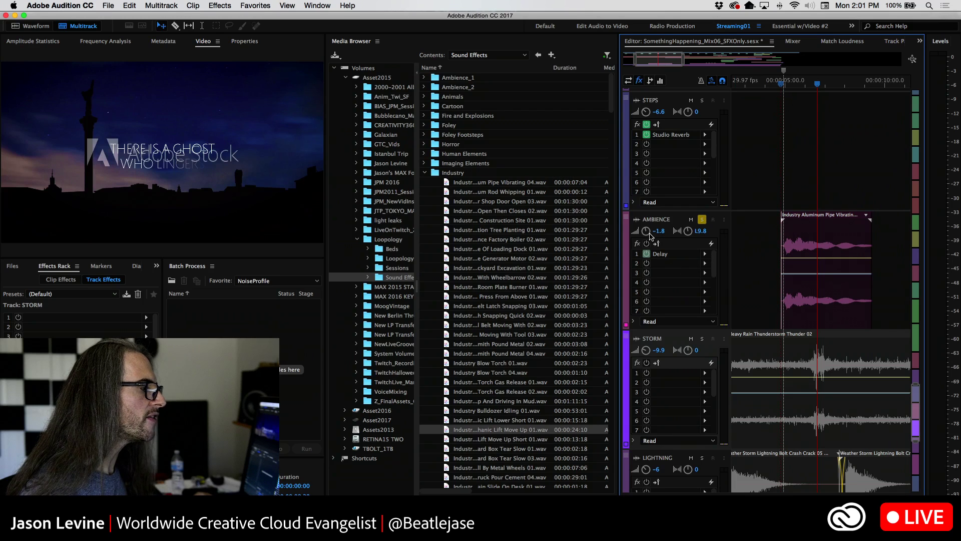
Turn the AMBIENCE track effects back on and play its pipe clip with the Delay from just before its start
{"action": "left_click", "coordinate": [647, 243]}
{"action": "left_click", "coordinate": [779, 85]}
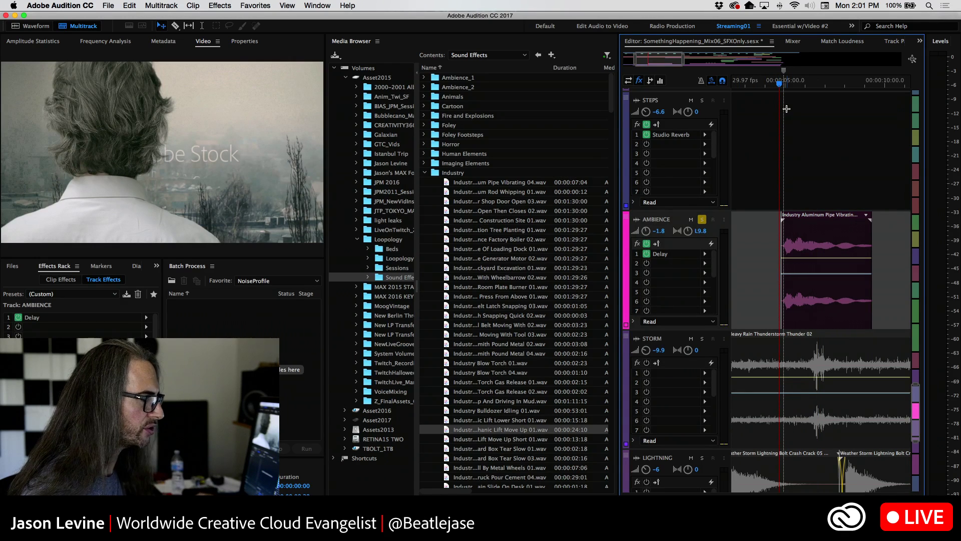
{"action": "key", "text": "space"}
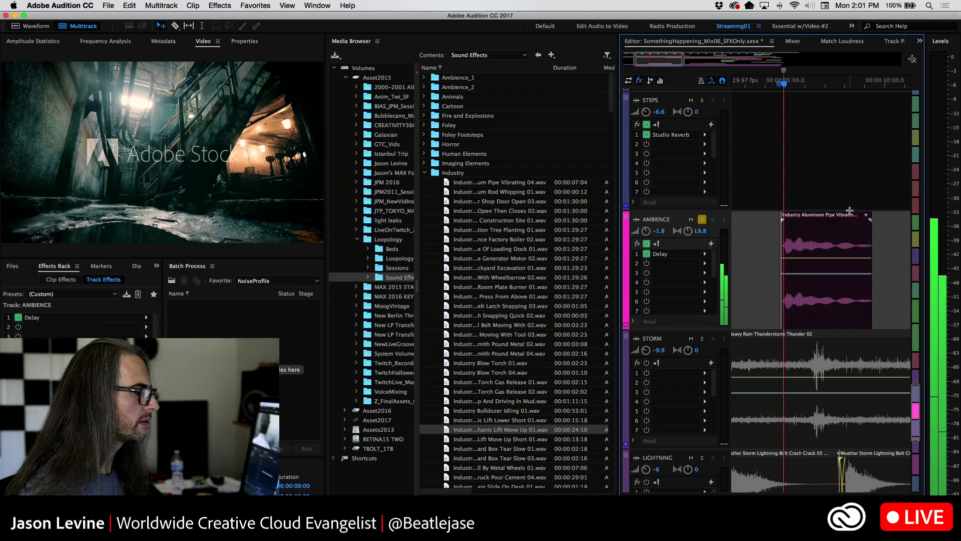
{"action": "key", "text": "space"}
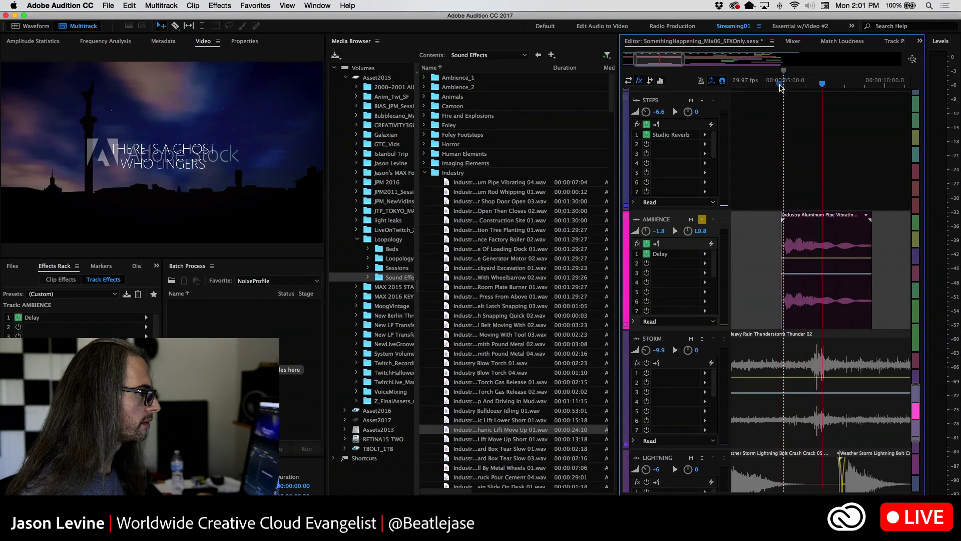
{"action": "key", "text": "space"}
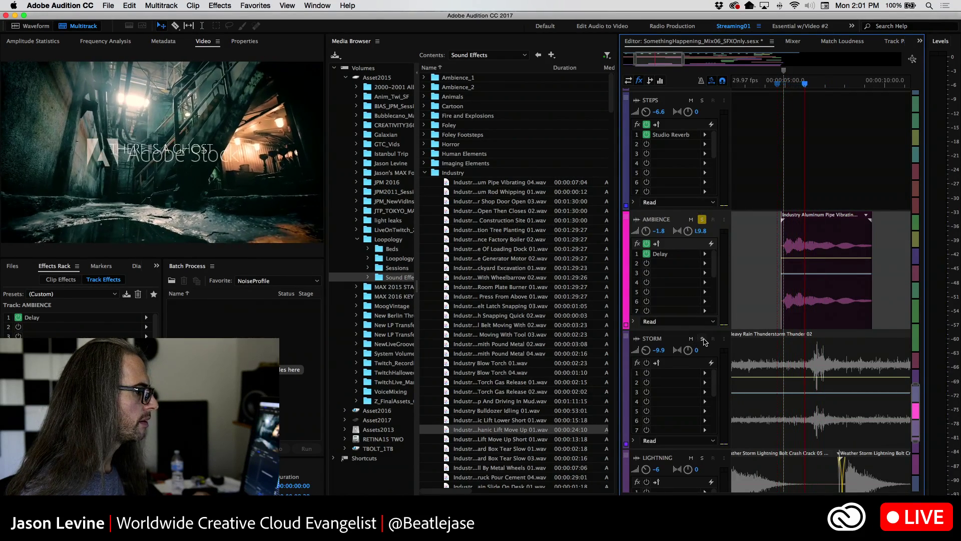
Solo the STORM, LIGHTNING and LITNGN_SFX tracks together with AMBIENCE
{"action": "left_click", "coordinate": [701, 338]}
{"action": "left_click", "coordinate": [701, 458]}
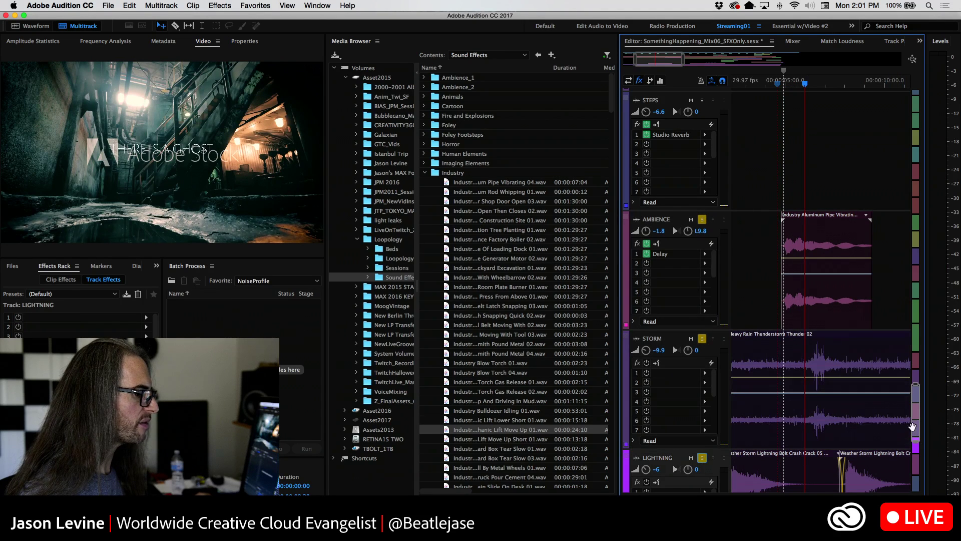
{"action": "scroll", "coordinate": [897, 450], "scroll_direction": "down", "scroll_amount": 5}
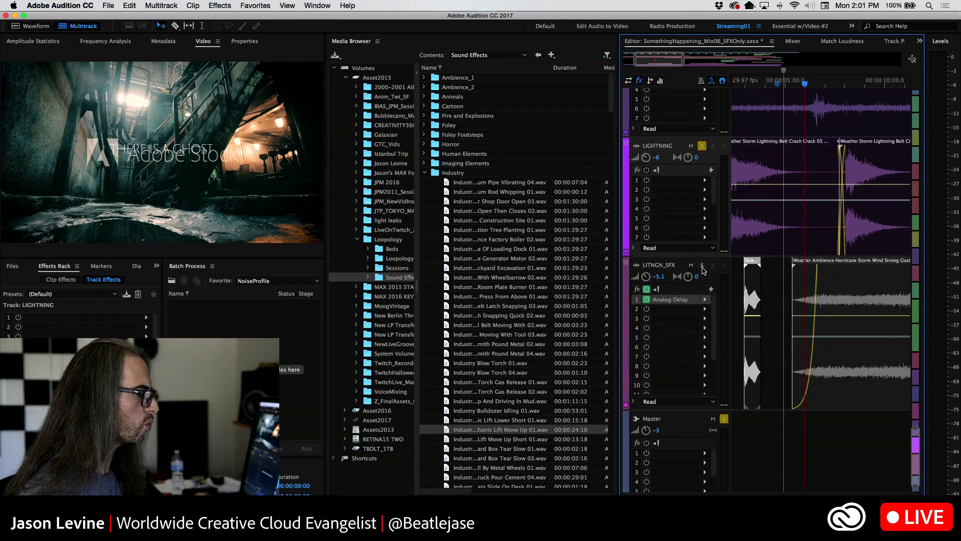
{"action": "left_click", "coordinate": [702, 265]}
{"action": "scroll", "coordinate": [916, 422], "scroll_direction": "up", "scroll_amount": 5}
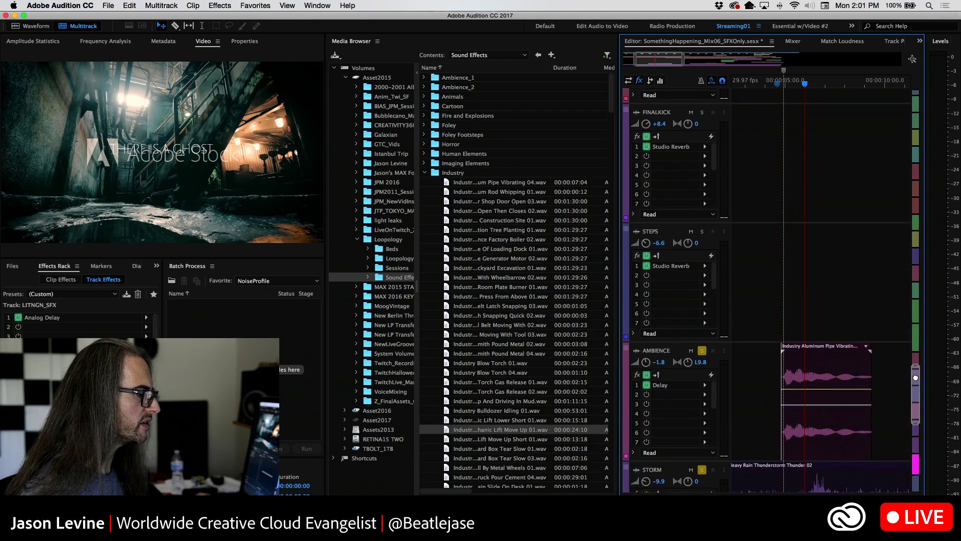
Play the soloed ambience, storm and lightning layers from just before the pipe clip
{"action": "left_click", "coordinate": [774, 81]}
{"action": "key", "text": "space"}
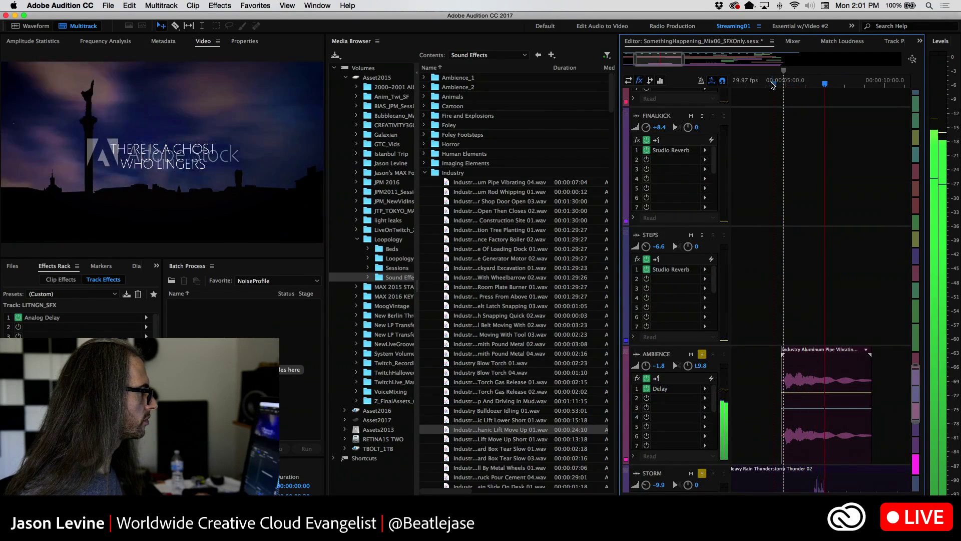
{"action": "left_click", "coordinate": [773, 84]}
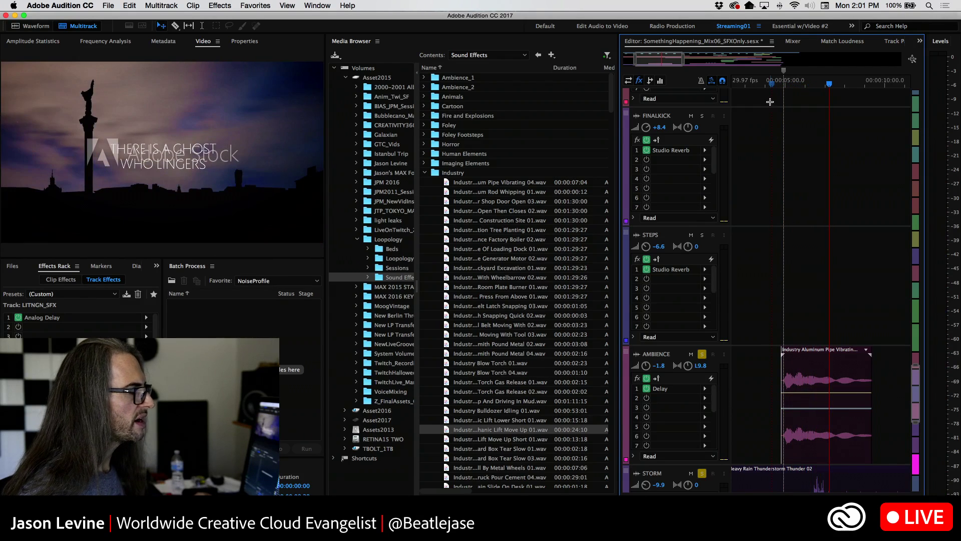
{"action": "key", "text": "space"}
Set the pipe clip's stretch to Realtime and Polyphonic, play it at a pitch of -6 semitones, and set the pitch to -2 semitones
{"action": "left_click_drag", "start_coordinate": [779, 87], "coordinate": [782, 92]}
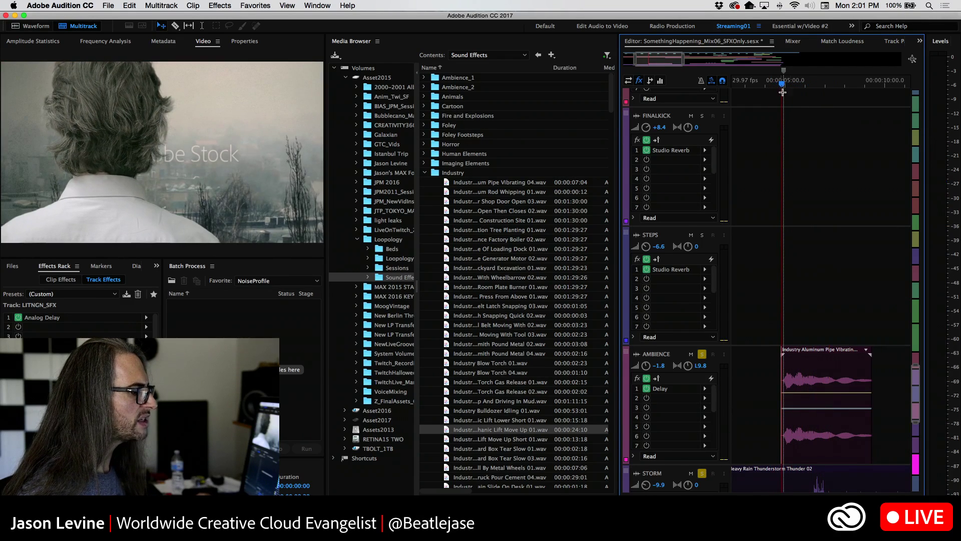
{"action": "left_click", "coordinate": [836, 373]}
{"action": "left_click", "coordinate": [243, 42]}
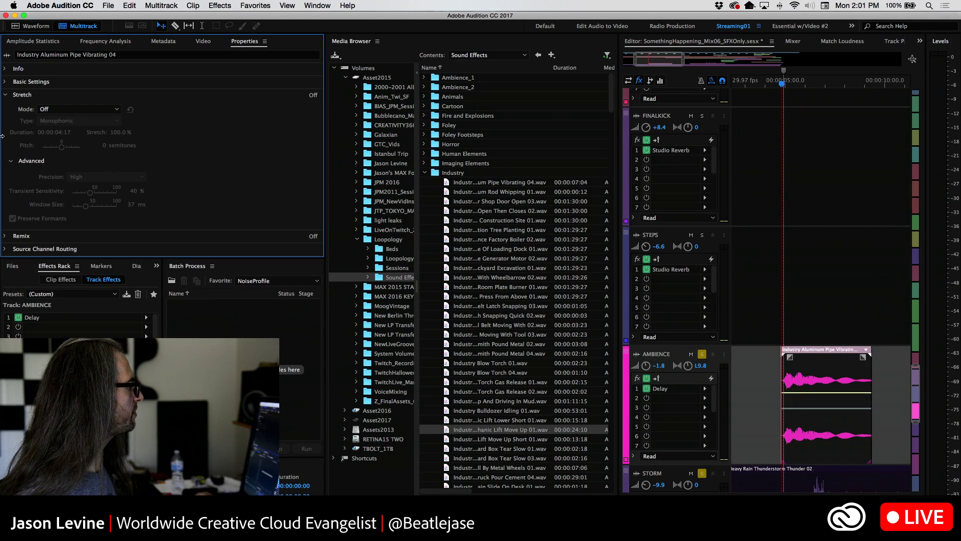
{"action": "left_click", "coordinate": [78, 109]}
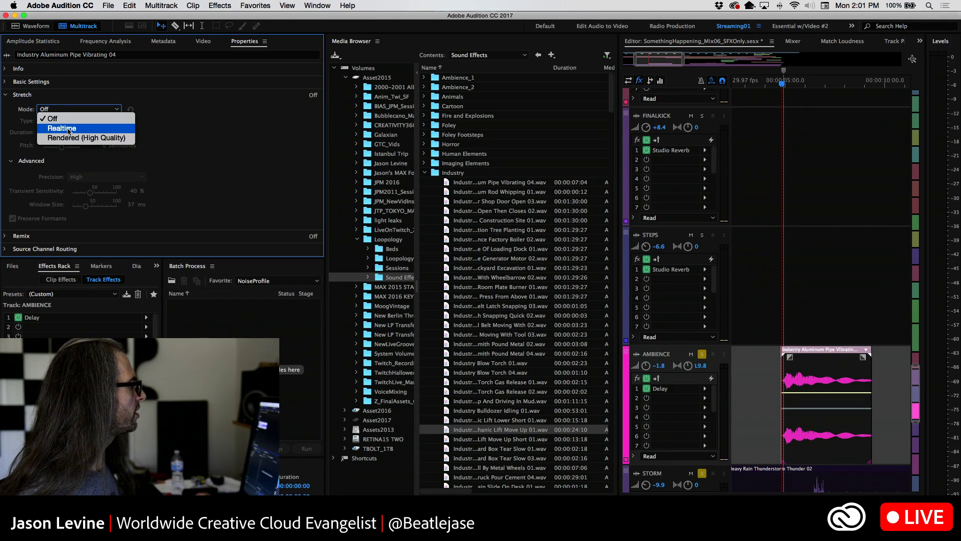
{"action": "left_click", "coordinate": [53, 125]}
{"action": "left_click", "coordinate": [75, 120]}
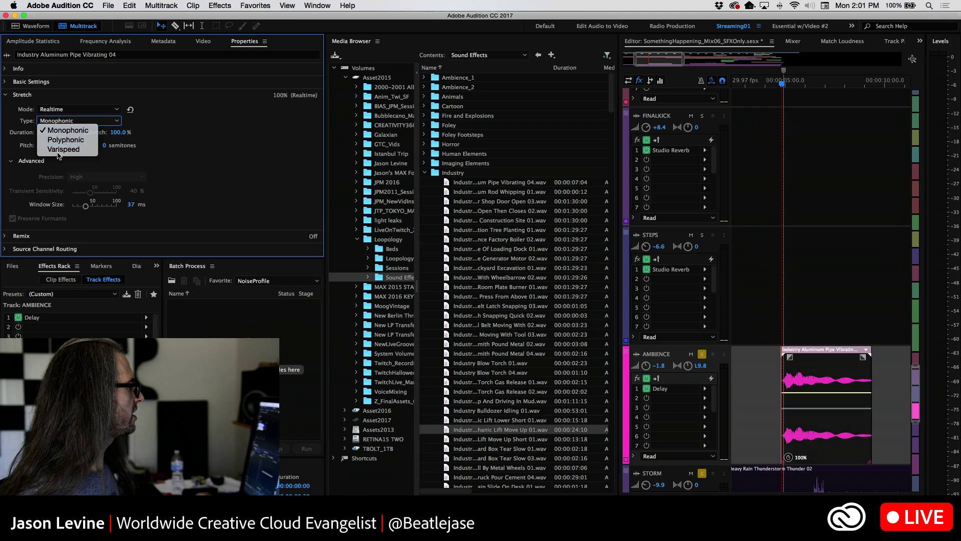
{"action": "left_click", "coordinate": [70, 135]}
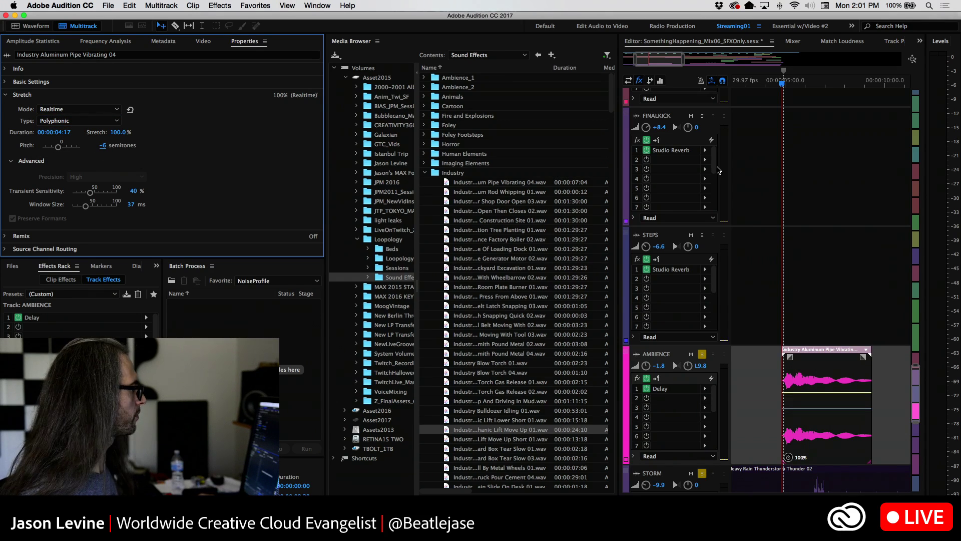
{"action": "key", "text": "space"}
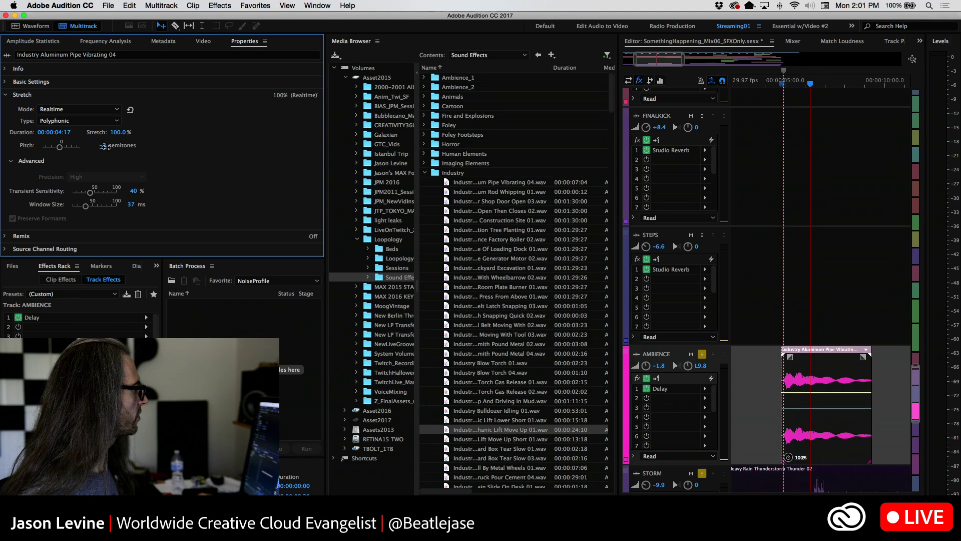
{"action": "left_click", "coordinate": [779, 87]}
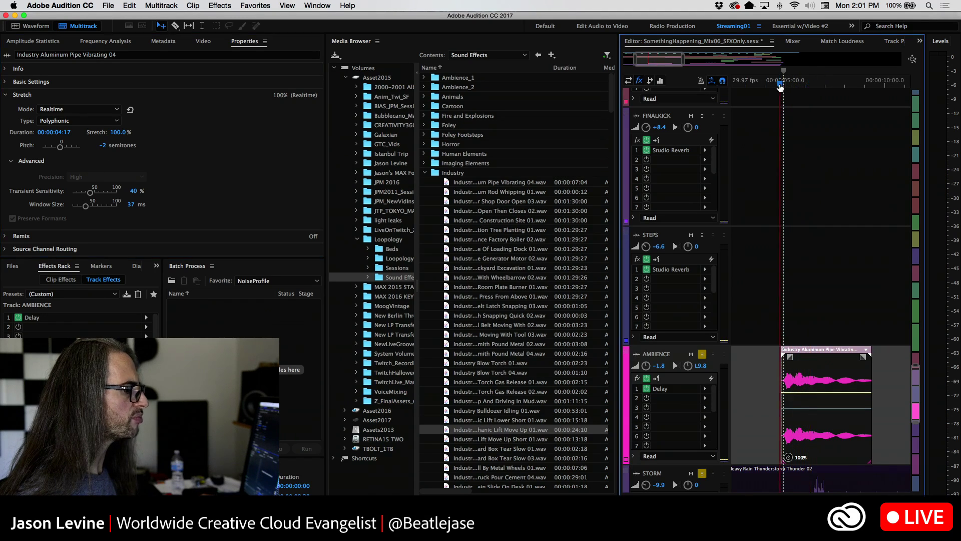
Play the soloed layers from the pipe clip's start with the Frequency Analysis graph shown
{"action": "left_click", "coordinate": [97, 42]}
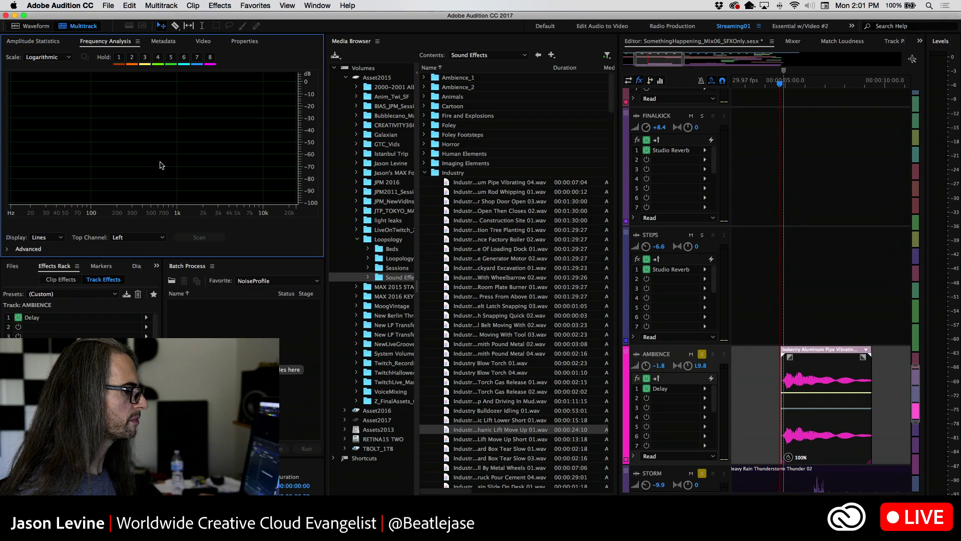
{"action": "key", "text": "space"}
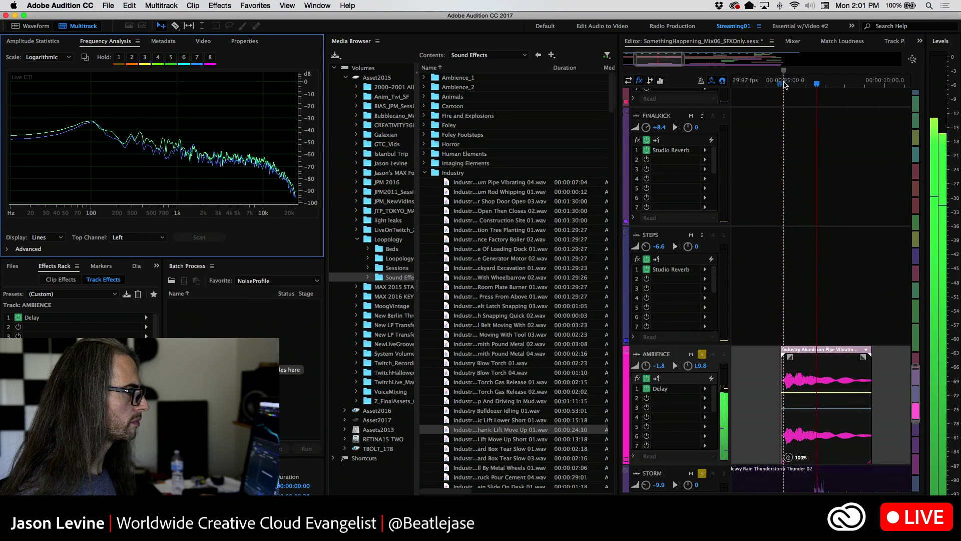
{"action": "key", "text": "space"}
{"action": "key", "text": "space"}
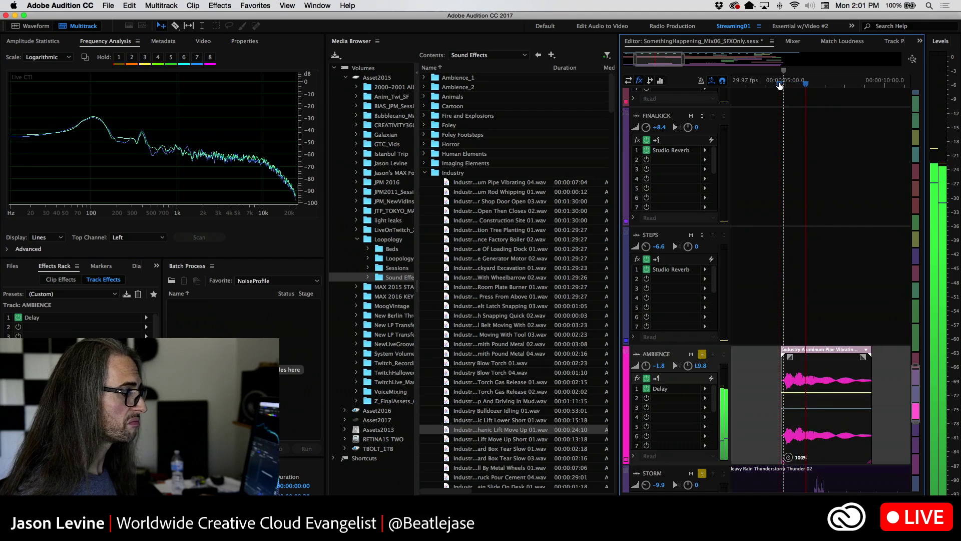
Bring back the video preview, play the pipe clip passage against it, and return the playhead to near the clip's start
{"action": "key", "text": "alt+7"}
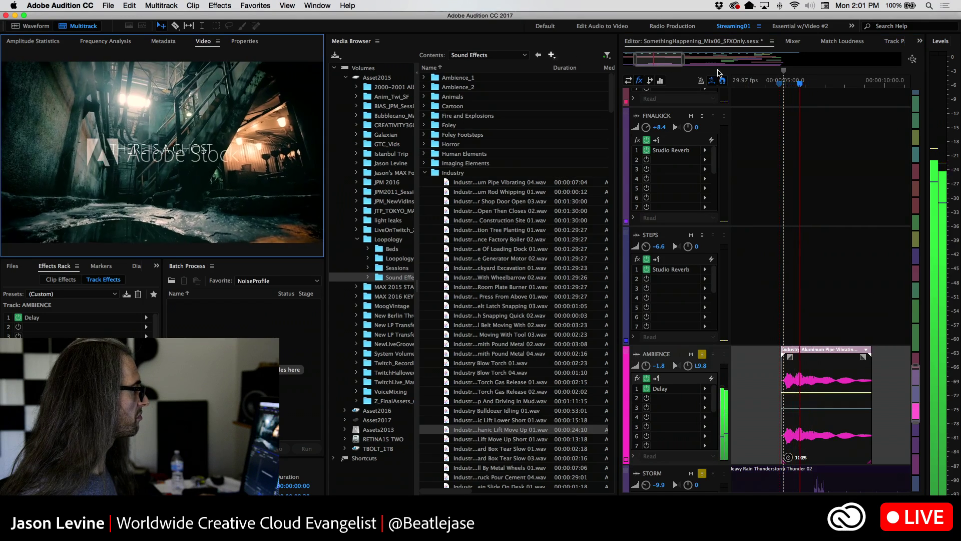
{"action": "key", "text": "space"}
{"action": "key", "text": "space"}
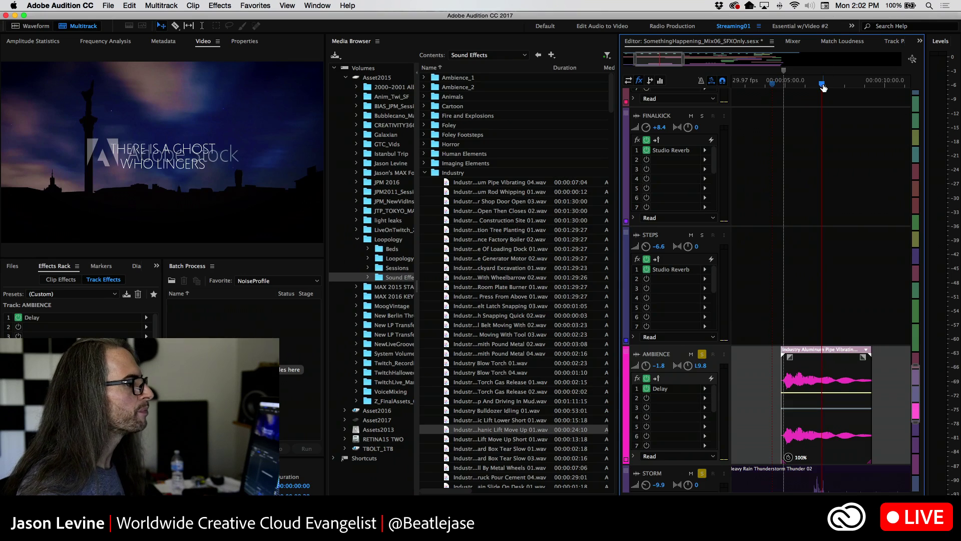
{"action": "left_click_drag", "start_coordinate": [823, 84], "coordinate": [789, 84]}
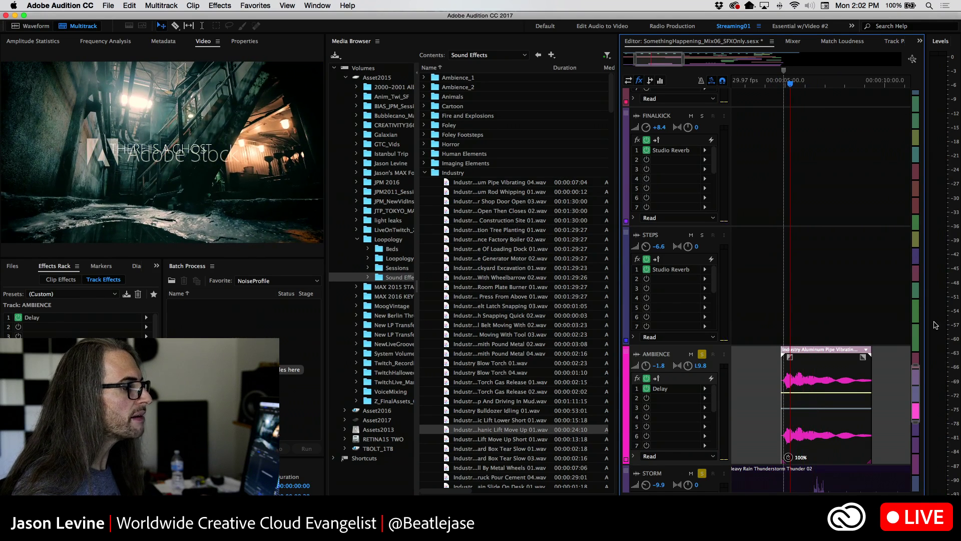
Minimize the track heights, unmute the KICK track, play it with the soloed layers from before its first clip, and solo it
{"action": "left_click_drag", "start_coordinate": [915, 365], "coordinate": [919, 44]}
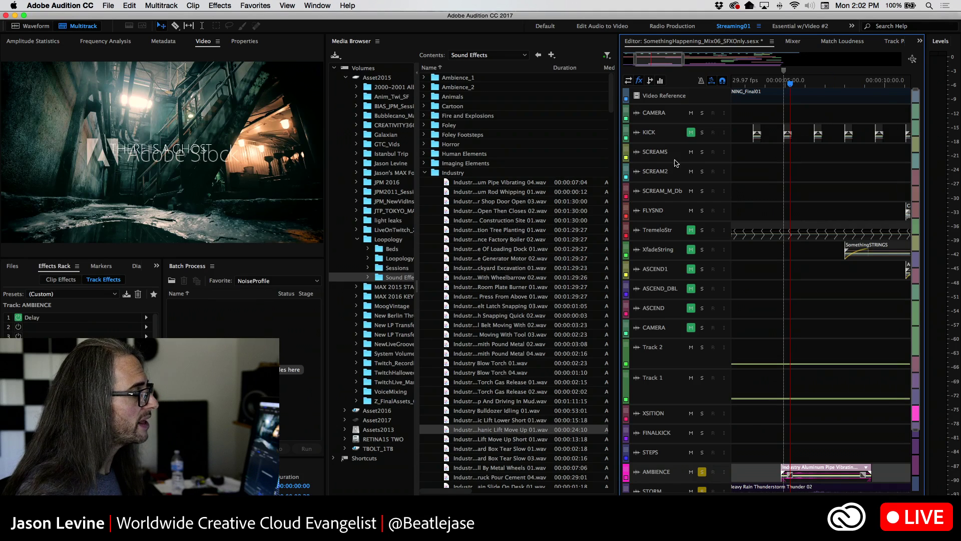
{"action": "left_click", "coordinate": [750, 85]}
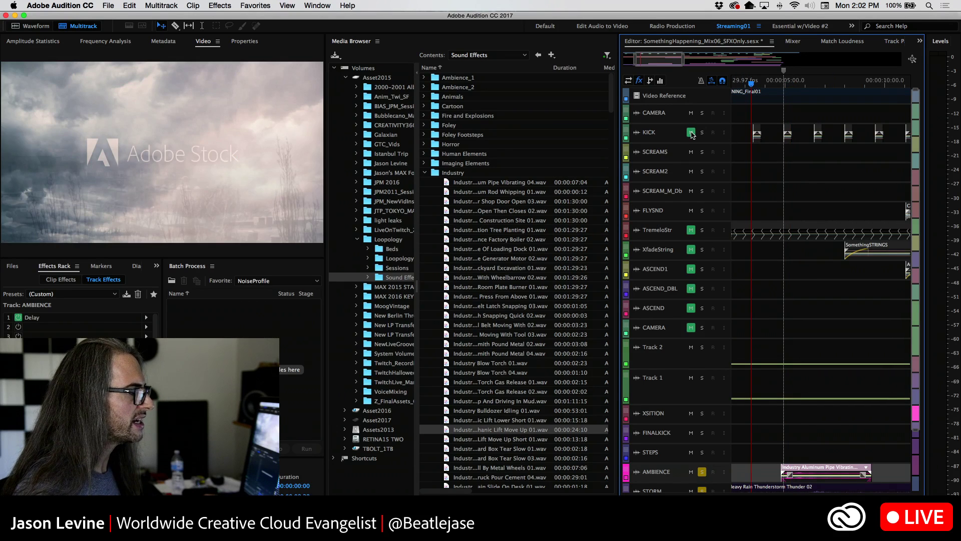
{"action": "left_click", "coordinate": [692, 133]}
{"action": "key", "text": "space"}
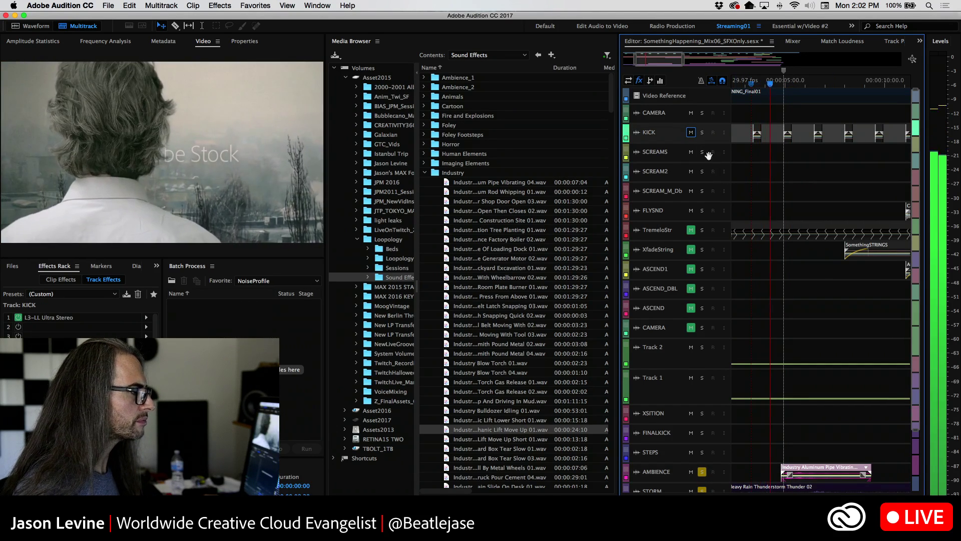
{"action": "left_click", "coordinate": [702, 133]}
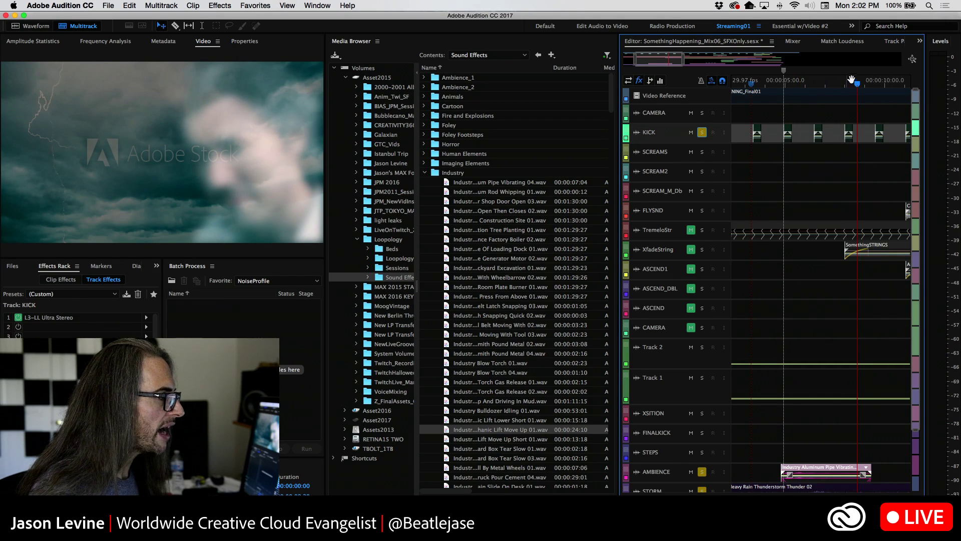
Unsolo KICK and unmute the lower CAMERA, ASCEND, ASCEND_DBL, ASCEND1, XfadeString and TremeloStr tracks, with the playhead just before the pipe clip
{"action": "left_click_drag", "start_coordinate": [857, 85], "coordinate": [769, 82]}
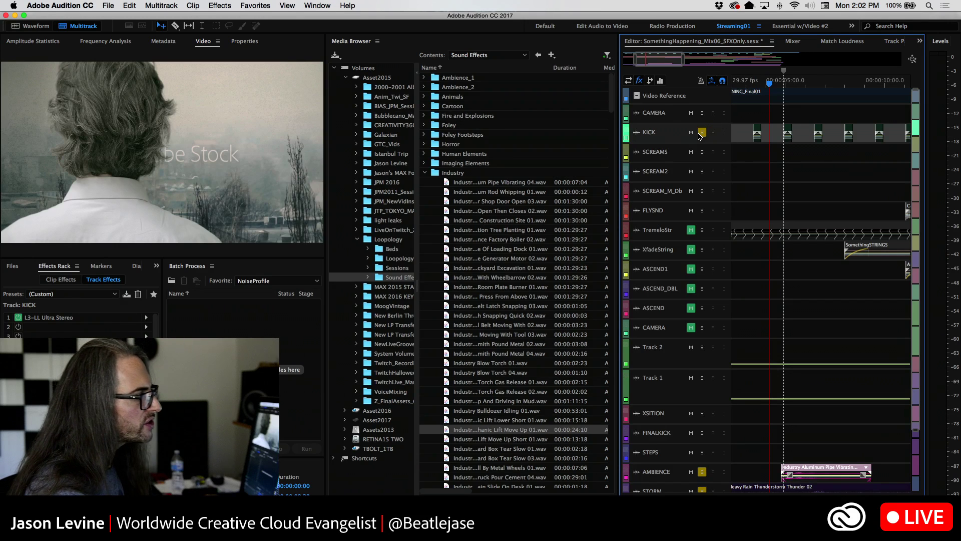
{"action": "left_click", "coordinate": [691, 328]}
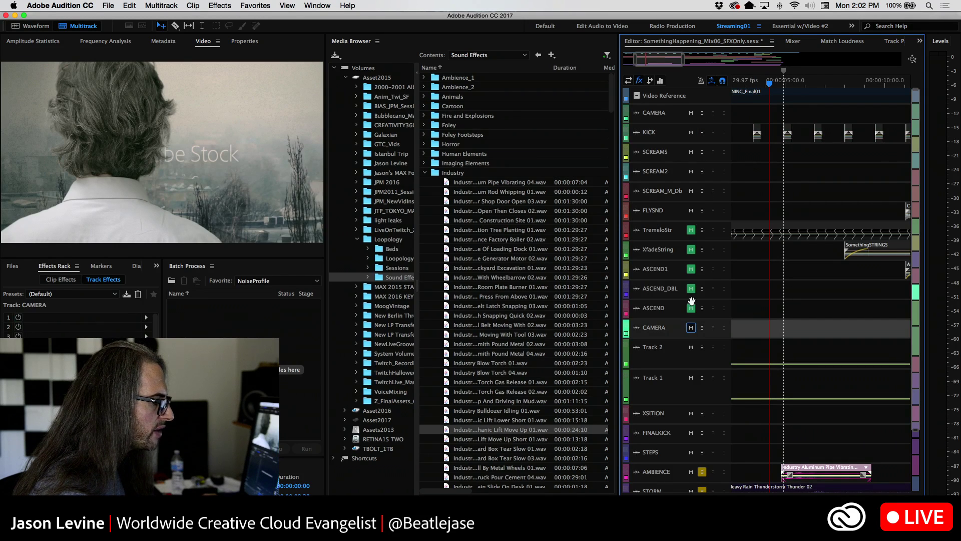
{"action": "left_click", "coordinate": [690, 308]}
{"action": "left_click", "coordinate": [691, 288]}
{"action": "left_click", "coordinate": [691, 270]}
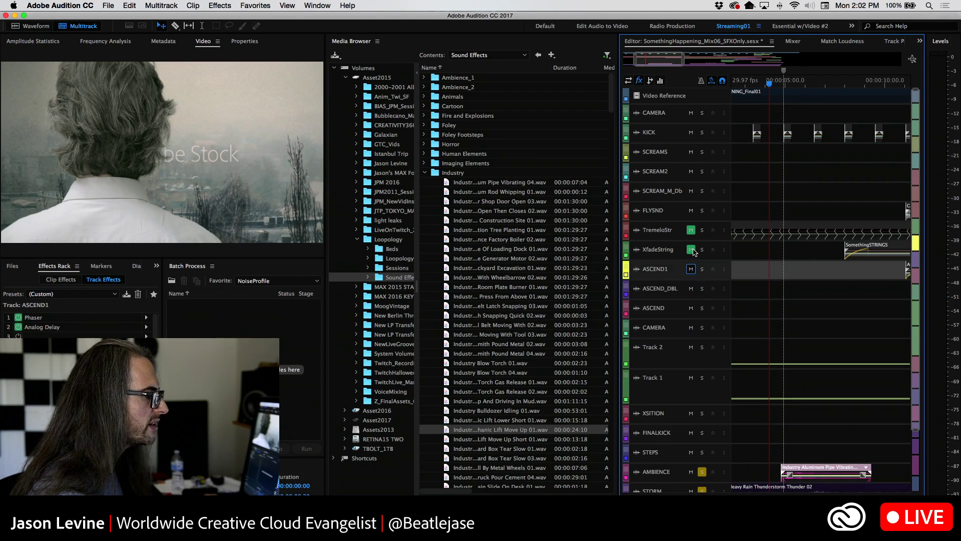
{"action": "left_click", "coordinate": [691, 249]}
{"action": "left_click", "coordinate": [691, 230]}
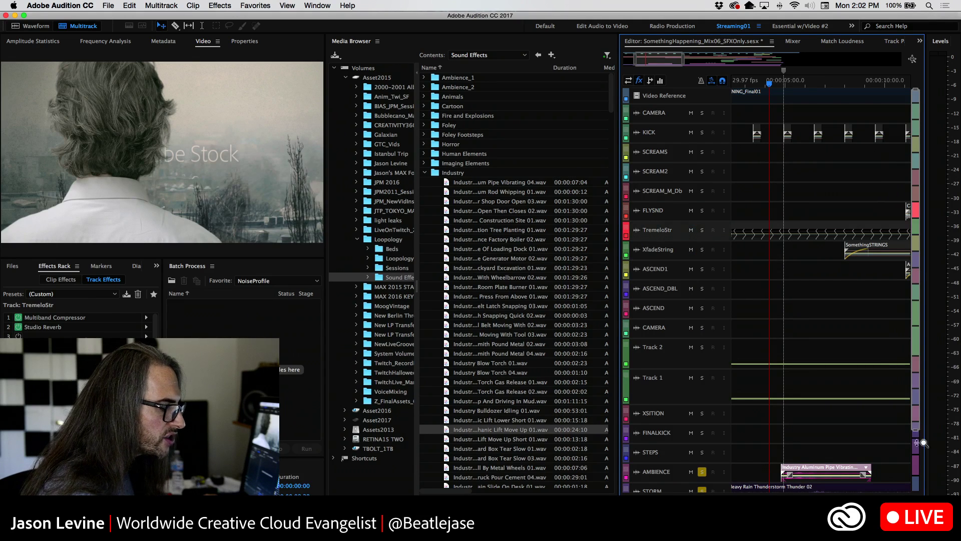
Clear all solos, show the full session timeline, return the playhead to the session start and play the complete mix
{"action": "left_click_drag", "start_coordinate": [920, 435], "coordinate": [917, 491]}
{"action": "left_click", "coordinate": [724, 485]}
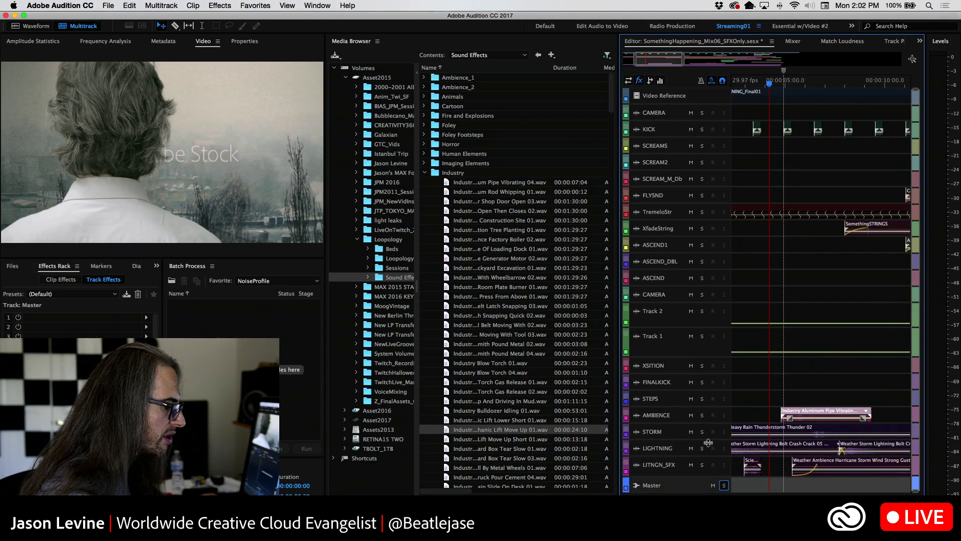
{"action": "left_click_drag", "start_coordinate": [634, 59], "coordinate": [577, 66]}
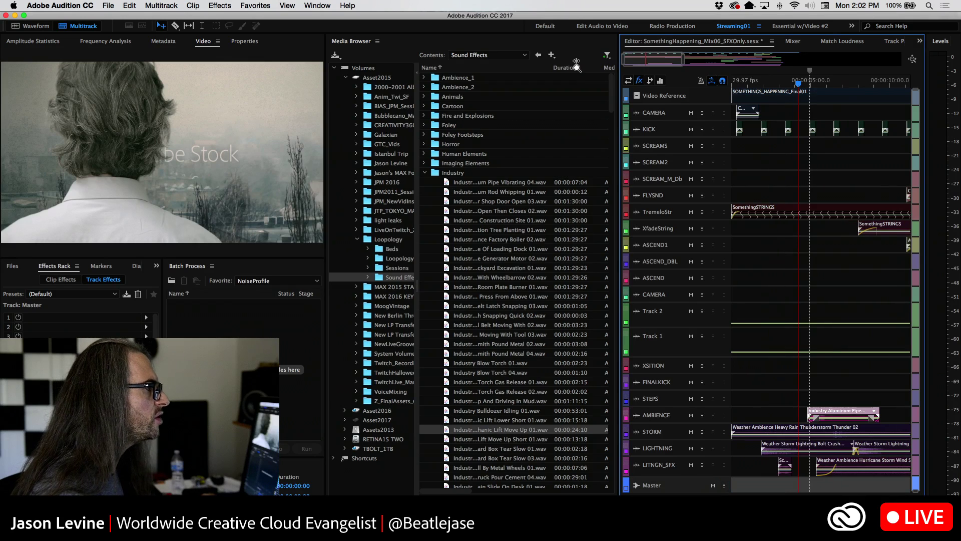
{"action": "left_click_drag", "start_coordinate": [689, 63], "coordinate": [902, 63]}
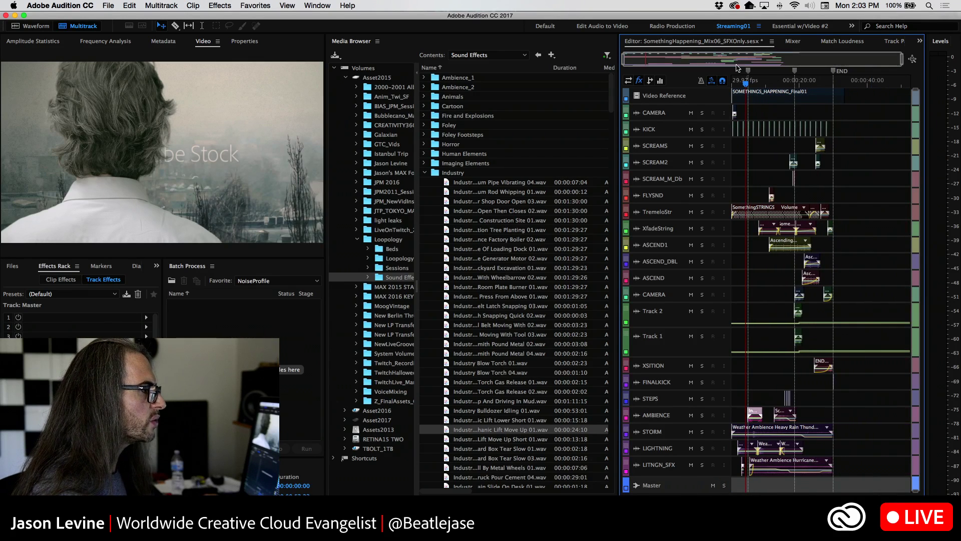
{"action": "left_click_drag", "start_coordinate": [742, 86], "coordinate": [689, 145]}
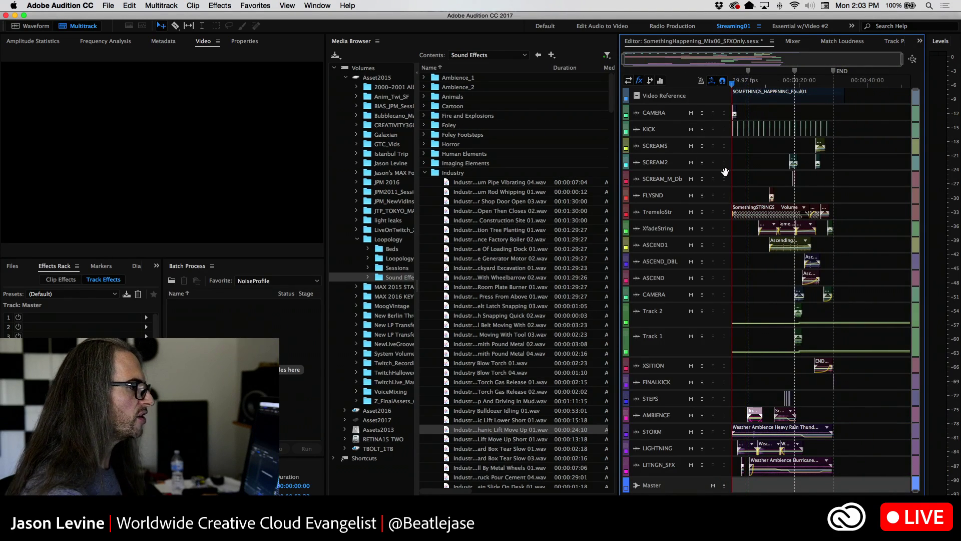
{"action": "key", "text": "space"}
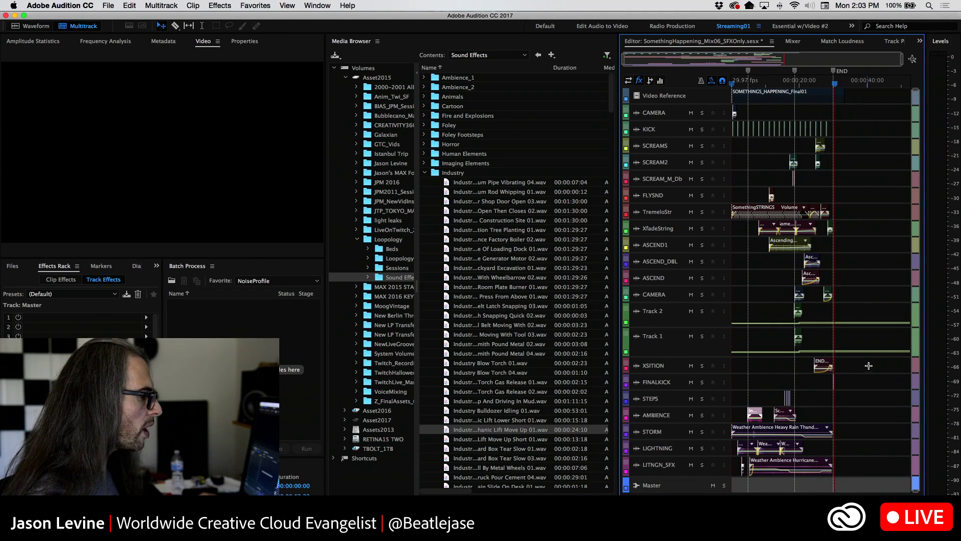
Open the clip at the end of the XSITION track, END_RevSuspense, in the waveform editor and play it
{"action": "scroll", "coordinate": [807, 367], "scroll_direction": "up", "scroll_amount": 5}
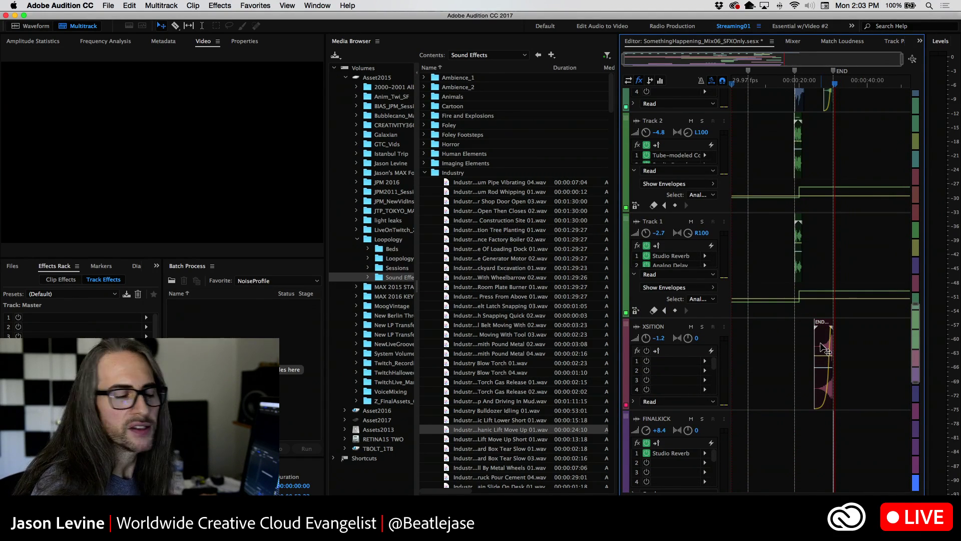
{"action": "double_click", "coordinate": [821, 347]}
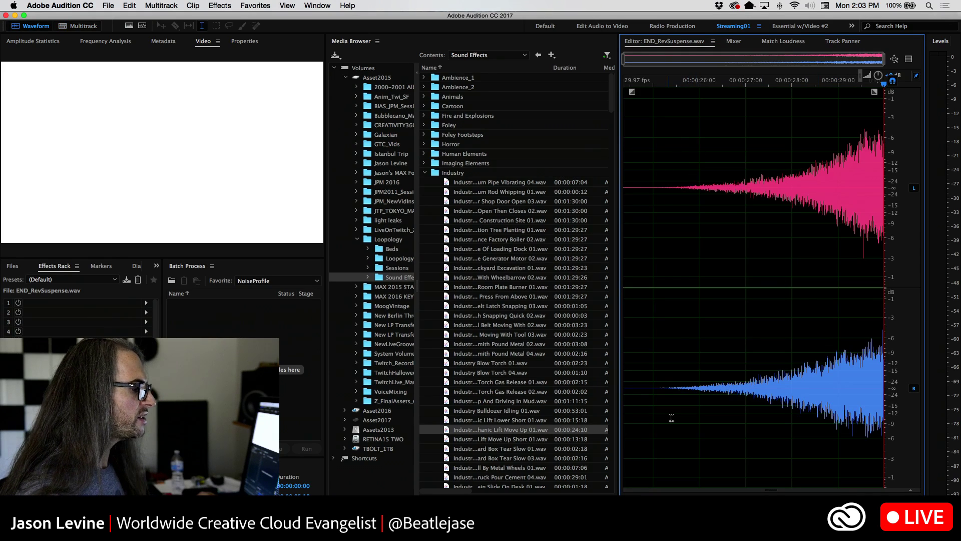
{"action": "key", "text": "space"}
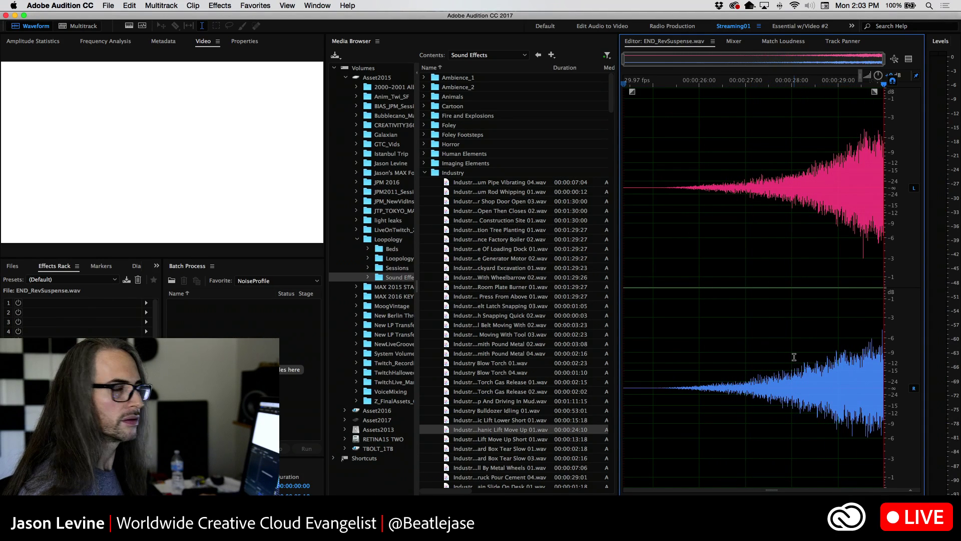
Reverse the entire END_RevSuspense.wav waveform and play the reversed version
{"action": "left_click", "coordinate": [287, 6]}
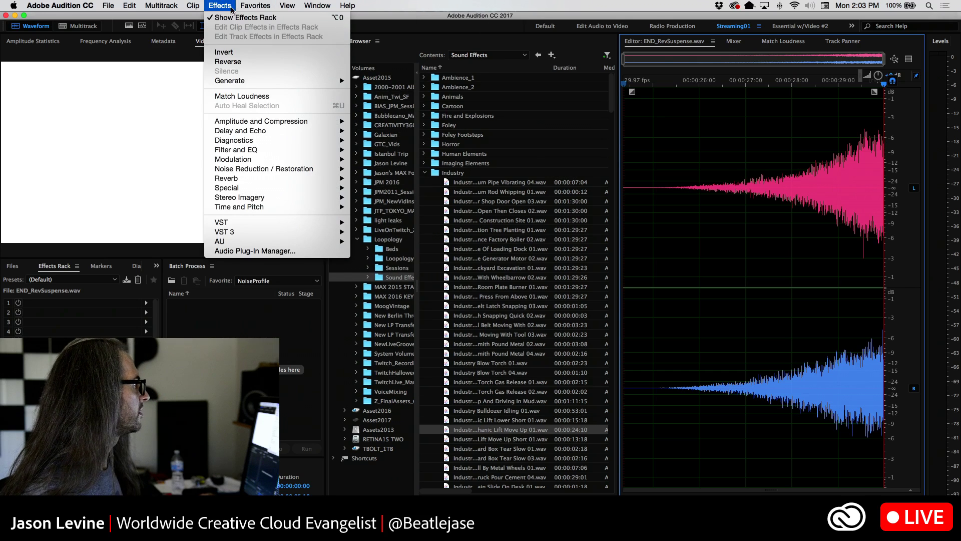
{"action": "left_click", "coordinate": [237, 63]}
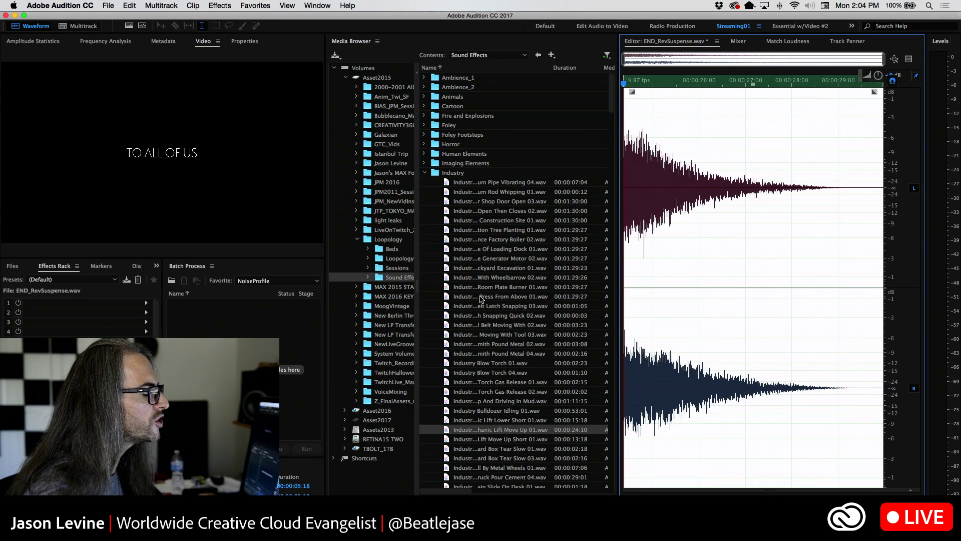
{"action": "key", "text": "space"}
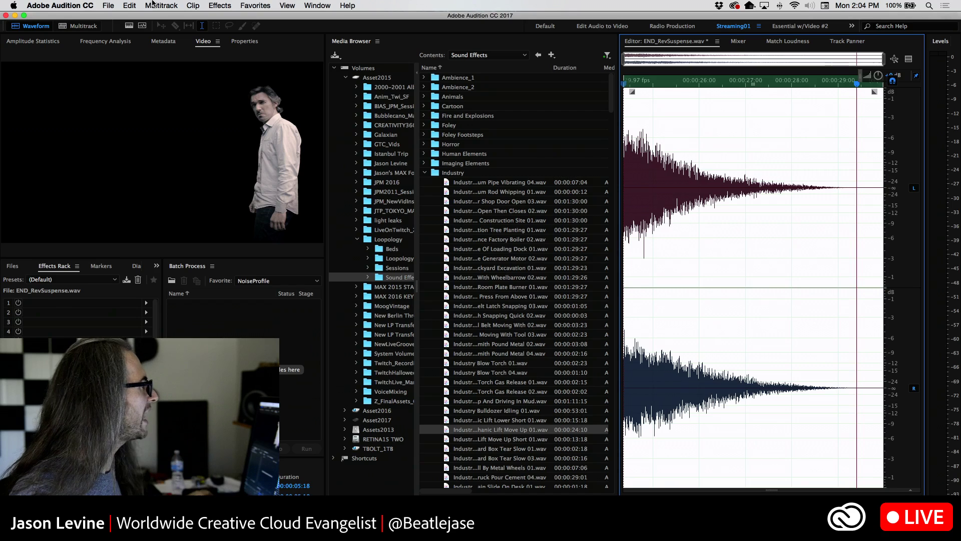
Reverse the END_RevSuspense.wav waveform a second time and play it through to its end
{"action": "left_click", "coordinate": [221, 5]}
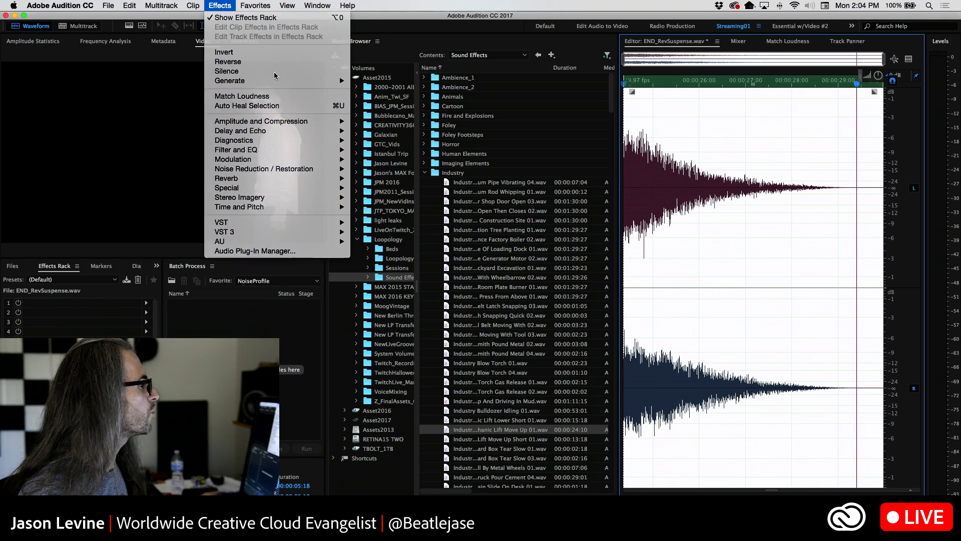
{"action": "left_click", "coordinate": [235, 61]}
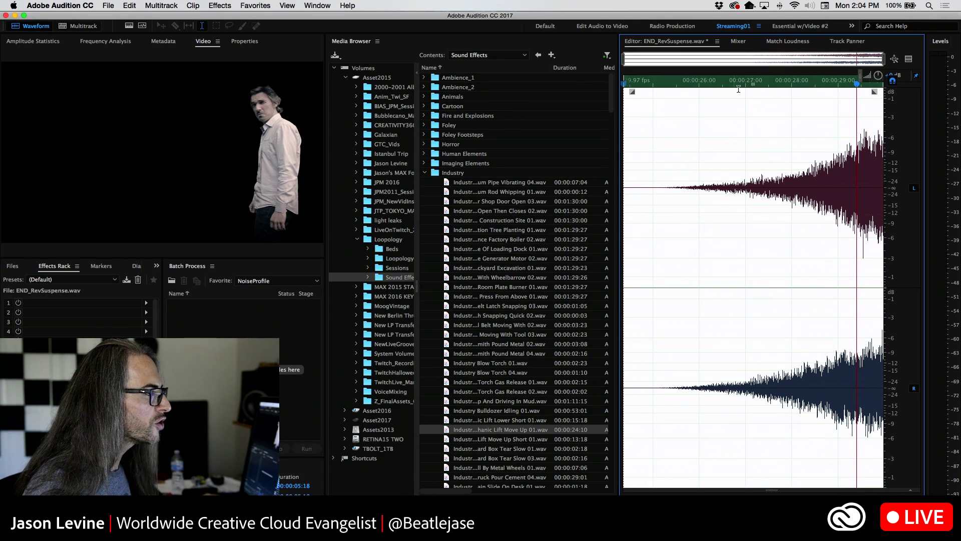
{"action": "mouse_move", "coordinate": [874, 93]}
{"action": "left_mouse_down"}
{"action": "mouse_move", "coordinate": [870, 107]}
{"action": "mouse_move", "coordinate": [828, 100]}
{"action": "mouse_move", "coordinate": [874, 92]}
{"action": "left_mouse_up"}
{"action": "left_click_drag", "start_coordinate": [630, 91], "coordinate": [586, 71]}
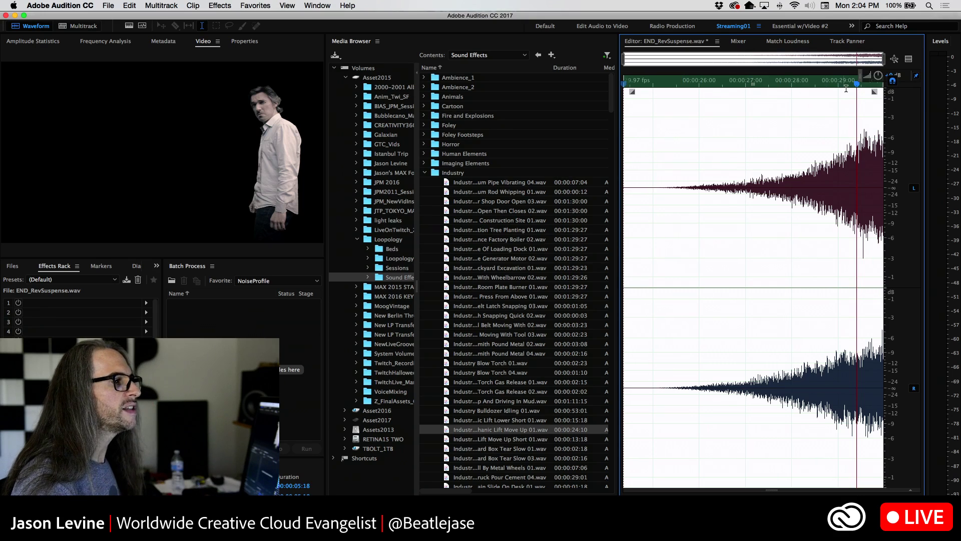
{"action": "left_click_drag", "start_coordinate": [856, 86], "coordinate": [678, 100]}
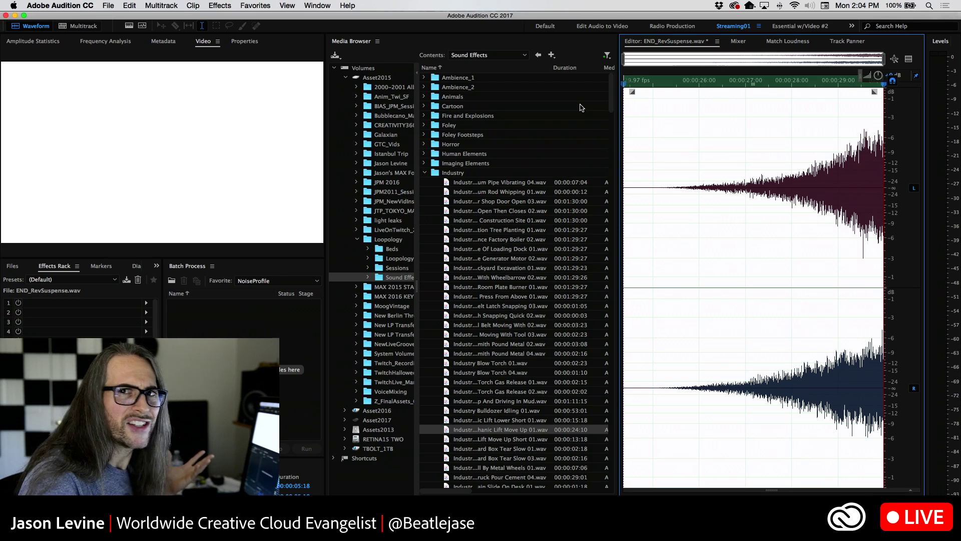
Return to the multitrack session, solo the XfadeString track and play the selected ending passage
{"action": "left_click", "coordinate": [101, 26]}
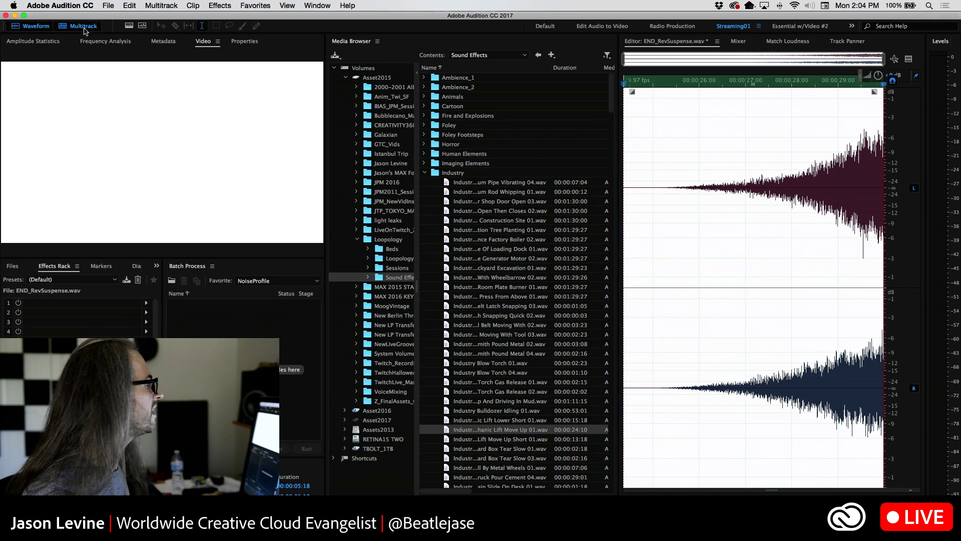
{"action": "left_click_drag", "start_coordinate": [922, 379], "coordinate": [928, 317]}
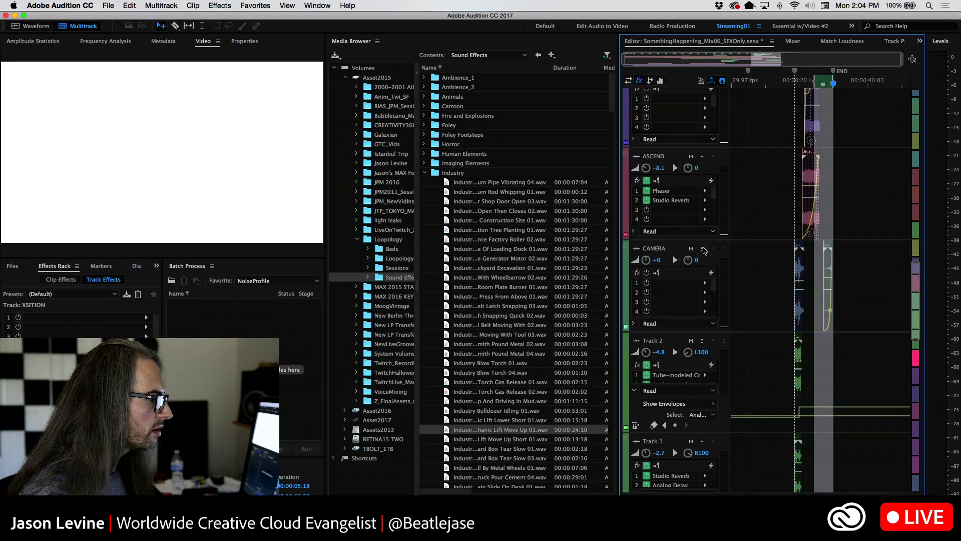
{"action": "scroll", "coordinate": [887, 243], "scroll_direction": "up", "scroll_amount": 10}
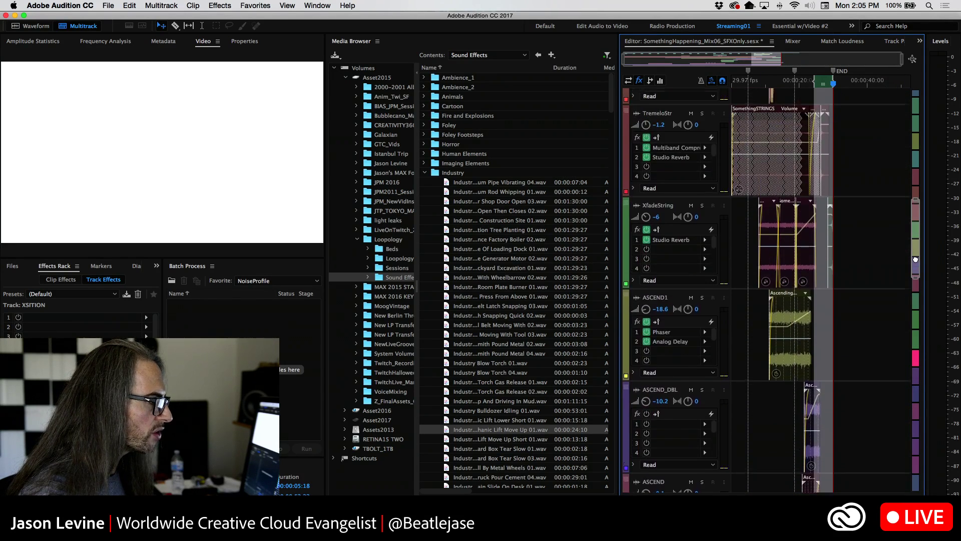
{"action": "left_click", "coordinate": [702, 207]}
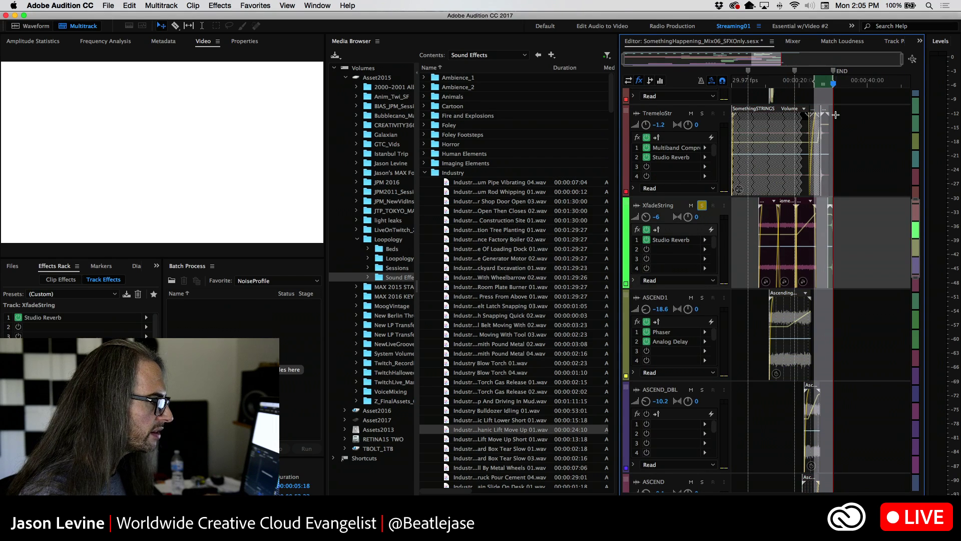
{"action": "key", "text": "space"}
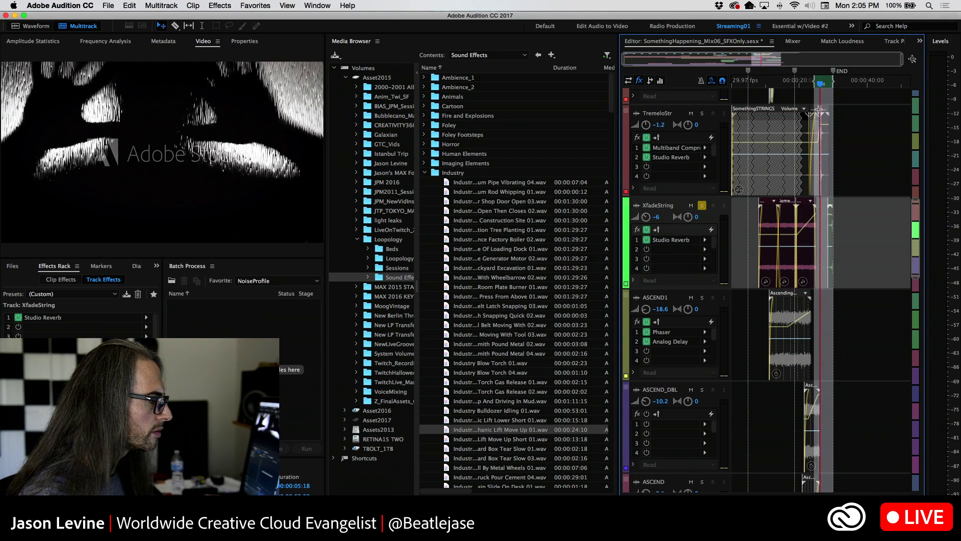
Clear the time selection, play the passage just before the END marker with XfadeString soloed, and clear all solos
{"action": "left_click_drag", "start_coordinate": [914, 243], "coordinate": [917, 336]}
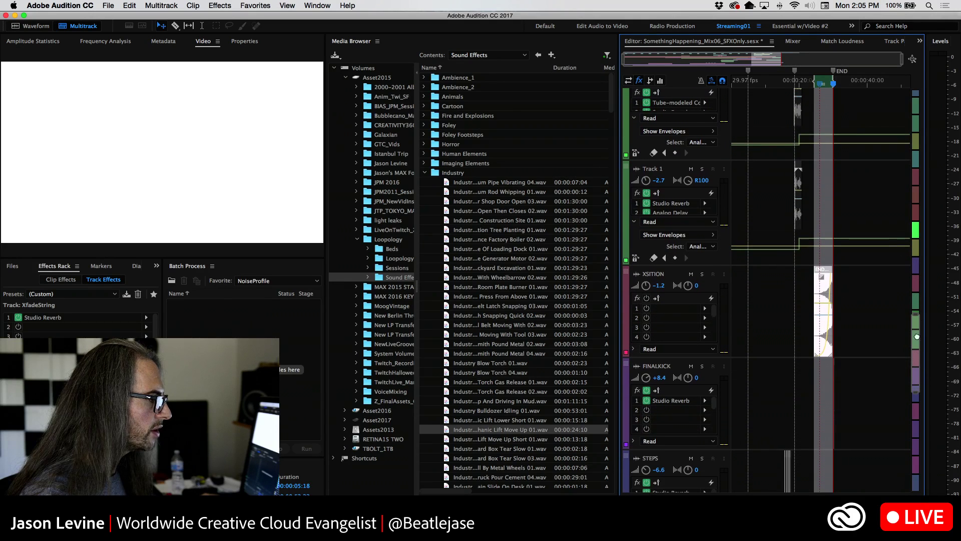
{"action": "left_click_drag", "start_coordinate": [922, 372], "coordinate": [920, 450]}
{"action": "left_click", "coordinate": [875, 365]}
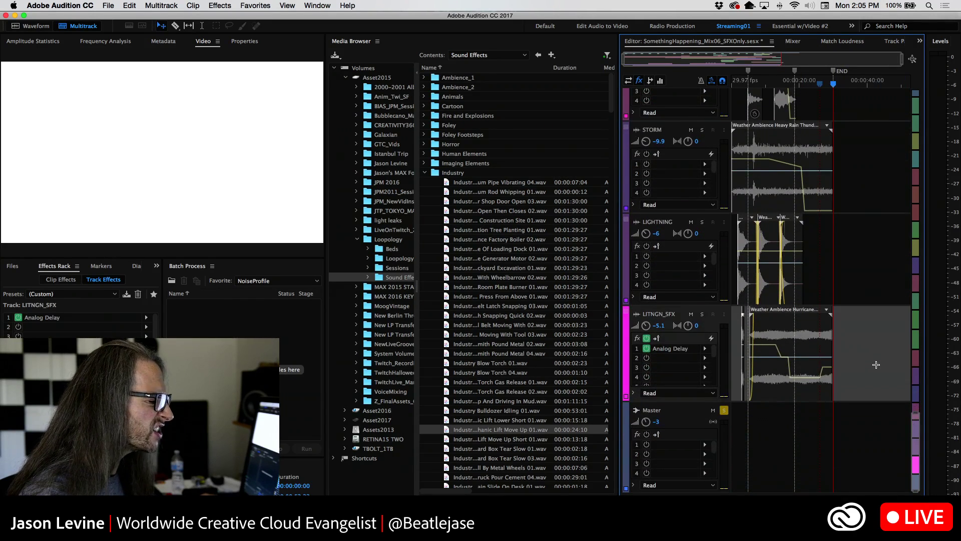
{"action": "left_click", "coordinate": [815, 251]}
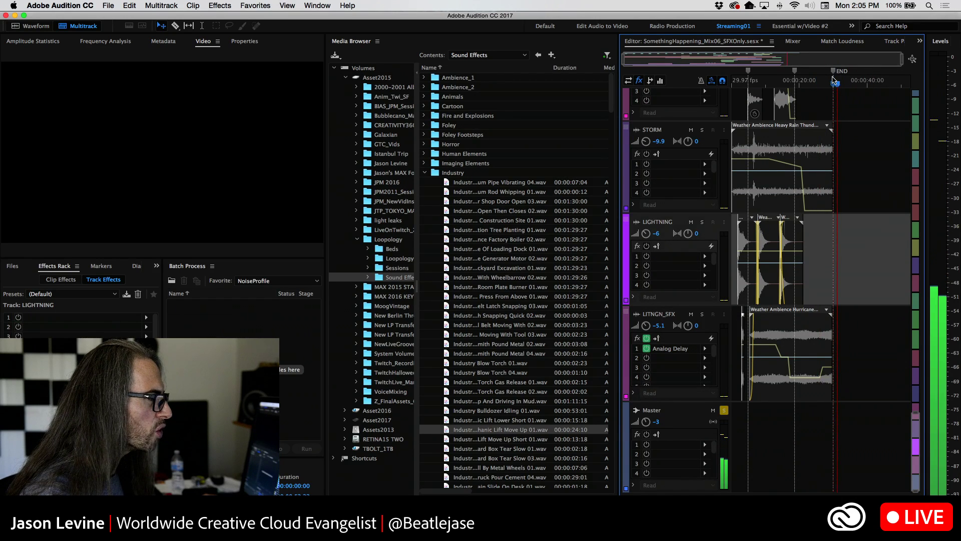
{"action": "left_click", "coordinate": [823, 86]}
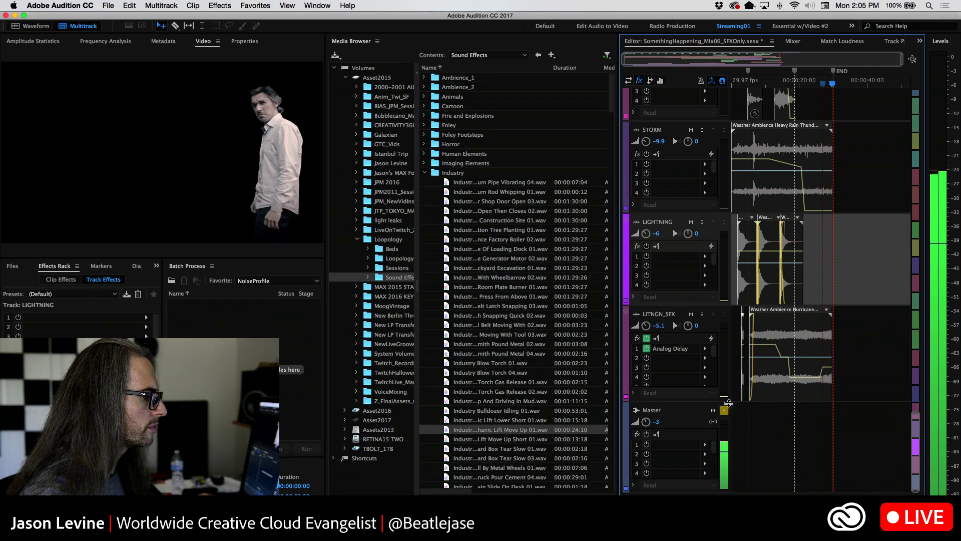
{"action": "left_click", "coordinate": [886, 430]}
Select the END_RevSuspense clip on the XSITION track and show its clip effects
{"action": "left_click_drag", "start_coordinate": [915, 426], "coordinate": [914, 298]}
{"action": "scroll", "coordinate": [820, 346], "scroll_direction": "down", "scroll_amount": 3}
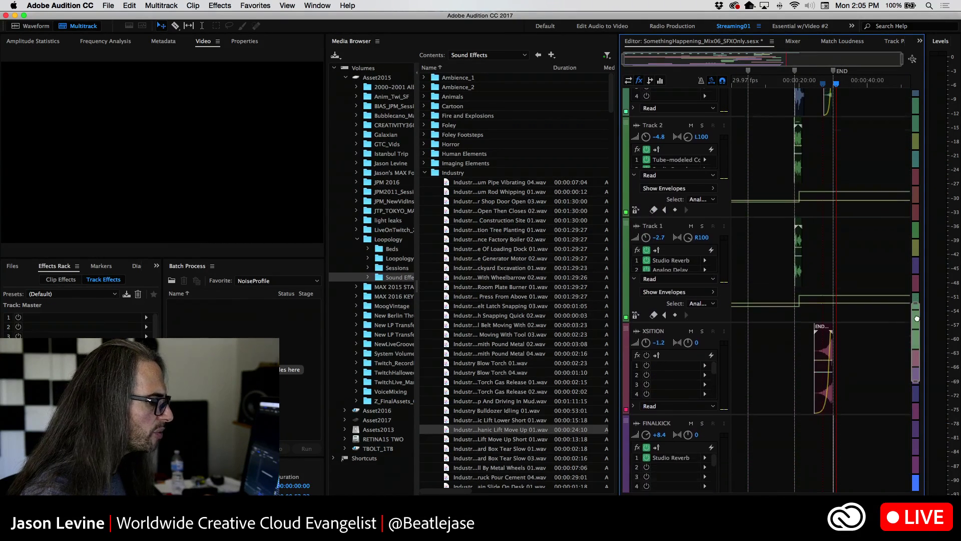
{"action": "left_click", "coordinate": [826, 351]}
{"action": "left_click", "coordinate": [56, 280]}
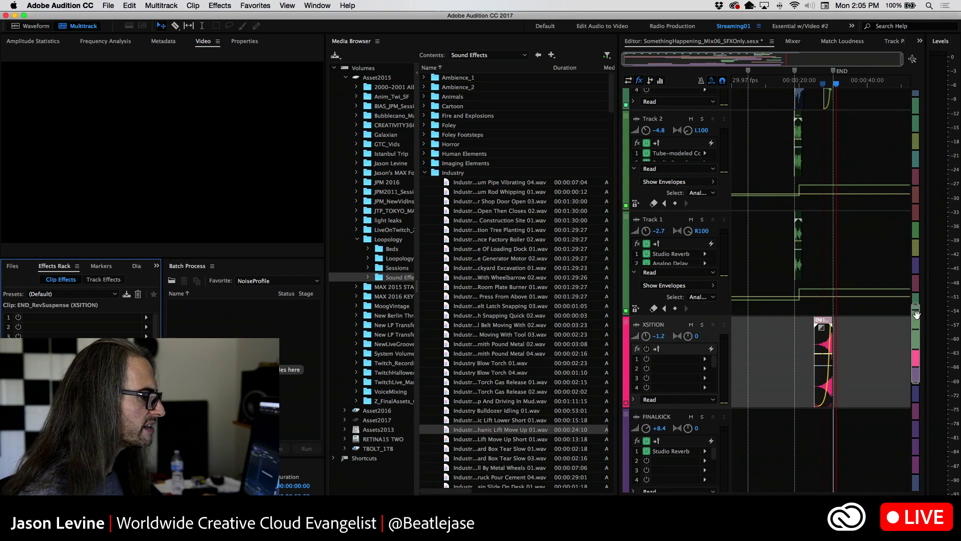
Select the SCREAM_COMP clip on the SCREAMS track and switch off its Convolution Reverb and the track's effects rack
{"action": "left_click_drag", "start_coordinate": [915, 298], "coordinate": [916, 80]}
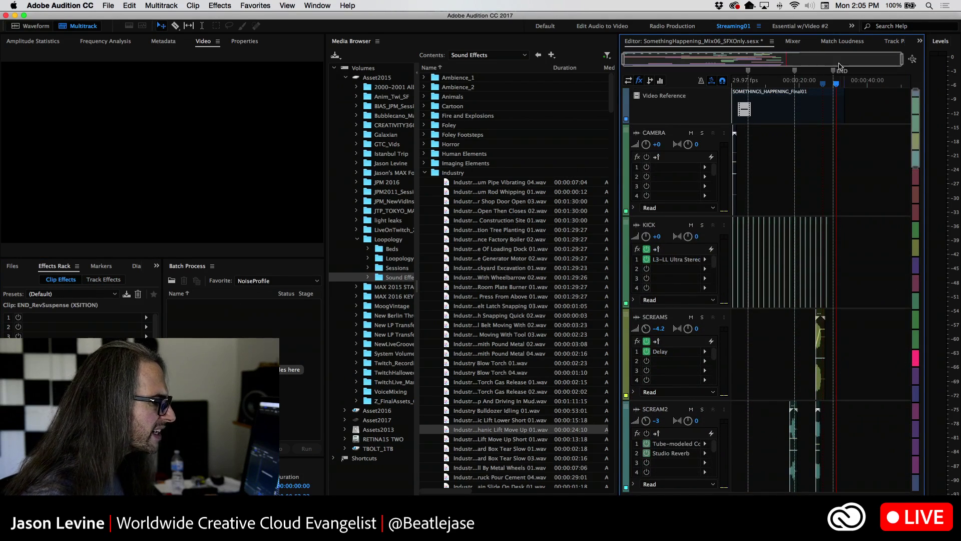
{"action": "scroll", "coordinate": [869, 85], "scroll_direction": "up", "scroll_amount": 3}
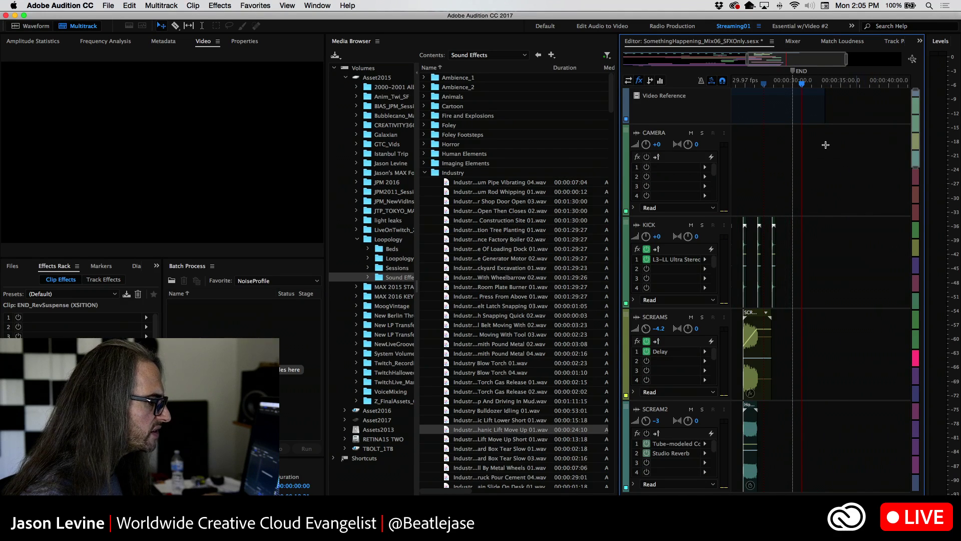
{"action": "left_click", "coordinate": [749, 108]}
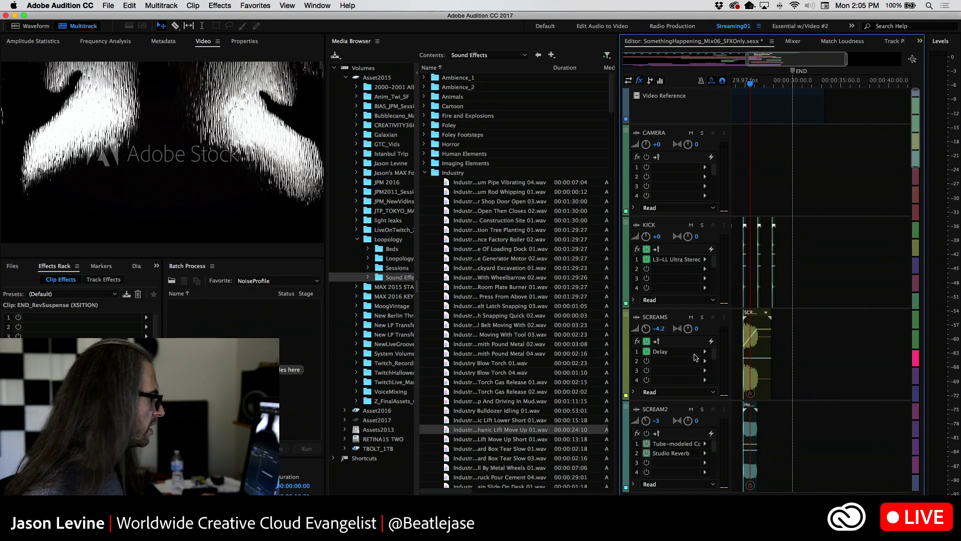
{"action": "left_click", "coordinate": [763, 344]}
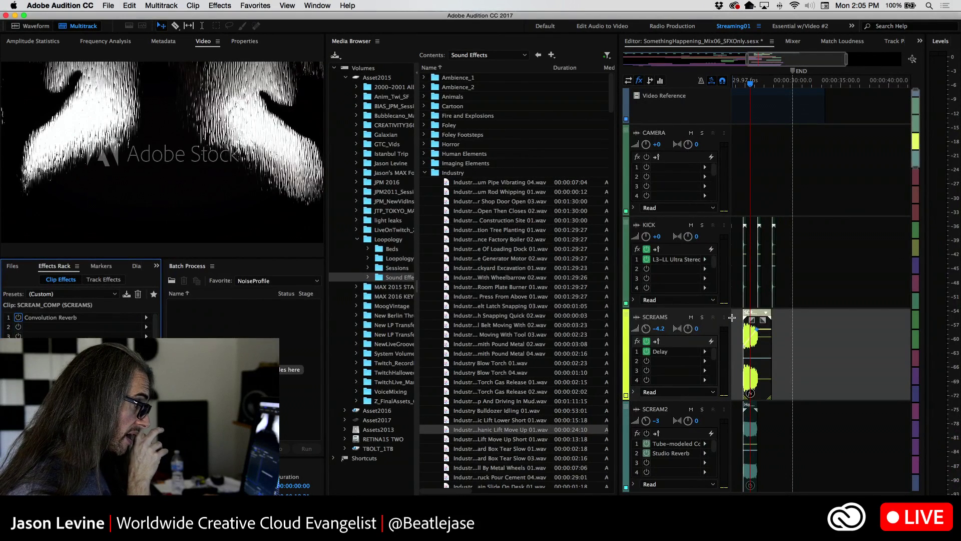
{"action": "left_click", "coordinate": [646, 341]}
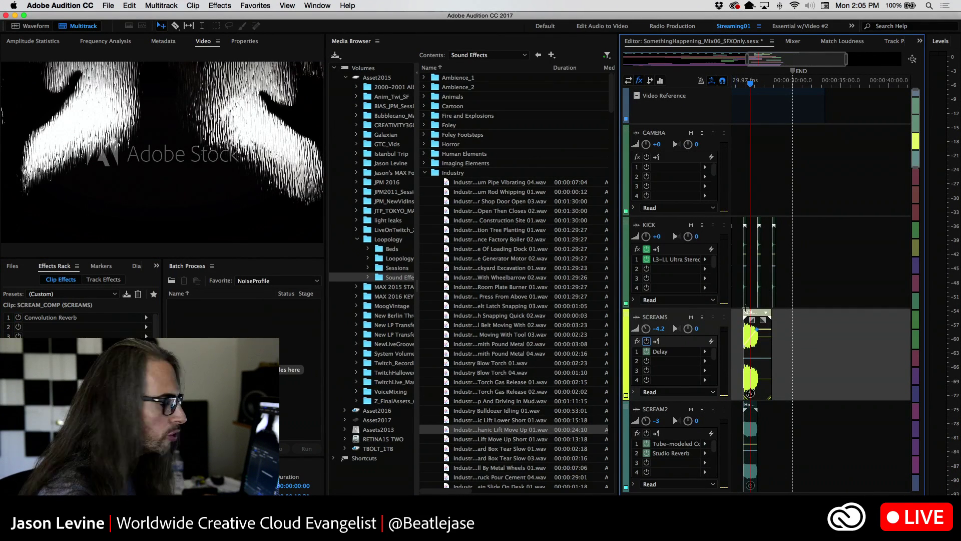
Move the playhead to just before the SCREAM_COMP clip, solo the SCREAMS track and play the dry clip
{"action": "left_click_drag", "start_coordinate": [747, 85], "coordinate": [739, 84]}
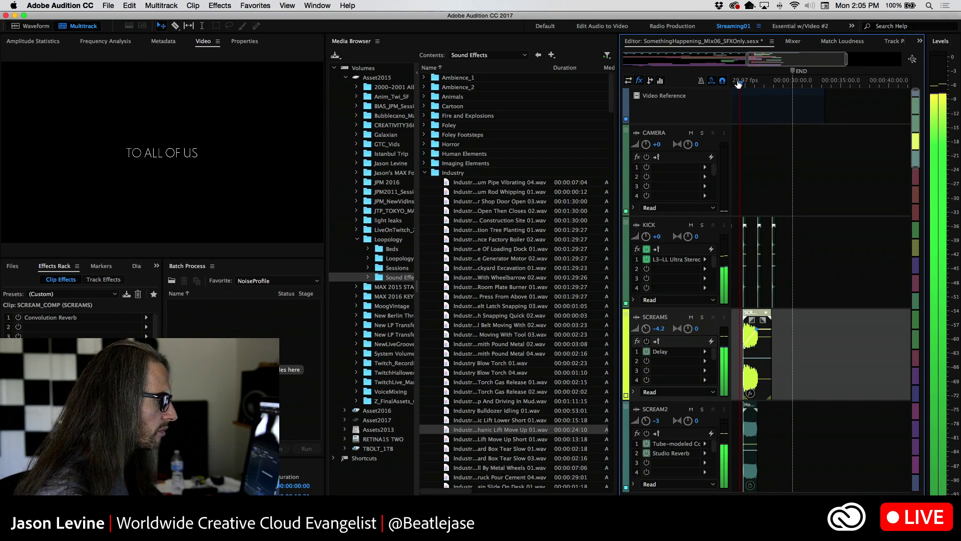
{"action": "left_click", "coordinate": [701, 317]}
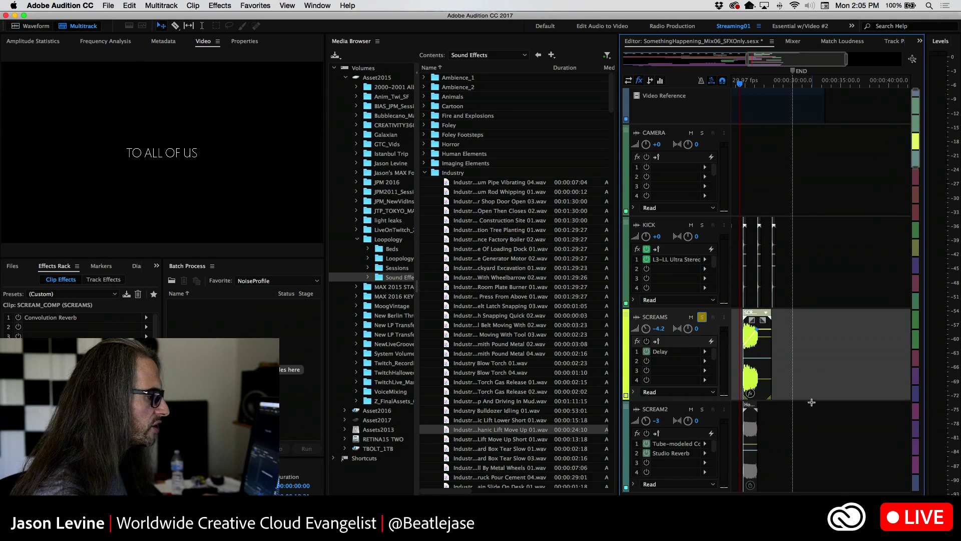
{"action": "key", "text": "space"}
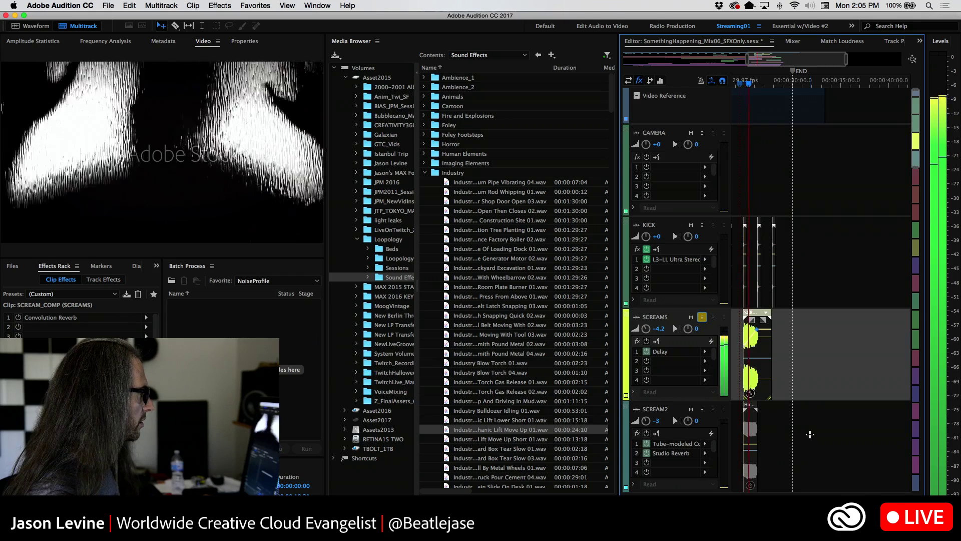
{"action": "key", "text": "space"}
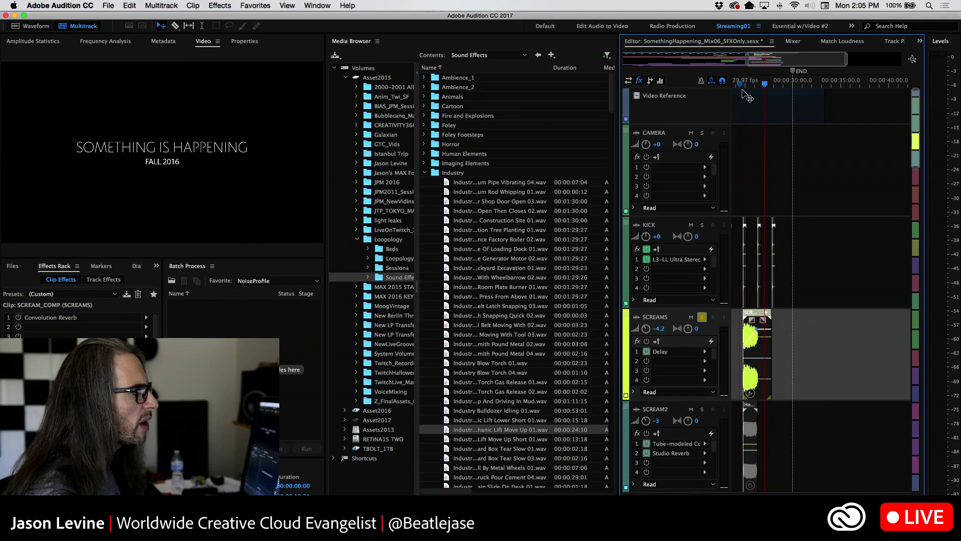
Replay the dry scream, switch the SCREAMS track's effects rack back on and play the clip with its Delay
{"action": "key", "text": "space"}
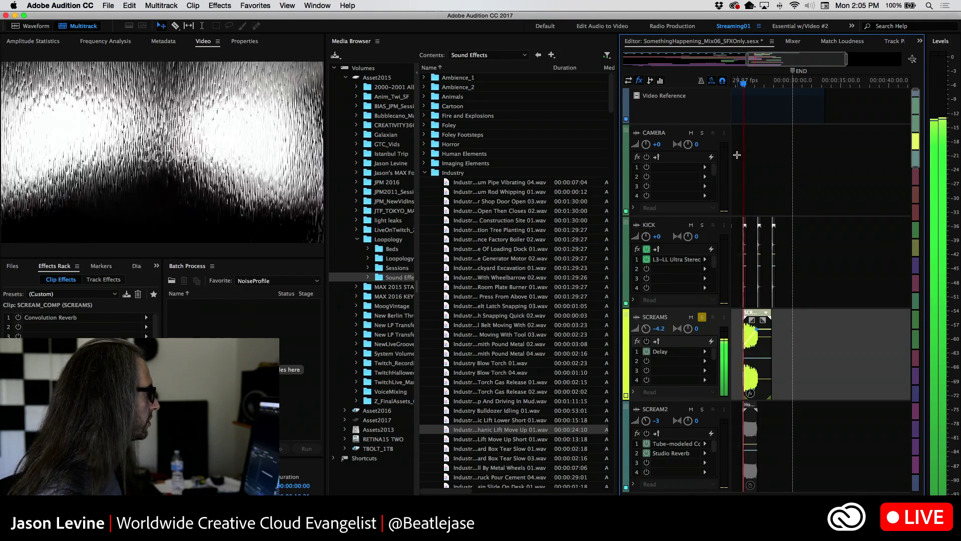
{"action": "key", "text": "space"}
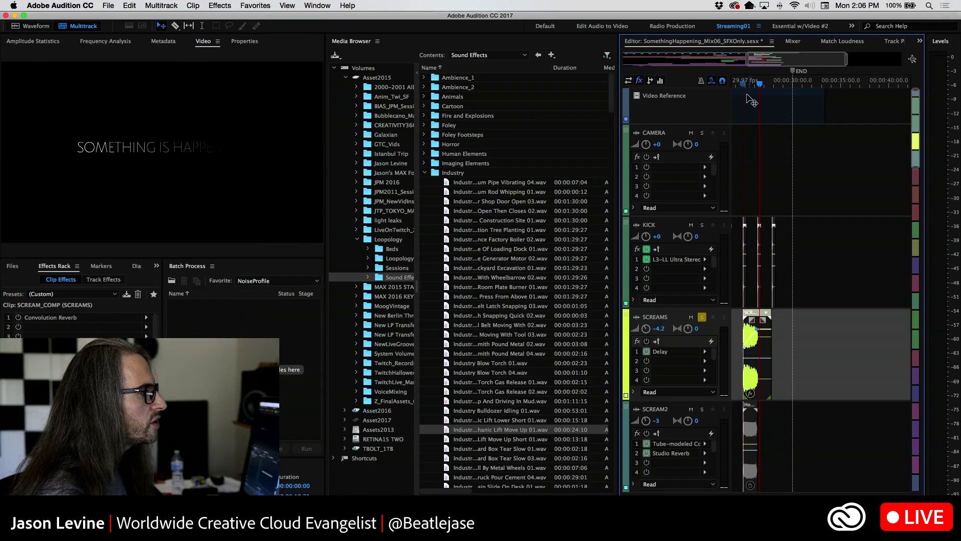
{"action": "left_click_drag", "start_coordinate": [745, 84], "coordinate": [740, 83]}
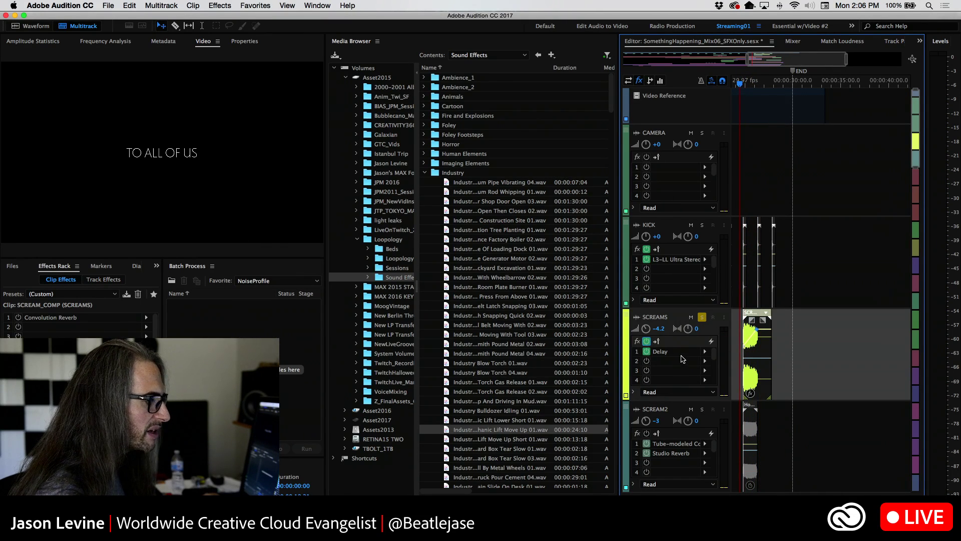
{"action": "key", "text": "space"}
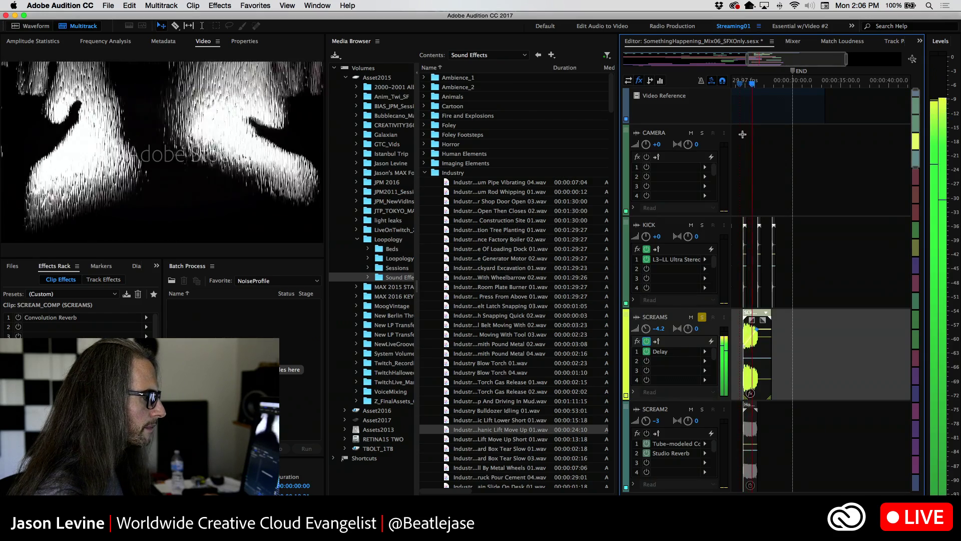
{"action": "left_click", "coordinate": [745, 85]}
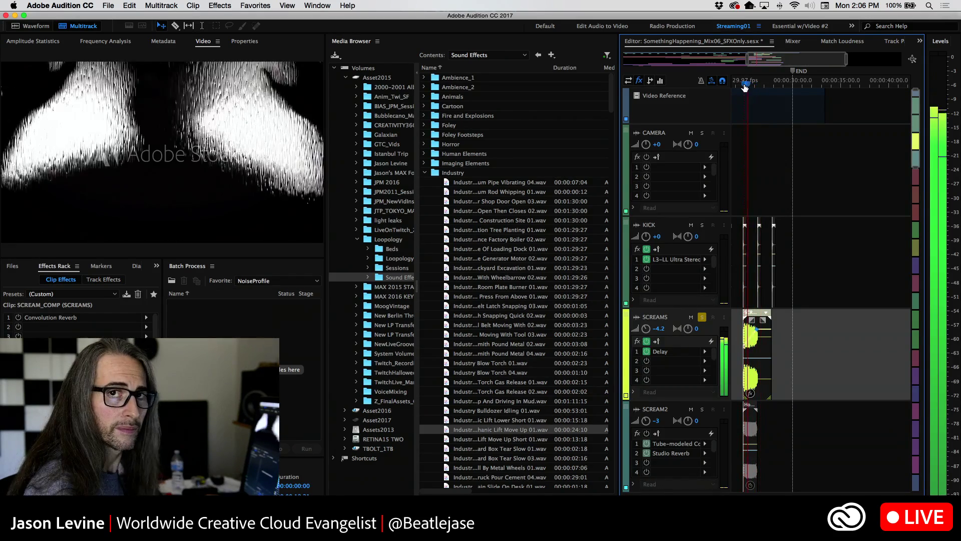
{"action": "key", "text": "space"}
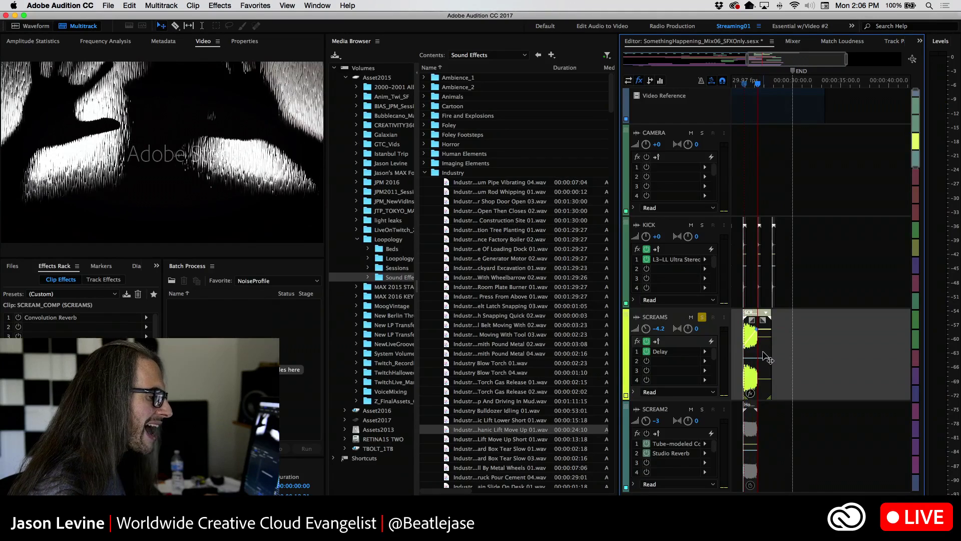
Switch the SCREAM_COMP clip's Convolution Reverb back on and open its settings to review the Impulse choices, keeping Hall
{"action": "left_click", "coordinate": [18, 318]}
{"action": "double_click", "coordinate": [52, 319]}
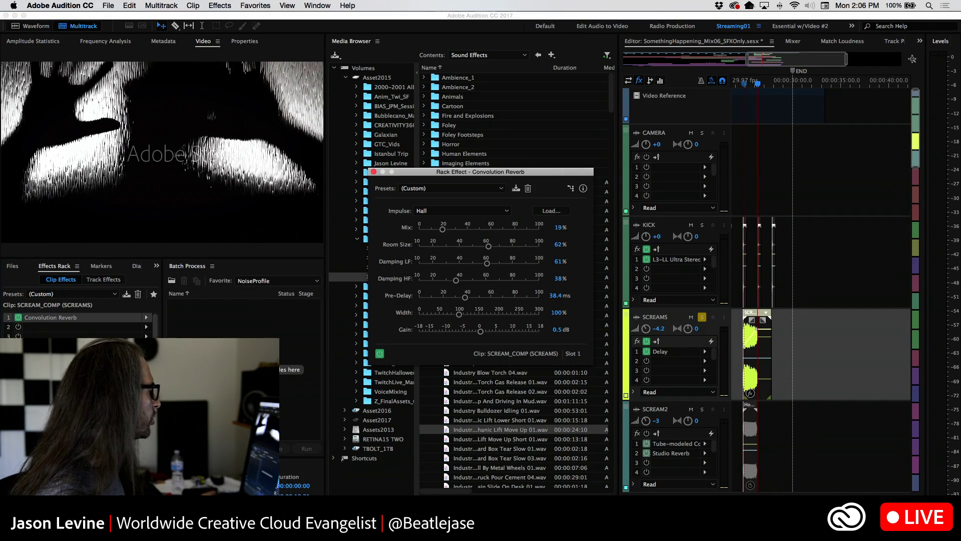
{"action": "left_click_drag", "start_coordinate": [425, 176], "coordinate": [585, 93]}
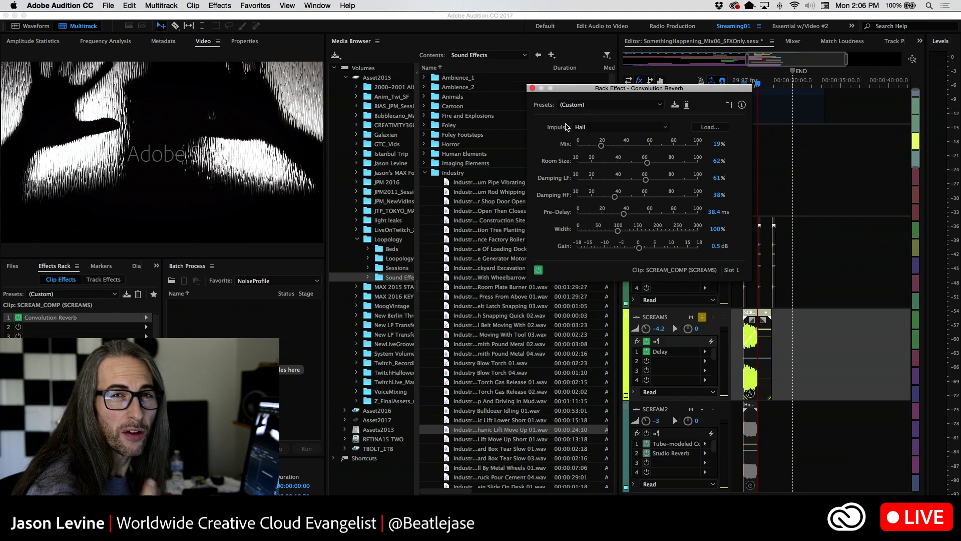
{"action": "left_click", "coordinate": [608, 128]}
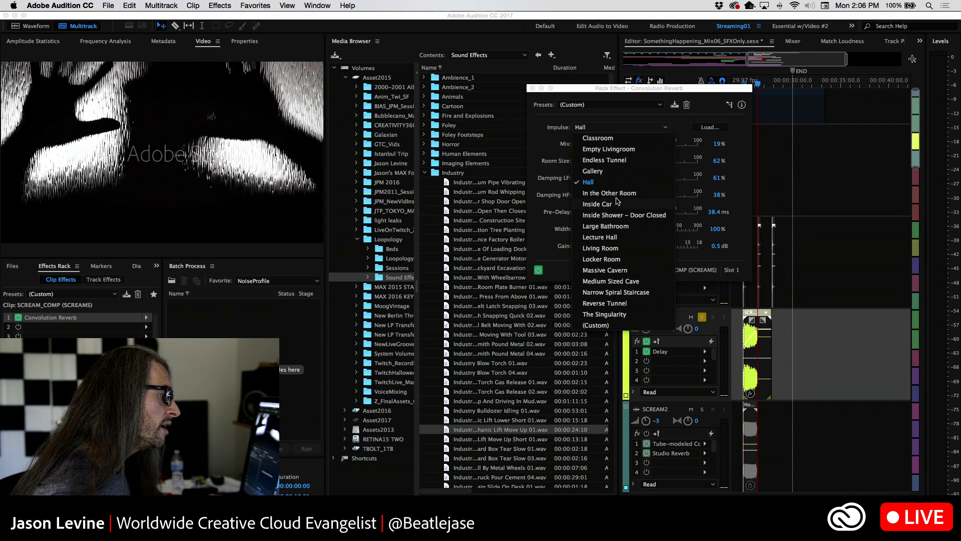
{"action": "left_click", "coordinate": [524, 118]}
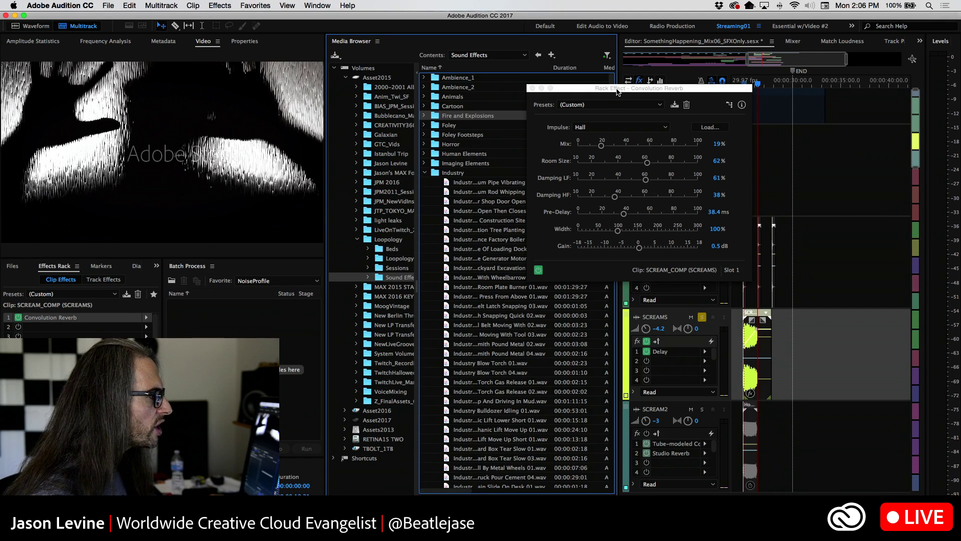
{"action": "left_click_drag", "start_coordinate": [616, 91], "coordinate": [583, 19]}
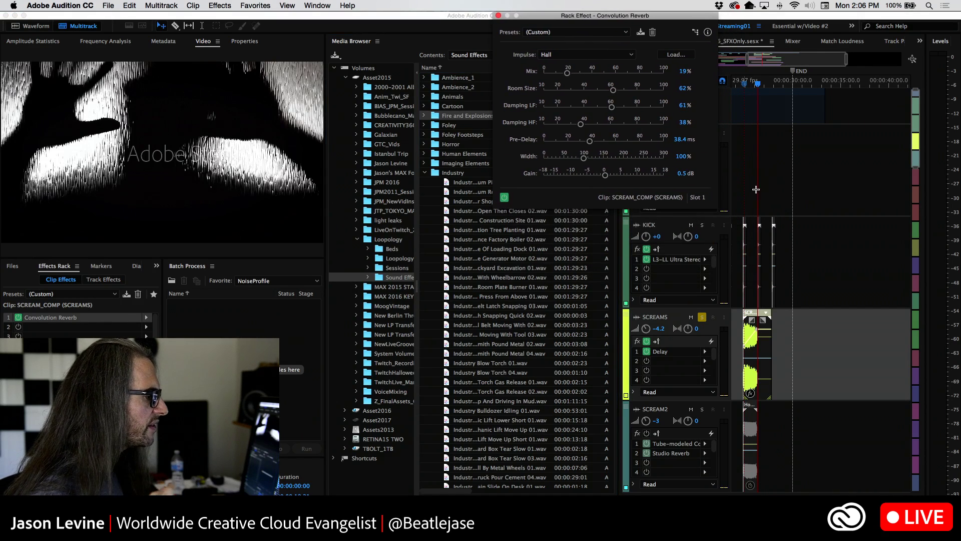
Play the soloed SCREAMS track from just before the SCREAM_COMP clip with both Convolution Reverb and Delay active
{"action": "left_click_drag", "start_coordinate": [757, 84], "coordinate": [737, 85]}
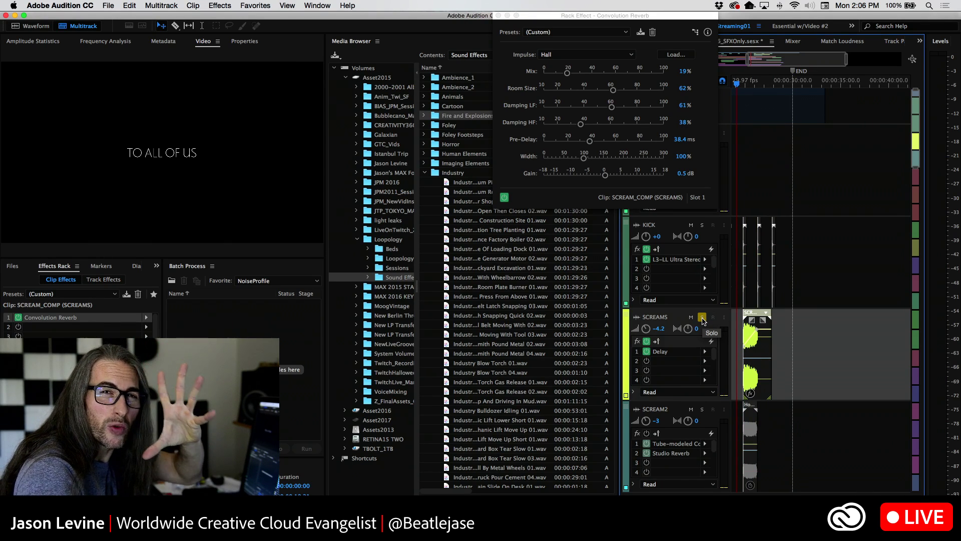
{"action": "key", "text": "space"}
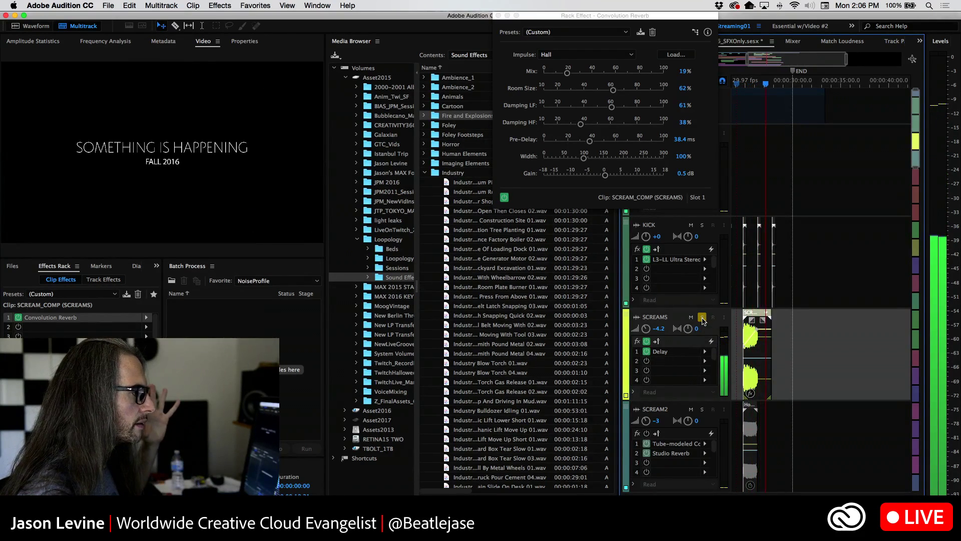
{"action": "key", "text": "space"}
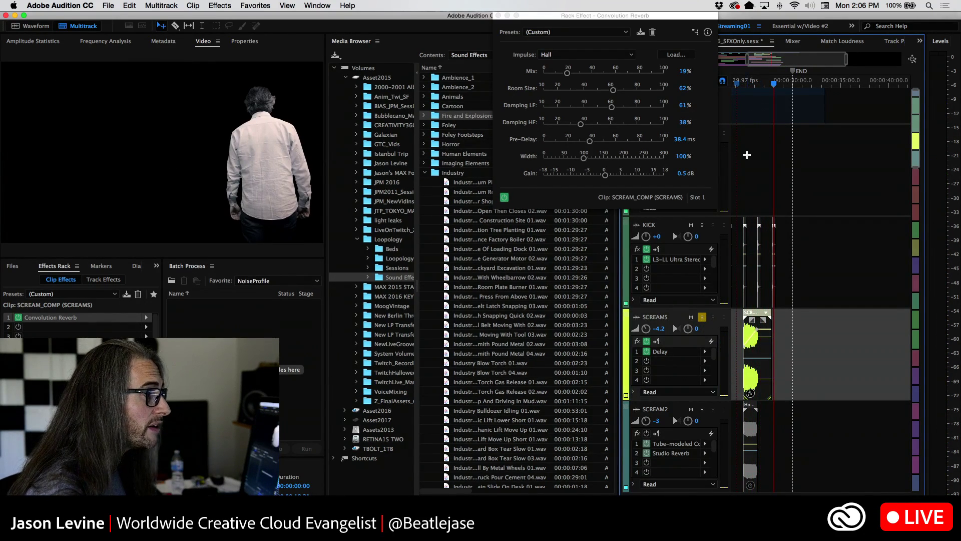
{"action": "key", "text": "space"}
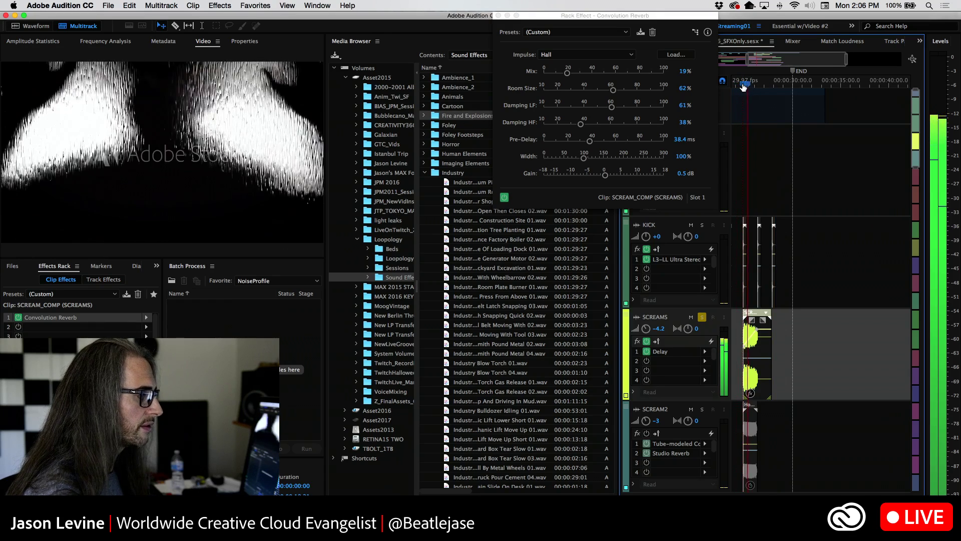
{"action": "key", "text": "space"}
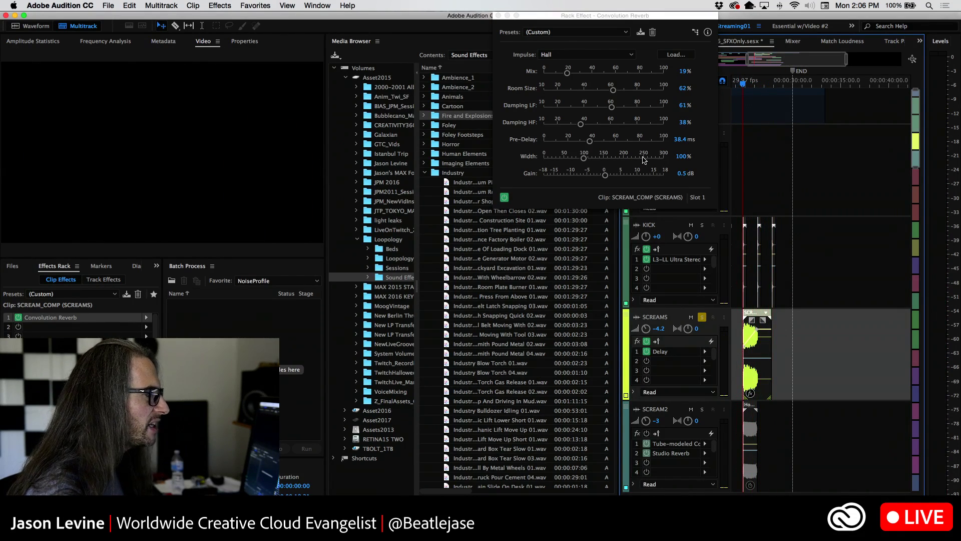
Set the Convolution Reverb's gain to 2.3 dB and play the soloed scream again
{"action": "left_click_drag", "start_coordinate": [606, 175], "coordinate": [613, 179]}
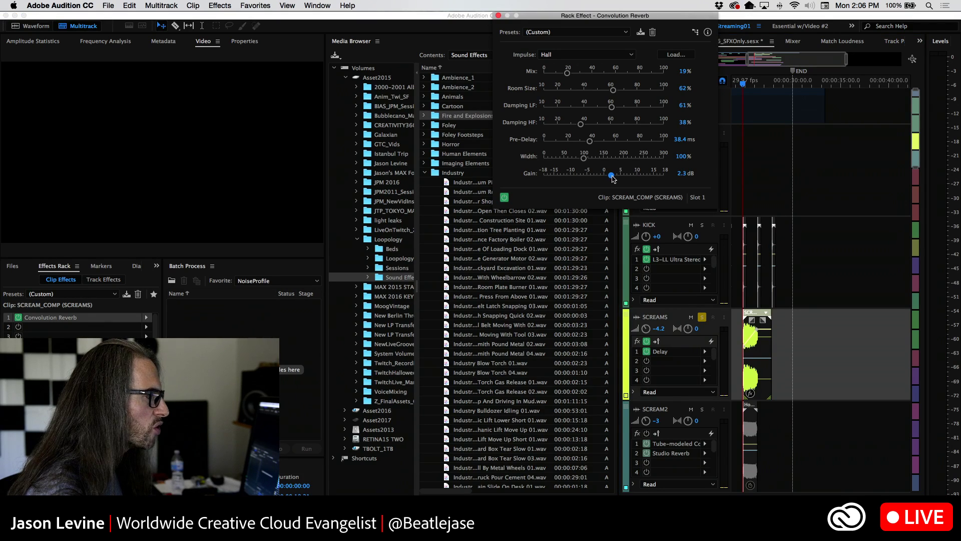
{"action": "key", "text": "space"}
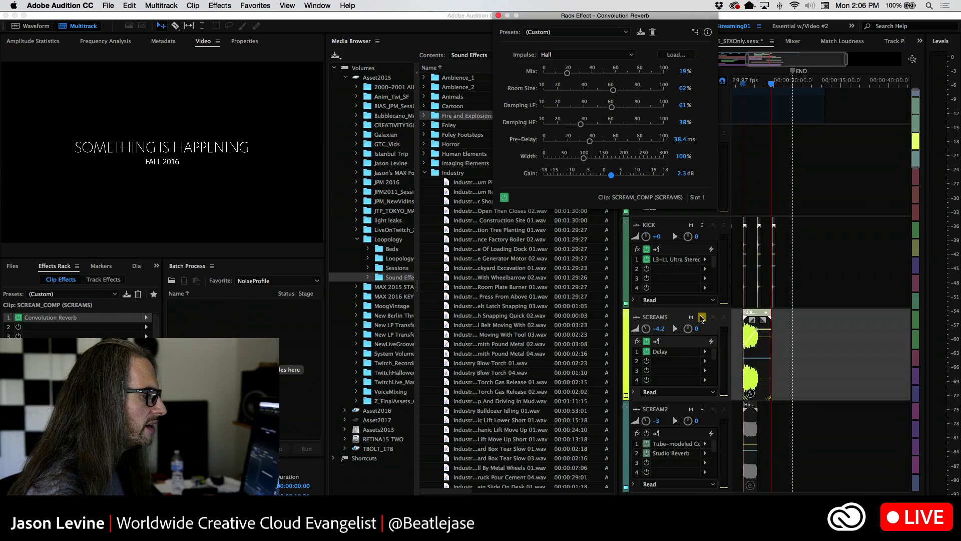
Turn off the SCREAMS solo and play the full mix from just before the SCREAM_COMP clip past the END marker
{"action": "left_click", "coordinate": [747, 85]}
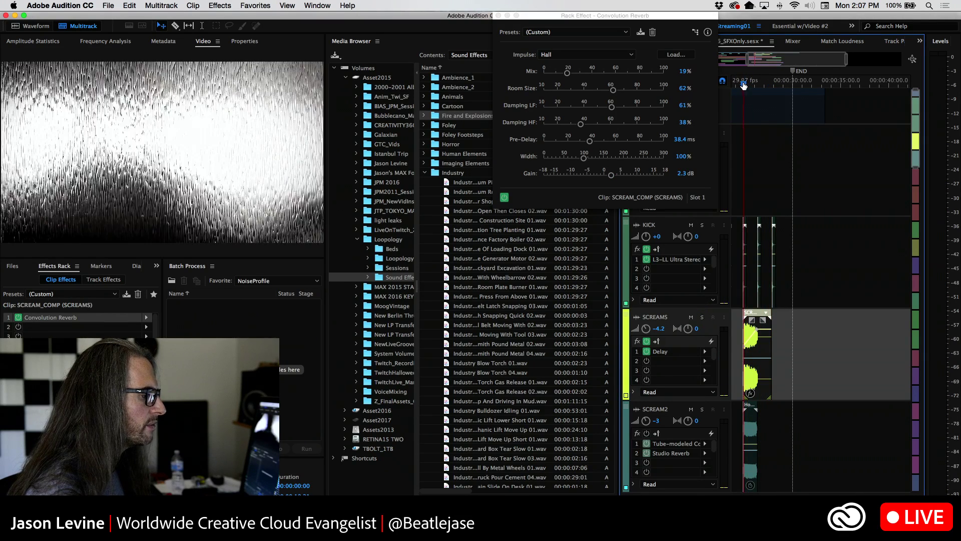
{"action": "left_click", "coordinate": [739, 84]}
{"action": "key", "text": "space"}
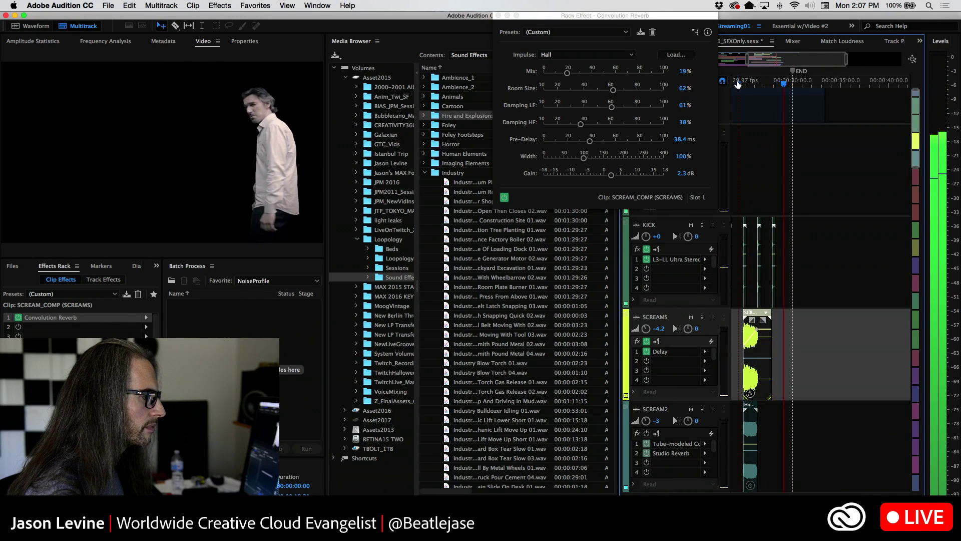
{"action": "key", "text": "space"}
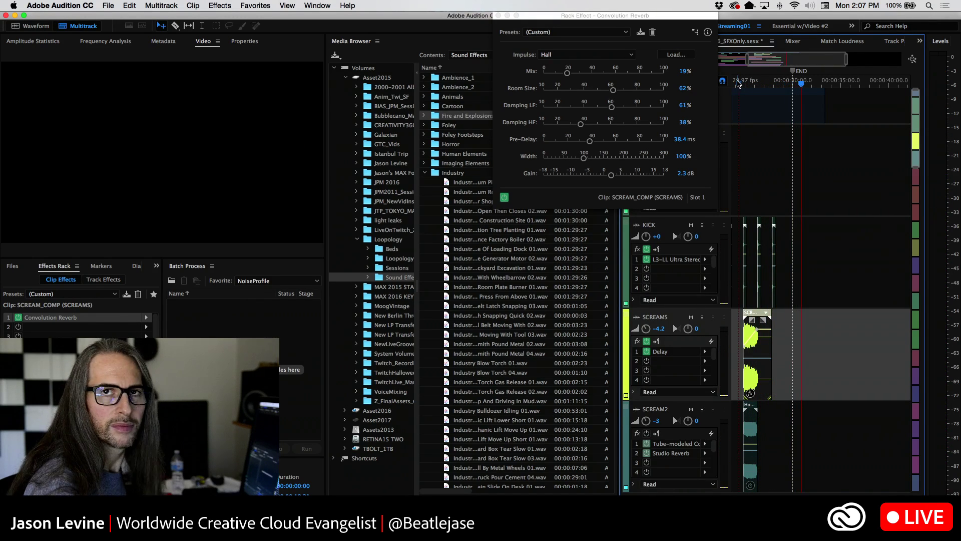